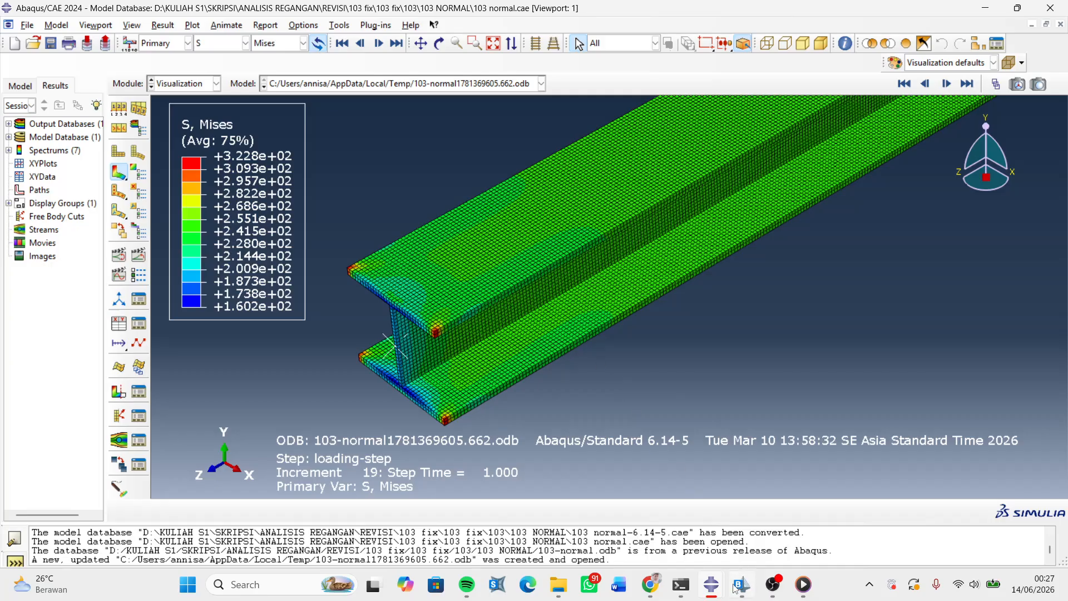
- Switch to CSiBridge and close the open I/Wide Flange Section and Frame Properties dialogs
{"action": "mouse_move", "coordinate": [743, 583]}
{"action": "left_click", "coordinate": [737, 521]}
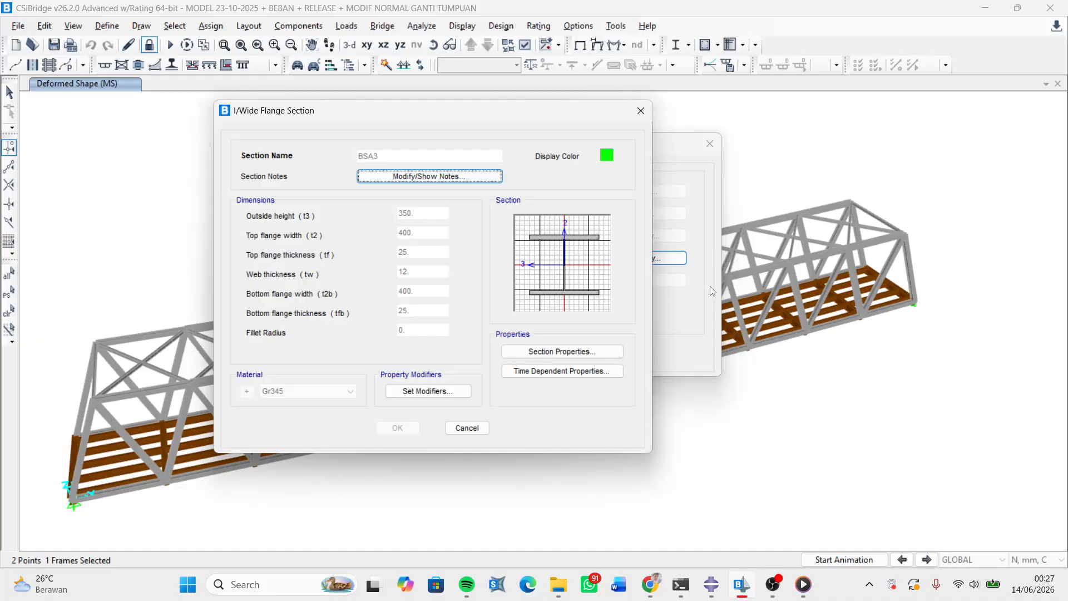
{"action": "left_click", "coordinate": [641, 111]}
{"action": "left_click", "coordinate": [707, 144]}
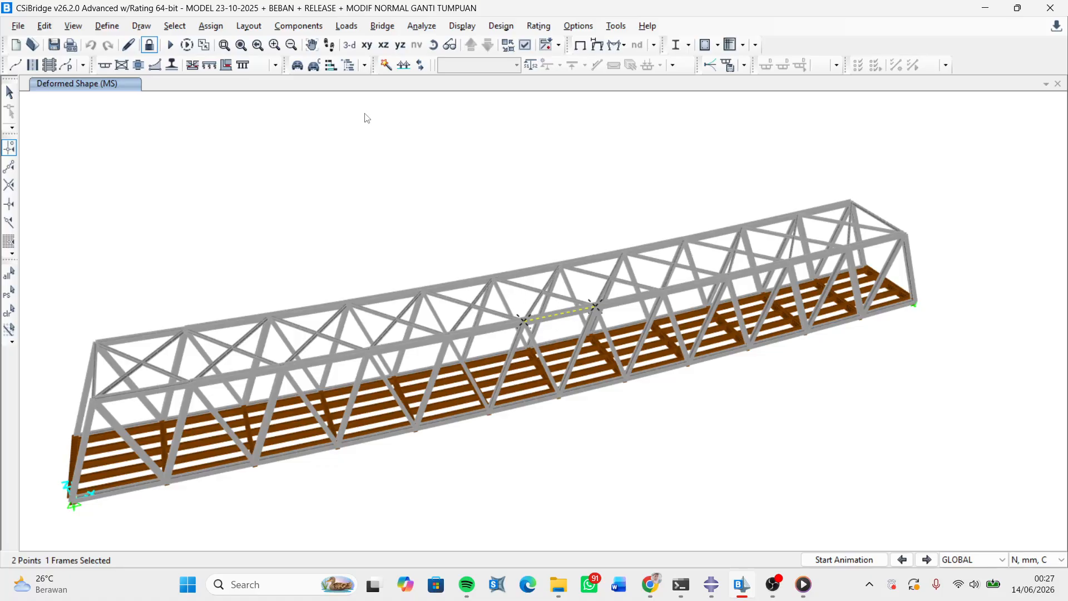
- Open the definition of the BSA3 frame section to view its dimensions
{"action": "left_click", "coordinate": [315, 24]}
{"action": "left_click", "coordinate": [315, 24]}
{"action": "left_click", "coordinate": [314, 24]}
{"action": "mouse_move", "coordinate": [316, 71]}
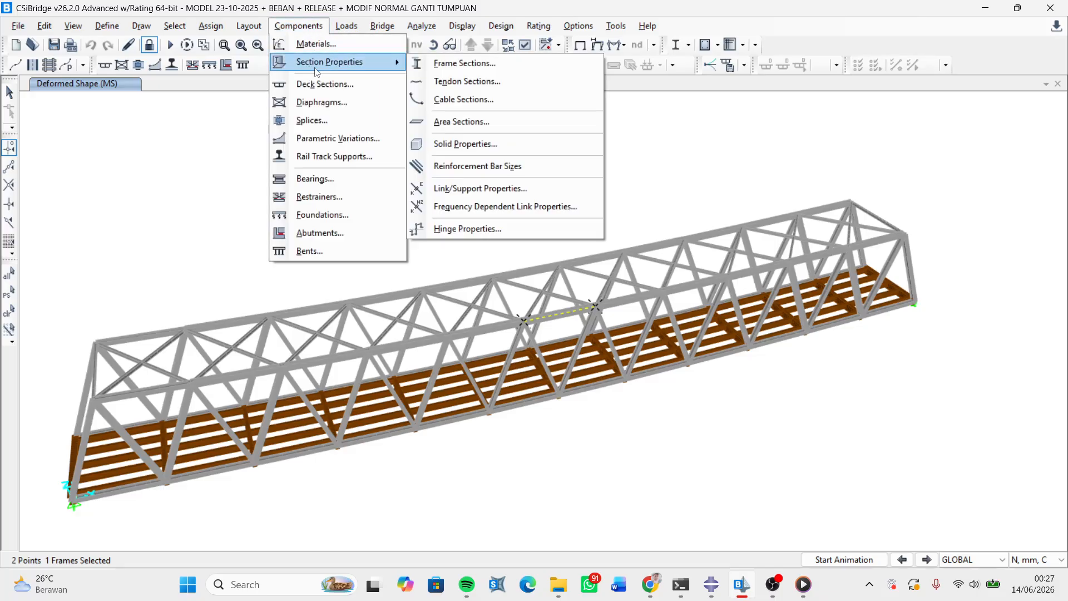
{"action": "left_click", "coordinate": [455, 64]}
{"action": "left_click", "coordinate": [411, 253]}
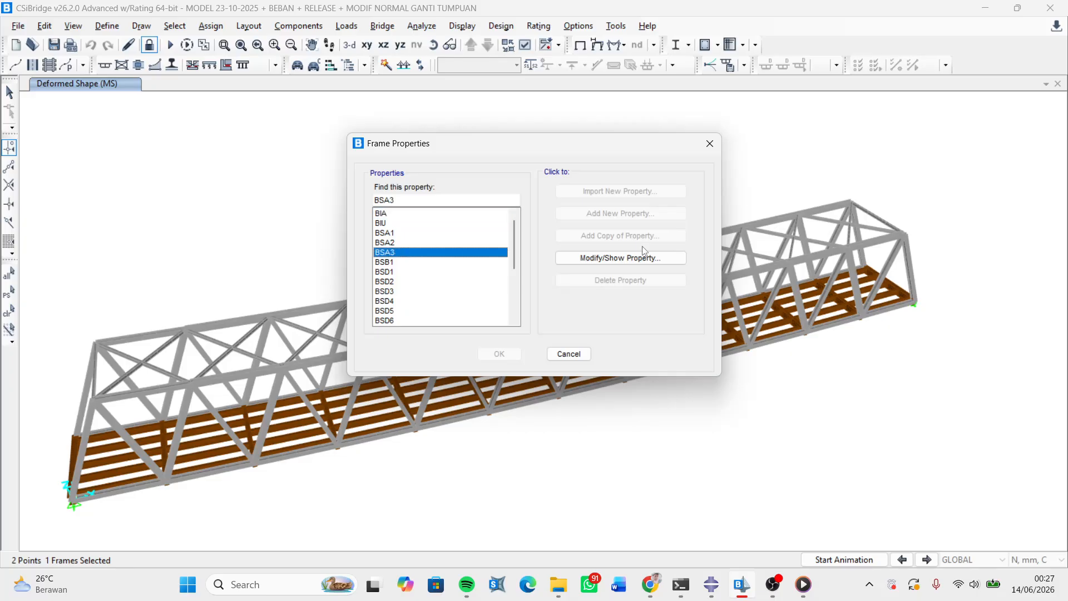
{"action": "left_click", "coordinate": [630, 257]}
{"action": "left_click_drag", "start_coordinate": [607, 121], "coordinate": [517, 136]}
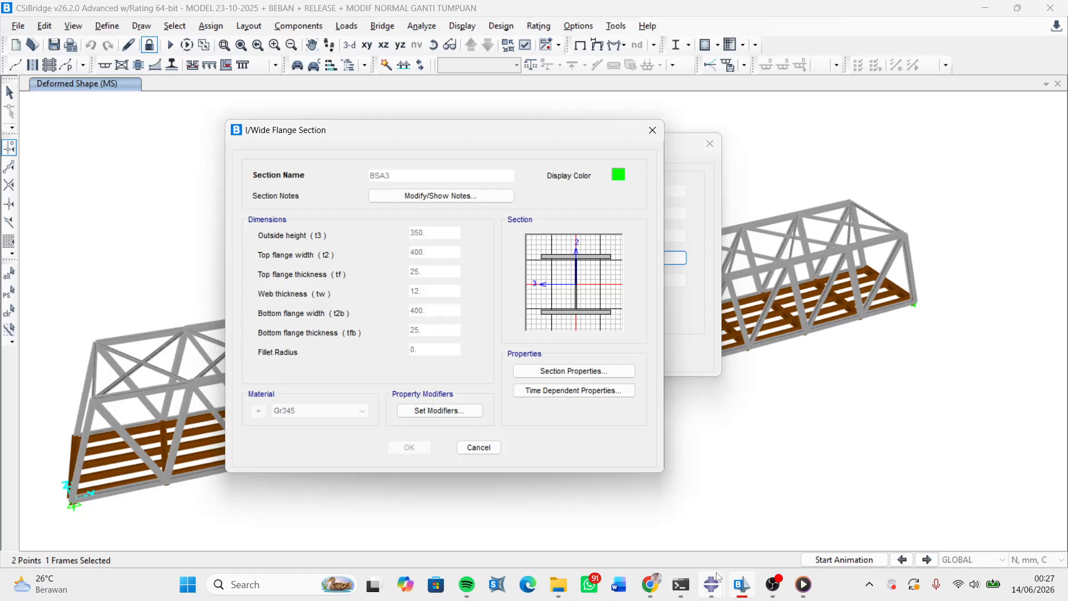
- Switch to the empty Abaqus/CAE session and set the work directory to D:/KULIAH S1/TUTORIAL ABAQUS
{"action": "mouse_move", "coordinate": [712, 584]}
{"action": "left_click", "coordinate": [774, 524]}
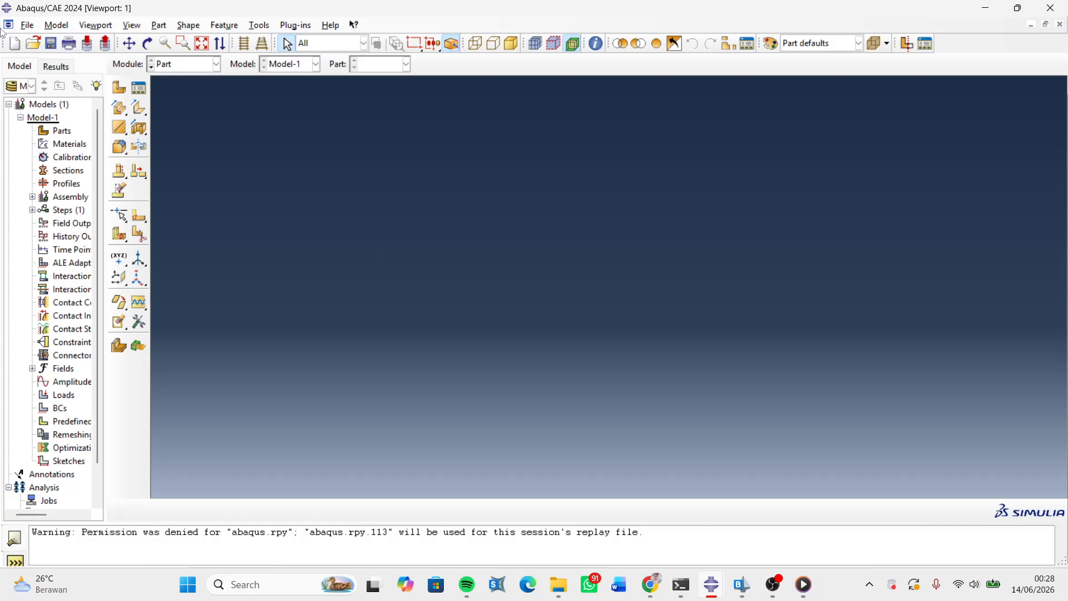
{"action": "left_click", "coordinate": [26, 28]}
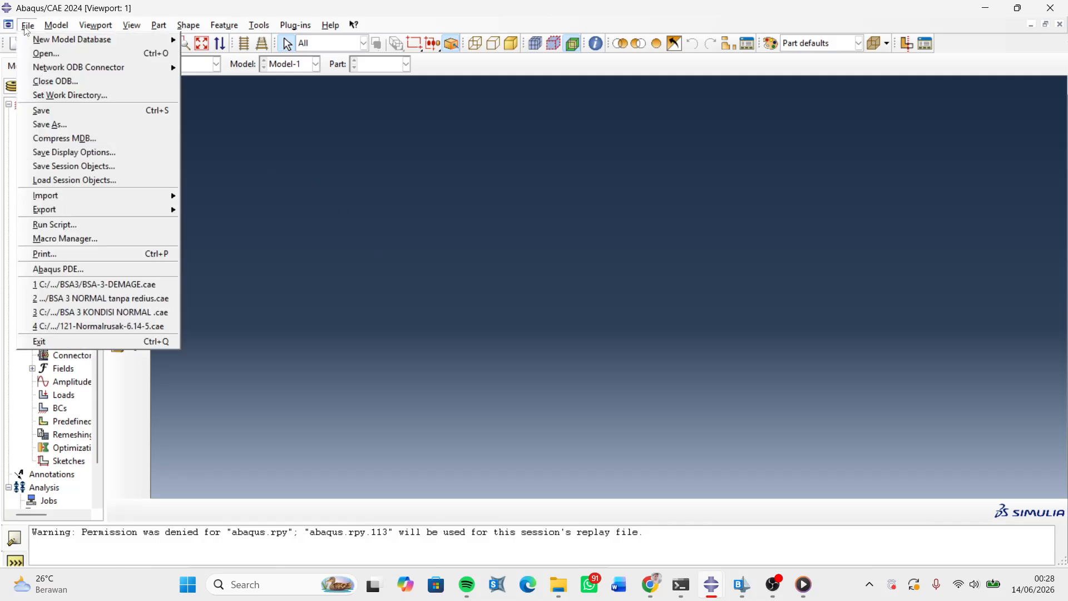
{"action": "left_click", "coordinate": [40, 96]}
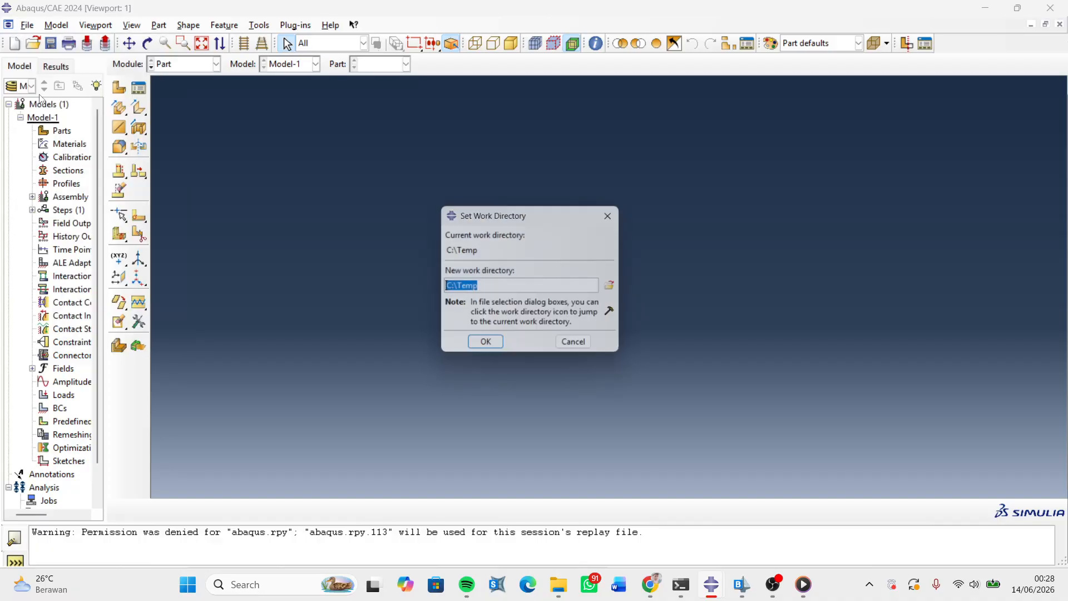
{"action": "left_click_drag", "start_coordinate": [573, 217], "coordinate": [807, 173]}
{"action": "left_click", "coordinate": [575, 261]}
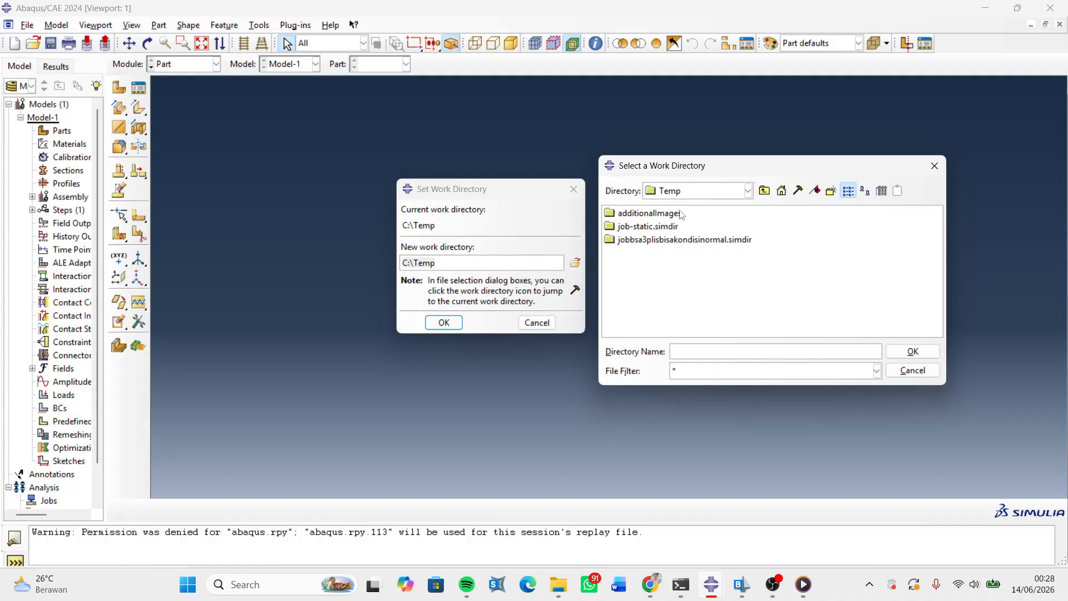
{"action": "left_click", "coordinate": [704, 194]}
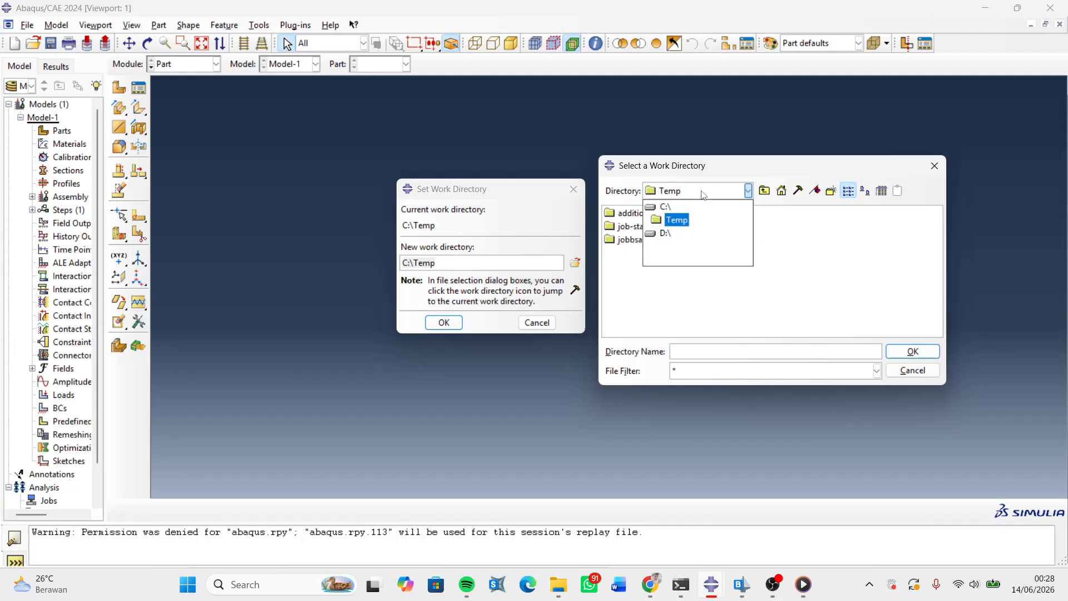
{"action": "left_click", "coordinate": [664, 234]}
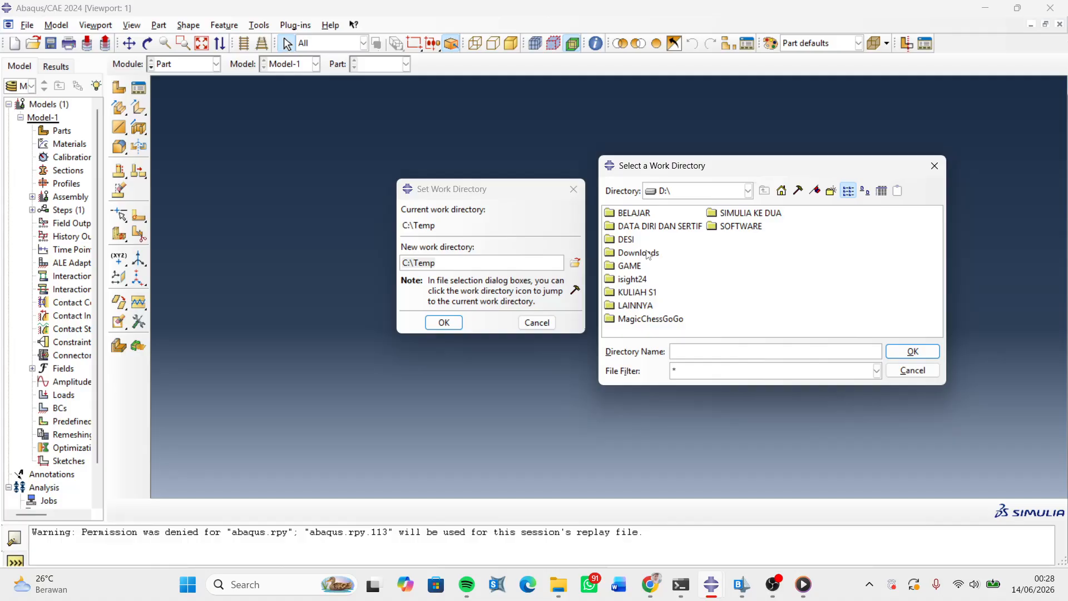
{"action": "left_click", "coordinate": [642, 293]}
{"action": "double_click", "coordinate": [642, 295]}
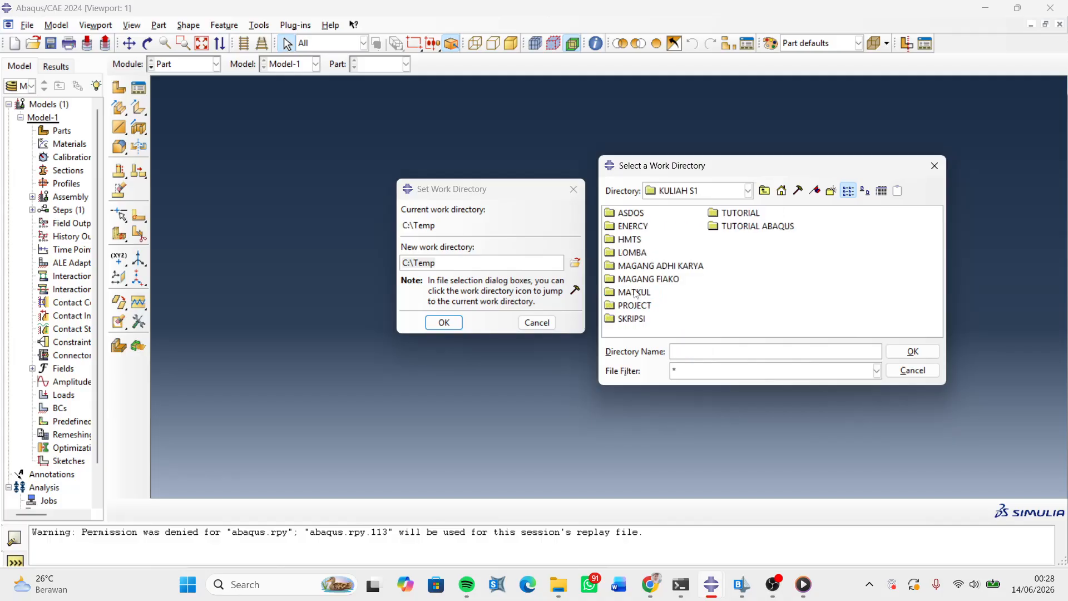
{"action": "left_click", "coordinate": [745, 227]}
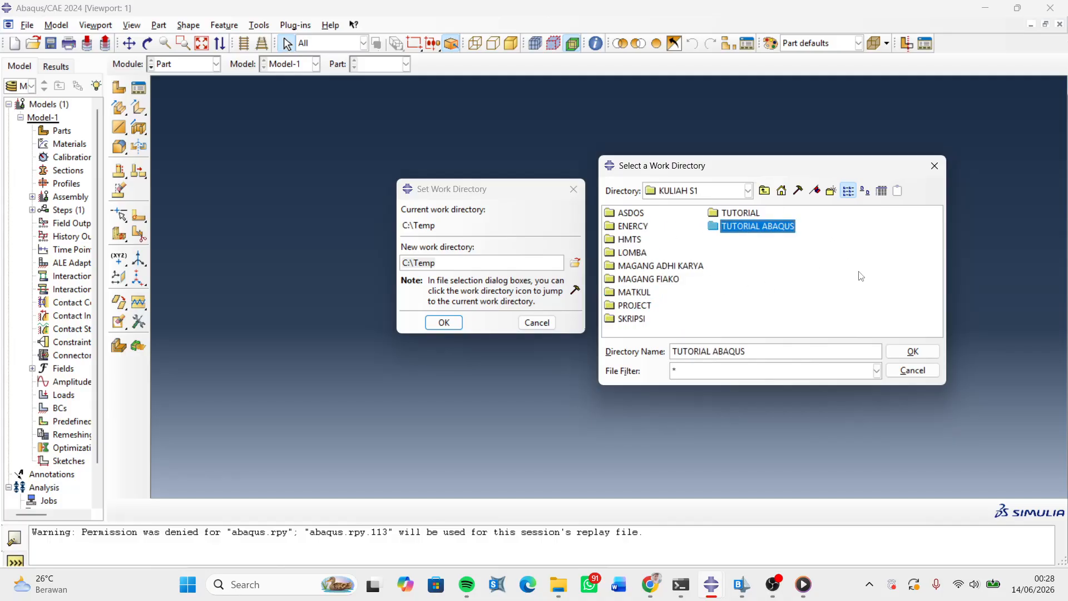
{"action": "left_click", "coordinate": [913, 351]}
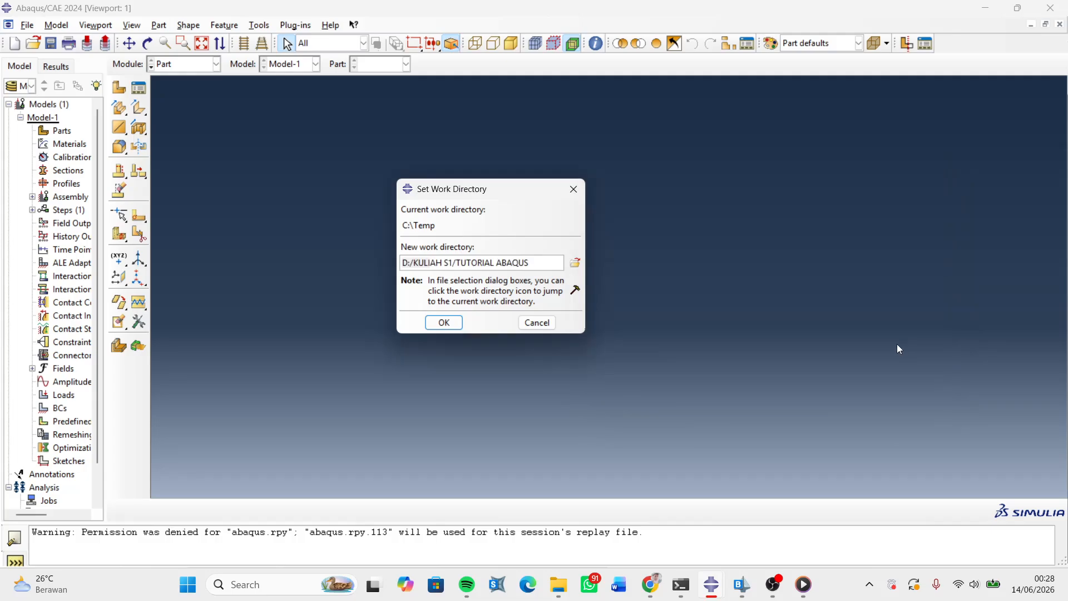
{"action": "left_click", "coordinate": [444, 324]}
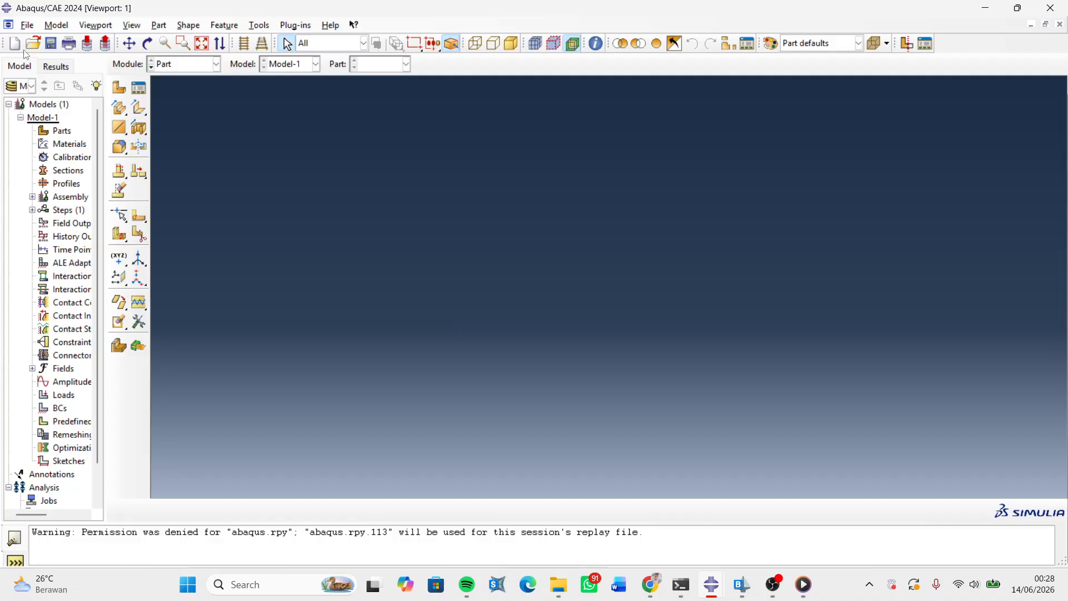
- Save the model database as TUTORIAL ABAQUS in the work directory
{"action": "left_click", "coordinate": [28, 26]}
{"action": "left_click", "coordinate": [50, 125]}
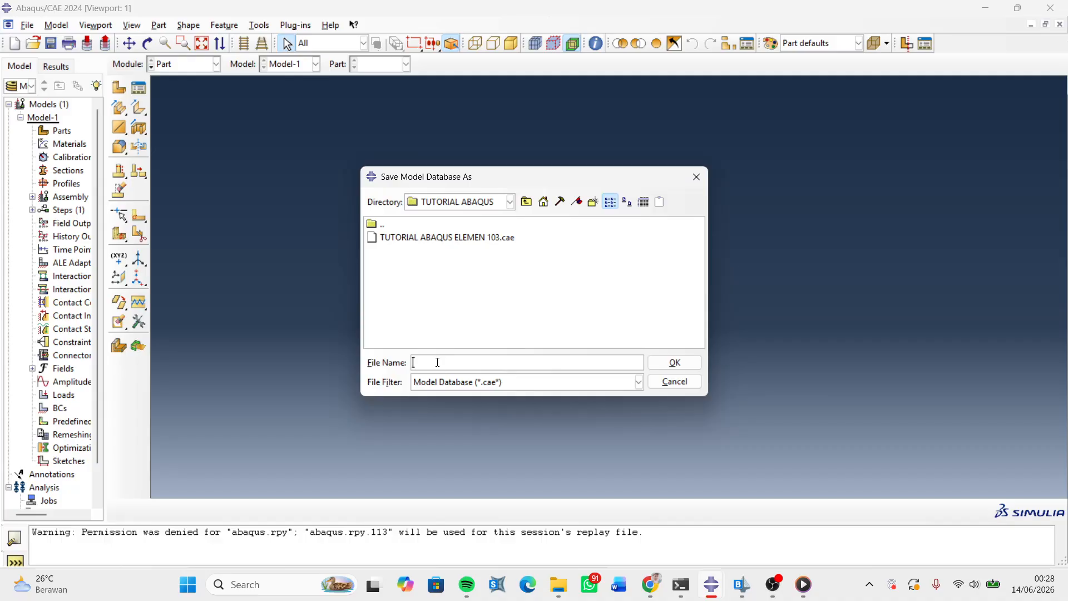
{"action": "type", "text": "TUTORIAL ABAQUS"}
{"action": "left_click", "coordinate": [685, 364]}
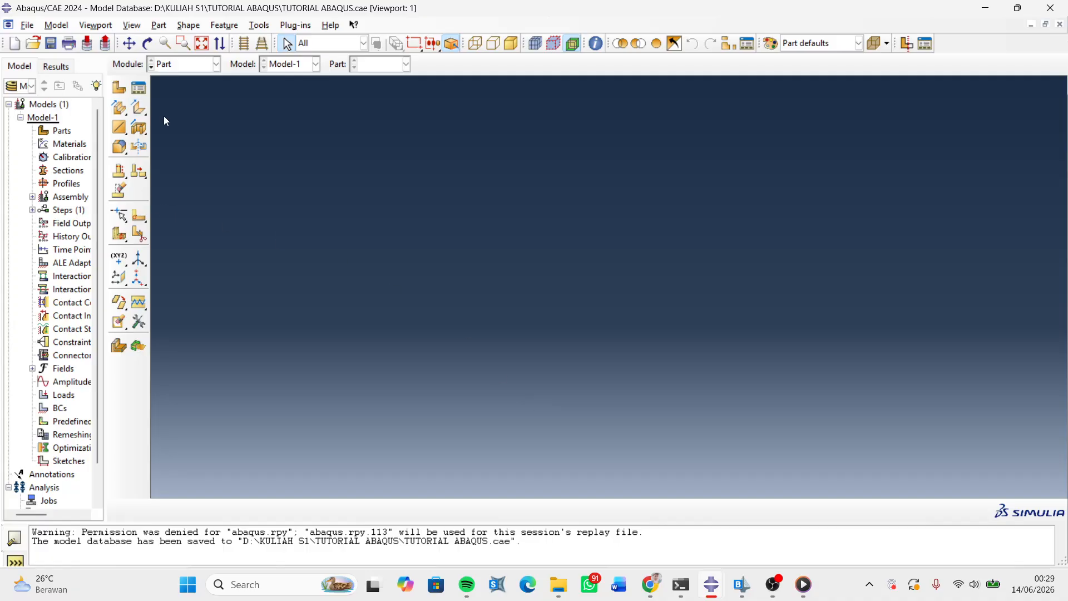
{"action": "left_click", "coordinate": [167, 65]}
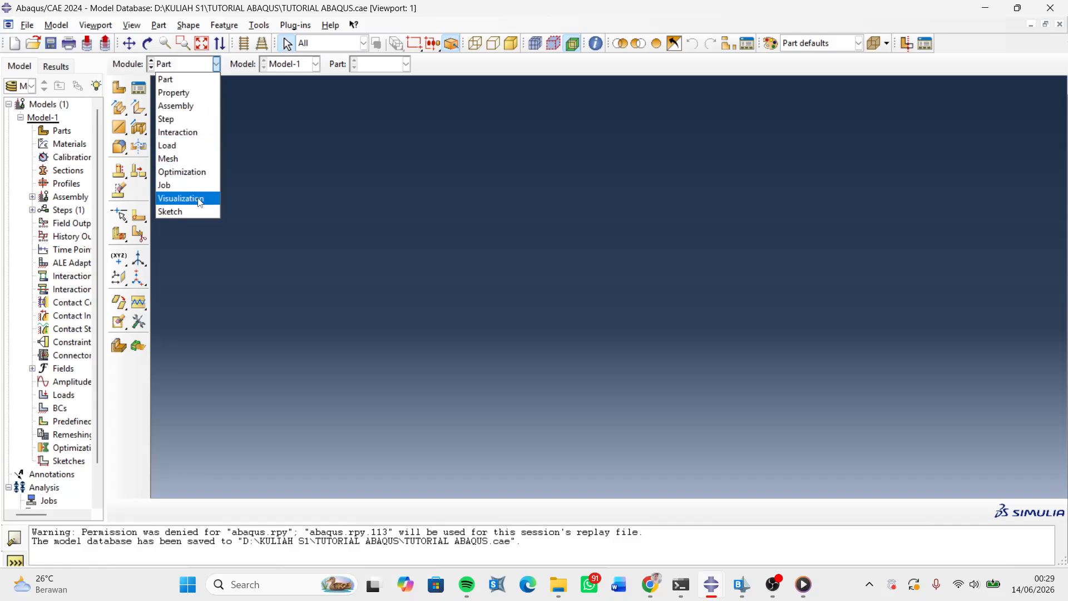
{"action": "left_click", "coordinate": [339, 154]}
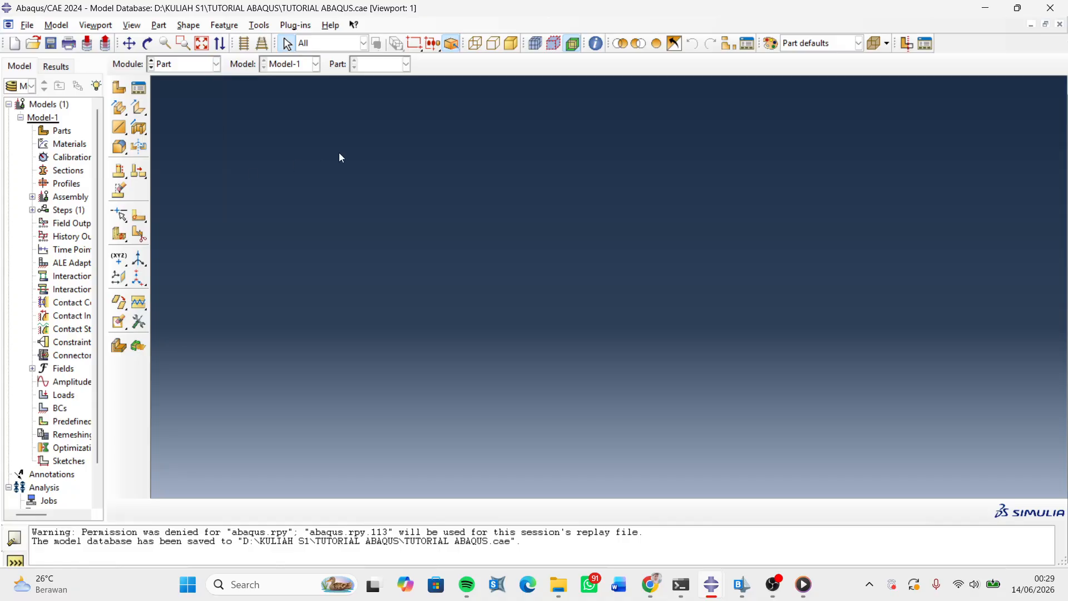
- Create a 3D deformable solid extrusion part named BSA with approximate size 400, checking the section dimensions in CSiBridge
{"action": "double_click", "coordinate": [61, 131]}
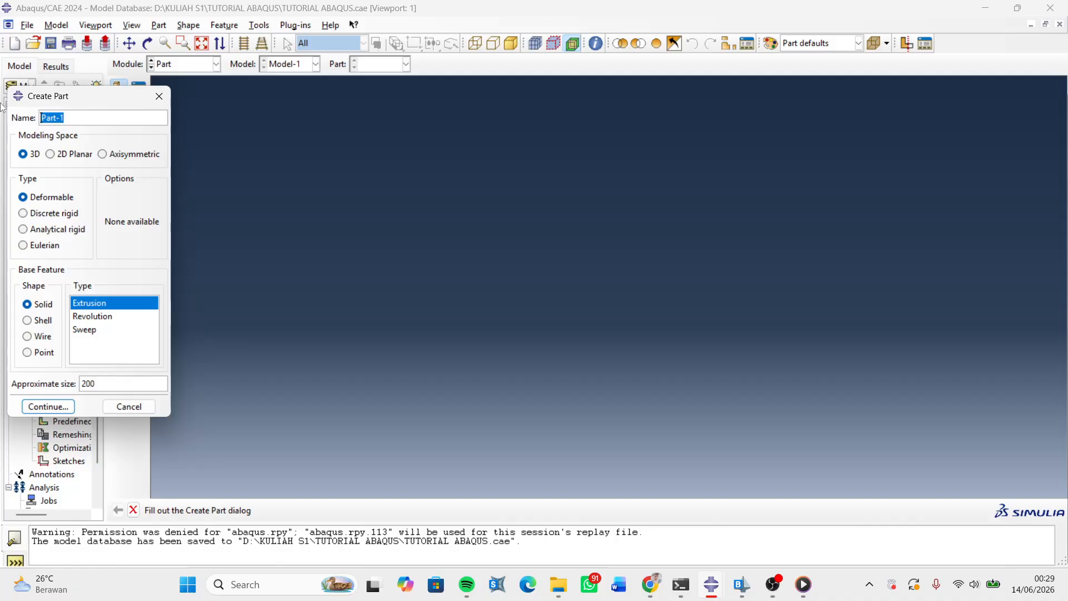
{"action": "type", "text": "BSA"}
{"action": "double_click", "coordinate": [88, 384]}
{"action": "mouse_move", "coordinate": [748, 591]}
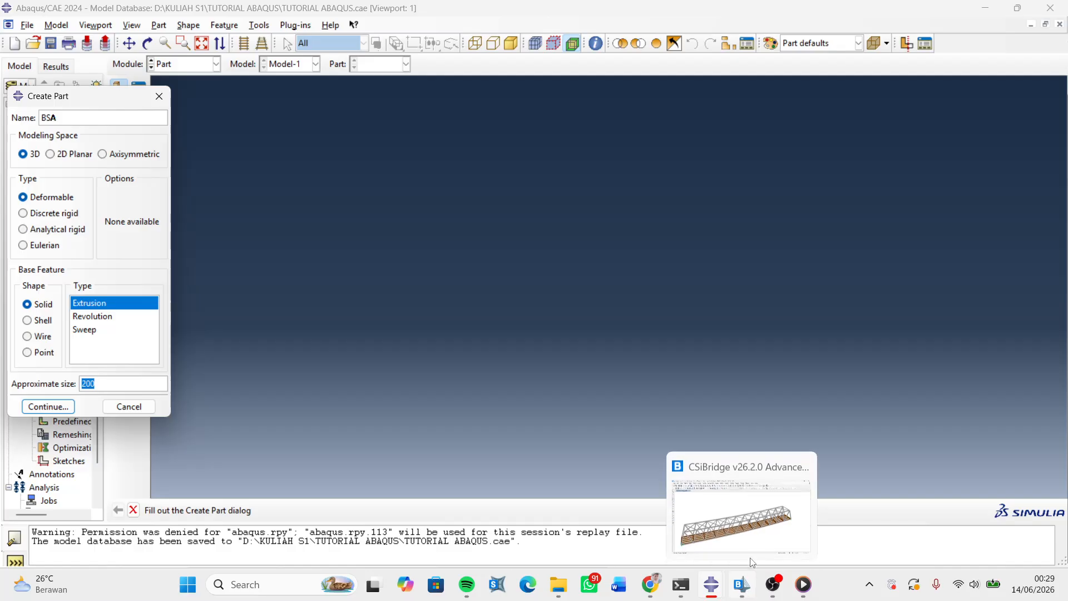
{"action": "left_click", "coordinate": [752, 562]}
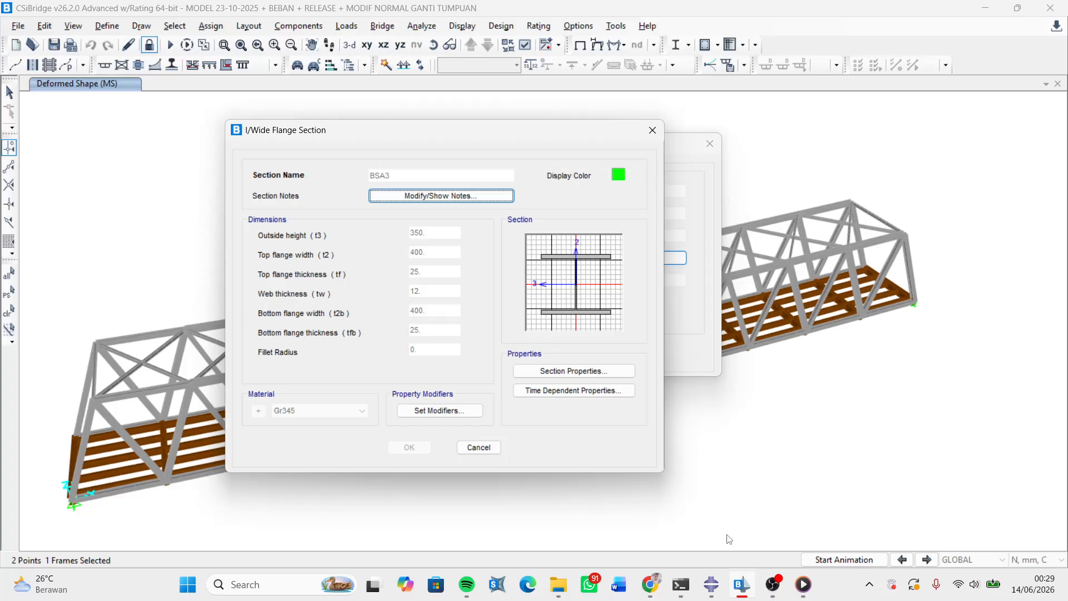
{"action": "mouse_move", "coordinate": [711, 585]}
{"action": "left_click", "coordinate": [689, 514]}
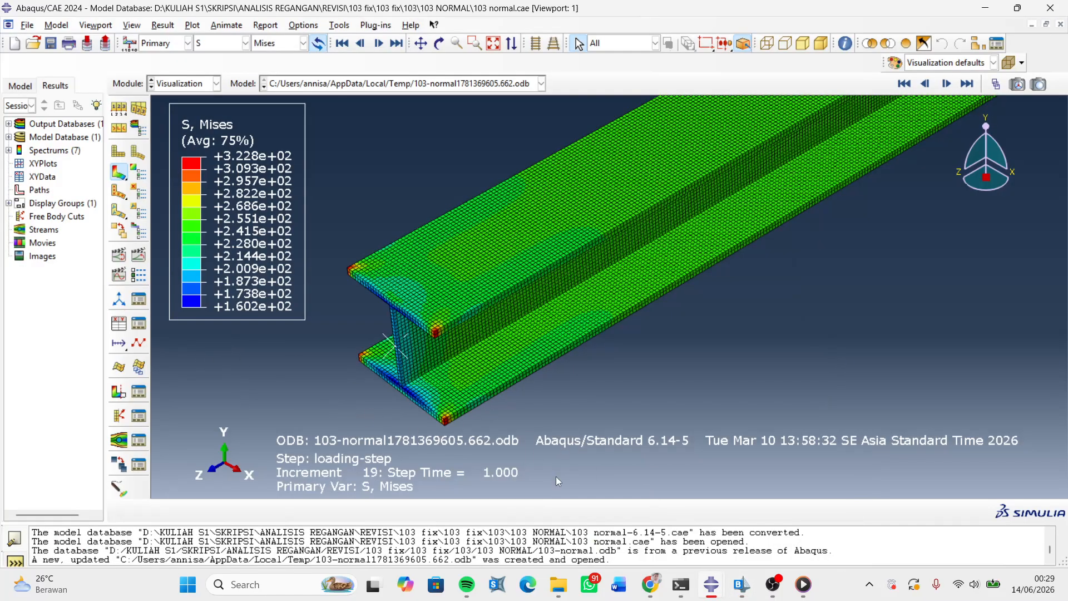
{"action": "left_click", "coordinate": [761, 534]}
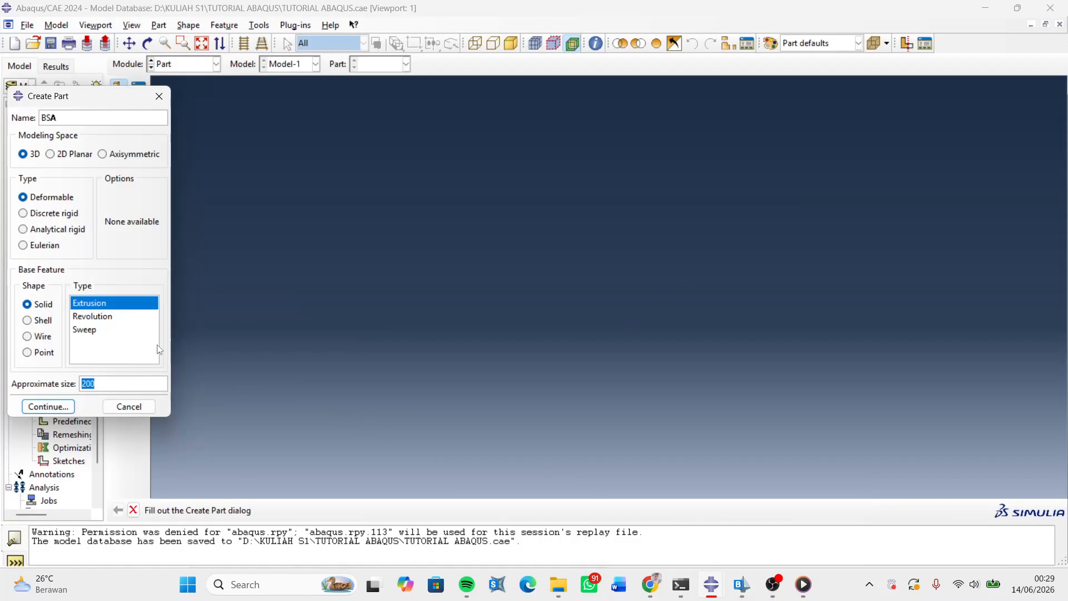
{"action": "type", "text": "400"}
{"action": "left_click", "coordinate": [48, 406]}
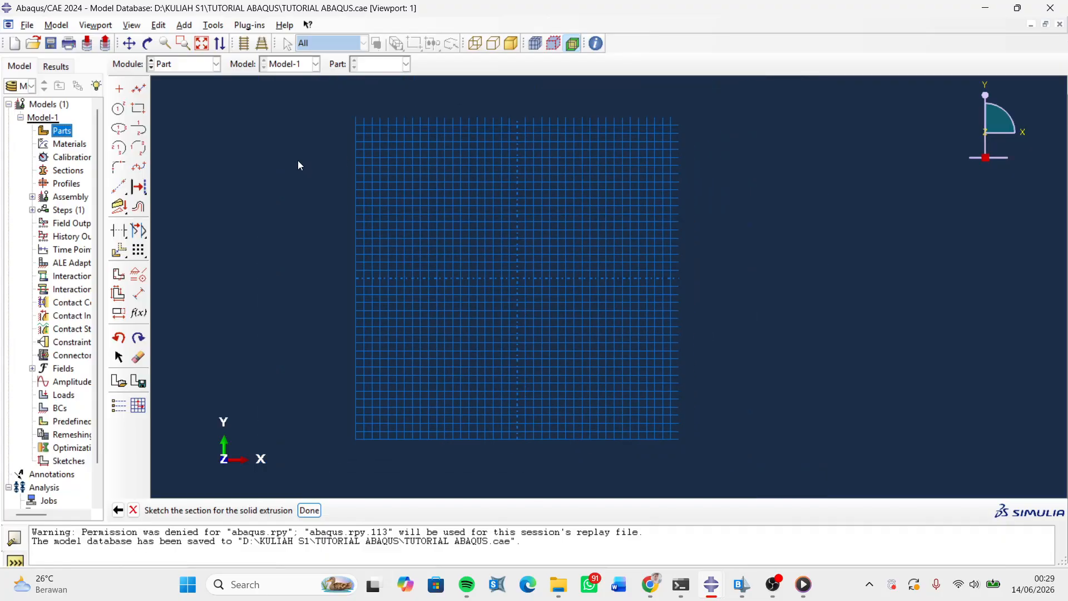
- Review the BSA3 height, flange and web dimensions in CSiBridge for the profile sketch, and return to Abaqus/CAE
{"action": "left_click", "coordinate": [138, 108]}
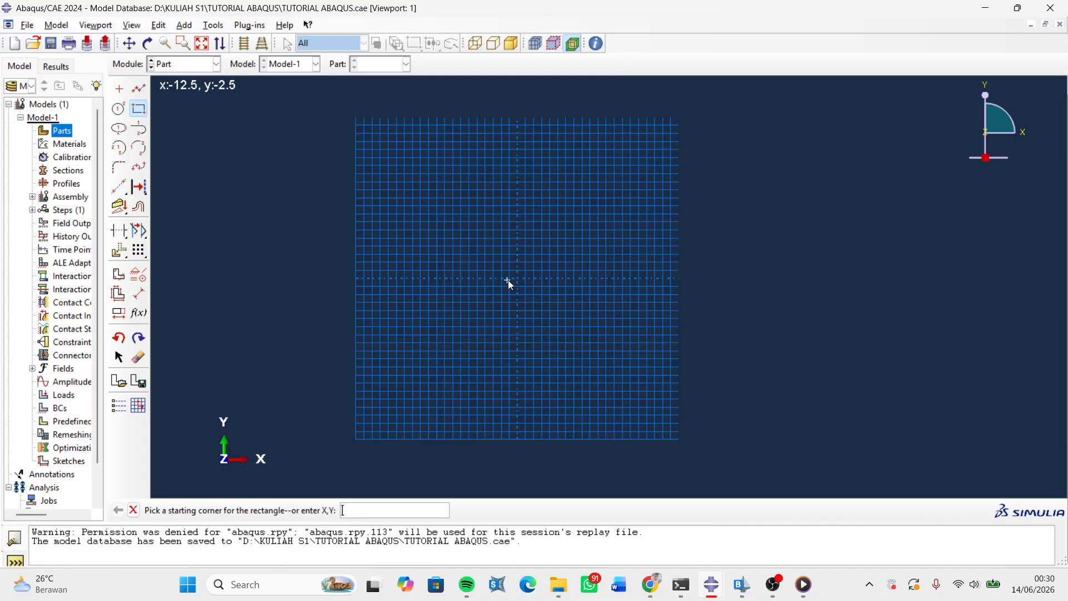
{"action": "mouse_move", "coordinate": [739, 585]}
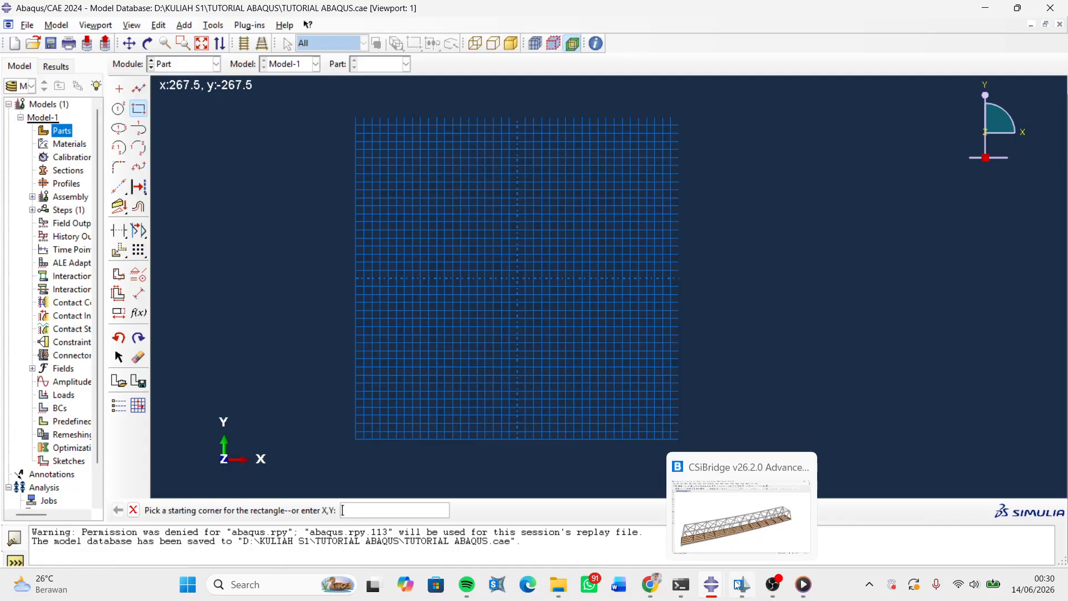
{"action": "left_click", "coordinate": [741, 511]}
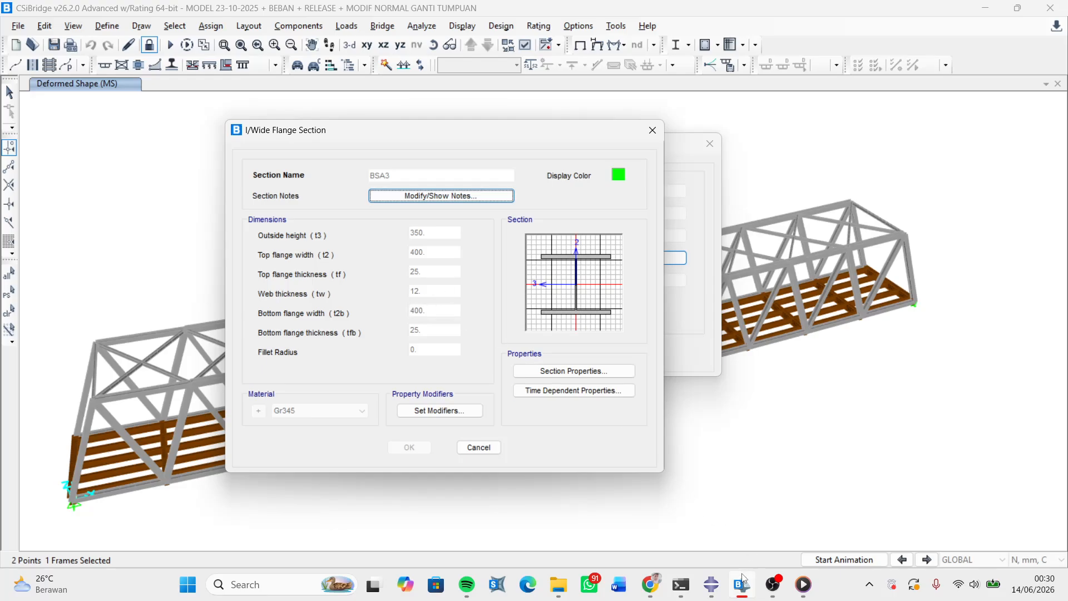
{"action": "mouse_move", "coordinate": [742, 578]}
{"action": "mouse_move", "coordinate": [711, 584]}
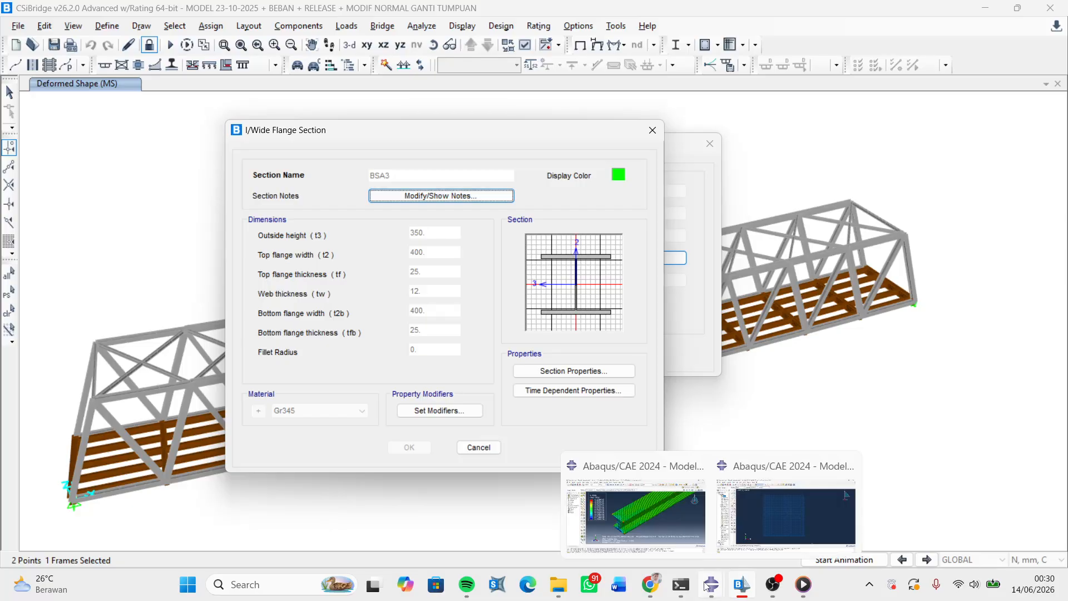
{"action": "left_click", "coordinate": [734, 534]}
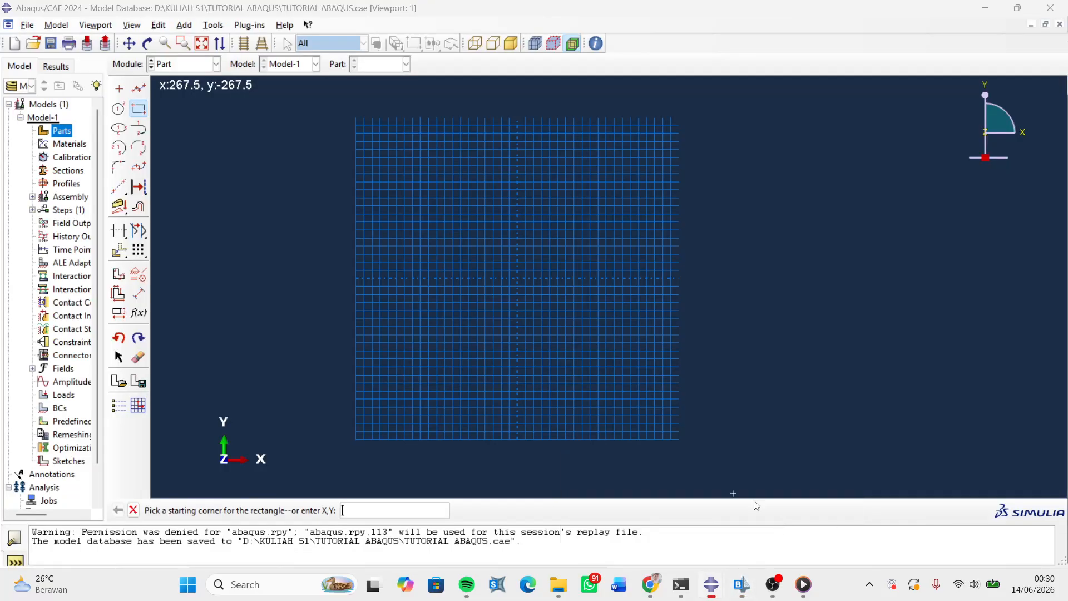
- Sketch the bottom flange as a rectangle from corner (-200, -175) to opposite corner (200, -150)
{"action": "left_click", "coordinate": [139, 109]}
{"action": "left_click", "coordinate": [139, 109]}
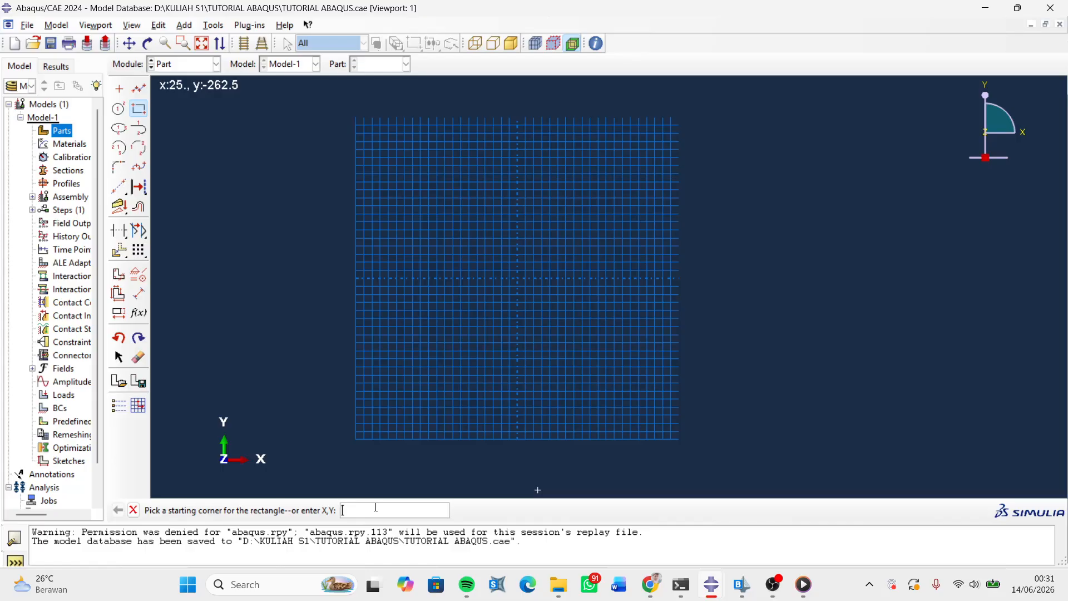
{"action": "type", "text": "-200"}
{"action": "type", "text": ","}
{"action": "type", "text": ",-17"}
{"action": "type", "text": "5"}
{"action": "key", "text": "Return"}
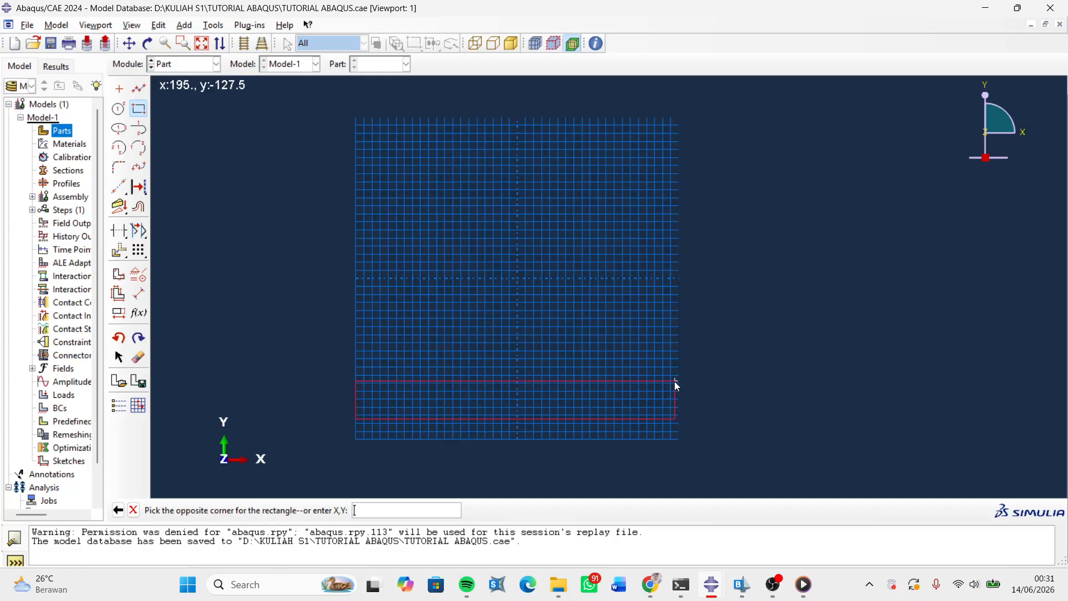
{"action": "type", "text": "200,"}
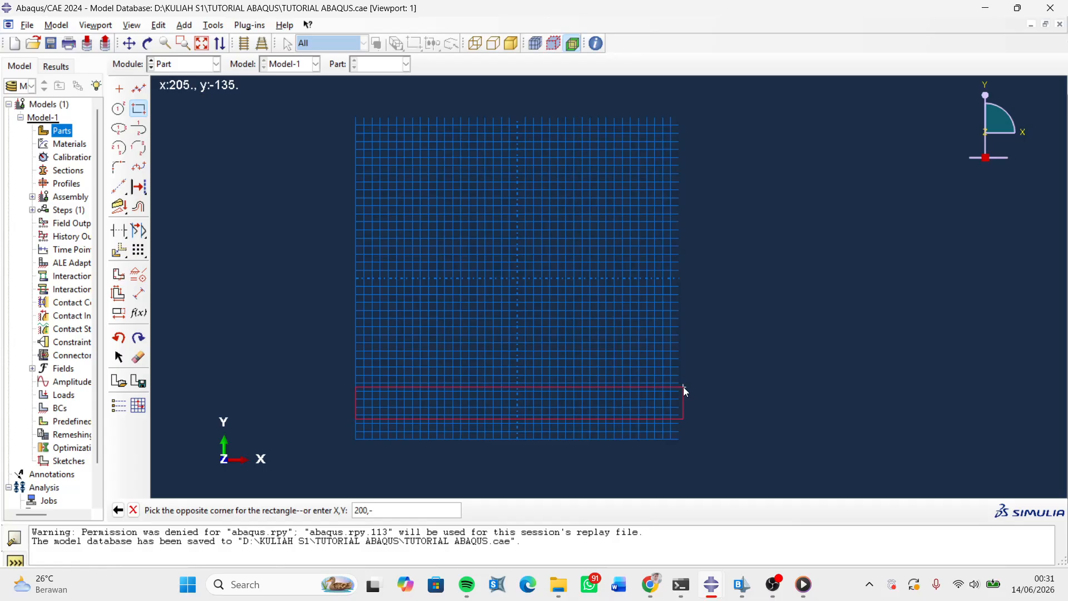
{"action": "type", "text": "-150"}
{"action": "key", "text": "Return"}
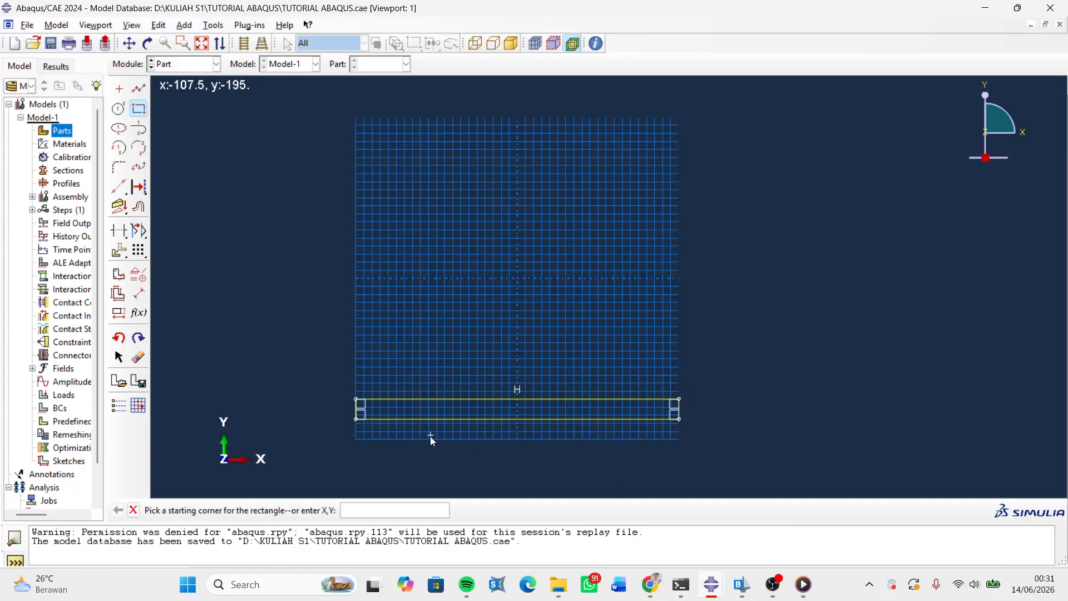
{"action": "key", "text": "Escape"}
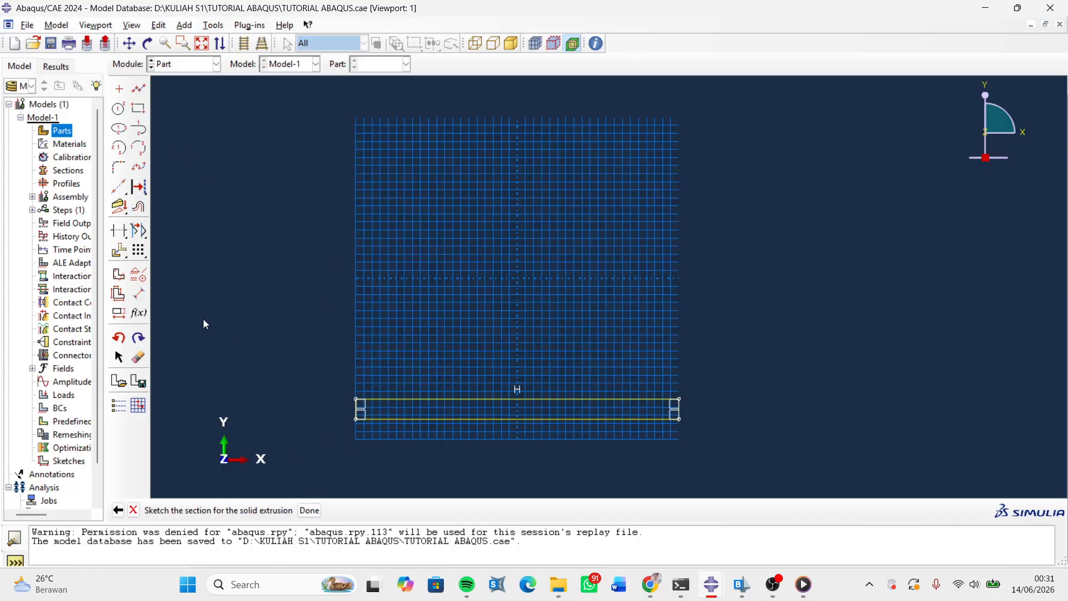
- Sketch the top flange as a rectangle from corner (-200, 175) to opposite corner (200, 150)
{"action": "left_click", "coordinate": [139, 109]}
{"action": "type", "text": "200"}
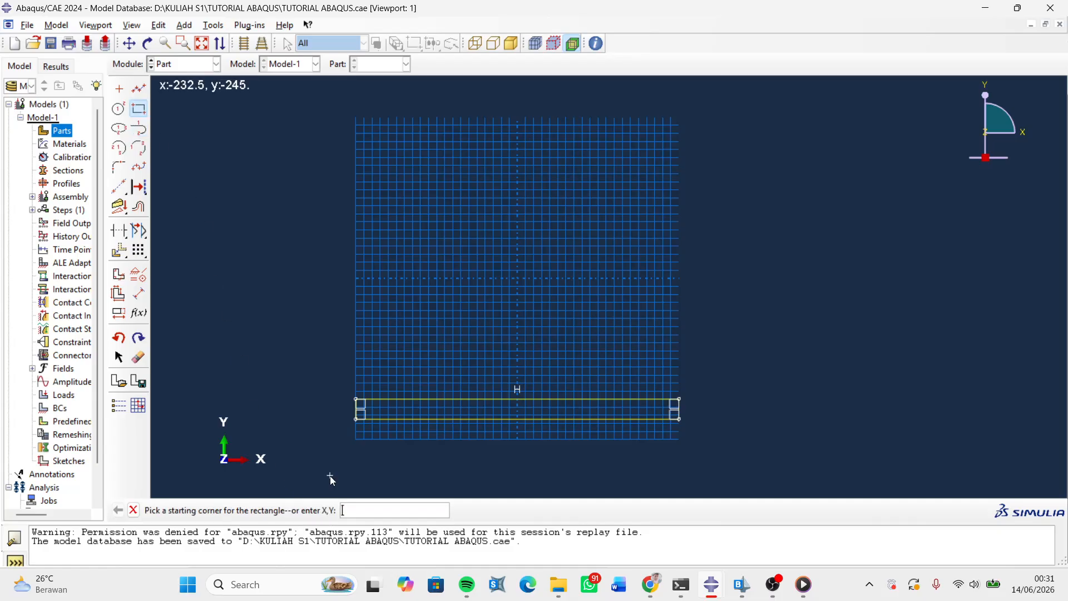
{"action": "key", "text": "BackSpace"}
{"action": "key", "text": "BackSpace"}
{"action": "key", "text": "BackSpace"}
{"action": "type", "text": "-200,175"}
{"action": "key", "text": "Return"}
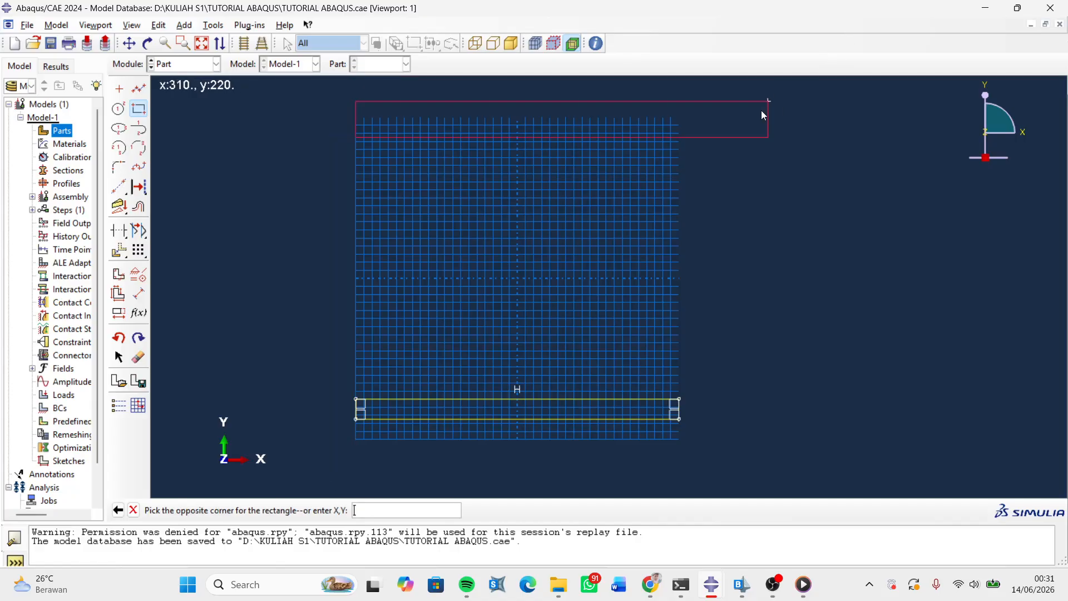
{"action": "type", "text": "200"}
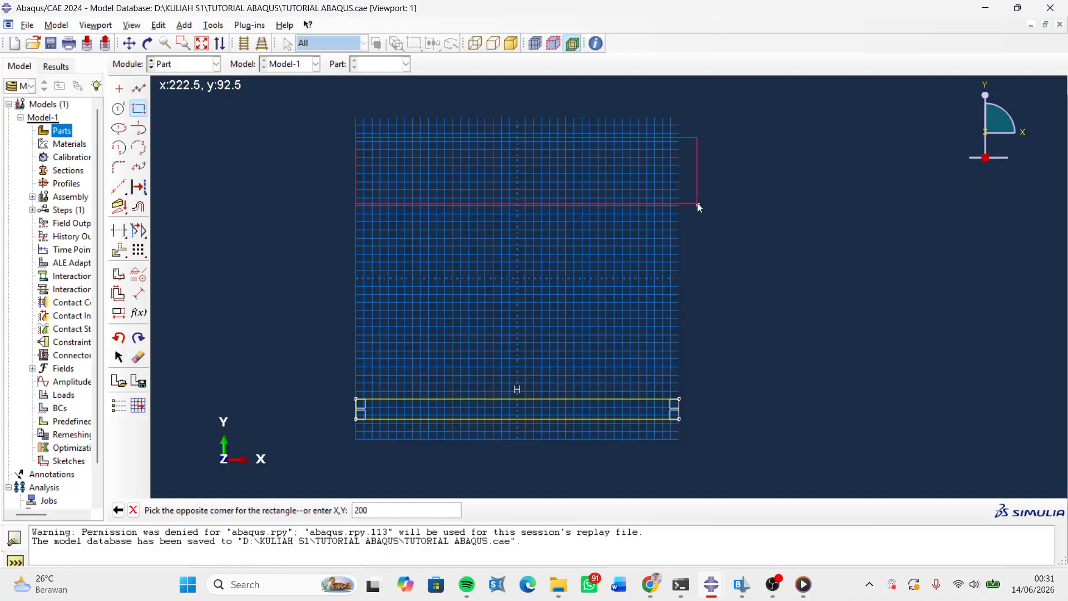
{"action": "type", "text": ",150"}
{"action": "key", "text": "Return"}
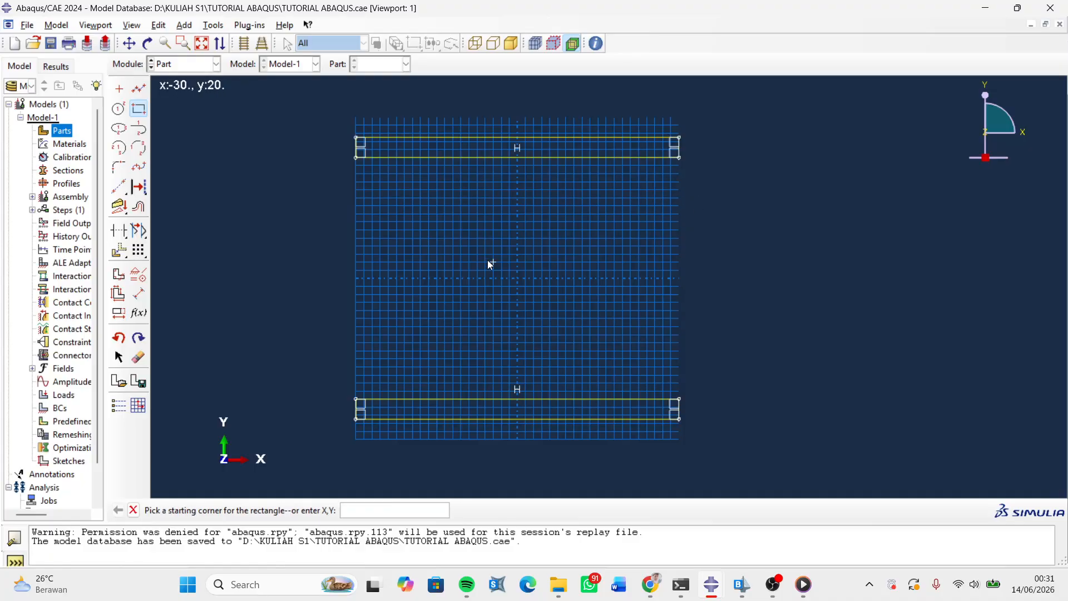
{"action": "key", "text": "Escape"}
- Dimension the overall section height between the top flange's upper edge and the bottom flange's lower edge
{"action": "left_click", "coordinate": [138, 293]}
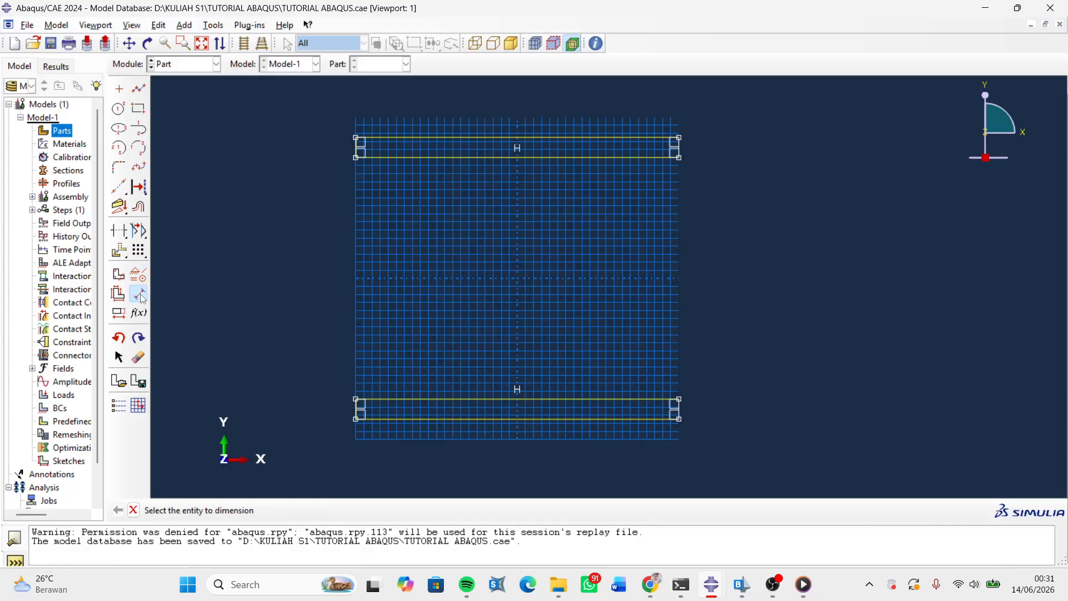
{"action": "left_click", "coordinate": [532, 138]}
{"action": "left_click", "coordinate": [569, 420]}
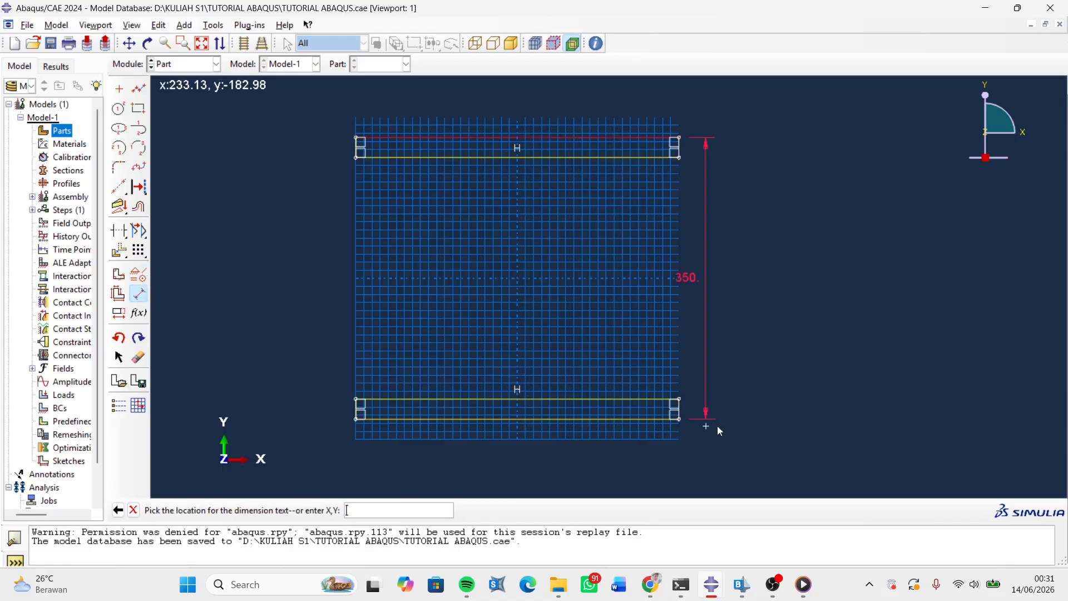
{"action": "left_click", "coordinate": [732, 420]}
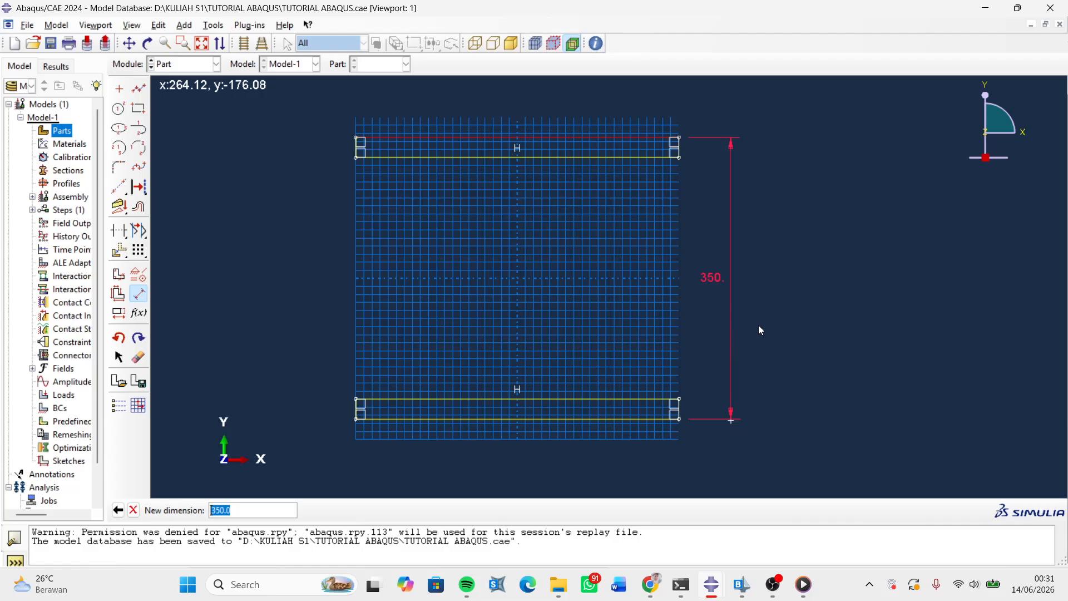
{"action": "key", "text": "Return"}
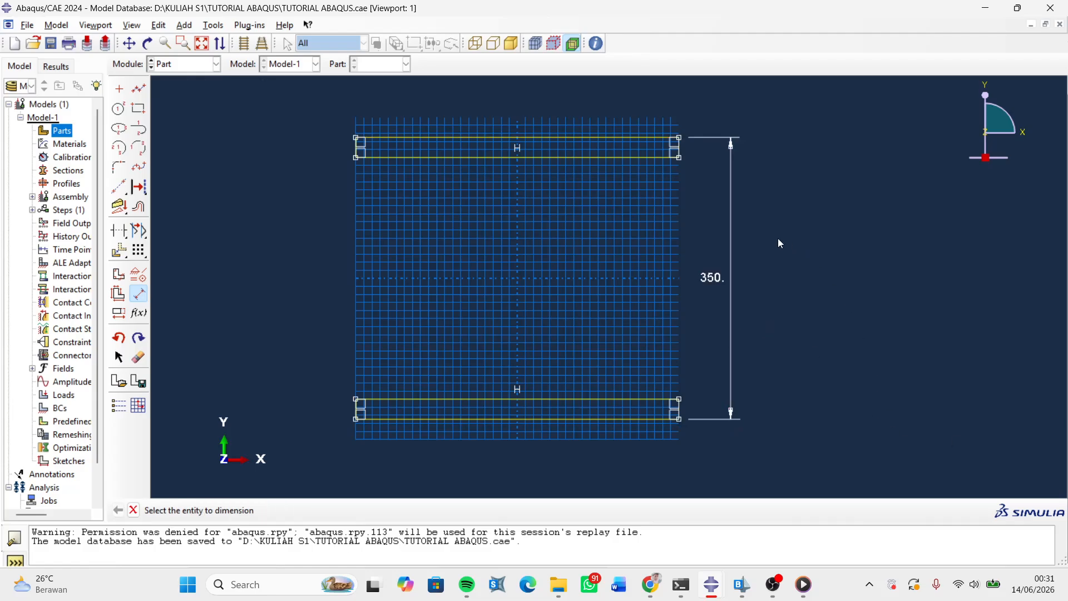
- Check the web thickness in CSiBridge and sketch the web in Abaqus/CAE as a rectangle from corner (6, -150) to opposite corner (-6, 150)
{"action": "mouse_move", "coordinate": [742, 584]}
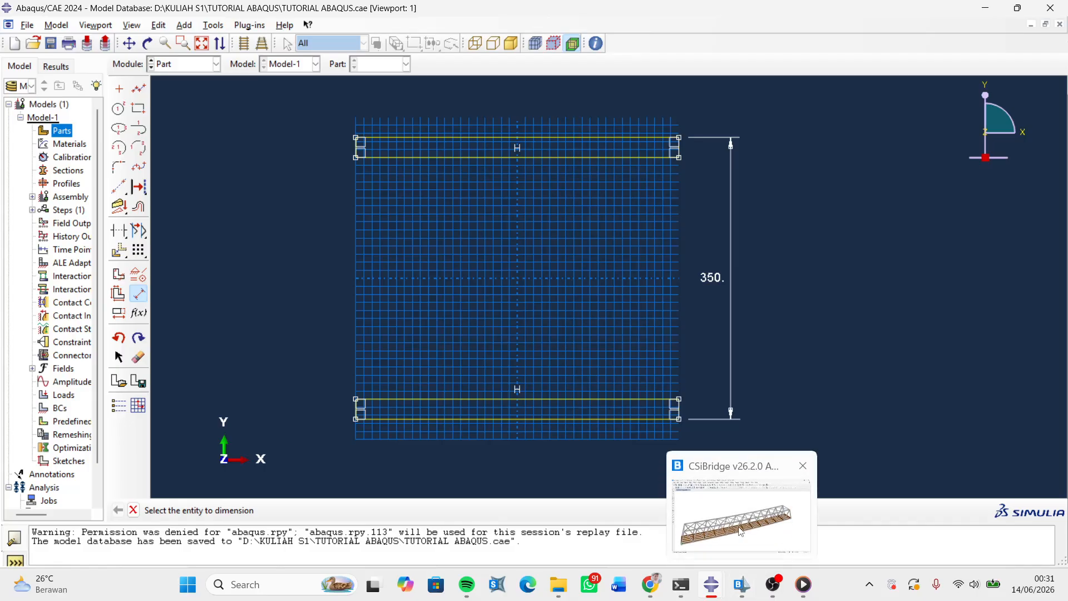
{"action": "left_click", "coordinate": [740, 531]}
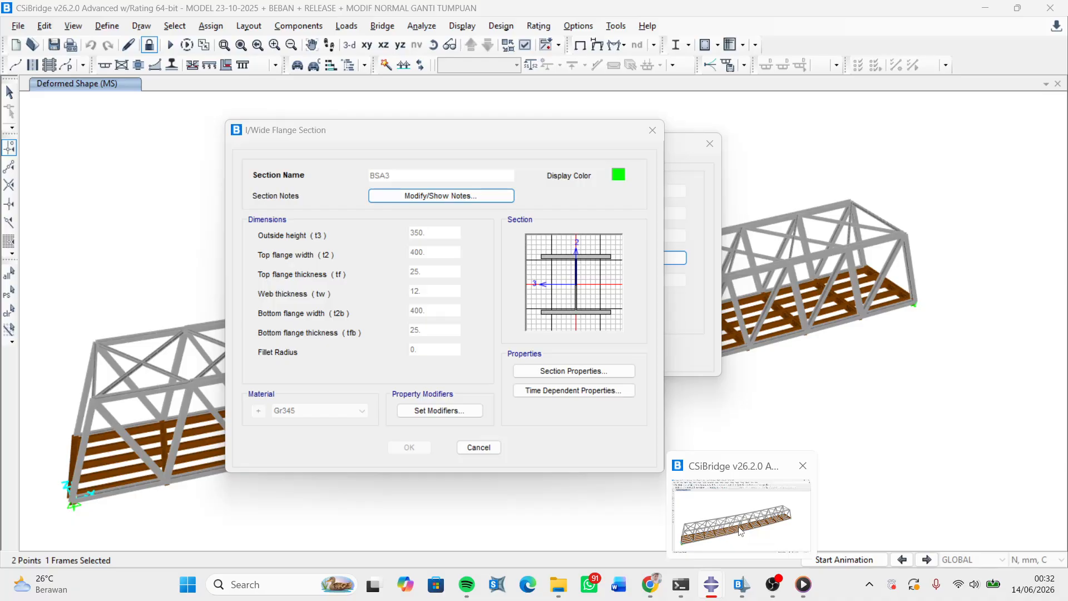
{"action": "left_click", "coordinate": [740, 531]}
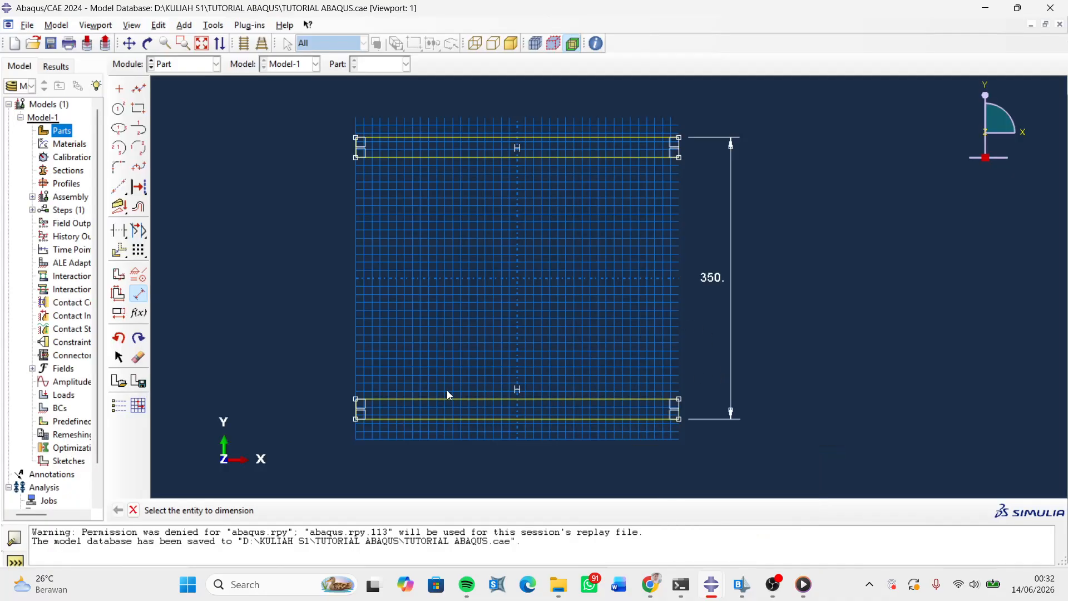
{"action": "left_click", "coordinate": [138, 108]}
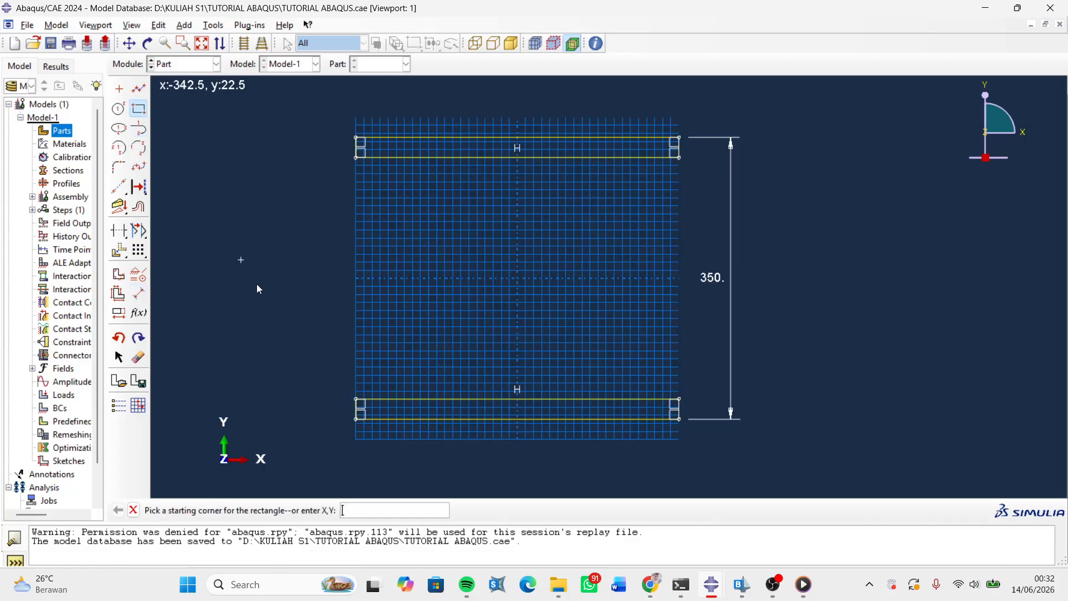
{"action": "left_click", "coordinate": [376, 512]}
{"action": "type", "text": "6"}
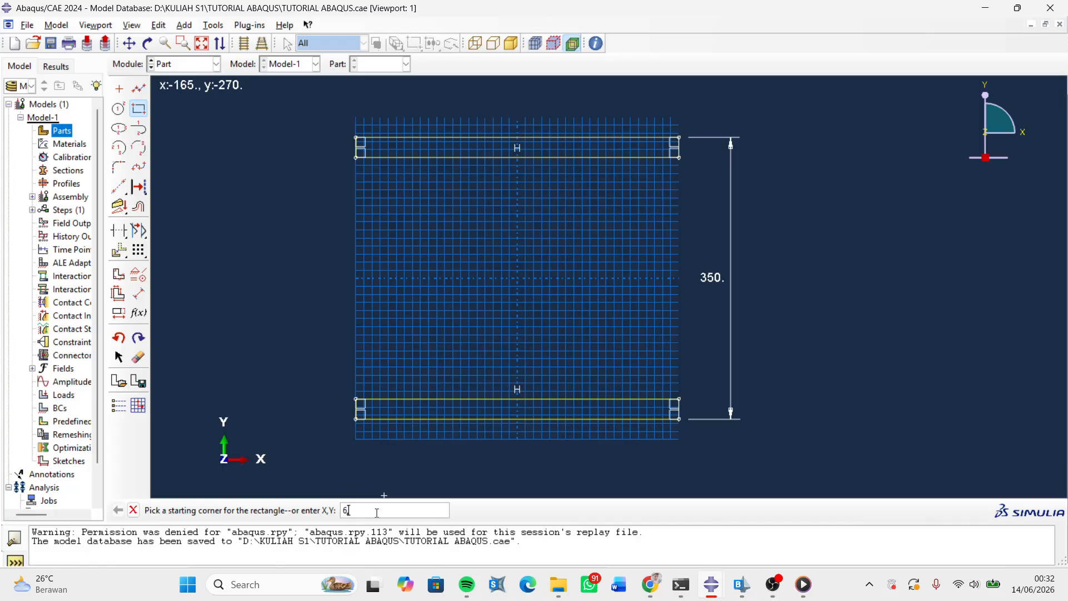
{"action": "type", "text": ",-150"}
{"action": "key", "text": "Return"}
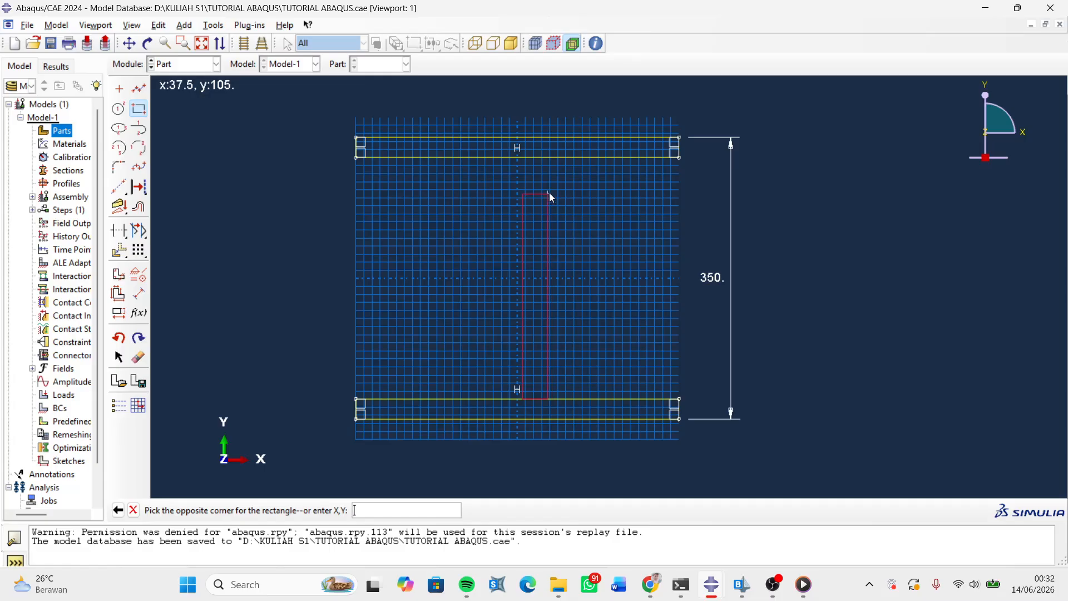
{"action": "type", "text": "-6"}
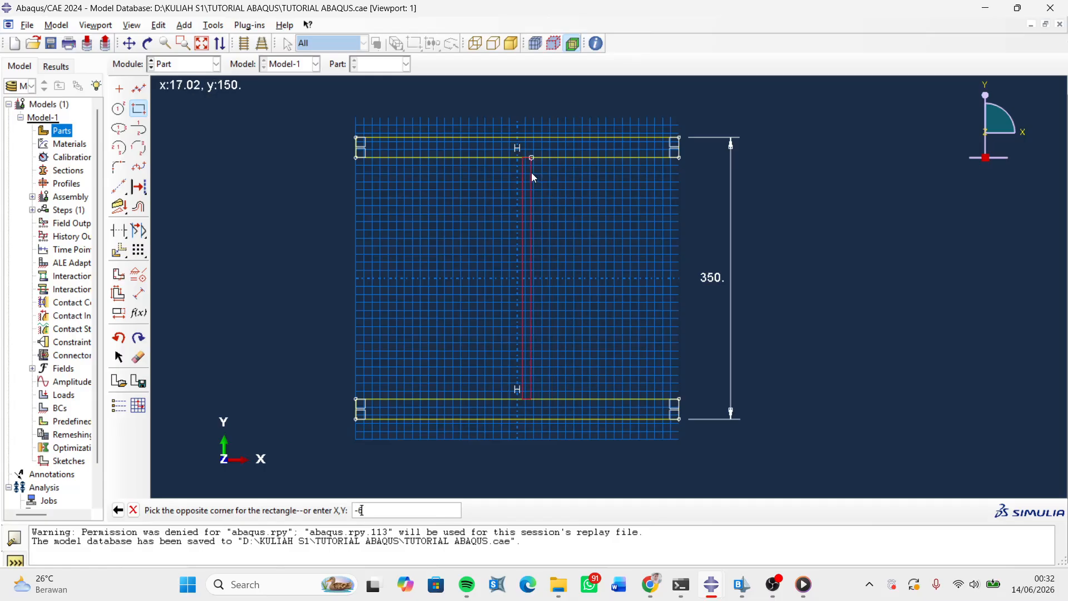
{"action": "type", "text": ",150"}
{"action": "key", "text": "Return"}
{"action": "key", "text": "Escape"}
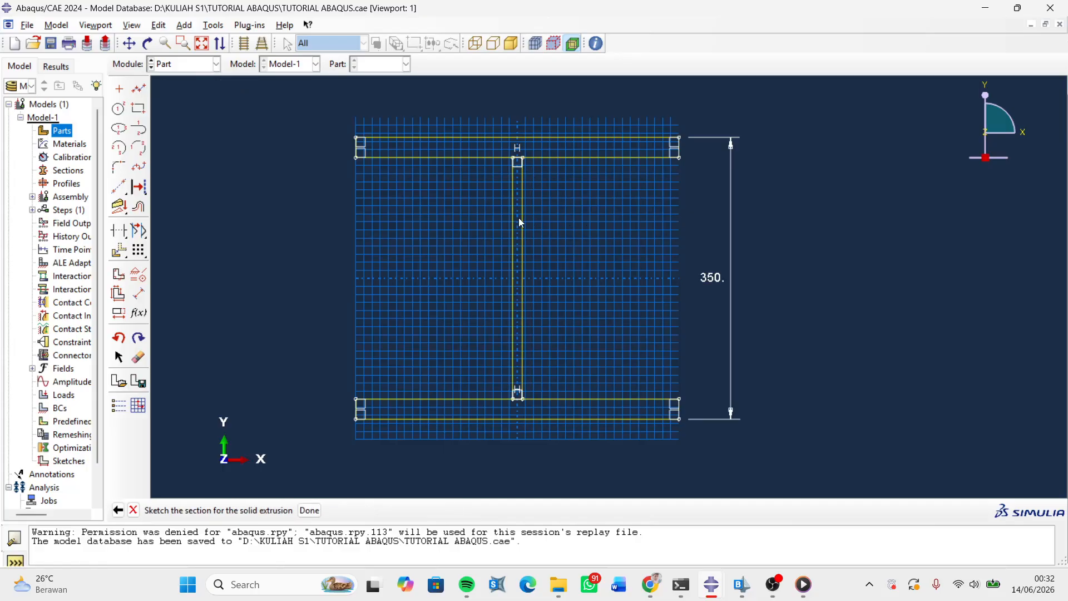
- Trim away the line segments between the web and both flanges so the profile forms one continuous I-shaped outline
{"action": "scroll", "coordinate": [556, 142], "scroll_direction": "up", "scroll_amount": 4}
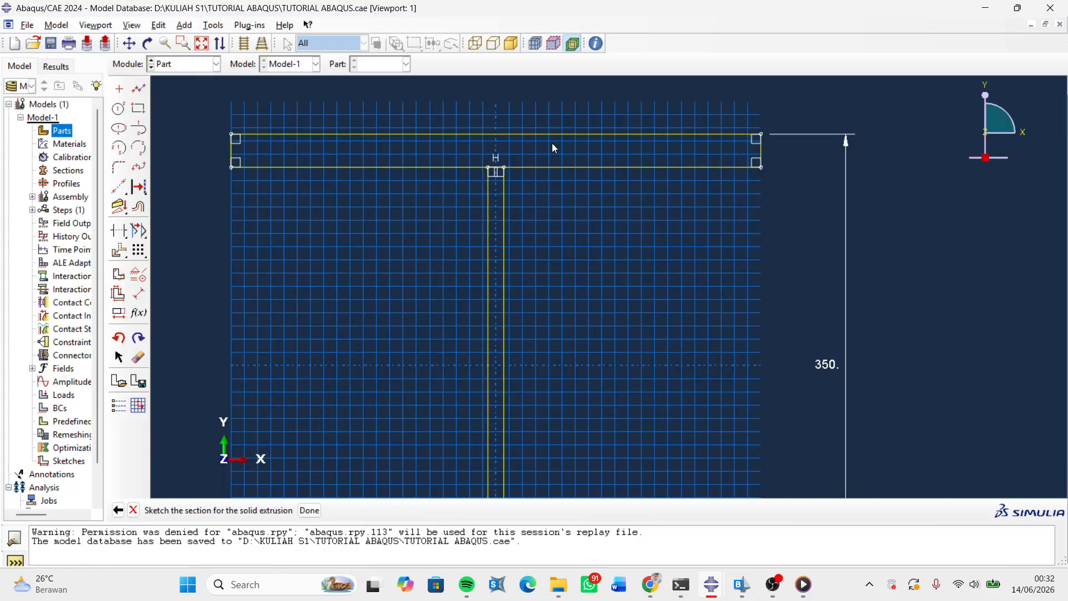
{"action": "scroll", "coordinate": [492, 159], "scroll_direction": "up", "scroll_amount": 1}
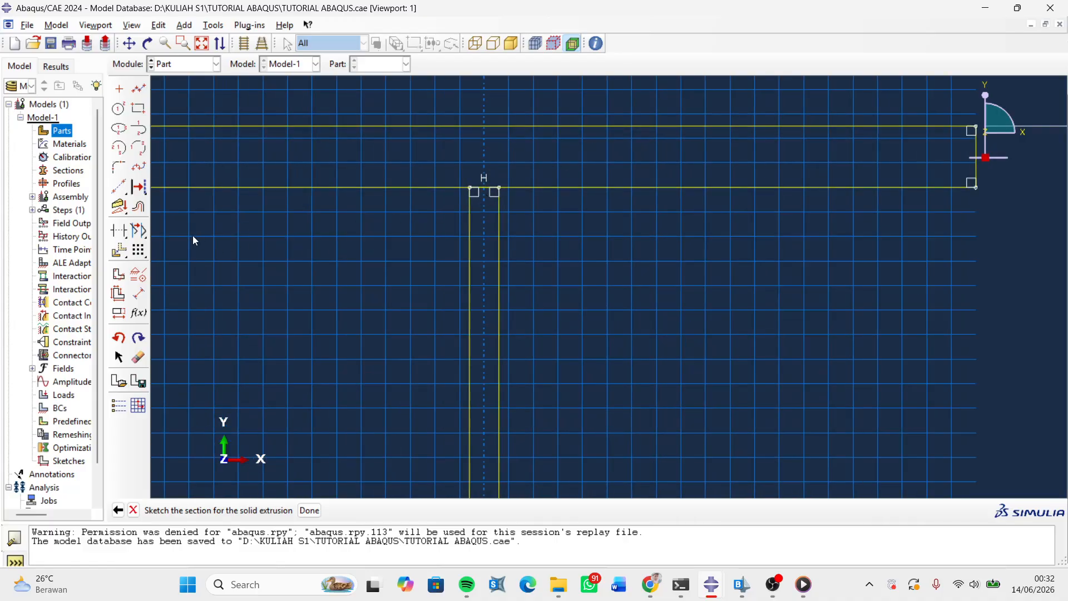
{"action": "left_click", "coordinate": [120, 233]}
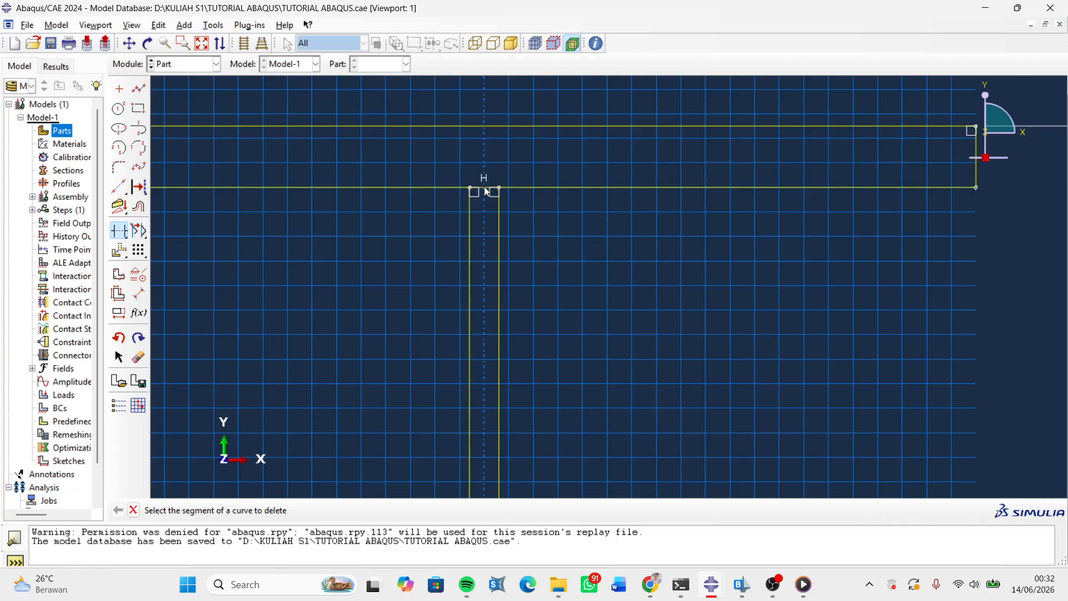
{"action": "left_click", "coordinate": [487, 192]}
{"action": "scroll", "coordinate": [487, 185], "scroll_direction": "down", "scroll_amount": 3}
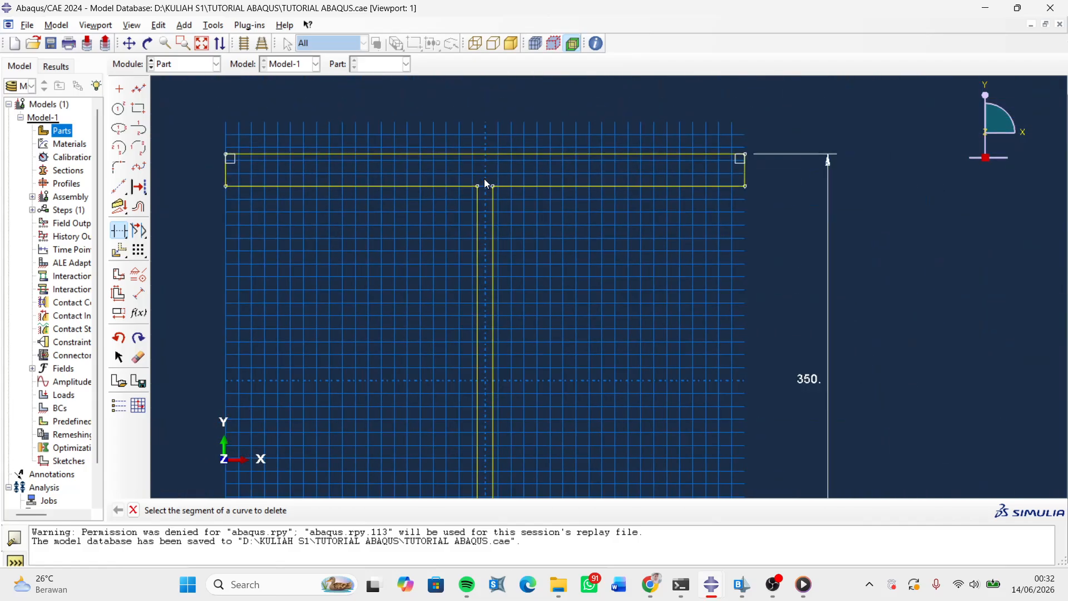
{"action": "scroll", "coordinate": [487, 184], "scroll_direction": "down", "scroll_amount": 2}
{"action": "scroll", "coordinate": [480, 426], "scroll_direction": "up", "scroll_amount": 5}
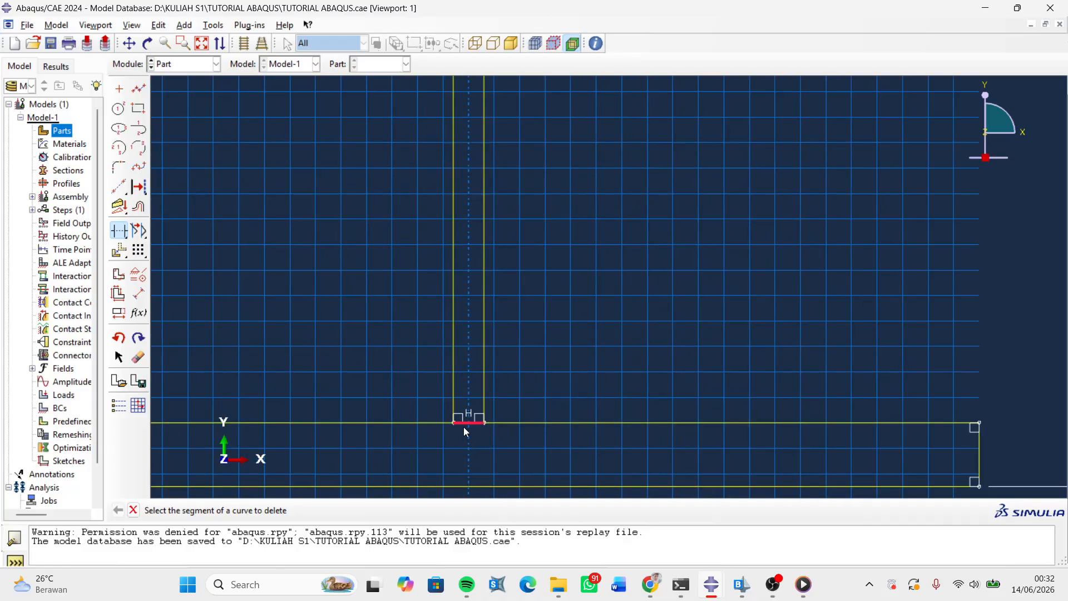
{"action": "left_click", "coordinate": [467, 423]}
{"action": "left_click", "coordinate": [465, 422]}
{"action": "scroll", "coordinate": [469, 416], "scroll_direction": "down", "scroll_amount": 4}
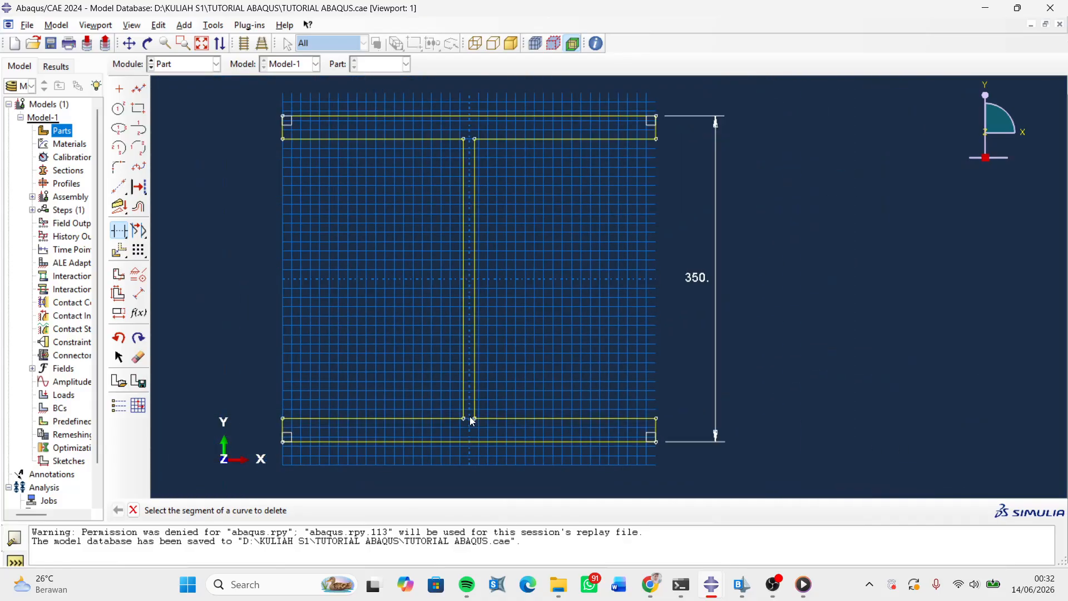
{"action": "key", "text": "Escape"}
- Dimension the top flange's width above the profile, keeping the proposed value
{"action": "scroll", "coordinate": [439, 455], "scroll_direction": "up", "scroll_amount": 2}
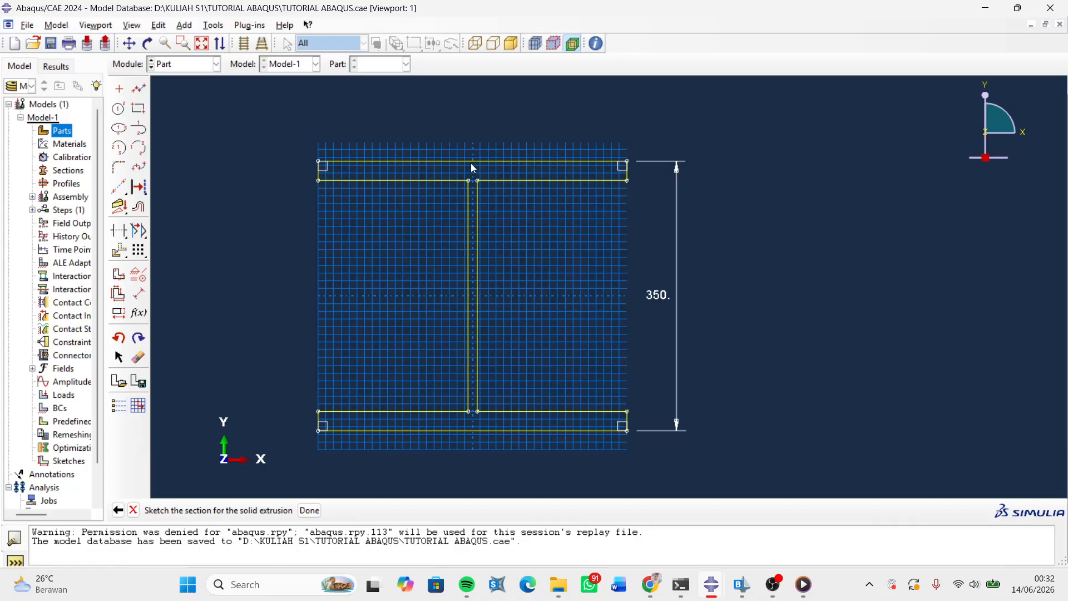
{"action": "scroll", "coordinate": [478, 170], "scroll_direction": "up", "scroll_amount": 2}
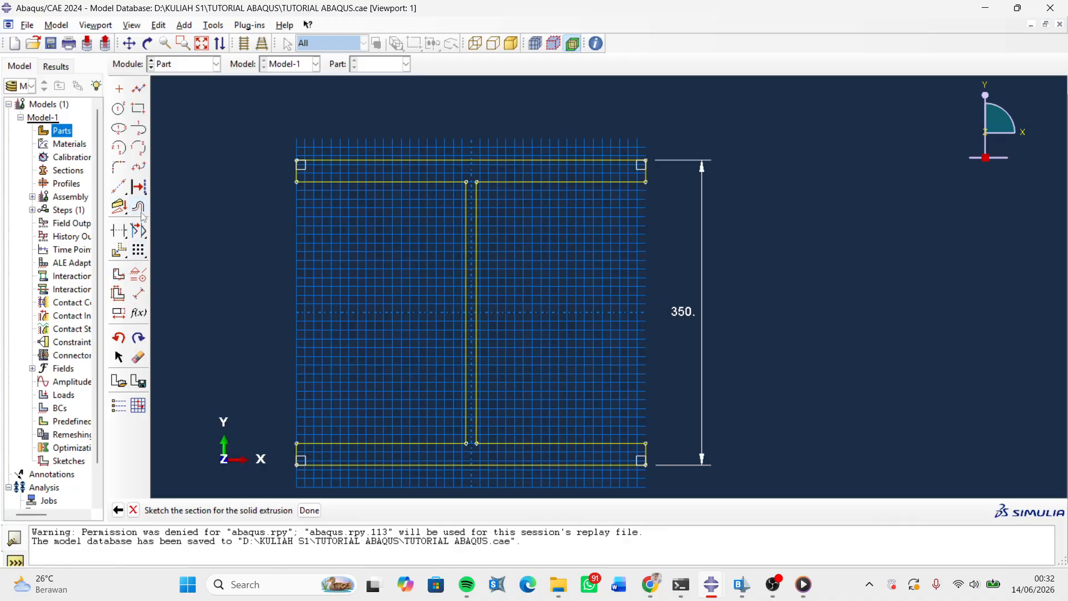
{"action": "left_click", "coordinate": [139, 293]}
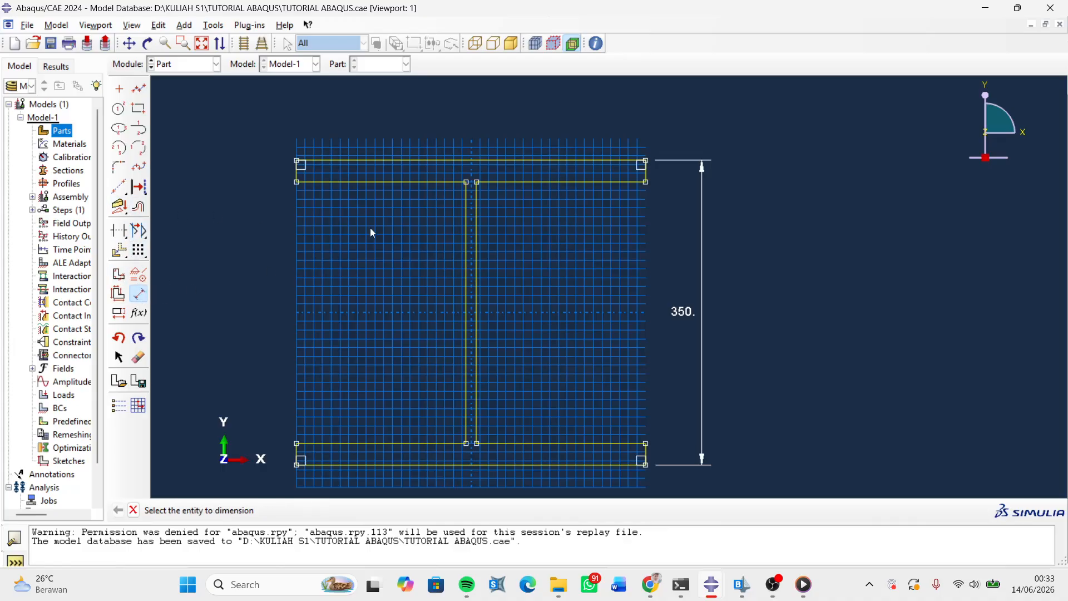
{"action": "left_click", "coordinate": [399, 162]}
{"action": "scroll", "coordinate": [406, 167], "scroll_direction": "up", "scroll_amount": 2}
{"action": "scroll", "coordinate": [417, 161], "scroll_direction": "down", "scroll_amount": 4}
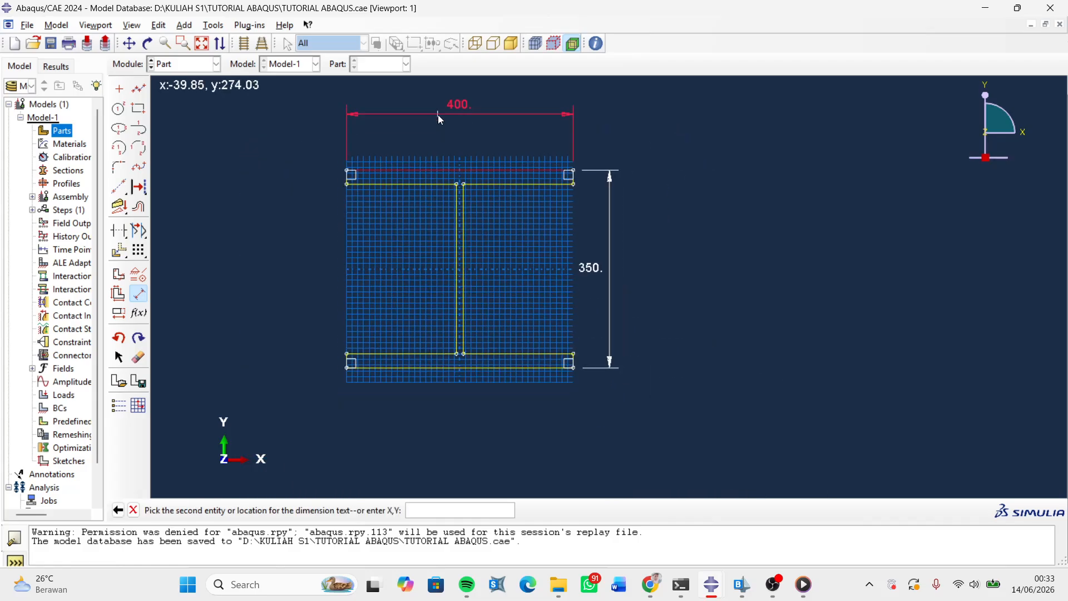
{"action": "left_click", "coordinate": [435, 132]}
{"action": "key", "text": "Return"}
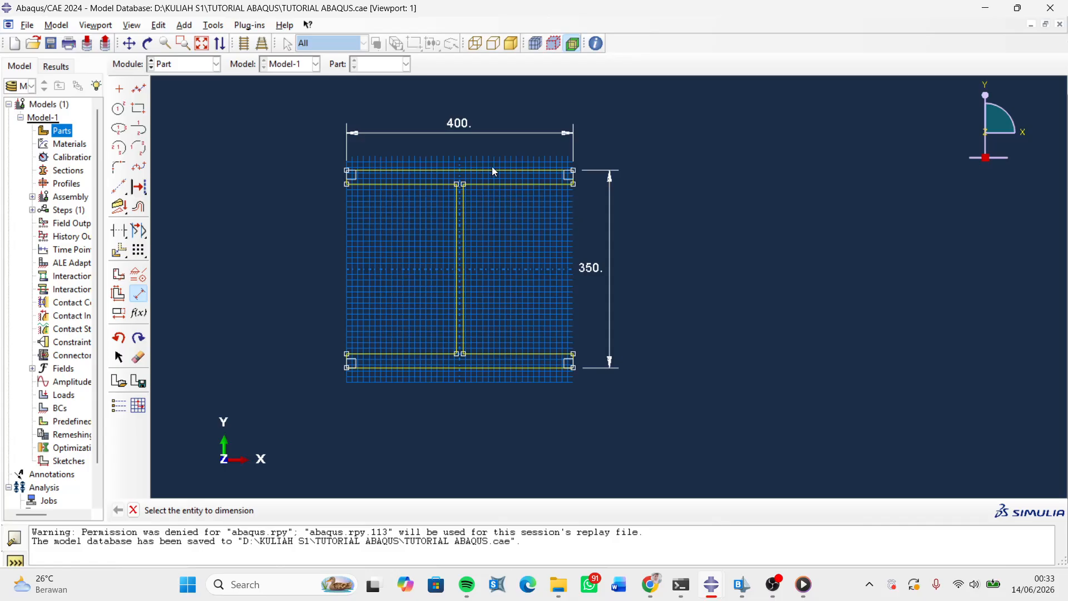
- Dimension the web's thickness between its two vertical edges, placing the text above the top flange
{"action": "left_click", "coordinate": [457, 221]}
{"action": "left_click", "coordinate": [464, 224]}
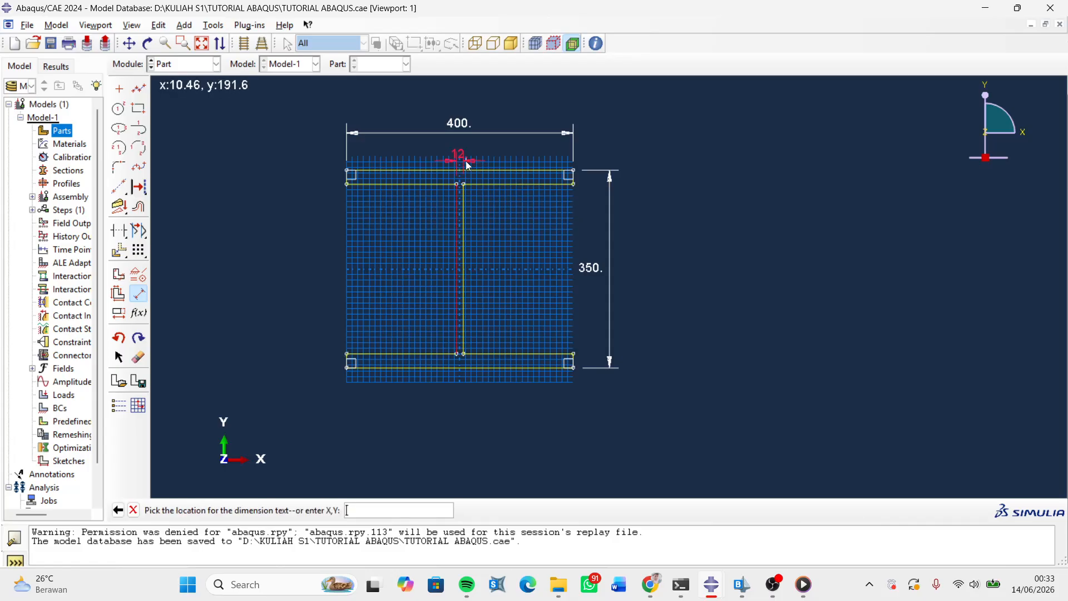
{"action": "left_click", "coordinate": [469, 149]}
{"action": "key", "text": "Return"}
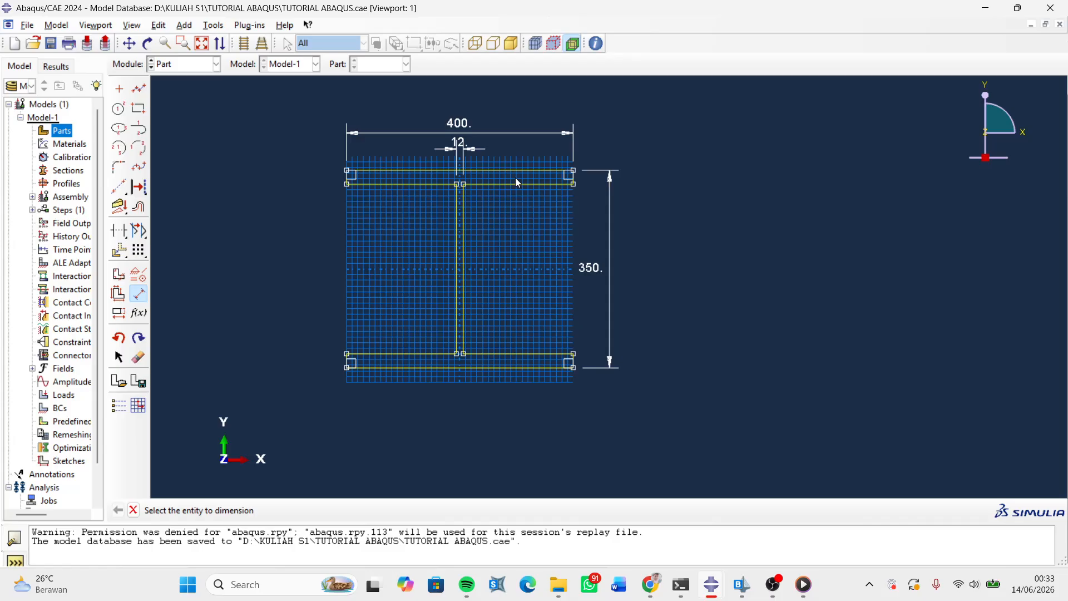
- Dimension the thickness of the top and bottom flanges beside the profile and end dimensioning
{"action": "left_click", "coordinate": [520, 168]}
{"action": "left_click", "coordinate": [525, 184]}
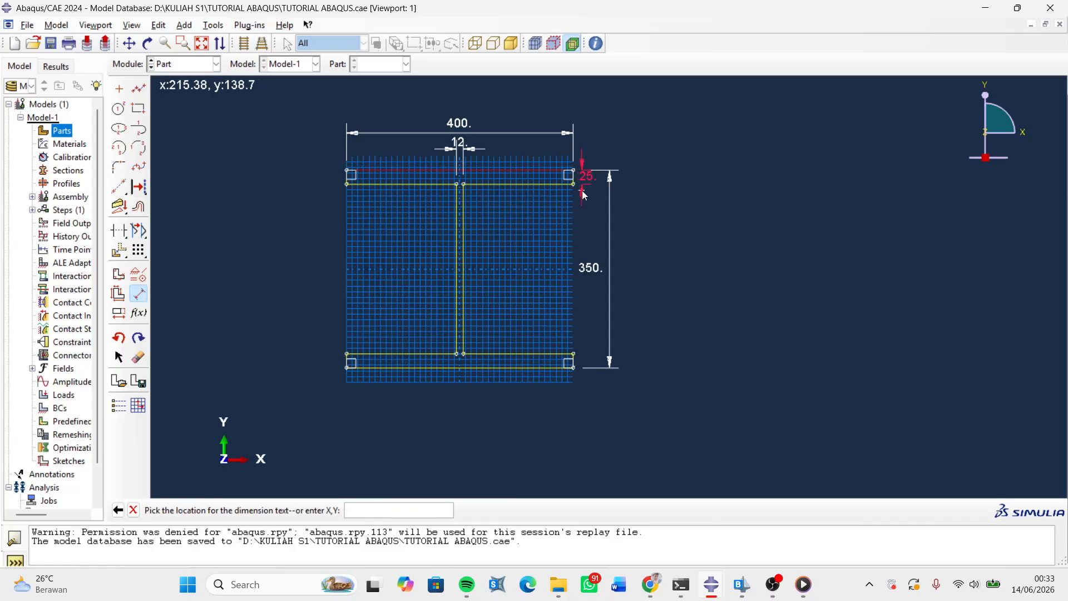
{"action": "left_click", "coordinate": [586, 194]}
{"action": "key", "text": "Return"}
{"action": "left_click", "coordinate": [507, 354]}
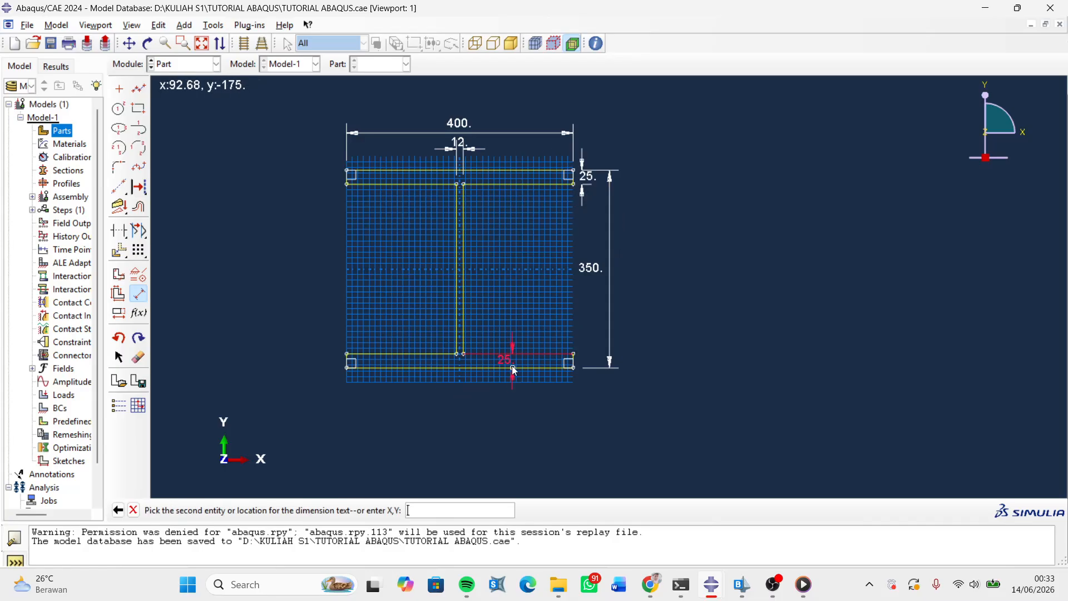
{"action": "left_click", "coordinate": [513, 367]}
{"action": "left_click", "coordinate": [596, 370]}
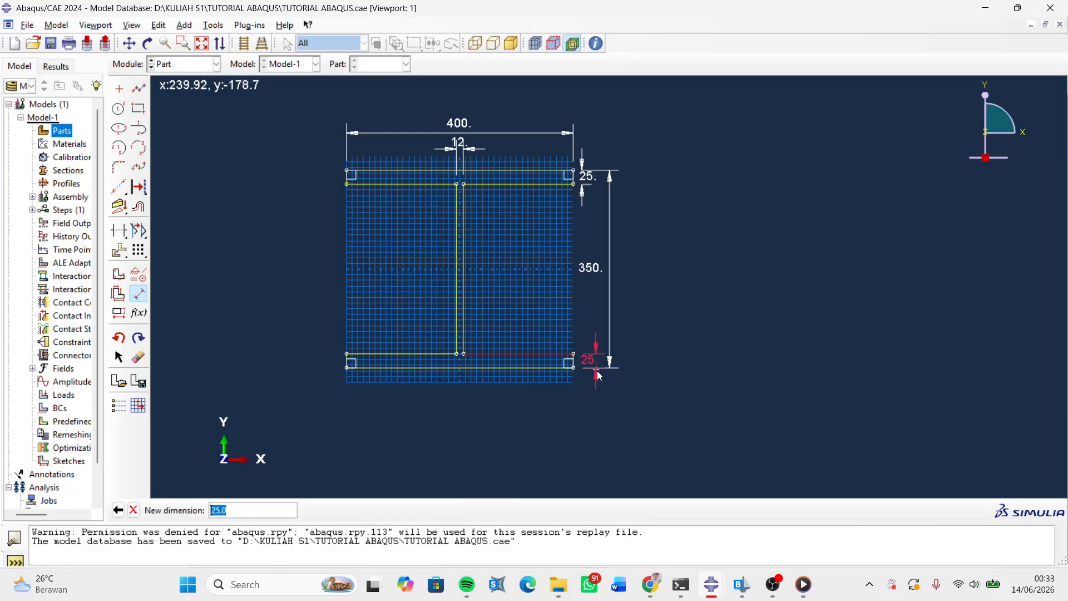
{"action": "key", "text": "Return"}
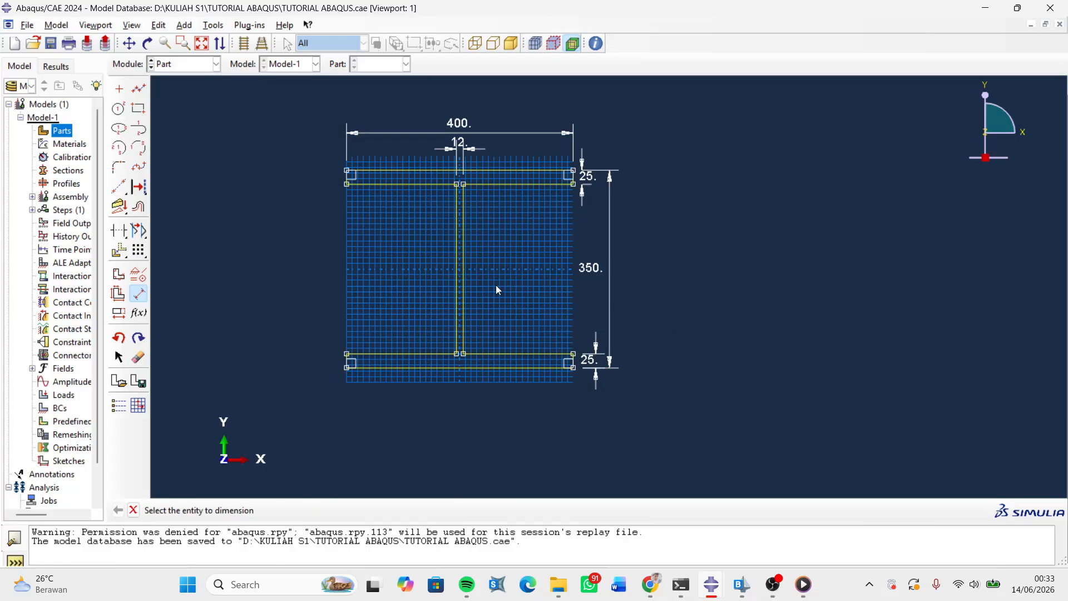
{"action": "scroll", "coordinate": [449, 279], "scroll_direction": "up", "scroll_amount": 2}
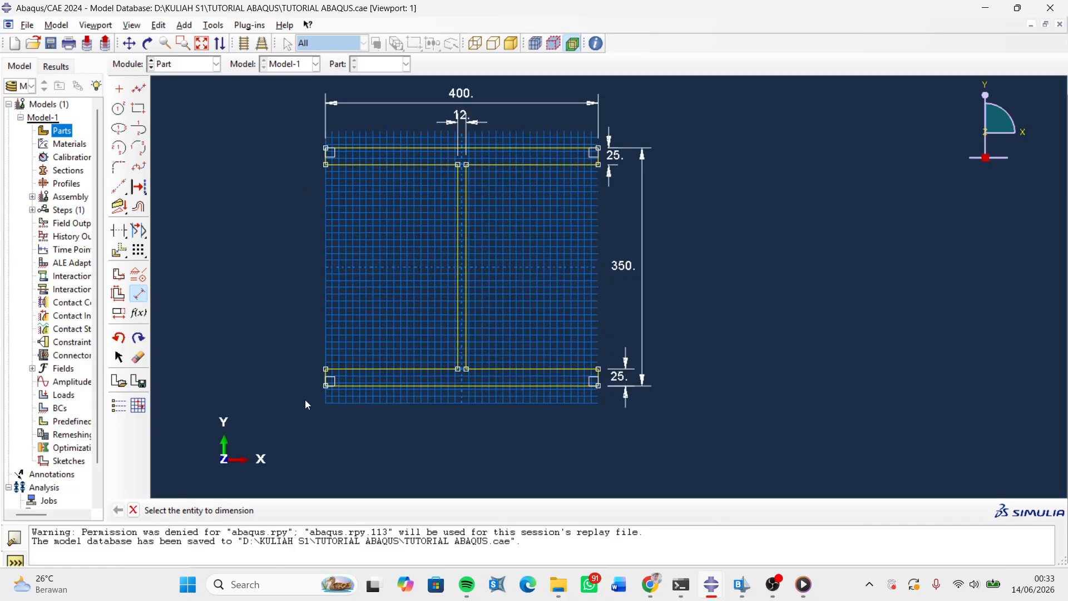
{"action": "middle_click", "coordinate": [289, 313]}
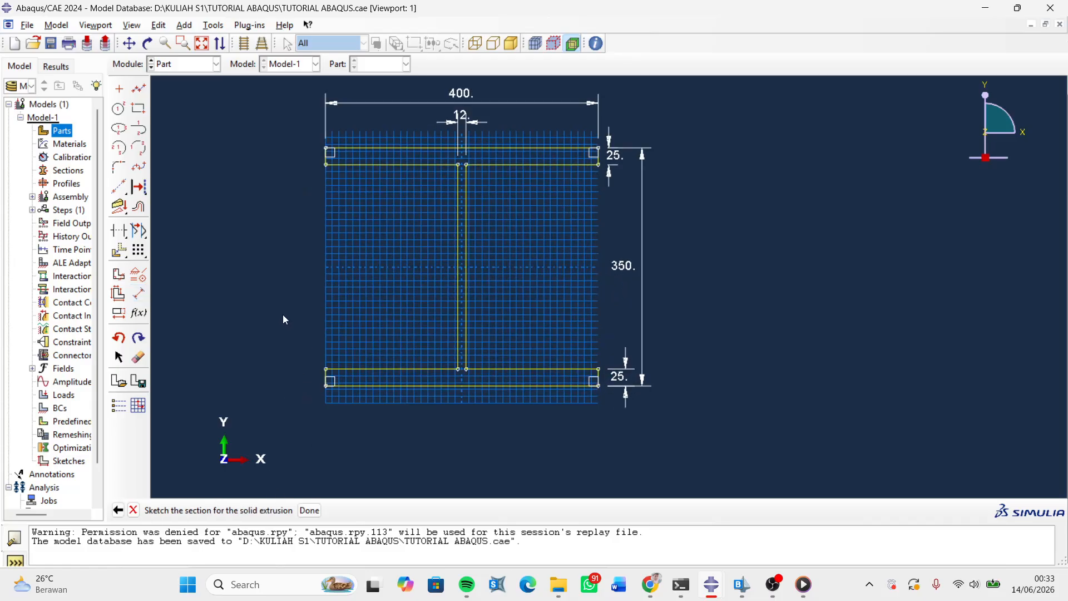
- Finish the I-section sketch and proceed to the base extrusion settings
{"action": "key", "text": "Escape"}
{"action": "left_click", "coordinate": [627, 252]}
{"action": "left_click", "coordinate": [310, 511]}
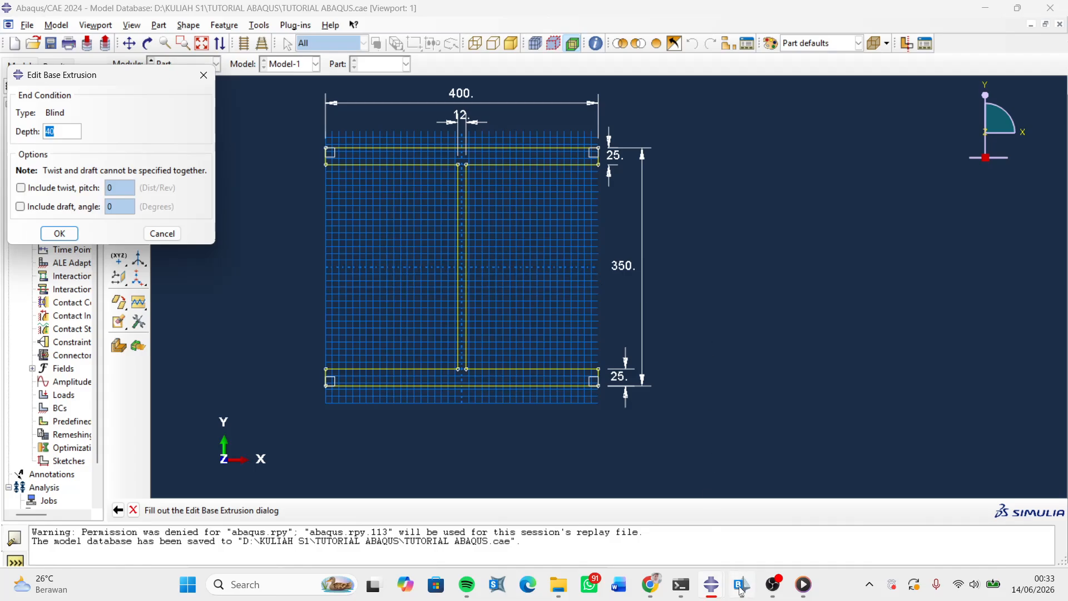
- Switch to CSiBridge to review the BSA3 section data and return to the Abaqus tutorial model, glancing at the open stress-results model
{"action": "mouse_move", "coordinate": [742, 586]}
{"action": "left_click", "coordinate": [742, 543]}
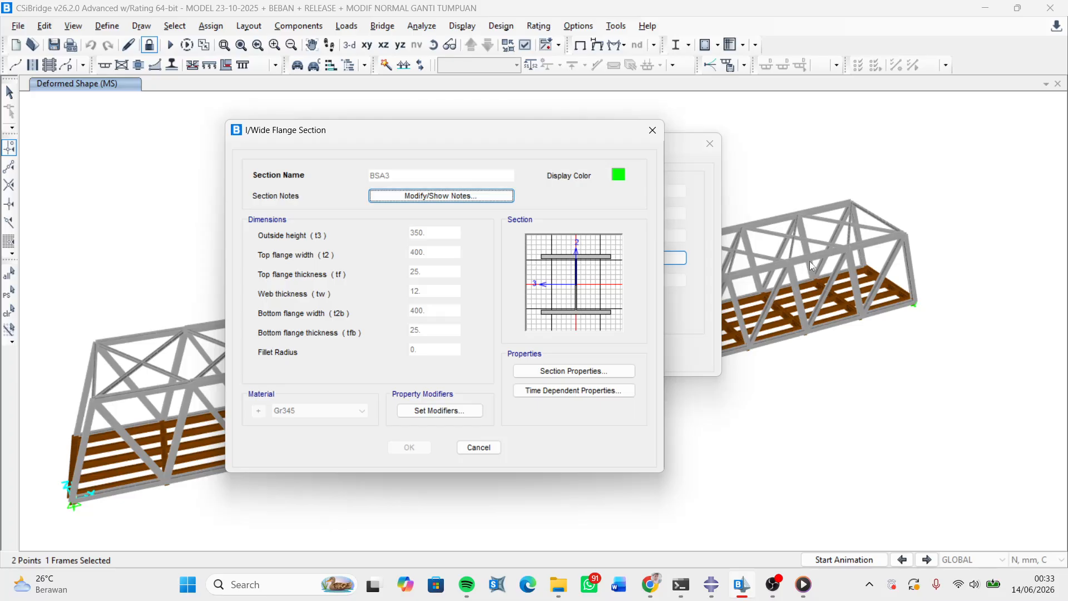
{"action": "mouse_move", "coordinate": [711, 584]}
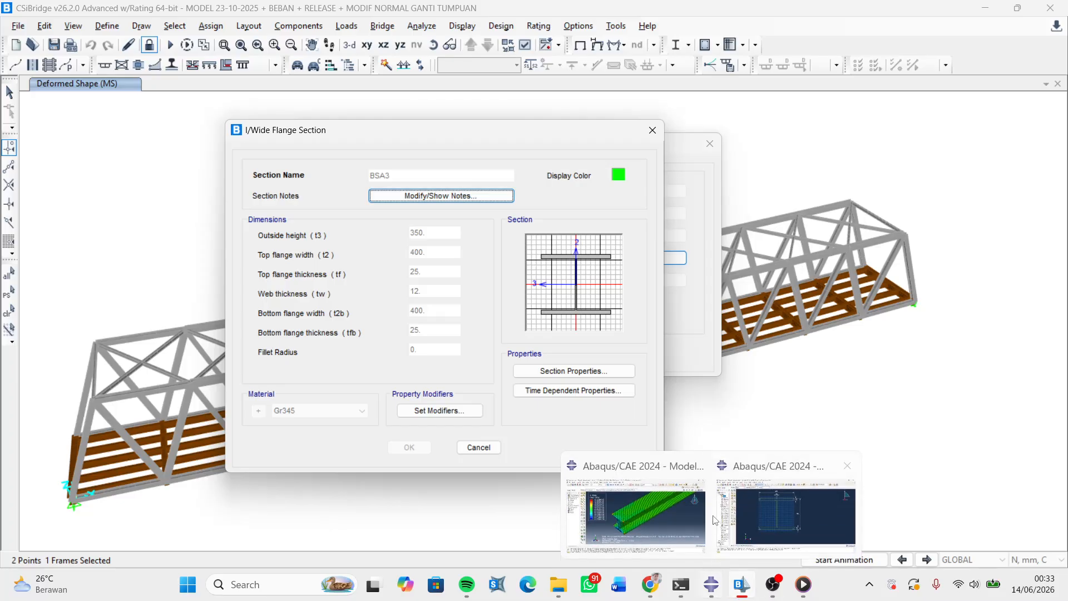
{"action": "left_click", "coordinate": [673, 513]}
{"action": "mouse_move", "coordinate": [702, 593]}
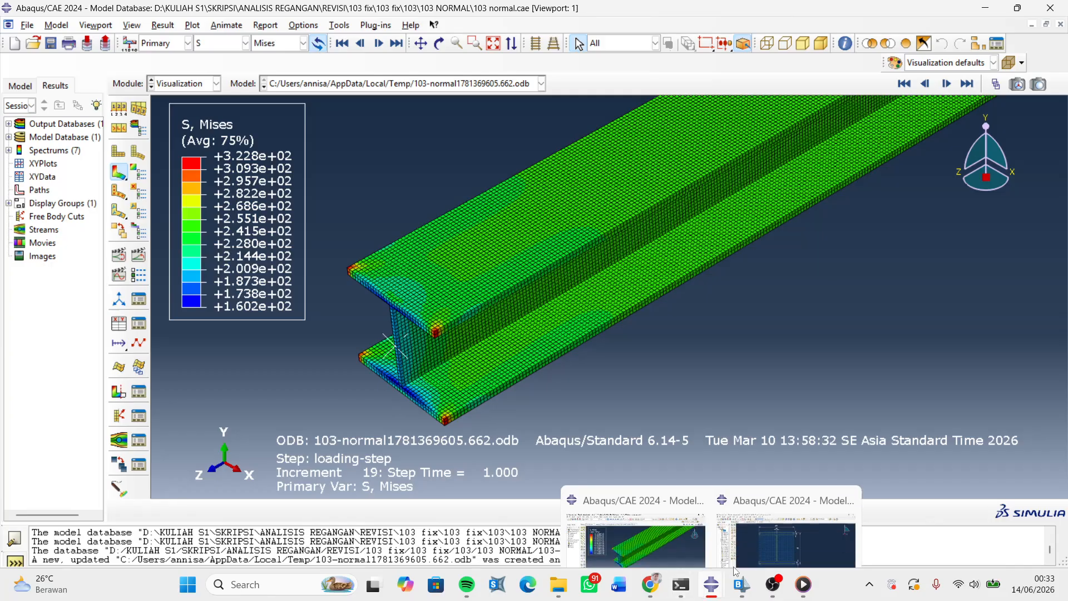
{"action": "left_click", "coordinate": [731, 490]}
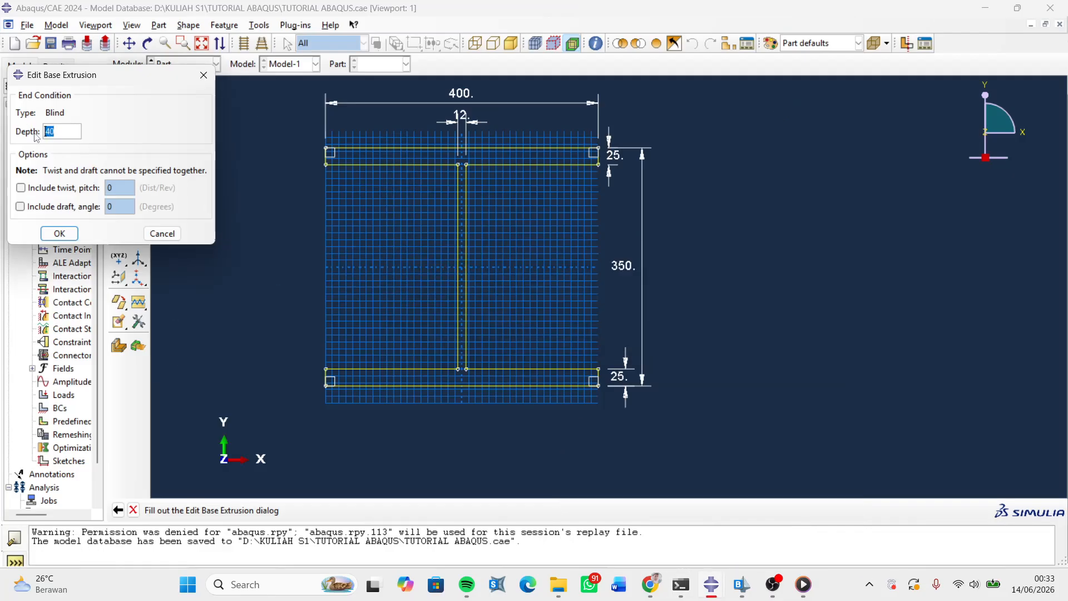
- Extrude the I-section to a depth of 5000
{"action": "type", "text": "5000"}
{"action": "left_click", "coordinate": [60, 233]}
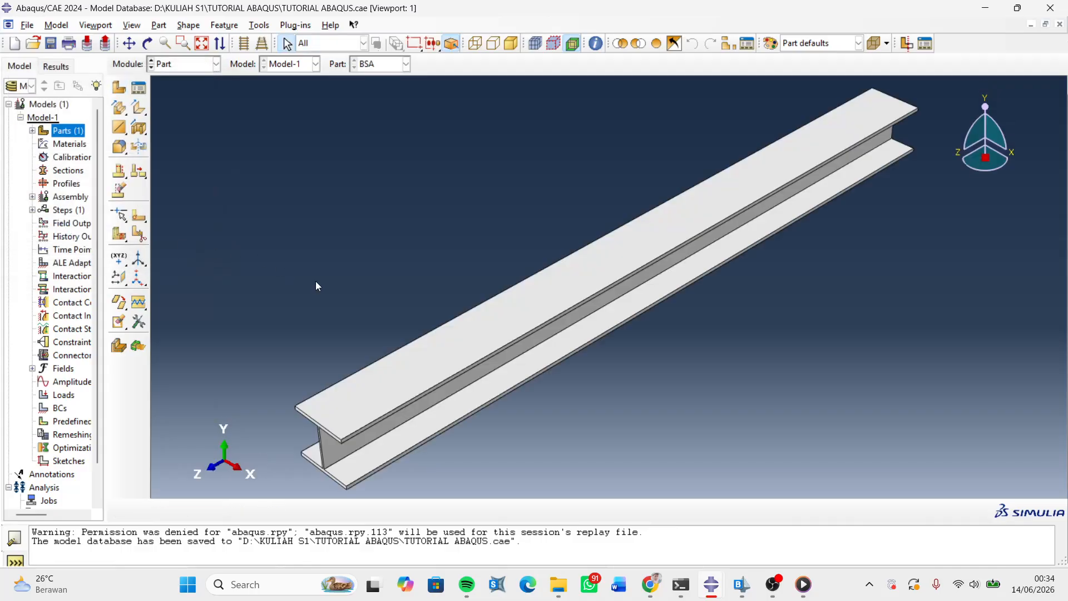
- Check the BSA part's meshability colour in the Mesh module and return to the Part module
{"action": "scroll", "coordinate": [553, 245], "scroll_direction": "up", "scroll_amount": 3}
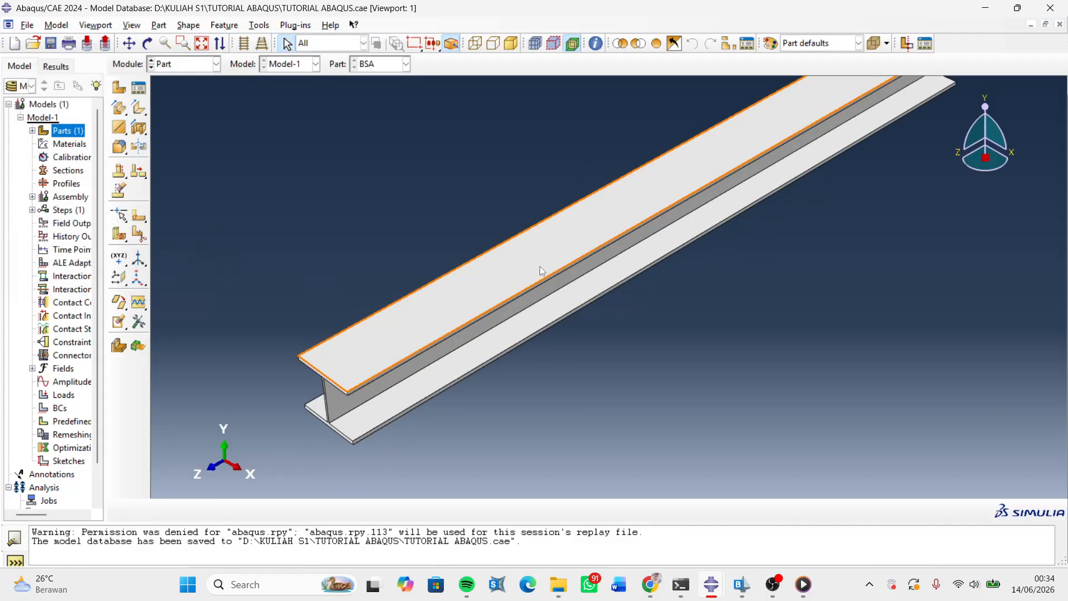
{"action": "scroll", "coordinate": [351, 454], "scroll_direction": "up", "scroll_amount": 1}
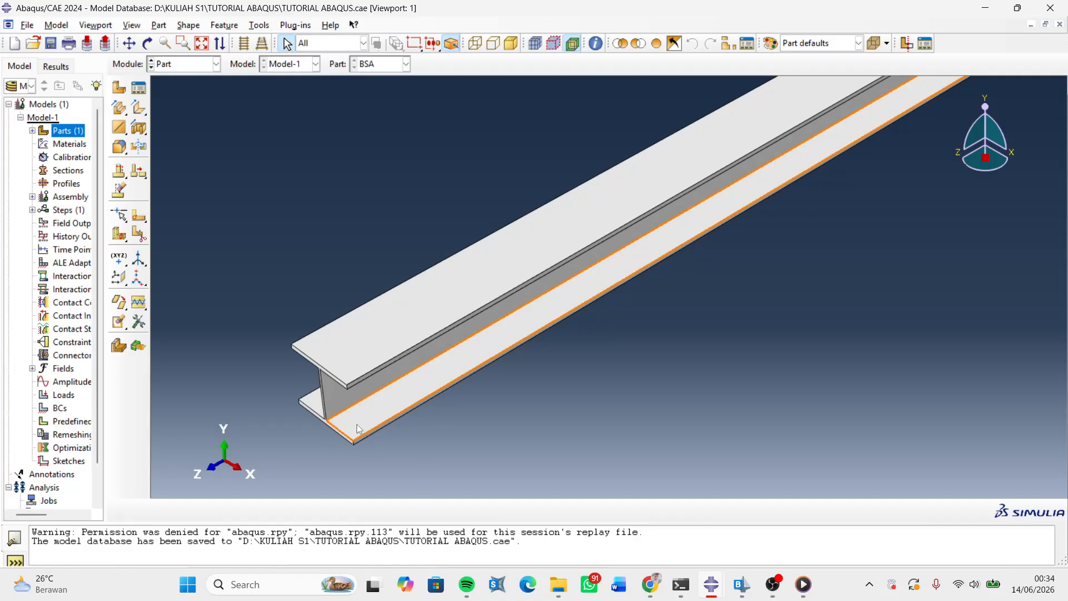
{"action": "scroll", "coordinate": [329, 428], "scroll_direction": "up", "scroll_amount": 1}
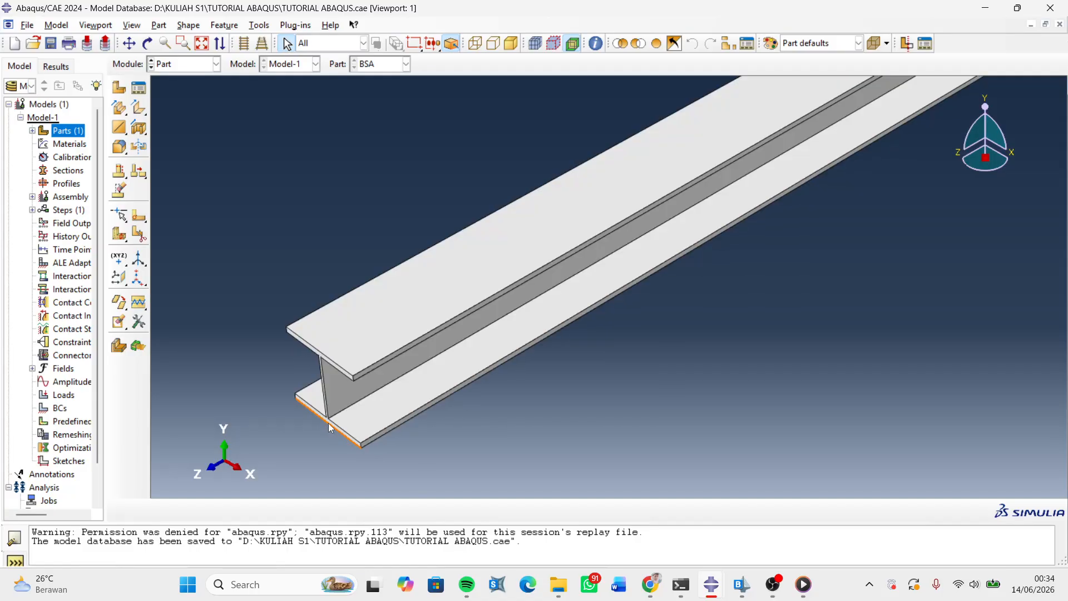
{"action": "left_click", "coordinate": [199, 64]}
{"action": "left_click", "coordinate": [200, 158]}
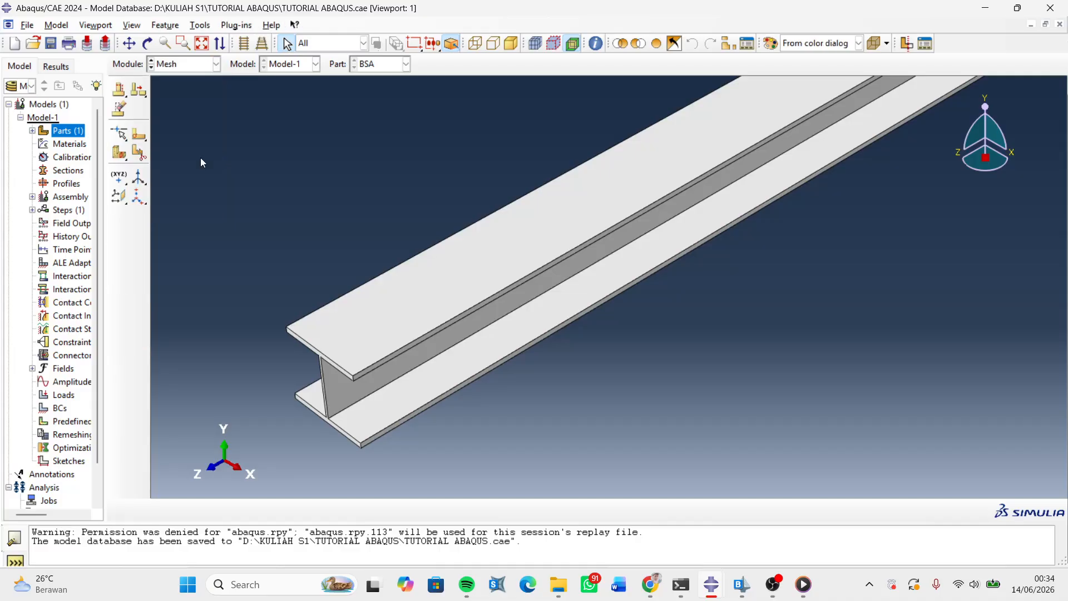
{"action": "scroll", "coordinate": [339, 402], "scroll_direction": "up", "scroll_amount": 1}
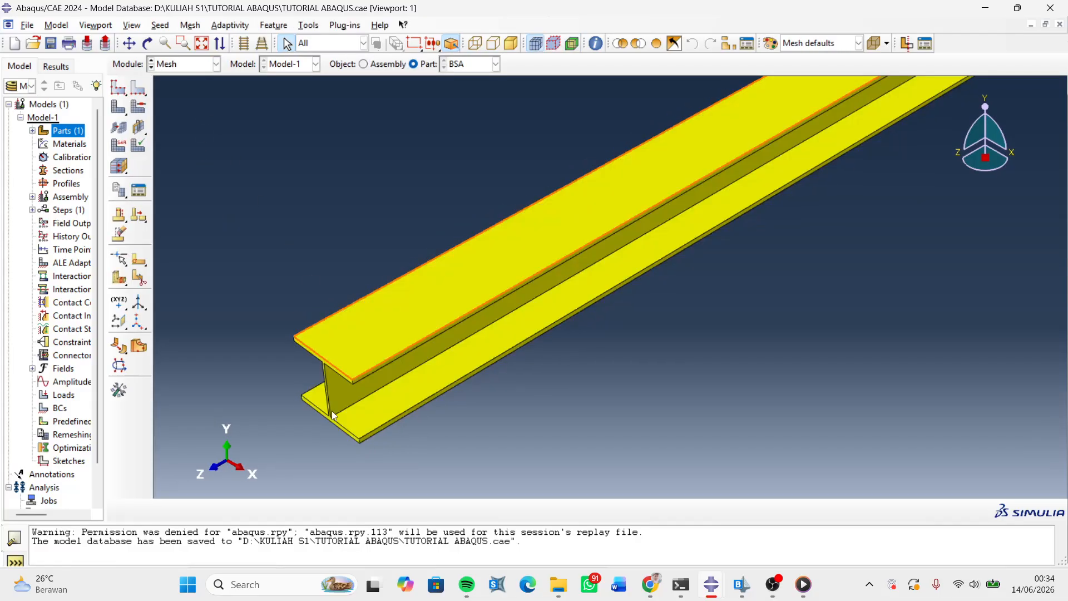
{"action": "left_click", "coordinate": [199, 64]}
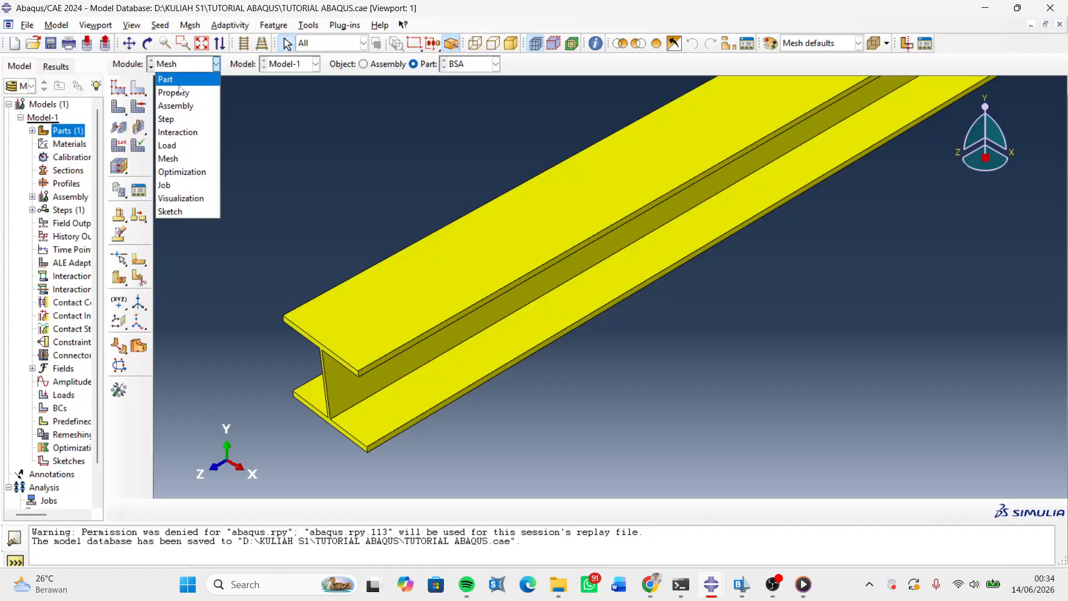
{"action": "left_click", "coordinate": [179, 83]}
- Start a three-point cell partition of the beam, picking the web's two bottom corners at the near end
{"action": "scroll", "coordinate": [329, 485], "scroll_direction": "up", "scroll_amount": 3}
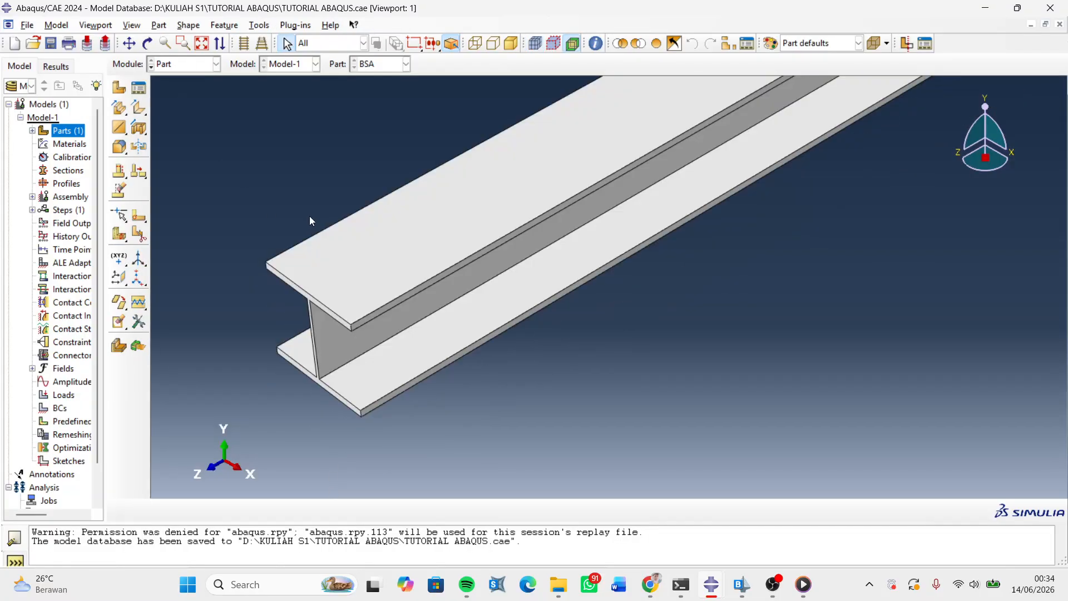
{"action": "left_click", "coordinate": [120, 236]}
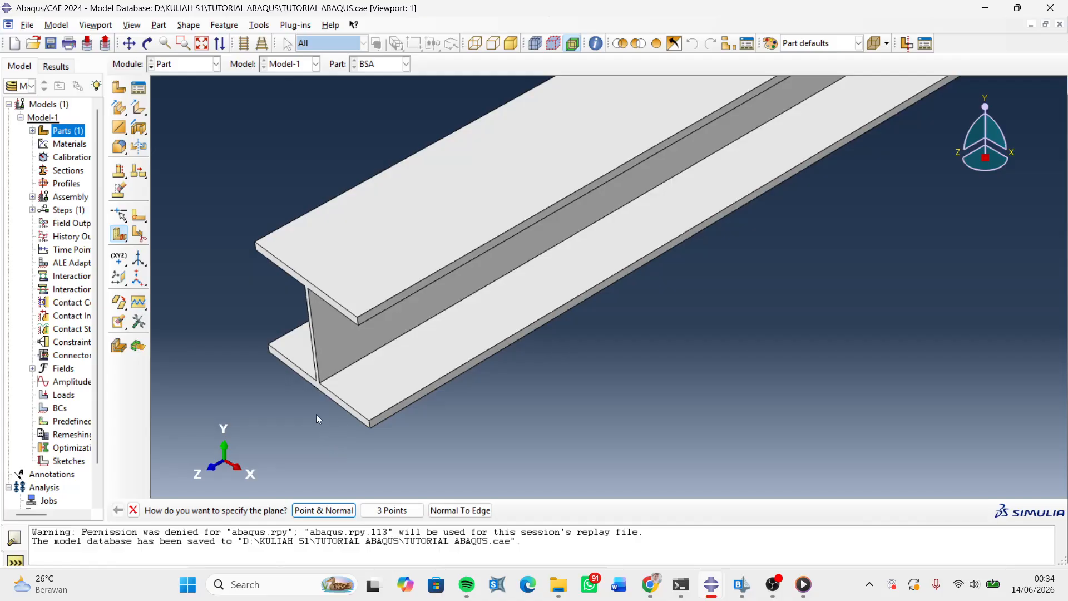
{"action": "scroll", "coordinate": [316, 414], "scroll_direction": "up", "scroll_amount": 1}
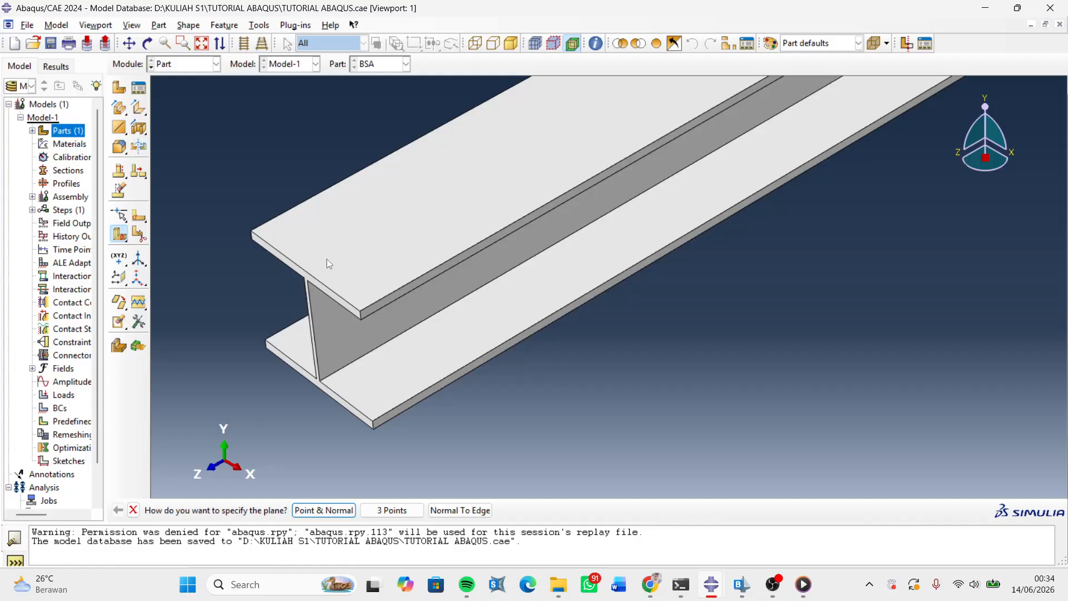
{"action": "left_click", "coordinate": [394, 511]}
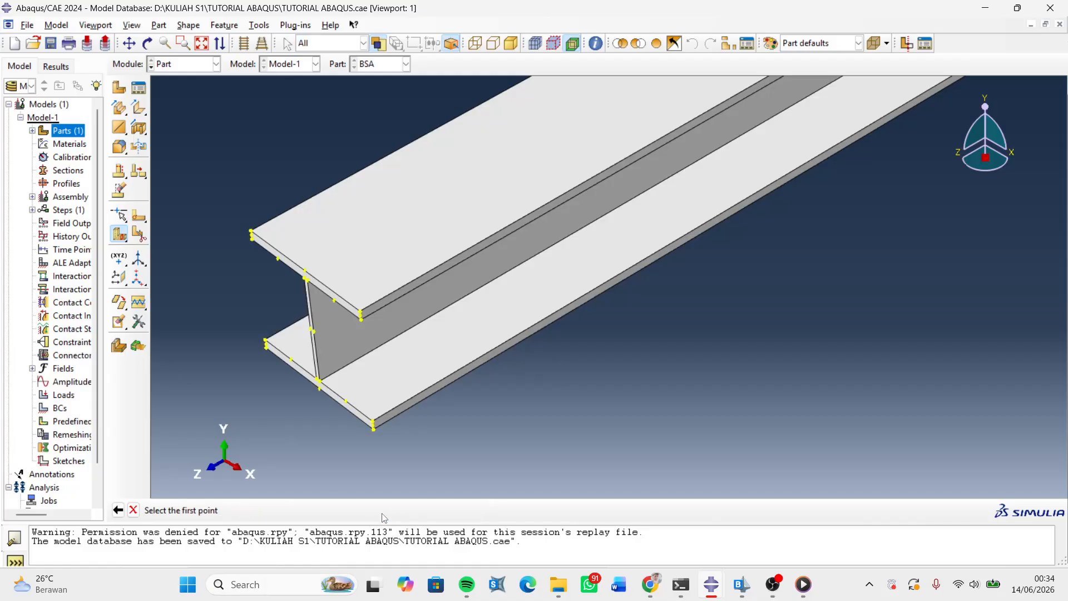
{"action": "scroll", "coordinate": [342, 382], "scroll_direction": "up", "scroll_amount": 3}
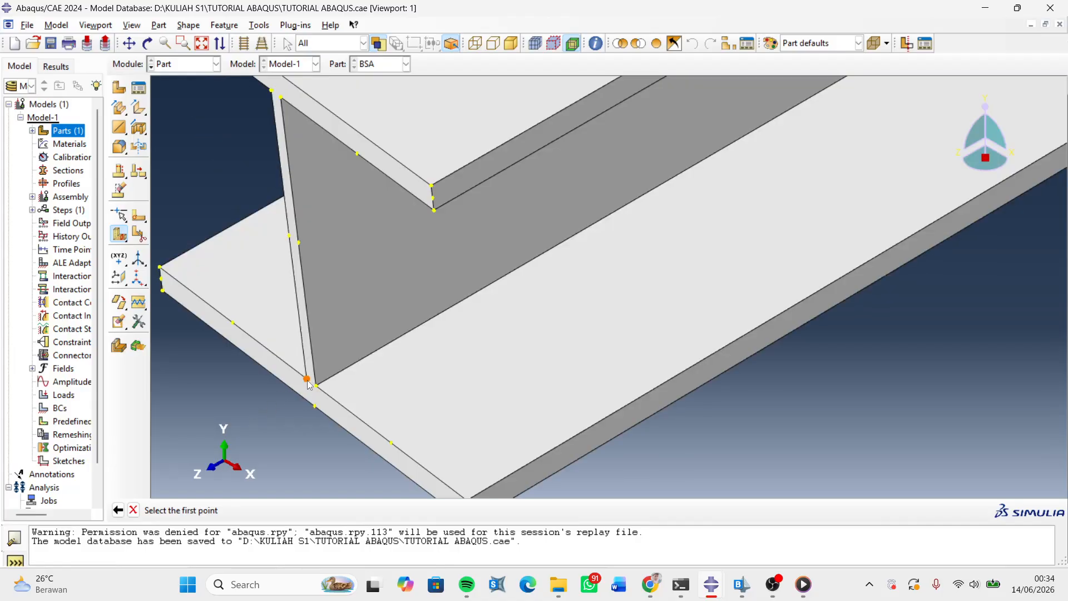
{"action": "left_click", "coordinate": [315, 382]}
{"action": "left_click", "coordinate": [315, 383]}
- Pick the midpoint of the web's long bottom edge as third point and create the partition separating the bottom flange
{"action": "scroll", "coordinate": [307, 398], "scroll_direction": "up", "scroll_amount": 2}
{"action": "scroll", "coordinate": [306, 405], "scroll_direction": "down", "scroll_amount": 3}
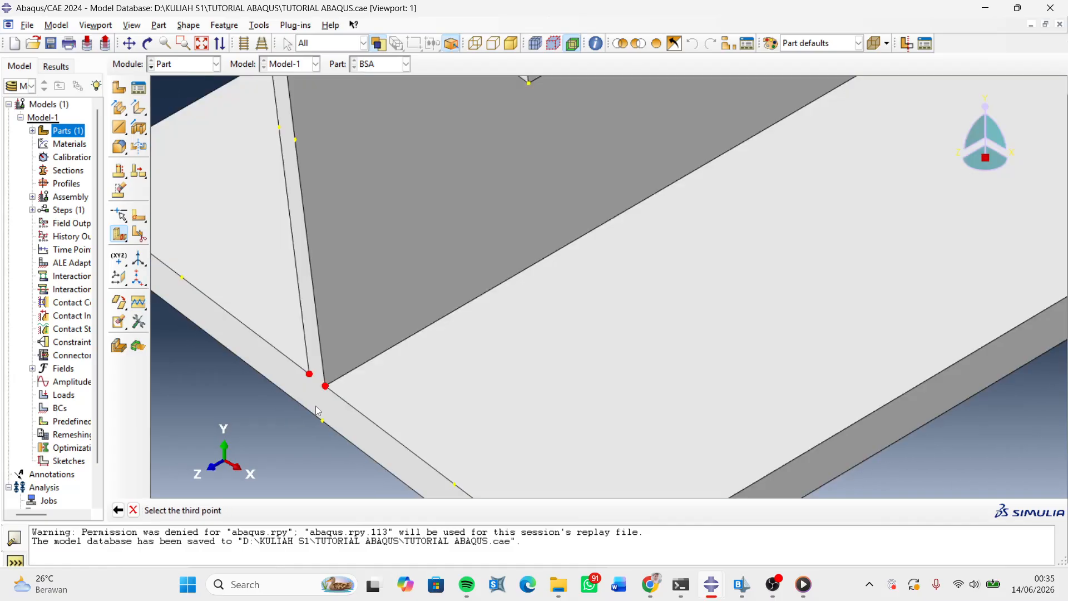
{"action": "scroll", "coordinate": [269, 439], "scroll_direction": "down", "scroll_amount": 3}
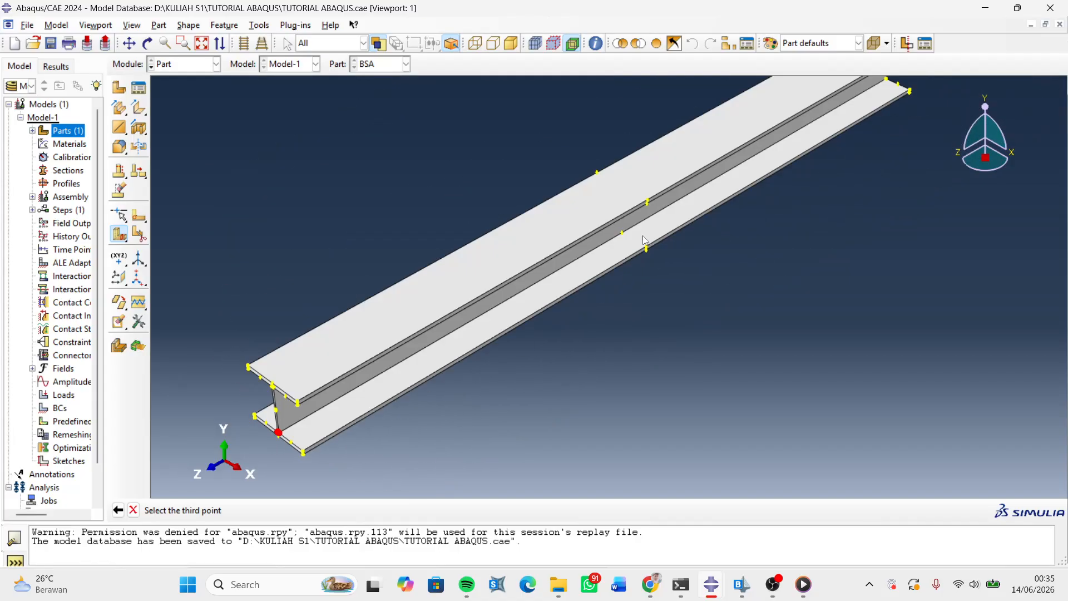
{"action": "scroll", "coordinate": [610, 233], "scroll_direction": "up", "scroll_amount": 5}
{"action": "left_click", "coordinate": [601, 231]}
{"action": "scroll", "coordinate": [649, 285], "scroll_direction": "down", "scroll_amount": 4}
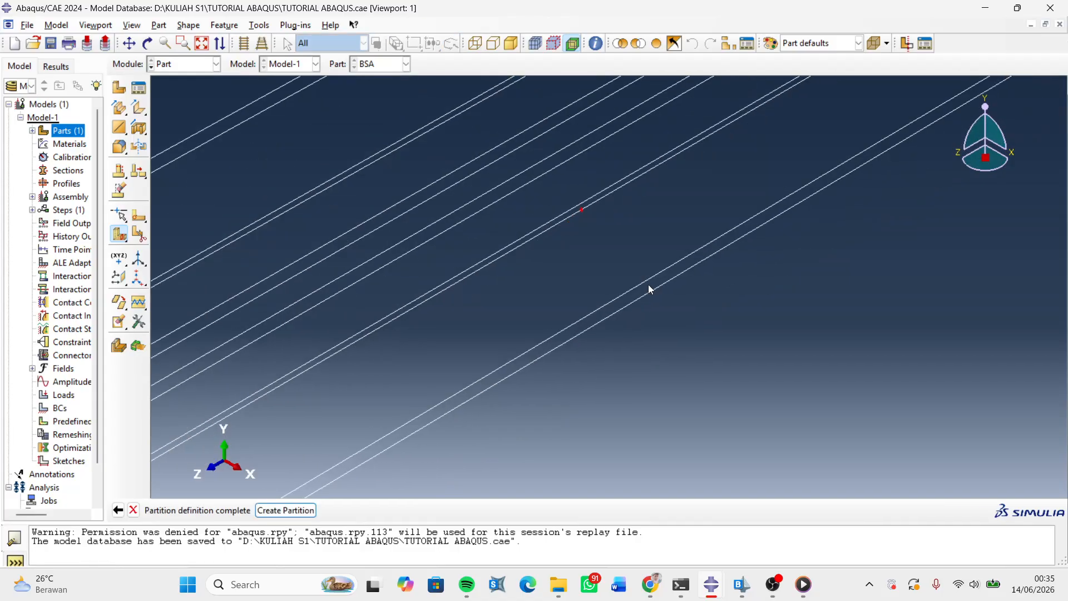
{"action": "scroll", "coordinate": [687, 228], "scroll_direction": "down", "scroll_amount": 1}
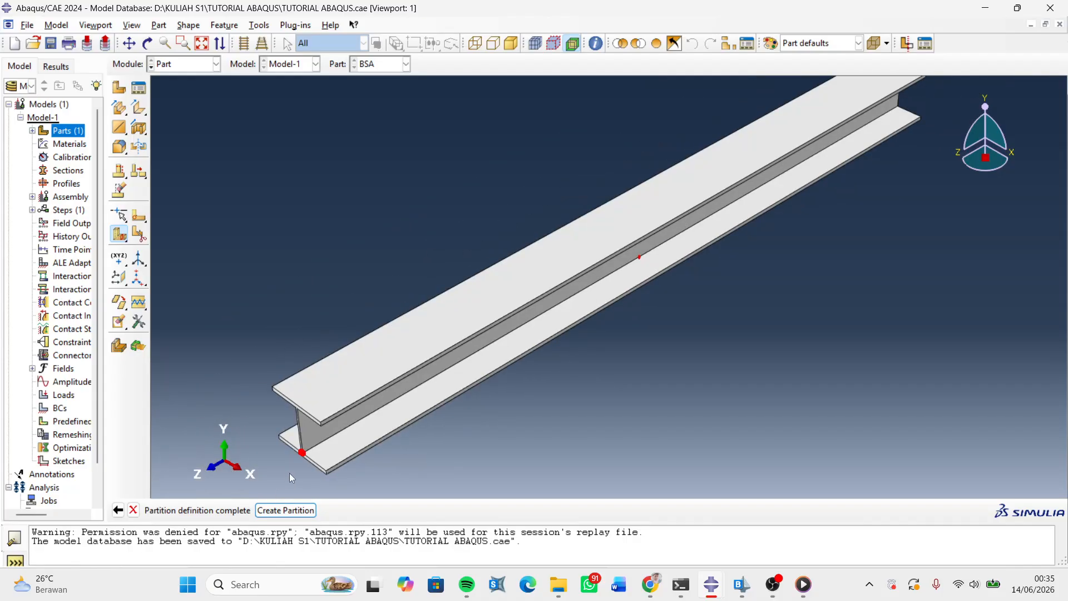
{"action": "scroll", "coordinate": [289, 473], "scroll_direction": "up", "scroll_amount": 2}
{"action": "left_click", "coordinate": [286, 510]}
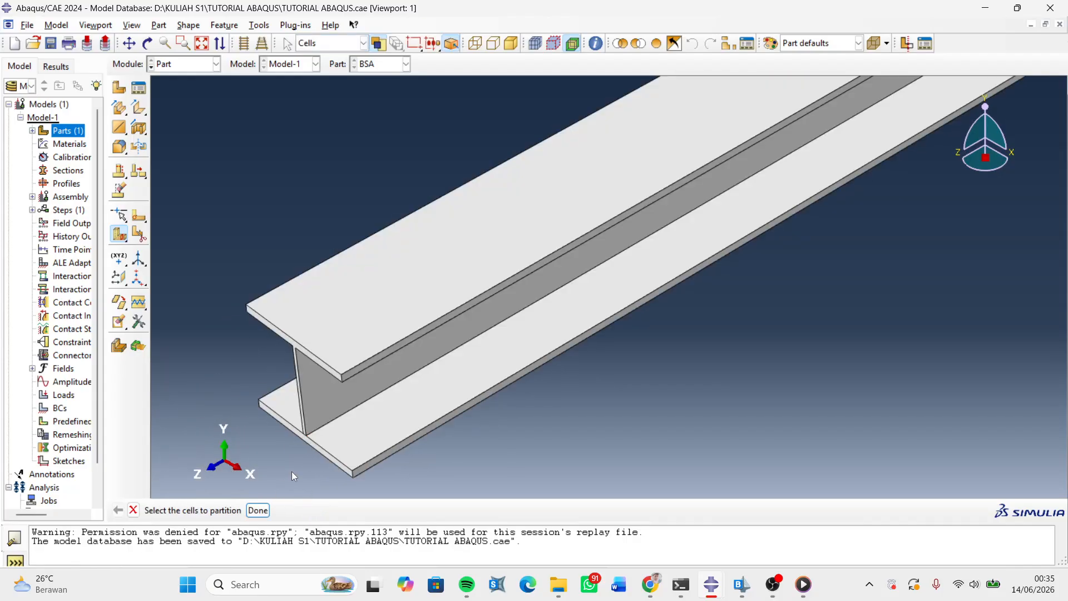
{"action": "left_click", "coordinate": [258, 510]}
- Select the bottom flange's end face and the adjoining geometry to check the partition, and clear the selection
{"action": "left_click", "coordinate": [331, 459]}
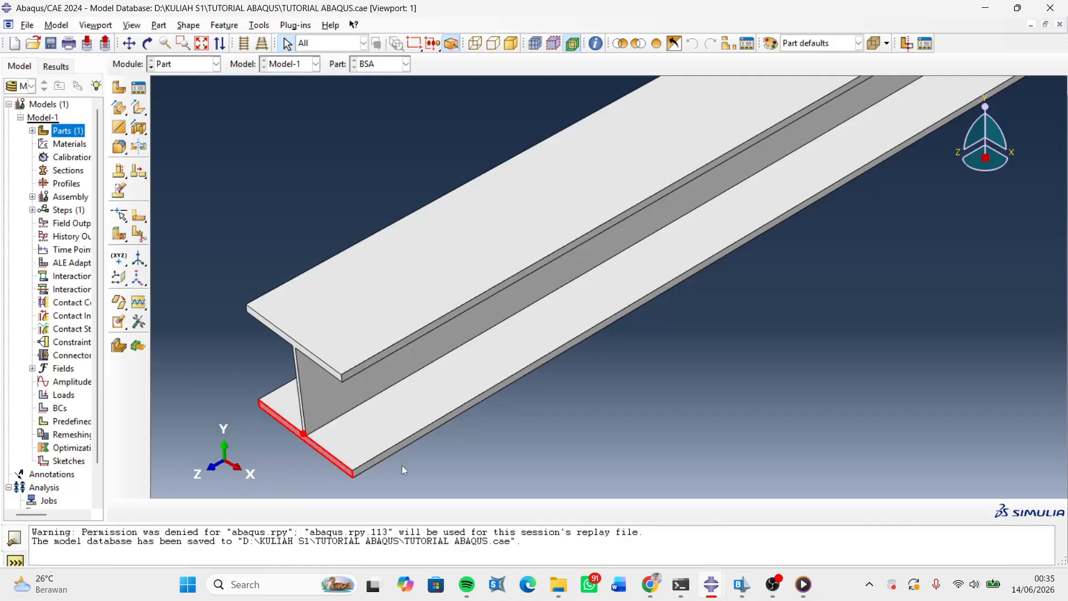
{"action": "left_click", "coordinate": [320, 427]}
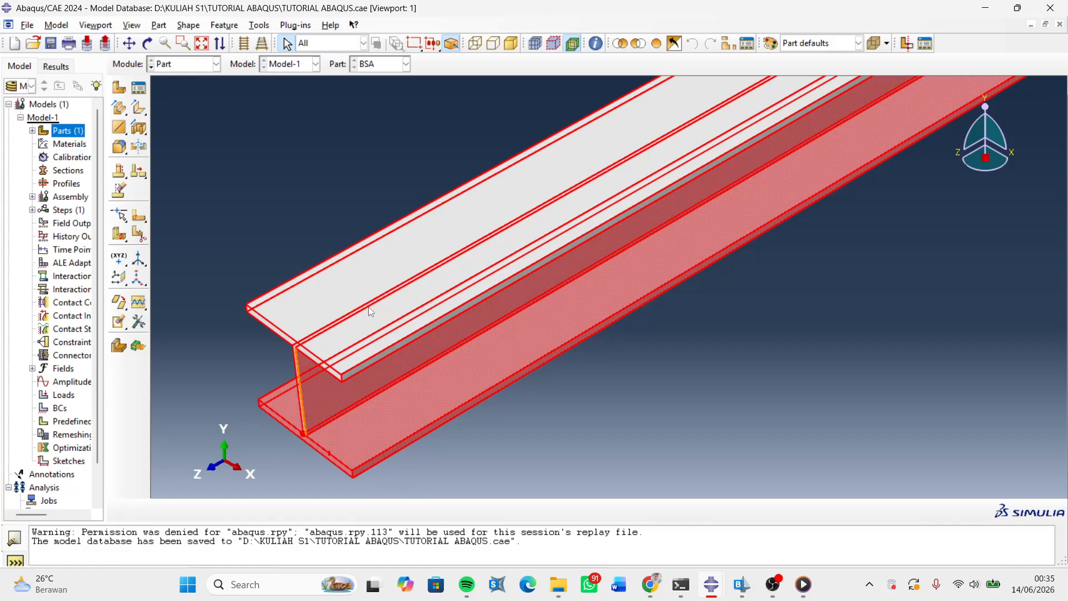
{"action": "scroll", "coordinate": [368, 306], "scroll_direction": "up", "scroll_amount": 3}
{"action": "left_click", "coordinate": [409, 428]}
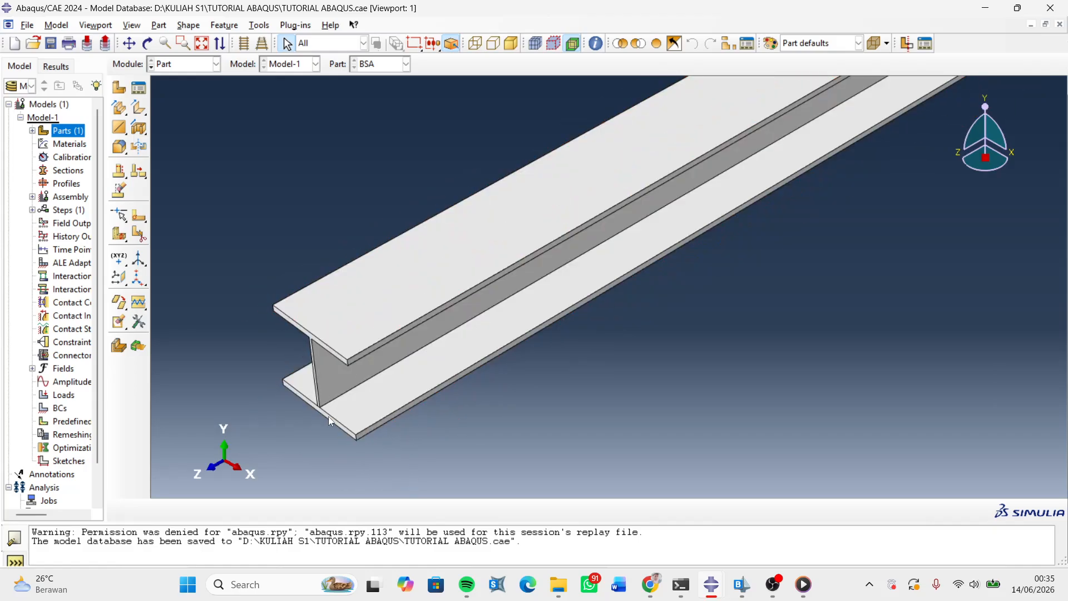
- Start a three-point partition of the web and top flange cell, picking the web's two top corners at the near end
{"action": "left_click", "coordinate": [119, 233]}
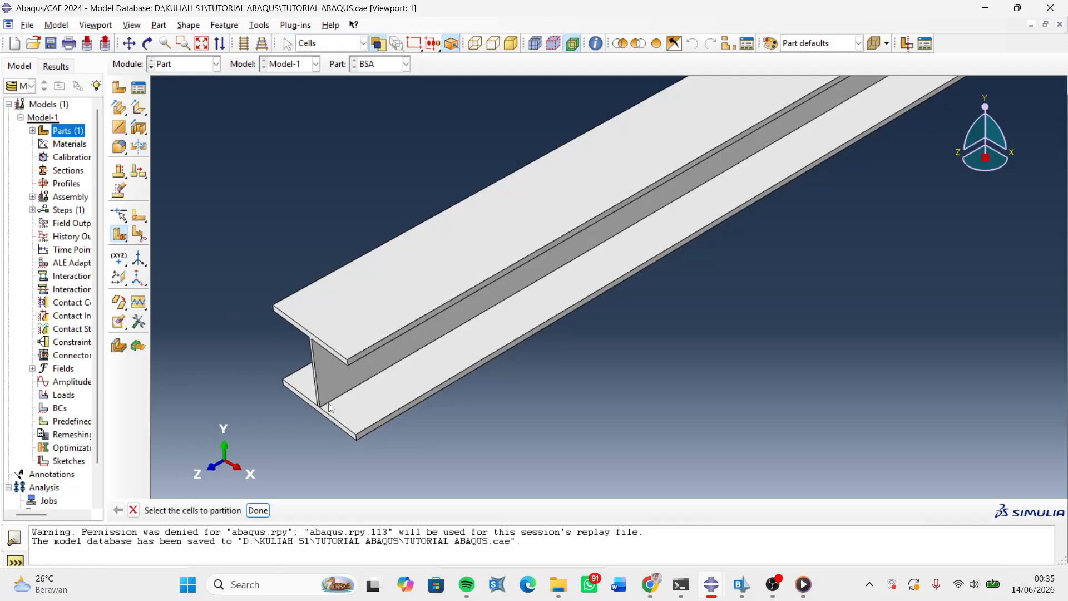
{"action": "scroll", "coordinate": [335, 424], "scroll_direction": "down", "scroll_amount": 2}
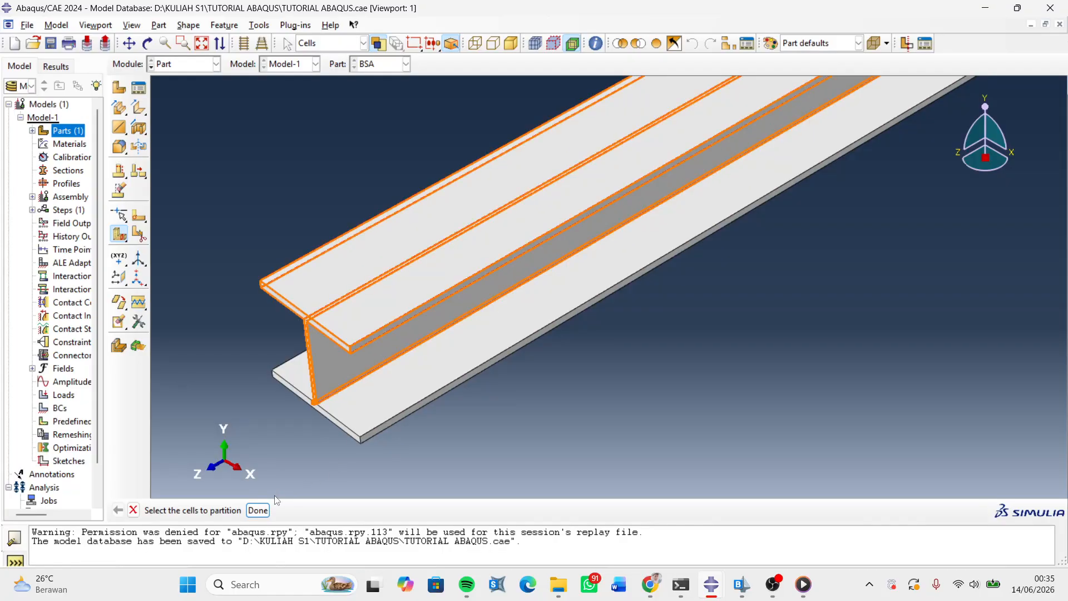
{"action": "left_click", "coordinate": [258, 510]}
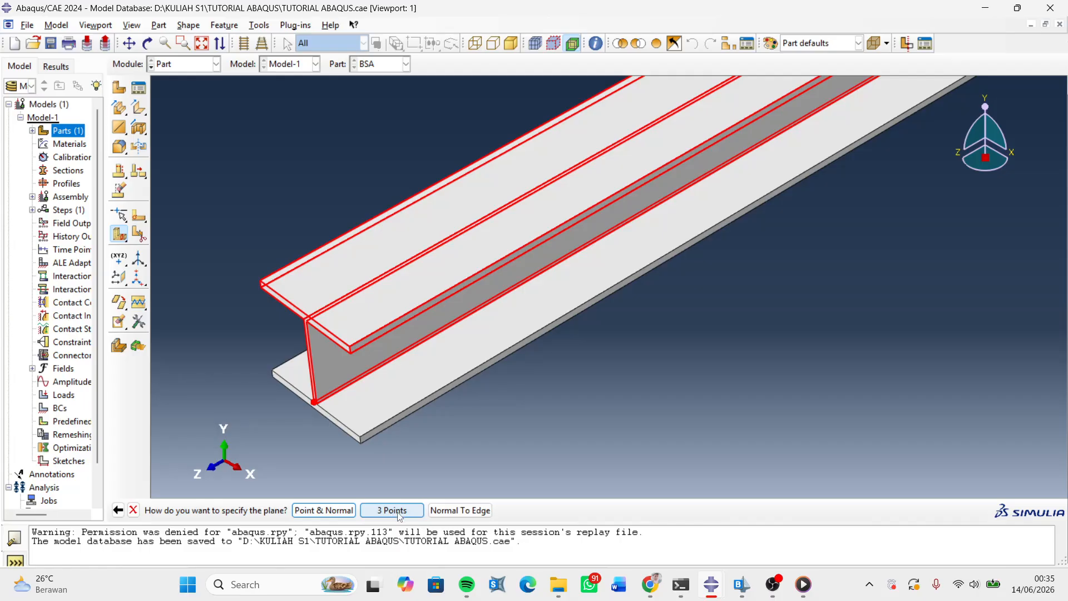
{"action": "left_click", "coordinate": [391, 510]}
{"action": "scroll", "coordinate": [298, 312], "scroll_direction": "up", "scroll_amount": 5}
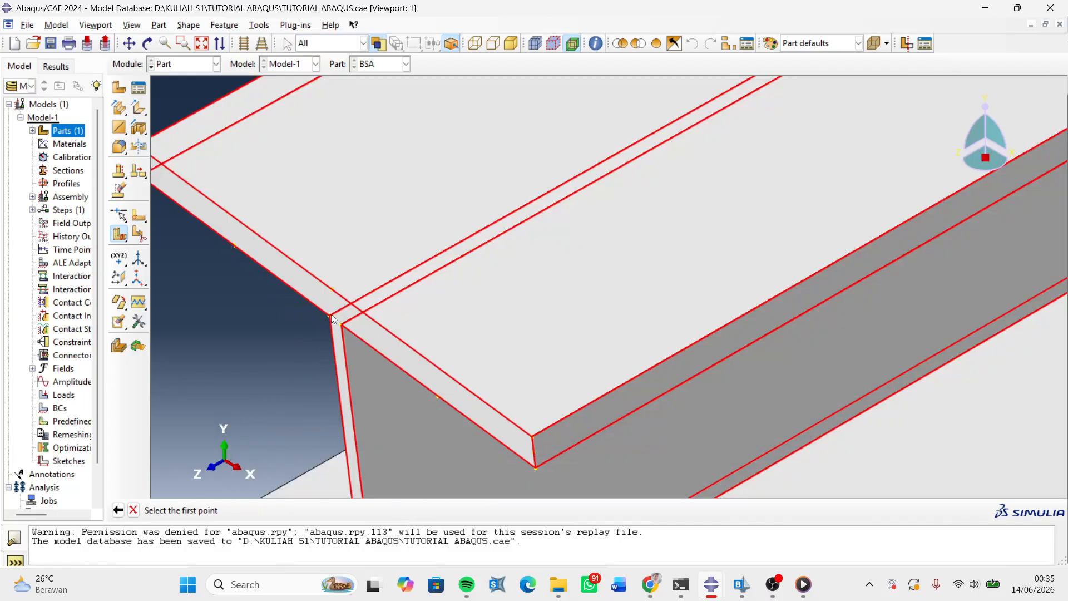
{"action": "left_click", "coordinate": [330, 317]}
{"action": "left_click", "coordinate": [342, 325]}
- Pick the web's top corner at the beam's far end as third point and create the partition separating the top flange
{"action": "scroll", "coordinate": [298, 391], "scroll_direction": "down", "scroll_amount": 8}
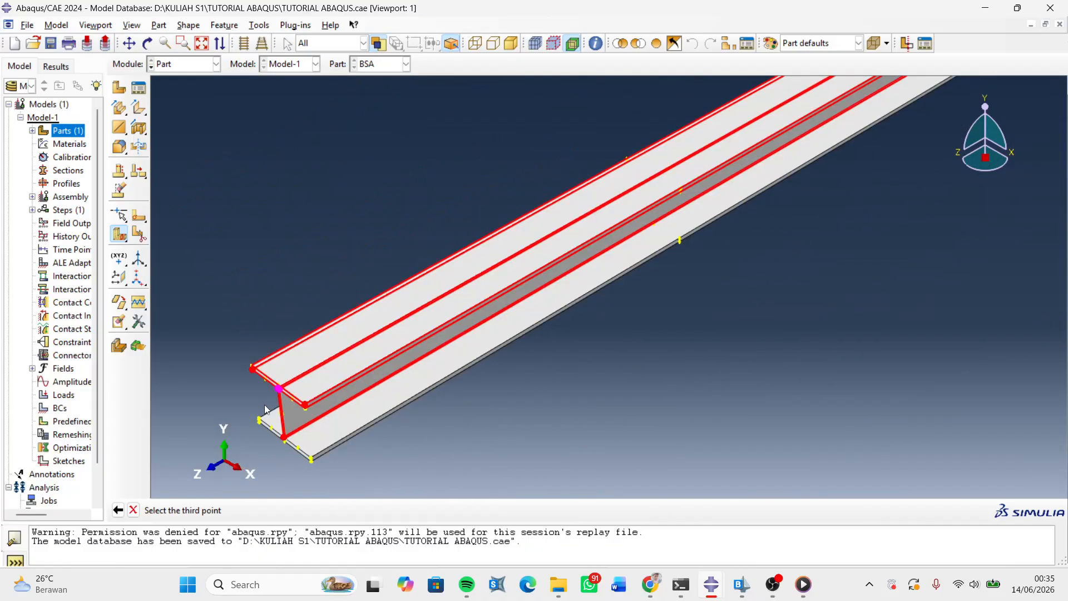
{"action": "scroll", "coordinate": [265, 410], "scroll_direction": "down", "scroll_amount": 4}
{"action": "middle_click", "coordinate": [607, 314]}
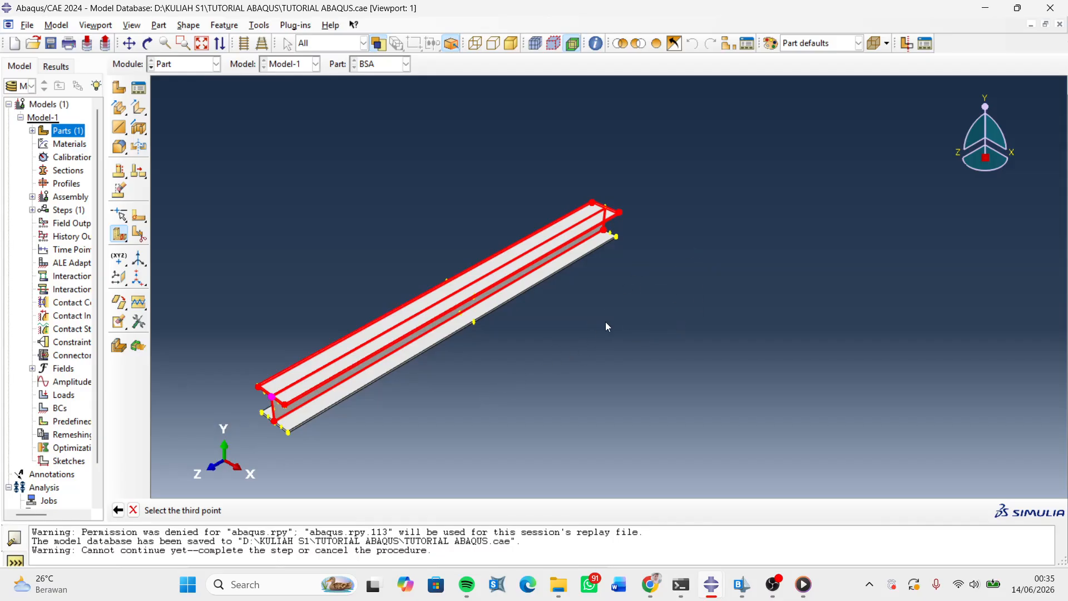
{"action": "scroll", "coordinate": [660, 197], "scroll_direction": "up", "scroll_amount": 5}
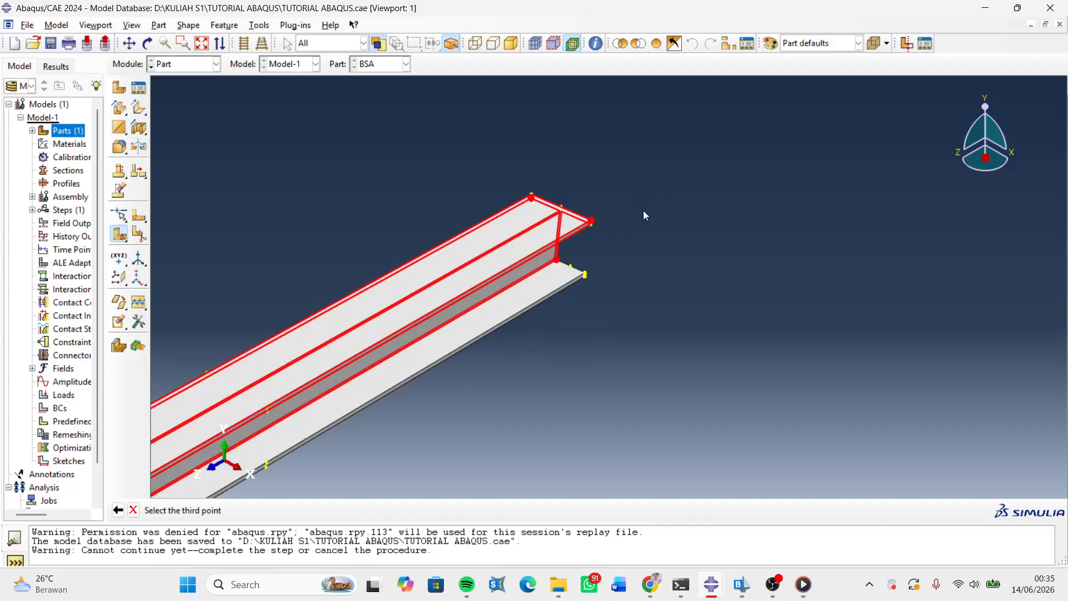
{"action": "right_click", "coordinate": [643, 213]}
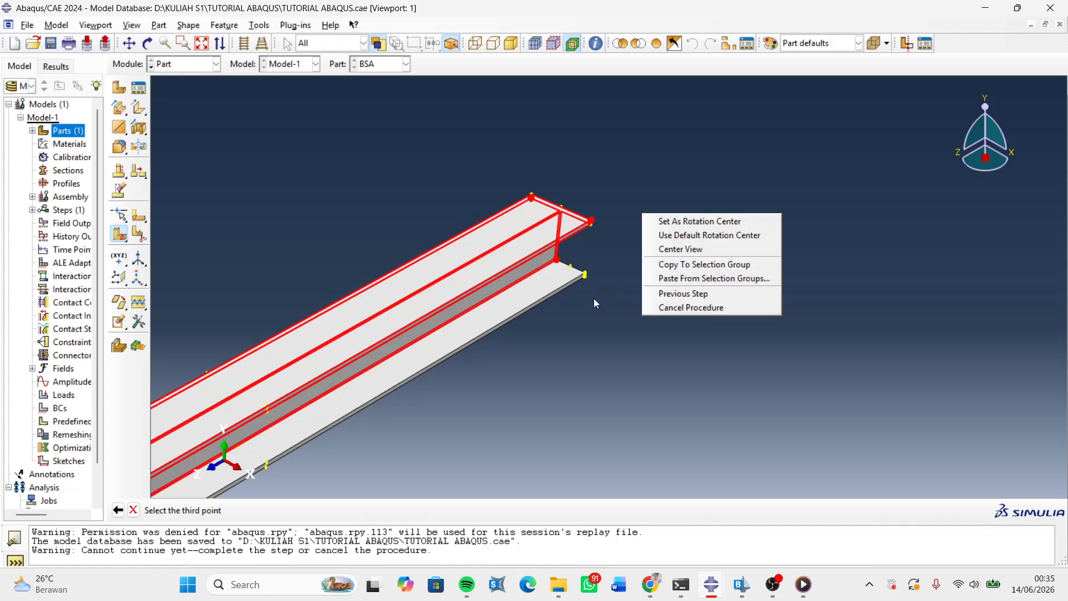
{"action": "scroll", "coordinate": [590, 245], "scroll_direction": "down", "scroll_amount": 1}
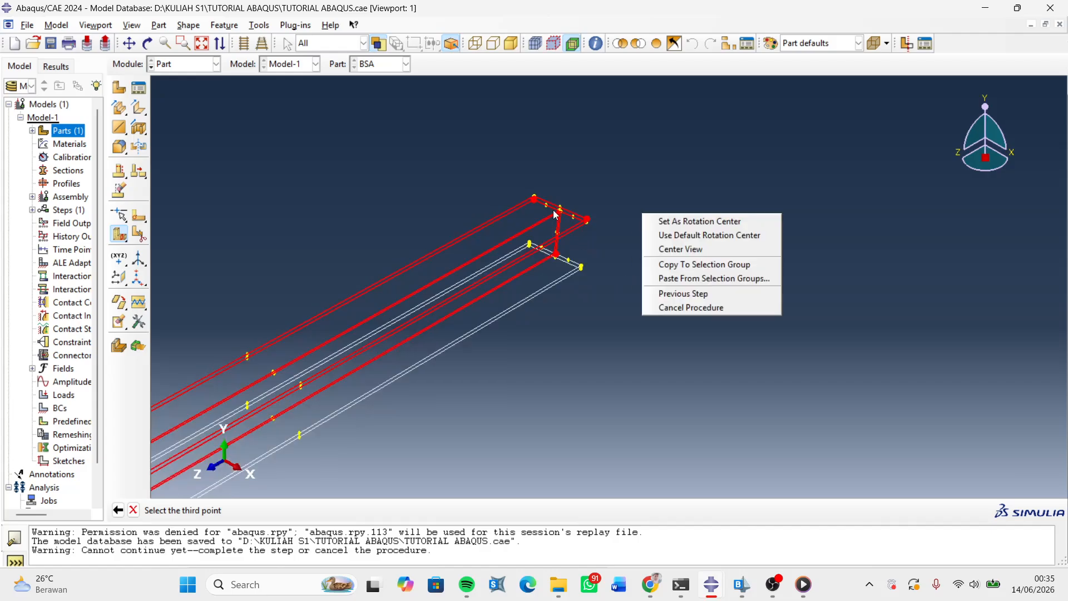
{"action": "left_click", "coordinate": [623, 193]}
{"action": "scroll", "coordinate": [622, 223], "scroll_direction": "down", "scroll_amount": 4}
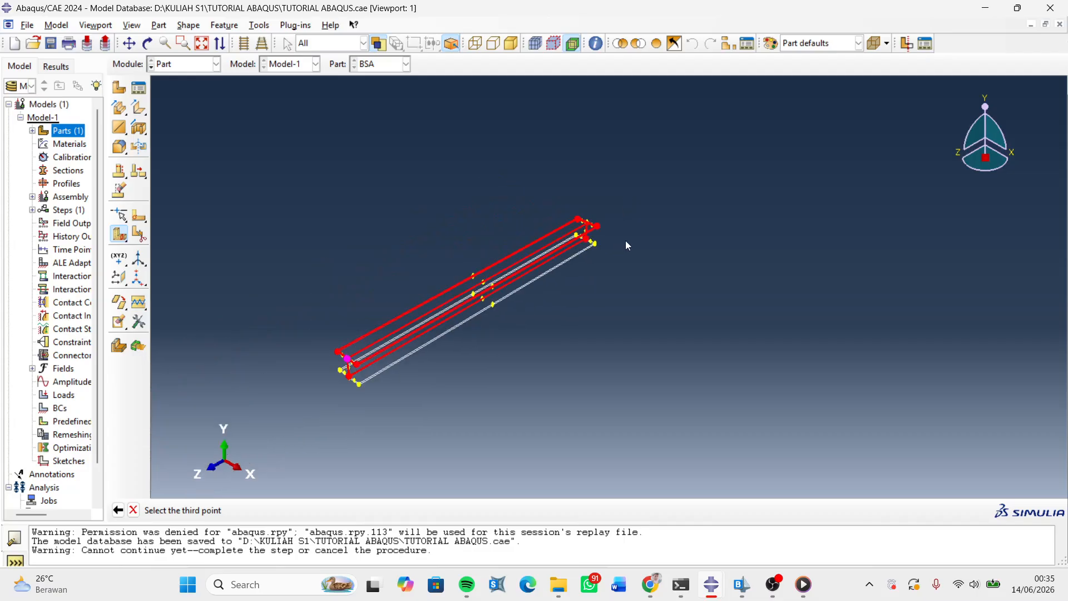
{"action": "scroll", "coordinate": [626, 240], "scroll_direction": "up", "scroll_amount": 5}
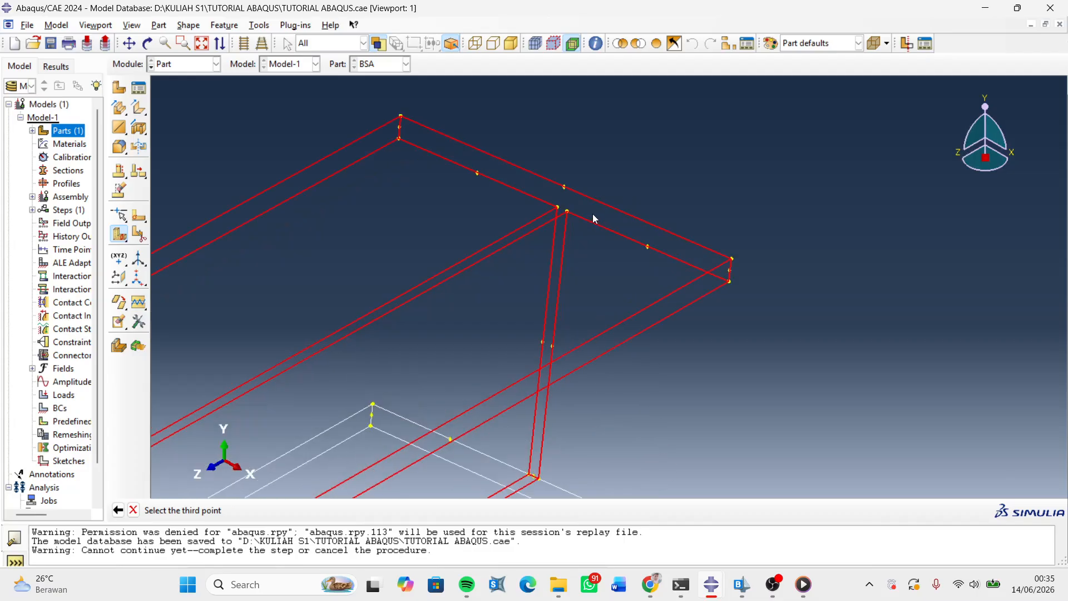
{"action": "left_click", "coordinate": [567, 212]}
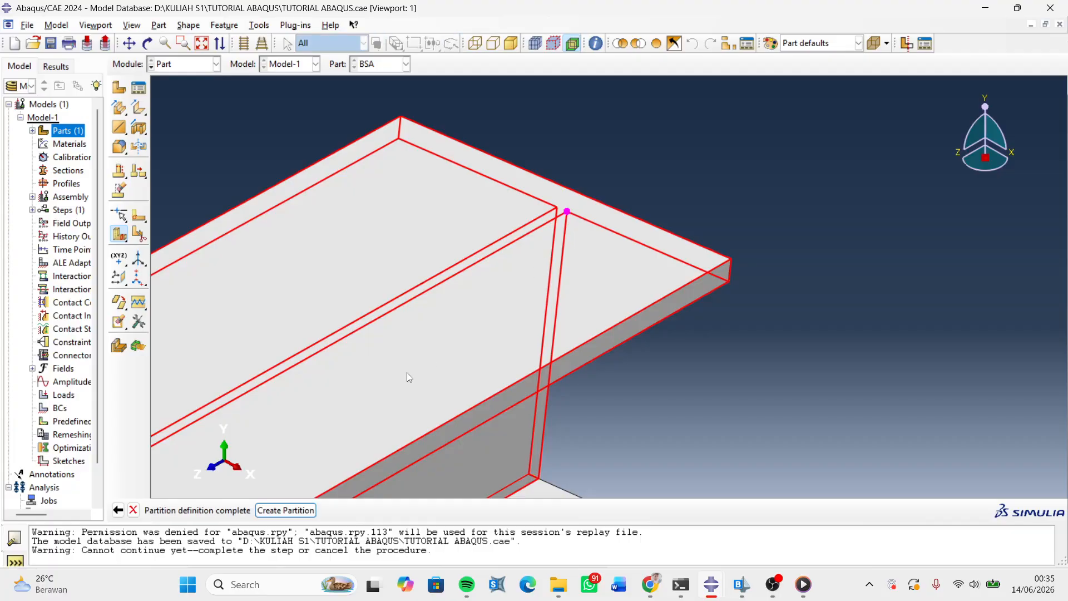
{"action": "left_click", "coordinate": [313, 510]}
{"action": "scroll", "coordinate": [753, 209], "scroll_direction": "down", "scroll_amount": 3}
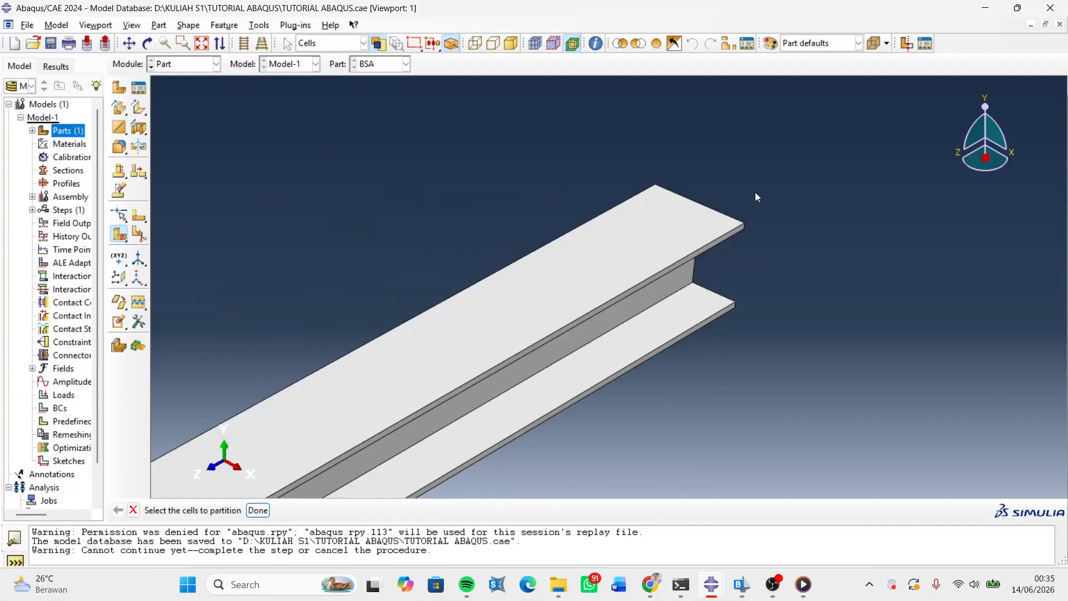
- Check the separated web and flange cells at the beam's near end and leave the cell partition command
{"action": "scroll", "coordinate": [755, 192], "scroll_direction": "down", "scroll_amount": 4}
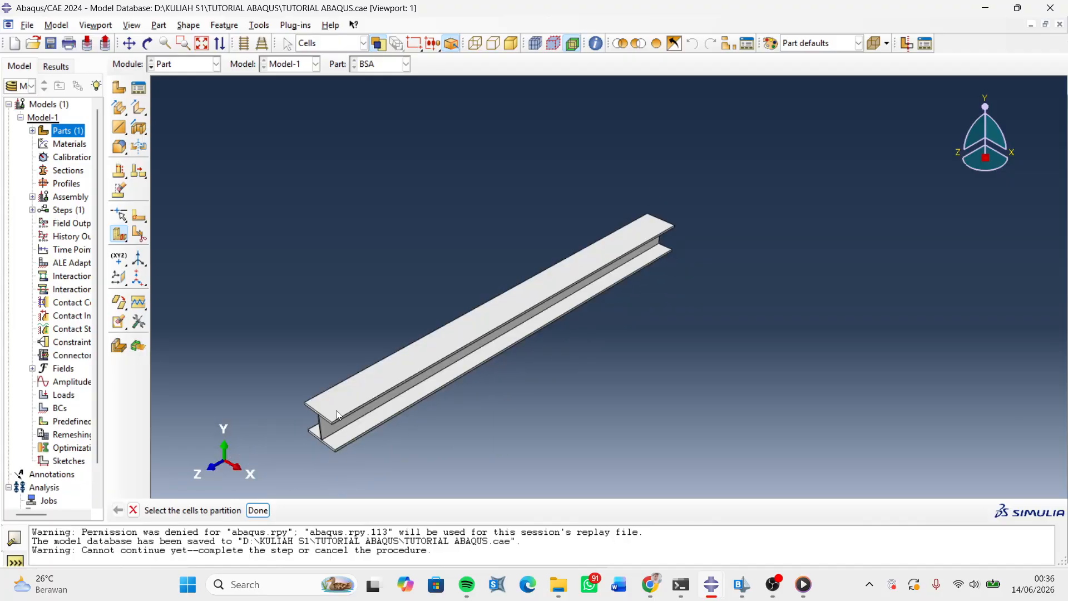
{"action": "left_click", "coordinate": [337, 415]}
{"action": "scroll", "coordinate": [326, 431], "scroll_direction": "up", "scroll_amount": 4}
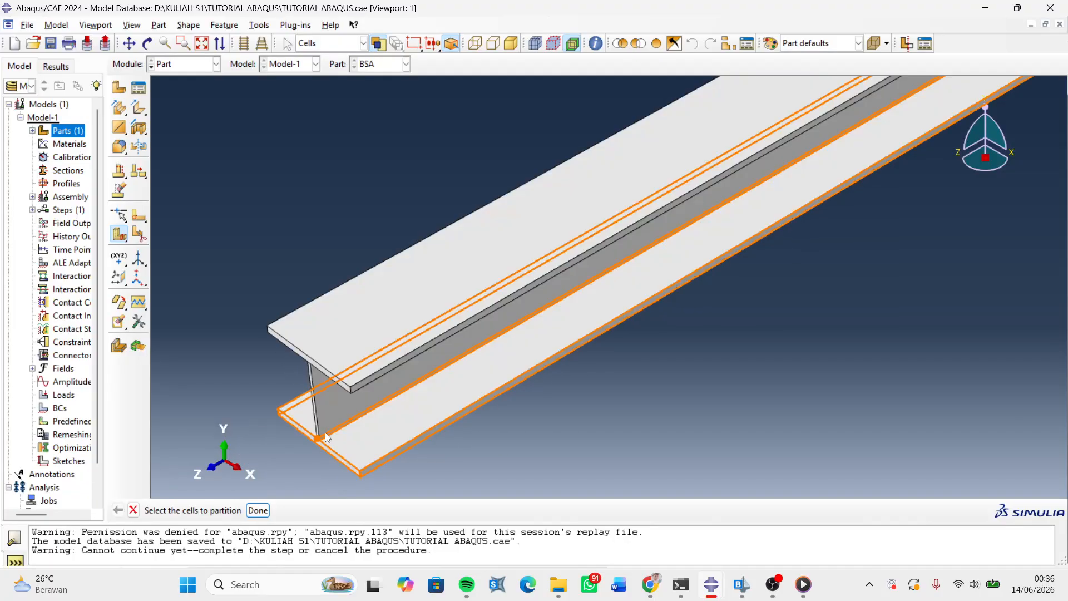
{"action": "left_click", "coordinate": [319, 417]}
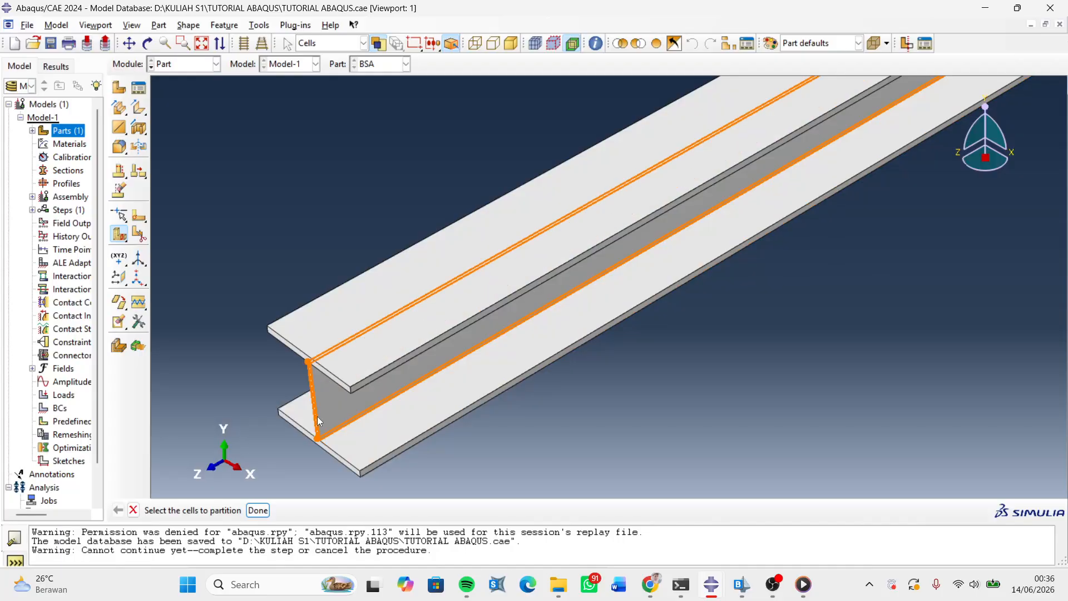
{"action": "left_click", "coordinate": [311, 358]}
{"action": "left_click", "coordinate": [257, 510]}
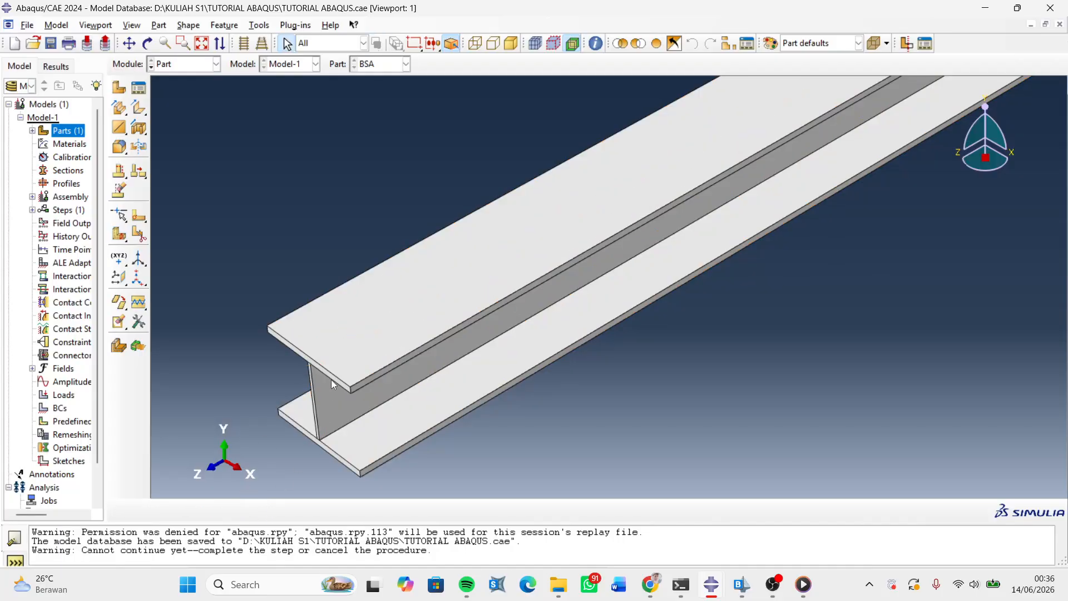
- Examine the partitioned beam's mesh colouring in the Mesh module and return to the Part module
{"action": "scroll", "coordinate": [403, 230], "scroll_direction": "up", "scroll_amount": 2}
{"action": "scroll", "coordinate": [453, 363], "scroll_direction": "up", "scroll_amount": 2}
{"action": "scroll", "coordinate": [453, 363], "scroll_direction": "down", "scroll_amount": 6}
{"action": "scroll", "coordinate": [453, 363], "scroll_direction": "up", "scroll_amount": 1}
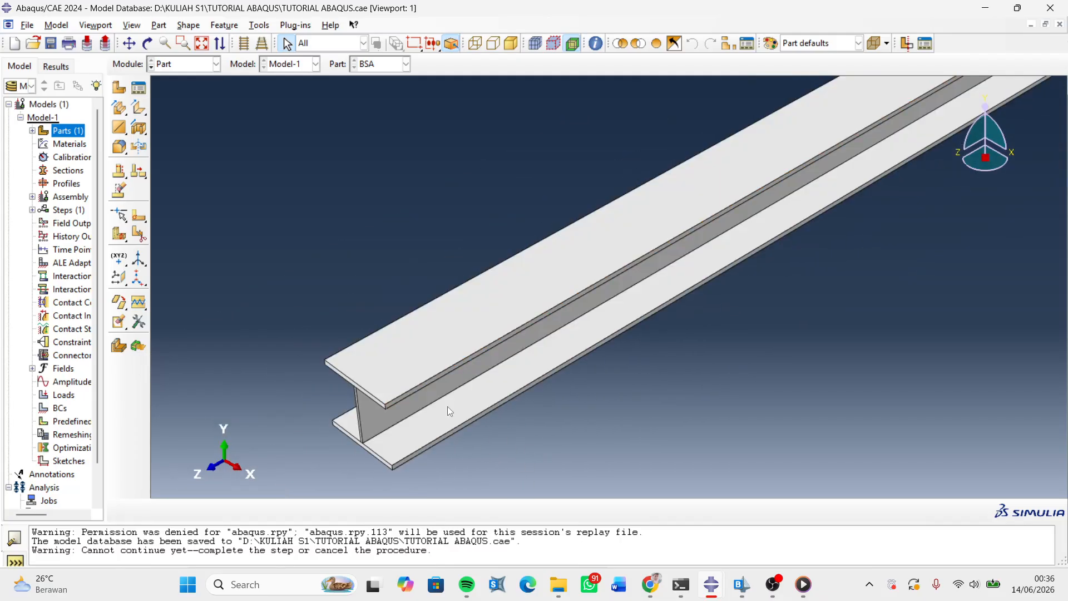
{"action": "left_click", "coordinate": [215, 64]}
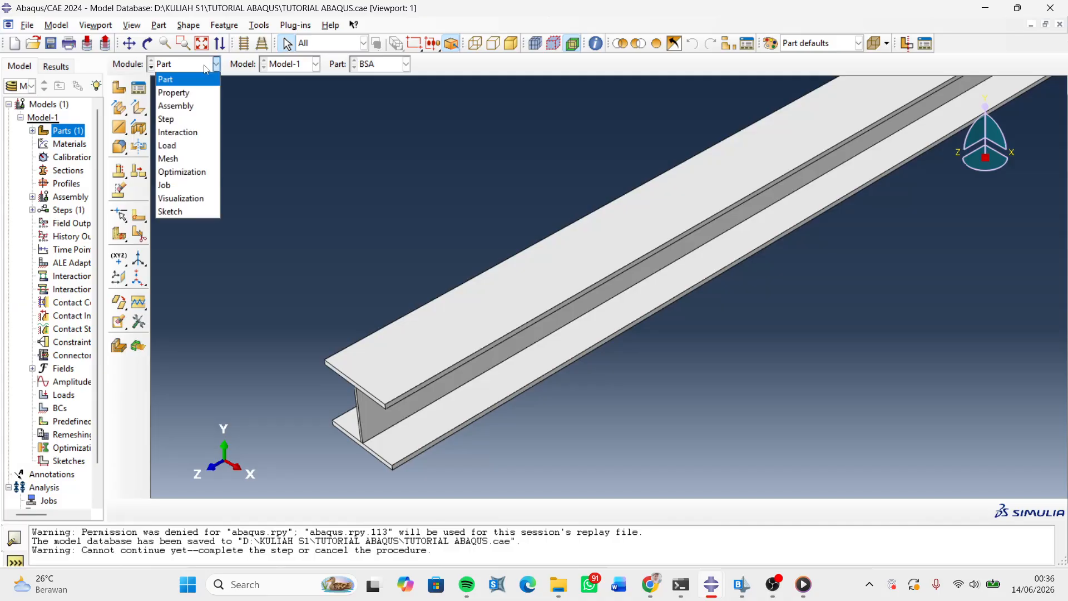
{"action": "left_click", "coordinate": [185, 158]}
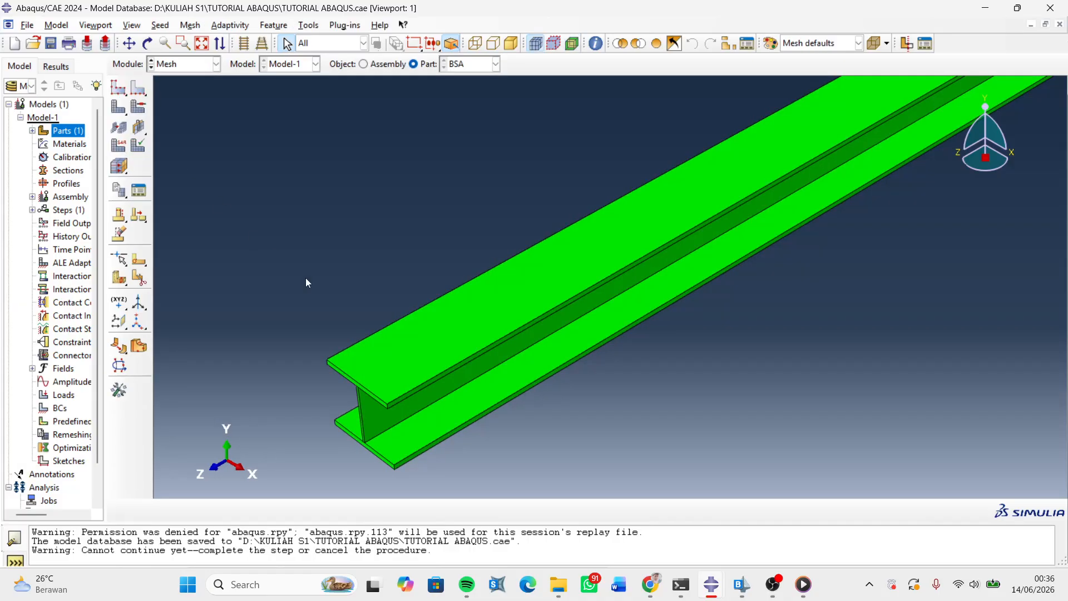
{"action": "scroll", "coordinate": [420, 338], "scroll_direction": "down", "scroll_amount": 3}
{"action": "scroll", "coordinate": [411, 295], "scroll_direction": "up", "scroll_amount": 5}
{"action": "scroll", "coordinate": [372, 251], "scroll_direction": "down", "scroll_amount": 3}
{"action": "scroll", "coordinate": [375, 261], "scroll_direction": "down", "scroll_amount": 3}
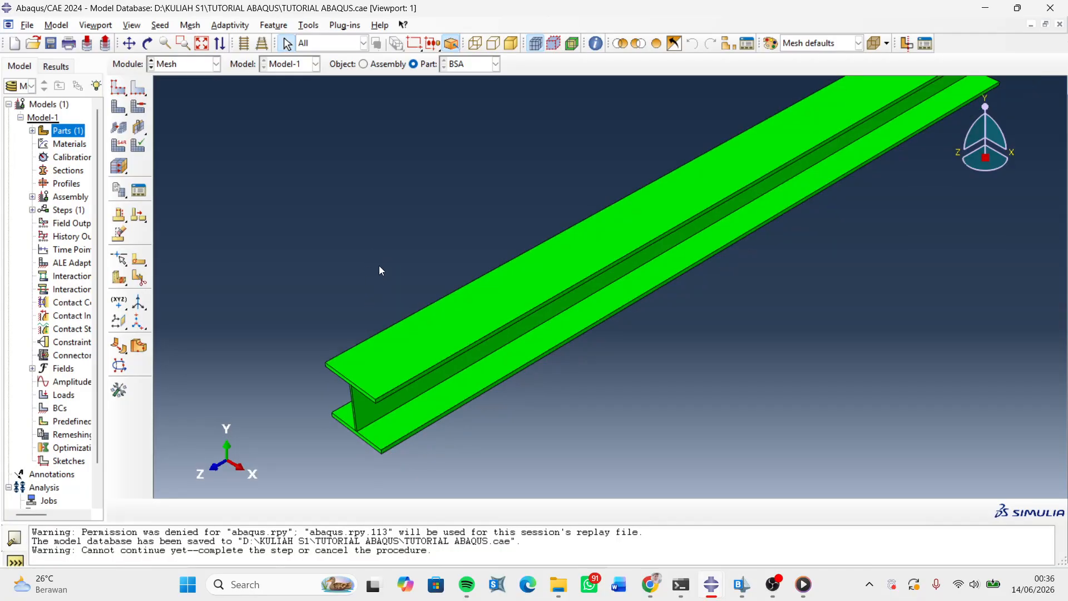
{"action": "scroll", "coordinate": [369, 357], "scroll_direction": "up", "scroll_amount": 4}
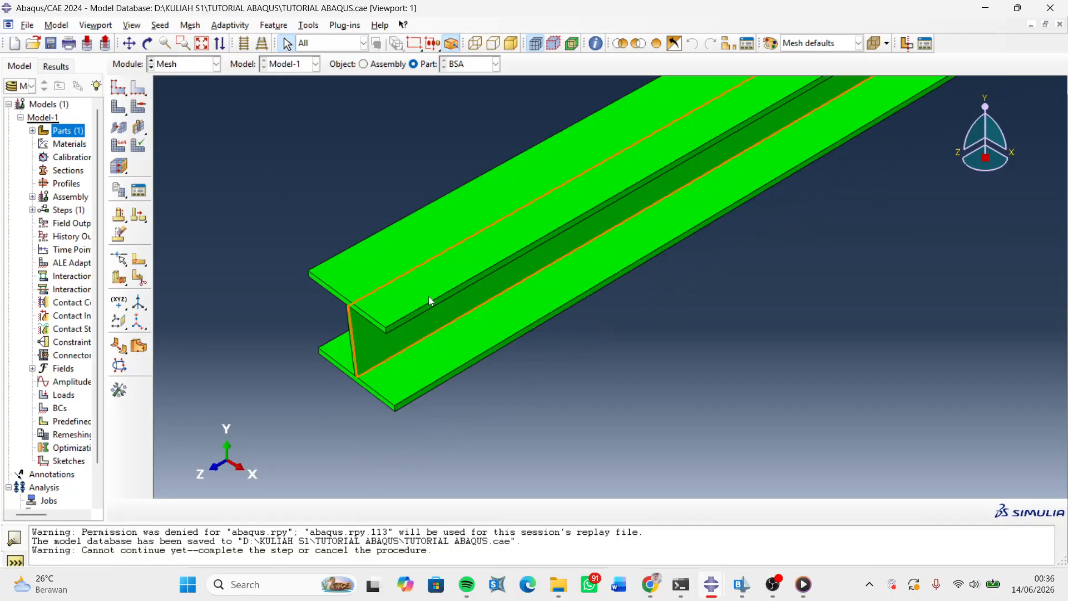
{"action": "left_click", "coordinate": [203, 65]}
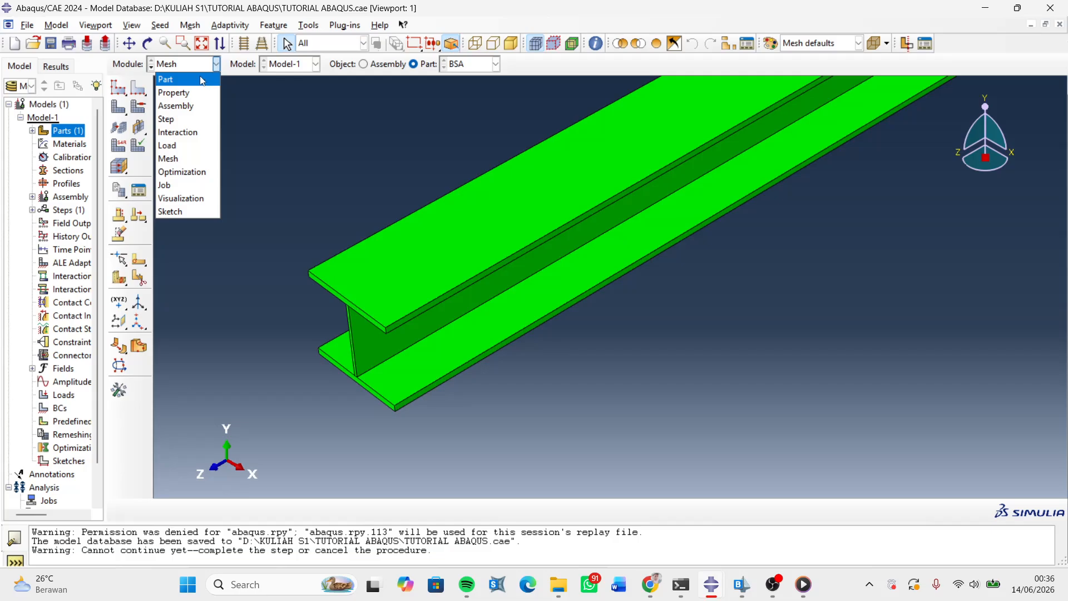
{"action": "left_click", "coordinate": [200, 79]}
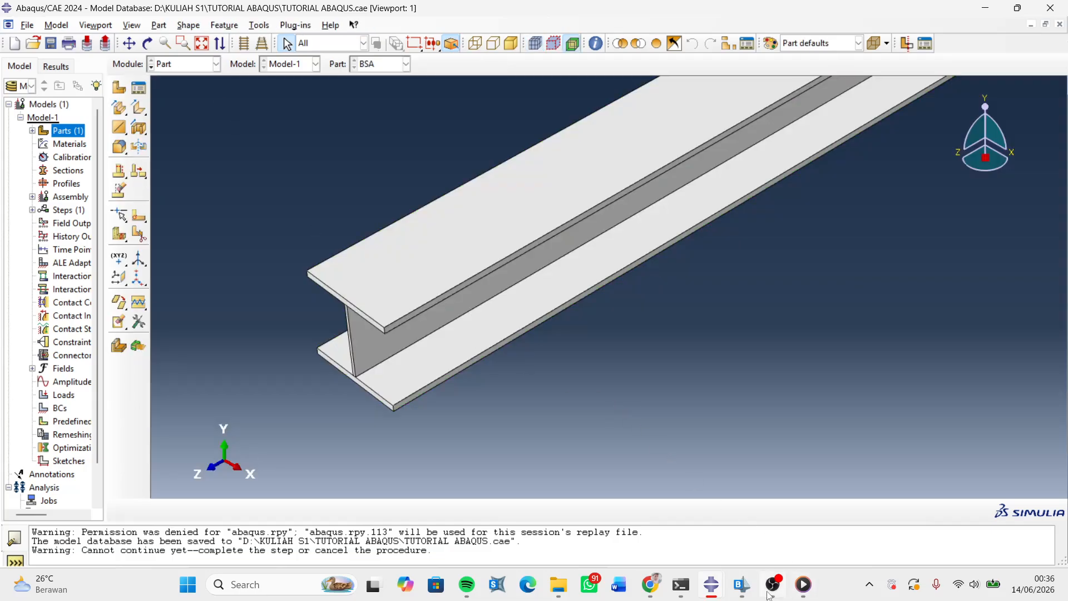
{"action": "left_click", "coordinate": [809, 522]}
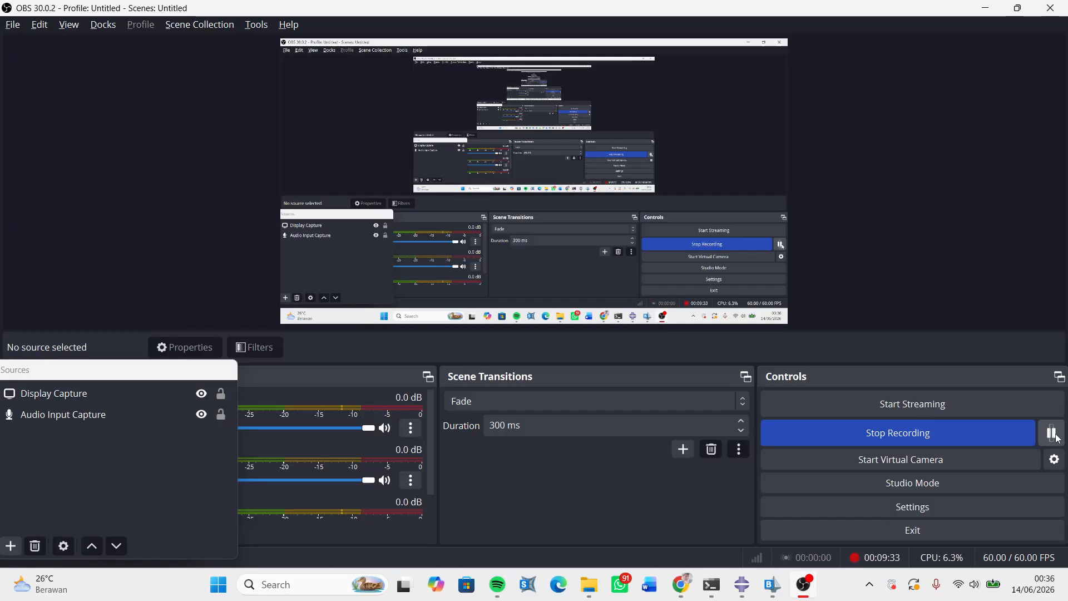
{"action": "mouse_move", "coordinate": [766, 585]}
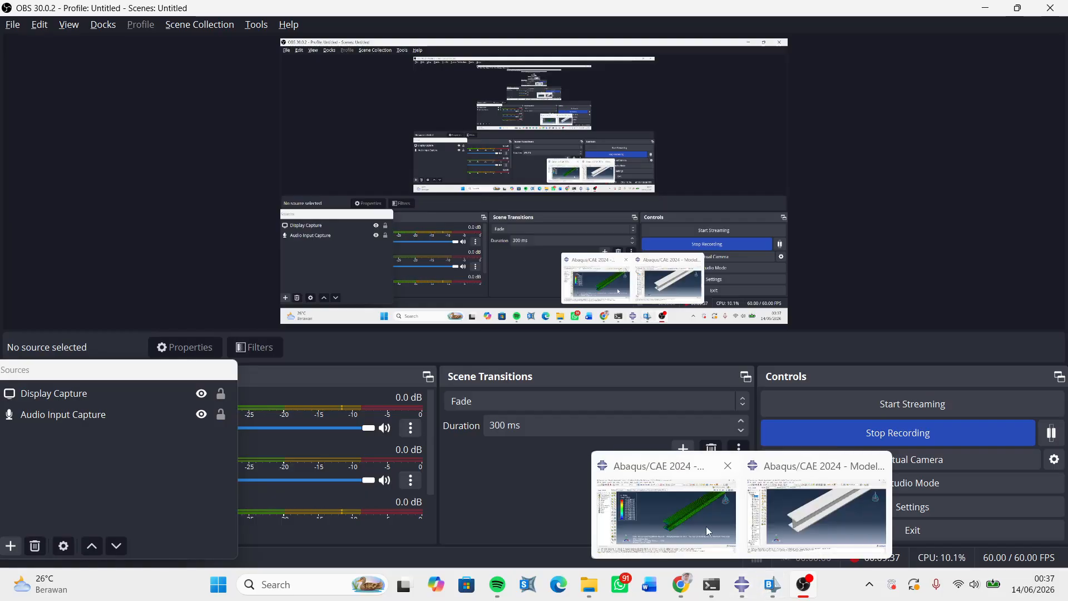
{"action": "left_click", "coordinate": [819, 515]}
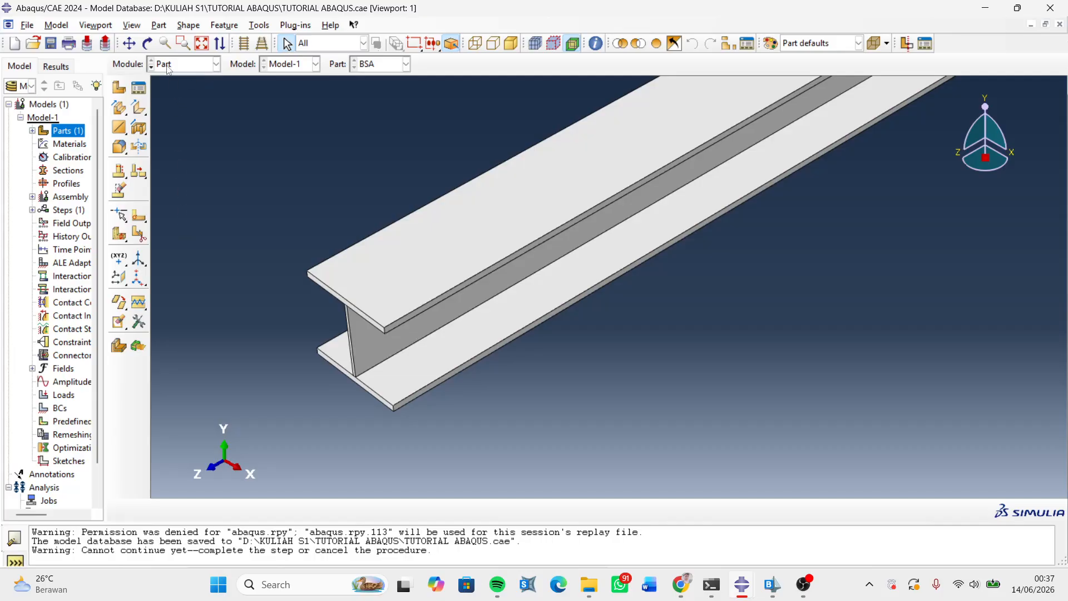
- Switch to the Property module and start a new material named "Grade 345 Mpa"
{"action": "left_click", "coordinate": [169, 67]}
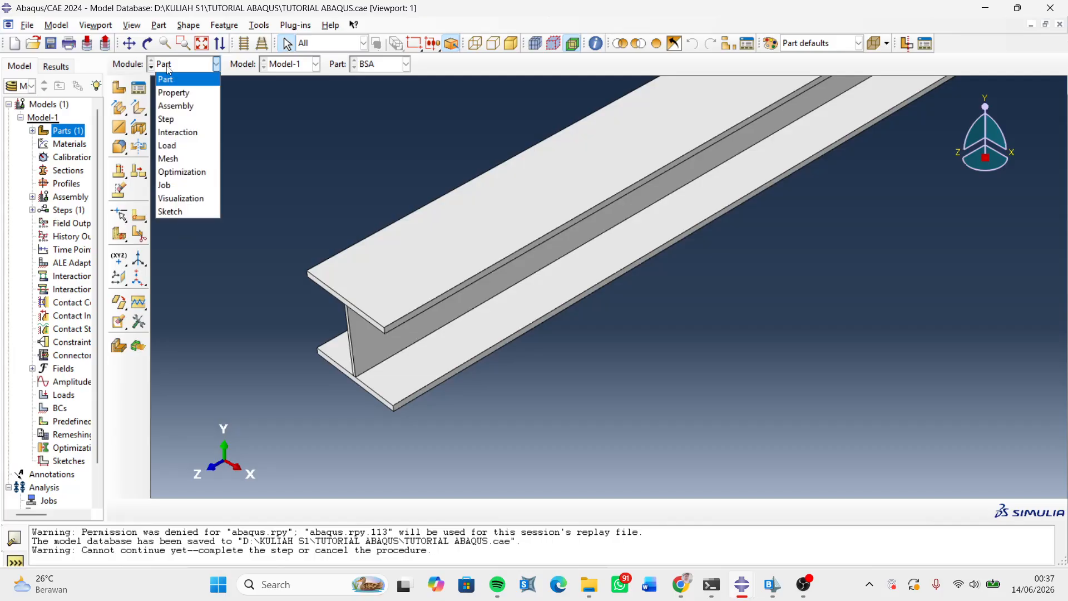
{"action": "left_click", "coordinate": [188, 96]}
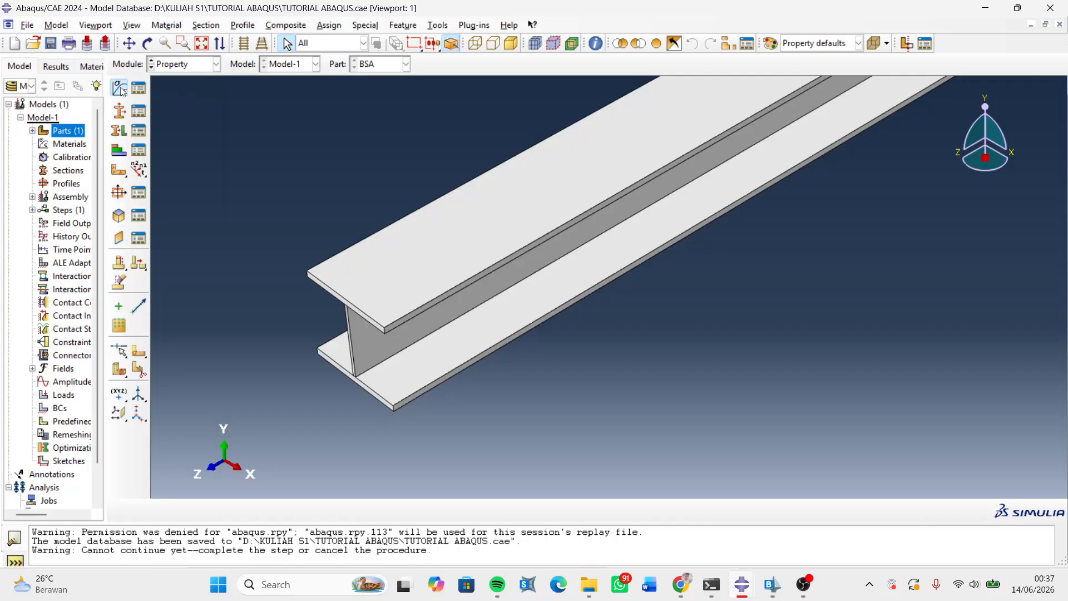
{"action": "left_click", "coordinate": [122, 89]}
{"action": "left_click", "coordinate": [353, 95]}
{"action": "left_click", "coordinate": [118, 89]}
{"action": "left_click_drag", "start_coordinate": [81, 118], "coordinate": [34, 112]}
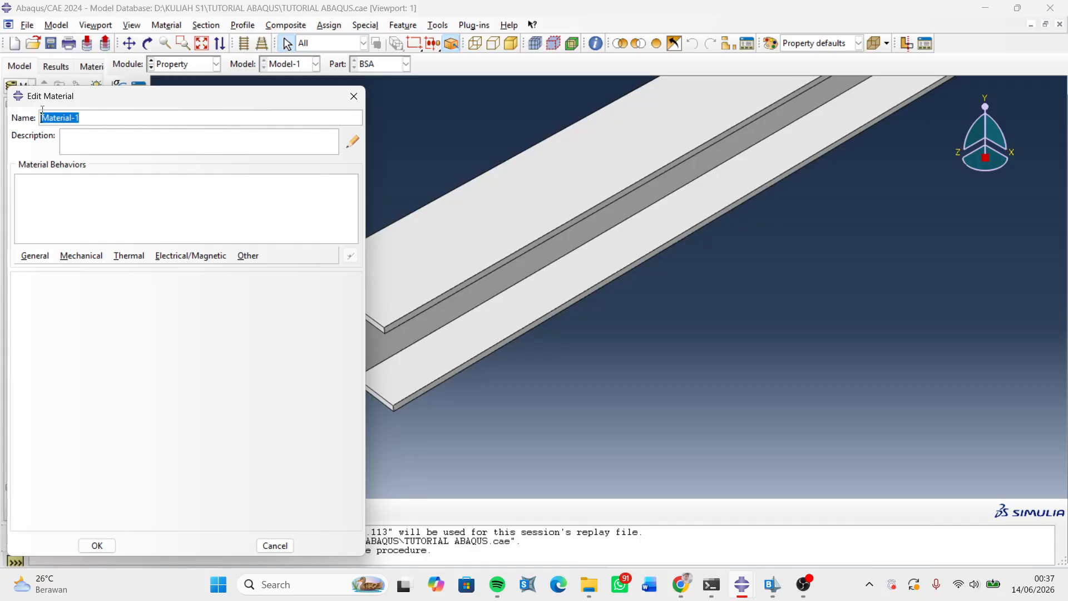
{"action": "type", "text": "Grade 345 Mpa"}
- Add a uniform Density behavior to the material and begin its mass density entry
{"action": "left_click", "coordinate": [44, 258]}
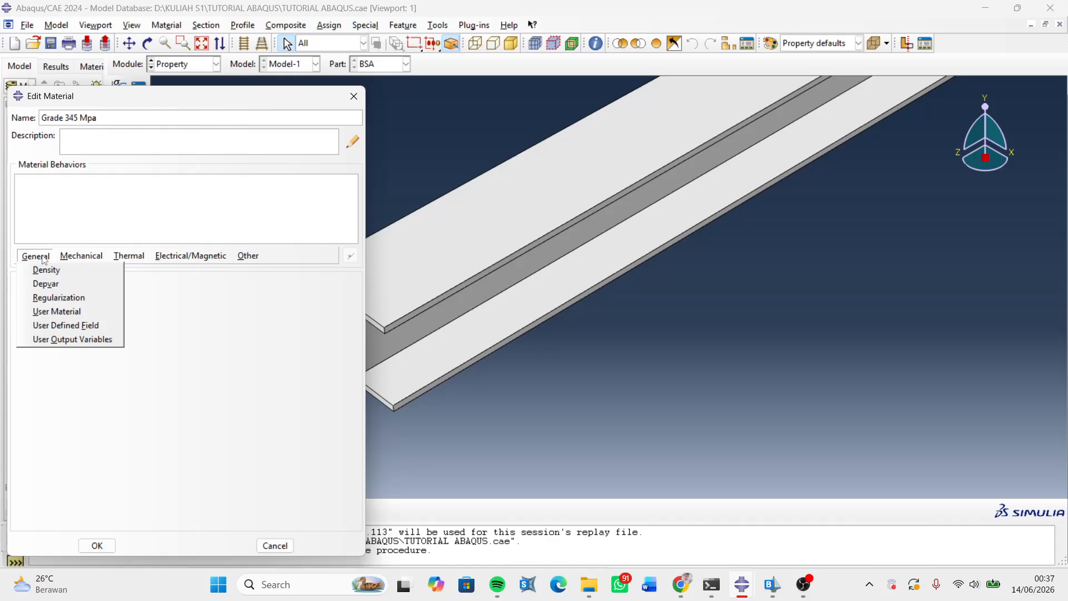
{"action": "left_click", "coordinate": [46, 269]}
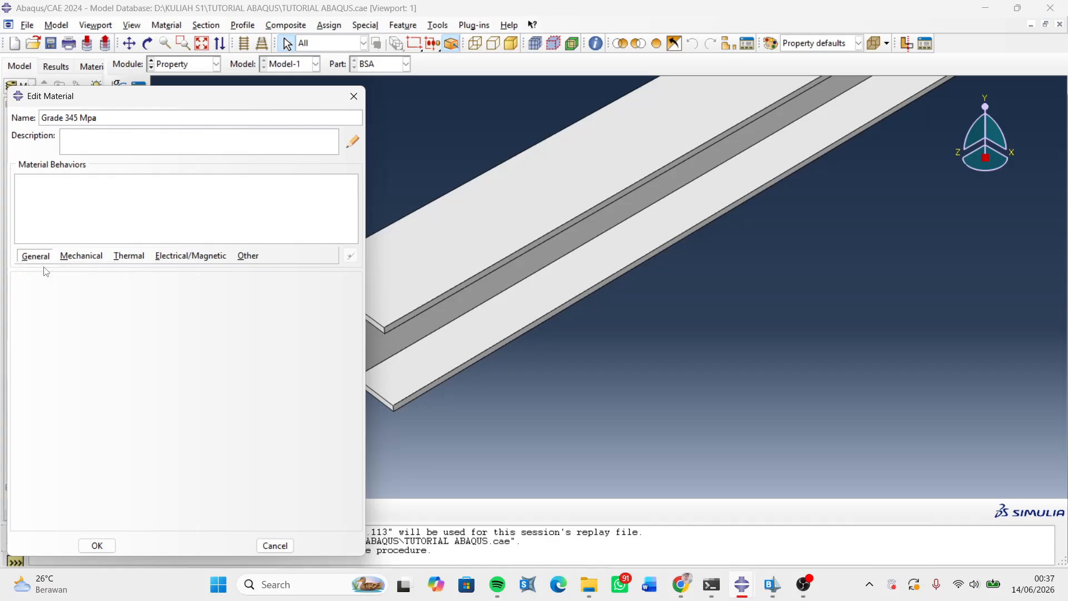
{"action": "left_click", "coordinate": [80, 393]}
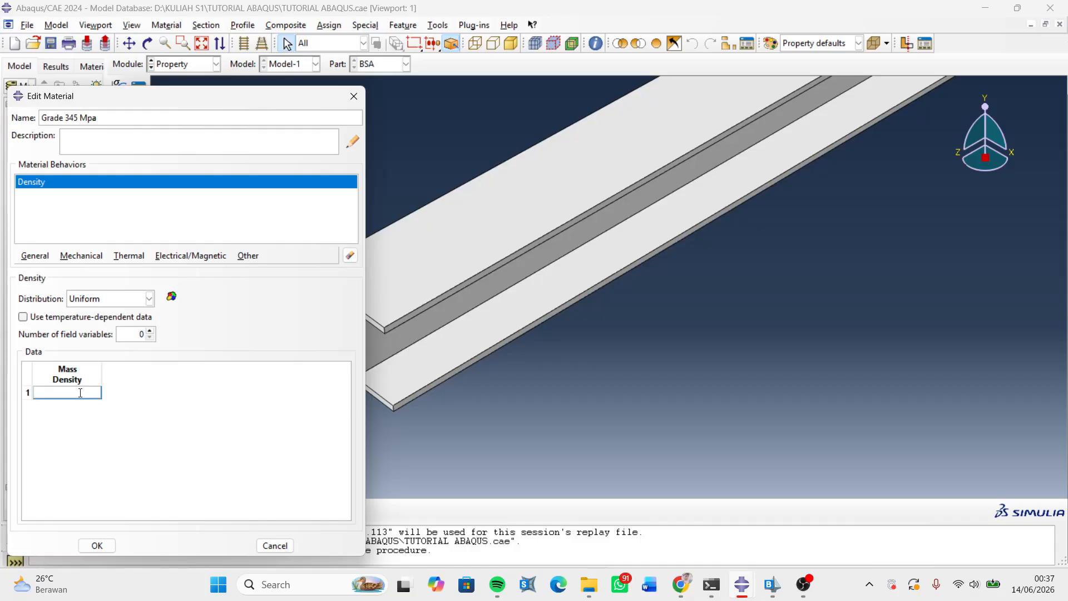
- Switch to the other Abaqus/CAE window with the 103 normal model and enter its Property module
{"action": "mouse_move", "coordinate": [742, 584]}
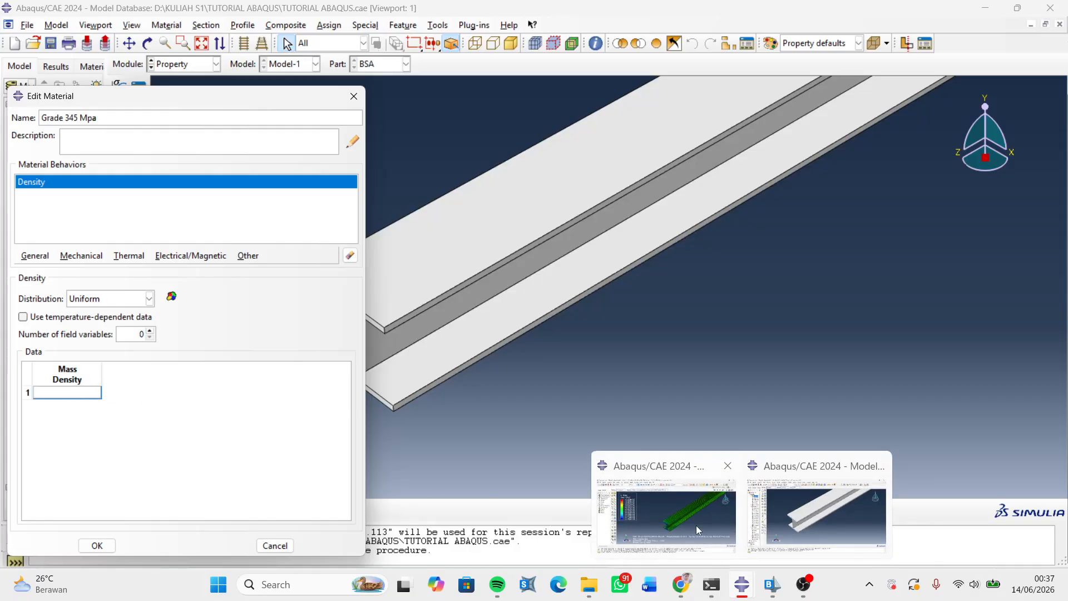
{"action": "left_click", "coordinate": [699, 530]}
{"action": "left_click", "coordinate": [183, 83]}
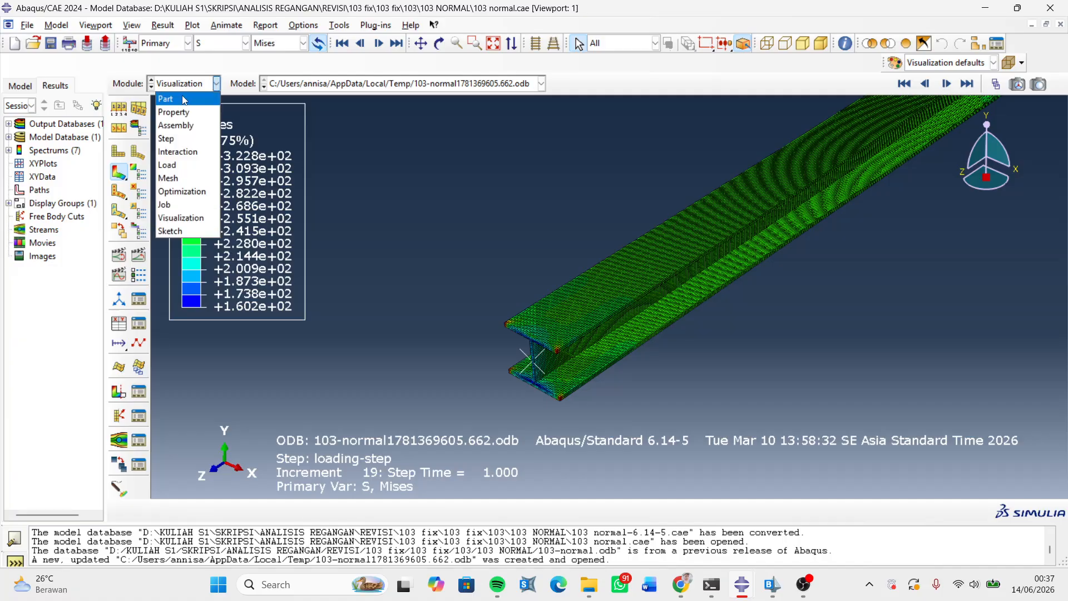
{"action": "left_click", "coordinate": [183, 112]}
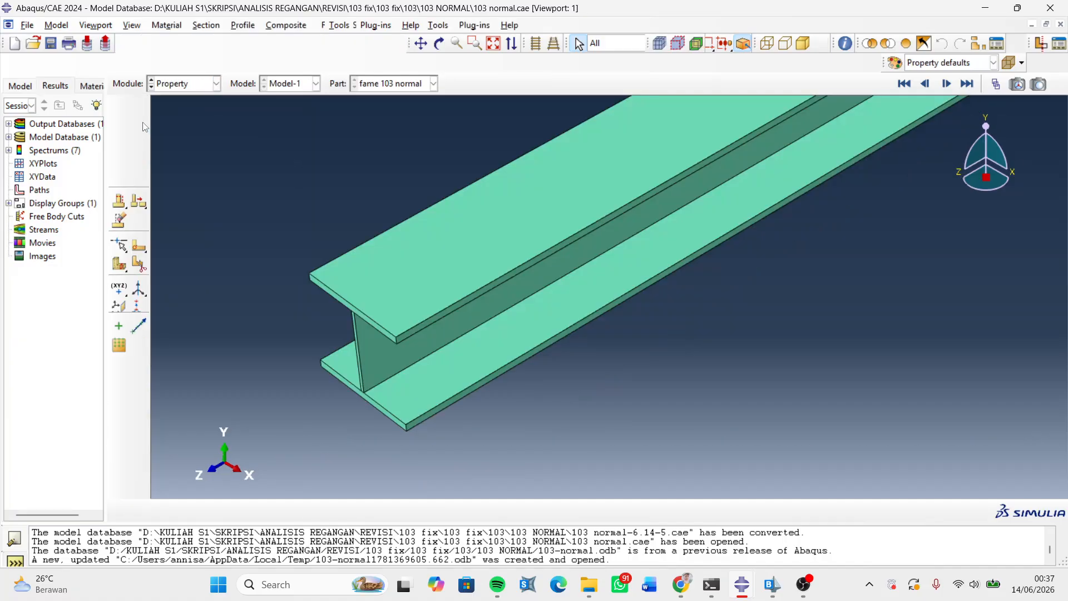
- Open the reference model's Grade-345 material for editing and copy its mass density value
{"action": "left_click", "coordinate": [142, 91]}
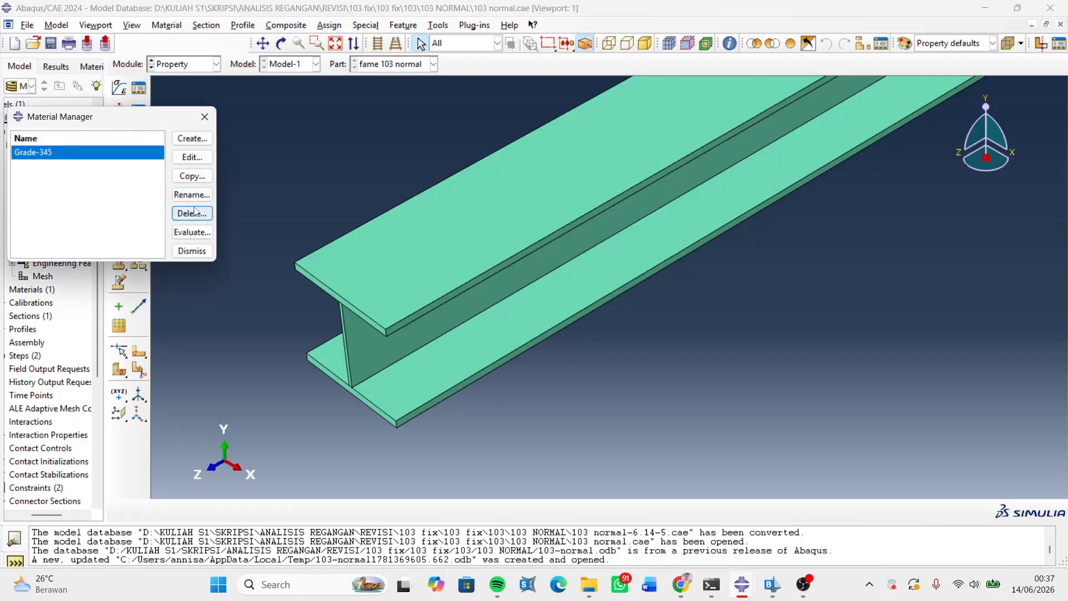
{"action": "left_click", "coordinate": [195, 160]}
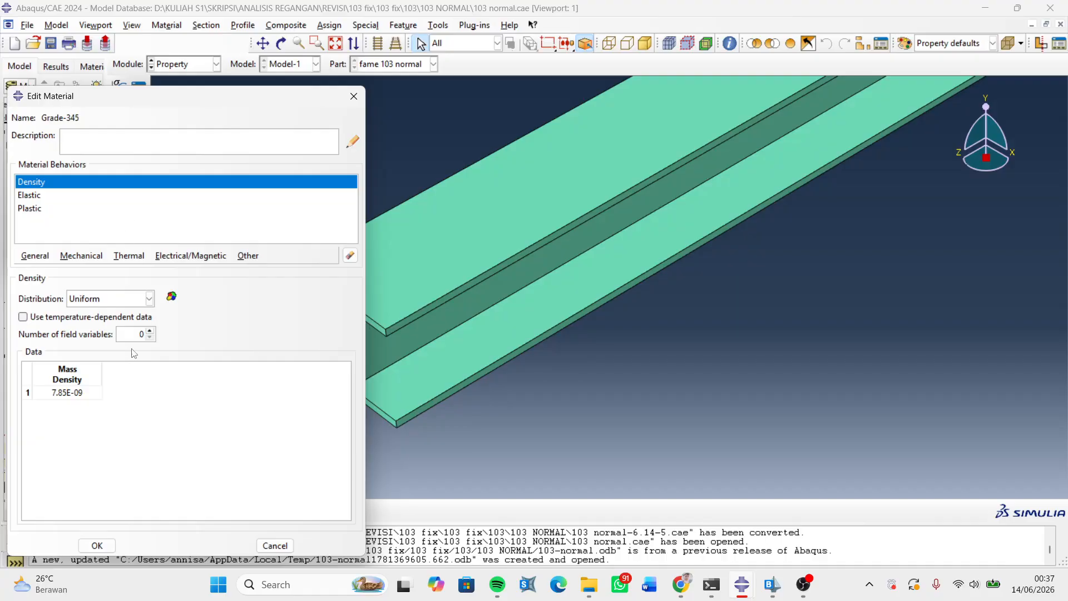
{"action": "double_click", "coordinate": [78, 393]}
{"action": "key", "text": "ctrl+c"}
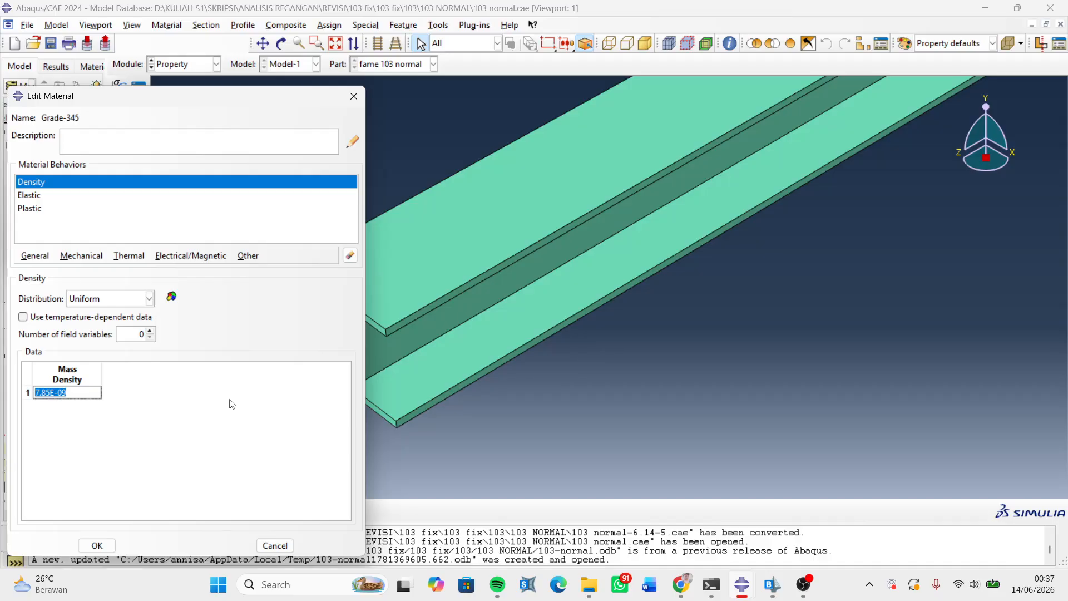
- Switch back to the TUTORIAL ABAQUS model window and set the Grade 345 Mpa material's mass density to 7.85E-09
{"action": "mouse_move", "coordinate": [742, 584]}
{"action": "left_click", "coordinate": [771, 552]}
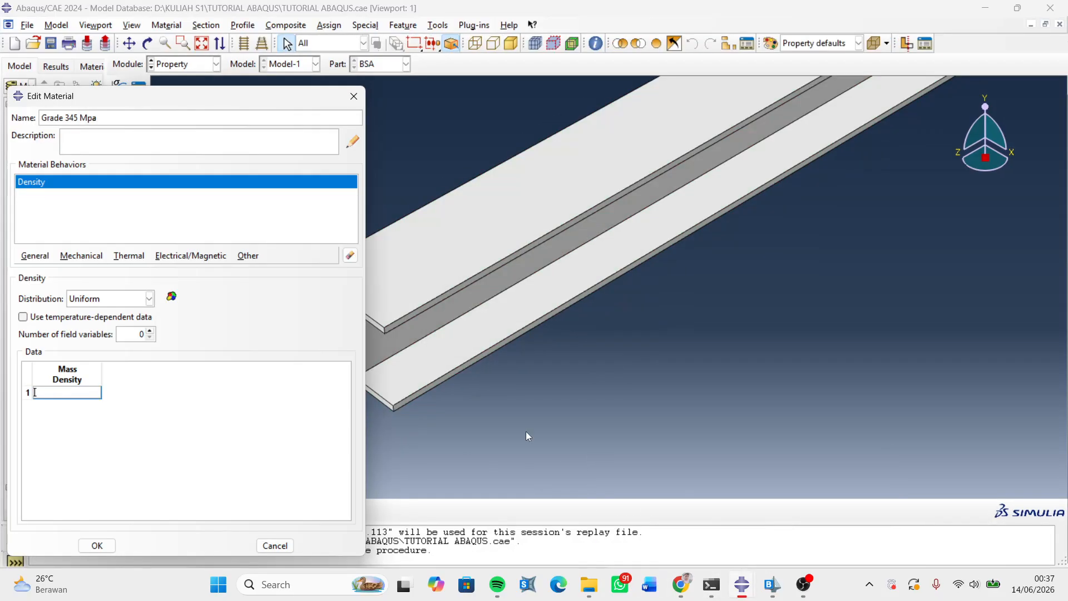
{"action": "key", "text": "ctrl+v"}
{"action": "key", "text": "Return"}
{"action": "left_click", "coordinate": [35, 255]}
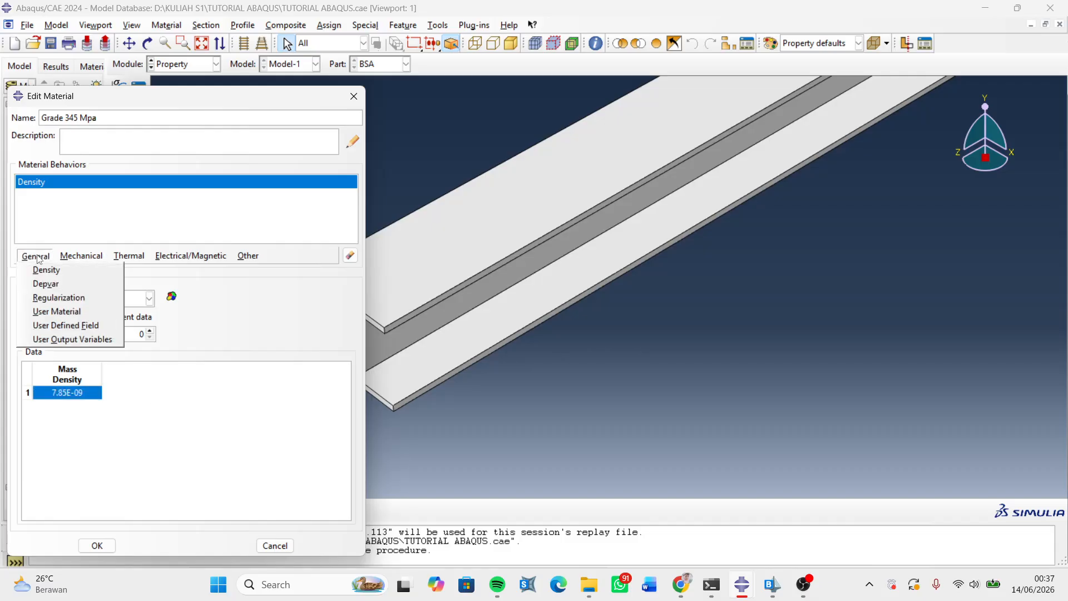
{"action": "left_click", "coordinate": [142, 391]}
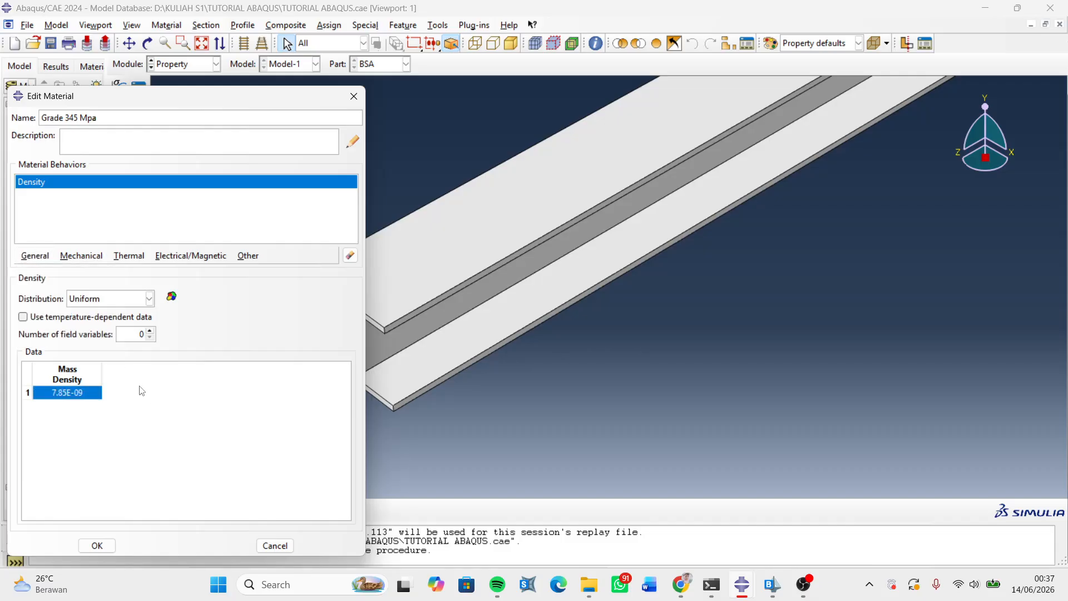
- Add an isotropic Elastic behavior to the material with Young's modulus 200000 and Poisson's ratio 0.3
{"action": "left_click", "coordinate": [35, 256]}
{"action": "left_click", "coordinate": [81, 256]}
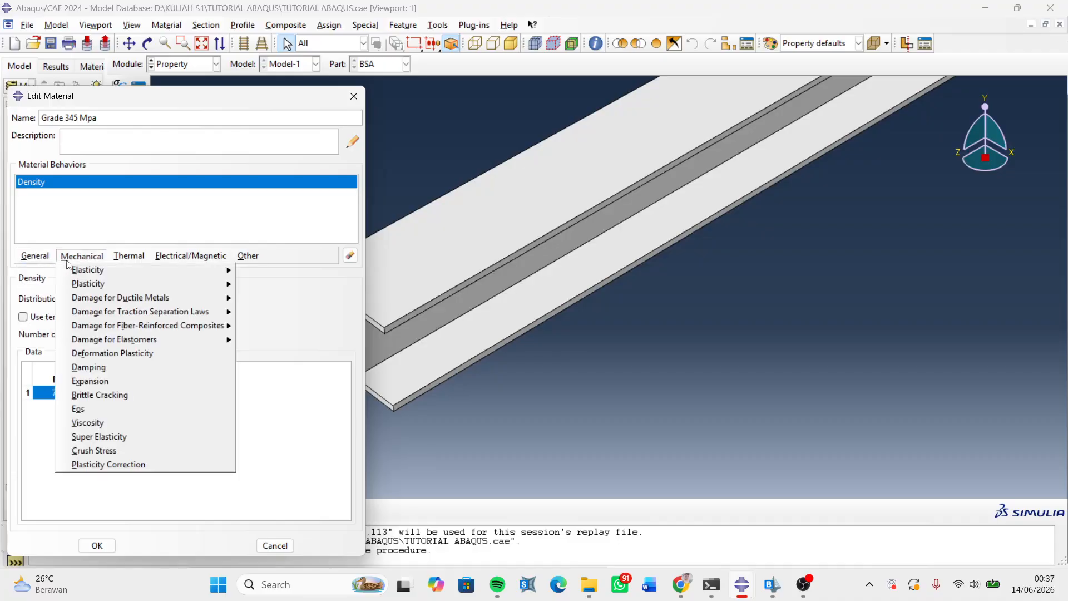
{"action": "mouse_move", "coordinate": [84, 269]}
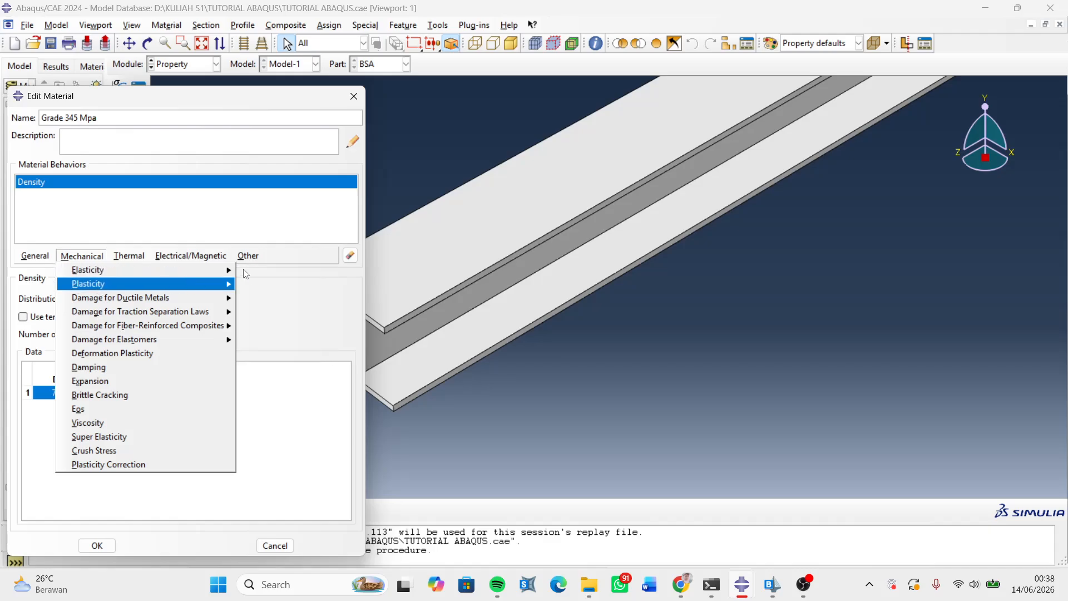
{"action": "mouse_move", "coordinate": [215, 273]}
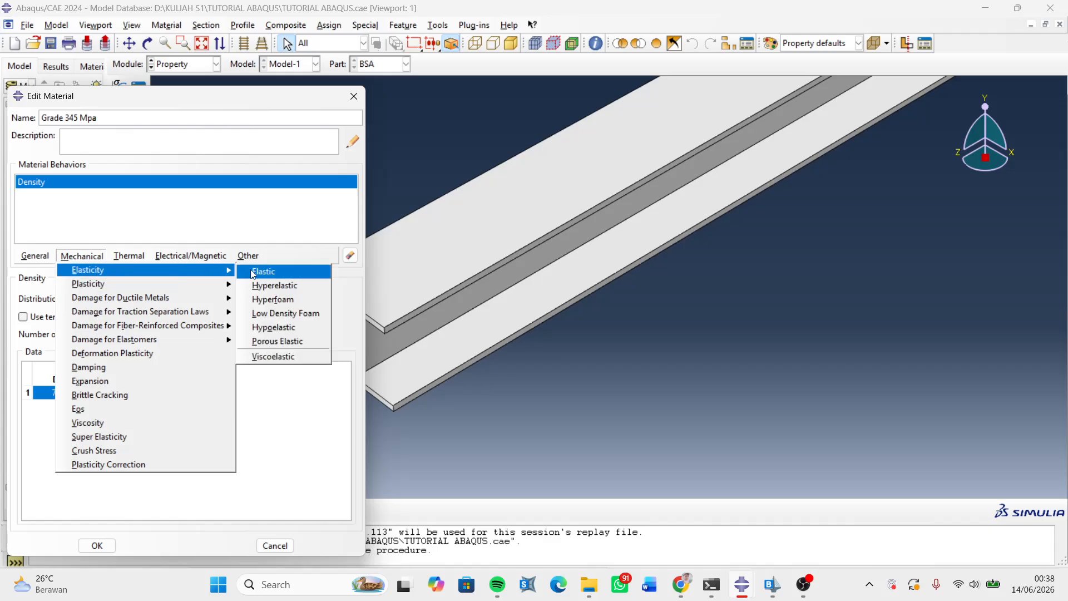
{"action": "left_click", "coordinate": [262, 271]}
{"action": "left_click", "coordinate": [69, 445]}
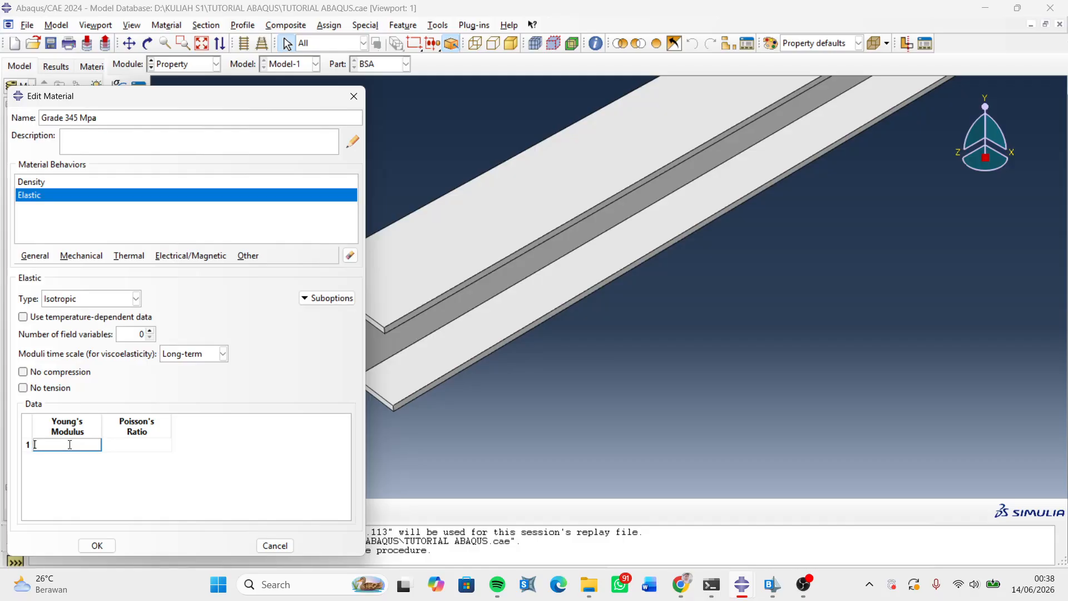
{"action": "type", "text": "200000"}
{"action": "left_click", "coordinate": [124, 447]}
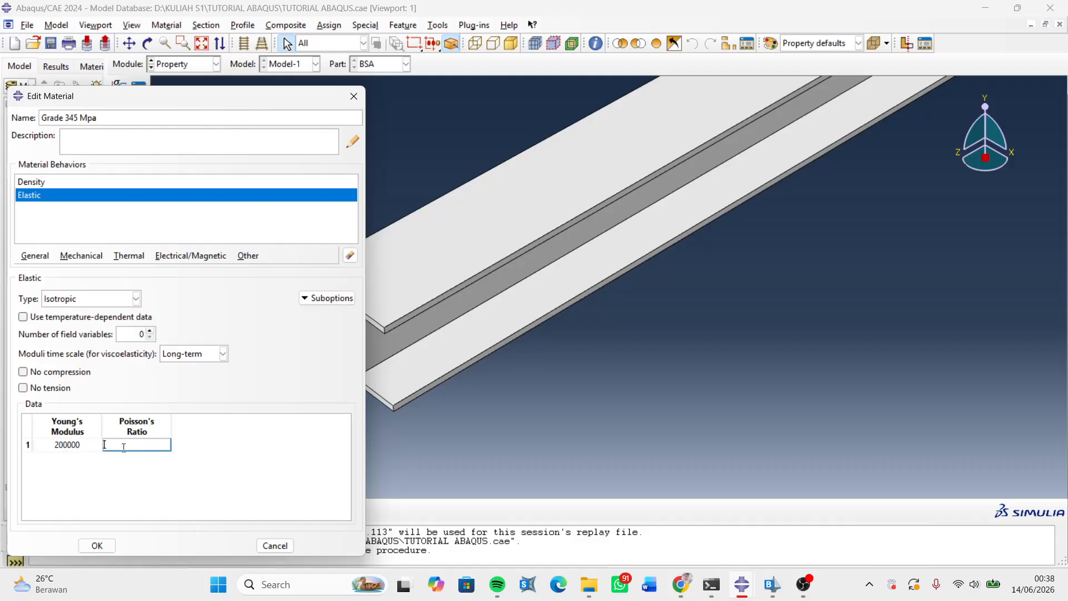
{"action": "type", "text": "0.3"}
- Add an isotropic Plastic behavior to the material and begin its first yield stress entry
{"action": "left_click", "coordinate": [82, 256]}
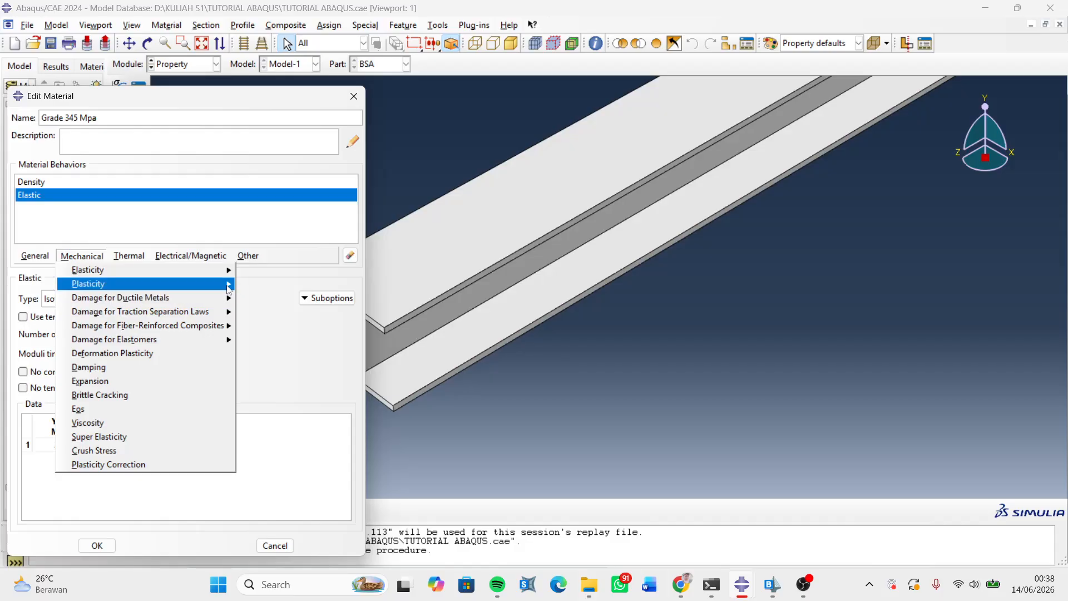
{"action": "left_click", "coordinate": [248, 284]}
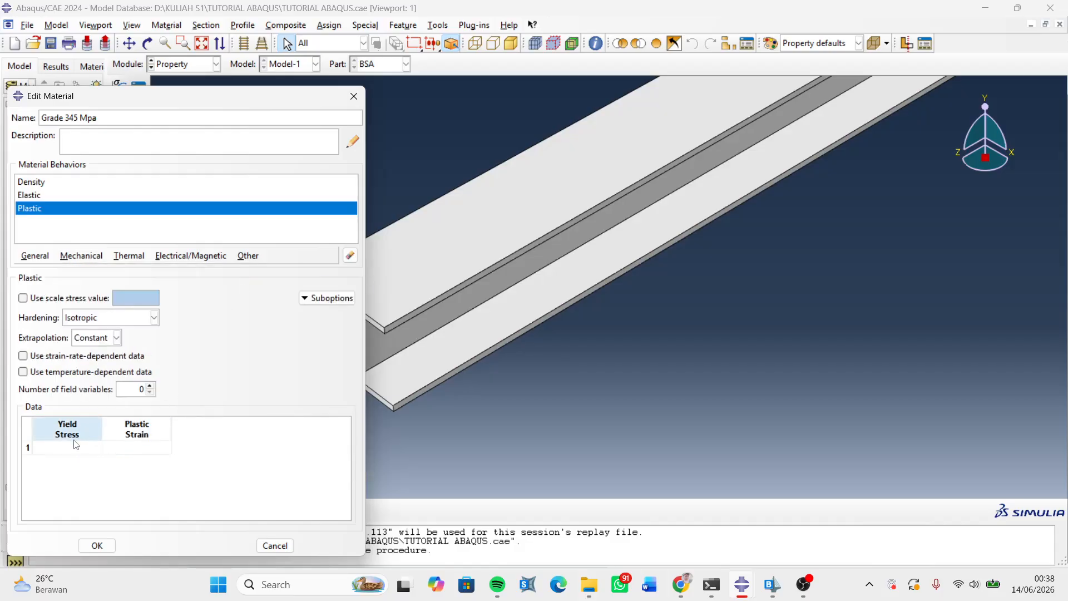
{"action": "left_click", "coordinate": [76, 446]}
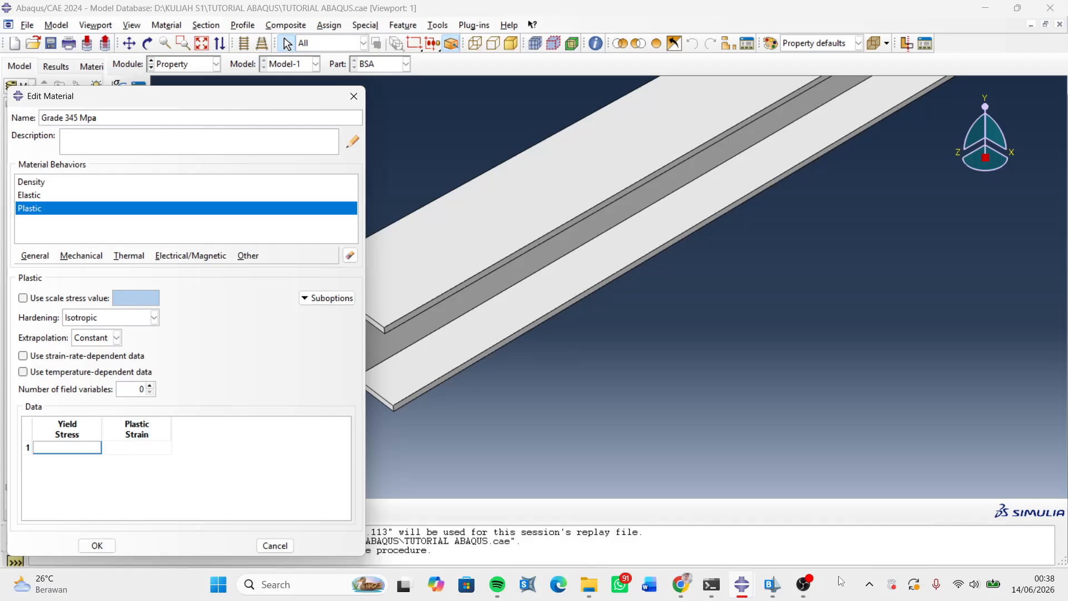
- Switch to the 103 normal model window and copy all yield stress and plastic strain rows of the Grade-345 material
{"action": "mouse_move", "coordinate": [749, 588]}
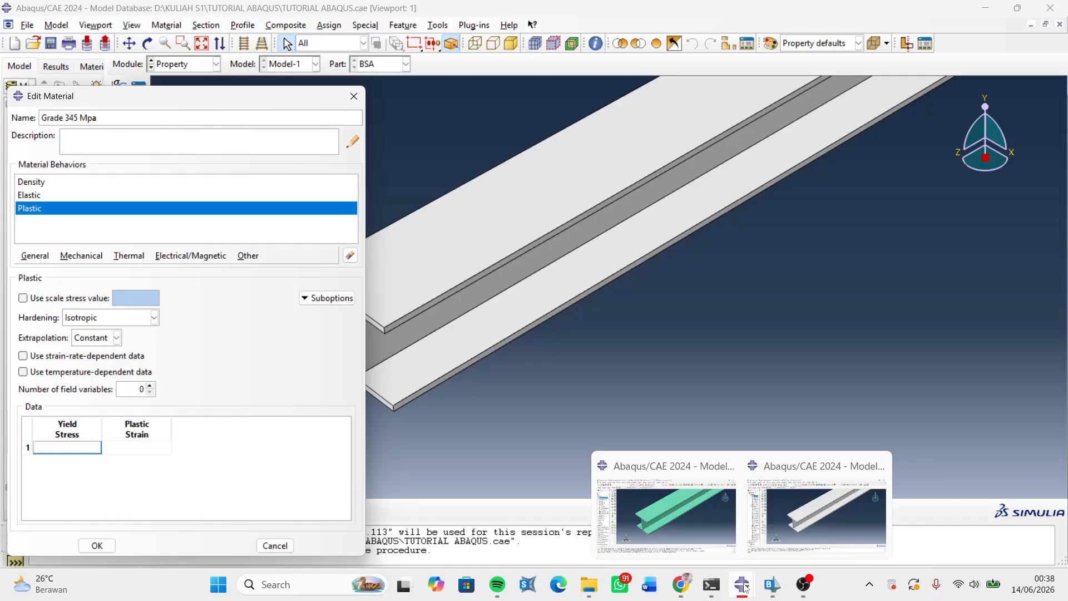
{"action": "left_click", "coordinate": [699, 518]}
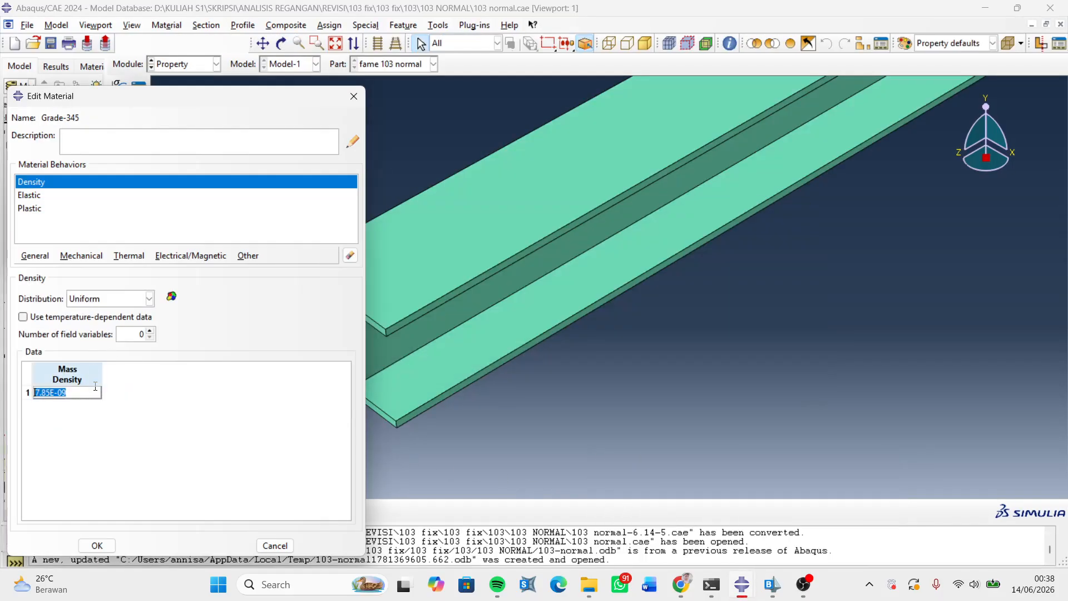
{"action": "left_click", "coordinate": [128, 403]}
{"action": "left_click", "coordinate": [33, 195]}
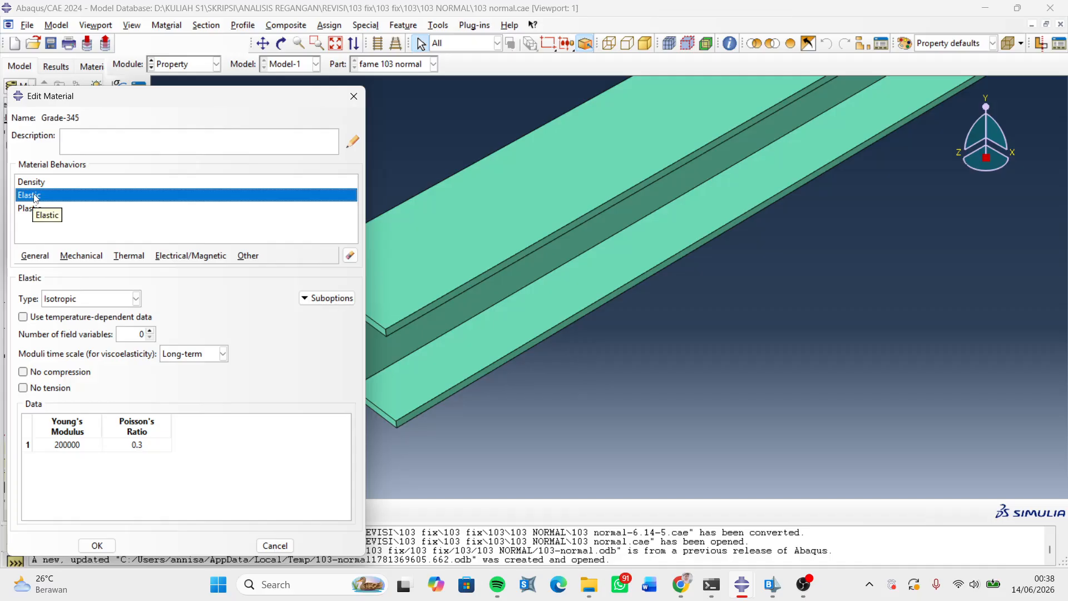
{"action": "left_click_drag", "start_coordinate": [174, 101], "coordinate": [184, 48]}
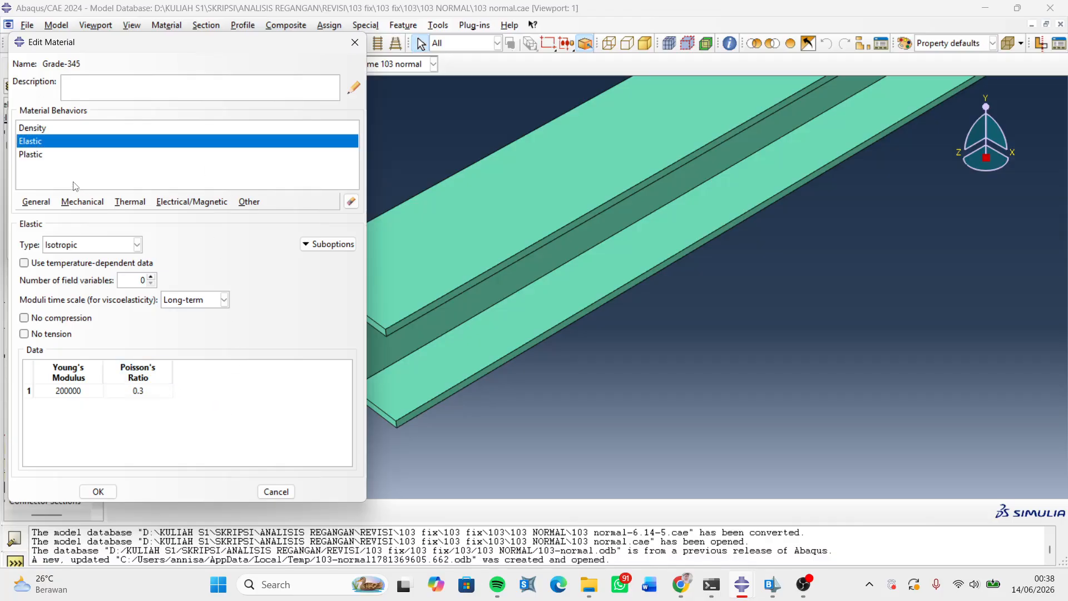
{"action": "left_click", "coordinate": [43, 155]}
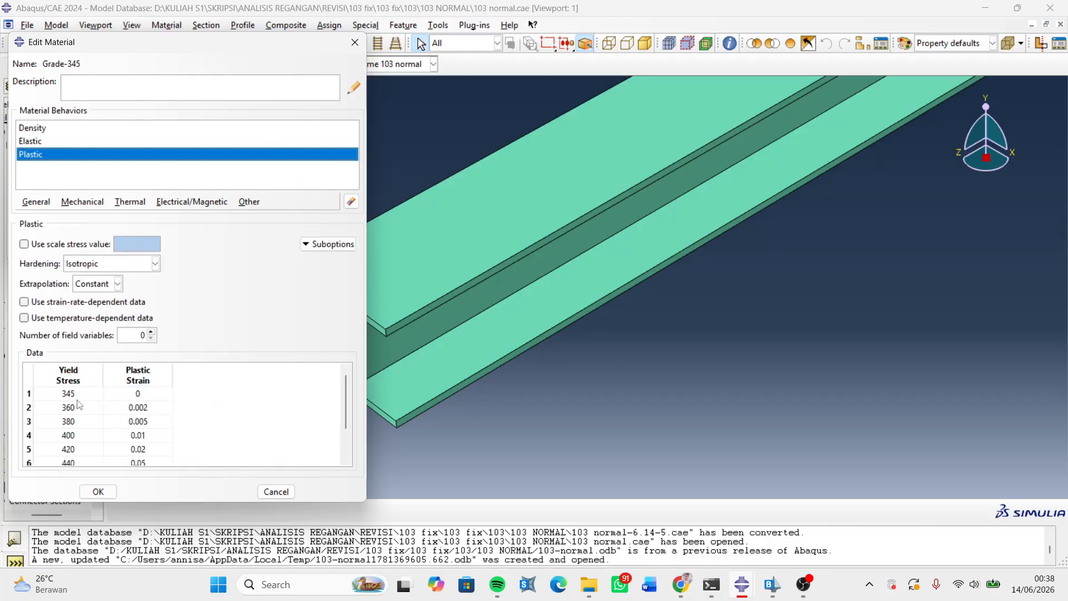
{"action": "left_click_drag", "start_coordinate": [68, 394], "coordinate": [134, 466]}
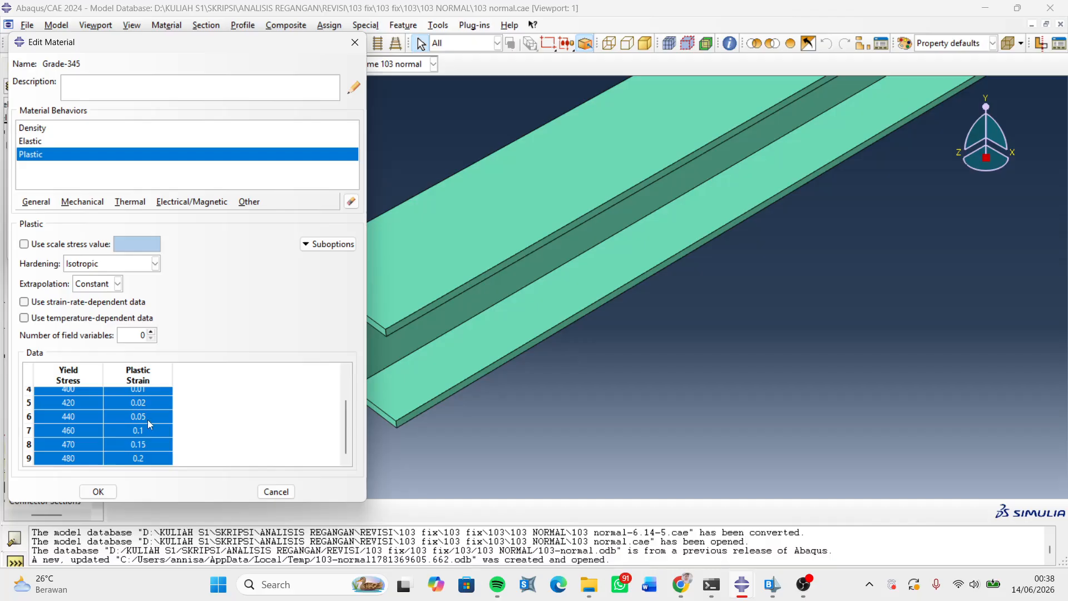
- Return to the TUTORIAL ABAQUS model window and paste the copied yield stress and plastic strain rows into the Plastic data table
{"action": "mouse_move", "coordinate": [740, 585]}
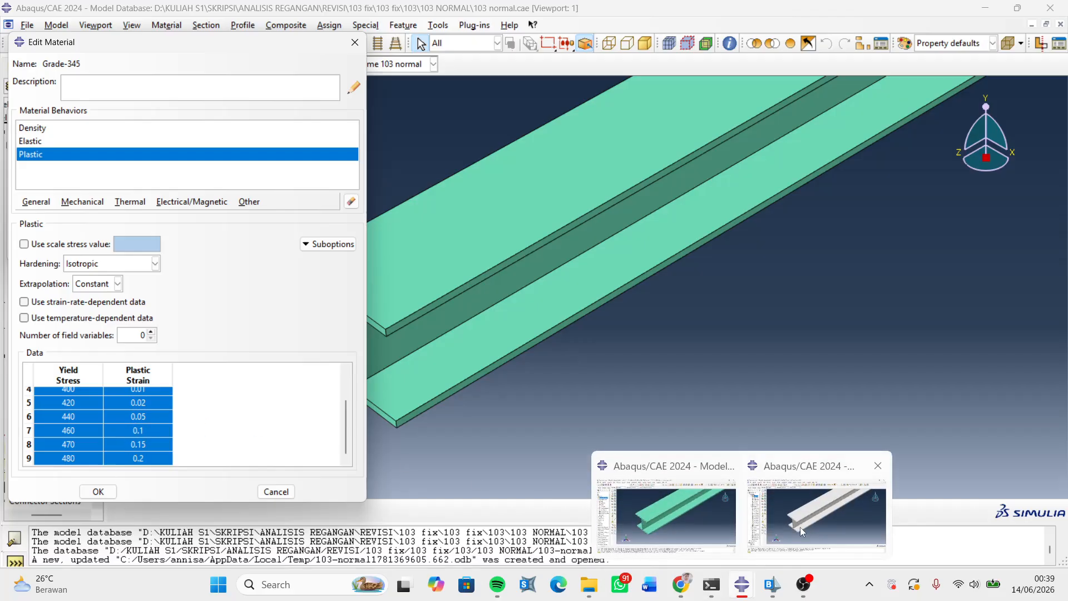
{"action": "left_click", "coordinate": [785, 519]}
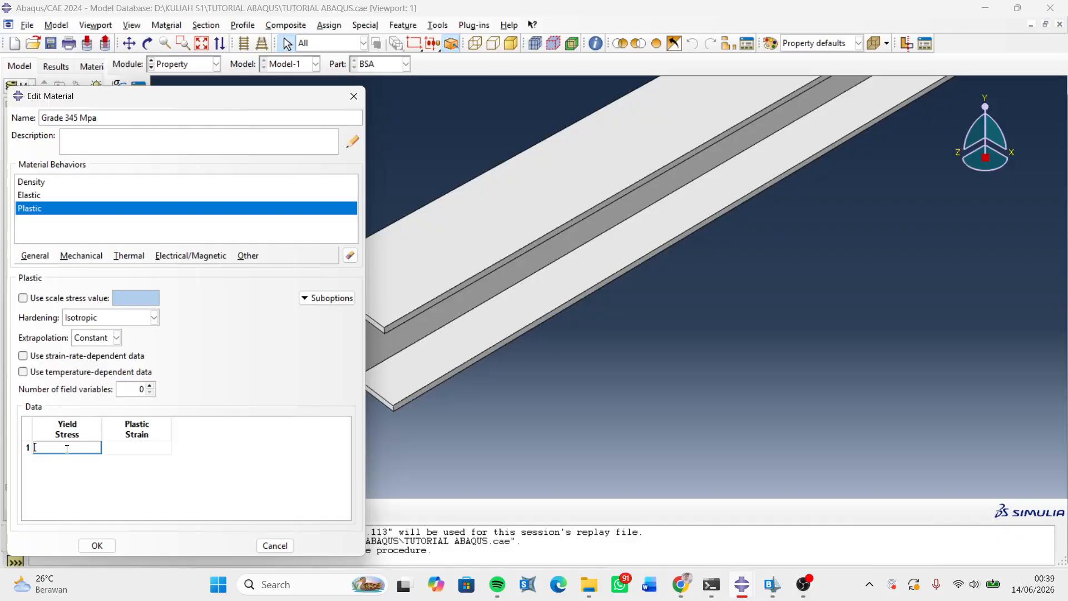
{"action": "key", "text": "ctrl+v"}
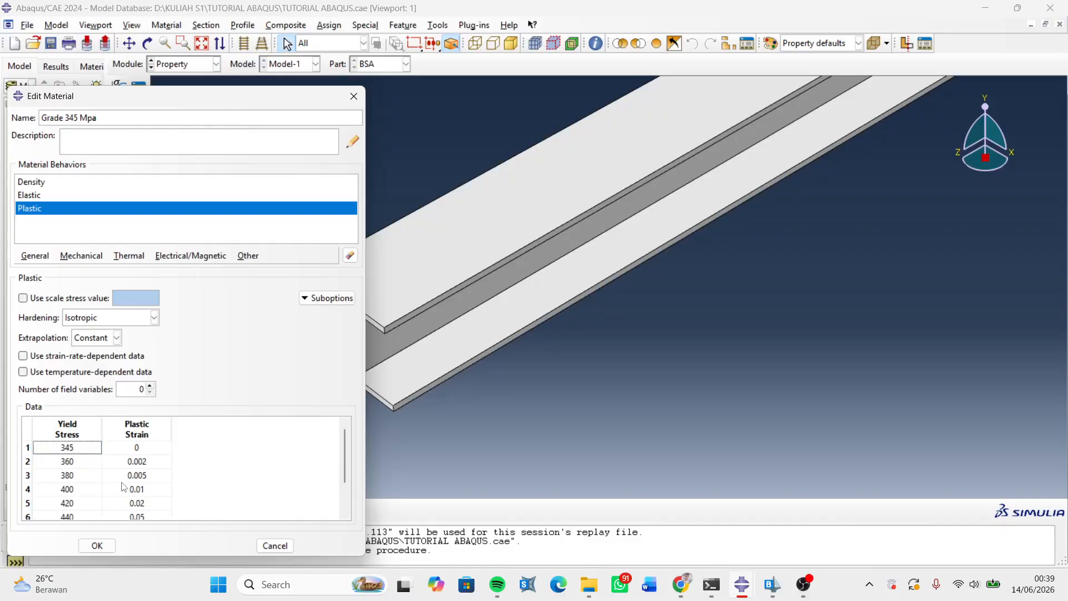
- Review the plastic data and density of the Grade 345 Mpa material and save the material definition
{"action": "scroll", "coordinate": [108, 473], "scroll_direction": "down", "scroll_amount": 1}
{"action": "scroll", "coordinate": [109, 473], "scroll_direction": "up", "scroll_amount": 1}
{"action": "scroll", "coordinate": [134, 470], "scroll_direction": "down", "scroll_amount": 1}
{"action": "scroll", "coordinate": [134, 470], "scroll_direction": "up", "scroll_amount": 1}
{"action": "scroll", "coordinate": [140, 462], "scroll_direction": "down", "scroll_amount": 2}
{"action": "scroll", "coordinate": [140, 460], "scroll_direction": "up", "scroll_amount": 2}
{"action": "scroll", "coordinate": [139, 464], "scroll_direction": "down", "scroll_amount": 2}
{"action": "scroll", "coordinate": [139, 464], "scroll_direction": "up", "scroll_amount": 2}
{"action": "left_click", "coordinate": [33, 182]}
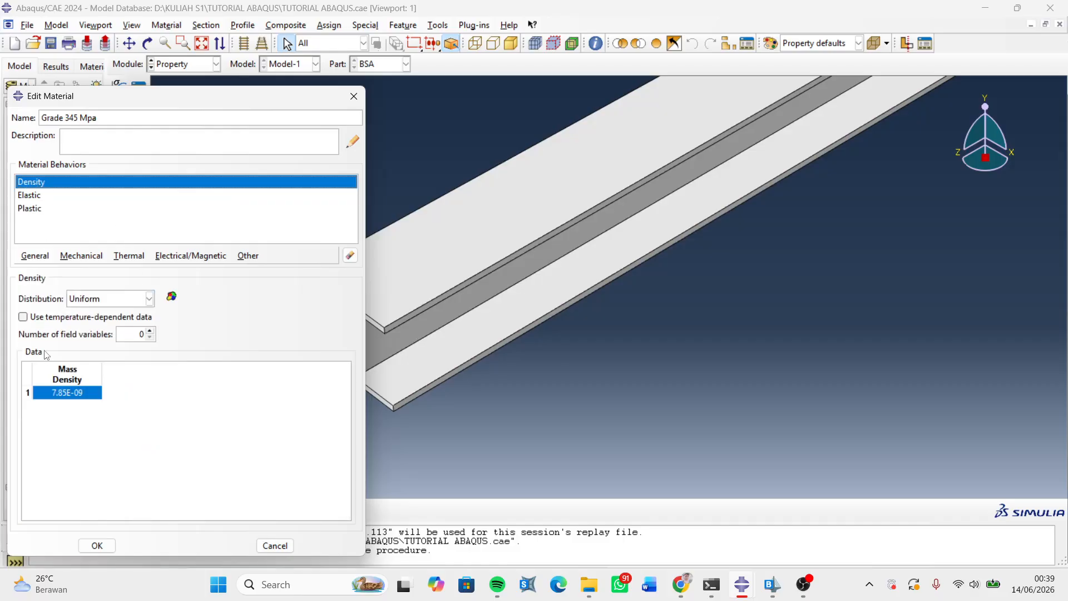
{"action": "left_click", "coordinate": [96, 545]}
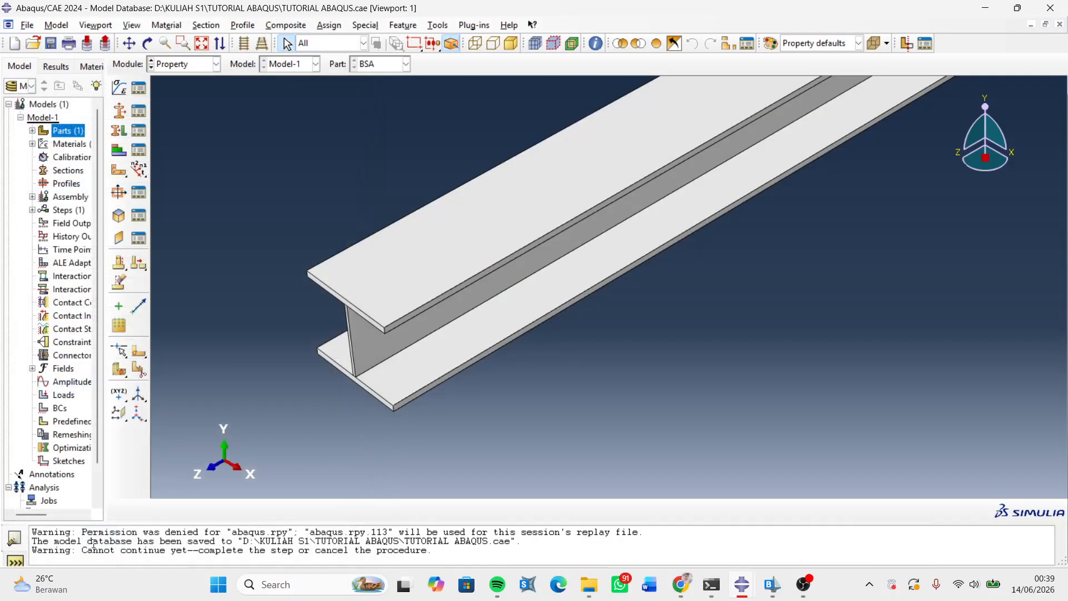
- Create a solid homogeneous section named "BAJA GRADE 345" that uses the Grade 345 Mpa material
{"action": "left_click", "coordinate": [119, 111]}
{"action": "left_click", "coordinate": [86, 139]}
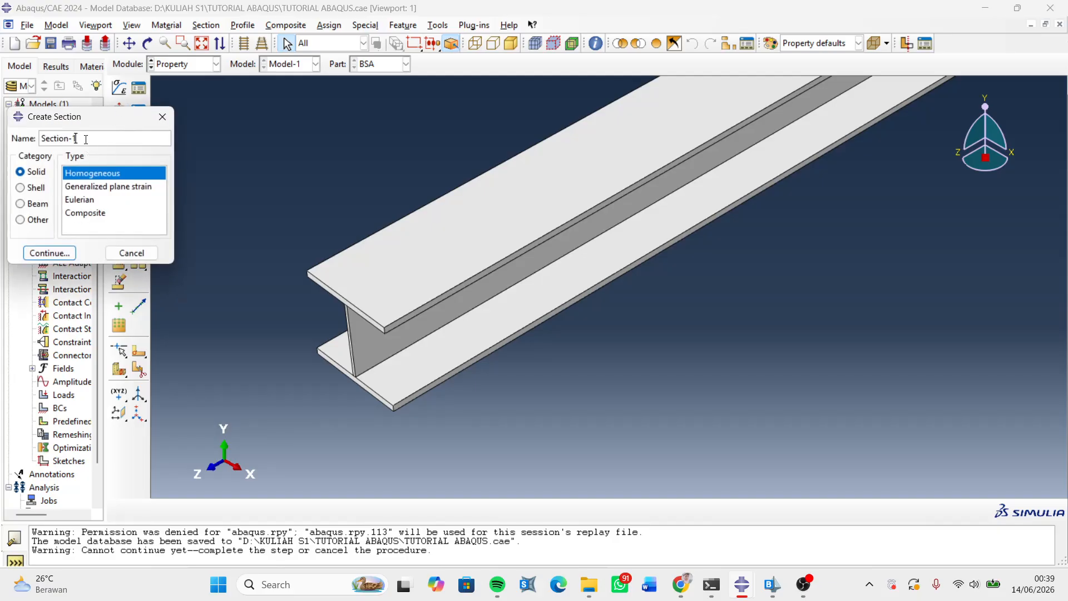
{"action": "left_click_drag", "start_coordinate": [78, 138], "coordinate": [39, 139]}
{"action": "type", "text": "BAJA GRADE 345"}
{"action": "left_click", "coordinate": [48, 256]}
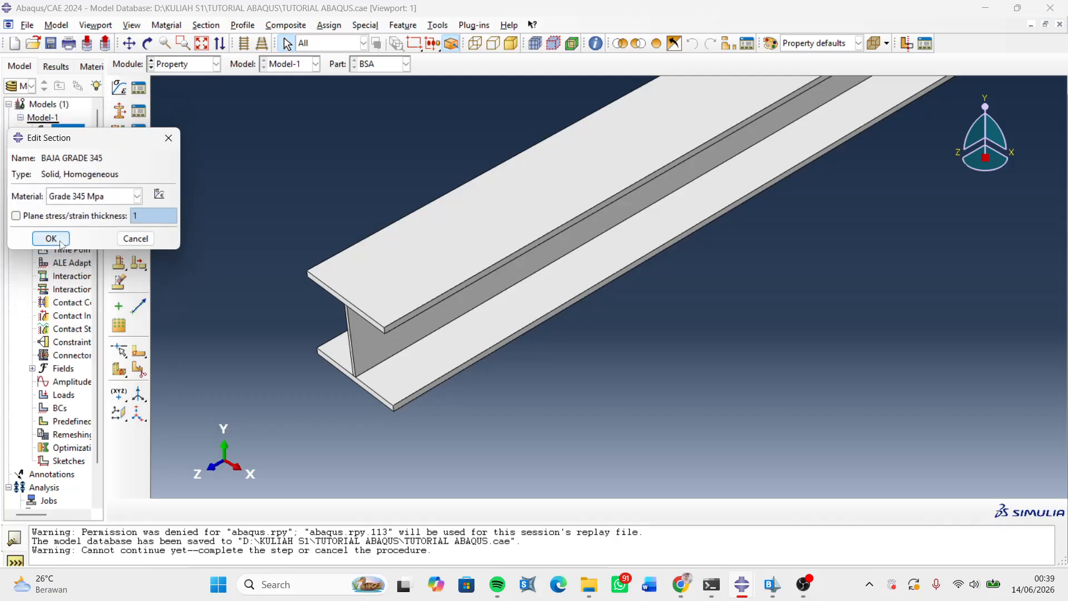
{"action": "left_click", "coordinate": [81, 199]}
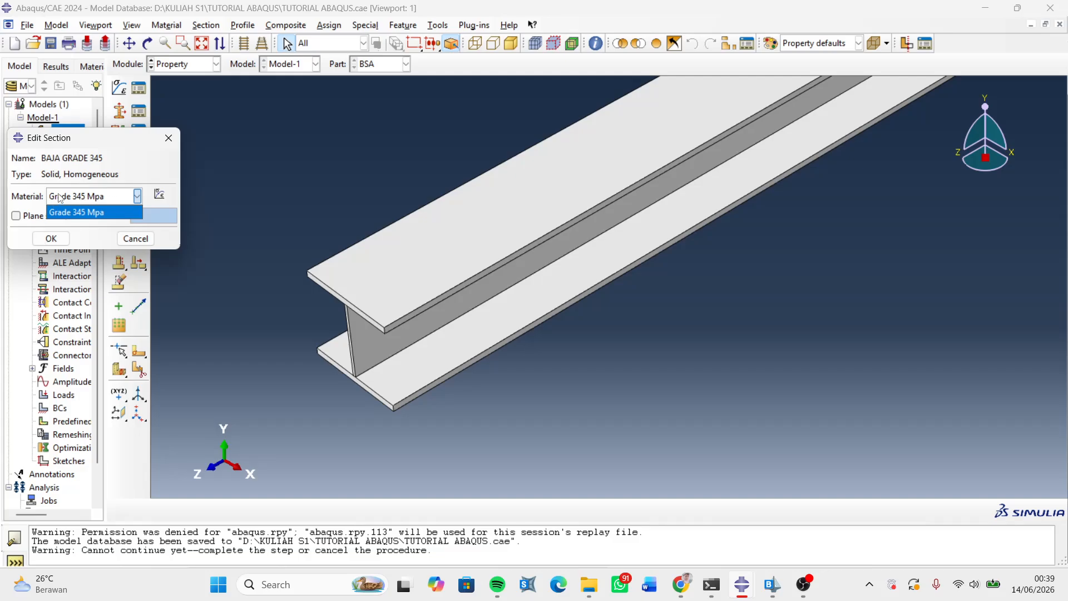
{"action": "left_click", "coordinate": [115, 215]}
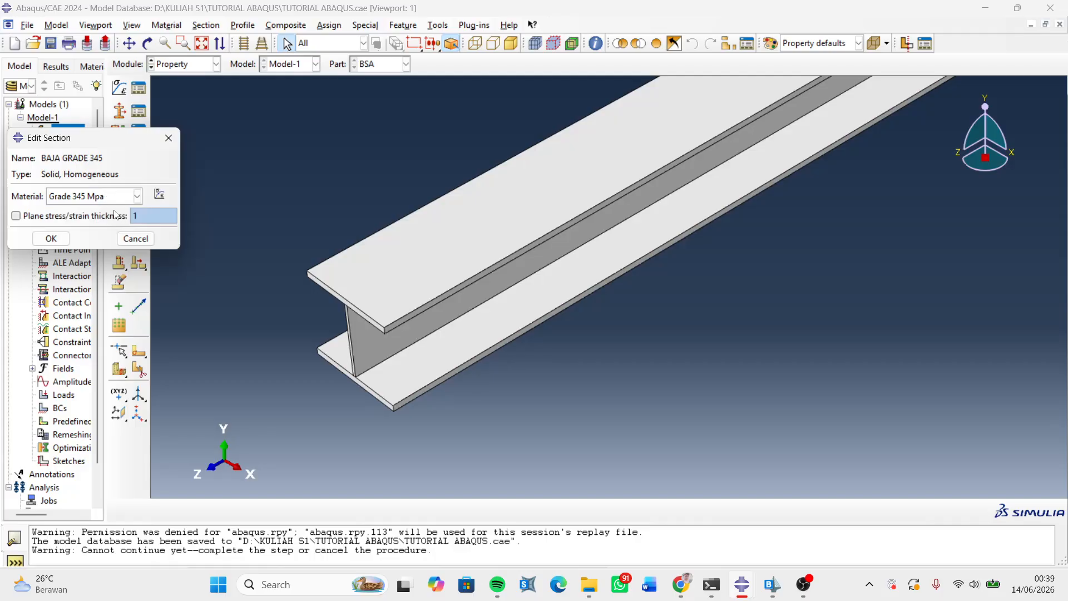
{"action": "left_click", "coordinate": [51, 239]}
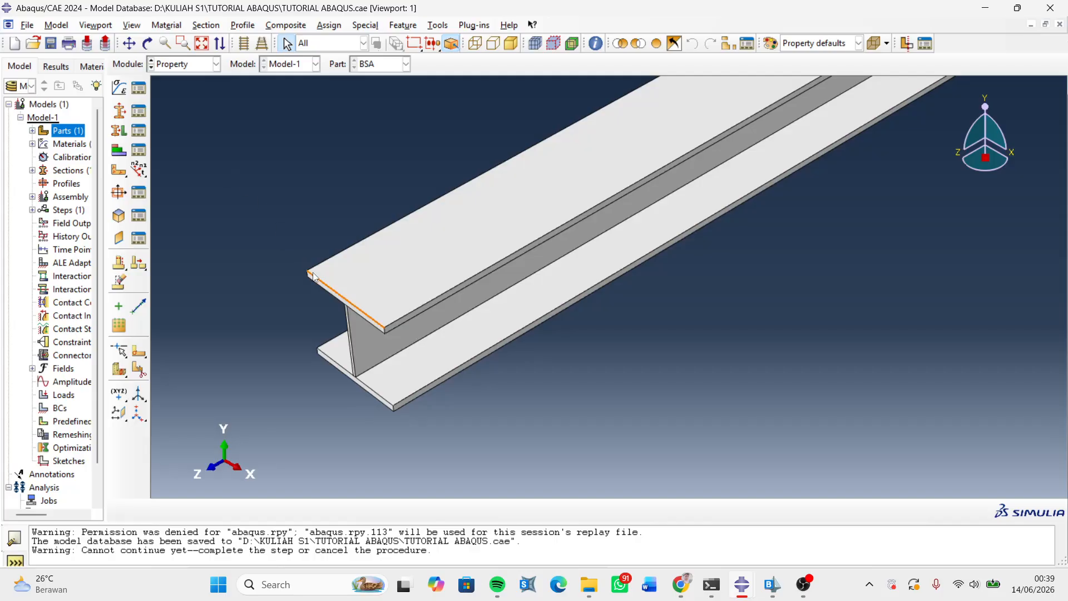
- Assign the BAJA GRADE 345 section to the entire BSA member without creating a set
{"action": "left_click", "coordinate": [118, 134]}
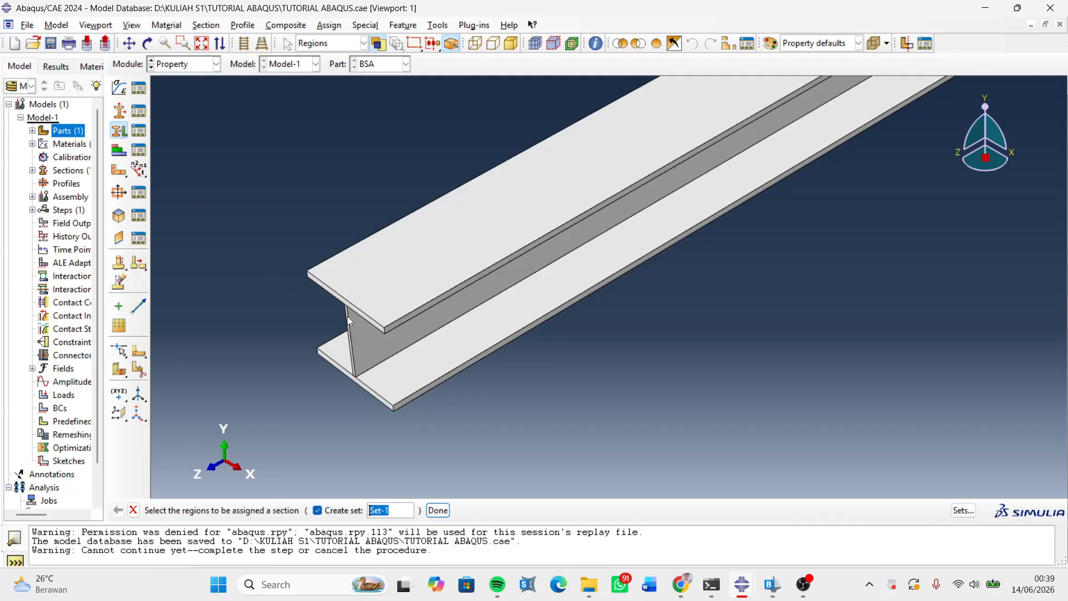
{"action": "left_click_drag", "start_coordinate": [482, 448], "coordinate": [284, 161]}
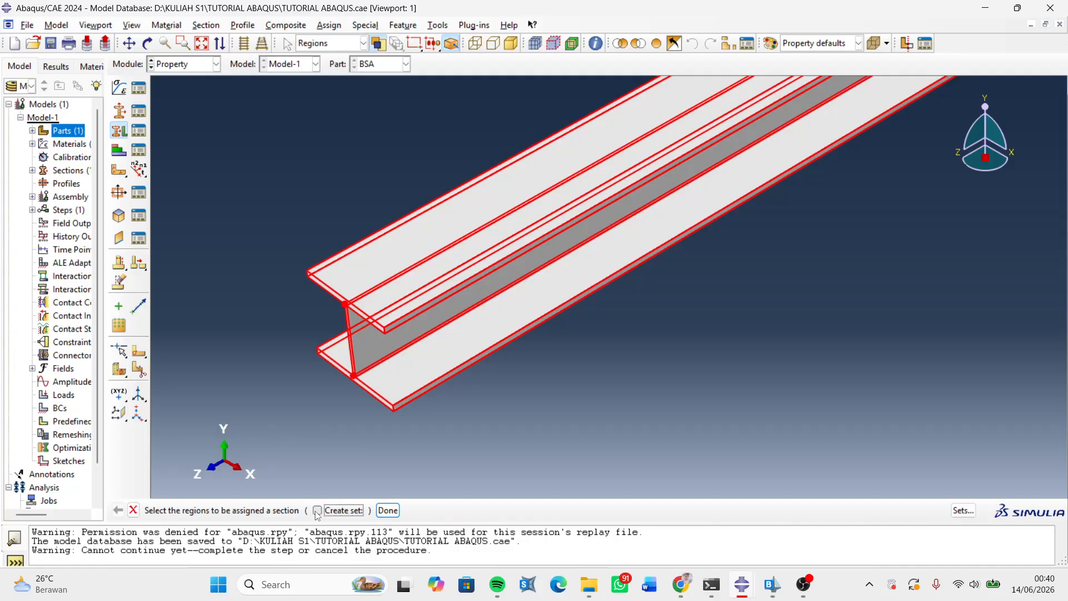
{"action": "left_click", "coordinate": [438, 510]}
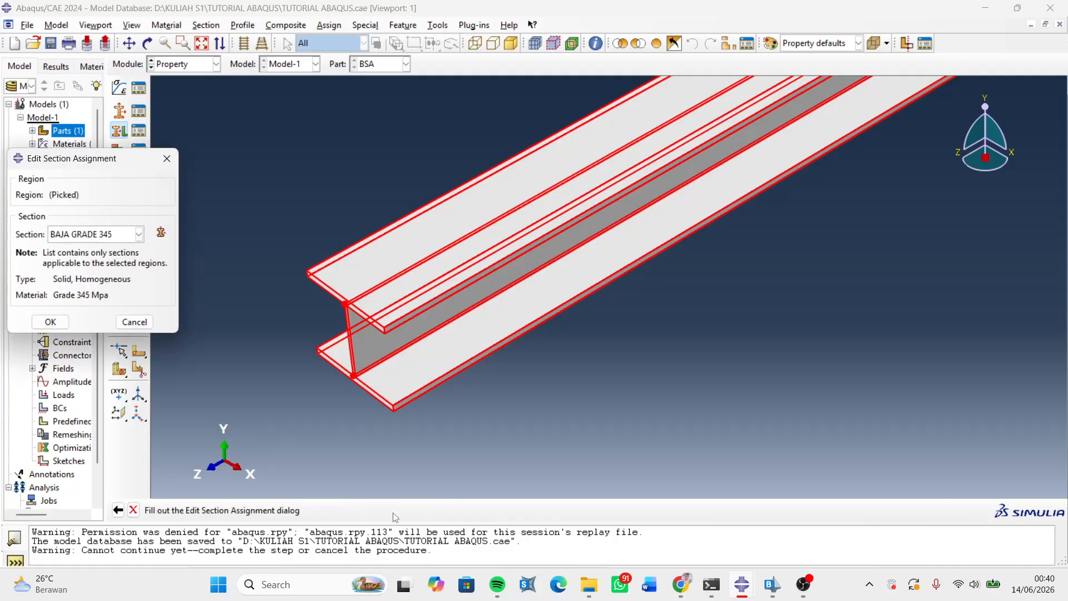
{"action": "left_click", "coordinate": [92, 235]}
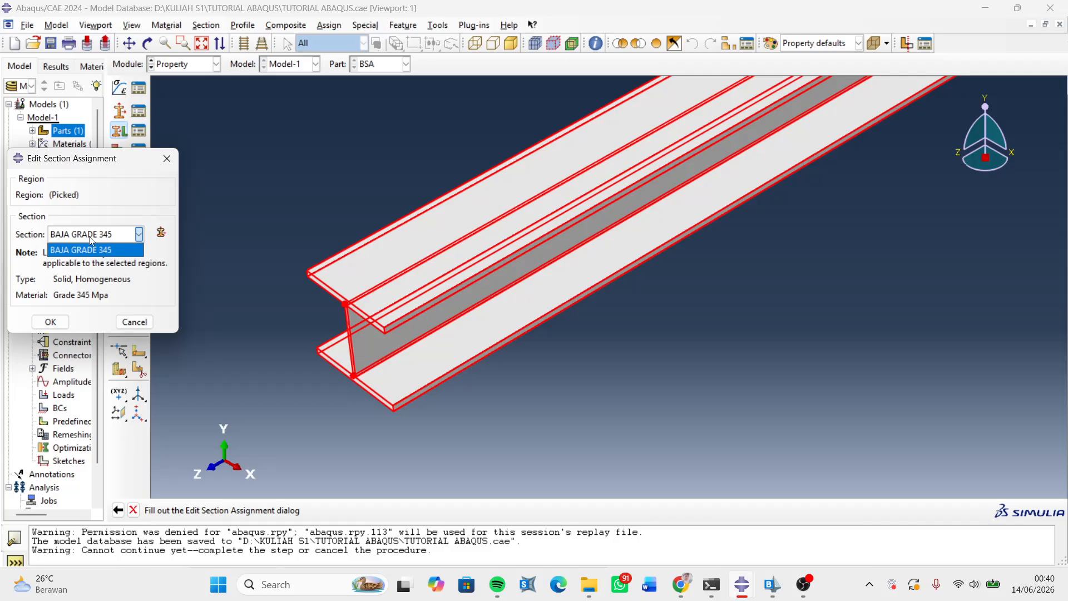
{"action": "left_click", "coordinate": [92, 250]}
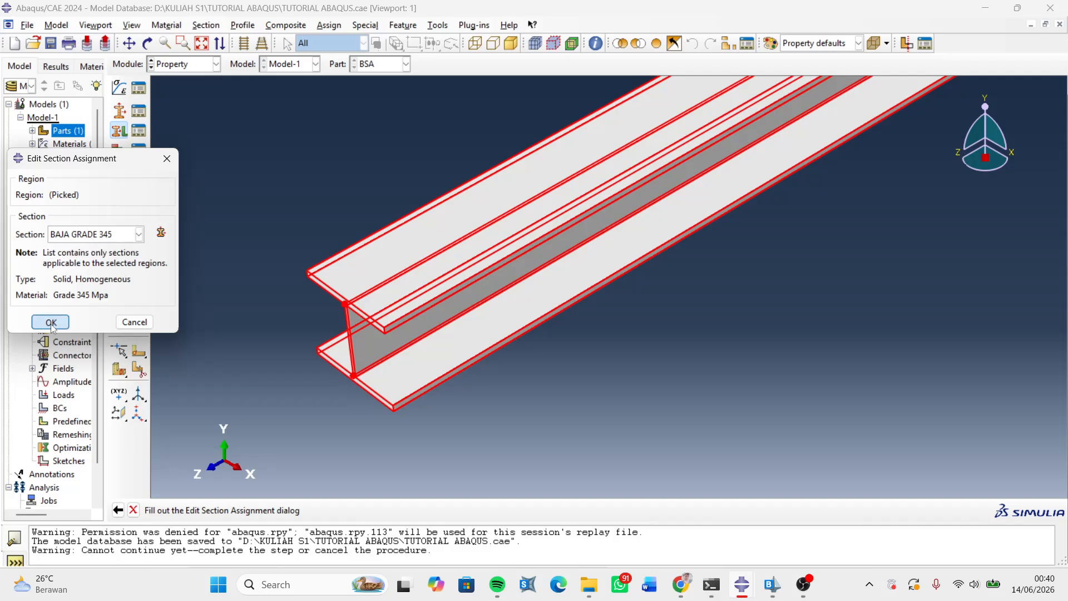
{"action": "left_click", "coordinate": [50, 322]}
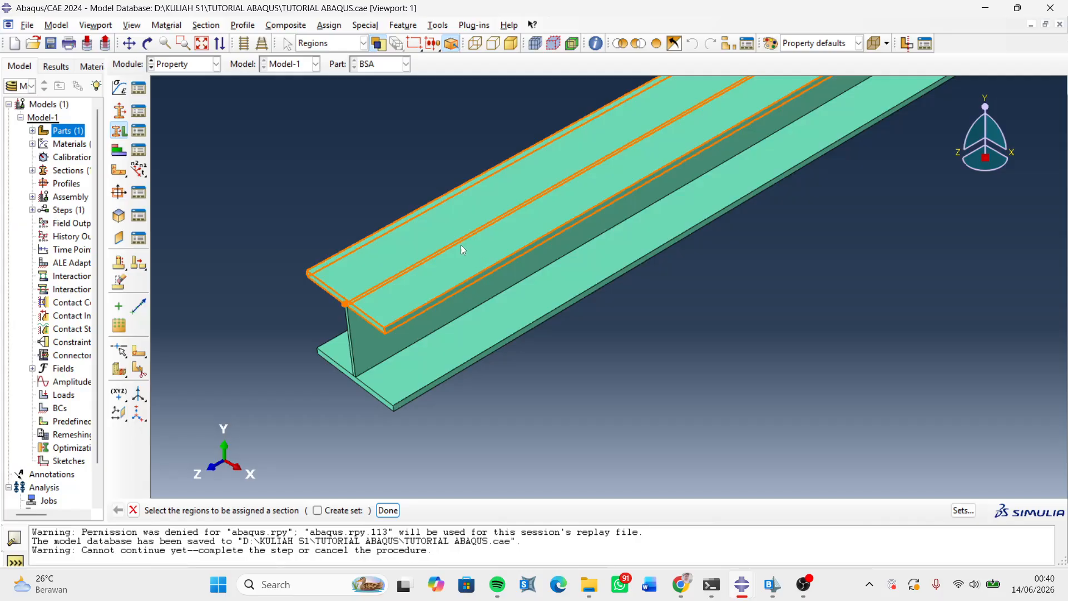
- Switch to the Assembly module
{"action": "left_click", "coordinate": [174, 69]}
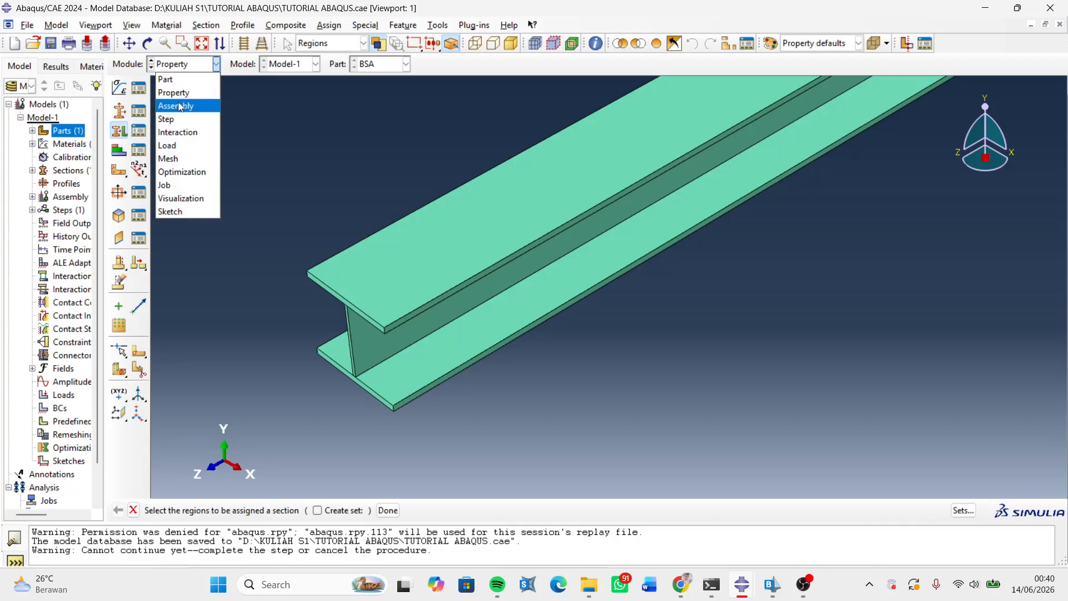
{"action": "left_click", "coordinate": [181, 103]}
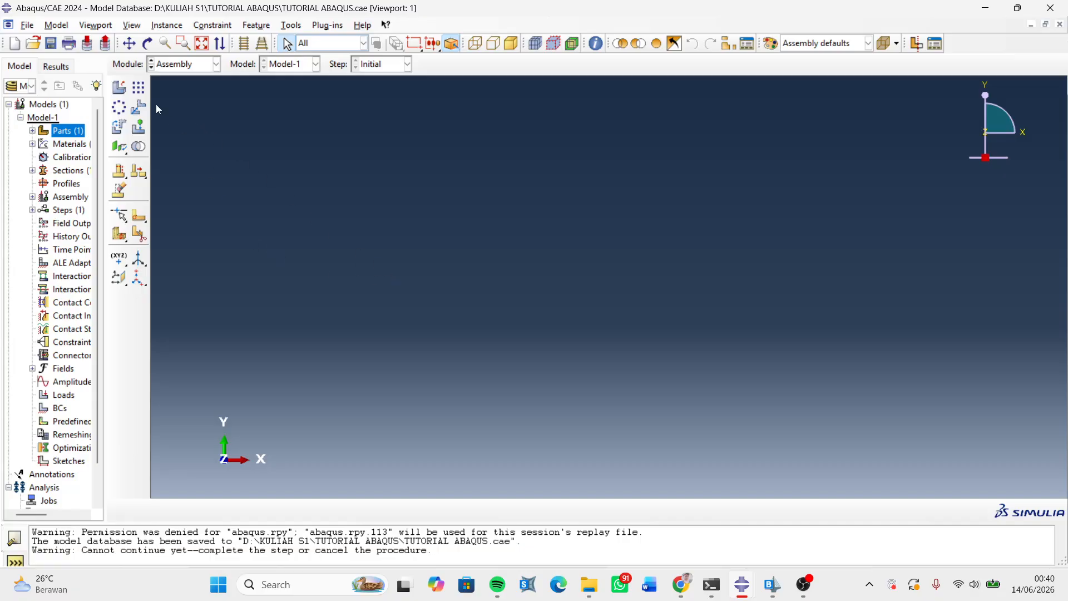
- Create a dependent instance of the BSA part in the assembly with automatic naming
{"action": "left_click", "coordinate": [120, 90]}
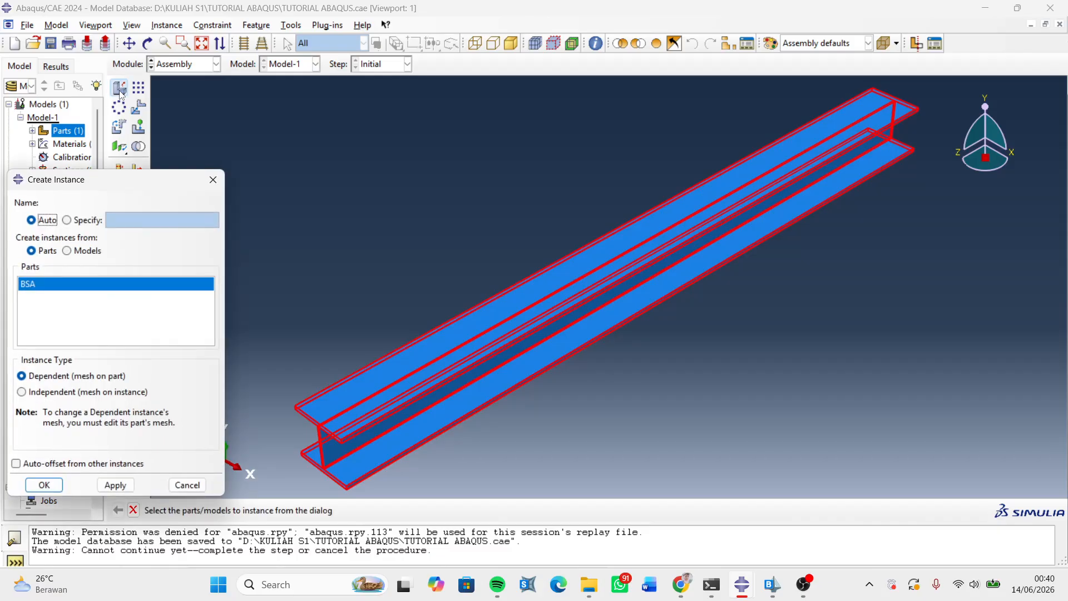
{"action": "left_click", "coordinate": [71, 284]}
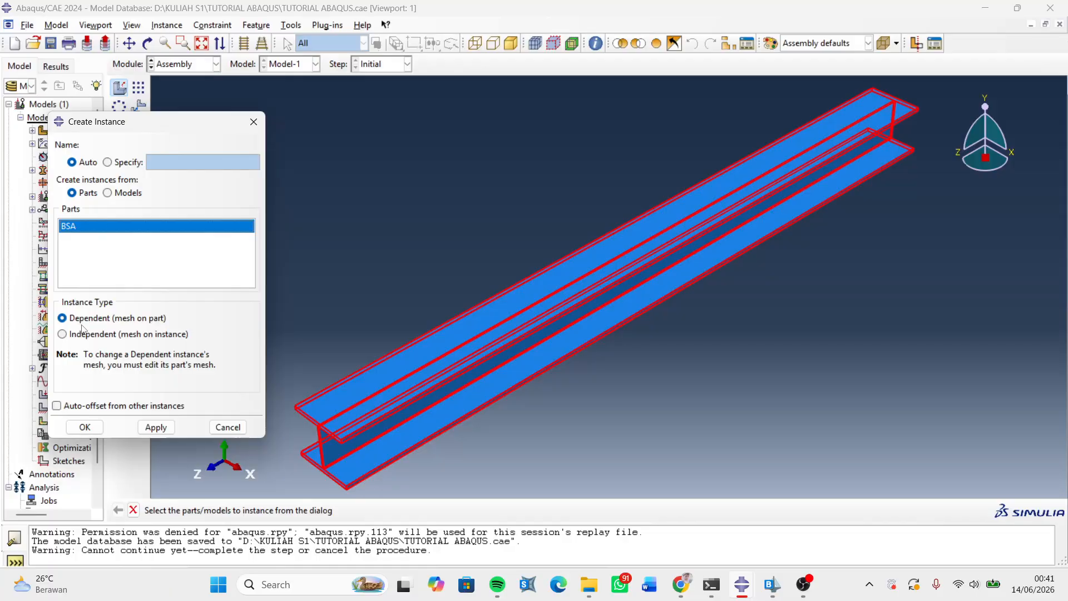
{"action": "left_click", "coordinate": [84, 428]}
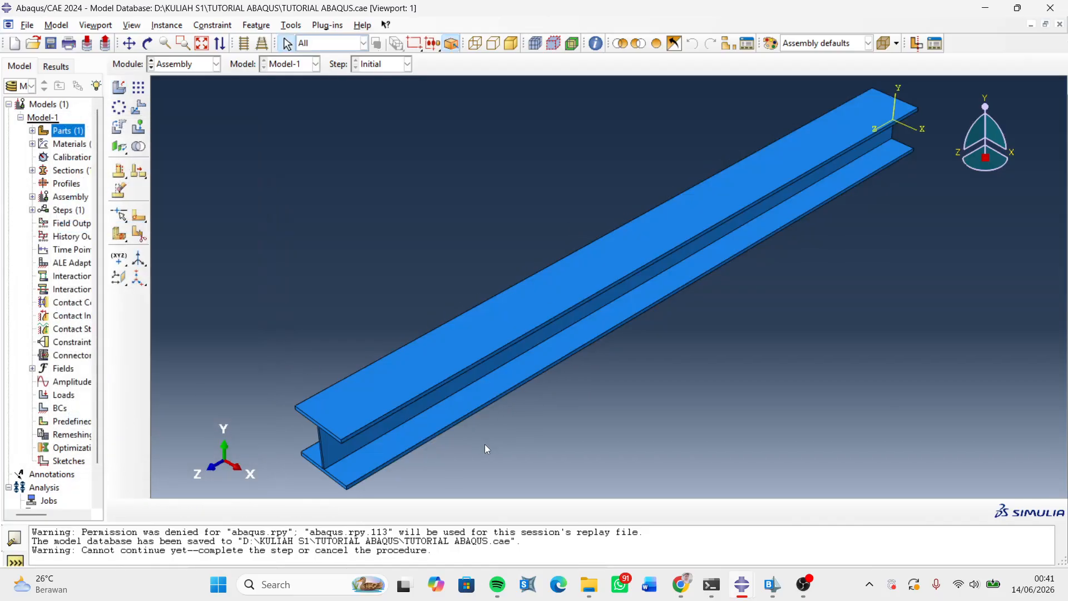
{"action": "scroll", "coordinate": [483, 445], "scroll_direction": "up", "scroll_amount": 4}
{"action": "scroll", "coordinate": [467, 239], "scroll_direction": "up", "scroll_amount": 3}
{"action": "scroll", "coordinate": [448, 439], "scroll_direction": "down", "scroll_amount": 4}
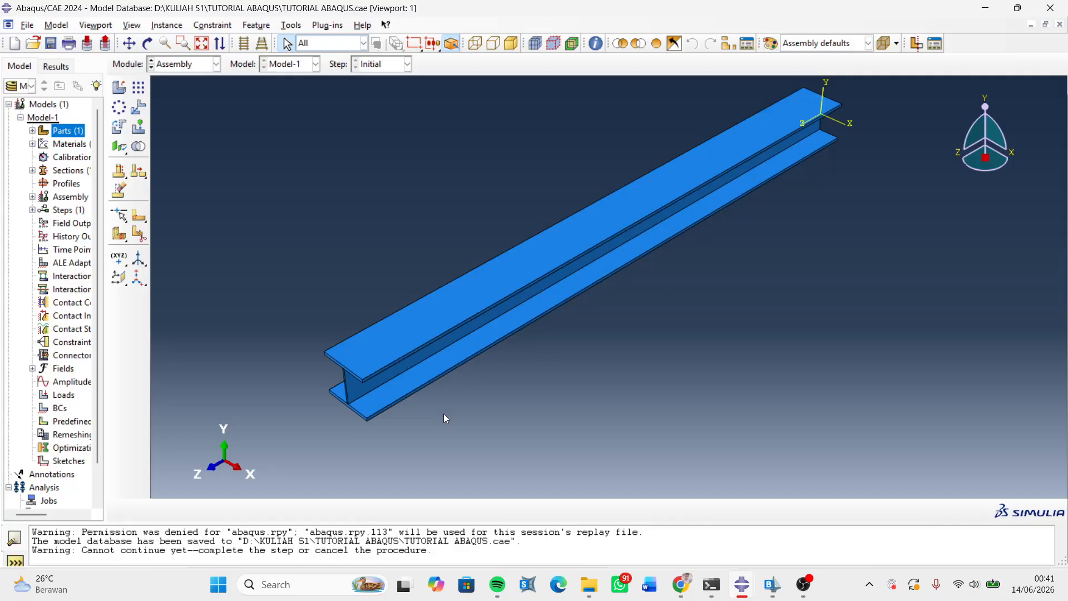
{"action": "scroll", "coordinate": [443, 418], "scroll_direction": "down", "scroll_amount": 1}
{"action": "scroll", "coordinate": [283, 398], "scroll_direction": "down", "scroll_amount": 1}
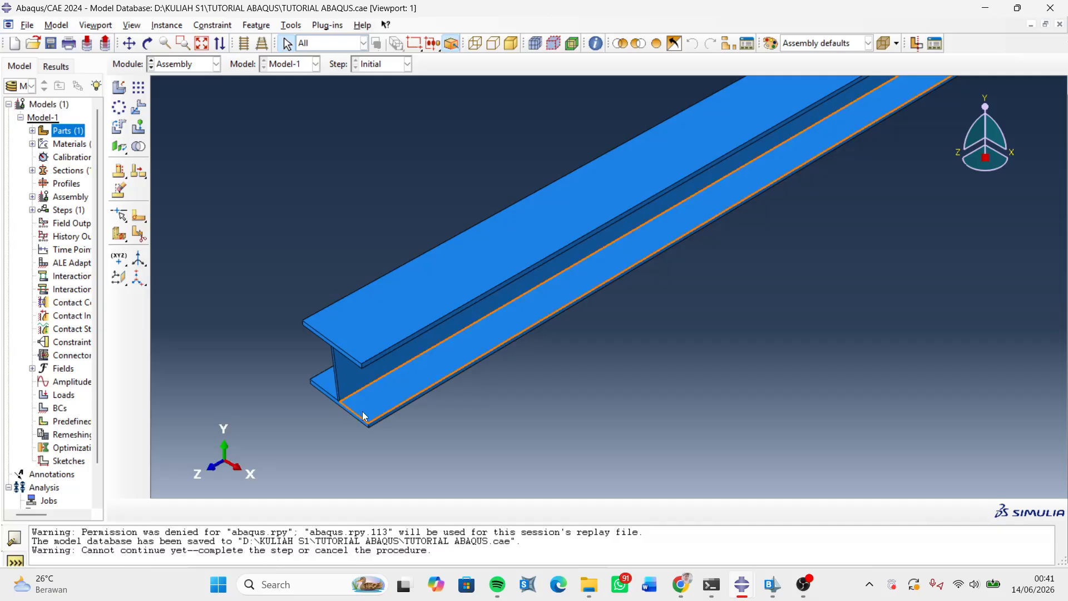
- In the Step module, create a Static, General step named "Loading step" after the Initial step and look through its settings
{"action": "left_click", "coordinate": [216, 64]}
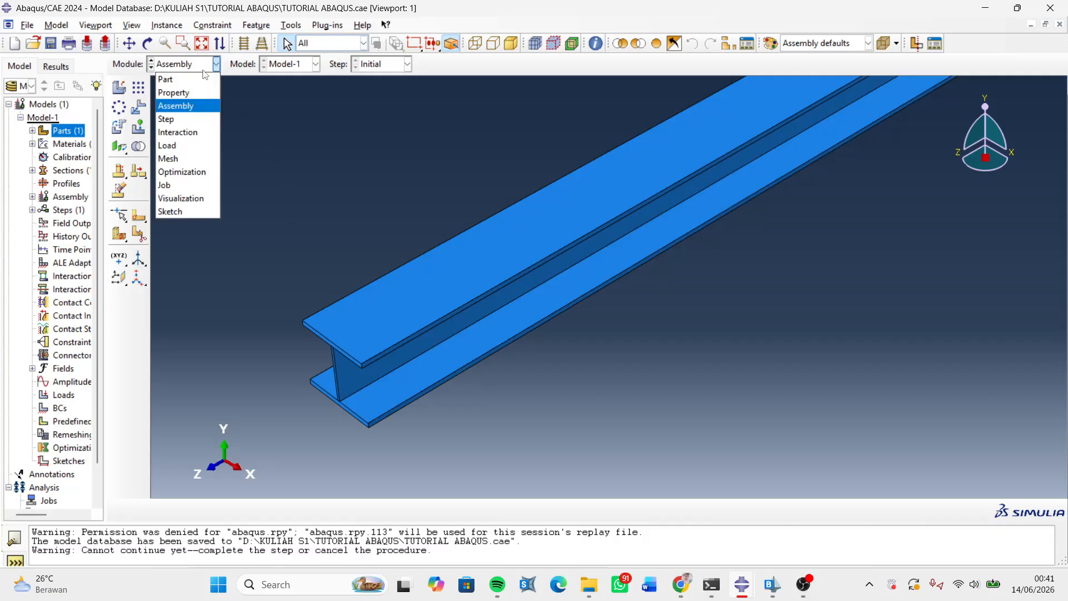
{"action": "left_click", "coordinate": [166, 124]}
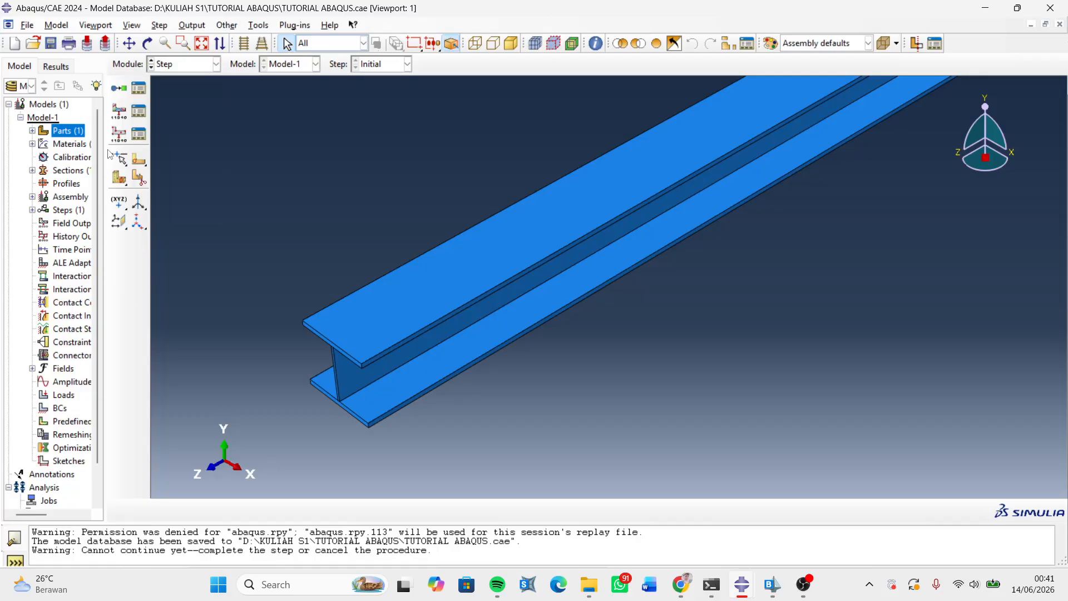
{"action": "left_click", "coordinate": [119, 88]}
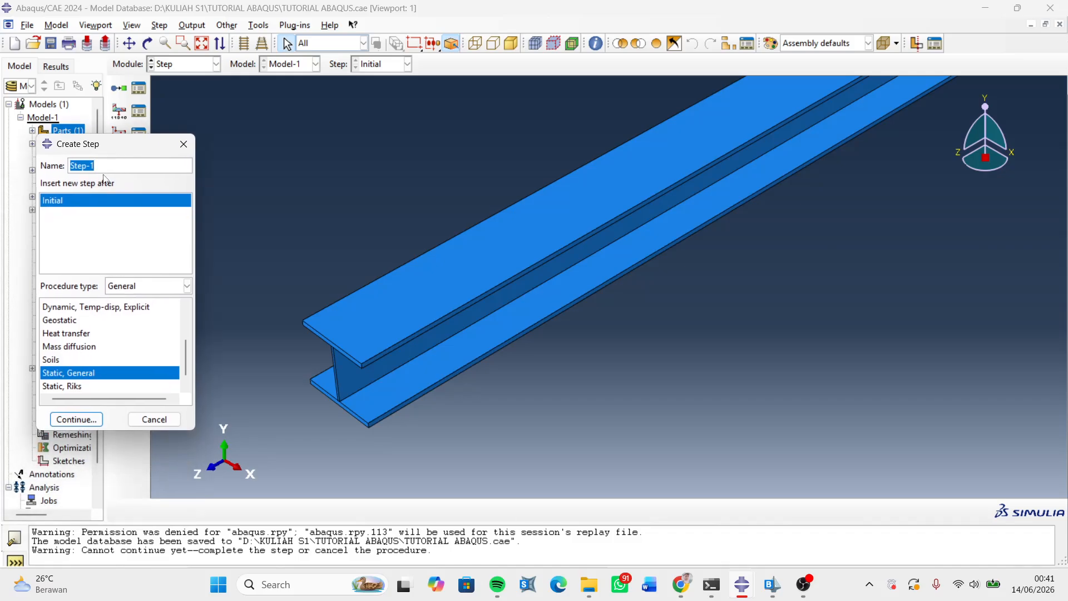
{"action": "left_click", "coordinate": [102, 167]}
{"action": "left_click_drag", "start_coordinate": [94, 166], "coordinate": [14, 167]}
{"action": "type", "text": "Loading step"}
{"action": "left_click_drag", "start_coordinate": [158, 146], "coordinate": [178, 110]}
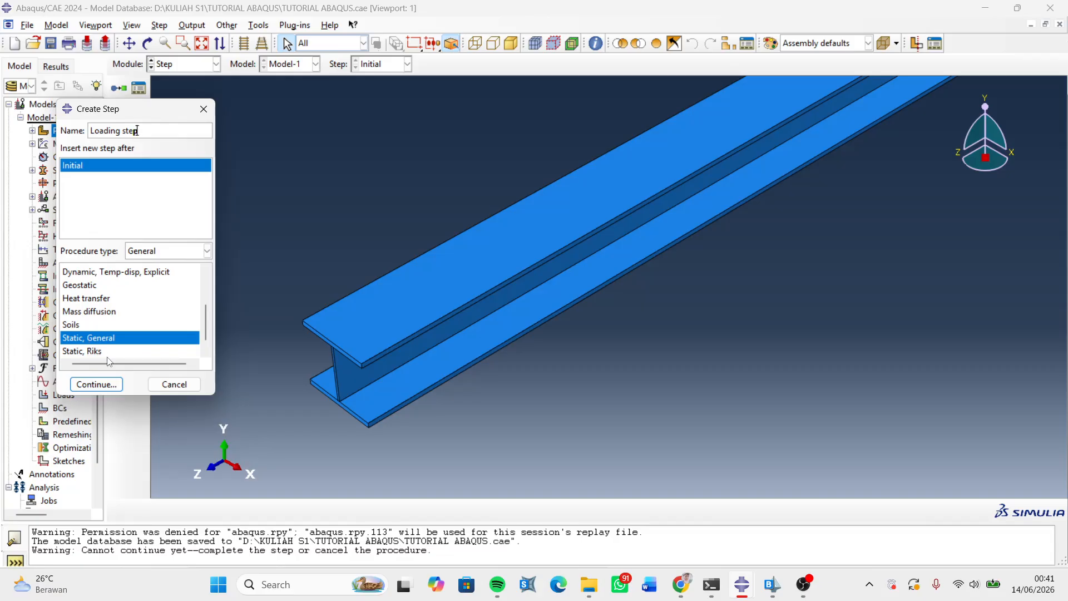
{"action": "left_click", "coordinate": [96, 384]}
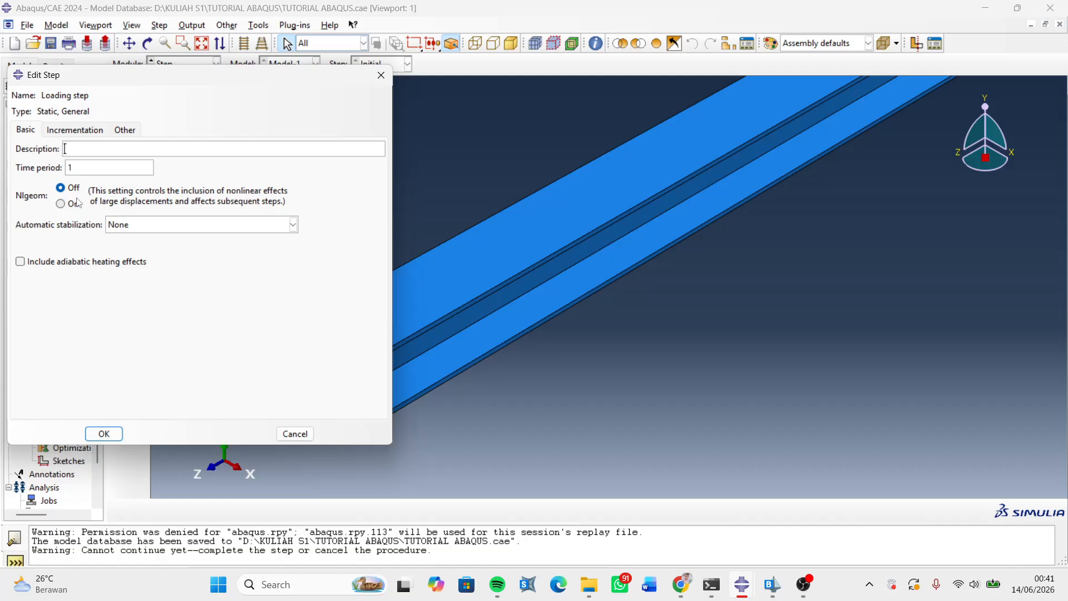
{"action": "left_click", "coordinate": [61, 133]}
{"action": "left_click", "coordinate": [126, 131]}
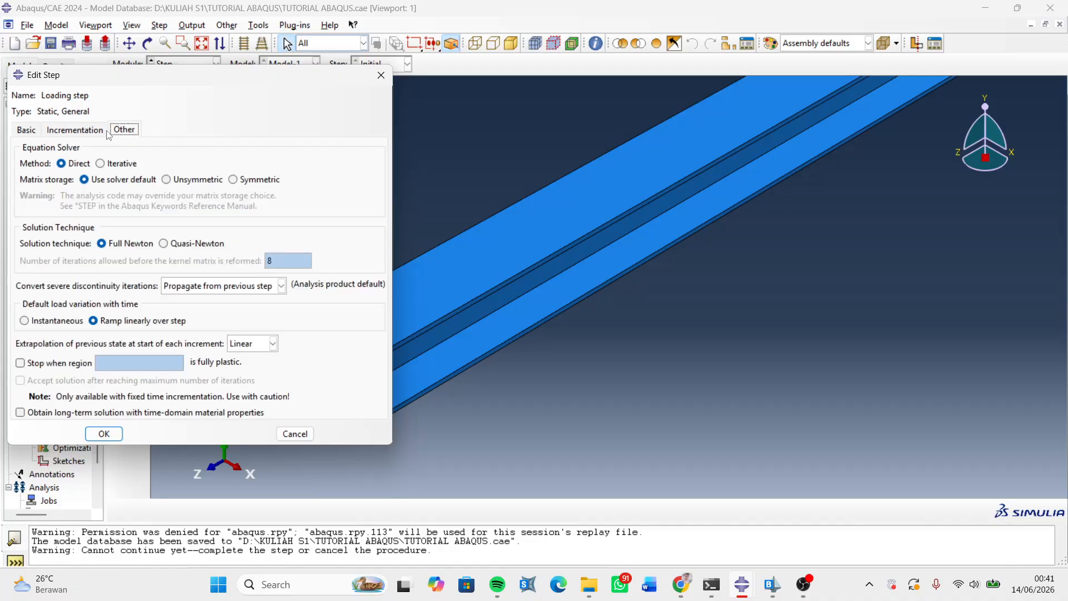
{"action": "left_click", "coordinate": [35, 131]}
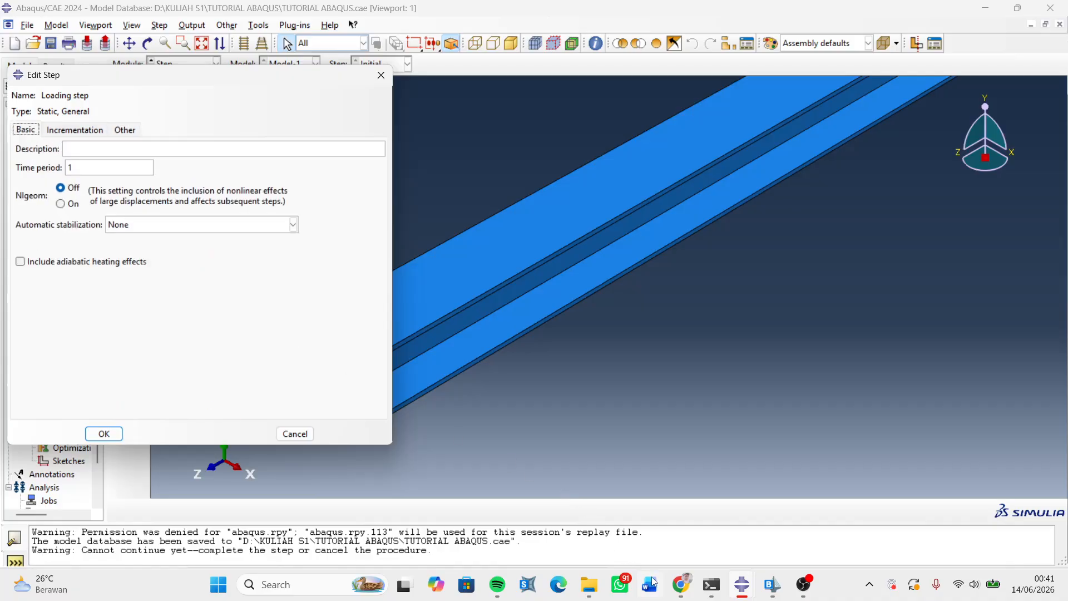
- Switch to the 103 normal reference model, close its Grade-345 material editor and material list, and go to the Step module
{"action": "mouse_move", "coordinate": [740, 586]}
{"action": "left_click", "coordinate": [817, 518]}
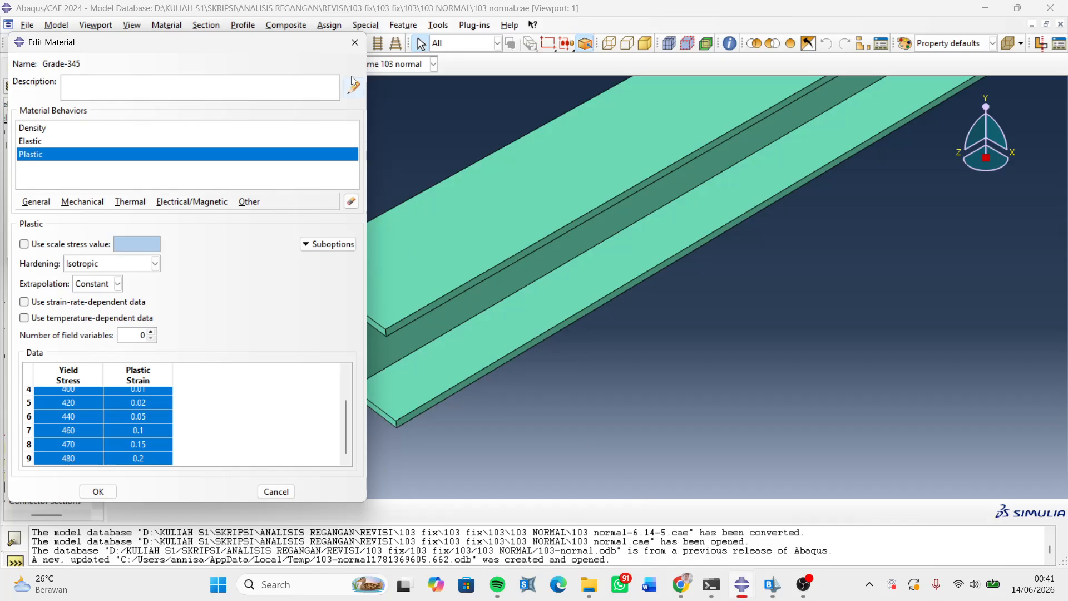
{"action": "left_click", "coordinate": [356, 42]}
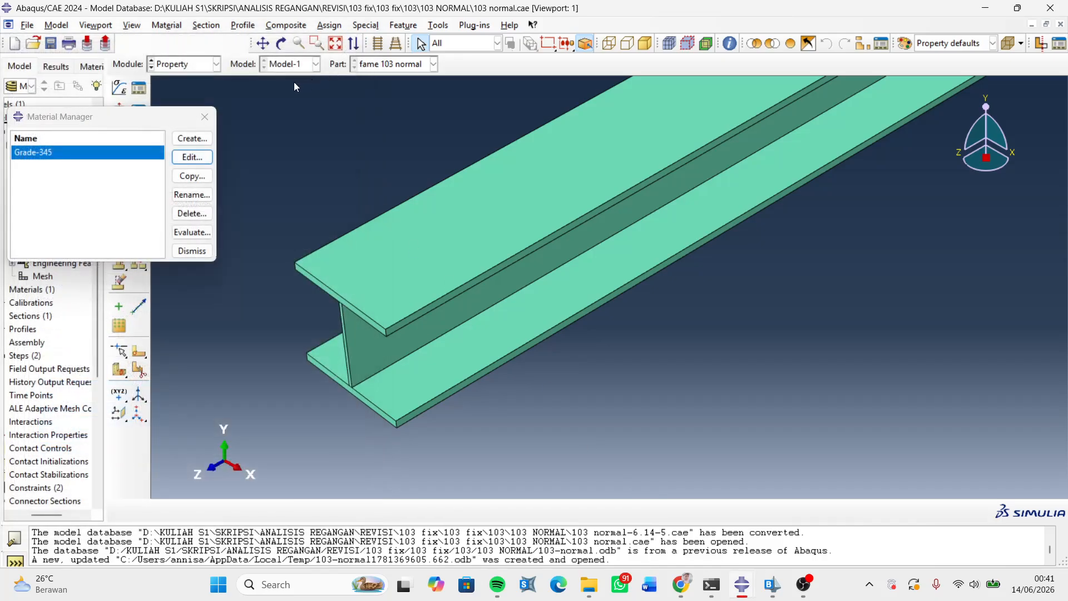
{"action": "left_click", "coordinate": [215, 109]}
{"action": "left_click", "coordinate": [216, 64]}
{"action": "left_click", "coordinate": [182, 119]}
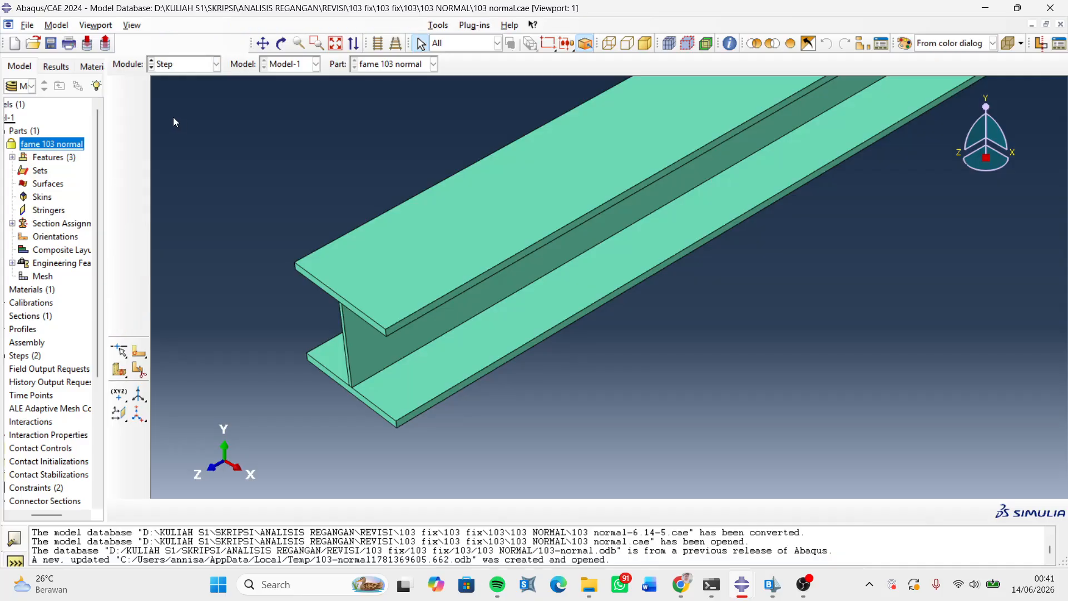
- Examine the basic and incrementation settings of the loading-step in the 103 normal reference model
{"action": "left_click", "coordinate": [139, 88]}
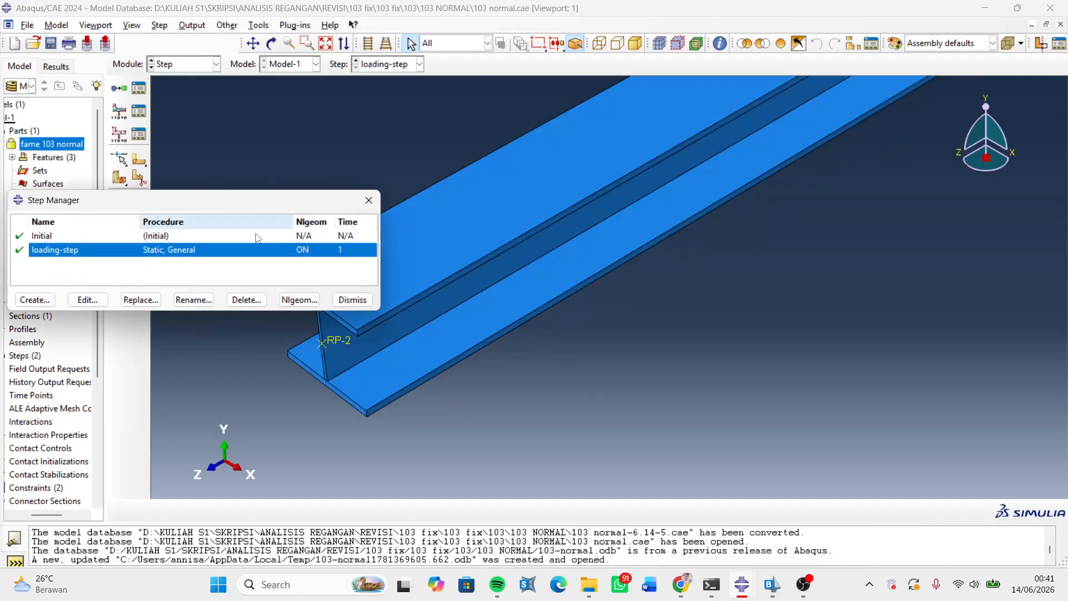
{"action": "left_click", "coordinate": [88, 300]}
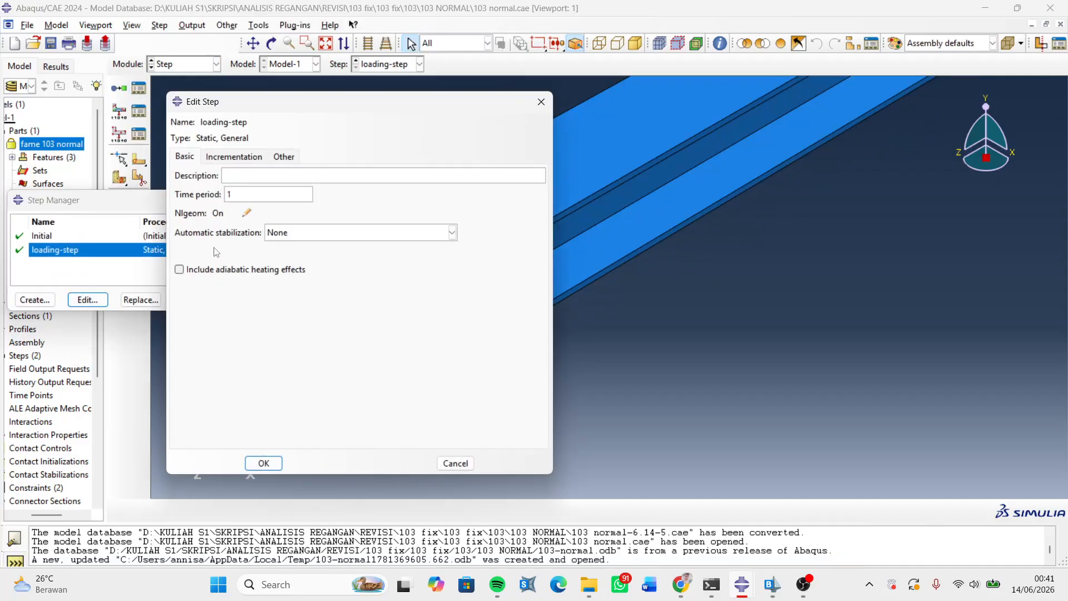
{"action": "left_click", "coordinate": [222, 160]}
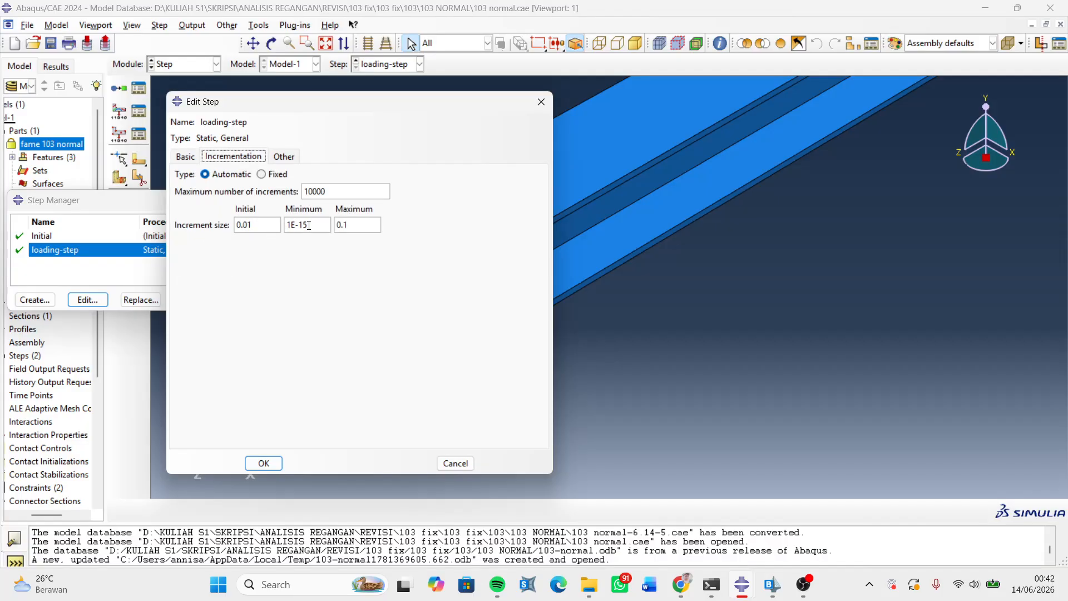
{"action": "left_click_drag", "start_coordinate": [309, 225], "coordinate": [288, 228]}
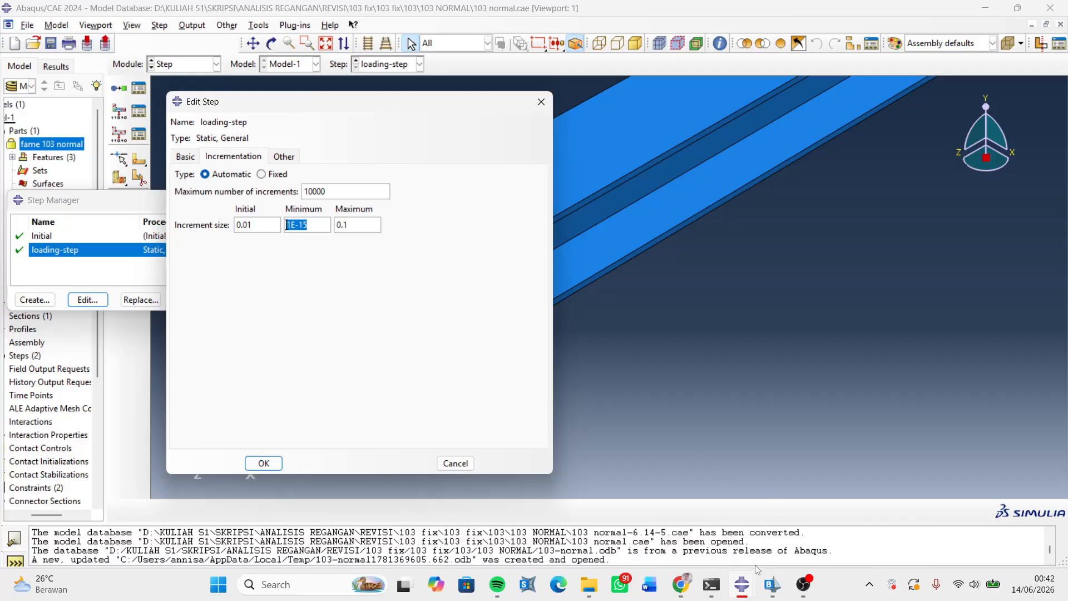
- Return to the TUTORIAL ABAQUS model, keep the step definition in progress, and turn Nlgeom on for the Loading step
{"action": "mouse_move", "coordinate": [751, 579]}
{"action": "left_click", "coordinate": [776, 529]}
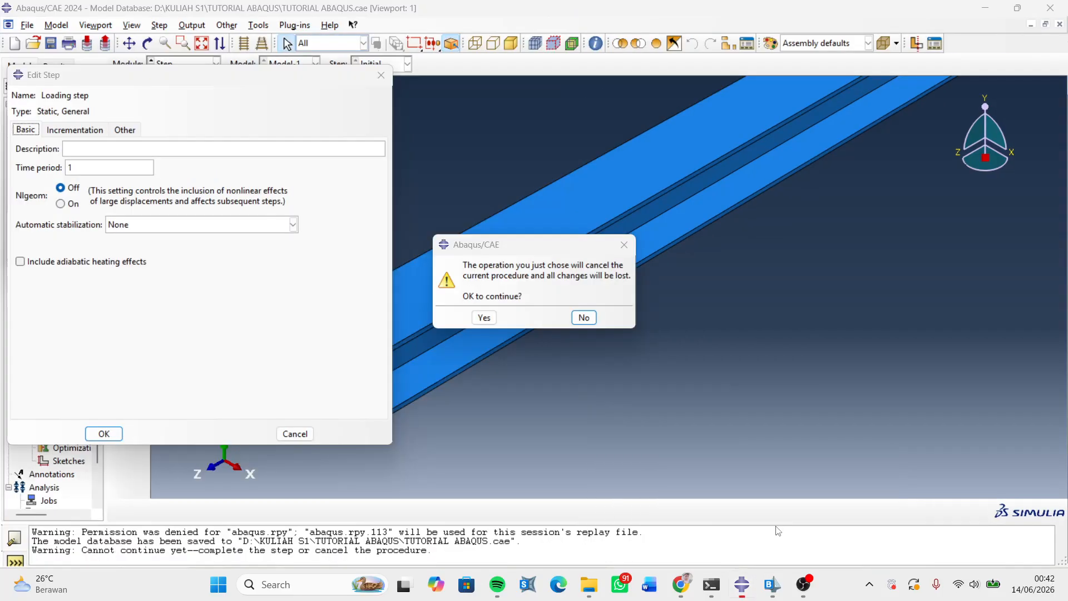
{"action": "left_click", "coordinate": [584, 317]}
{"action": "left_click", "coordinate": [63, 204]}
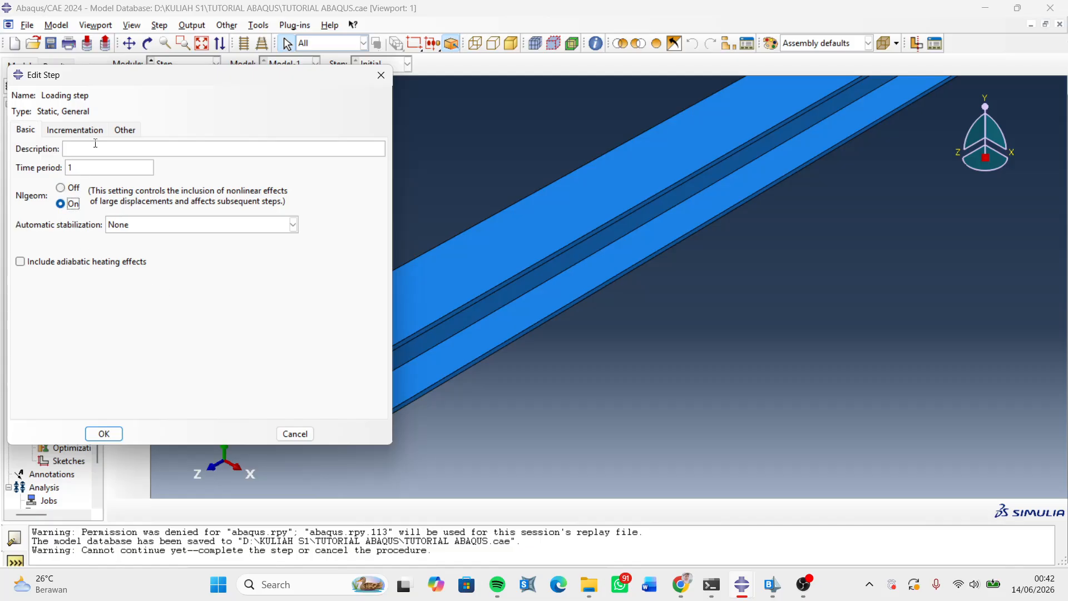
- Set the Loading step's initial increment size to 0.01 and its minimum increment size to 1E-15
{"action": "left_click", "coordinate": [74, 130]}
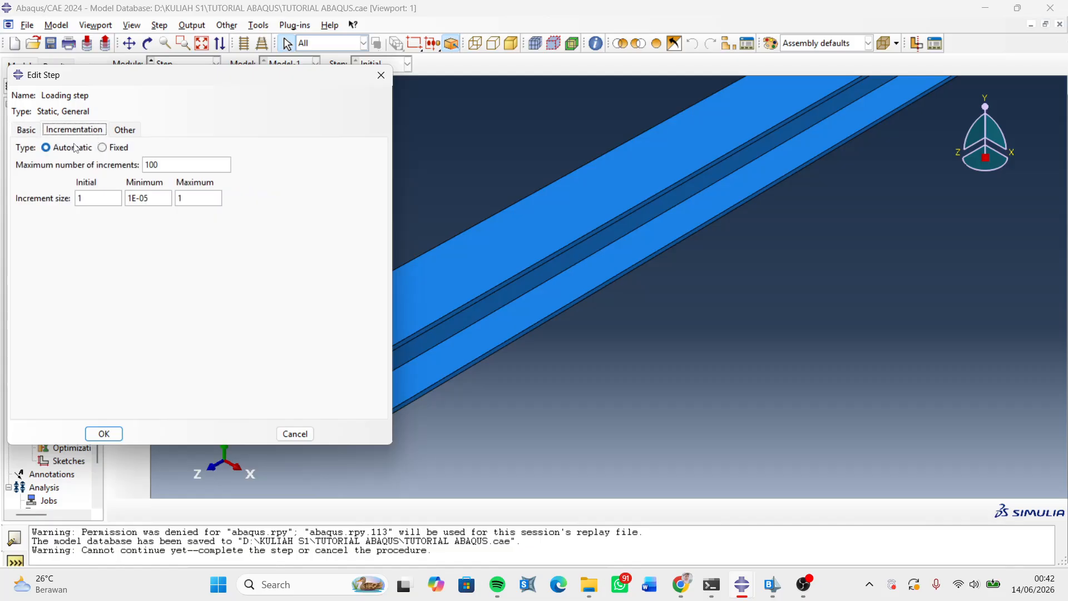
{"action": "double_click", "coordinate": [79, 198]}
{"action": "mouse_move", "coordinate": [741, 584]}
{"action": "type", "text": "0.01"}
{"action": "key", "text": "Tab"}
{"action": "type", "text": "1E-15"}
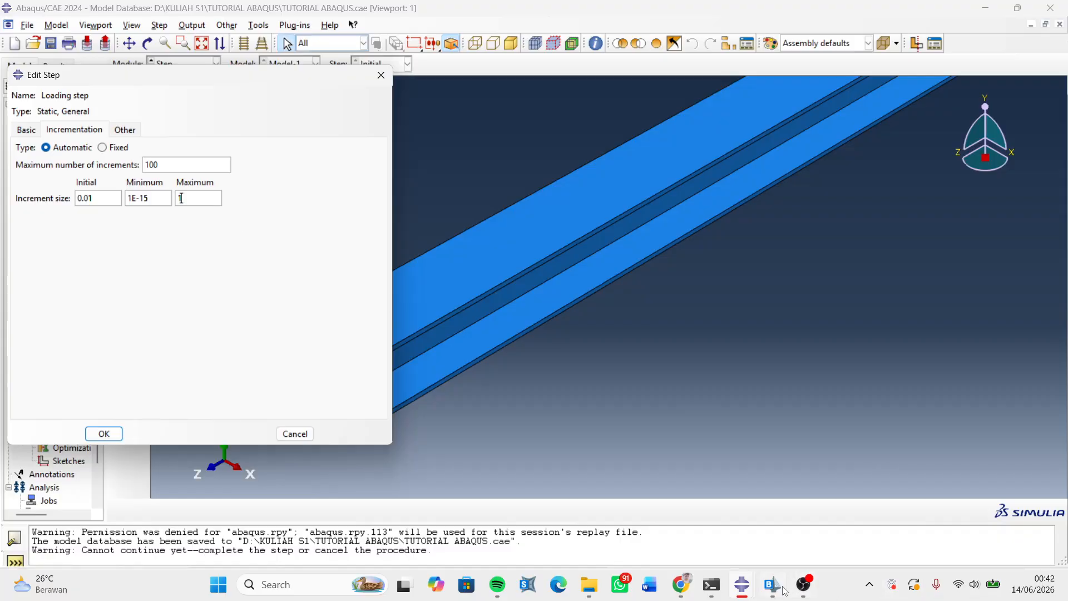
- Check the reference model's incrementation, set the Loading step's maximum increment size to 0.1, and save the step
{"action": "left_click", "coordinate": [784, 521]}
{"action": "left_click", "coordinate": [742, 585]}
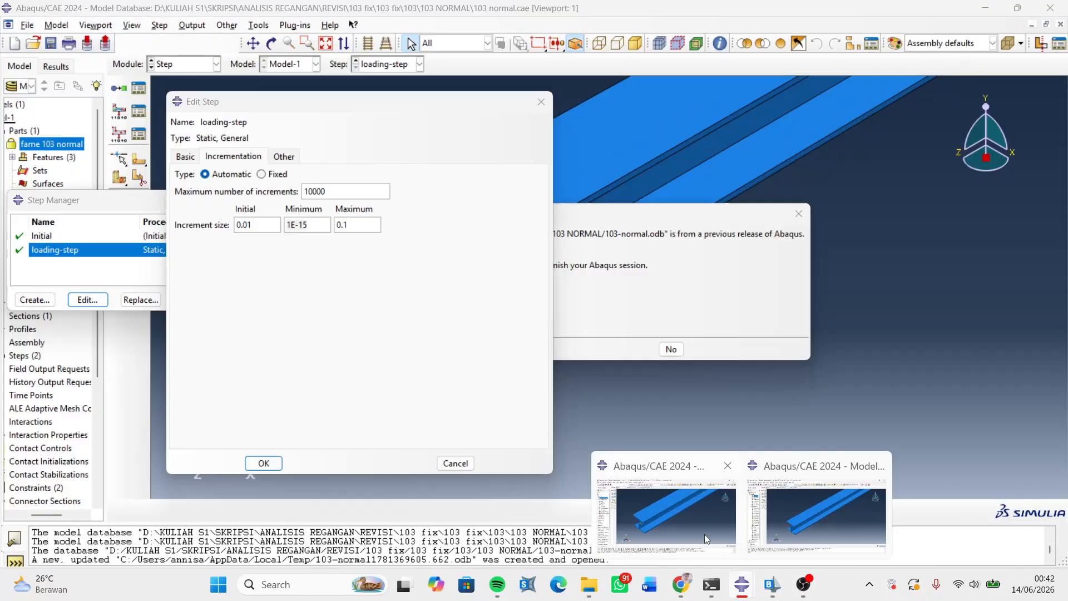
{"action": "left_click", "coordinate": [705, 538]}
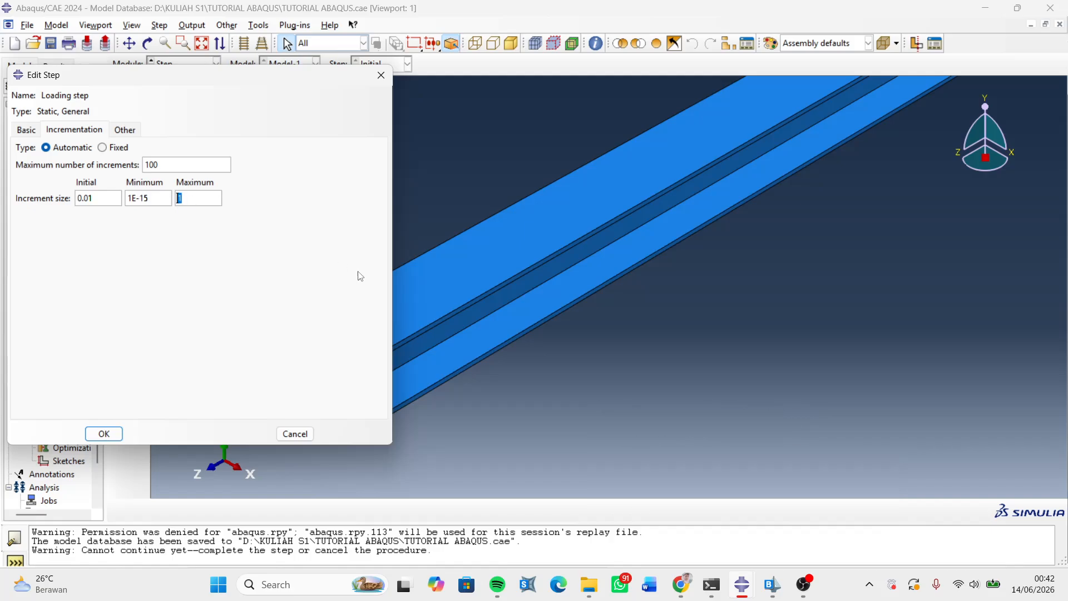
{"action": "type", "text": "0.1"}
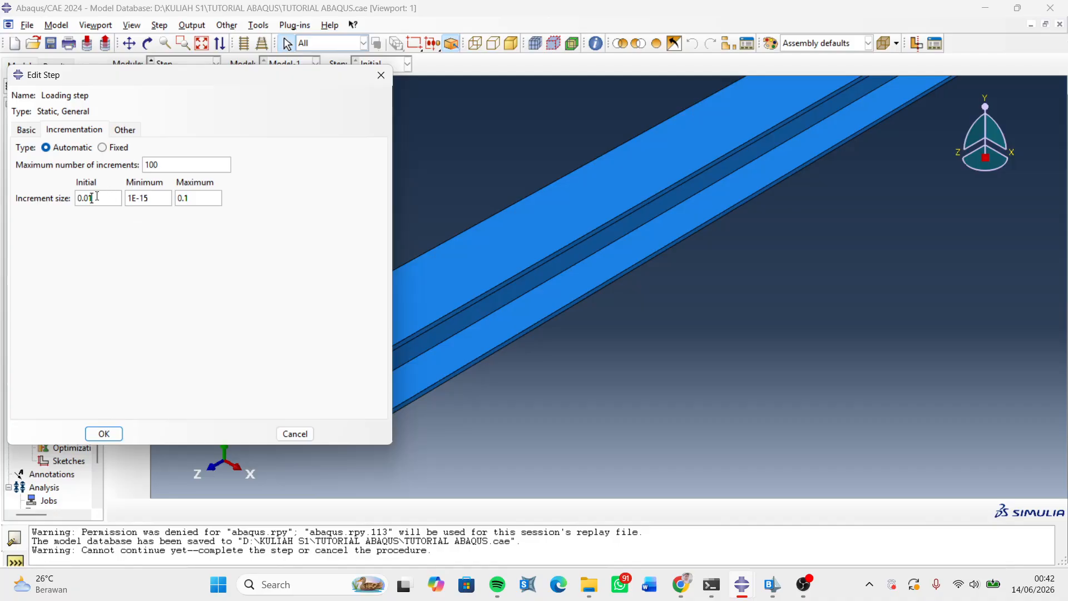
{"action": "double_click", "coordinate": [201, 200]}
{"action": "left_click", "coordinate": [199, 201]}
{"action": "left_click", "coordinate": [109, 434]}
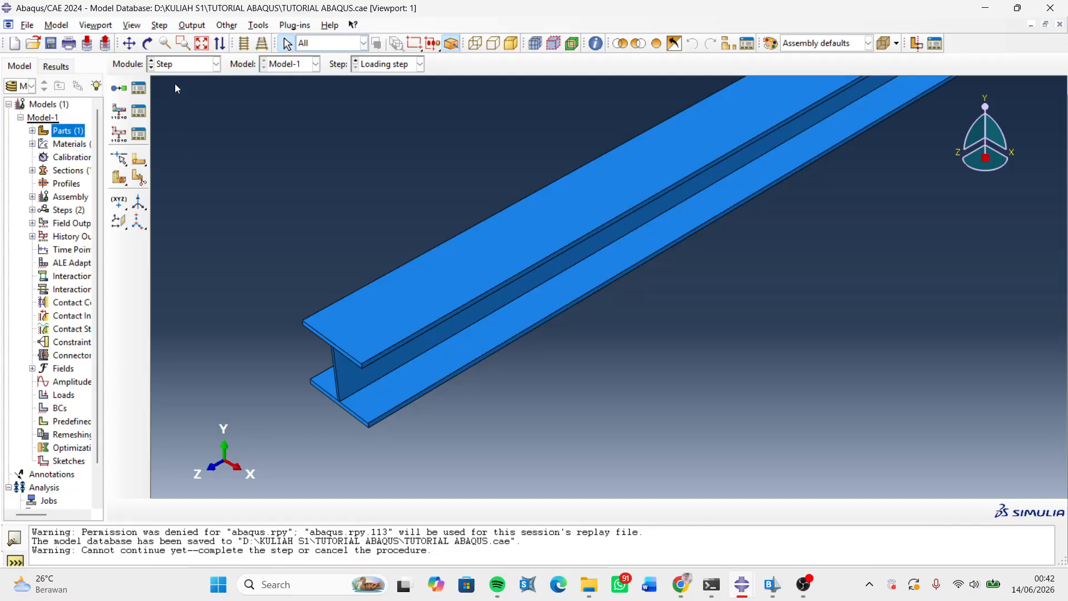
- Switch to the Load module
{"action": "left_click", "coordinate": [182, 66]}
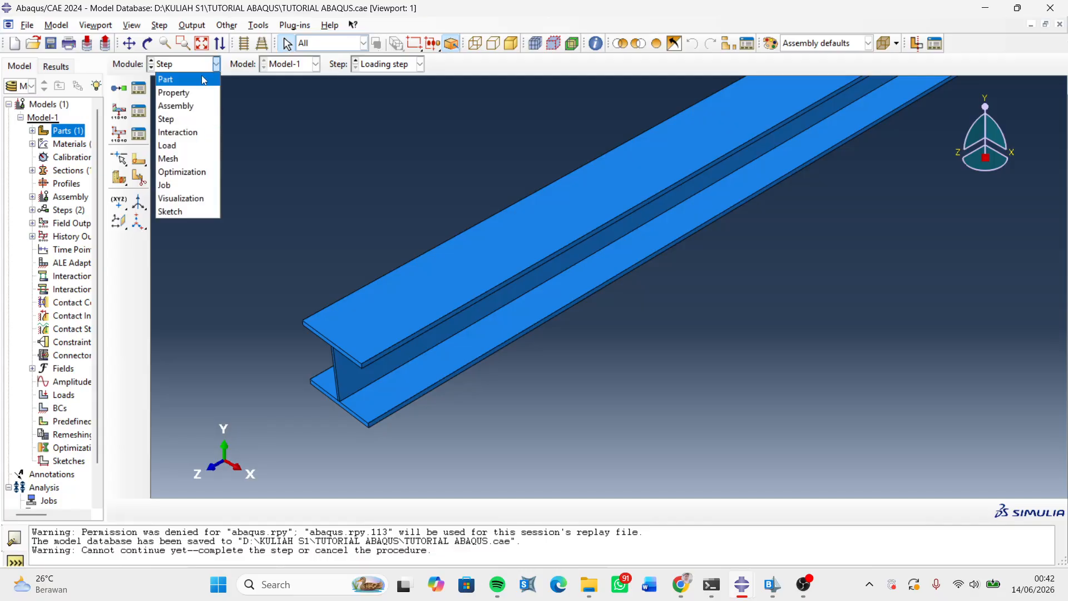
{"action": "left_click", "coordinate": [234, 111]}
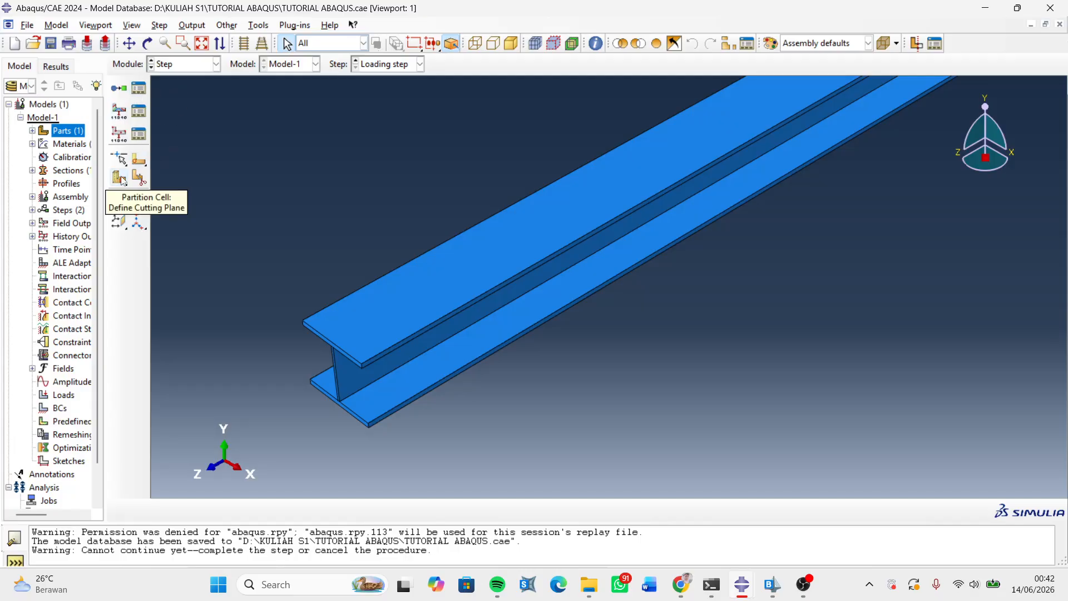
{"action": "left_click", "coordinate": [186, 64]}
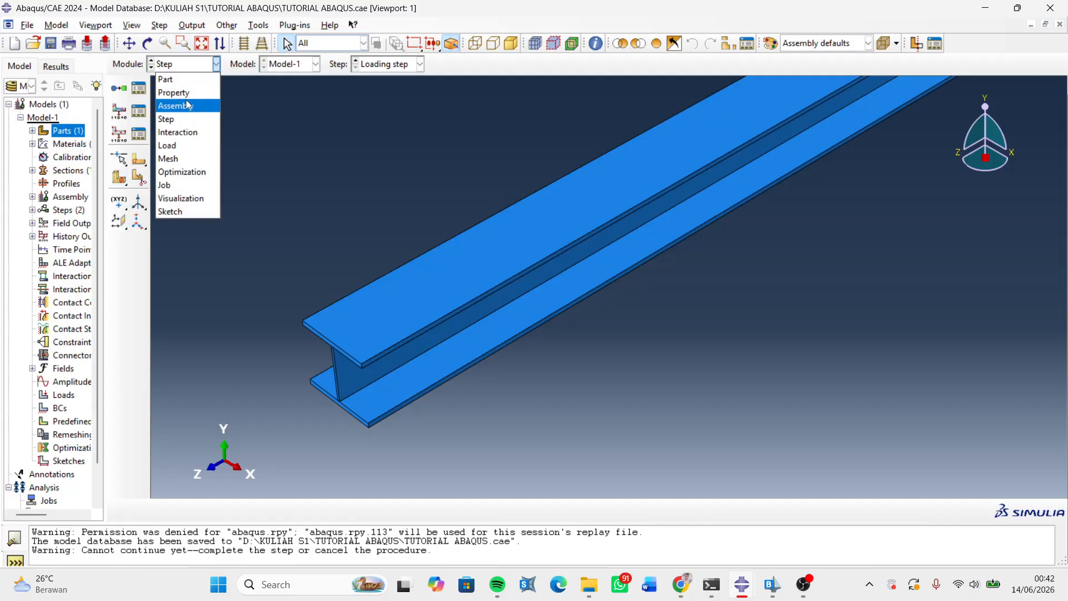
{"action": "left_click", "coordinate": [188, 136]}
{"action": "left_click", "coordinate": [183, 65]}
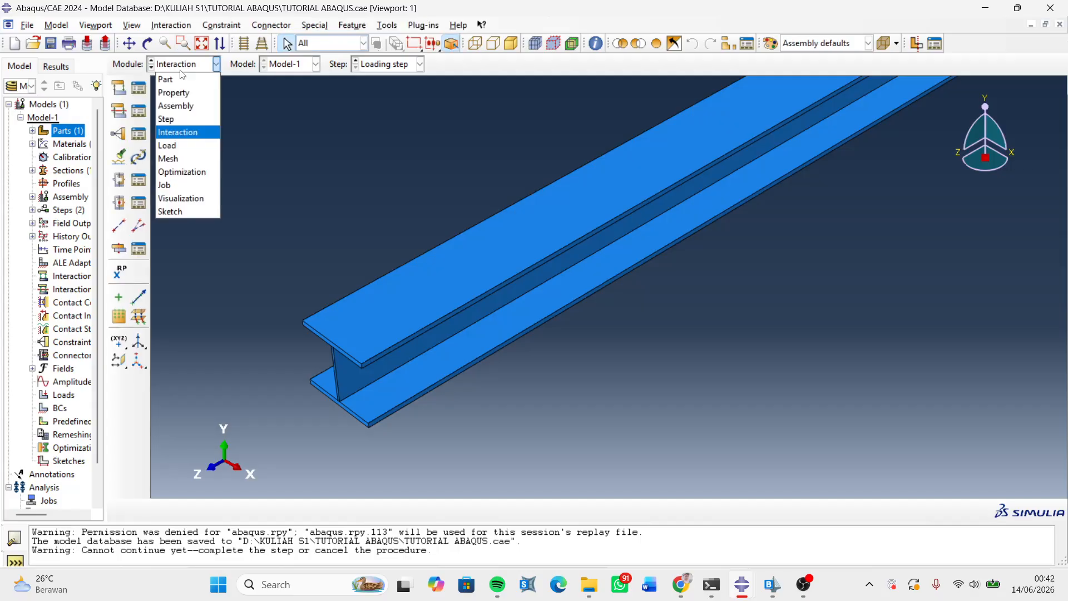
{"action": "left_click", "coordinate": [183, 147]}
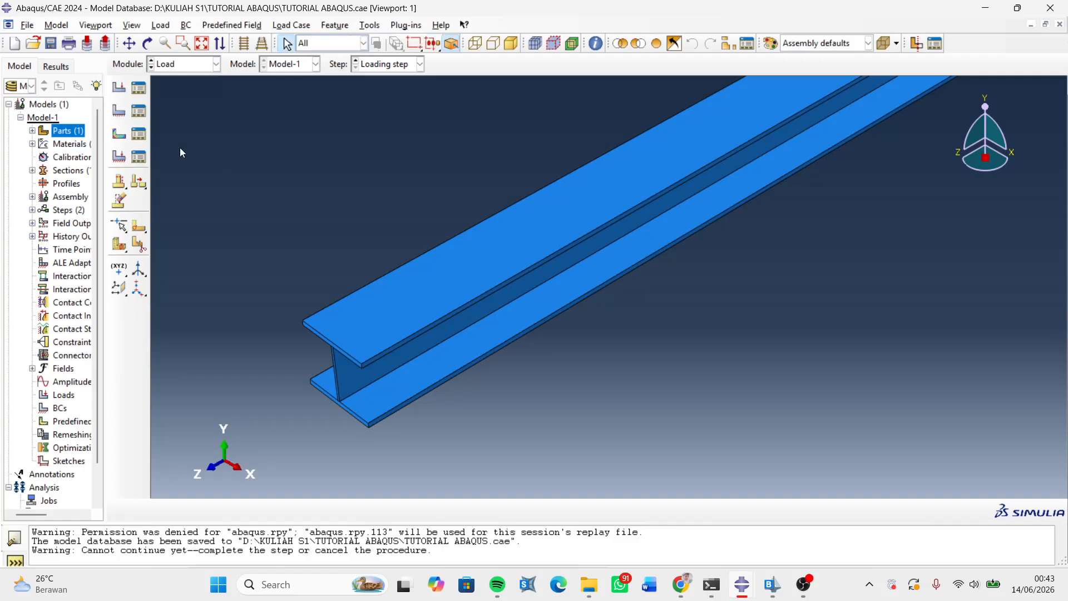
{"action": "left_click", "coordinate": [118, 89]}
{"action": "left_click_drag", "start_coordinate": [122, 89], "coordinate": [200, 98]}
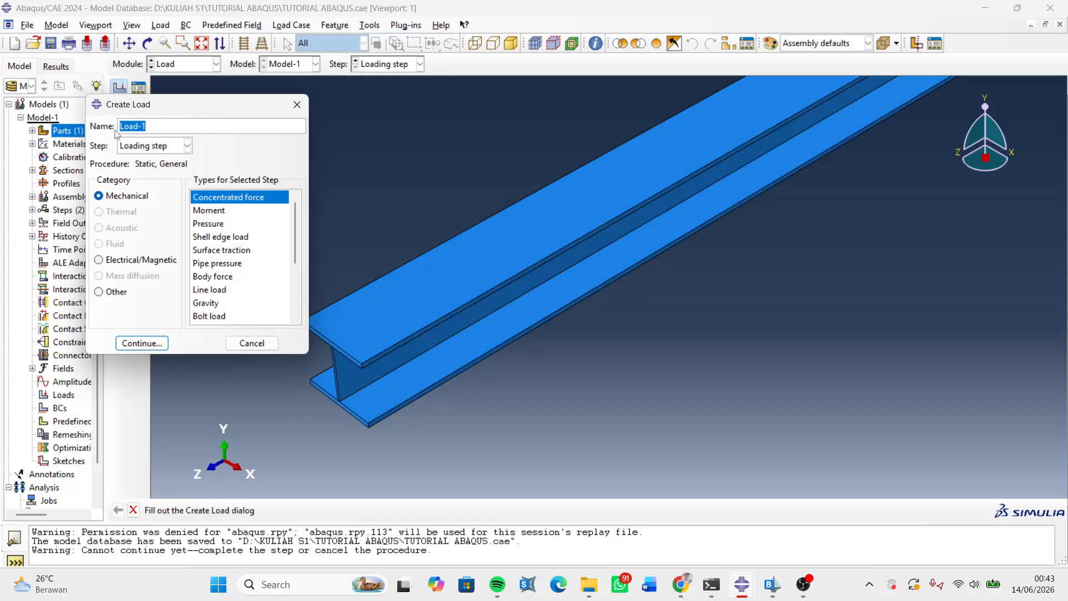
{"action": "type", "text": "P"}
{"action": "left_click", "coordinate": [139, 148]}
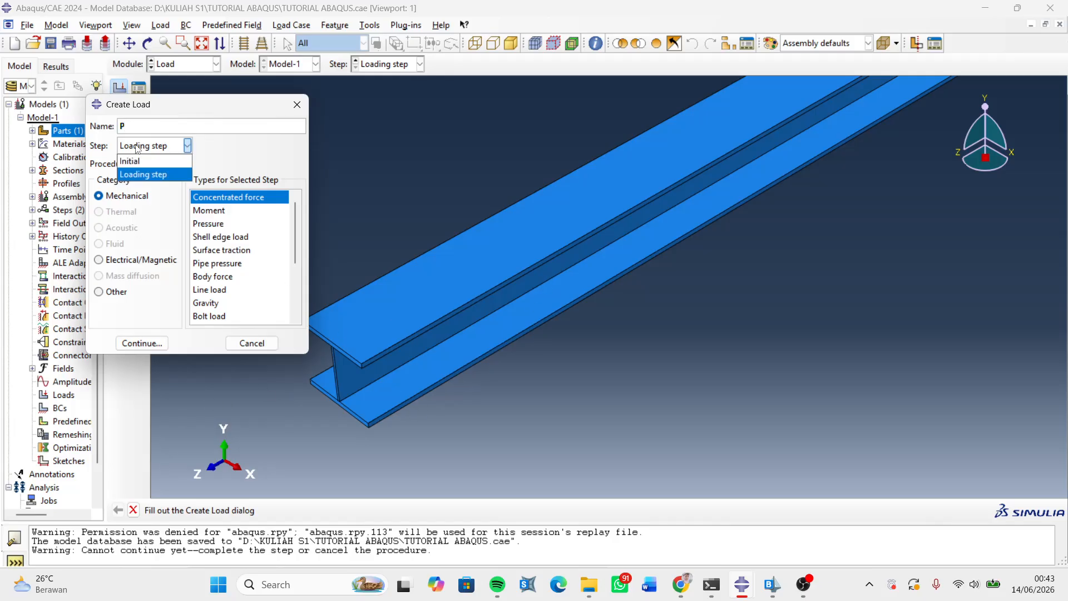
{"action": "left_click", "coordinate": [138, 148]}
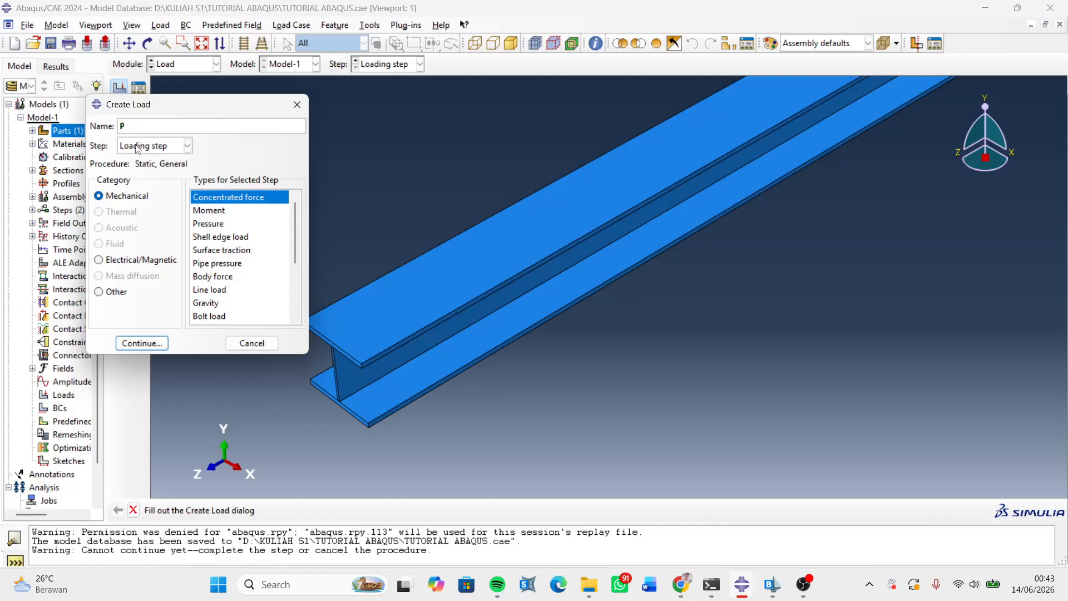
{"action": "left_click", "coordinate": [297, 104]}
- Switch to the Interaction module
{"action": "left_click", "coordinate": [185, 64]}
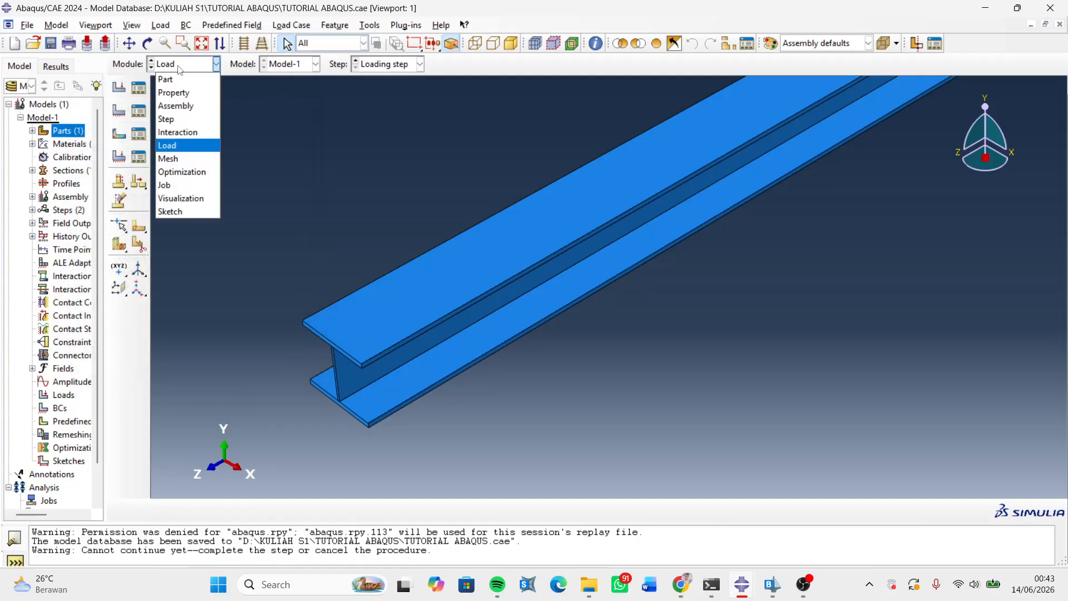
{"action": "left_click", "coordinate": [184, 133]}
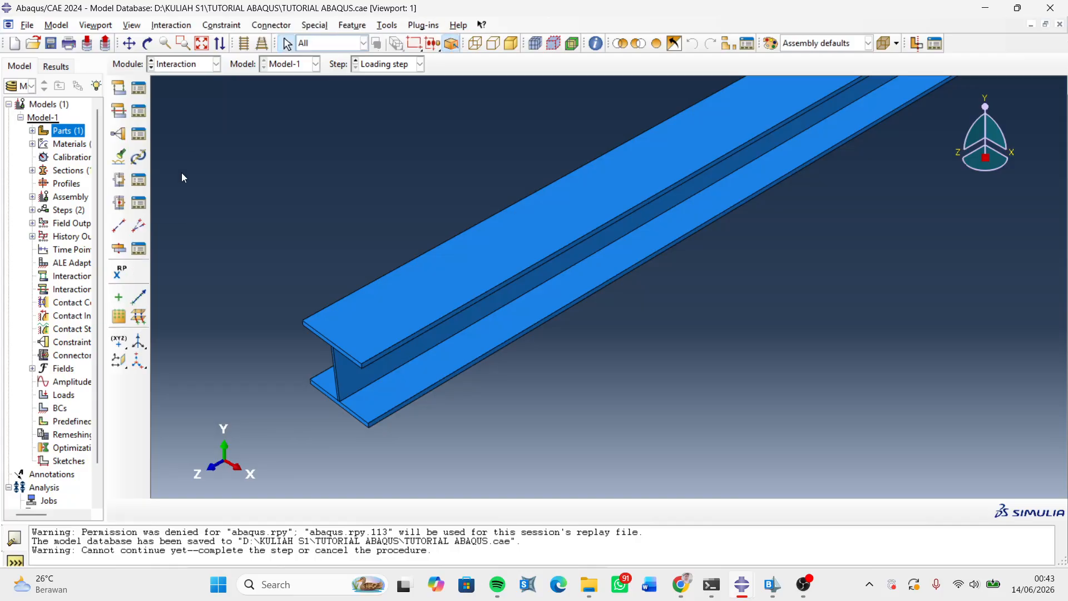
{"action": "scroll", "coordinate": [279, 394], "scroll_direction": "down", "scroll_amount": 5}
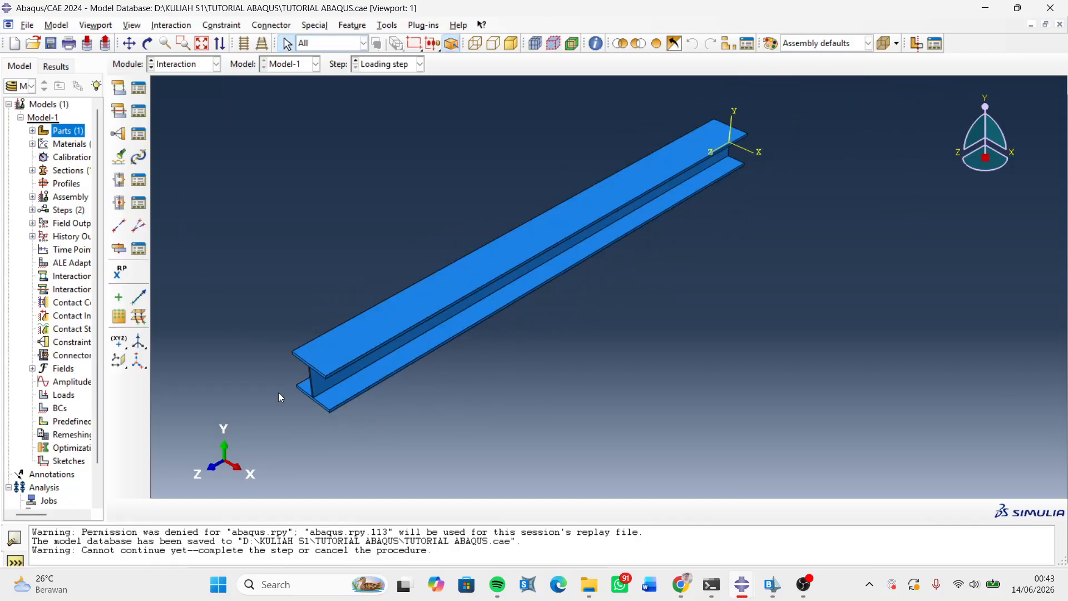
{"action": "scroll", "coordinate": [280, 397], "scroll_direction": "up", "scroll_amount": 1}
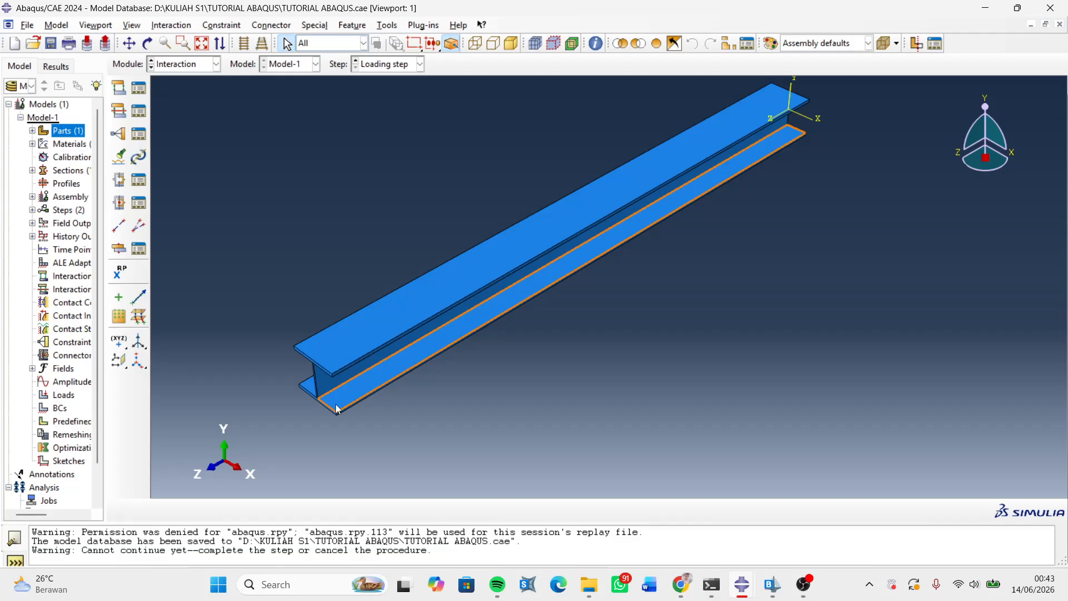
{"action": "scroll", "coordinate": [295, 434], "scroll_direction": "up", "scroll_amount": 3}
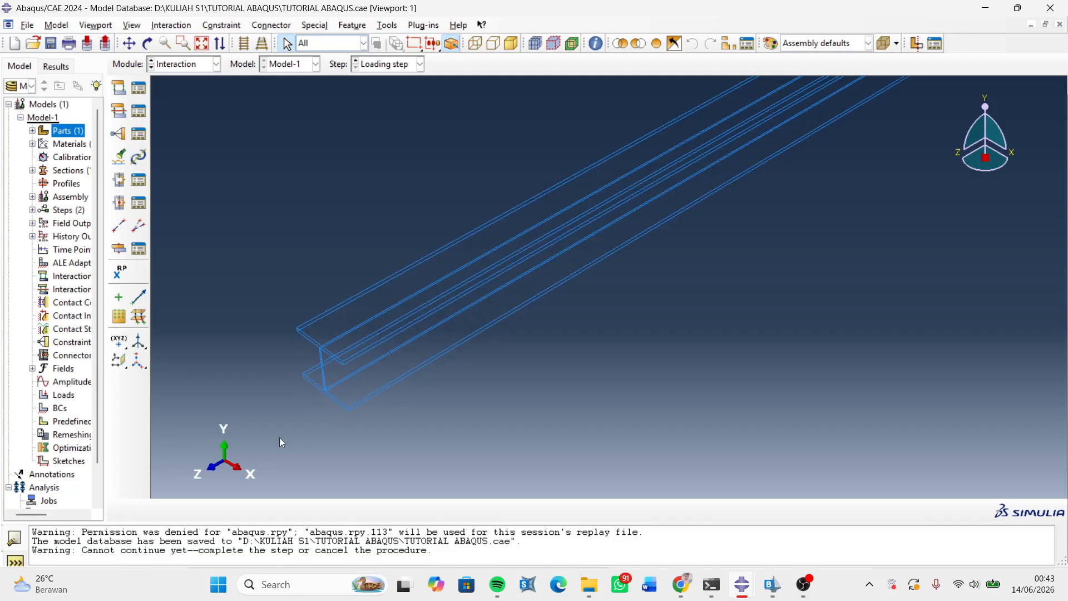
{"action": "scroll", "coordinate": [340, 406], "scroll_direction": "up", "scroll_amount": 1}
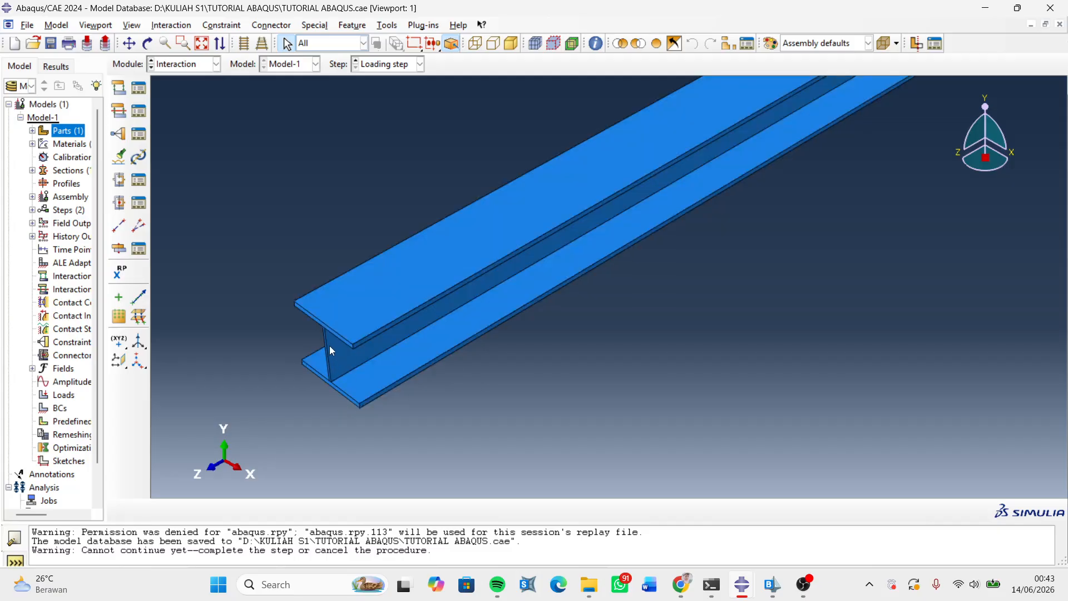
- Create a reference point at the coordinates 0,0,0, at the web's centre on the beam's far end
{"action": "left_click", "coordinate": [121, 272]}
{"action": "scroll", "coordinate": [339, 366], "scroll_direction": "up", "scroll_amount": 2}
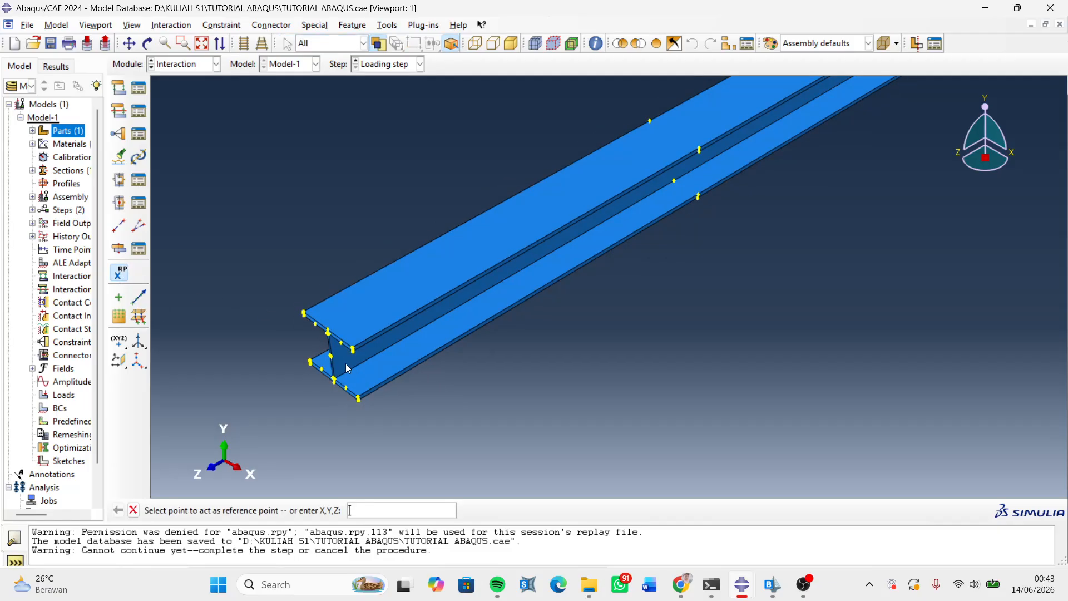
{"action": "scroll", "coordinate": [334, 362], "scroll_direction": "up", "scroll_amount": 3}
{"action": "scroll", "coordinate": [325, 349], "scroll_direction": "down", "scroll_amount": 2}
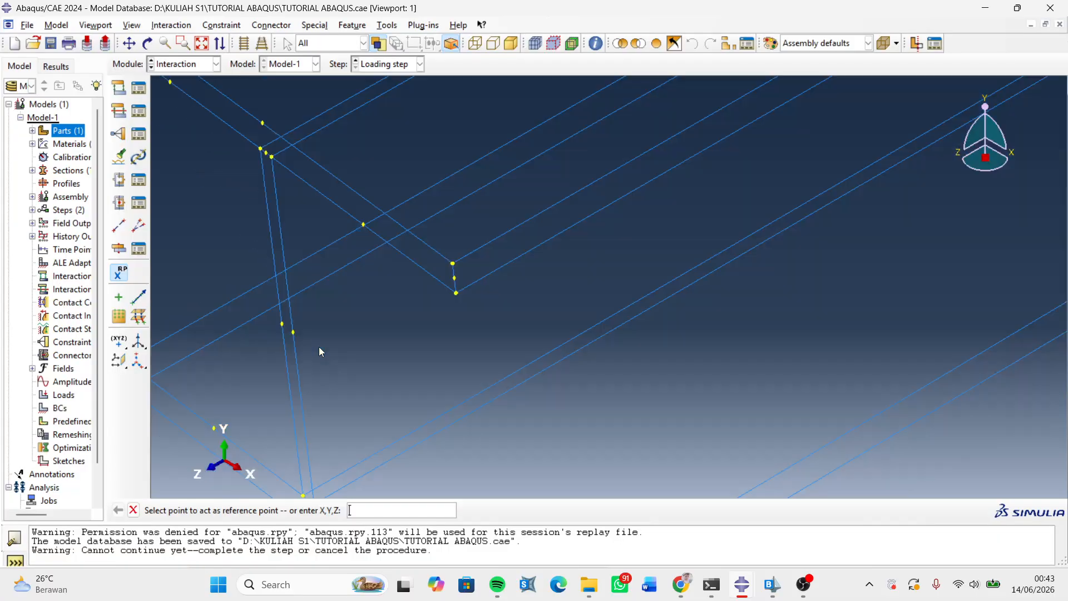
{"action": "scroll", "coordinate": [319, 347], "scroll_direction": "down", "scroll_amount": 5}
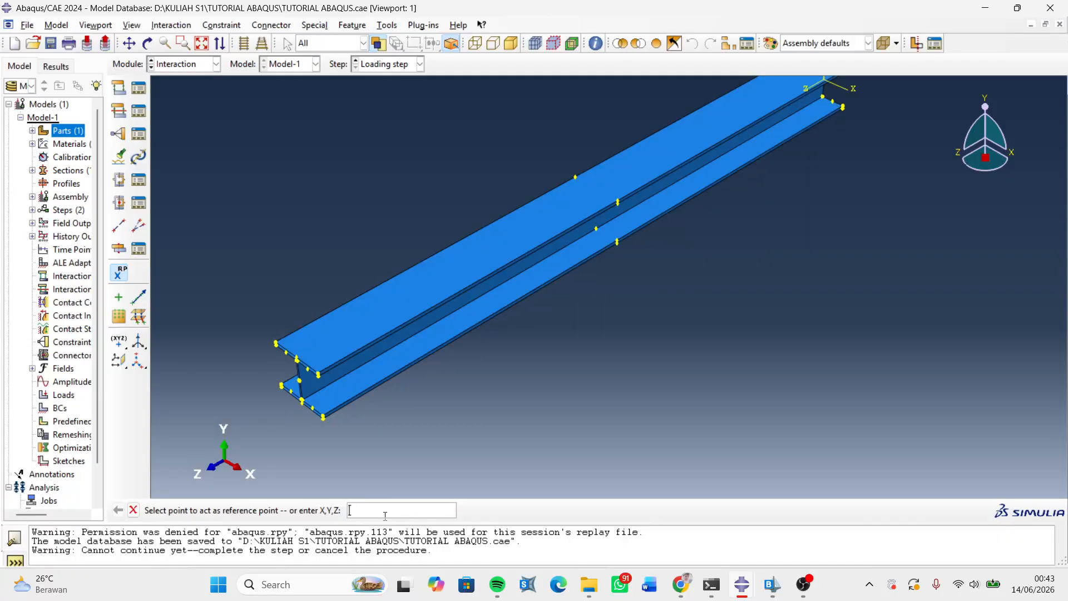
{"action": "type", "text": "0,0,0"}
{"action": "key", "text": "Return"}
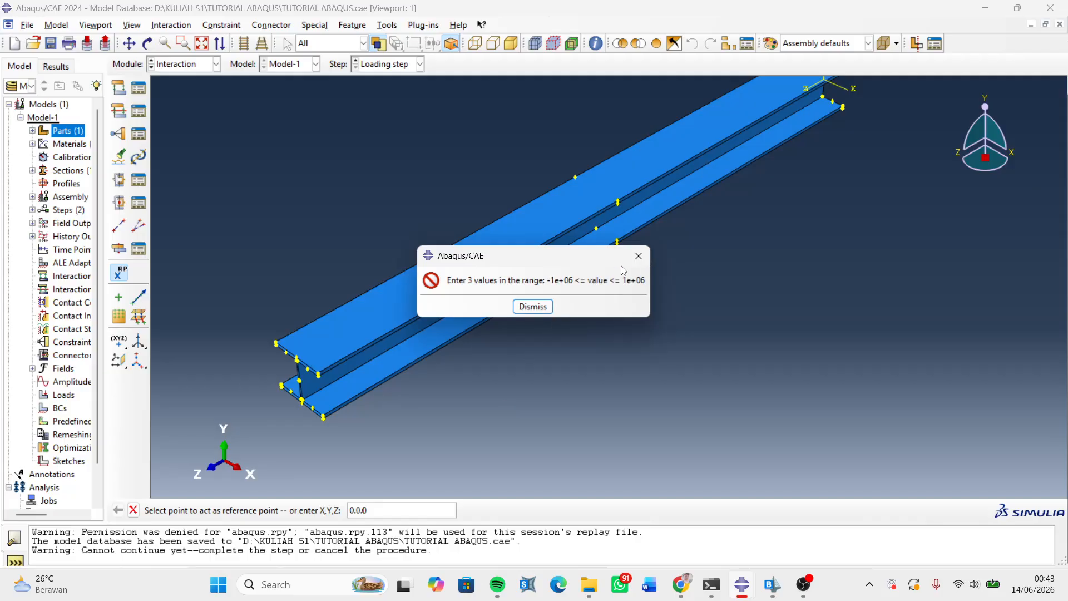
{"action": "left_click", "coordinate": [638, 257]}
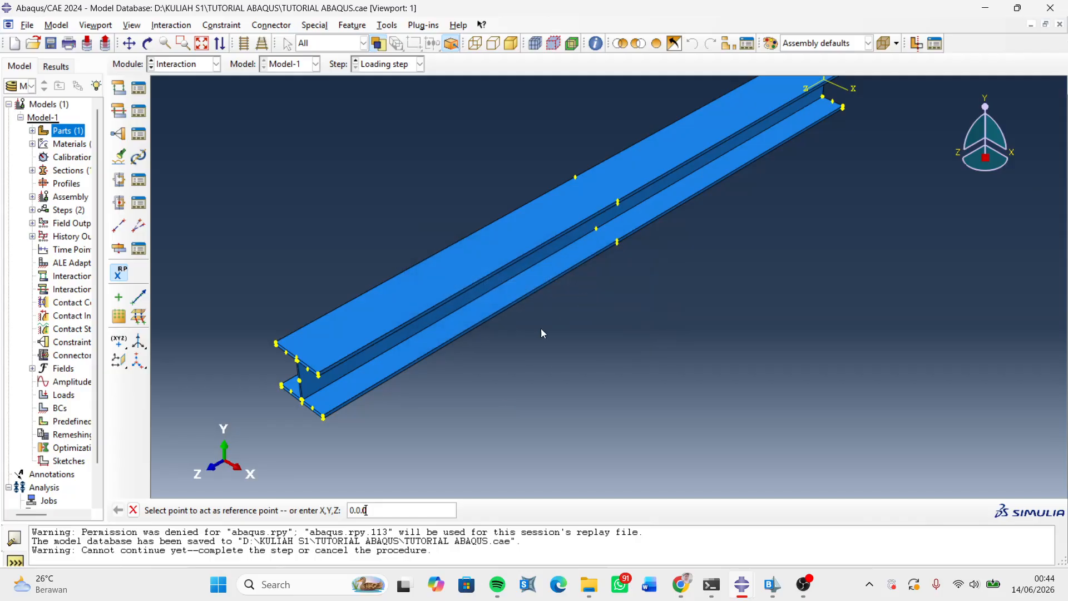
{"action": "type", "text": "0"}
{"action": "key", "text": "Return"}
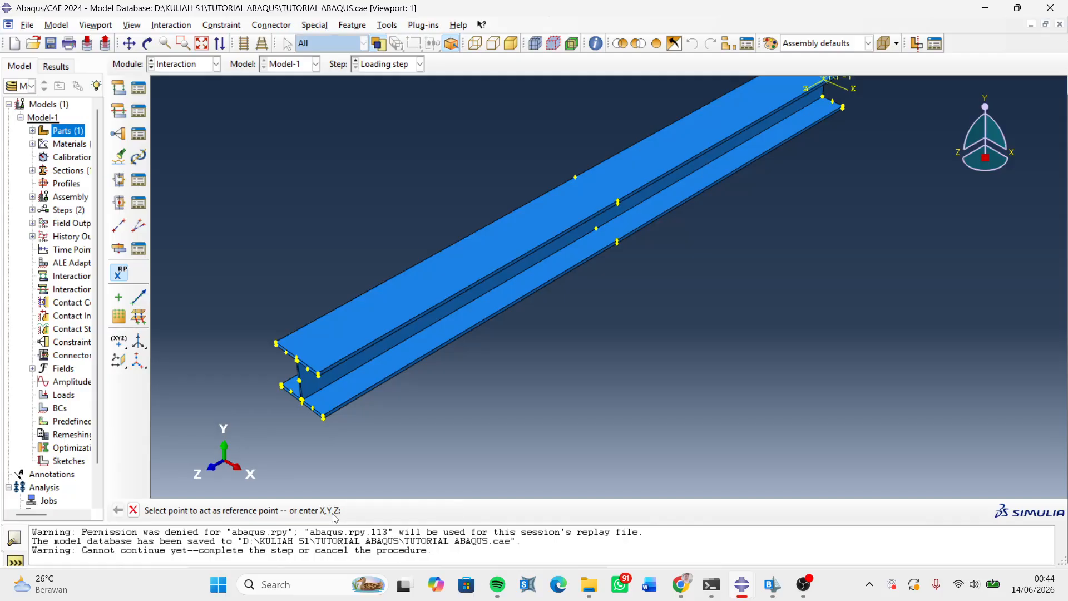
- Create a second reference point by coordinates at the web's centre on the beam's near end, and finish placing reference points
{"action": "scroll", "coordinate": [556, 424], "scroll_direction": "down", "scroll_amount": 1}
{"action": "scroll", "coordinate": [554, 424], "scroll_direction": "up", "scroll_amount": 2}
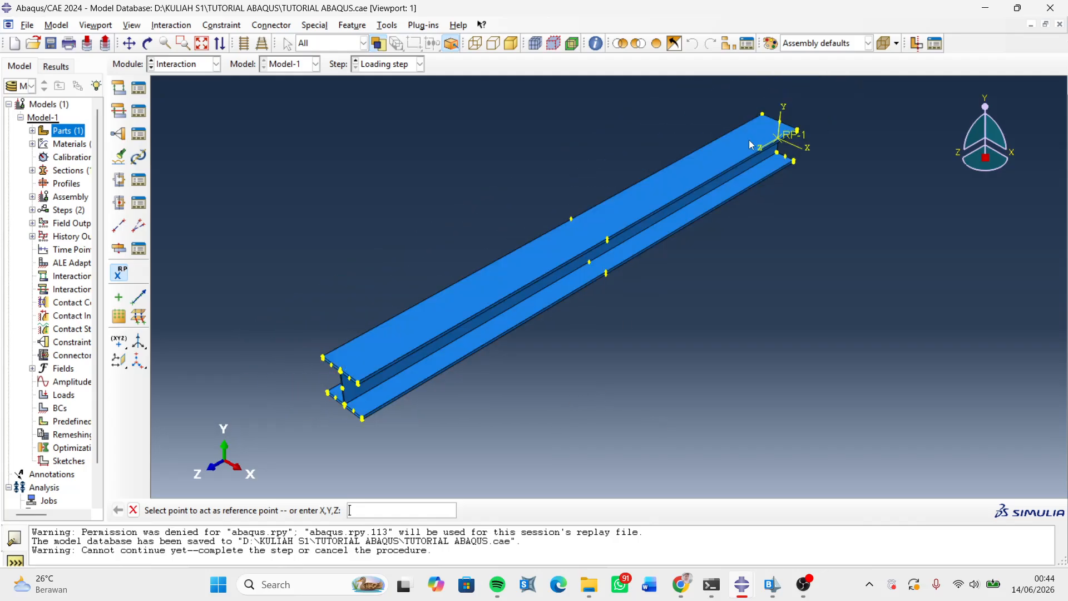
{"action": "scroll", "coordinate": [790, 126], "scroll_direction": "down", "scroll_amount": 3}
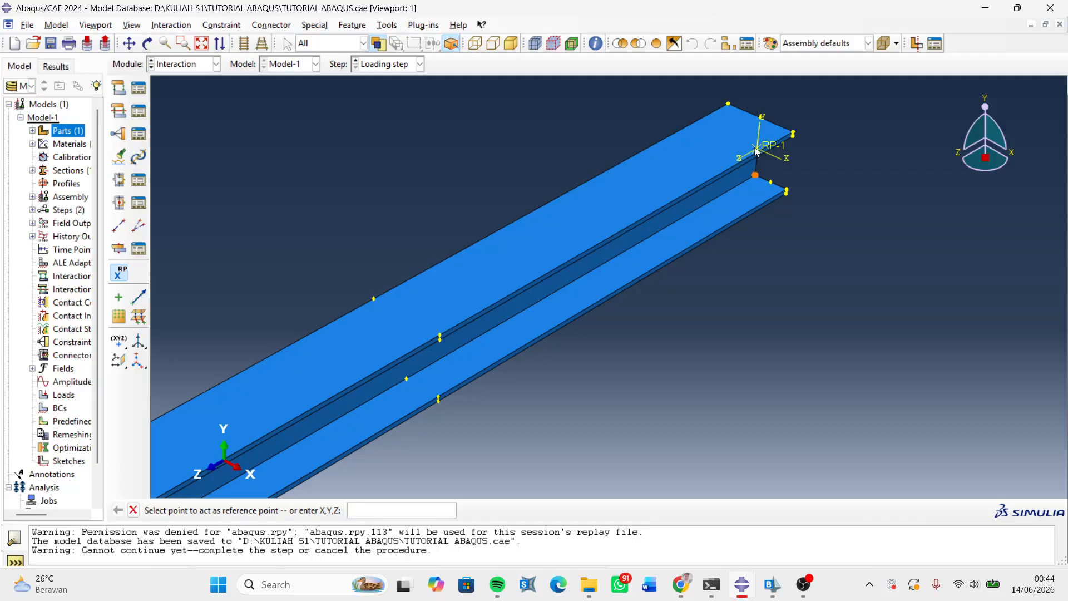
{"action": "scroll", "coordinate": [763, 159], "scroll_direction": "up", "scroll_amount": 1}
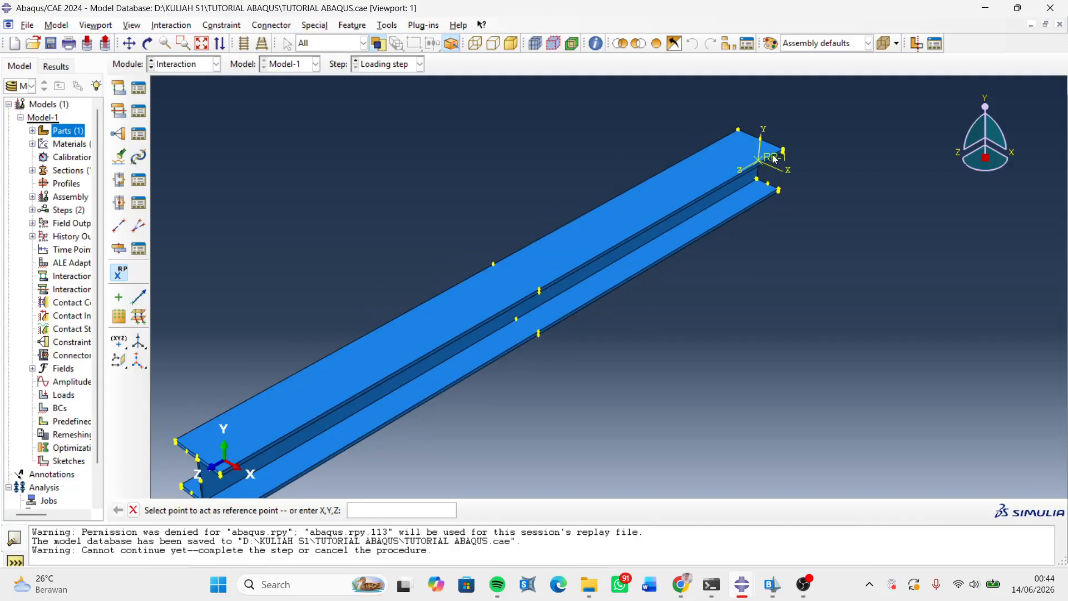
{"action": "scroll", "coordinate": [779, 167], "scroll_direction": "down", "scroll_amount": 3}
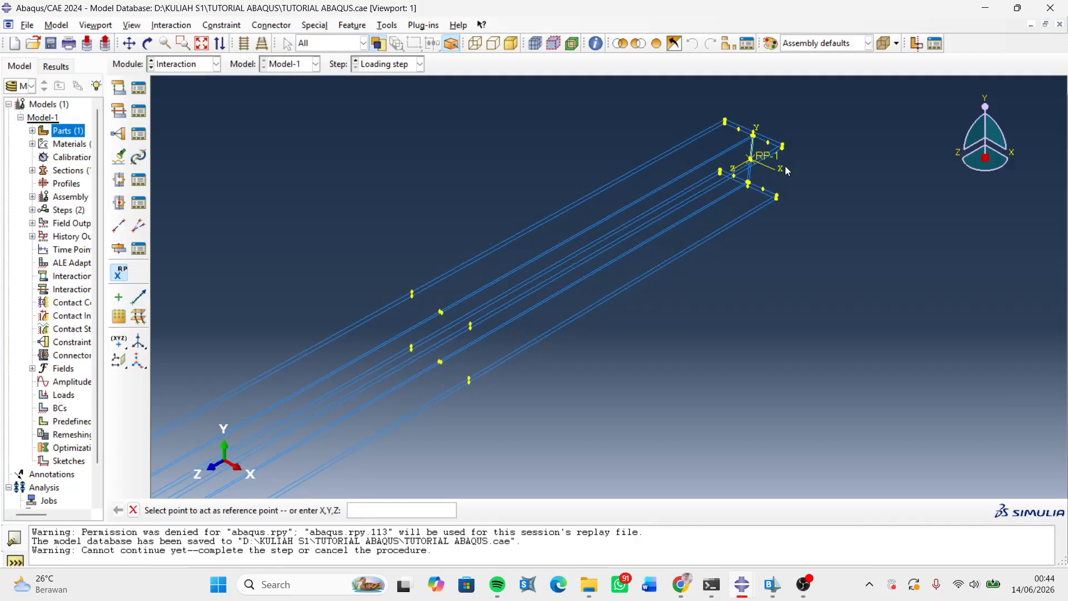
{"action": "scroll", "coordinate": [395, 390], "scroll_direction": "up", "scroll_amount": 3}
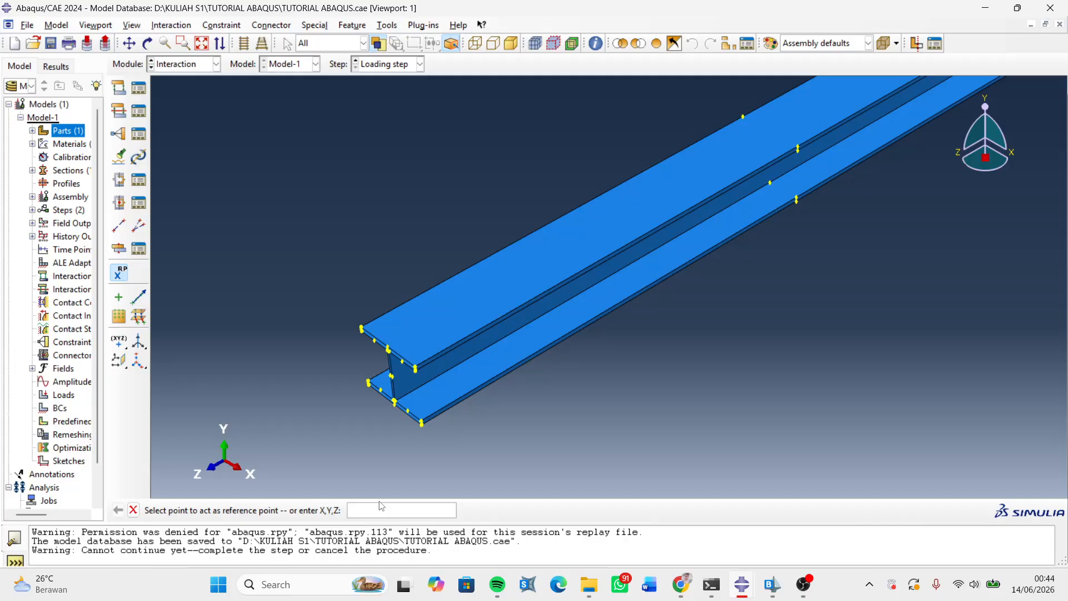
{"action": "type", "text": "000"}
{"action": "key", "text": "Return"}
{"action": "scroll", "coordinate": [422, 398], "scroll_direction": "up", "scroll_amount": 3}
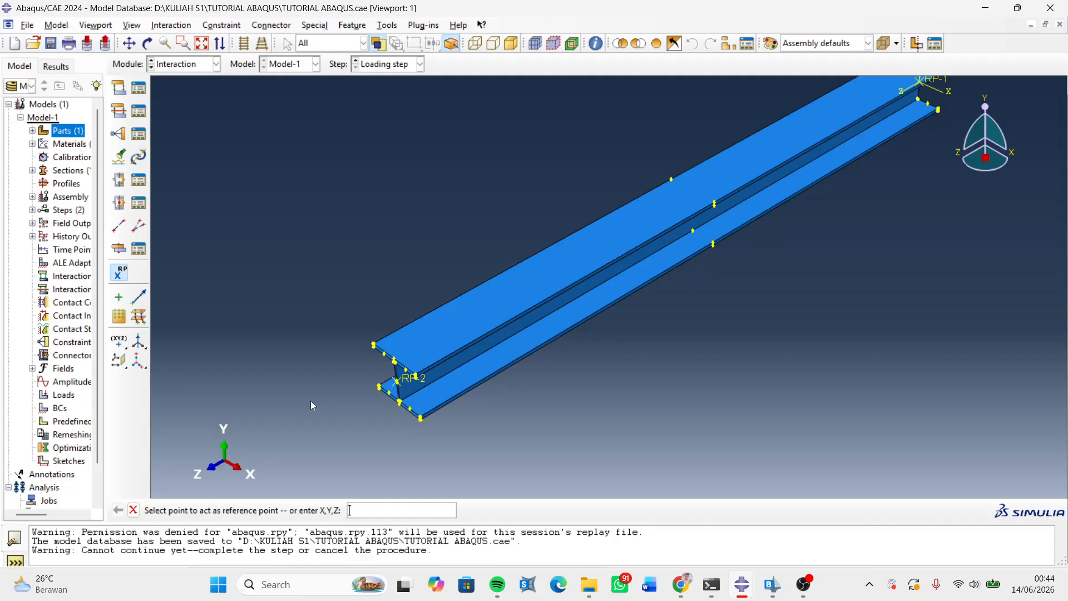
{"action": "key", "text": "Escape"}
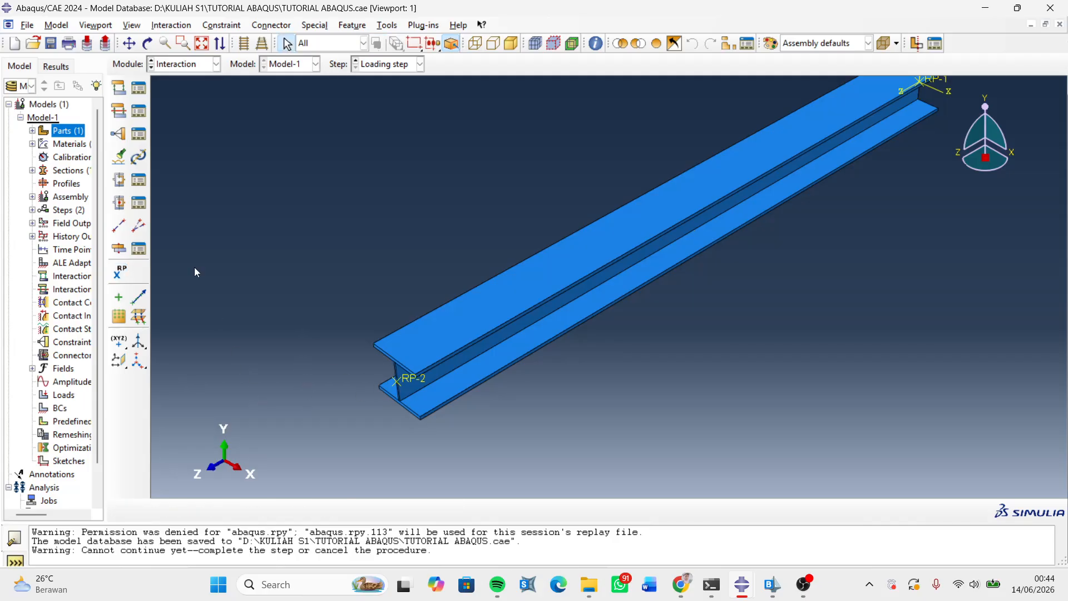
- Start a new rigid body constraint and select its body (elements) region type
{"action": "left_click", "coordinate": [118, 138]}
{"action": "left_click_drag", "start_coordinate": [88, 120], "coordinate": [191, 134]}
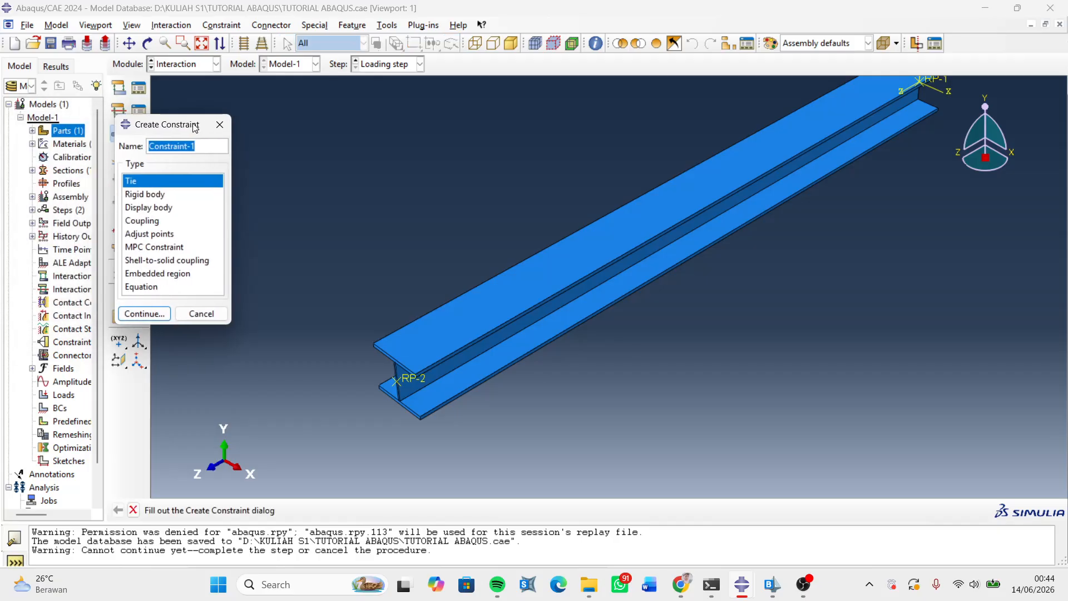
{"action": "left_click", "coordinate": [158, 197]}
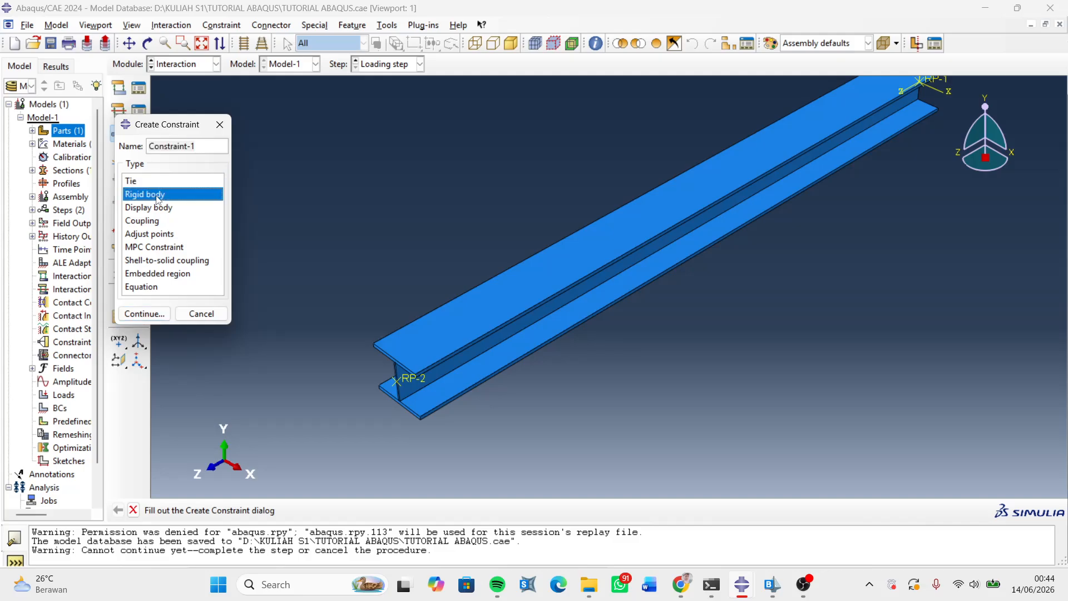
{"action": "left_click", "coordinate": [145, 315]}
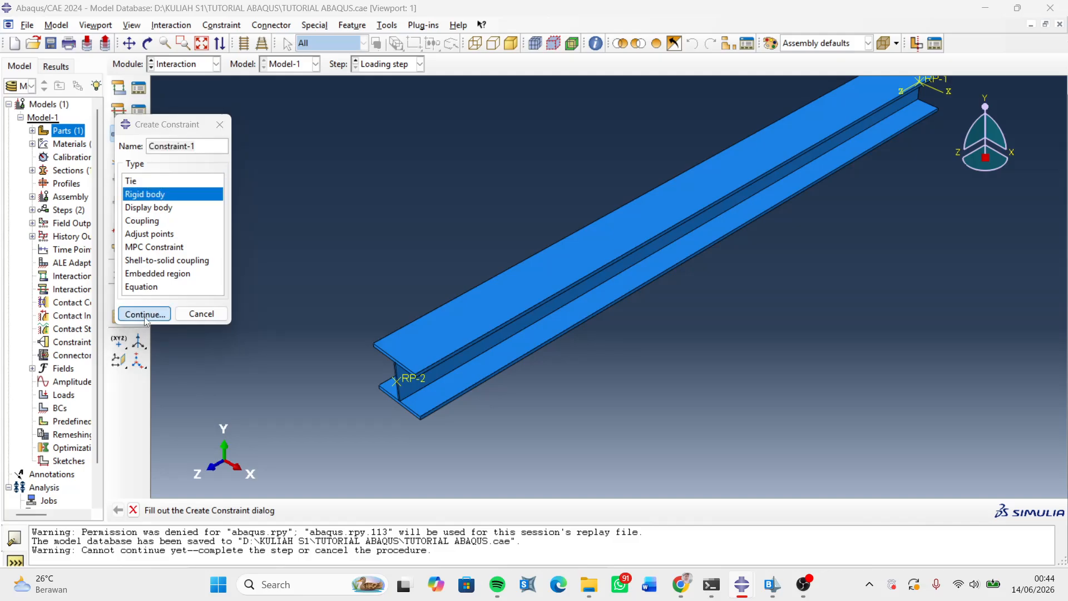
{"action": "left_click_drag", "start_coordinate": [125, 149], "coordinate": [171, 157]}
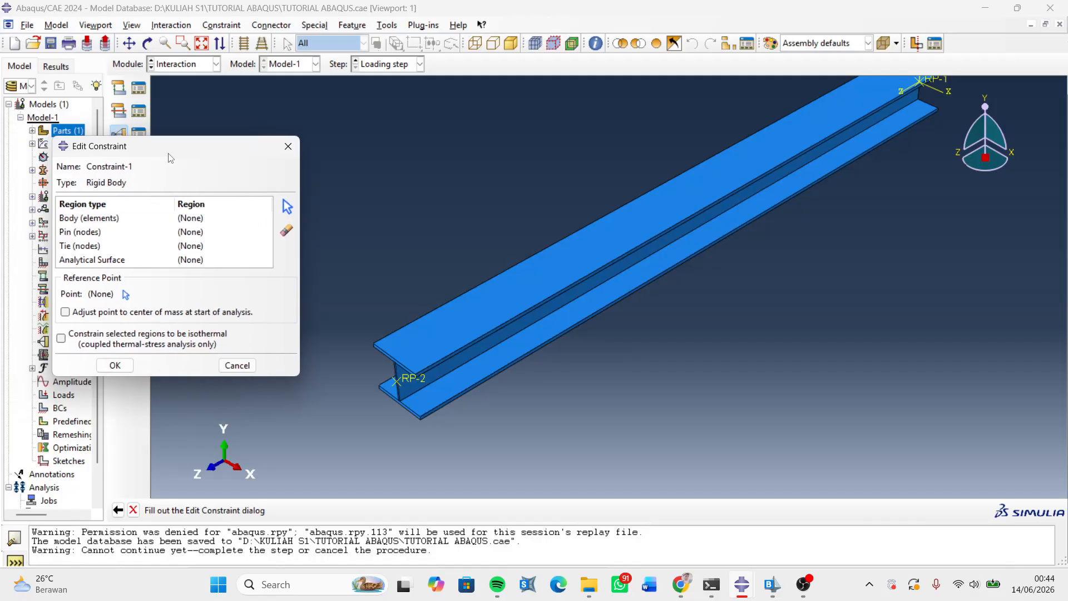
{"action": "left_click", "coordinate": [111, 221]}
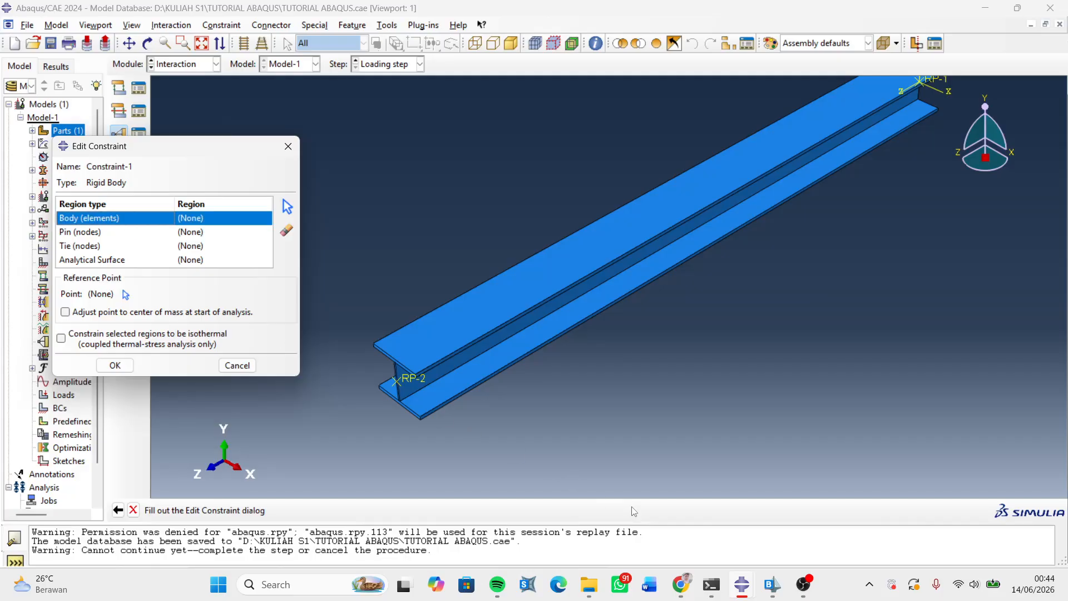
- Switch to the 103 normal reference model and close its step editor and step manager
{"action": "mouse_move", "coordinate": [770, 584]}
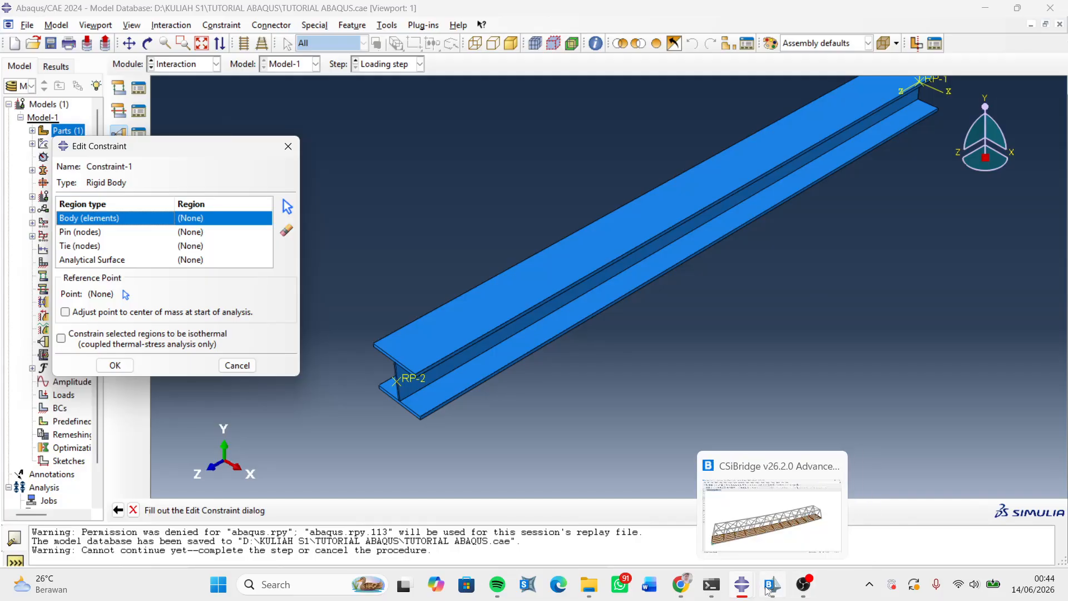
{"action": "left_click", "coordinate": [668, 512]}
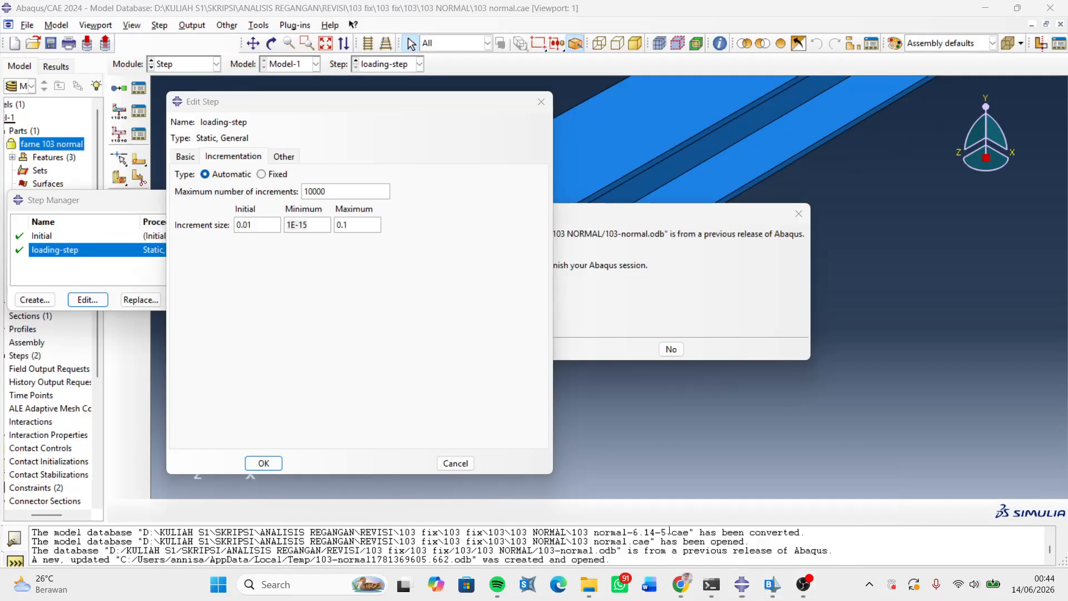
{"action": "left_click", "coordinate": [531, 106]}
{"action": "left_click", "coordinate": [369, 201]}
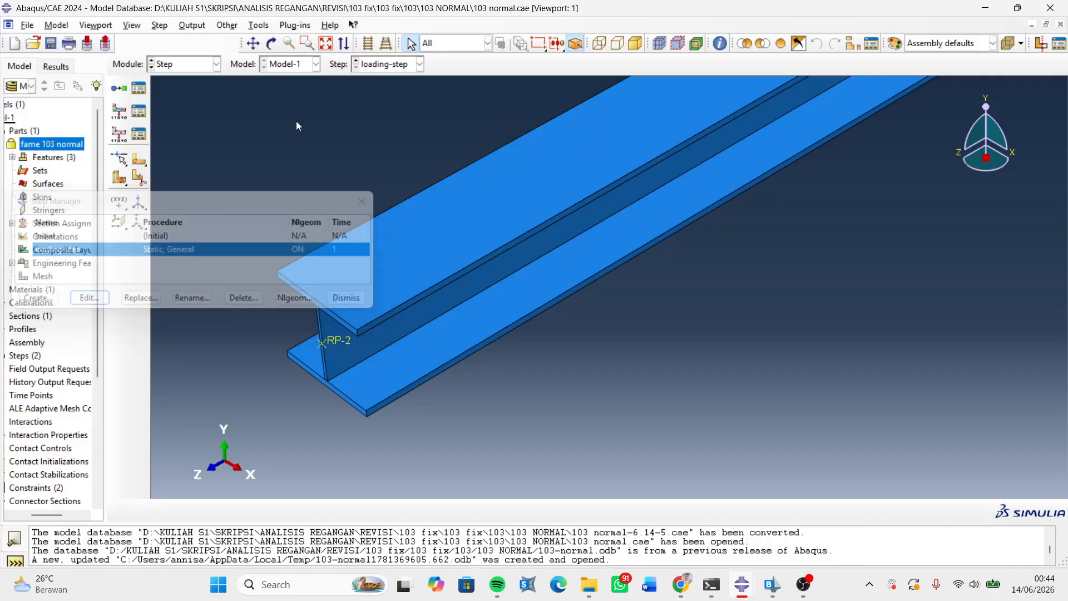
- In the reference model's Interaction module, check the region settings of the RG-base rigid body constraint
{"action": "left_click", "coordinate": [215, 64]}
{"action": "left_click", "coordinate": [205, 131]}
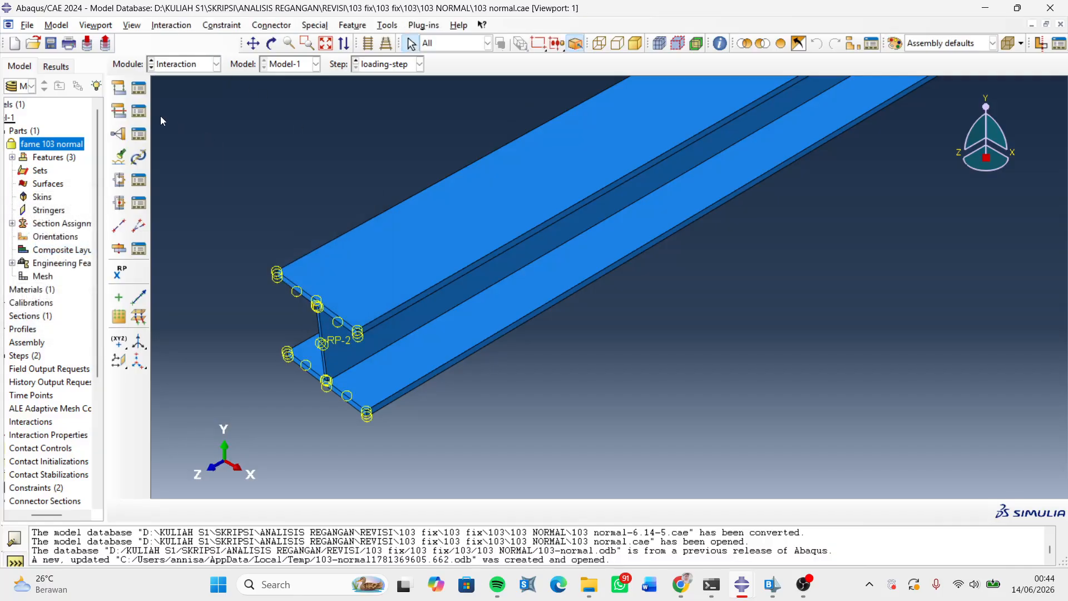
{"action": "left_click", "coordinate": [139, 135]}
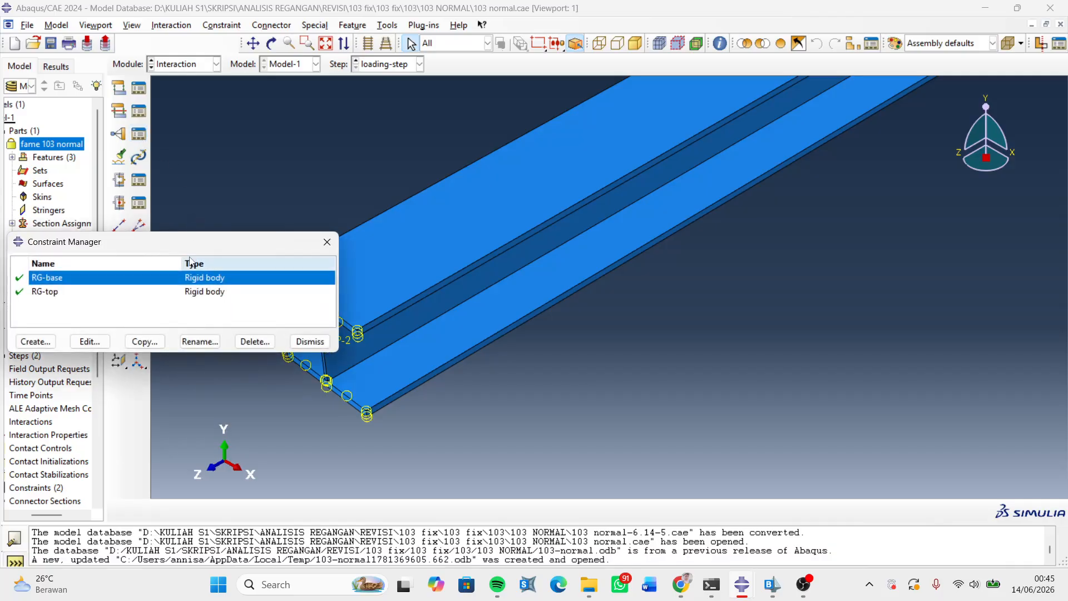
{"action": "left_click", "coordinate": [90, 341]}
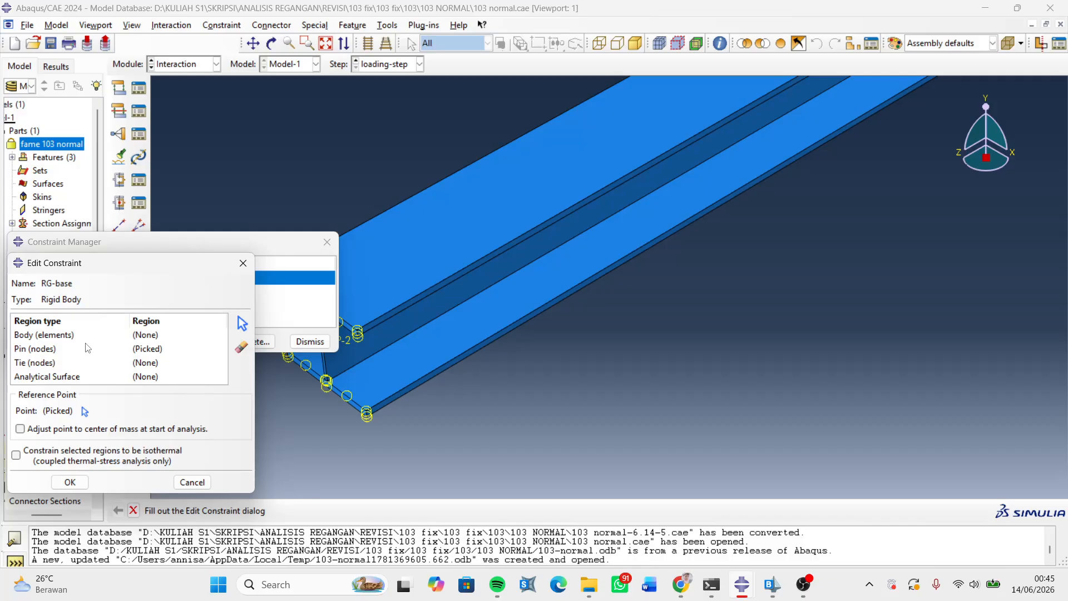
- Switch back to the TUTORIAL ABAQUS model, select the Pin (nodes) region type and set RP-1 as the rigid body's reference point
{"action": "mouse_move", "coordinate": [753, 580]}
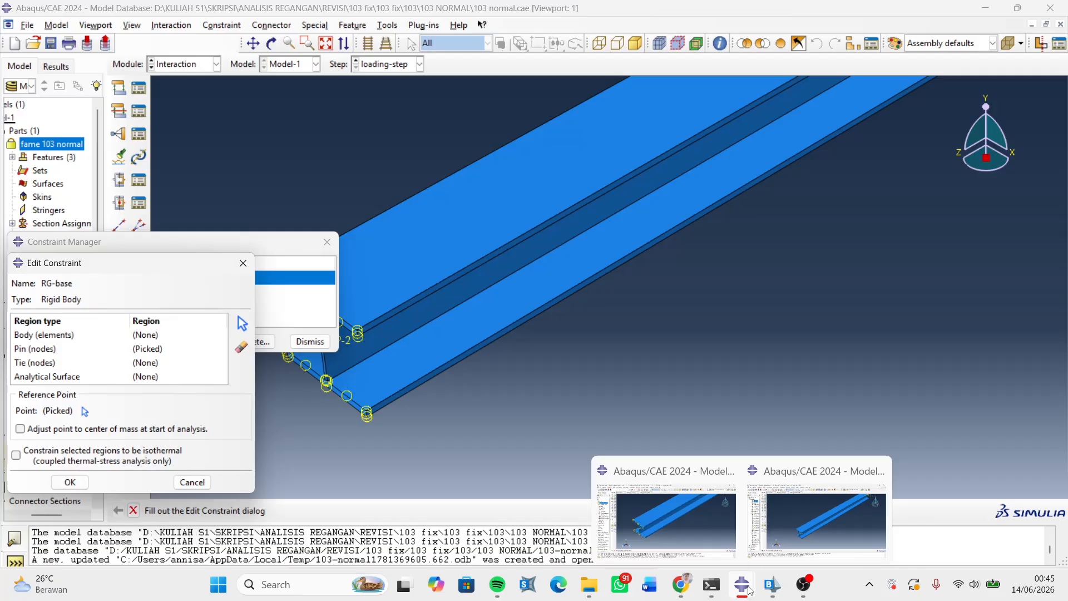
{"action": "left_click", "coordinate": [708, 525]}
{"action": "left_click", "coordinate": [77, 232]}
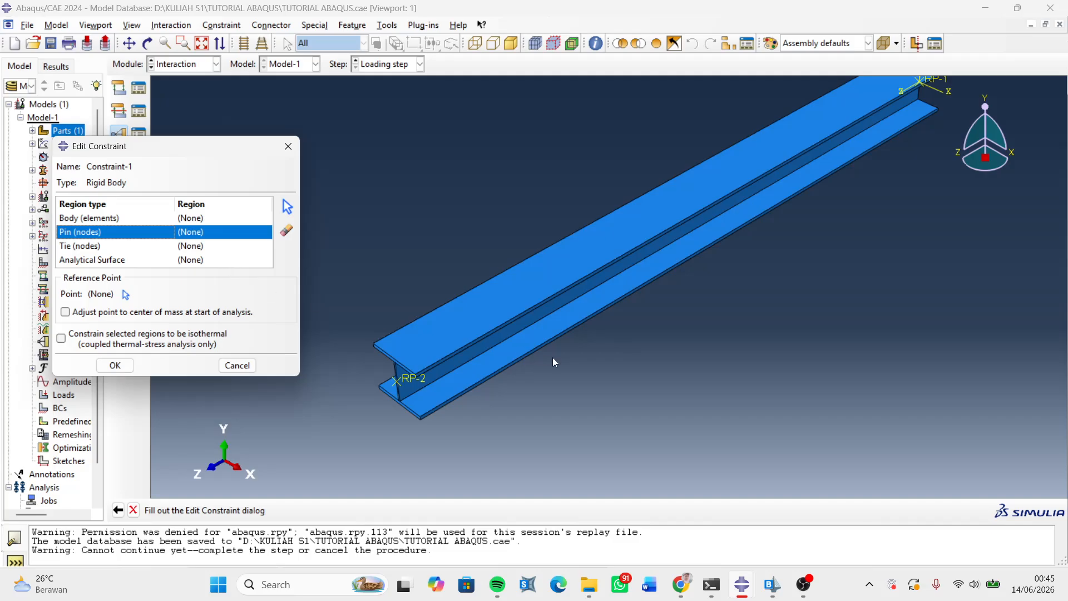
{"action": "scroll", "coordinate": [552, 357], "scroll_direction": "up", "scroll_amount": 3}
{"action": "scroll", "coordinate": [807, 170], "scroll_direction": "down", "scroll_amount": 2}
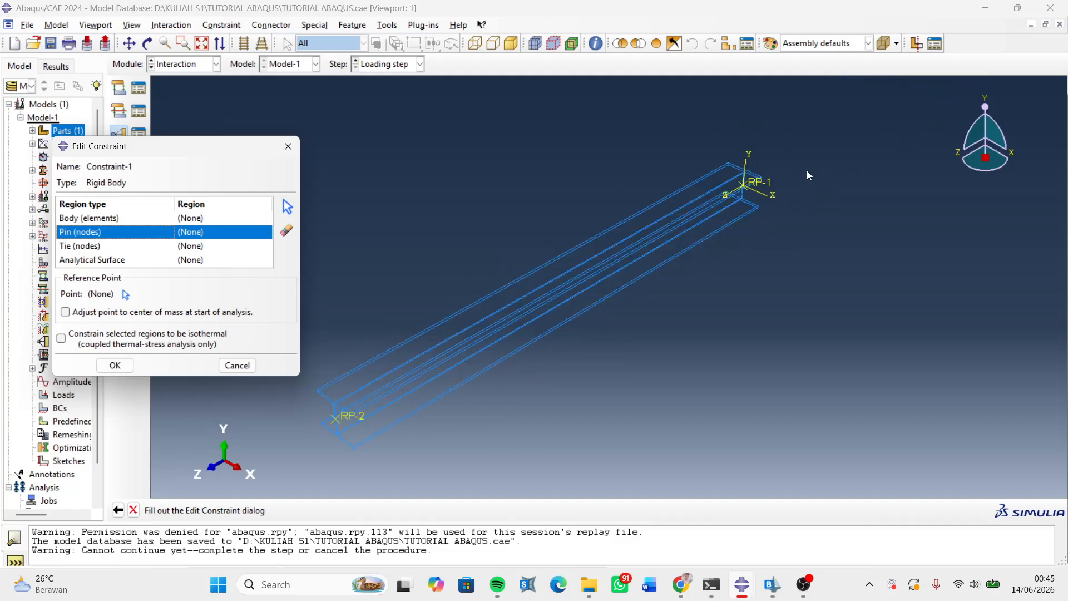
{"action": "left_click", "coordinate": [124, 296]}
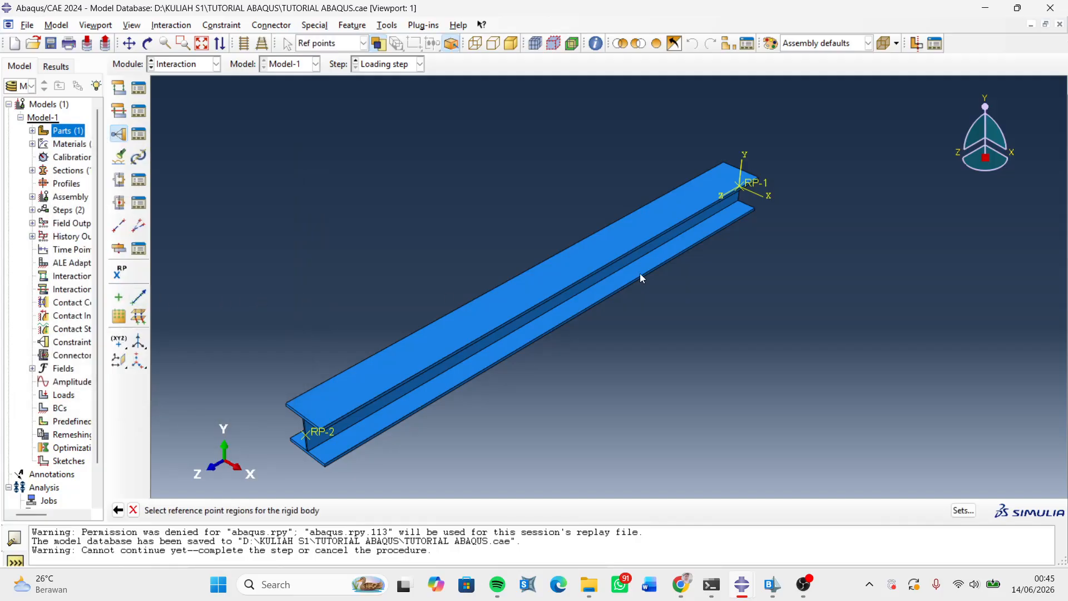
{"action": "left_click", "coordinate": [756, 185]}
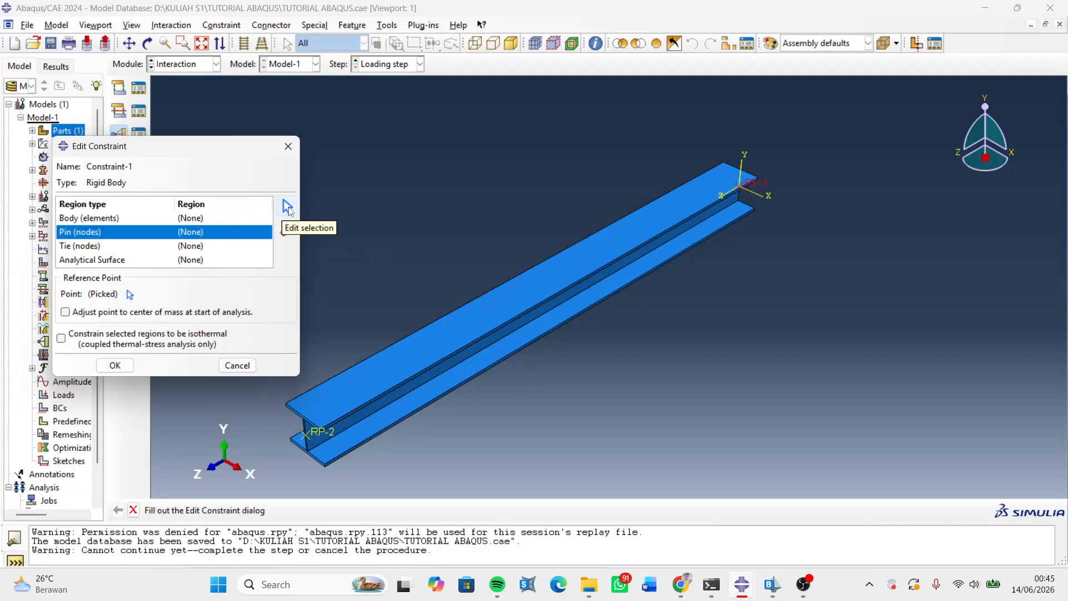
- Assign the end faces of the web and both flanges at RP-1 as the pin region, and accept the rigid body constraint
{"action": "left_click", "coordinate": [287, 207]}
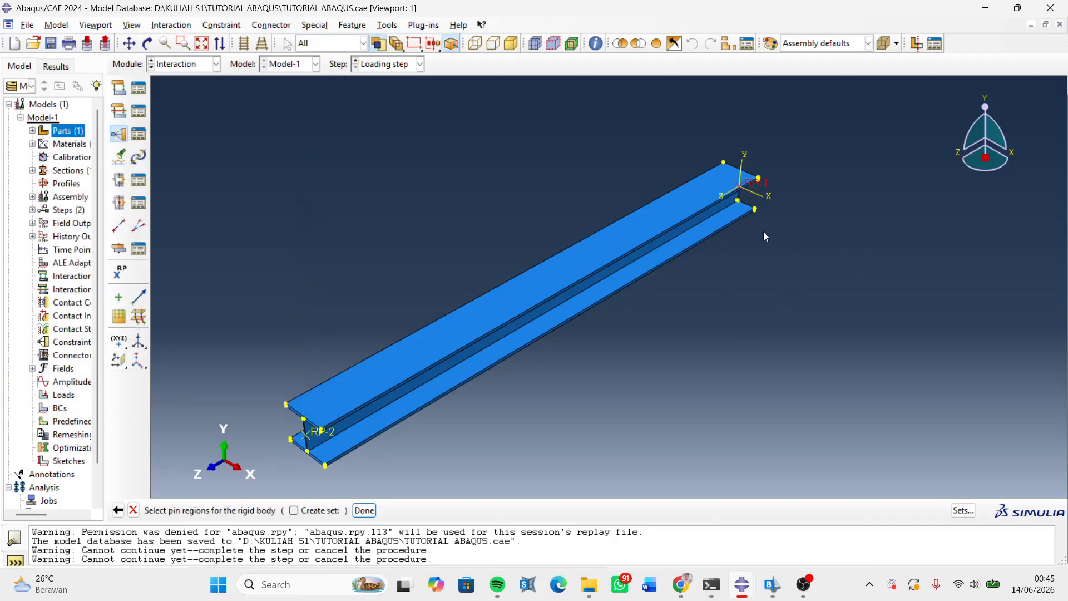
{"action": "left_click_drag", "start_coordinate": [763, 232], "coordinate": [525, 352], "text": "ctrl+alt"}
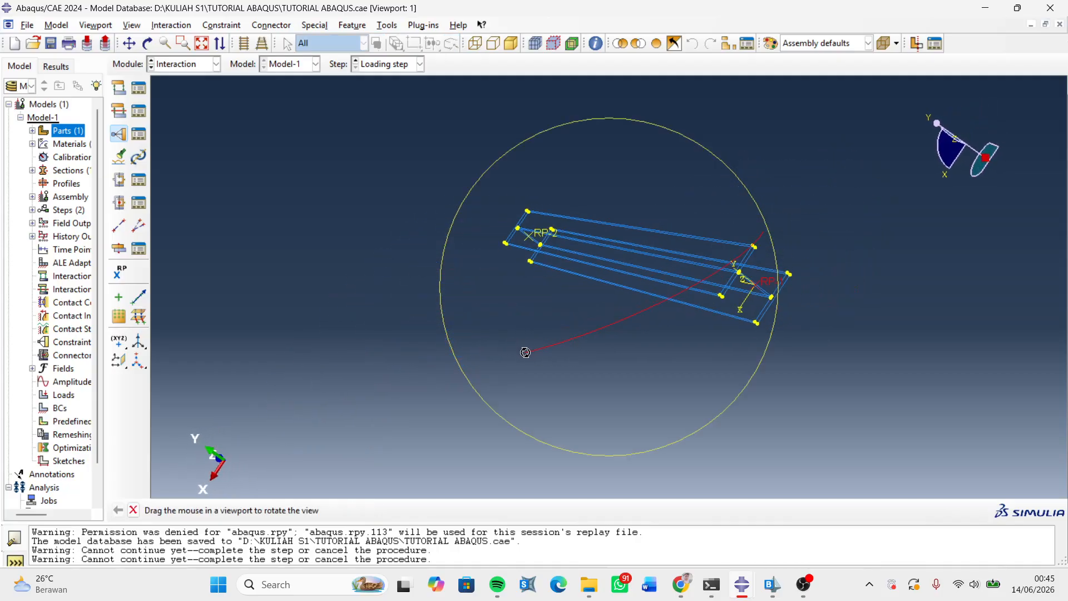
{"action": "scroll", "coordinate": [765, 299], "scroll_direction": "down", "scroll_amount": 8}
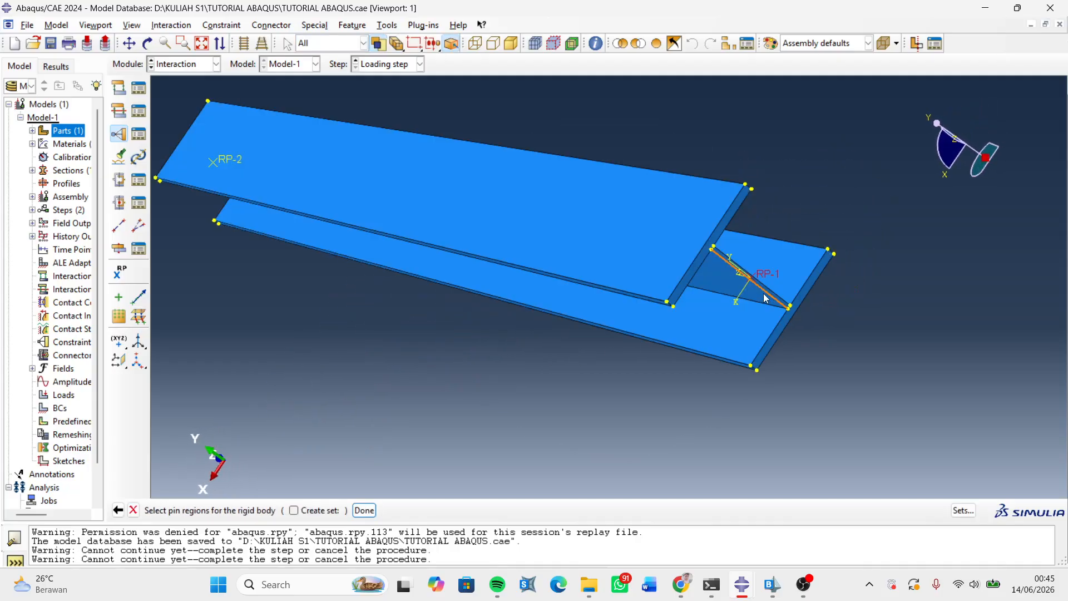
{"action": "scroll", "coordinate": [766, 299], "scroll_direction": "down", "scroll_amount": 2}
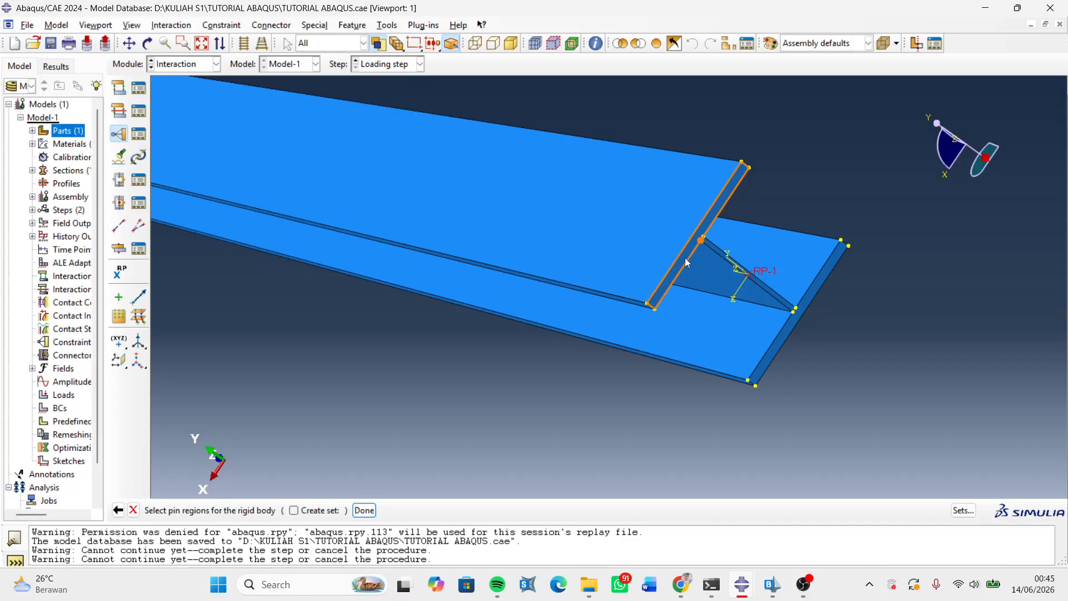
{"action": "mouse_move", "coordinate": [721, 254]}
{"action": "left_mouse_down", "text": "ctrl+alt"}
{"action": "mouse_move", "coordinate": [715, 265]}
{"action": "mouse_move", "coordinate": [701, 248]}
{"action": "mouse_move", "coordinate": [714, 279]}
{"action": "left_mouse_up", "text": "ctrl+alt"}
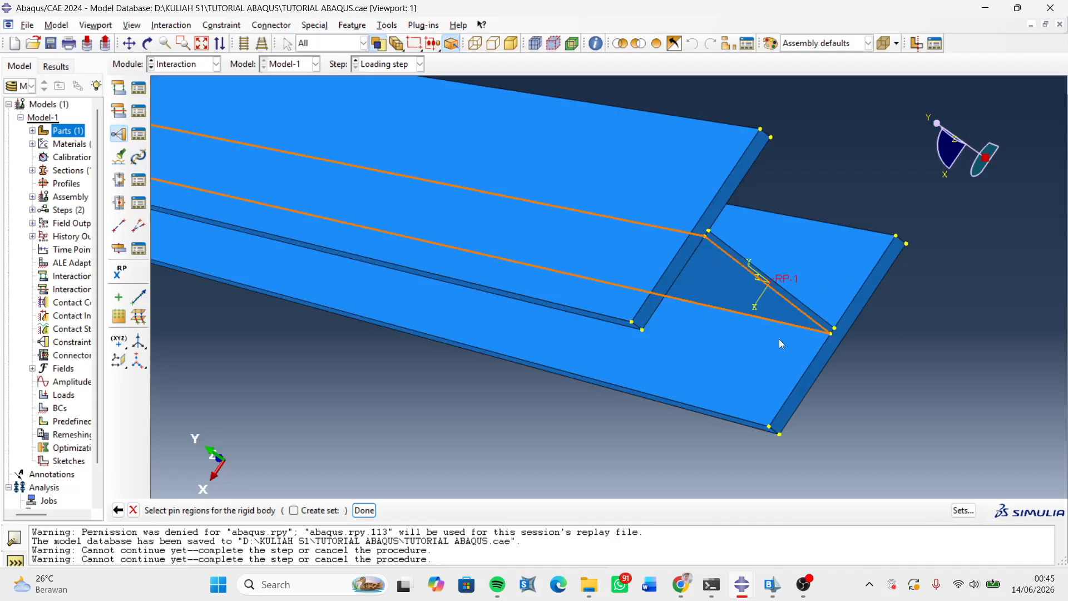
{"action": "left_click_drag", "start_coordinate": [779, 339], "coordinate": [771, 322], "text": "ctrl+alt"}
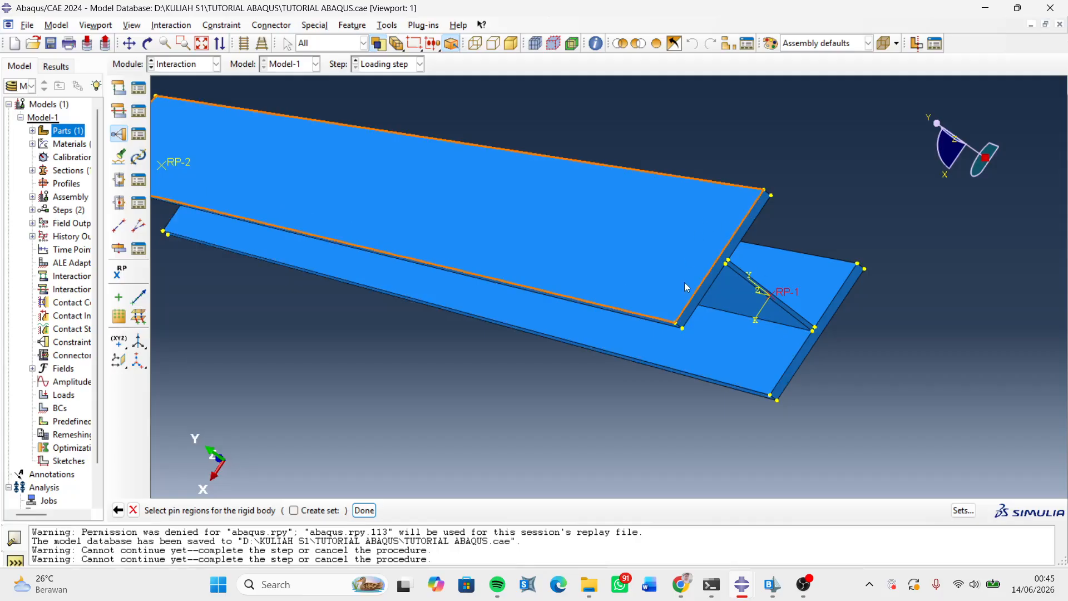
{"action": "mouse_move", "coordinate": [767, 275]}
{"action": "left_mouse_down", "text": "ctrl+alt"}
{"action": "mouse_move", "coordinate": [751, 323]}
{"action": "mouse_move", "coordinate": [758, 312]}
{"action": "mouse_move", "coordinate": [763, 334]}
{"action": "mouse_move", "coordinate": [765, 315]}
{"action": "mouse_move", "coordinate": [731, 282]}
{"action": "left_mouse_up", "text": "ctrl+alt"}
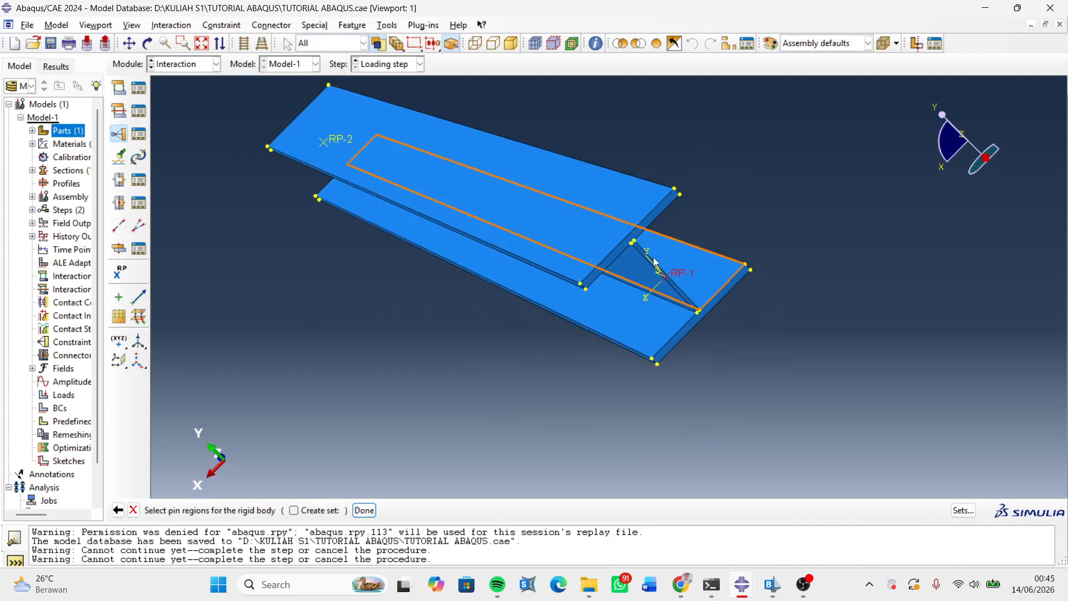
{"action": "scroll", "coordinate": [626, 239], "scroll_direction": "up", "scroll_amount": 2}
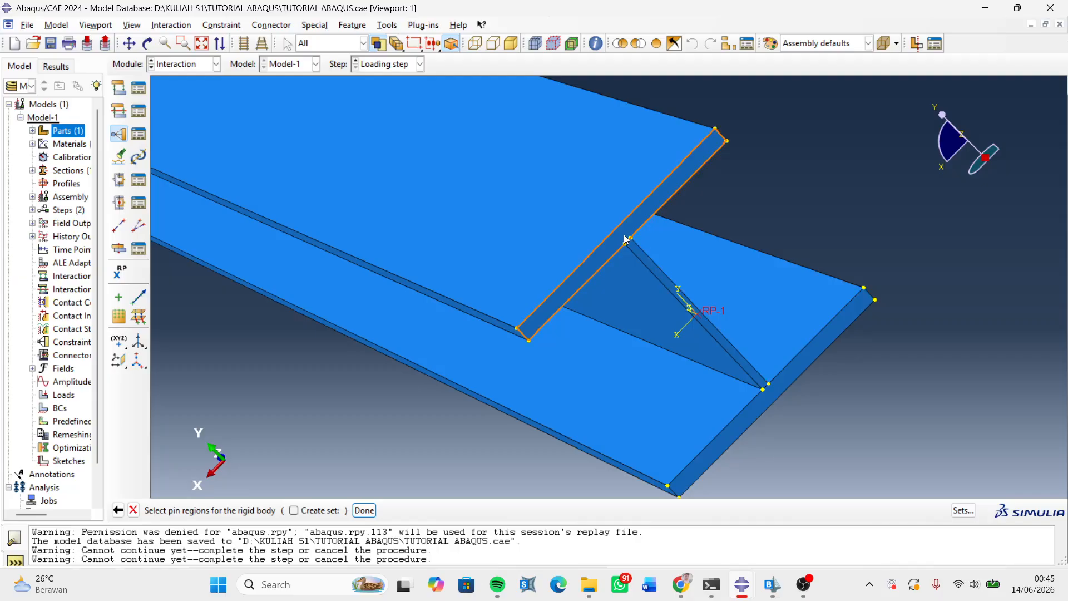
{"action": "left_click", "coordinate": [626, 240]}
{"action": "left_click", "coordinate": [647, 265]}
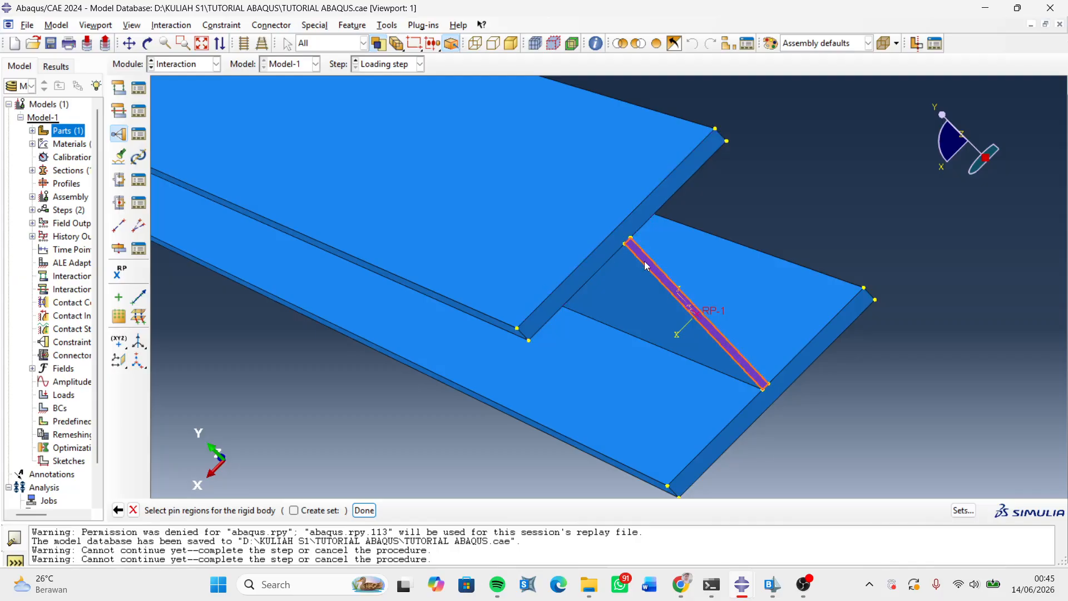
{"action": "left_click", "coordinate": [635, 224]}
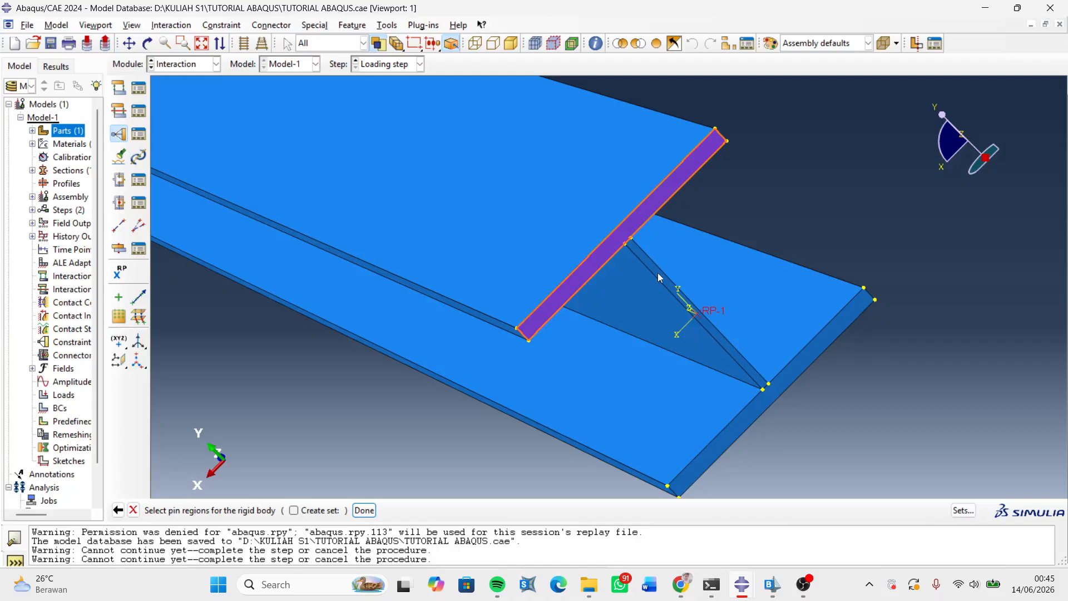
{"action": "scroll", "coordinate": [660, 278], "scroll_direction": "up", "scroll_amount": 2}
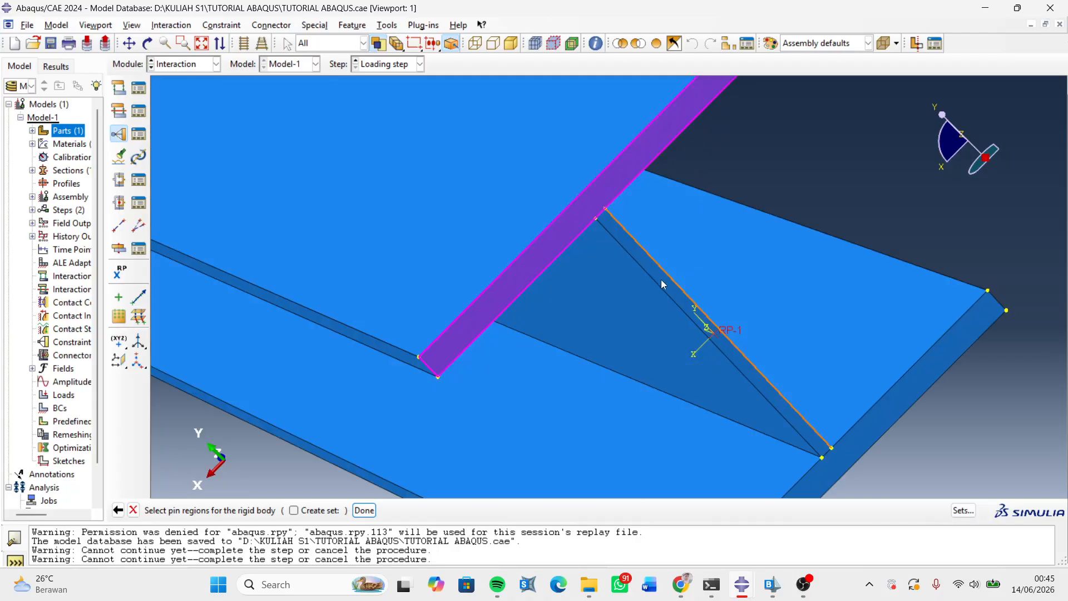
{"action": "left_click", "coordinate": [662, 283]}
{"action": "scroll", "coordinate": [682, 270], "scroll_direction": "down", "scroll_amount": 2}
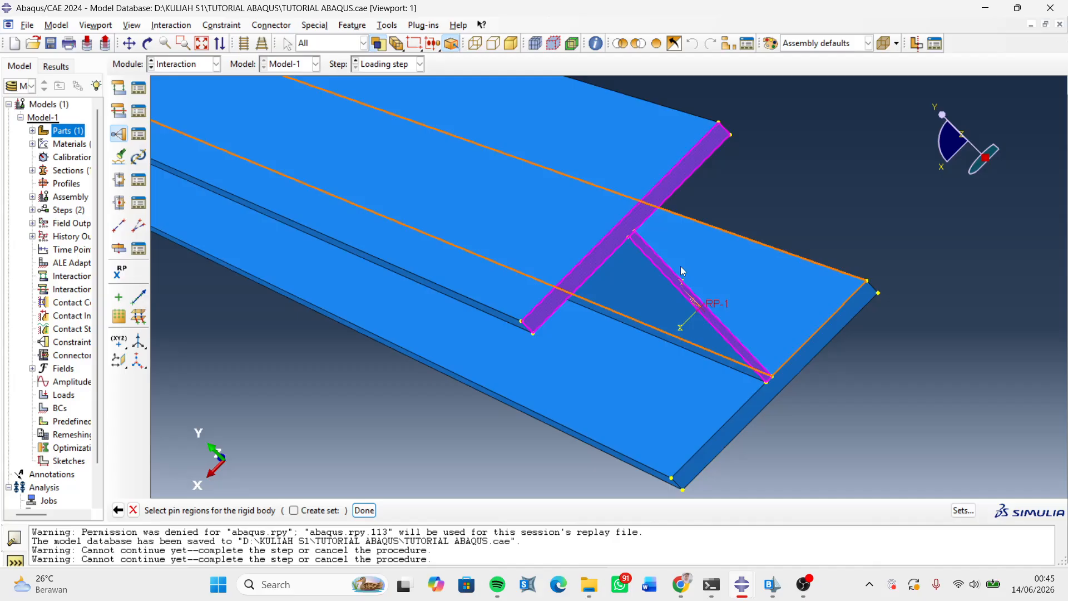
{"action": "left_click", "coordinate": [766, 407], "text": "shift"}
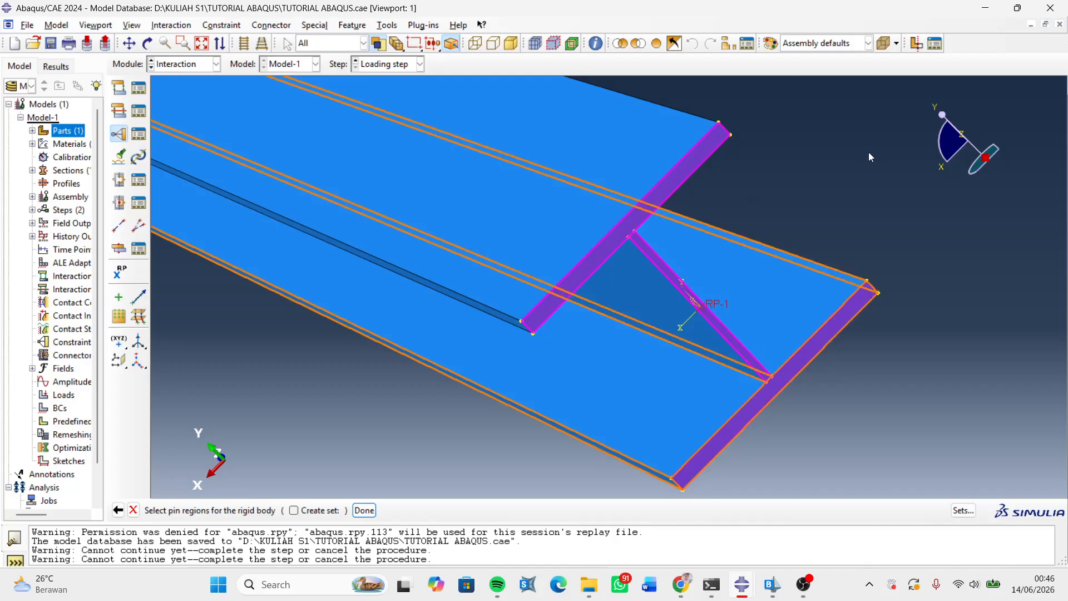
{"action": "left_click", "coordinate": [365, 511]}
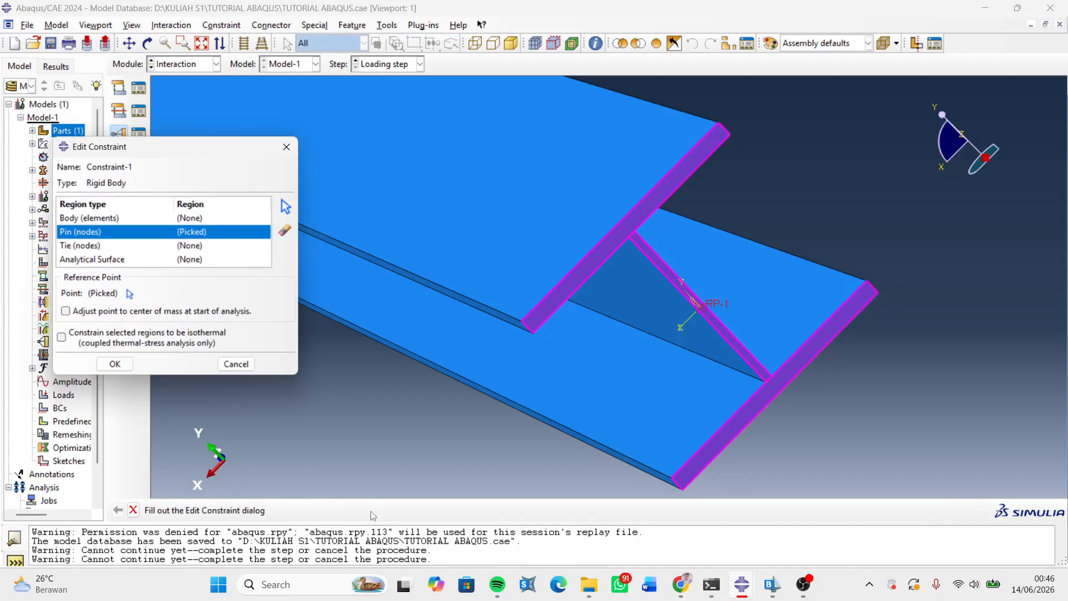
{"action": "left_click", "coordinate": [114, 368]}
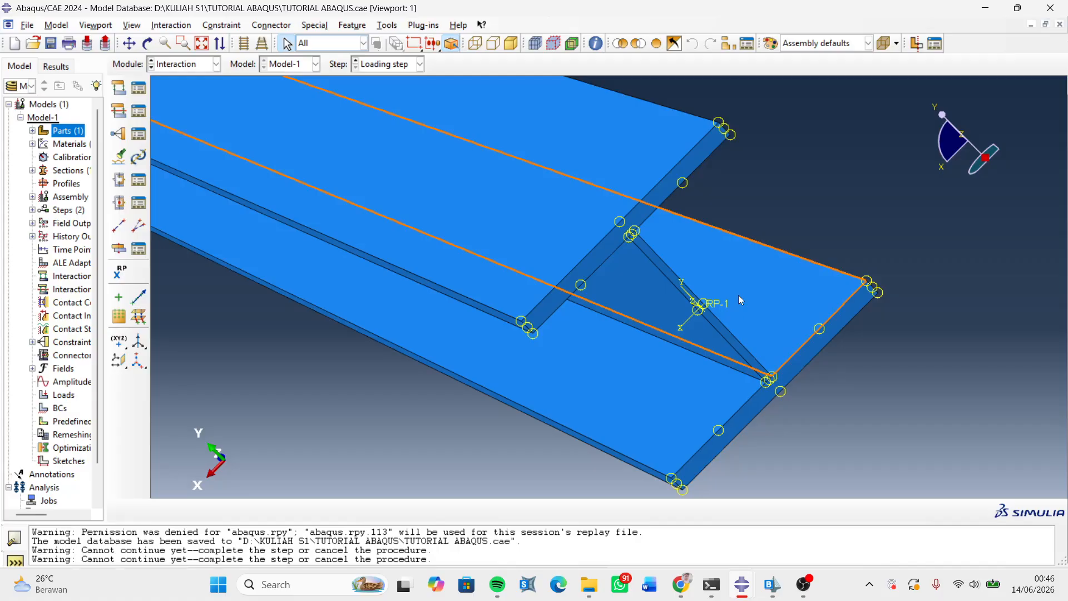
- Check the rigid body constraint's entry in the Constraint Manager and close the manager
{"action": "scroll", "coordinate": [739, 300], "scroll_direction": "down", "scroll_amount": 2}
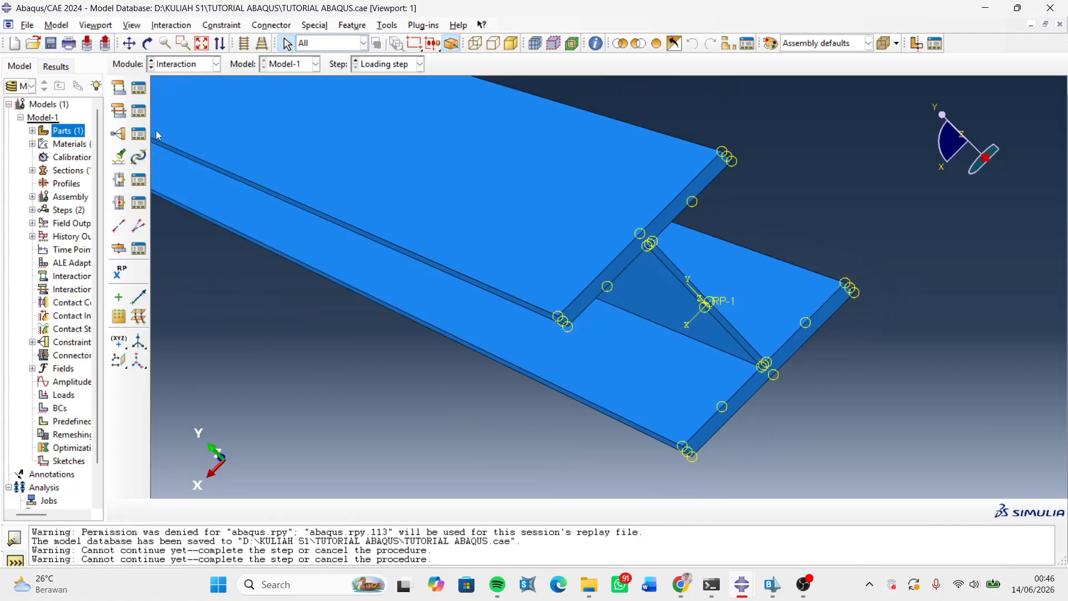
{"action": "left_click", "coordinate": [138, 133]}
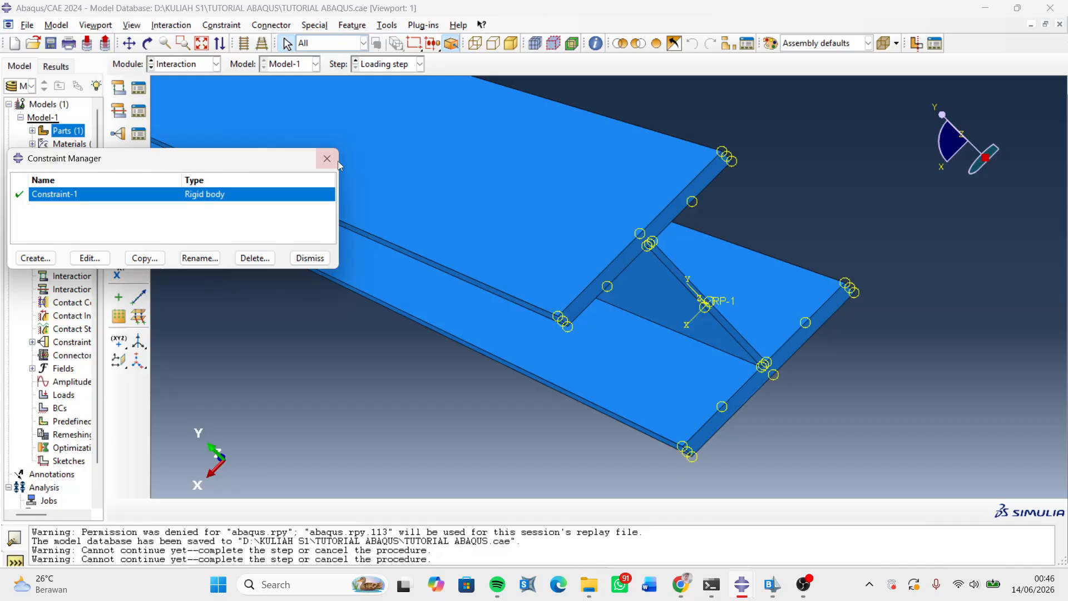
{"action": "left_click", "coordinate": [328, 159]}
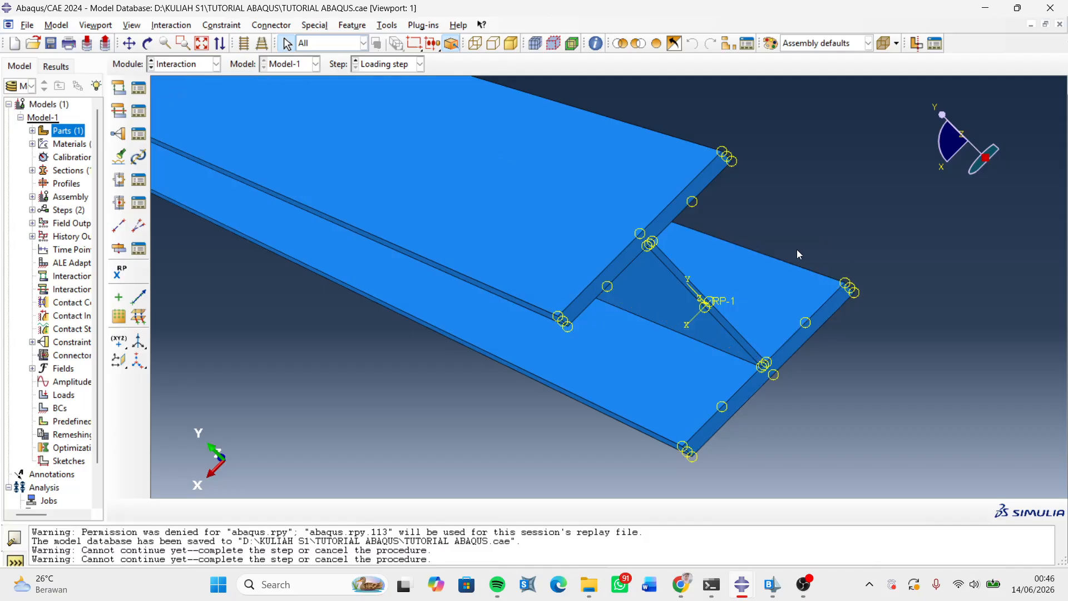
{"action": "scroll", "coordinate": [775, 320], "scroll_direction": "up", "scroll_amount": 2}
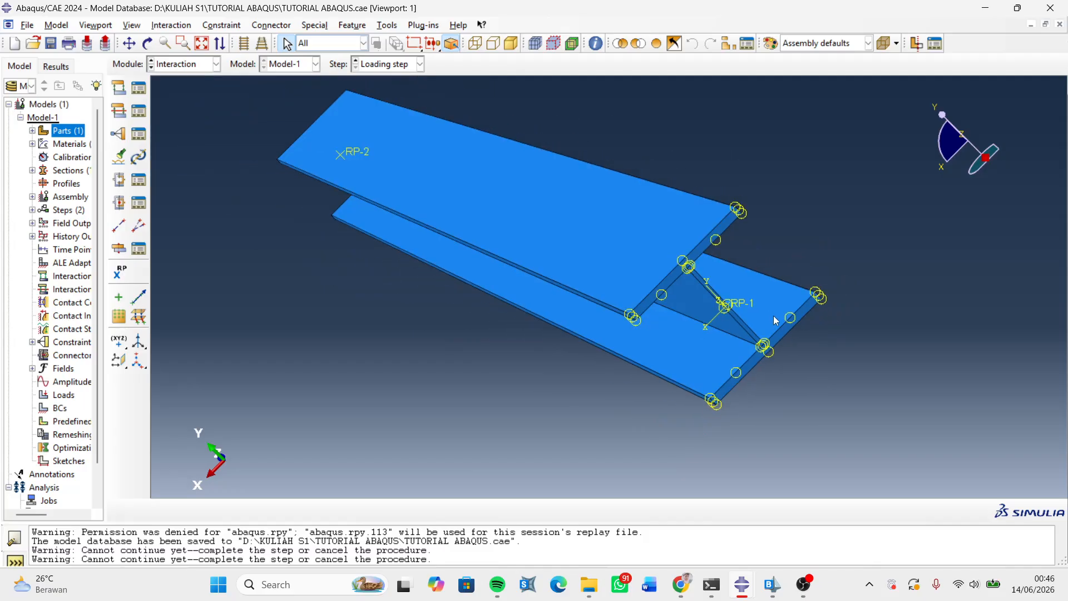
{"action": "scroll", "coordinate": [775, 320], "scroll_direction": "up", "scroll_amount": 1}
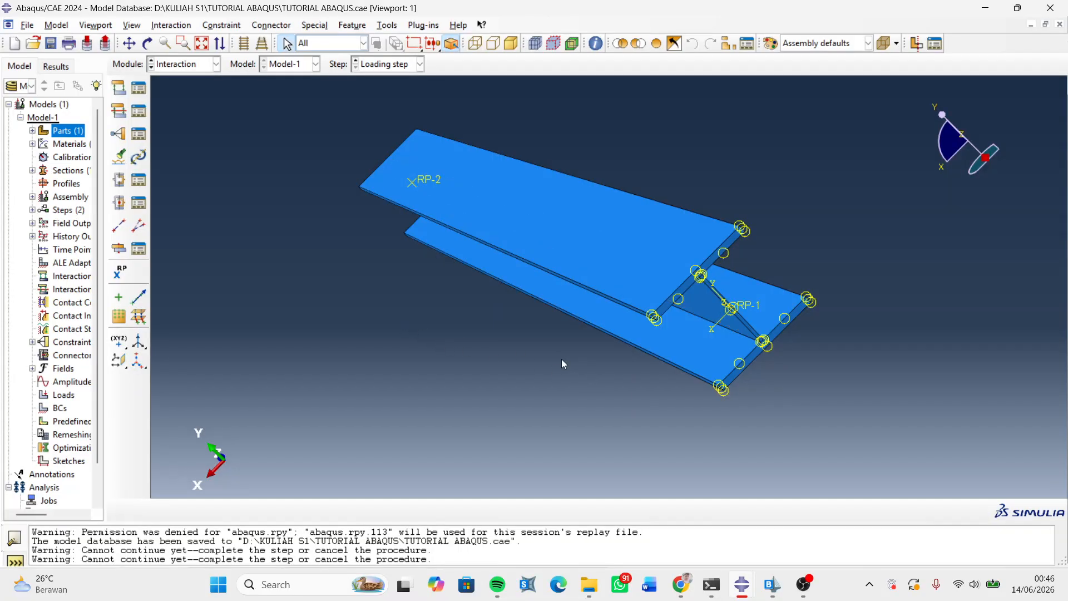
{"action": "left_click_drag", "start_coordinate": [543, 351], "coordinate": [762, 352], "text": "ctrl+alt"}
{"action": "scroll", "coordinate": [767, 265], "scroll_direction": "up", "scroll_amount": 4}
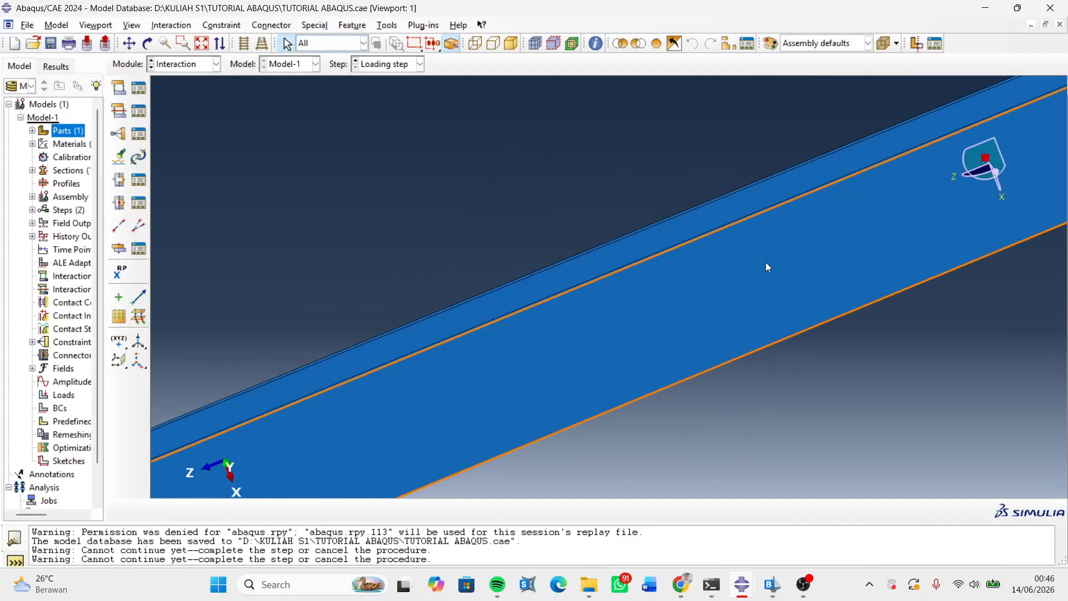
{"action": "mouse_move", "coordinate": [600, 326]}
{"action": "left_mouse_down", "text": "ctrl+alt"}
{"action": "mouse_move", "coordinate": [594, 389]}
{"action": "mouse_move", "coordinate": [632, 258]}
{"action": "mouse_move", "coordinate": [443, 399]}
{"action": "mouse_move", "coordinate": [493, 406]}
{"action": "left_mouse_up", "text": "ctrl+alt"}
{"action": "left_click_drag", "start_coordinate": [527, 333], "coordinate": [491, 260]}
{"action": "left_click", "coordinate": [491, 259]}
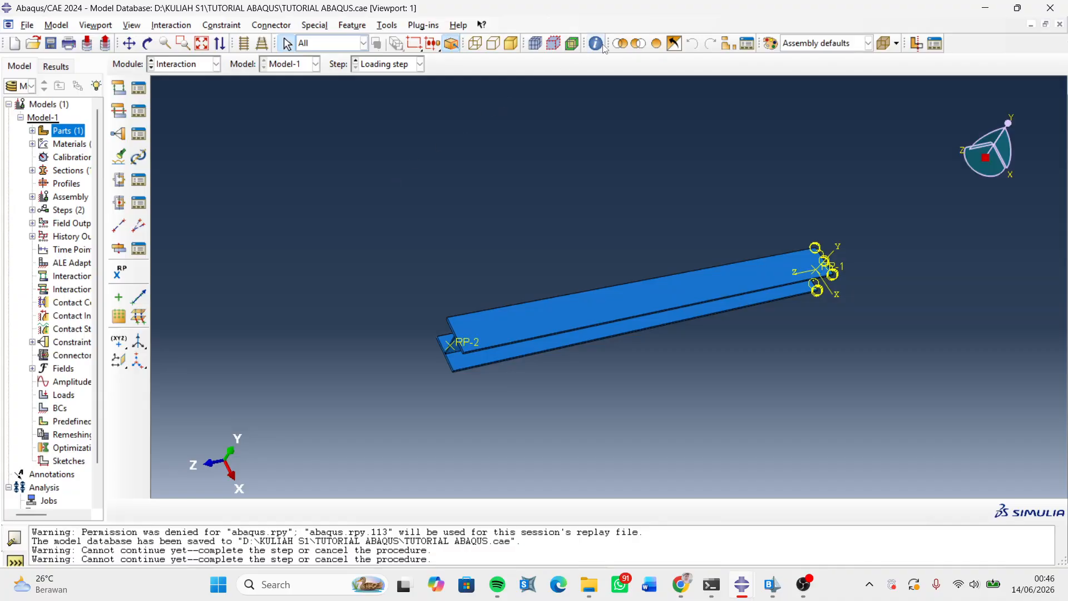
{"action": "left_click", "coordinate": [132, 26]}
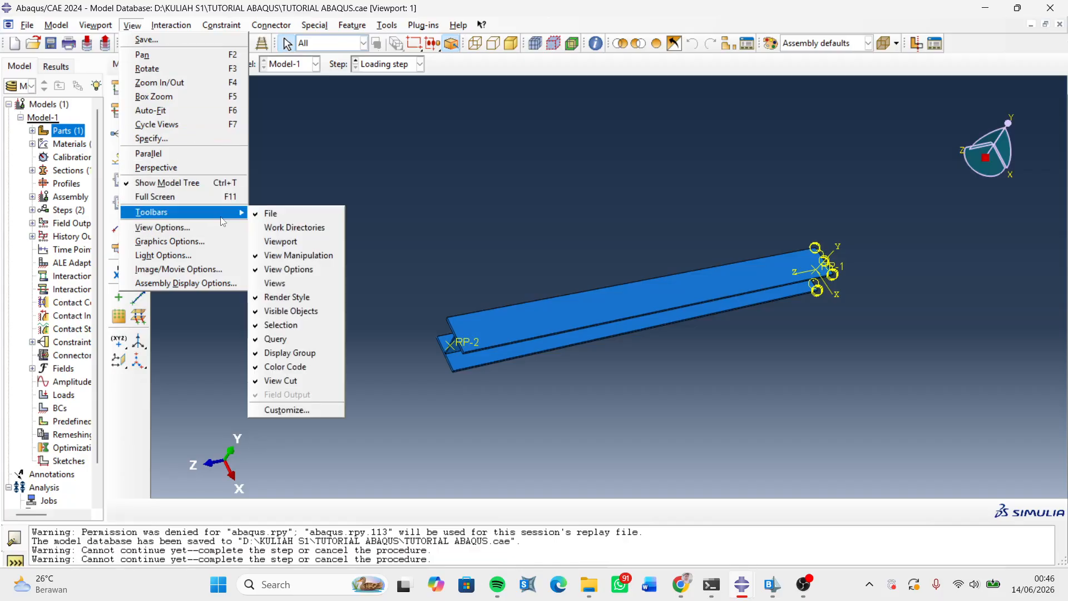
{"action": "mouse_move", "coordinate": [240, 217]}
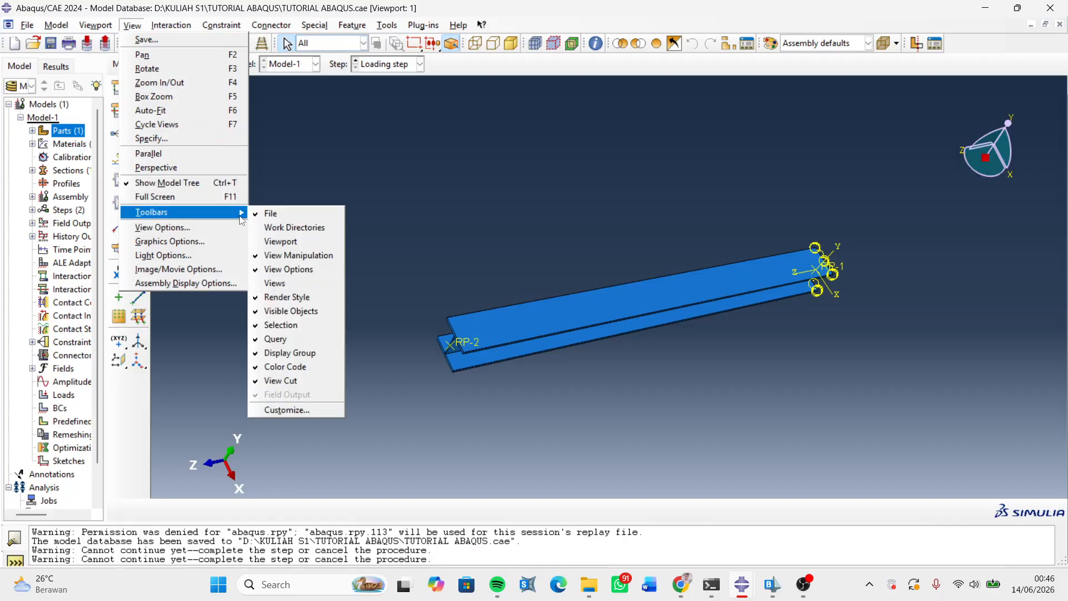
{"action": "left_click", "coordinate": [272, 246]}
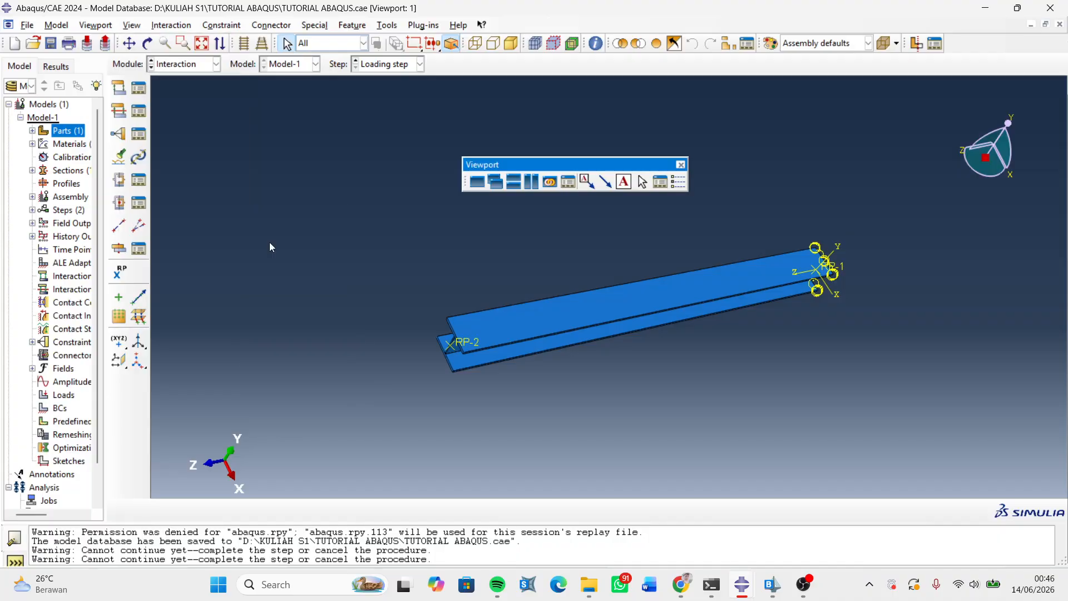
{"action": "left_click", "coordinate": [680, 165]}
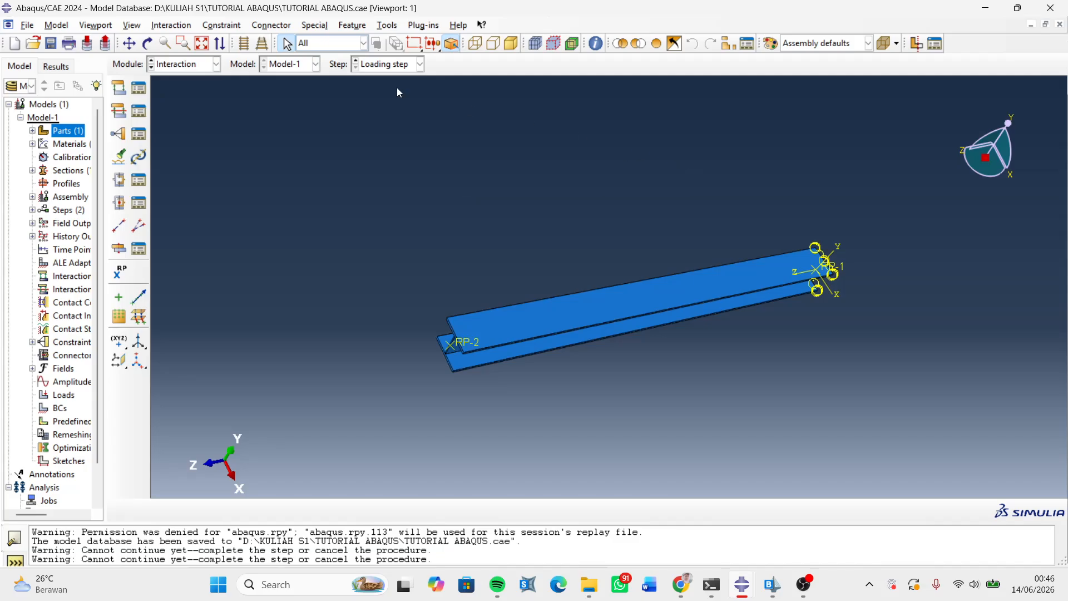
- Show the Work Directories toolbar in the main window
{"action": "left_click", "coordinate": [131, 25]}
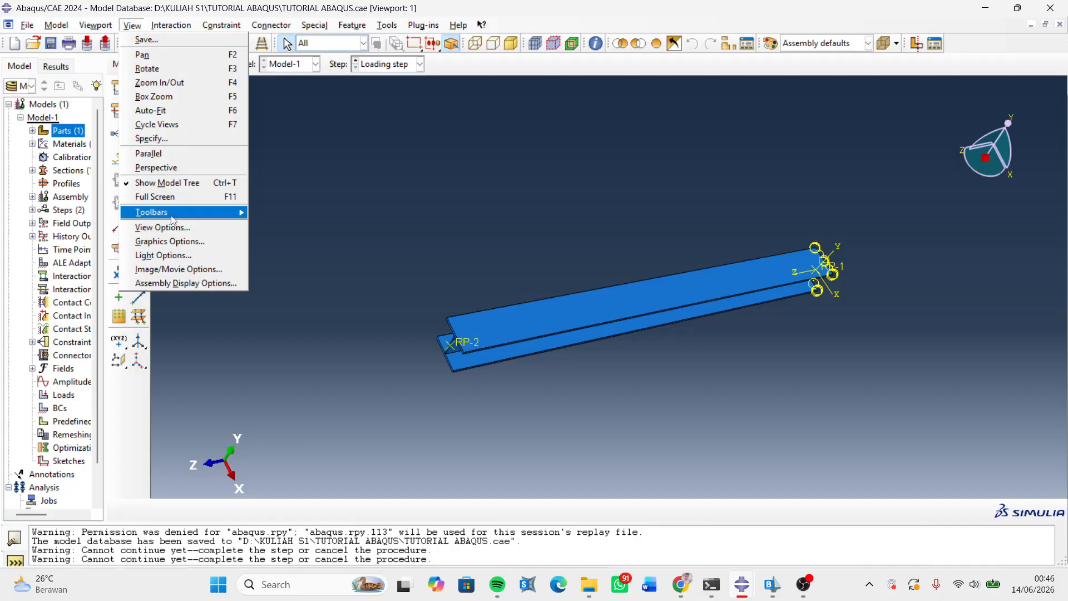
{"action": "mouse_move", "coordinate": [172, 218]}
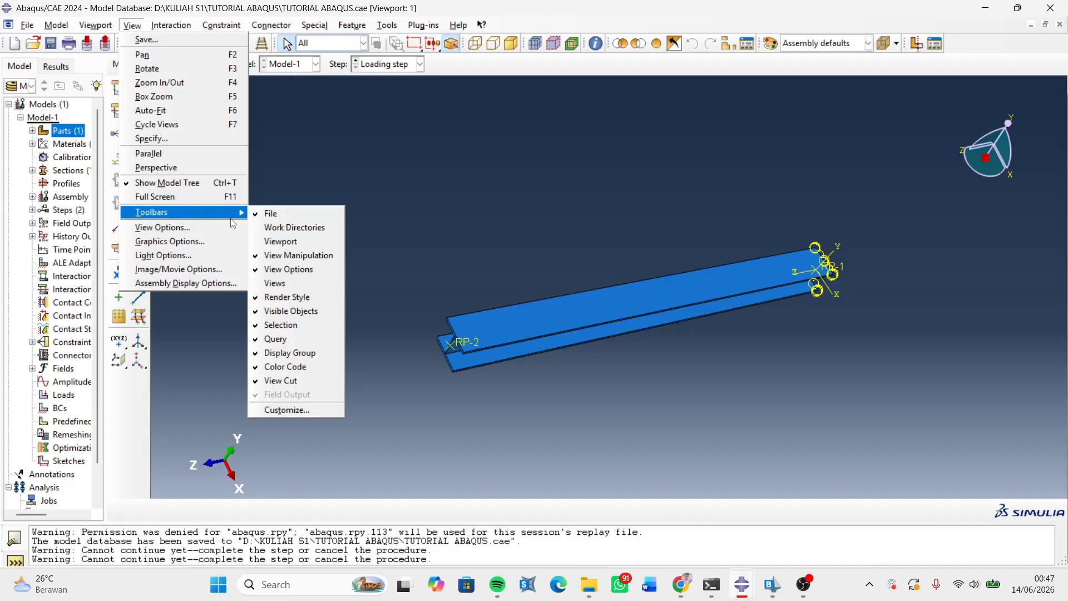
{"action": "mouse_move", "coordinate": [231, 210]}
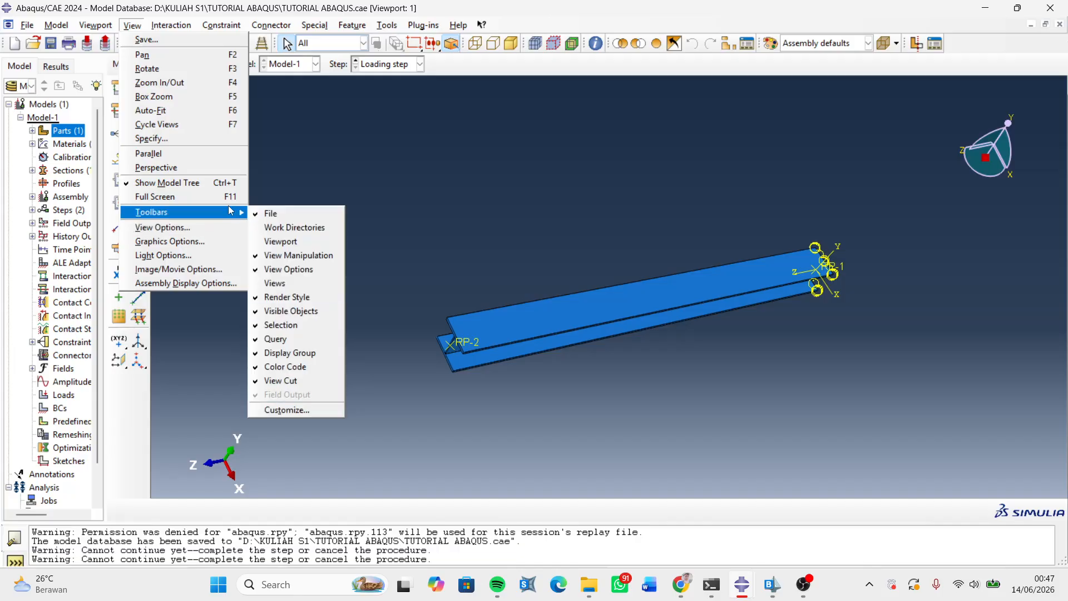
{"action": "left_click", "coordinate": [260, 228]}
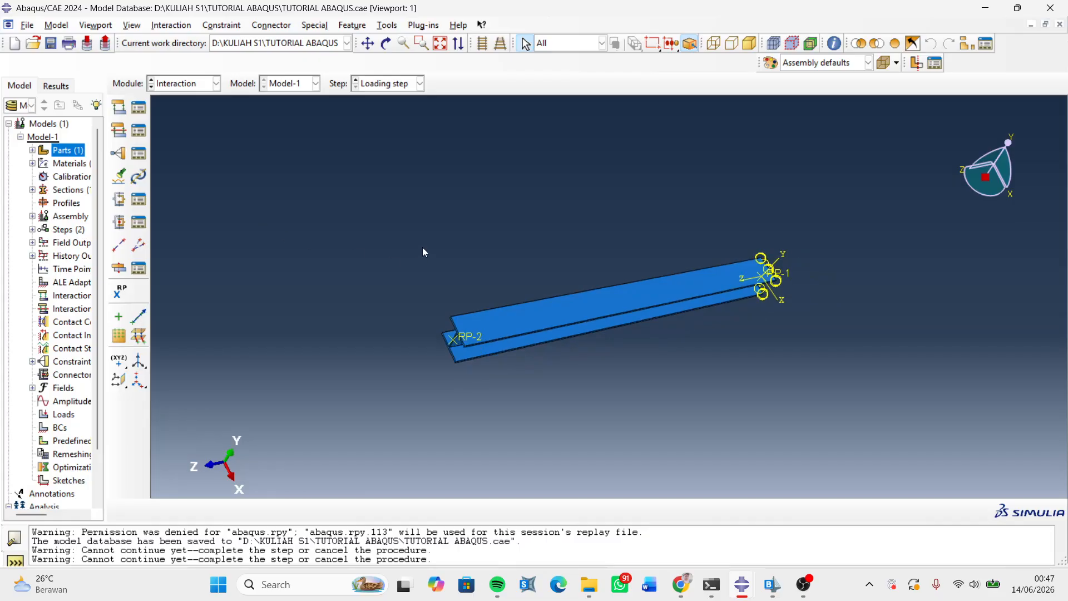
- Hide the Work Directories toolbar
{"action": "left_click", "coordinate": [132, 25]}
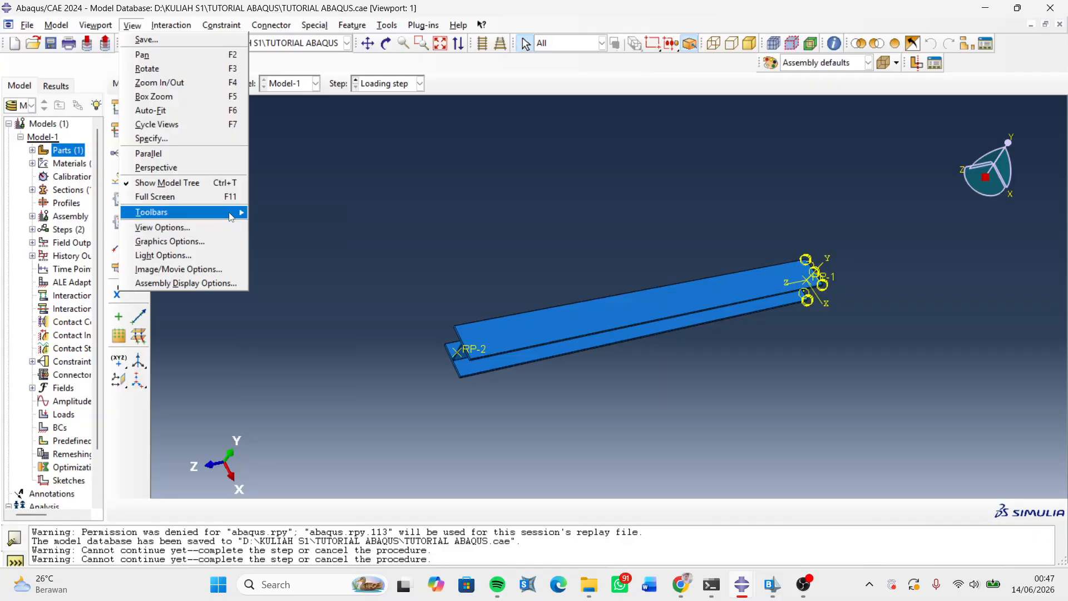
{"action": "left_click", "coordinate": [256, 228]}
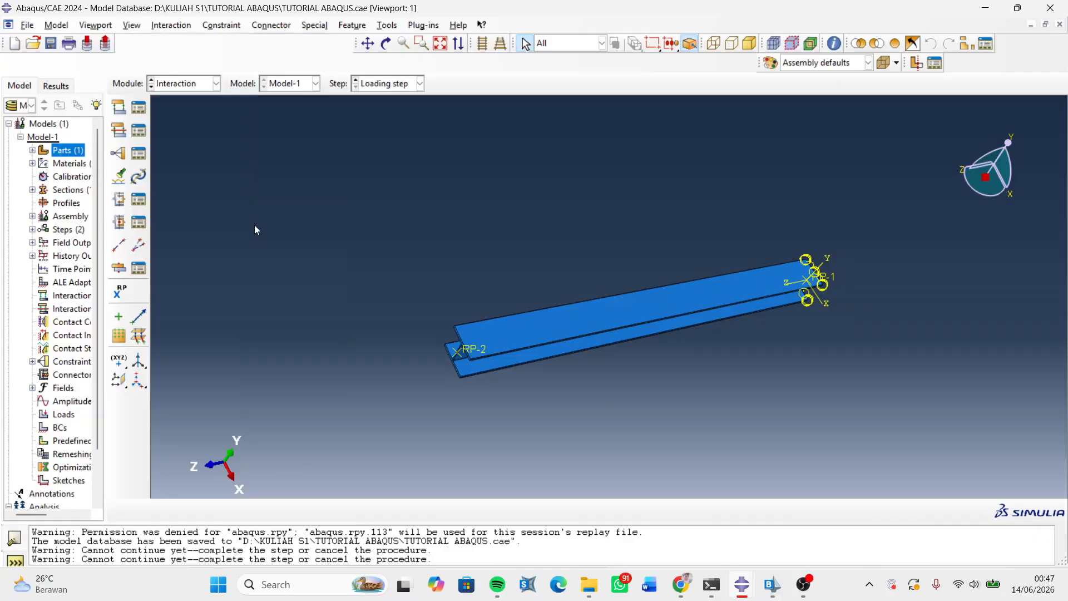
{"action": "left_click", "coordinate": [132, 25]}
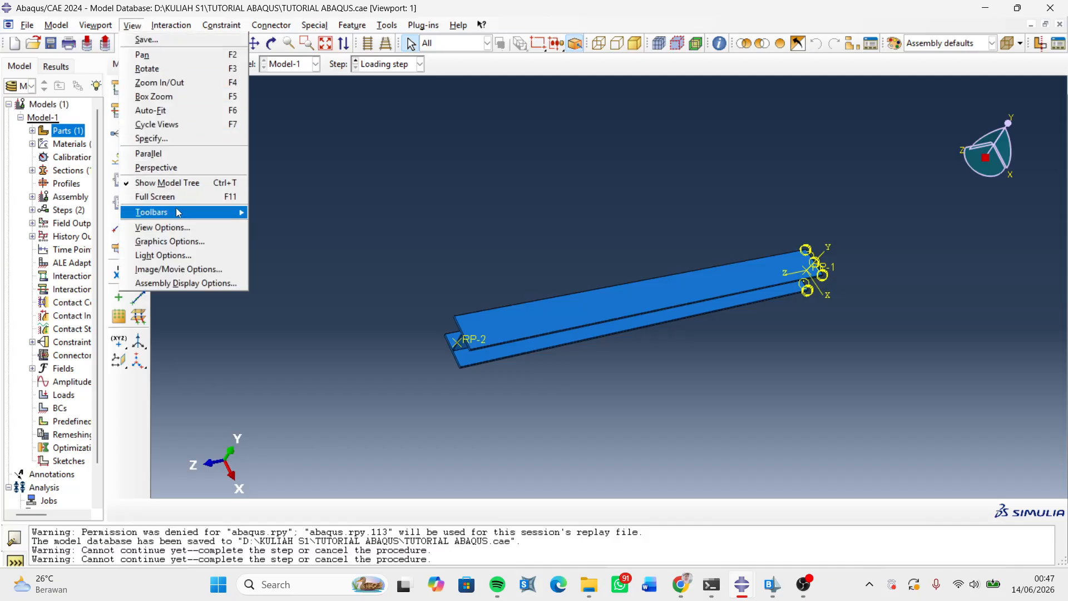
{"action": "mouse_move", "coordinate": [238, 217]}
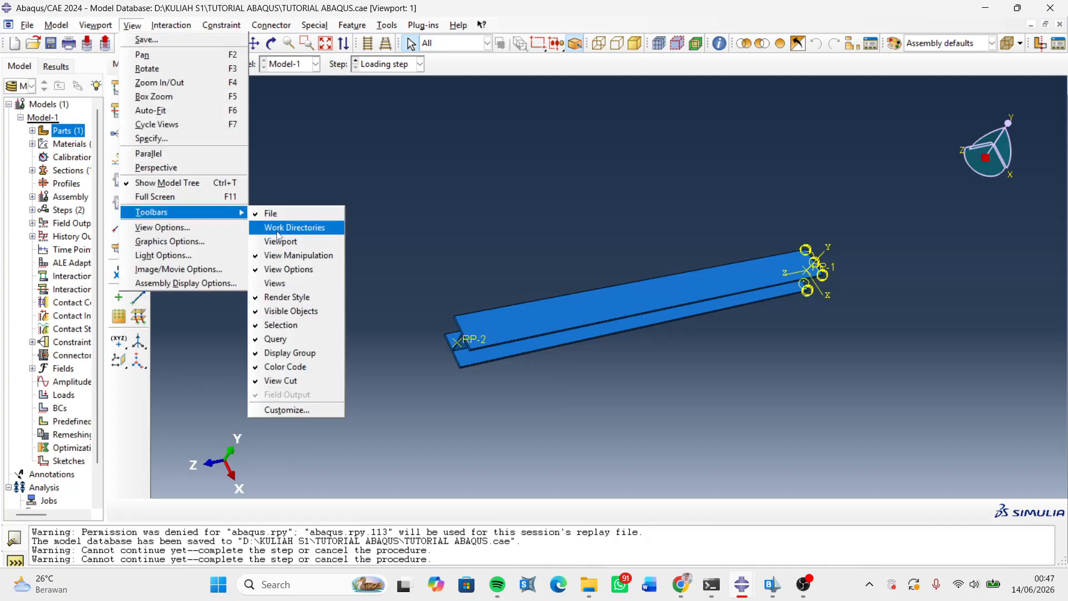
{"action": "left_click", "coordinate": [263, 283]}
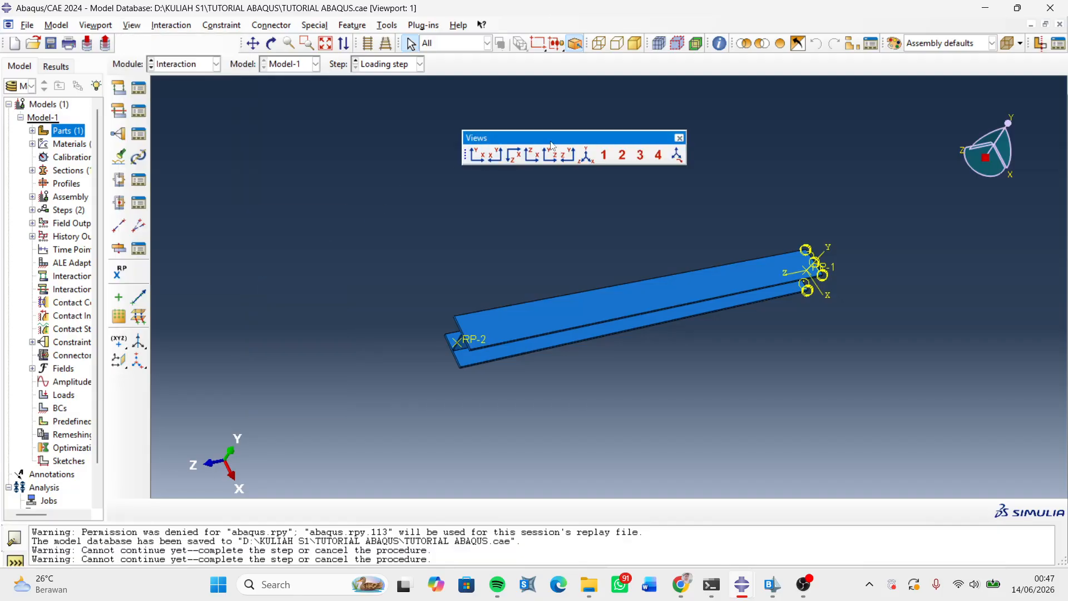
{"action": "left_click_drag", "start_coordinate": [535, 138], "coordinate": [516, 62]}
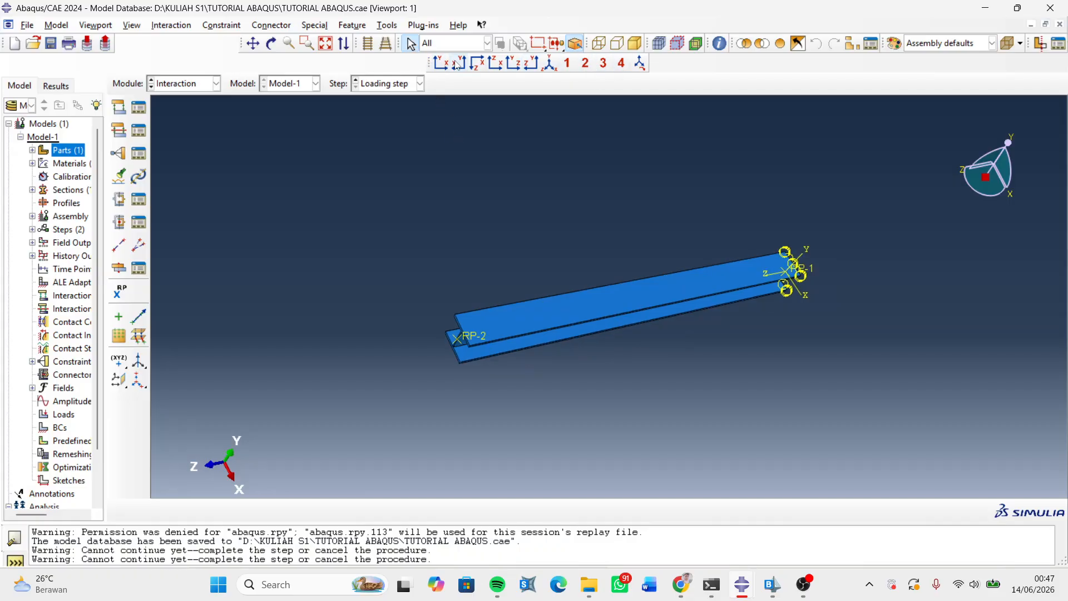
{"action": "left_click_drag", "start_coordinate": [432, 63], "coordinate": [771, 66]}
{"action": "left_click_drag", "start_coordinate": [778, 51], "coordinate": [425, 194]}
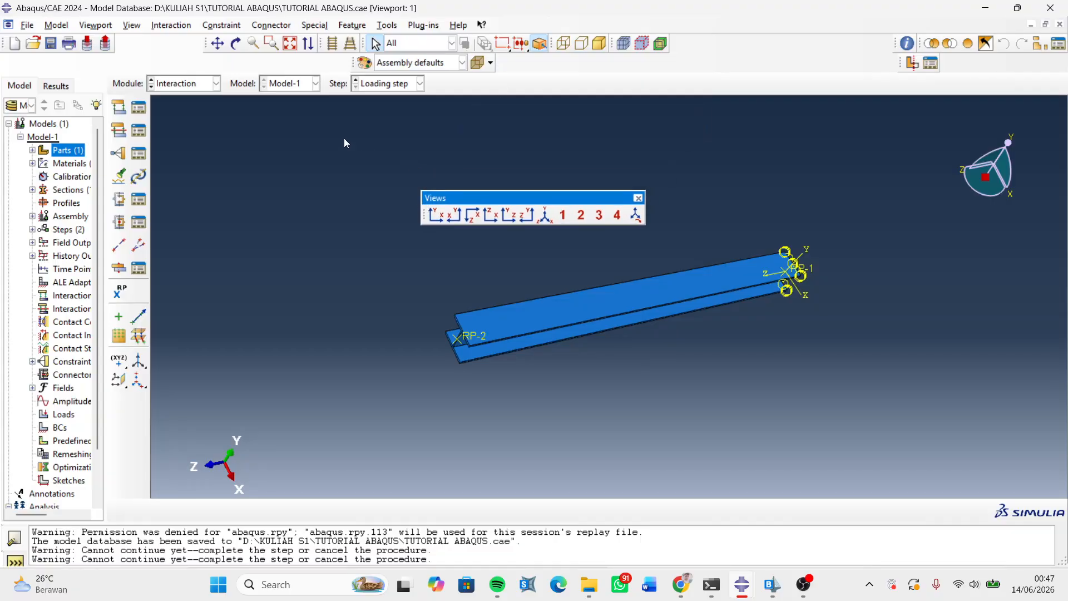
{"action": "left_click_drag", "start_coordinate": [546, 194], "coordinate": [549, 115]}
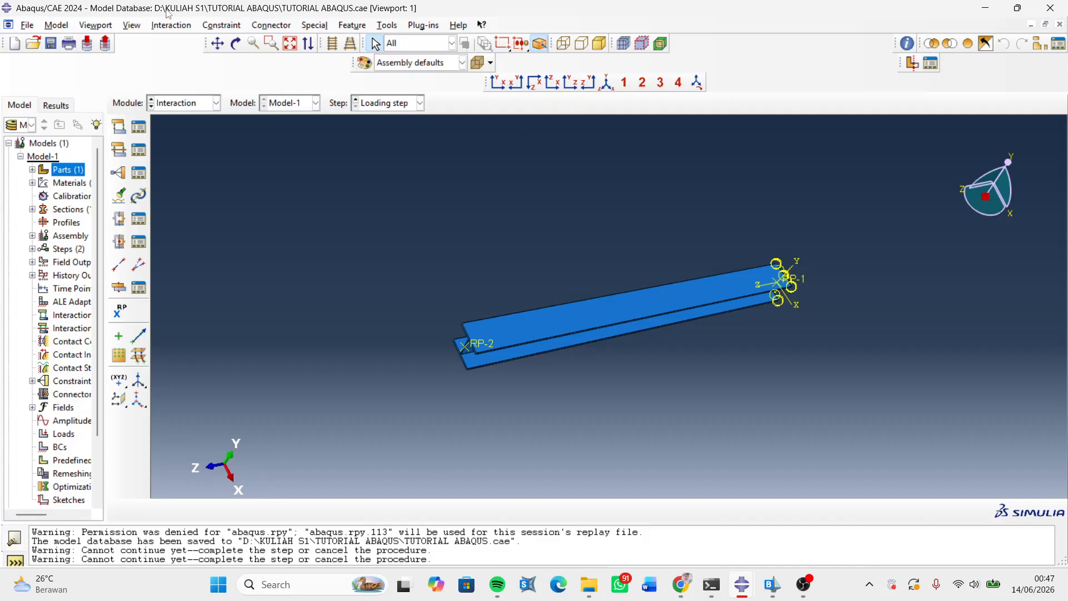
{"action": "left_click", "coordinate": [131, 25]}
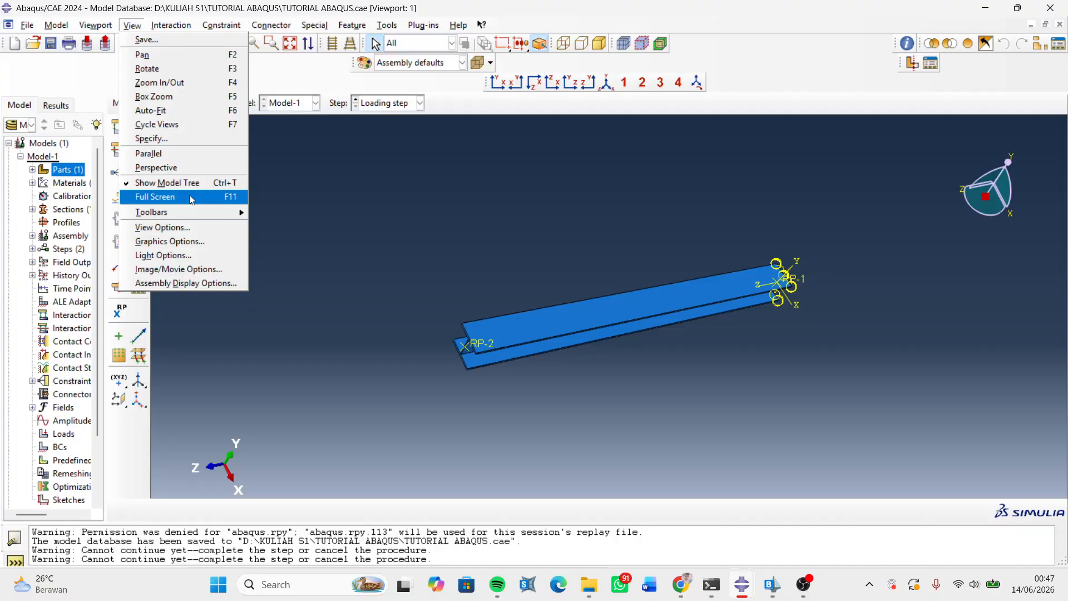
{"action": "mouse_move", "coordinate": [240, 215]}
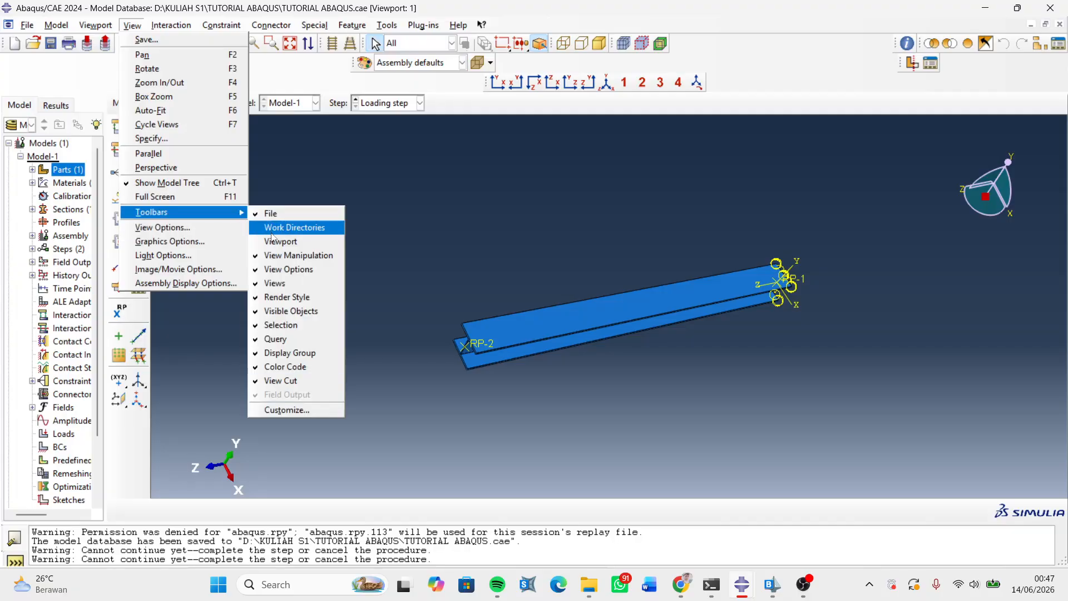
{"action": "left_click", "coordinate": [256, 283]}
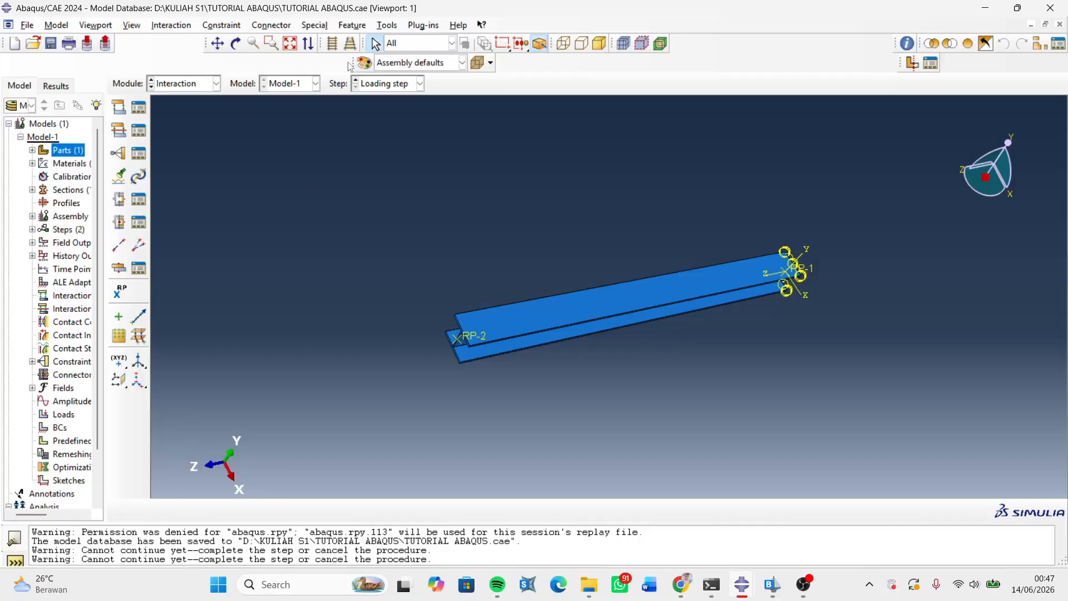
- Dock the Color Code and View Cut toolbars in the first toolbar row and show the Views toolbar in the row beneath
{"action": "left_click_drag", "start_coordinate": [356, 62], "coordinate": [705, 44]}
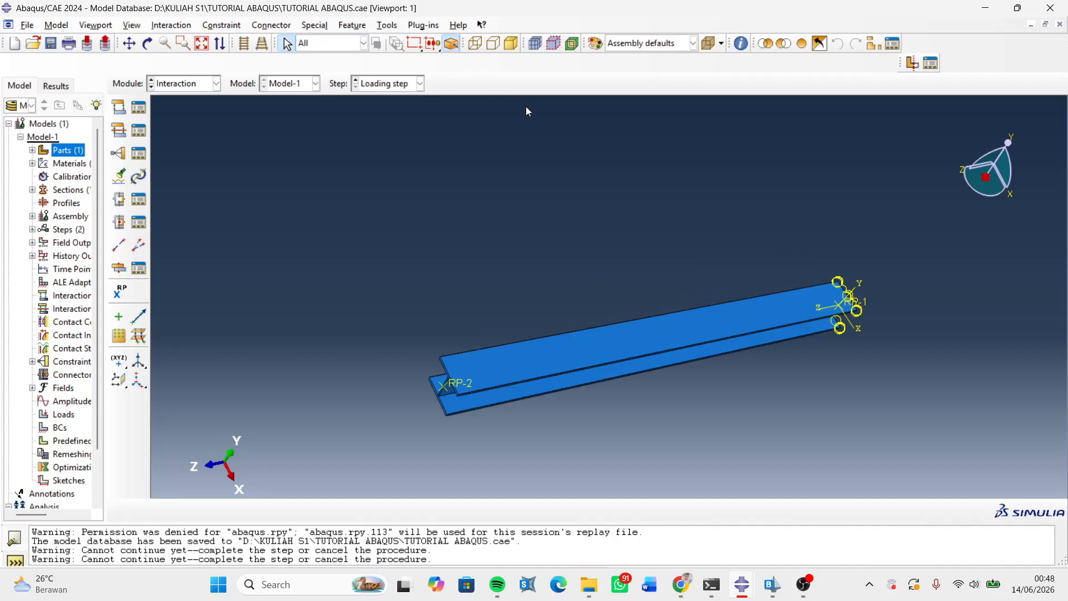
{"action": "left_click_drag", "start_coordinate": [901, 63], "coordinate": [917, 43]}
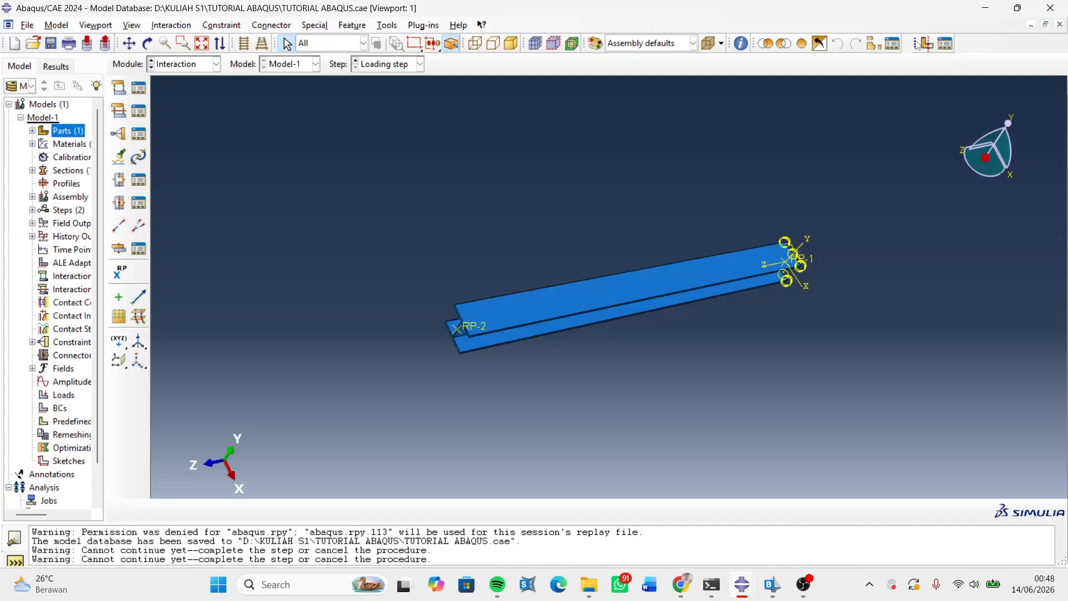
{"action": "left_click", "coordinate": [132, 26]}
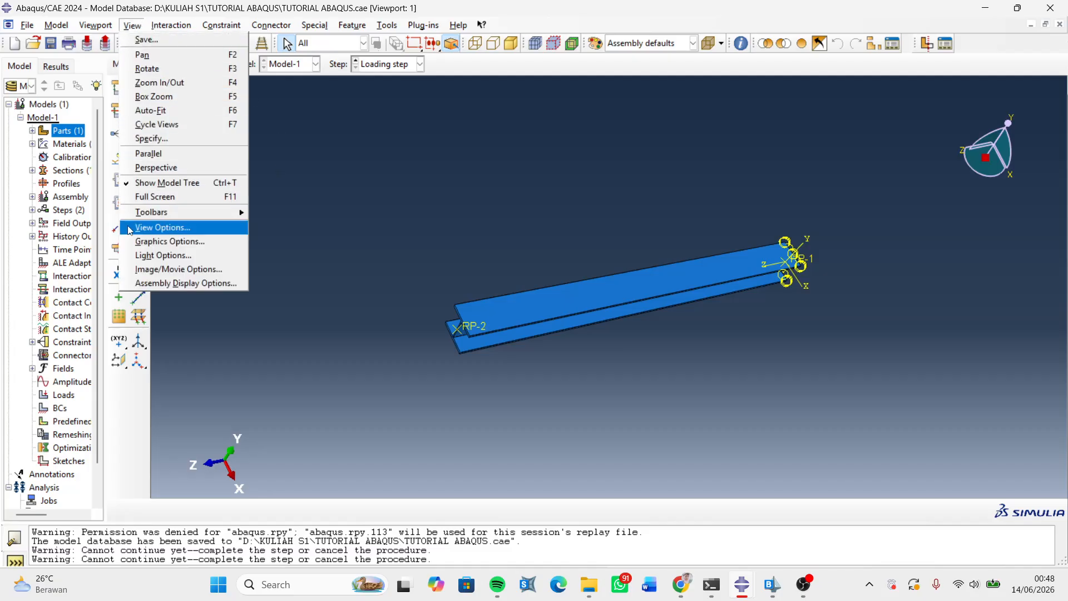
{"action": "mouse_move", "coordinate": [142, 215]}
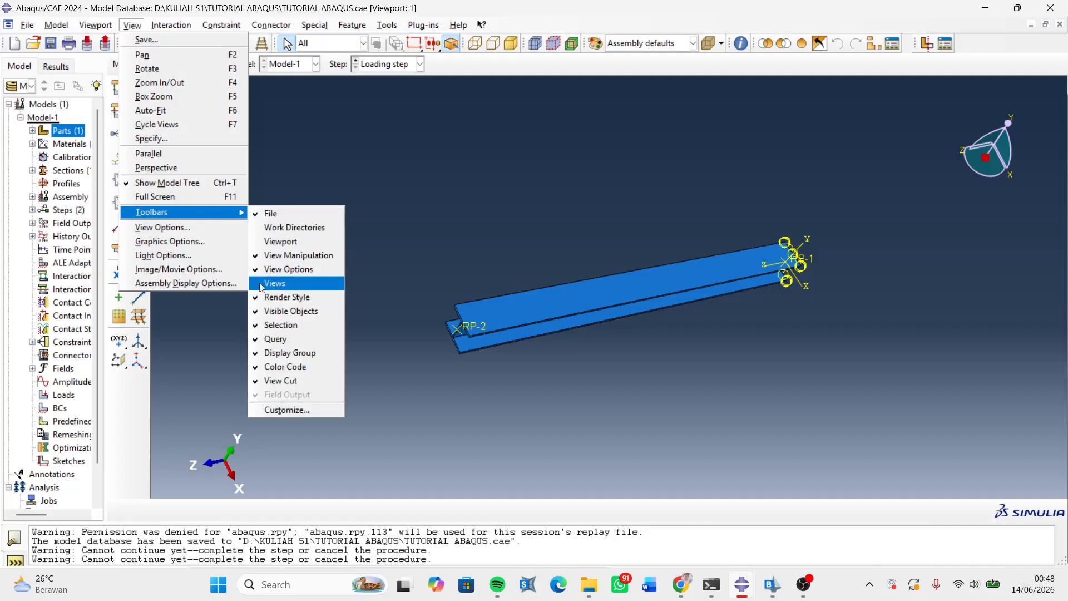
{"action": "left_click", "coordinate": [277, 285]}
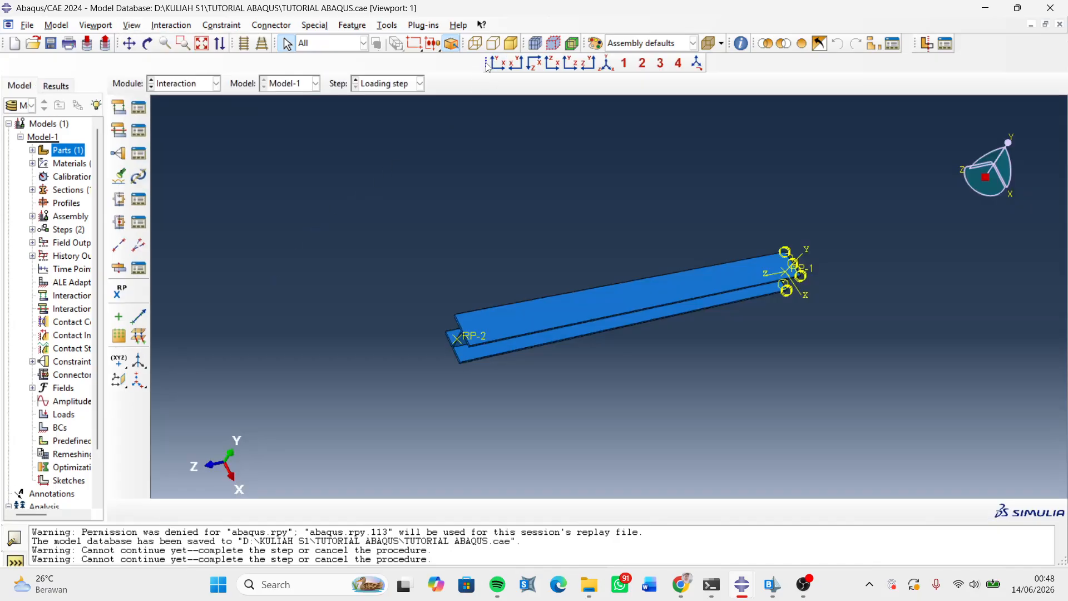
{"action": "left_click_drag", "start_coordinate": [487, 66], "coordinate": [459, 61]}
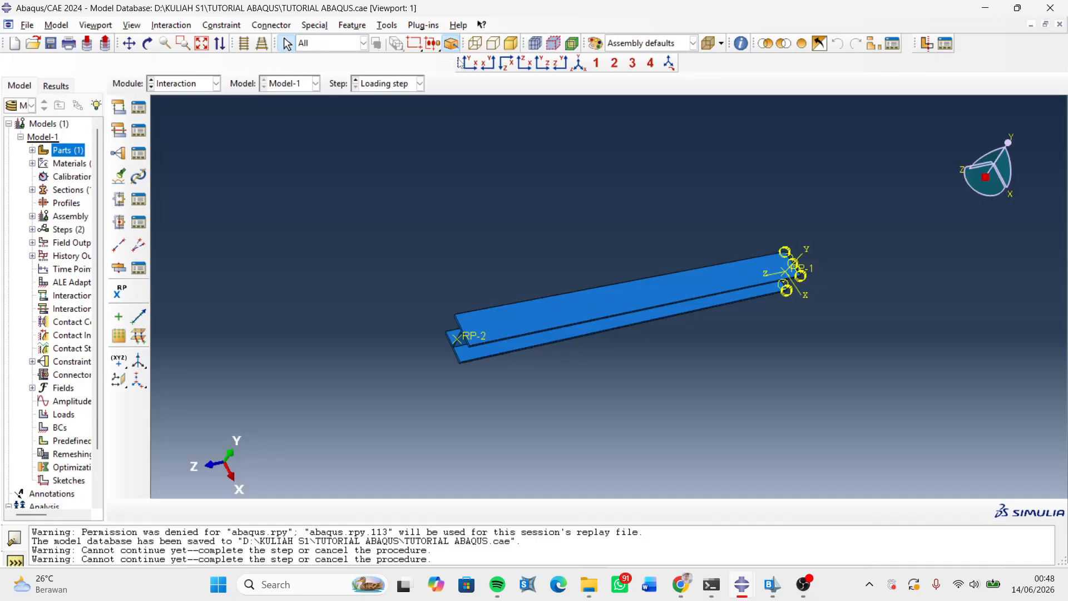
- Switch the model to the isometric view and examine the beam ends at RP-1 and RP-2
{"action": "left_click", "coordinate": [578, 63]}
{"action": "left_click_drag", "start_coordinate": [436, 248], "coordinate": [437, 237], "text": "ctrl+alt"}
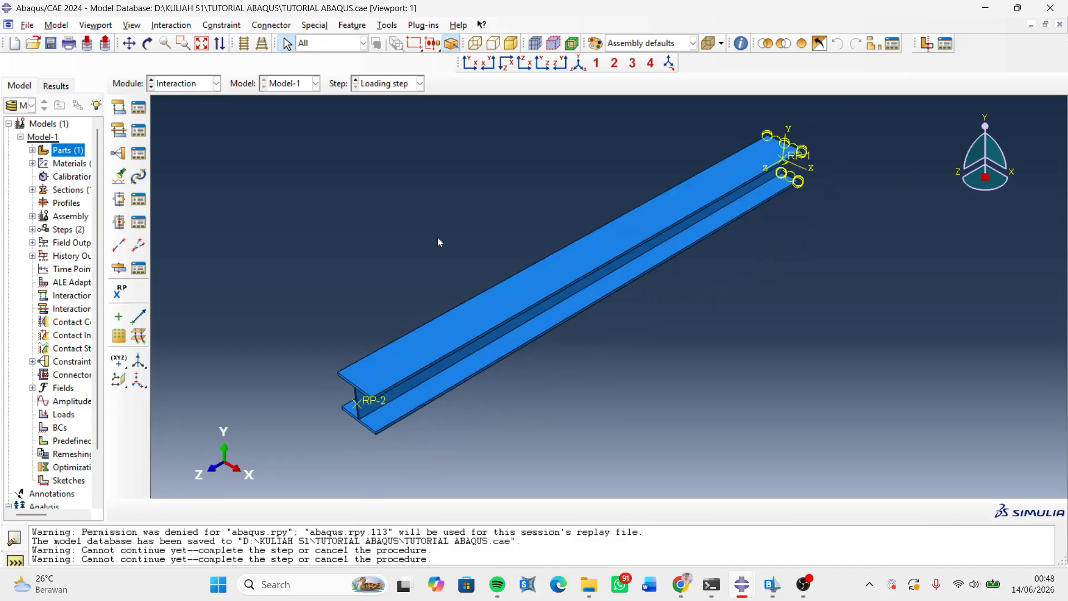
{"action": "scroll", "coordinate": [372, 446], "scroll_direction": "down", "scroll_amount": 4}
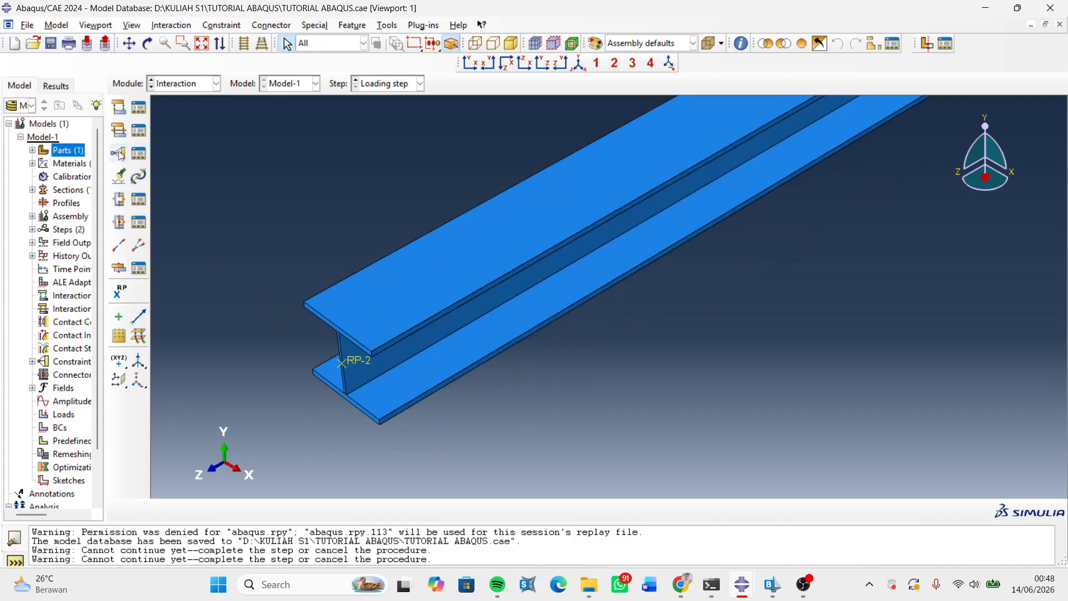
{"action": "scroll", "coordinate": [332, 386], "scroll_direction": "up", "scroll_amount": 5}
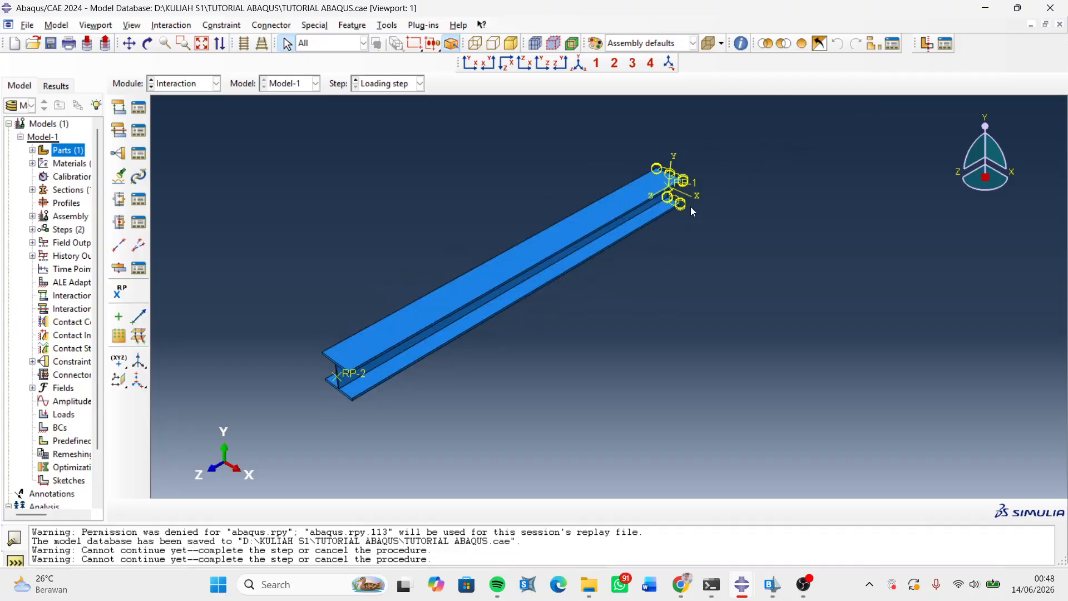
{"action": "scroll", "coordinate": [675, 185], "scroll_direction": "down", "scroll_amount": 3}
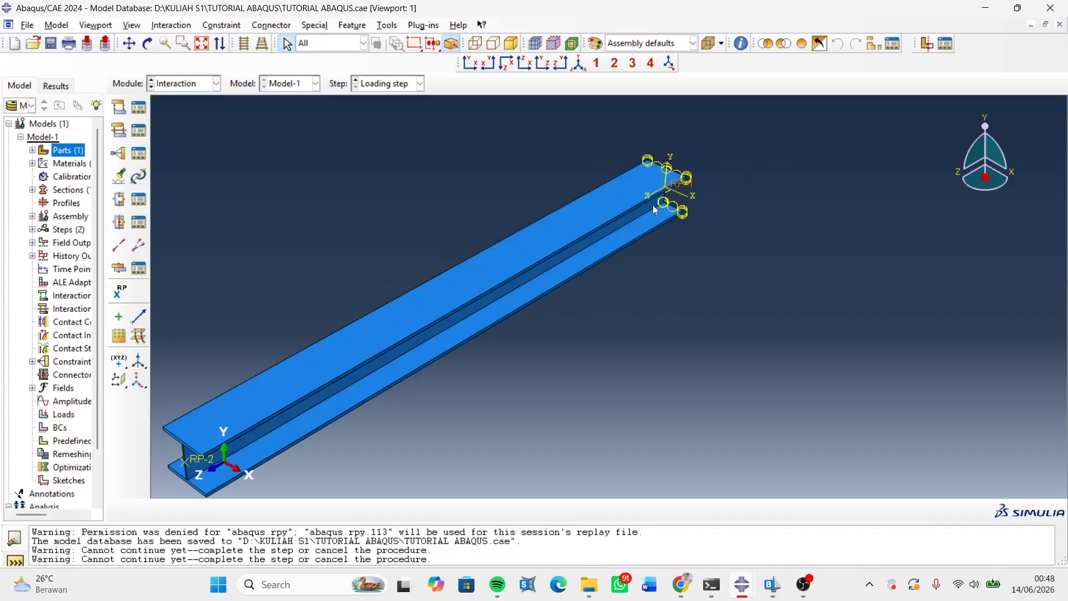
{"action": "scroll", "coordinate": [679, 241], "scroll_direction": "up", "scroll_amount": 2}
{"action": "scroll", "coordinate": [335, 372], "scroll_direction": "down", "scroll_amount": 1}
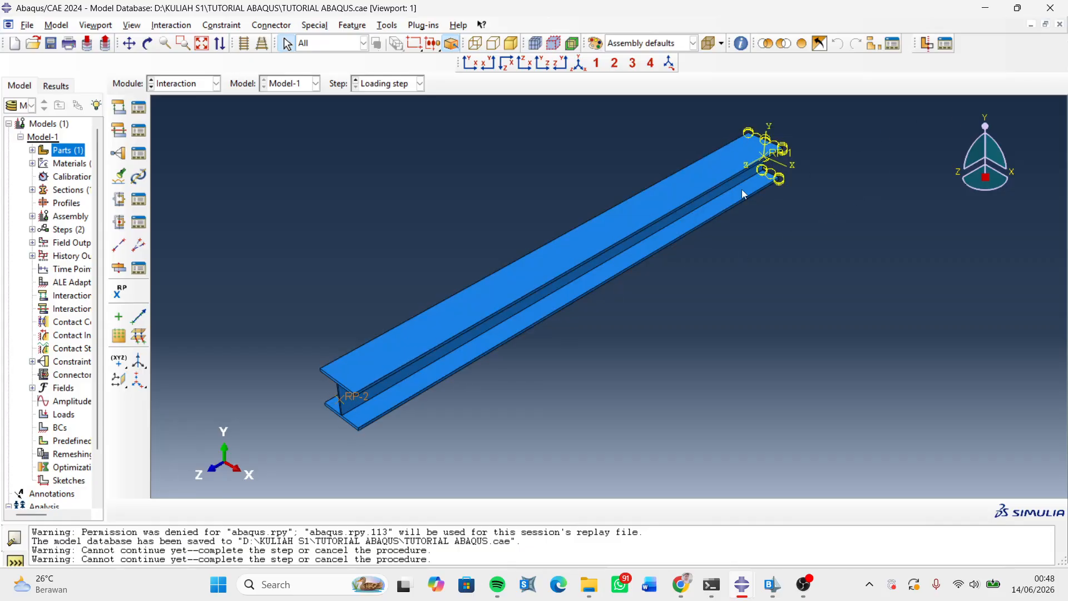
{"action": "left_click", "coordinate": [793, 164]}
{"action": "left_click", "coordinate": [119, 155]}
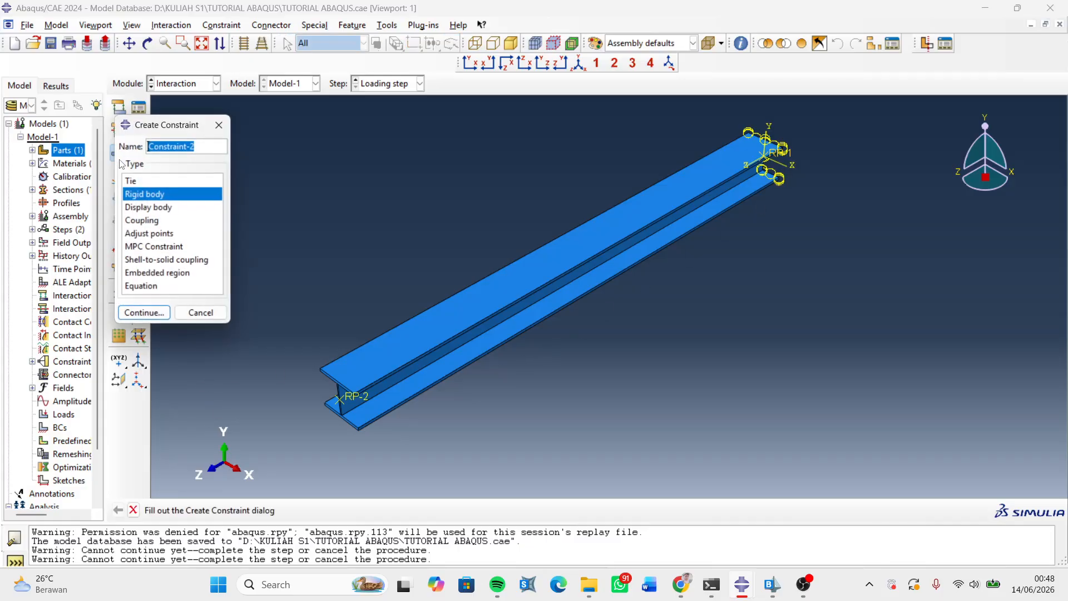
{"action": "left_click", "coordinate": [202, 147]}
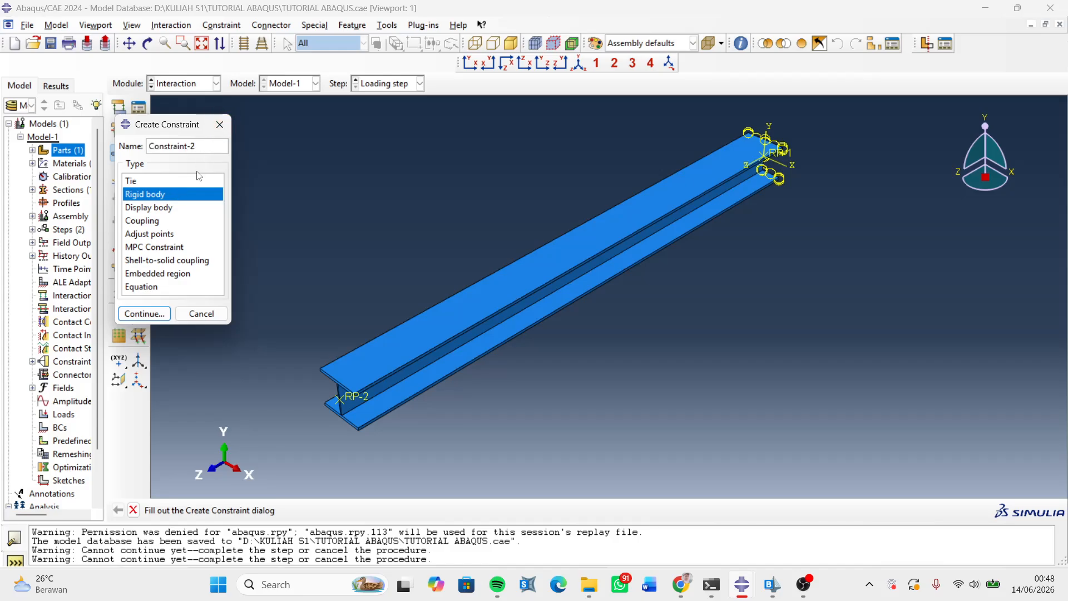
{"action": "left_click", "coordinate": [226, 126]}
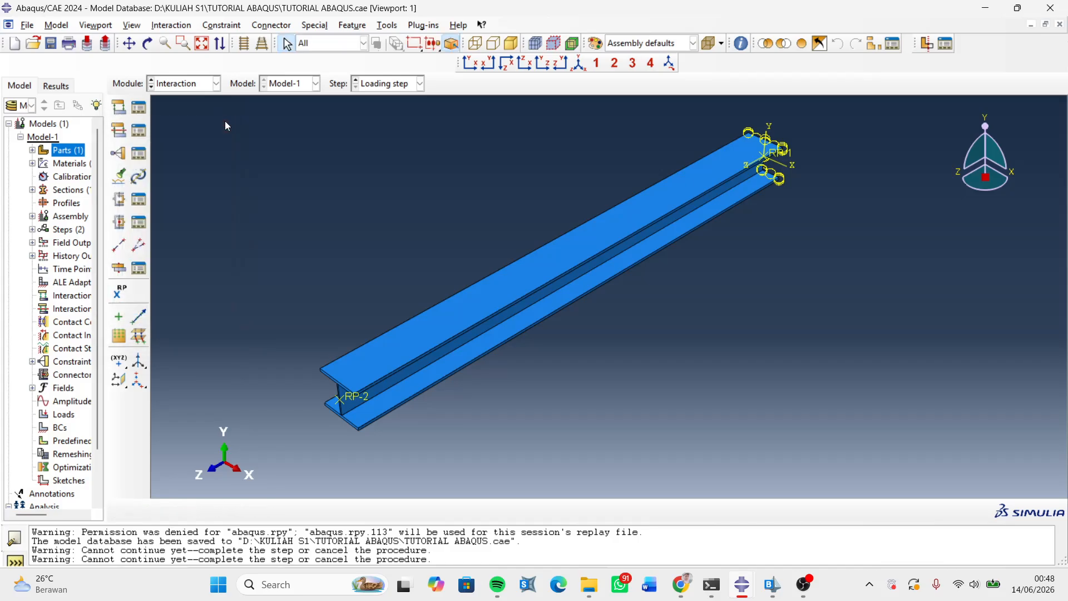
- Create a second rigid body constraint with the Pin (nodes) region type and RP-2 as its reference point
{"action": "left_click", "coordinate": [126, 156]}
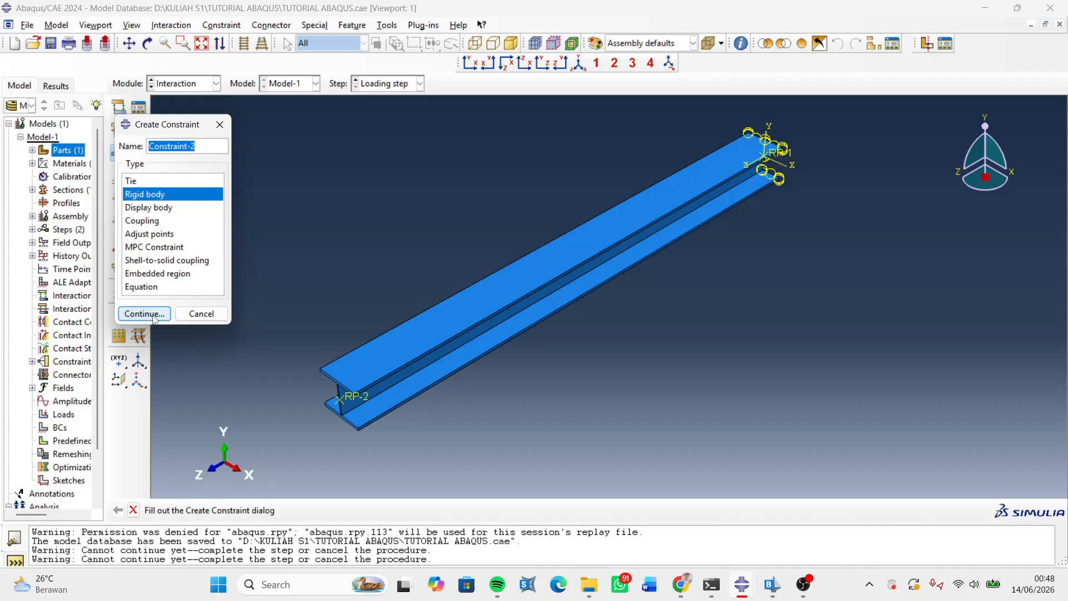
{"action": "left_click", "coordinate": [138, 314]}
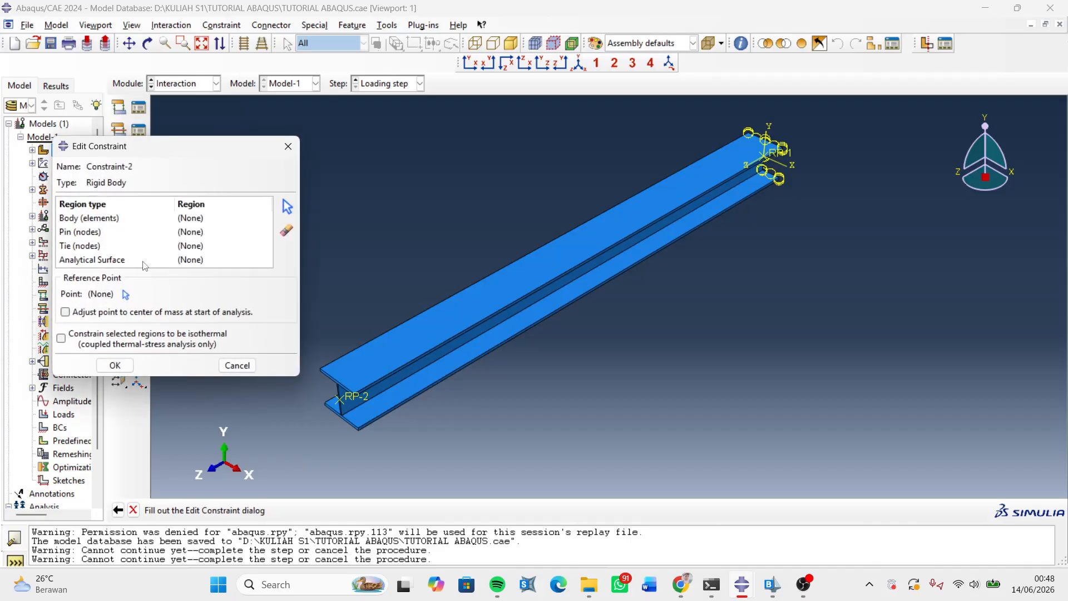
{"action": "left_click", "coordinate": [92, 236]}
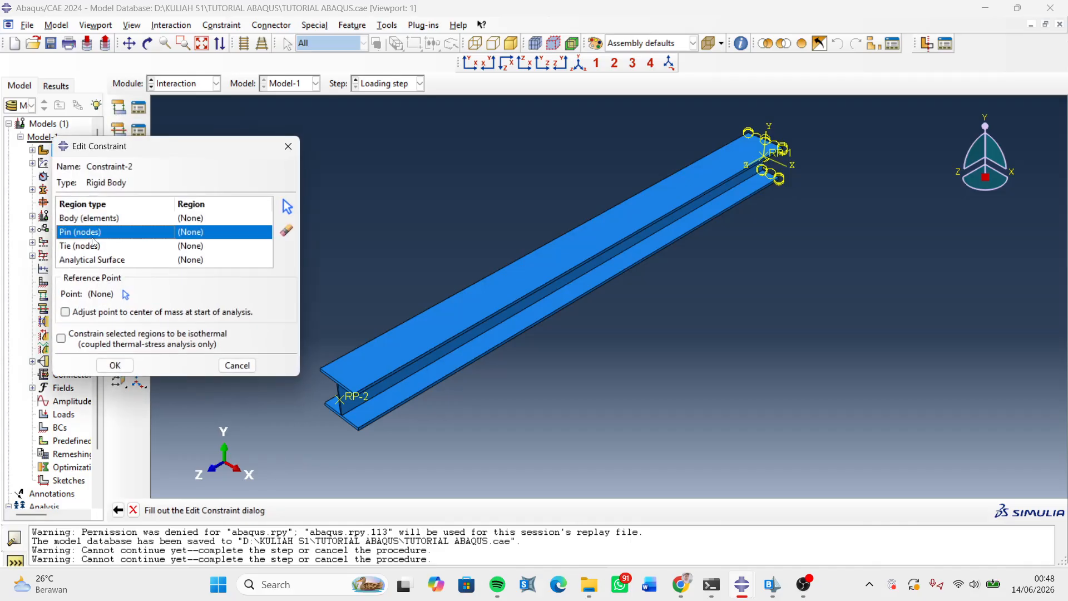
{"action": "left_click", "coordinate": [125, 294]}
{"action": "left_click", "coordinate": [356, 397]}
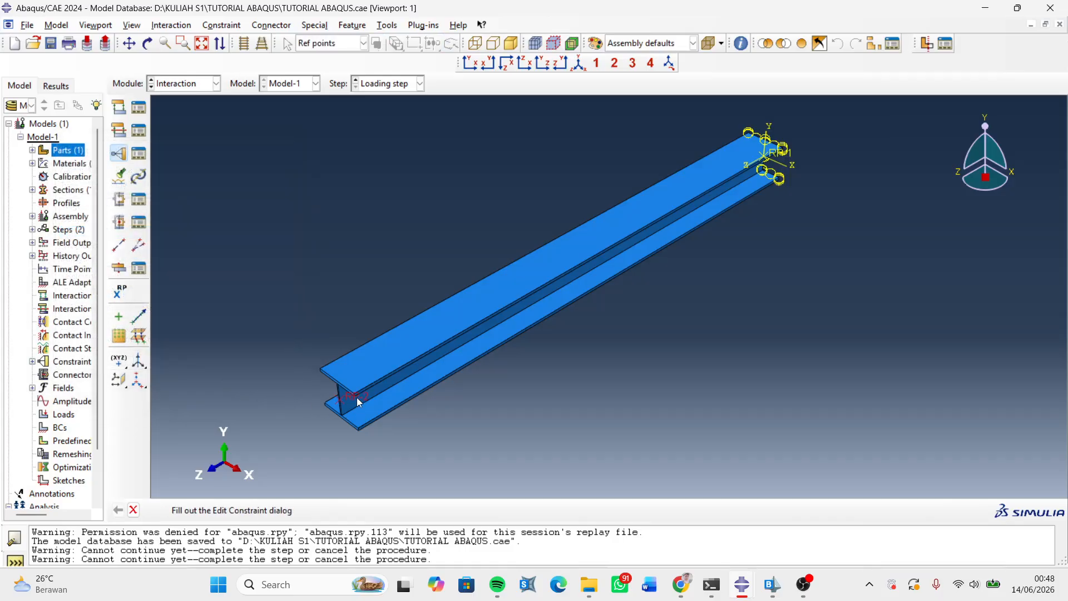
- Pick the upper flange's end face at RP-2 for the rigid body's pin region
{"action": "left_click", "coordinate": [284, 209]}
{"action": "scroll", "coordinate": [347, 445], "scroll_direction": "up", "scroll_amount": 5}
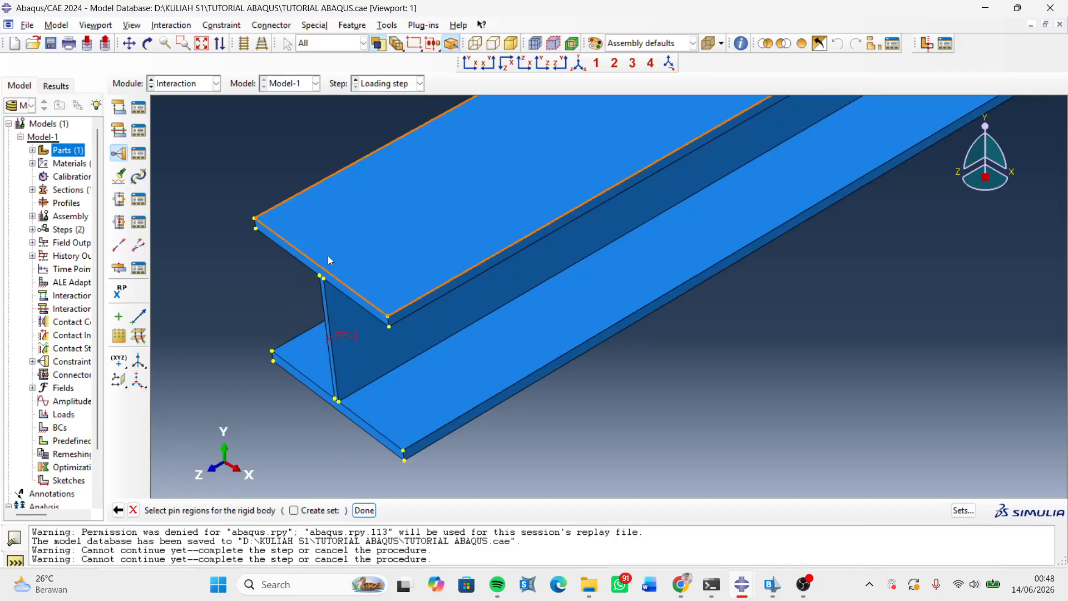
{"action": "scroll", "coordinate": [318, 262], "scroll_direction": "up", "scroll_amount": 2}
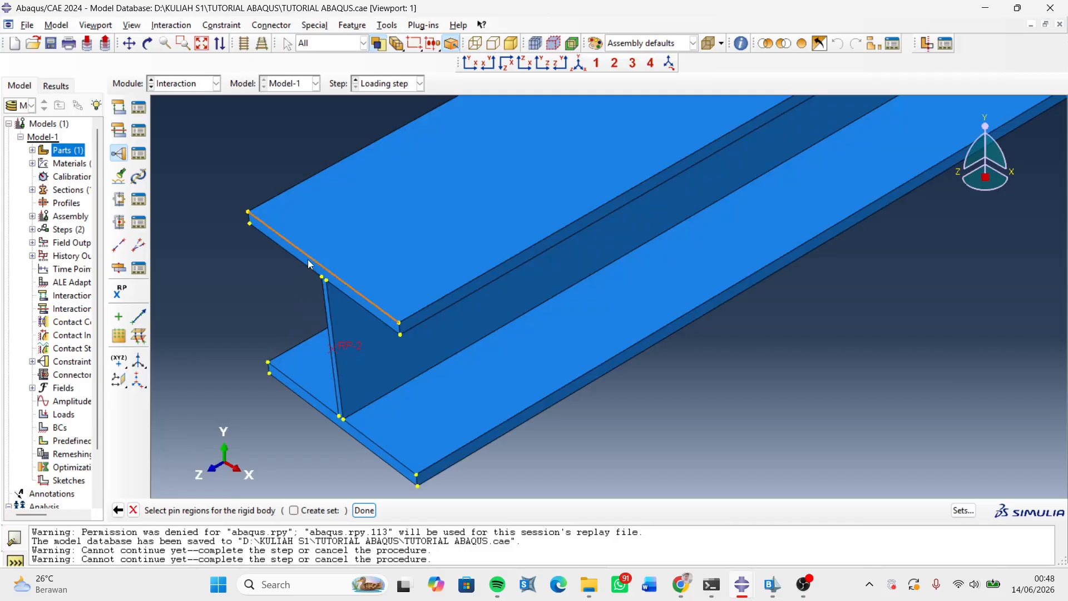
{"action": "scroll", "coordinate": [306, 264], "scroll_direction": "up", "scroll_amount": 1}
{"action": "left_click", "coordinate": [306, 265]}
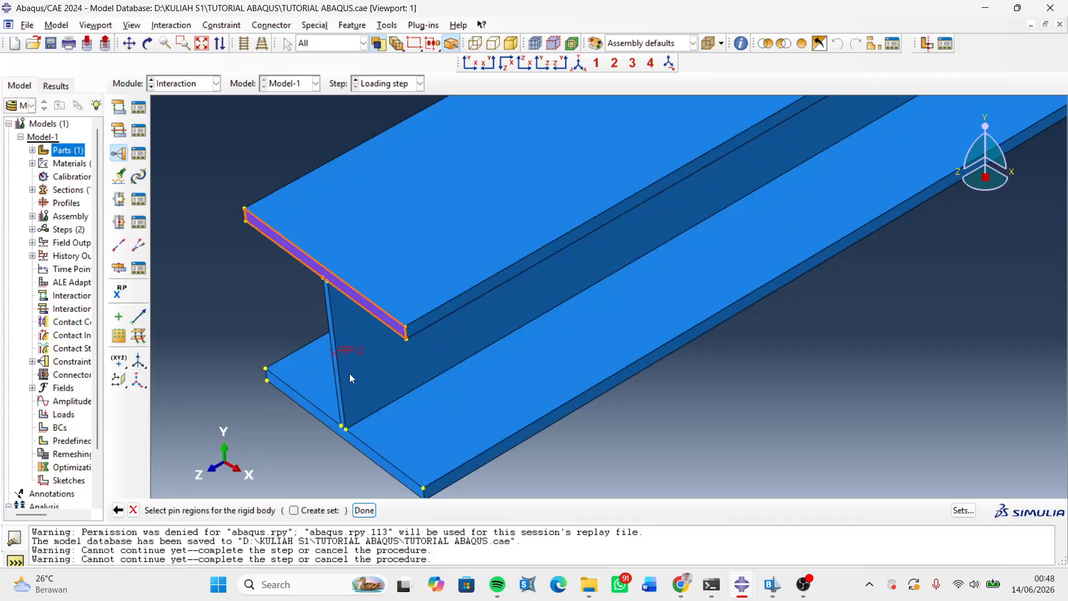
{"action": "scroll", "coordinate": [355, 393], "scroll_direction": "up", "scroll_amount": 2}
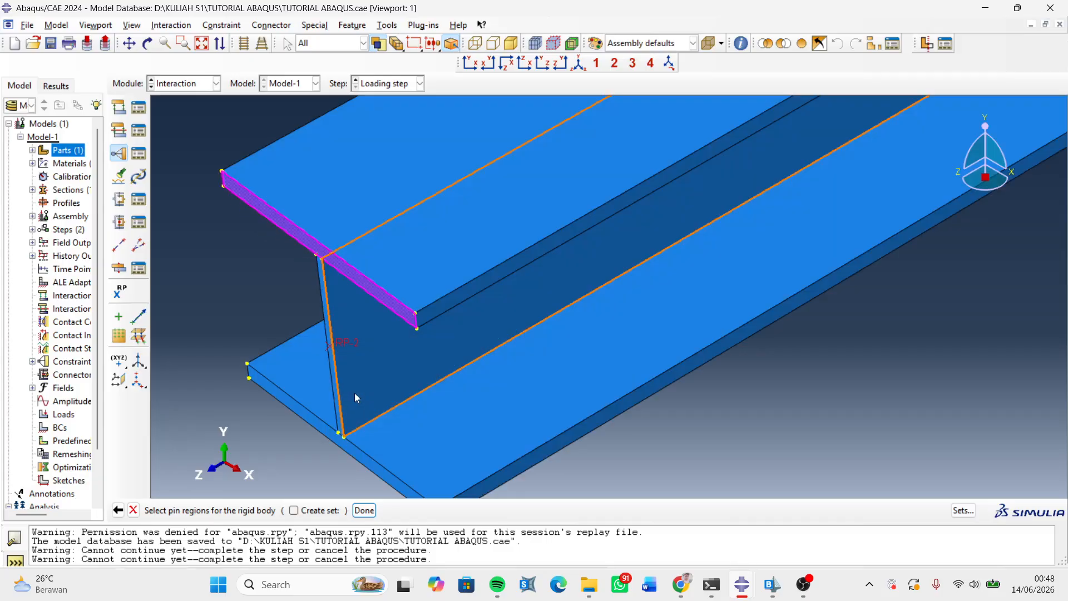
- Add the end faces of the web and bottom flange to the rigid body pin region at RP-2 and accept the constraint
{"action": "left_click", "coordinate": [325, 323], "text": "shift"}
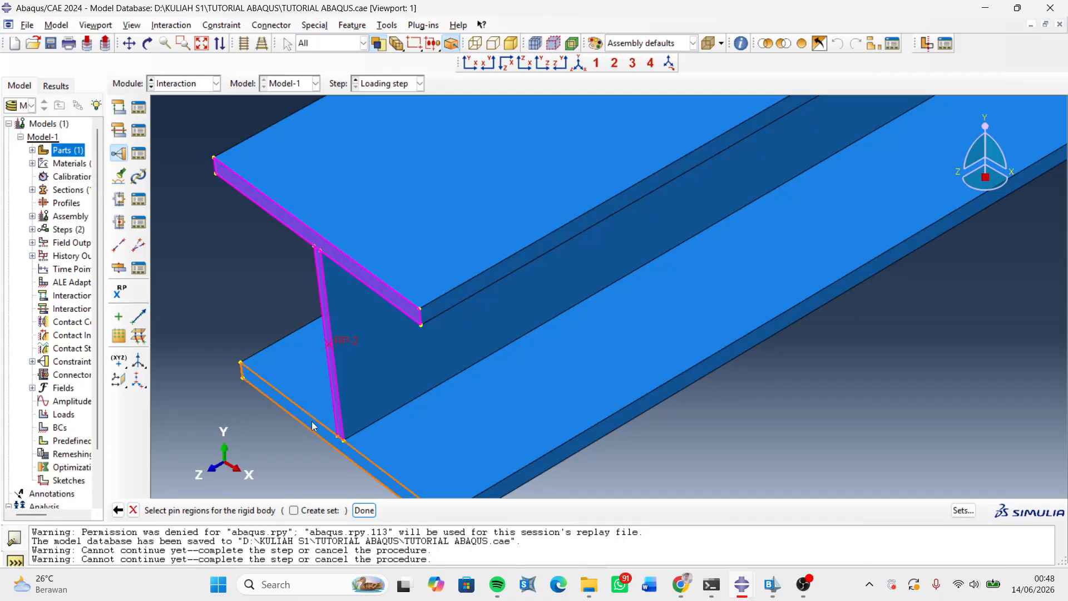
{"action": "left_click", "coordinate": [313, 426], "text": "shift"}
{"action": "left_click", "coordinate": [364, 511]}
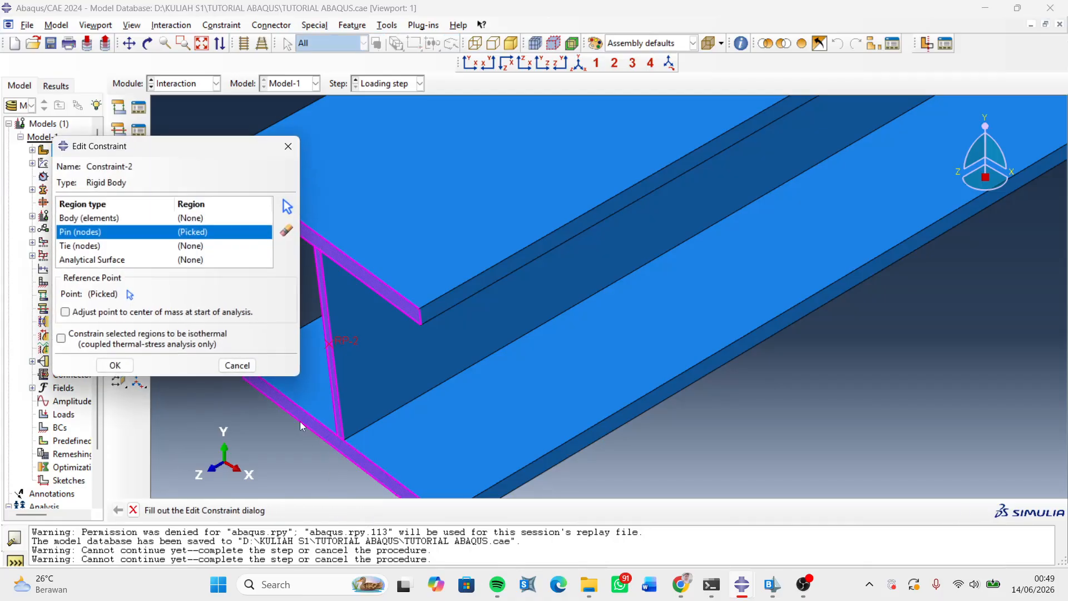
{"action": "left_click", "coordinate": [114, 365]}
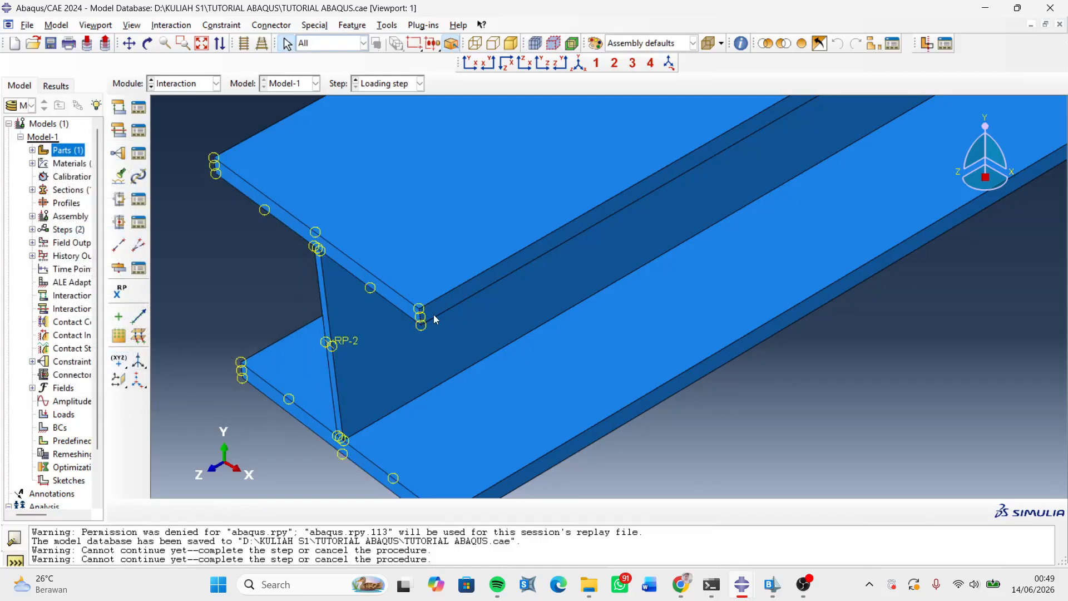
- In the Load module, create a mechanical concentrated force named "P-axial force" in the Loading step
{"action": "scroll", "coordinate": [288, 334], "scroll_direction": "up", "scroll_amount": 4}
{"action": "scroll", "coordinate": [265, 430], "scroll_direction": "up", "scroll_amount": 2}
{"action": "scroll", "coordinate": [315, 438], "scroll_direction": "up", "scroll_amount": 2}
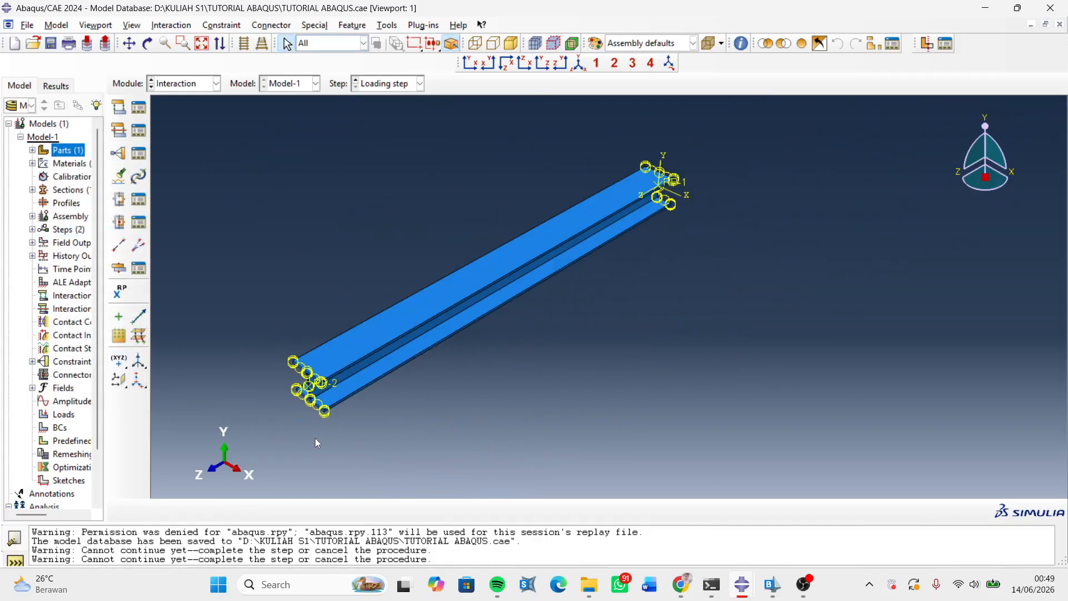
{"action": "left_click", "coordinate": [201, 83]}
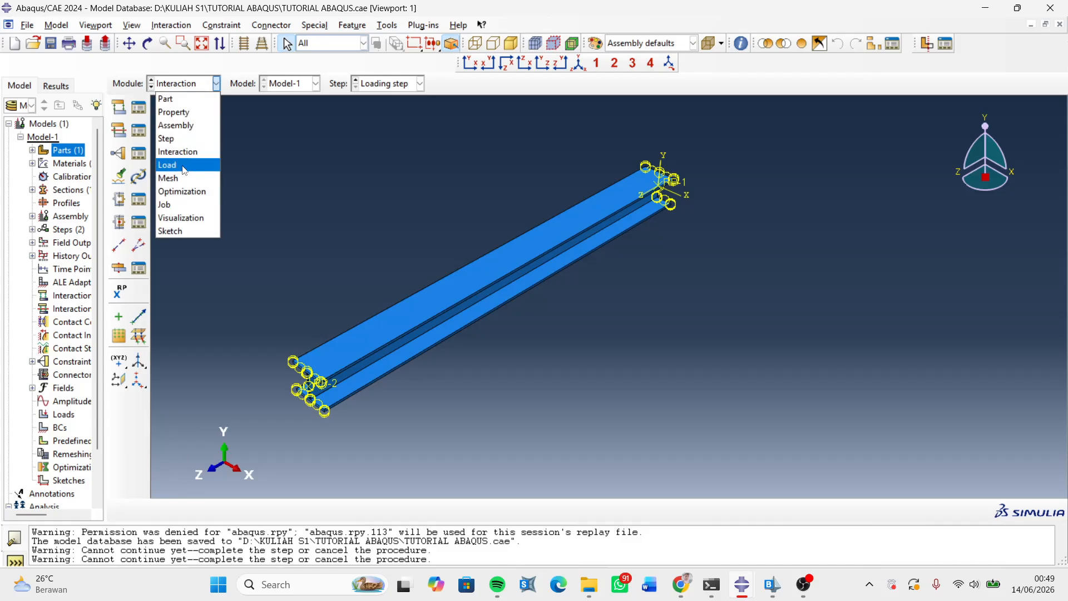
{"action": "left_click", "coordinate": [182, 167]}
{"action": "left_click", "coordinate": [119, 107]}
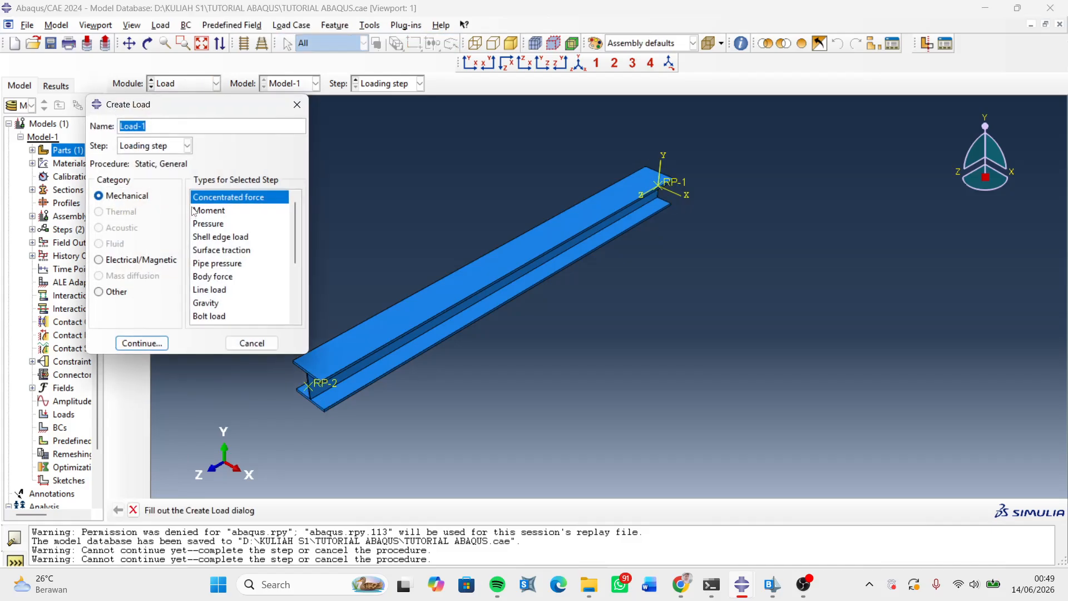
{"action": "type", "text": "P-axial force"}
{"action": "left_click", "coordinate": [164, 146]}
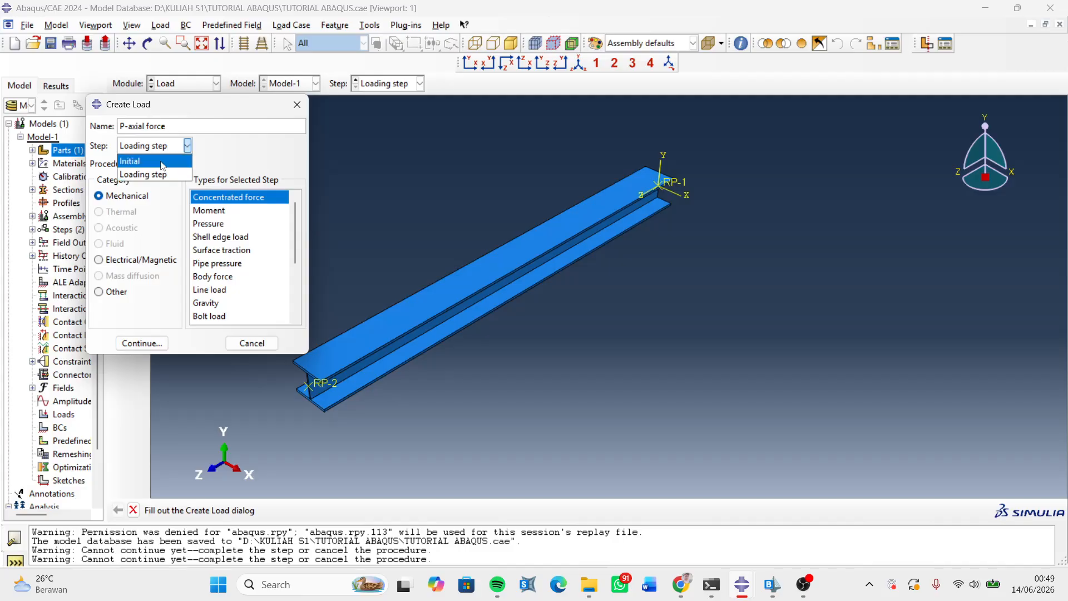
{"action": "left_click", "coordinate": [156, 173]}
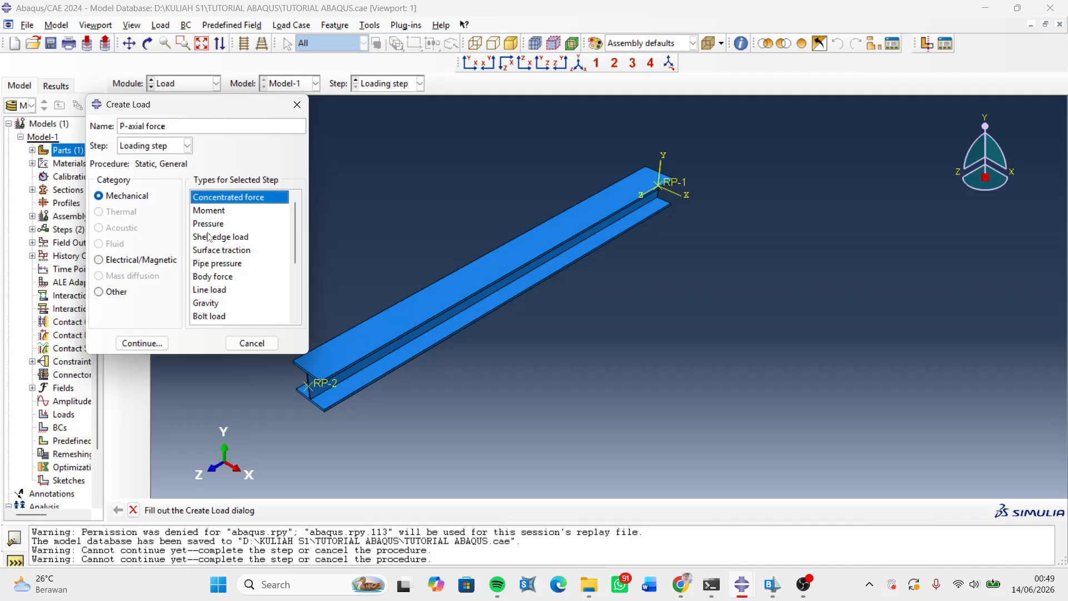
{"action": "left_click", "coordinate": [153, 343]}
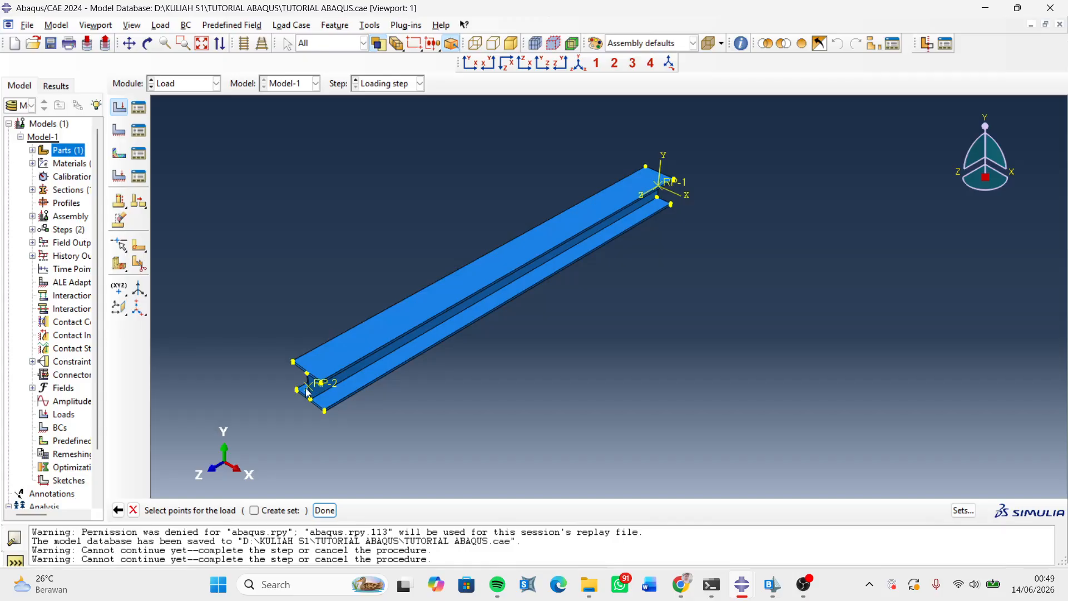
- Assign reference point RP-2 as the application point of the P-axial force load
{"action": "scroll", "coordinate": [322, 396], "scroll_direction": "up", "scroll_amount": 5}
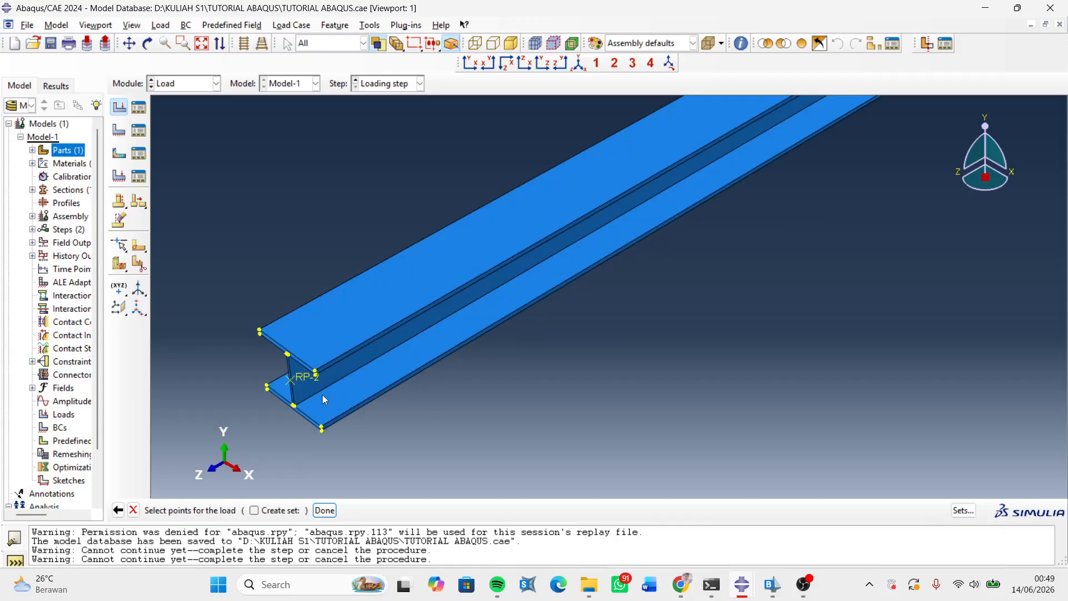
{"action": "scroll", "coordinate": [322, 397], "scroll_direction": "up", "scroll_amount": 1}
{"action": "left_click", "coordinate": [307, 381]}
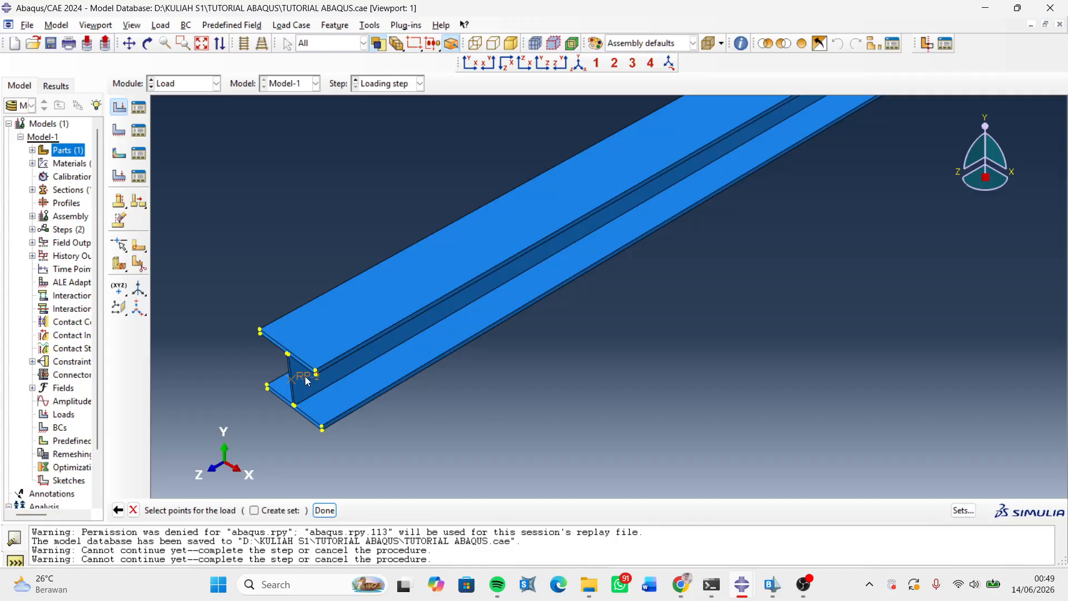
{"action": "left_click", "coordinate": [324, 511]}
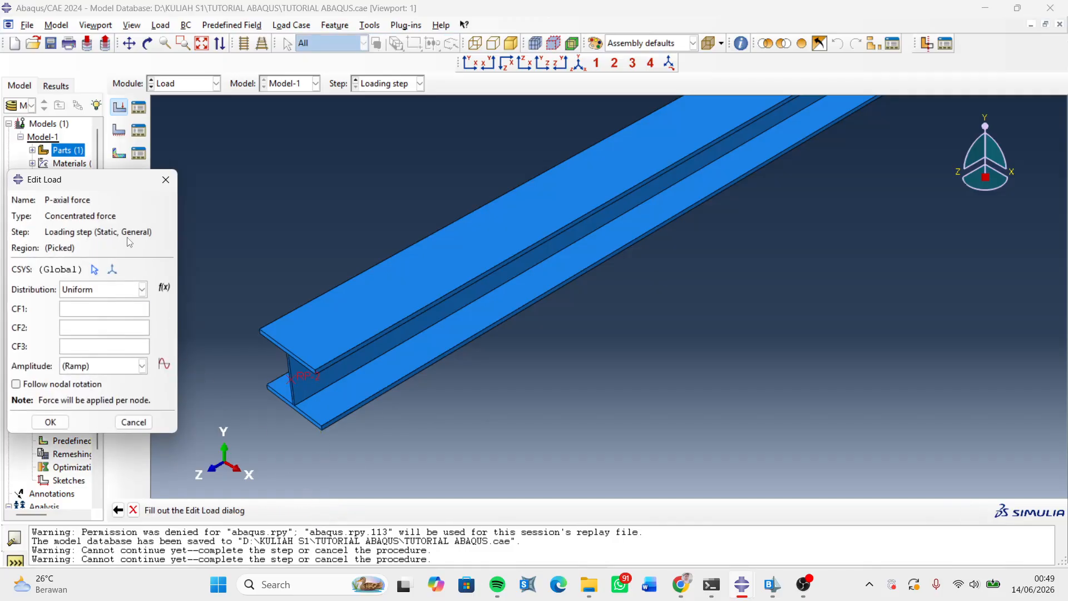
{"action": "left_click_drag", "start_coordinate": [122, 121], "coordinate": [223, 135]}
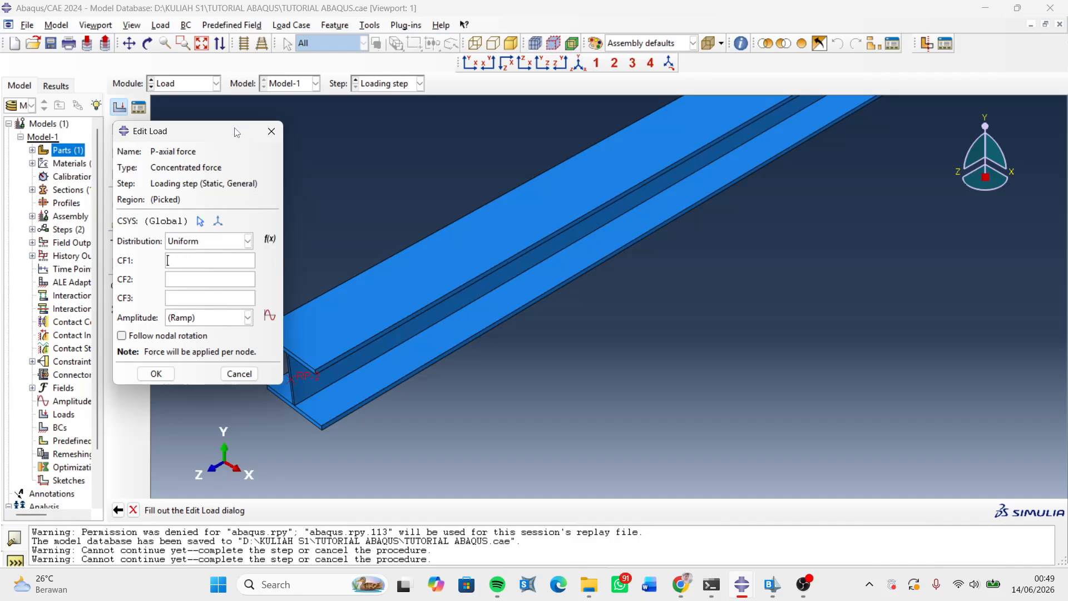
{"action": "left_click_drag", "start_coordinate": [237, 132], "coordinate": [630, 168]}
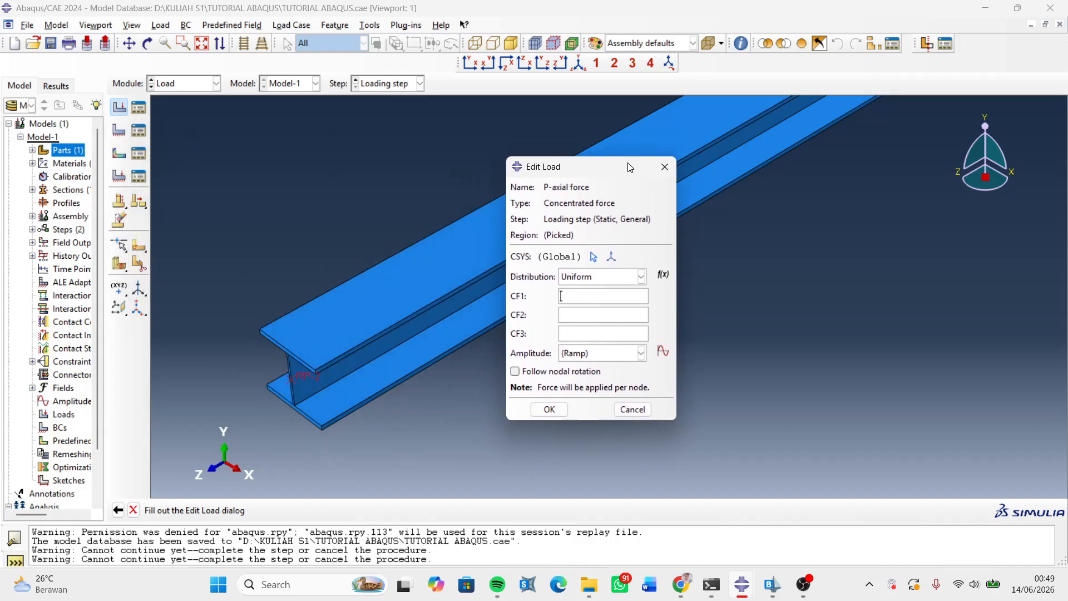
{"action": "left_click", "coordinate": [581, 336]}
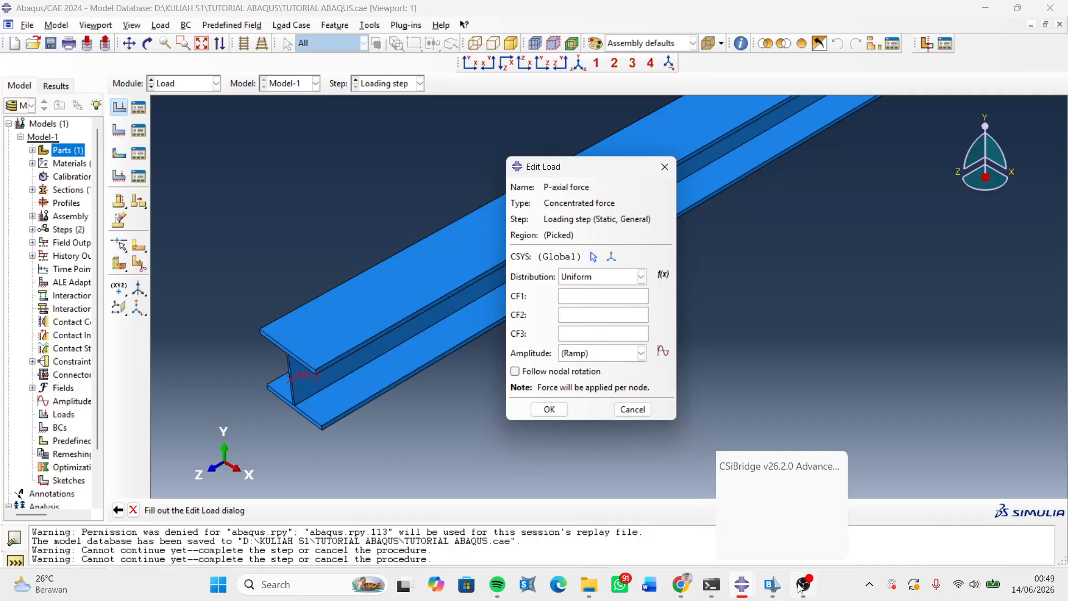
{"action": "mouse_move", "coordinate": [803, 585]}
{"action": "left_click", "coordinate": [824, 524]}
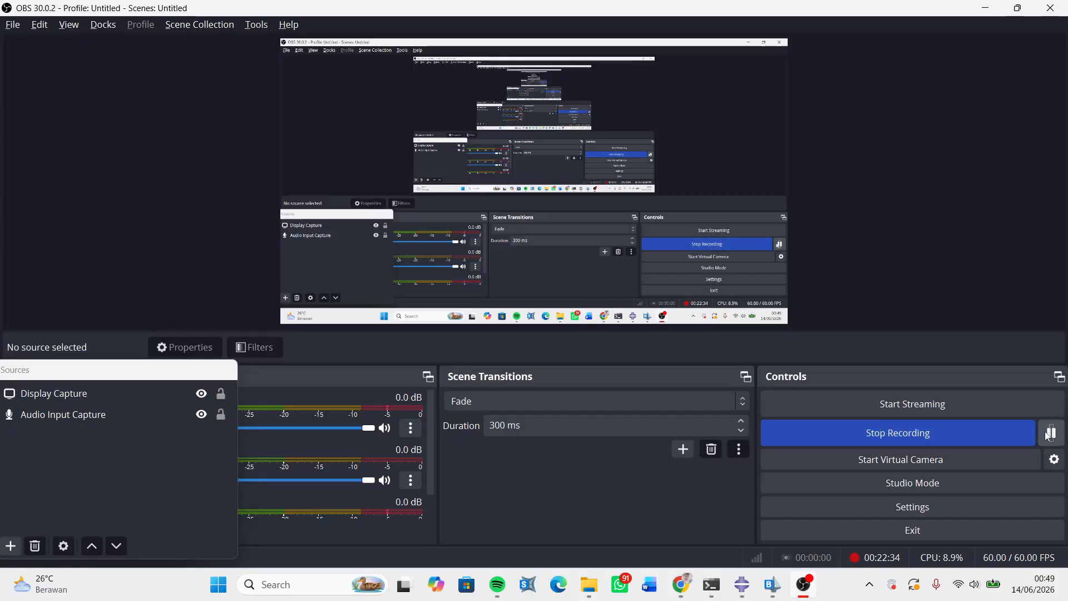
{"action": "left_click", "coordinate": [1051, 433]}
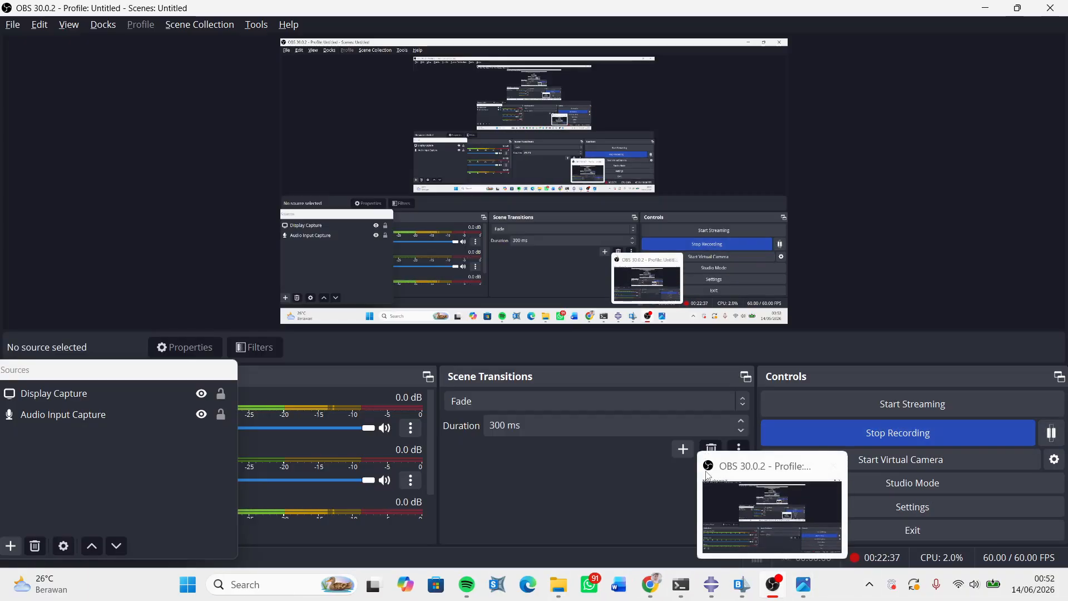
{"action": "mouse_move", "coordinate": [724, 585]}
{"action": "left_click", "coordinate": [786, 512]}
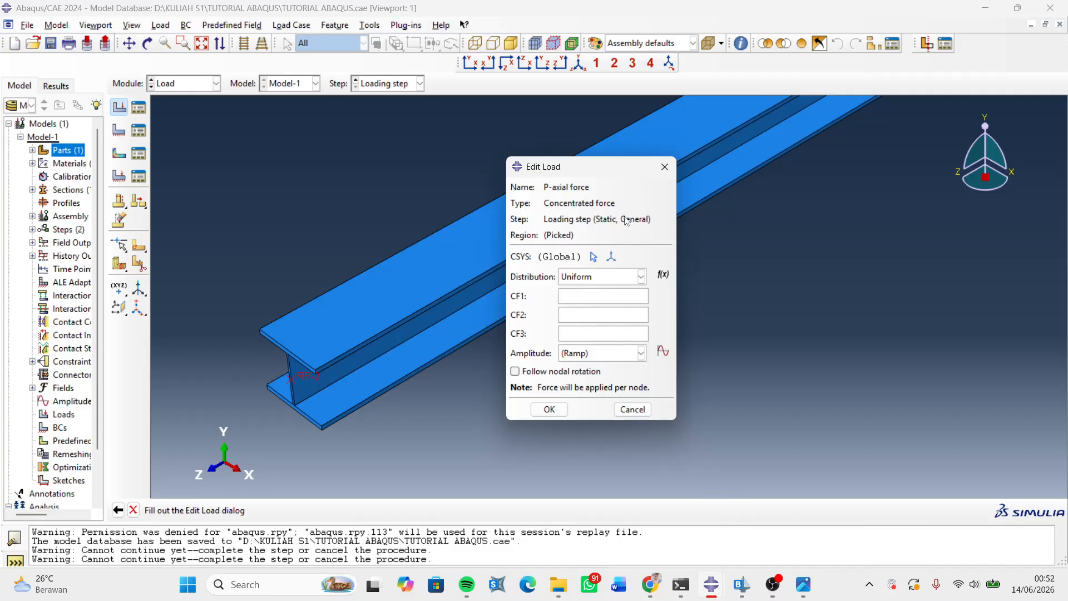
{"action": "left_click_drag", "start_coordinate": [616, 177], "coordinate": [650, 175]}
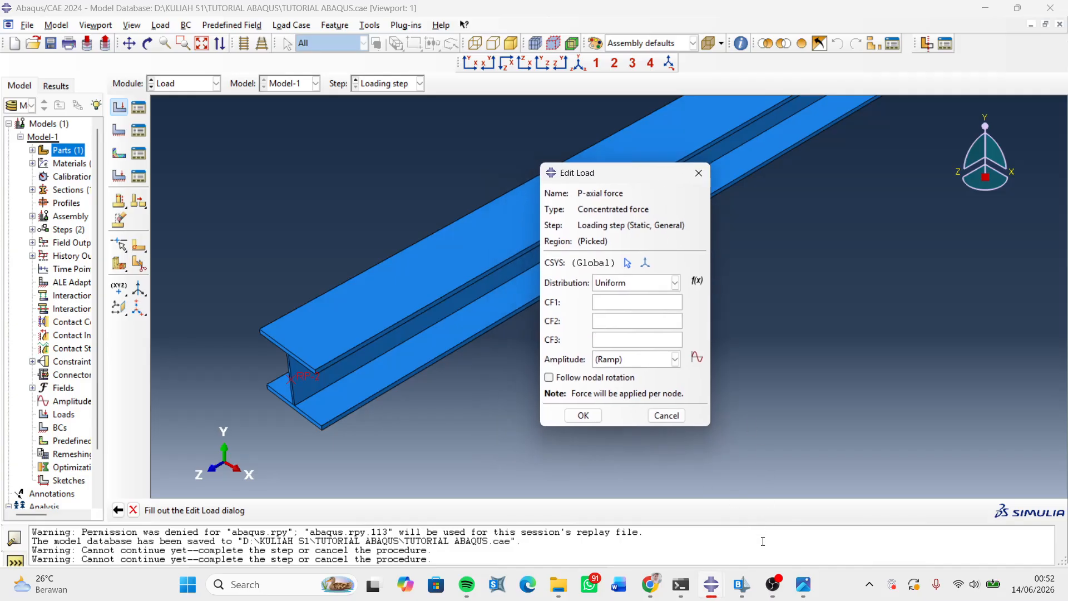
- Switch to CSiBridge, close the section property dialogs and display the Element Forces - Frames table for the selected frame
{"action": "left_click", "coordinate": [745, 594]}
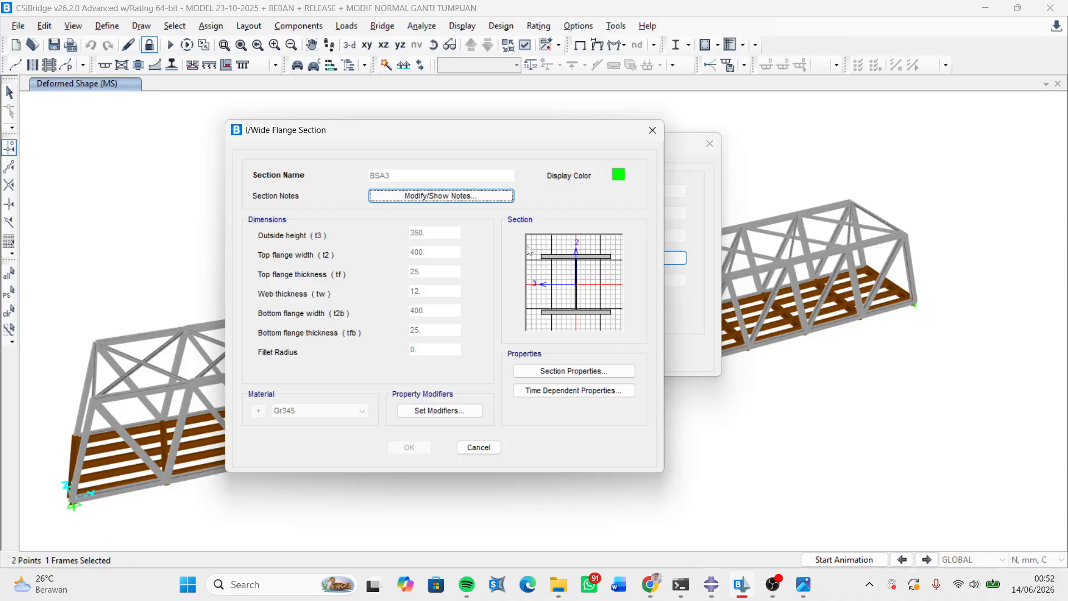
{"action": "left_click", "coordinate": [653, 130]}
{"action": "left_click", "coordinate": [710, 143]}
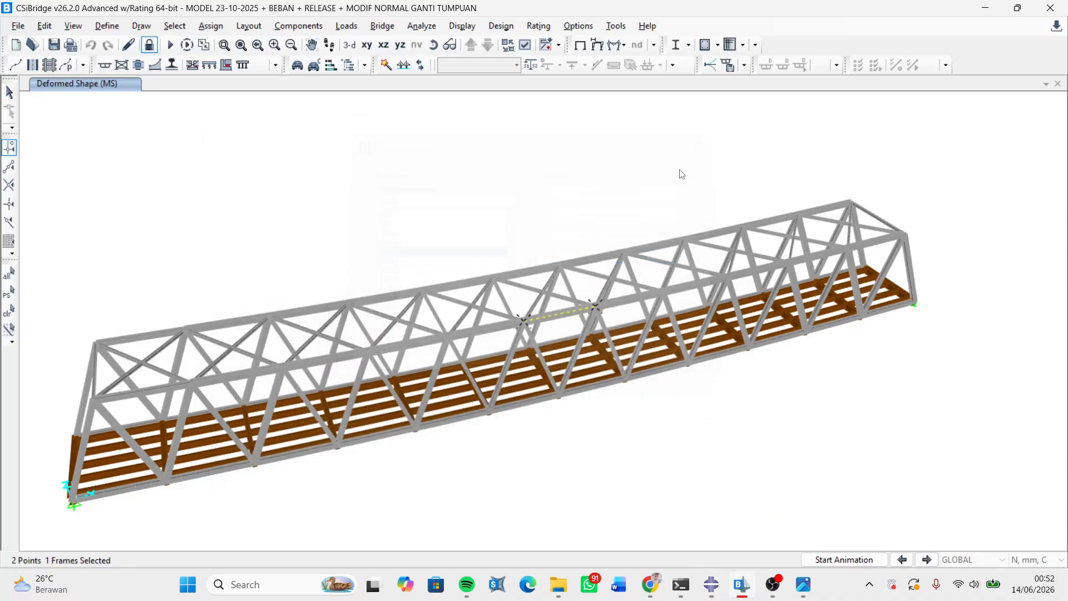
{"action": "key", "text": "ctrl+t"}
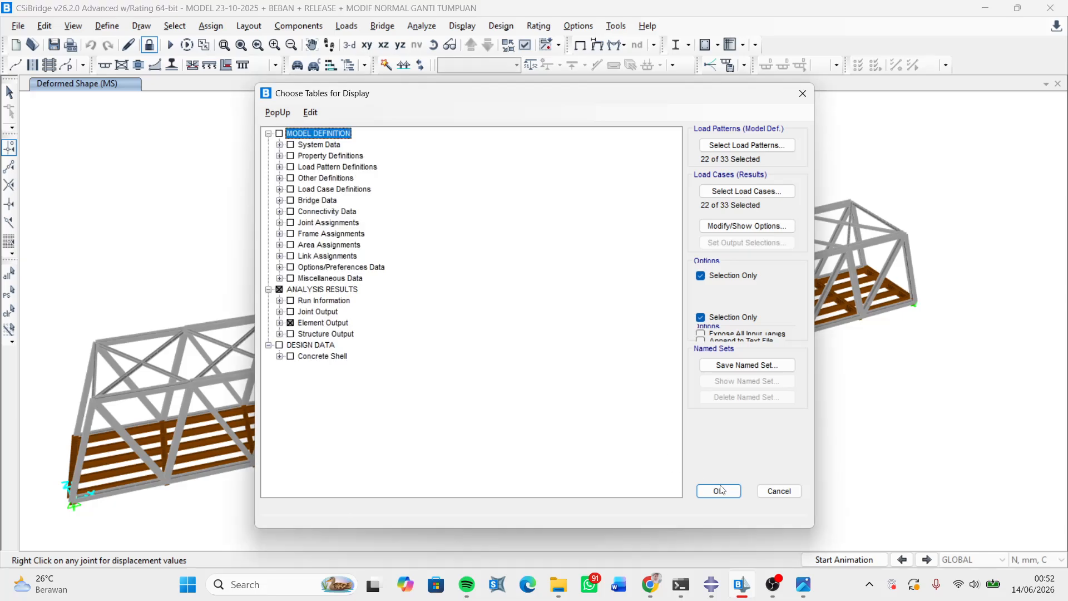
{"action": "left_click", "coordinate": [721, 487]}
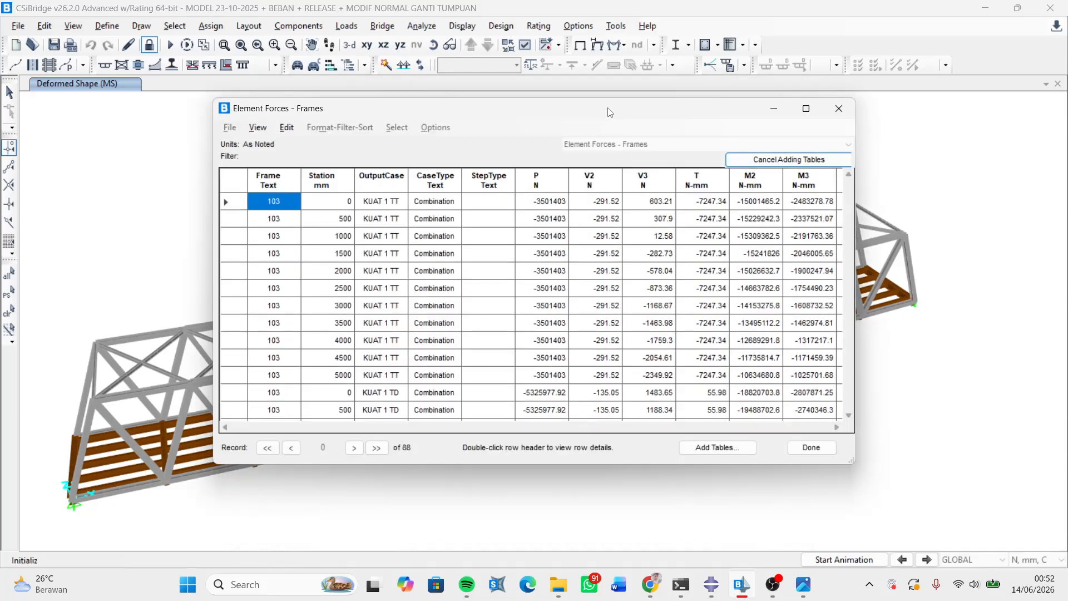
{"action": "left_click_drag", "start_coordinate": [613, 107], "coordinate": [748, 375]}
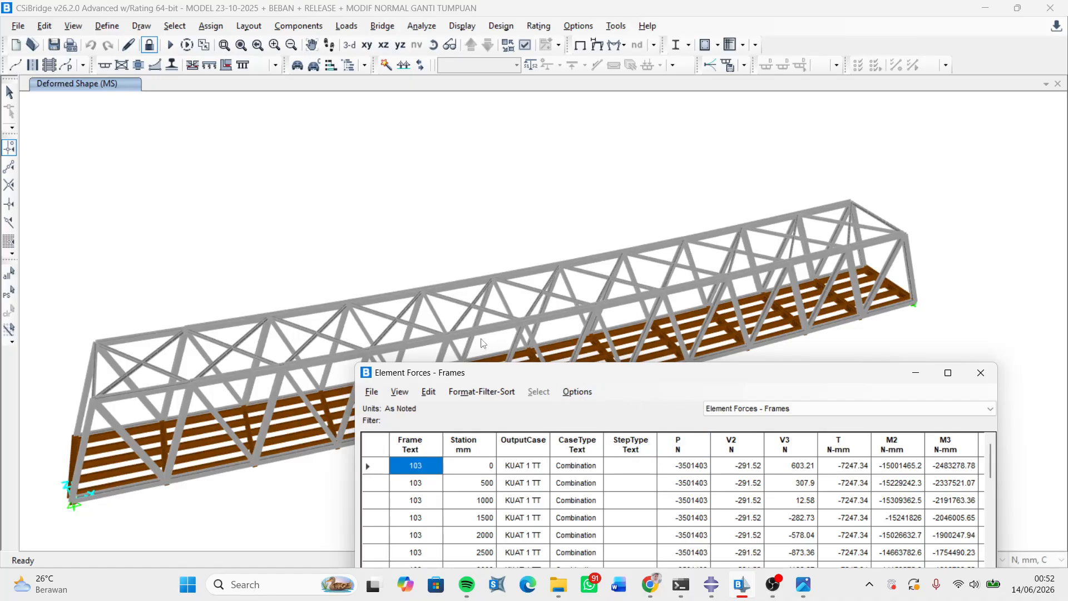
{"action": "mouse_move", "coordinate": [719, 586]}
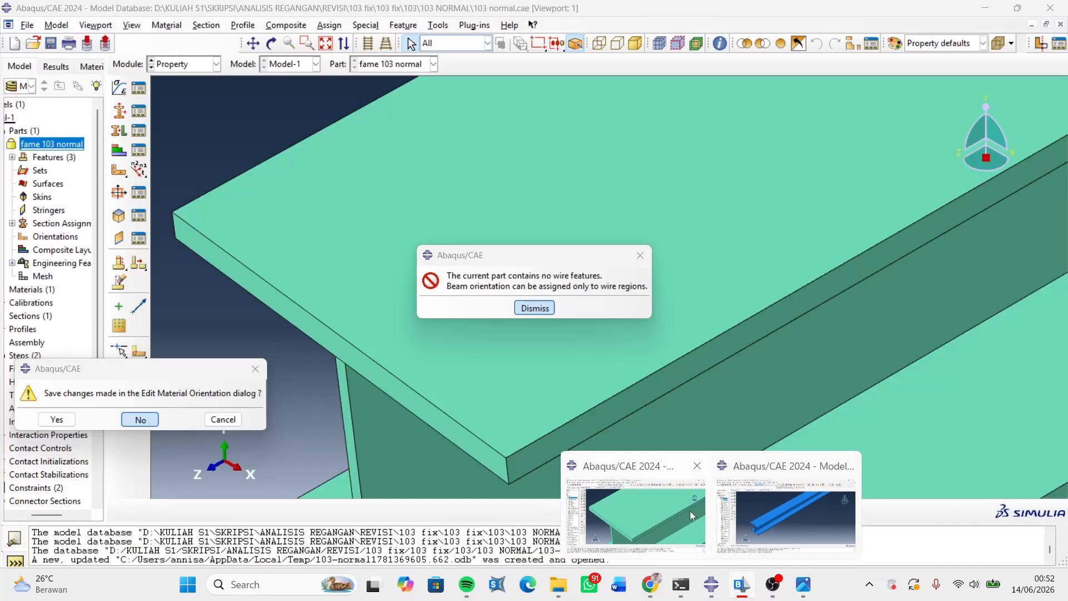
{"action": "left_click", "coordinate": [690, 511]}
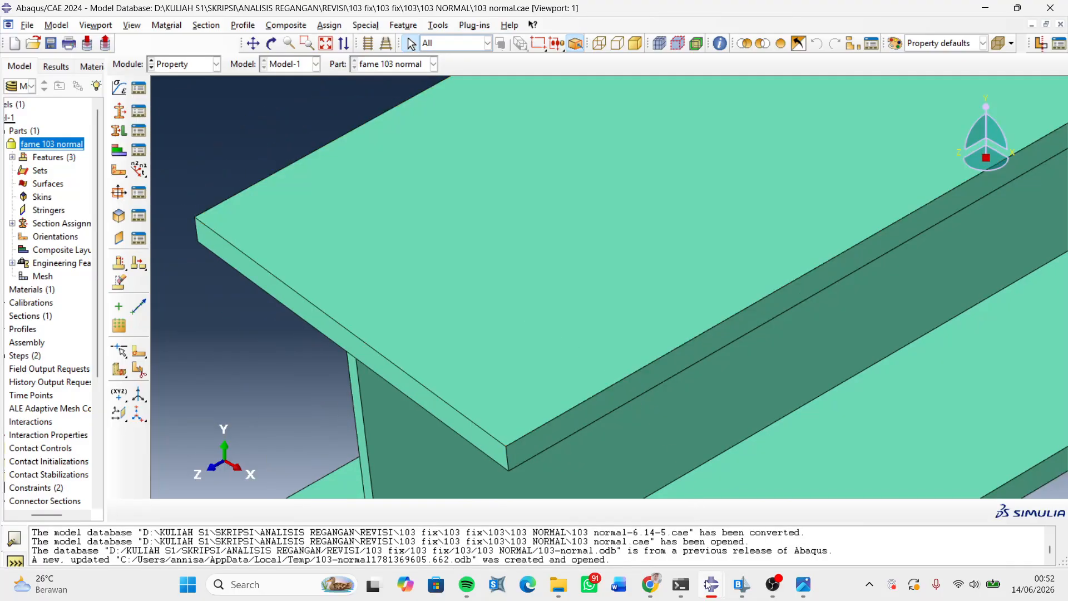
{"action": "mouse_move", "coordinate": [711, 584]}
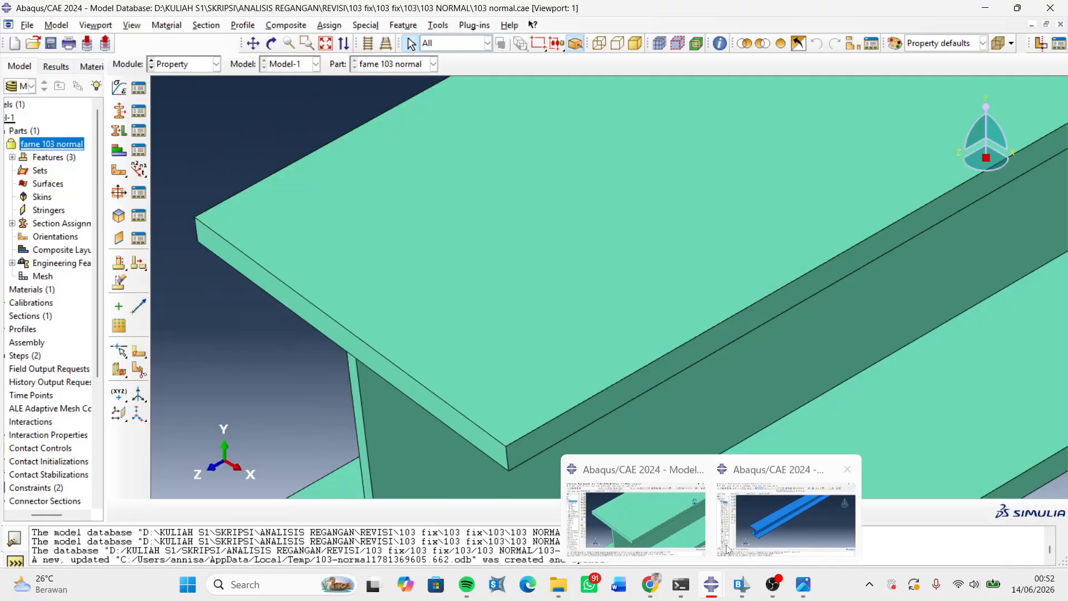
{"action": "left_click", "coordinate": [727, 549]}
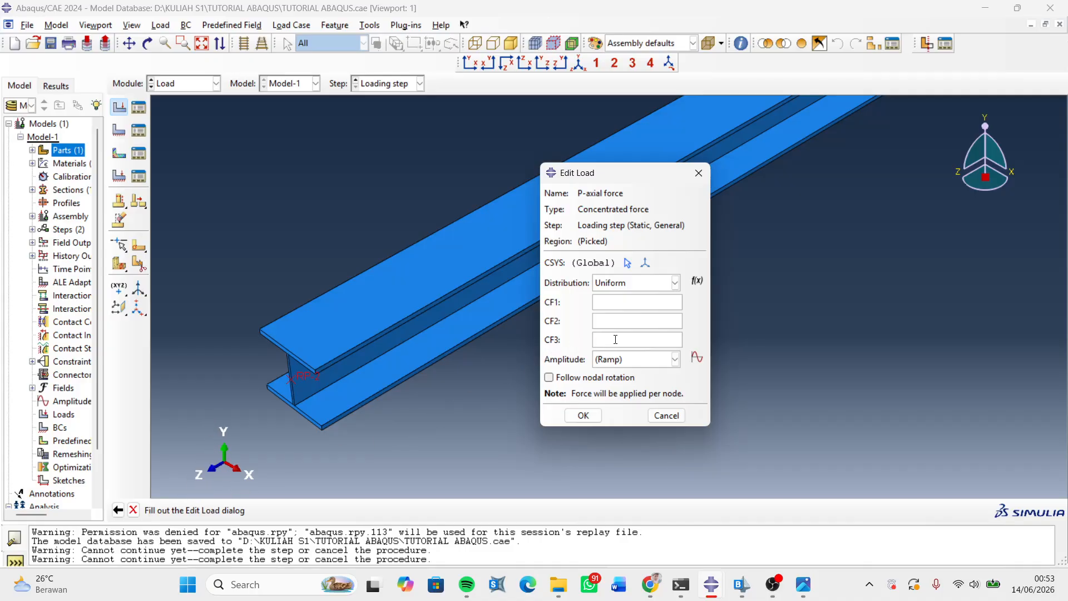
- Switch to CSiBridge, sort the frame element forces by axial force P in ascending order and select the first P value
{"action": "mouse_move", "coordinate": [743, 590]}
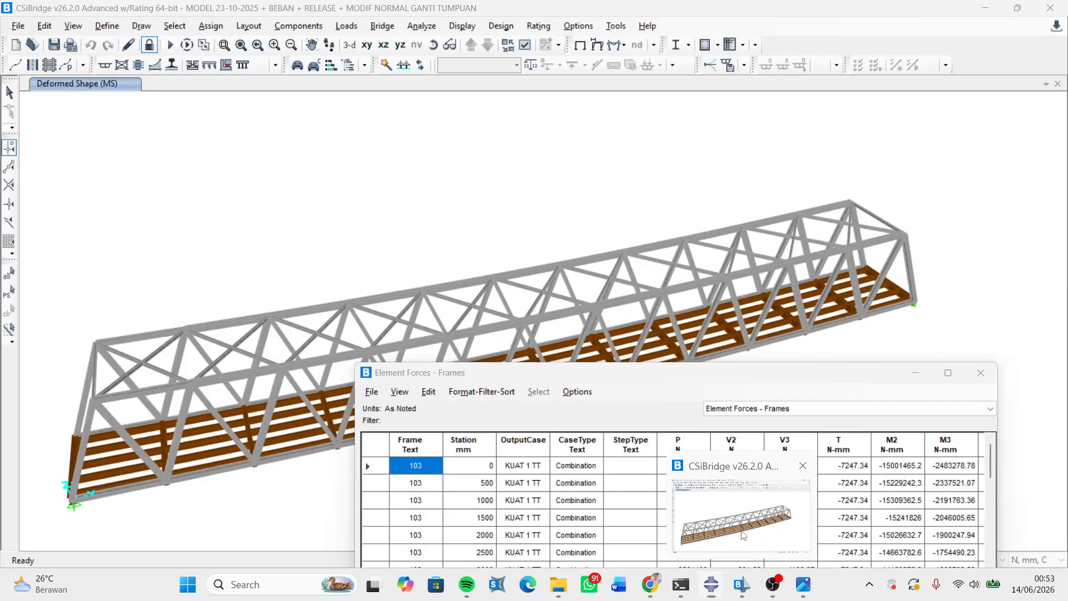
{"action": "left_click", "coordinate": [744, 535]}
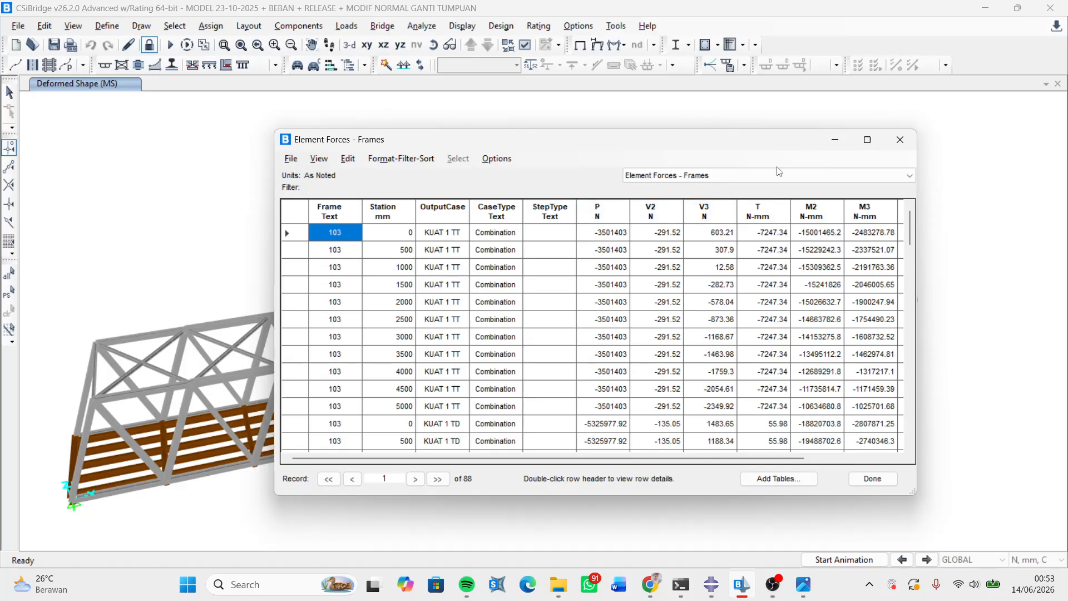
{"action": "left_click", "coordinate": [615, 214]}
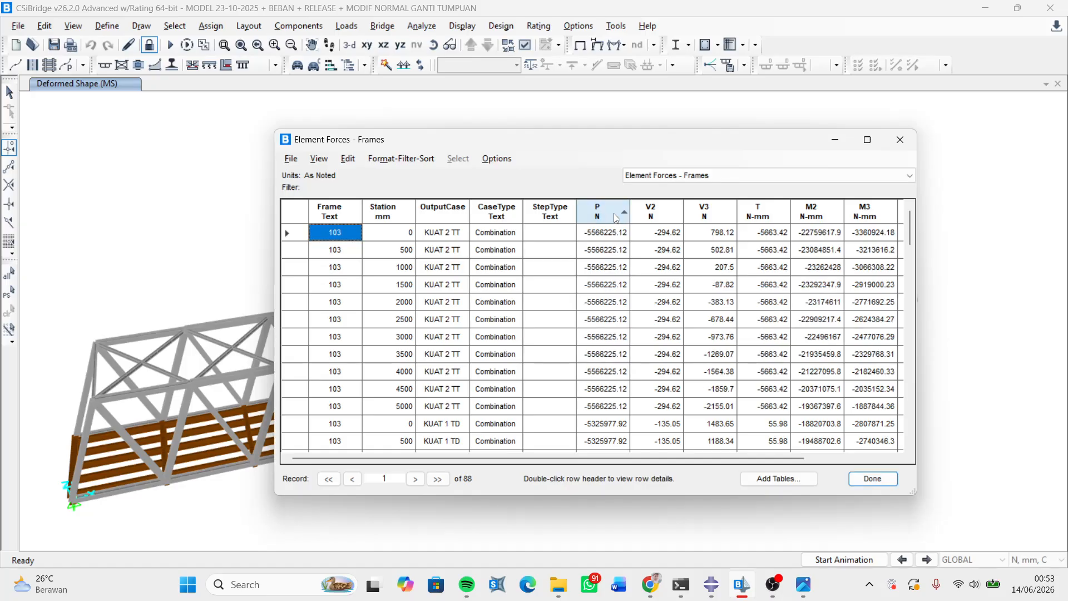
{"action": "left_click", "coordinate": [598, 210]}
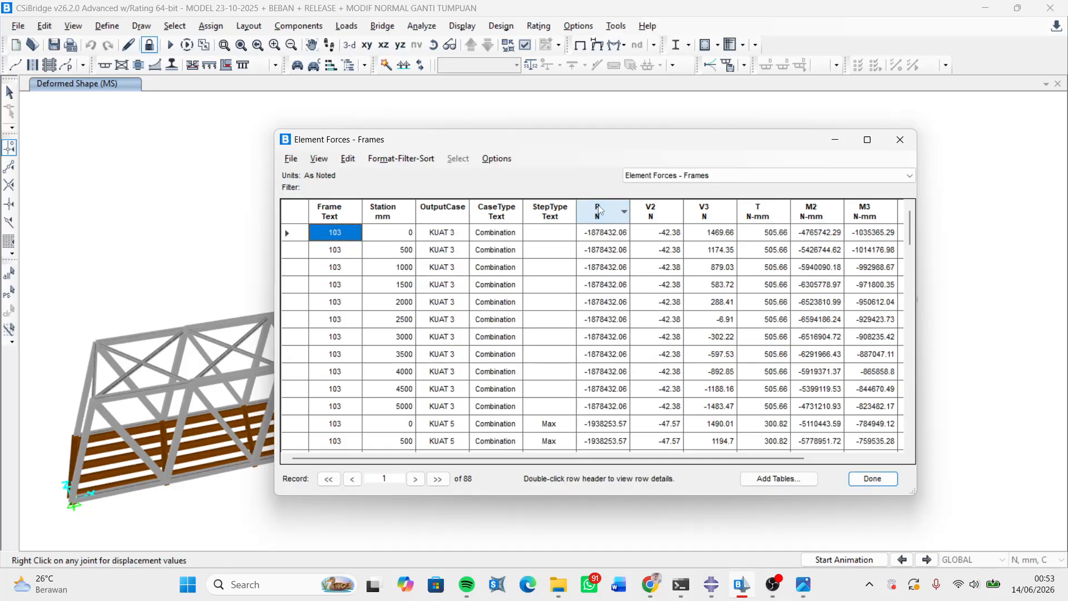
{"action": "left_click", "coordinate": [595, 216]}
{"action": "left_click", "coordinate": [606, 234]}
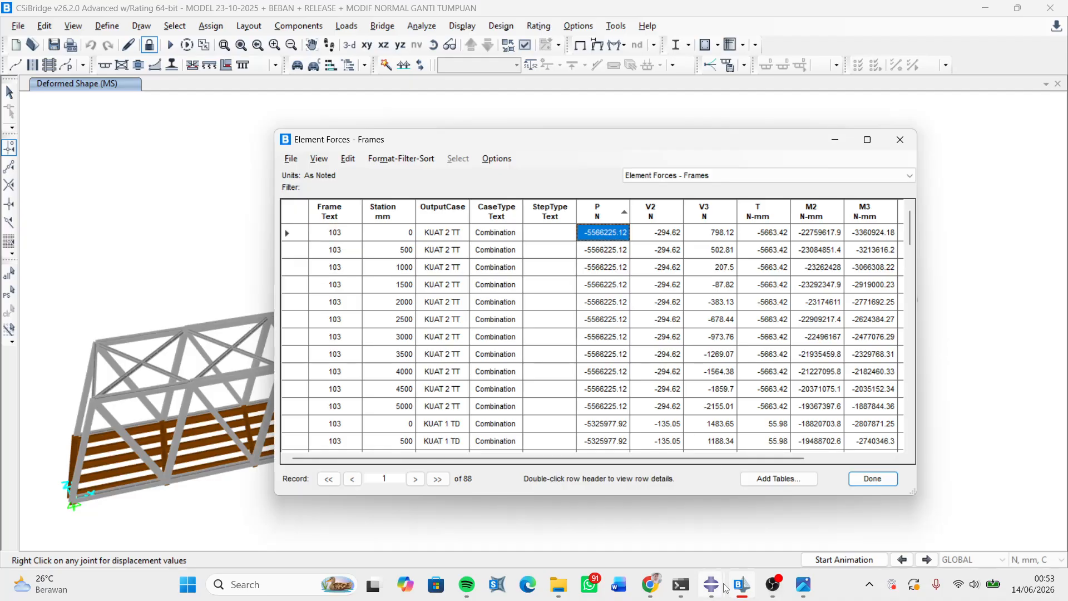
- Switch back to the Abaqus beam model and set CF3 of the P-axial force load to -5566225.12
{"action": "mouse_move", "coordinate": [712, 584]}
{"action": "left_click", "coordinate": [719, 523]}
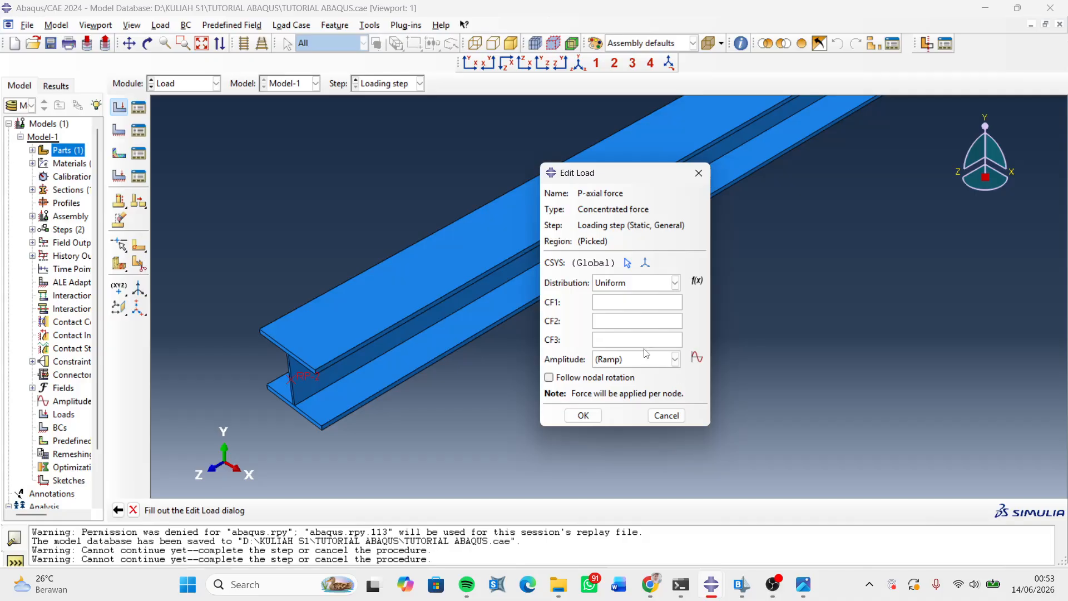
{"action": "left_click", "coordinate": [658, 340]}
{"action": "type", "text": "-5566225.12"}
- Keep the P-axial force load's amplitude at (Ramp) and start creating a tabular amplitude named Ramp
{"action": "left_click", "coordinate": [675, 359]}
{"action": "left_click", "coordinate": [675, 369]}
{"action": "left_click", "coordinate": [697, 357]}
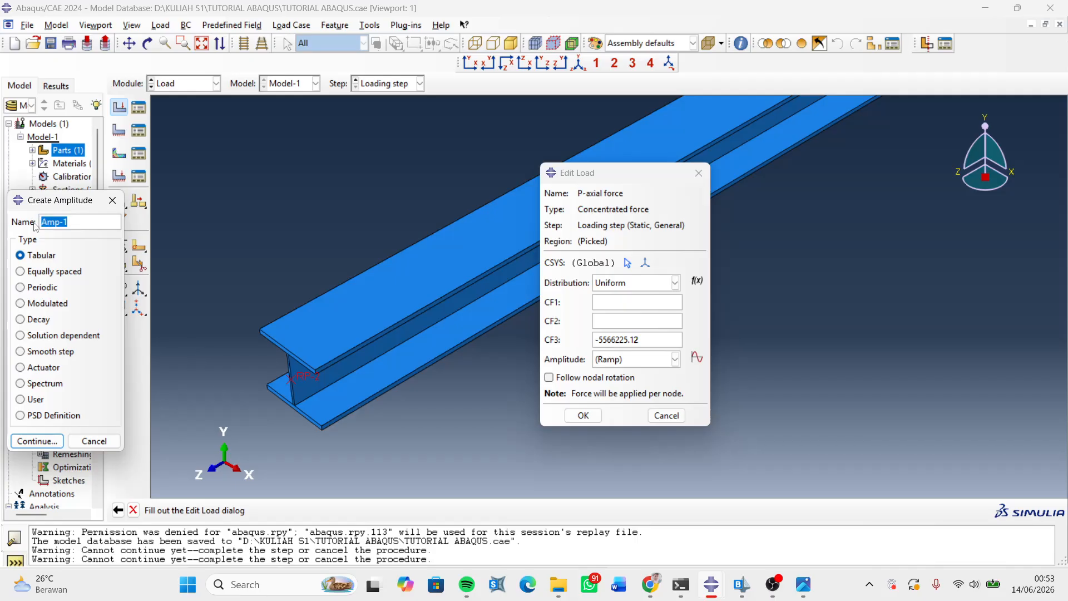
{"action": "type", "text": "Ramp"}
- Switch to the 103 normal Abaqus model and show its load in the Load module
{"action": "mouse_move", "coordinate": [712, 586]}
{"action": "left_click", "coordinate": [663, 524]}
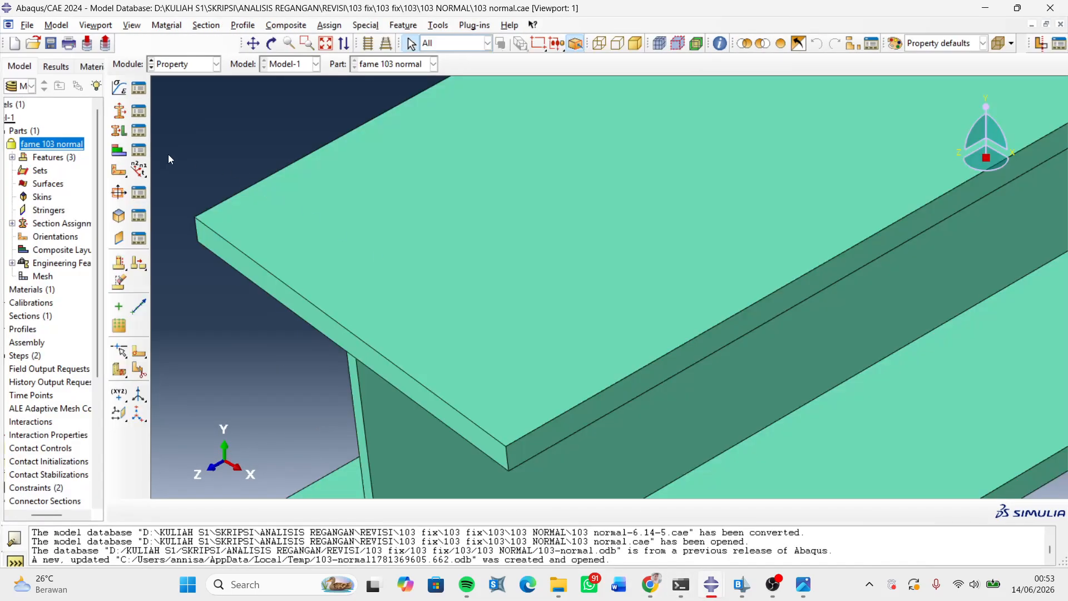
{"action": "left_click", "coordinate": [196, 64]}
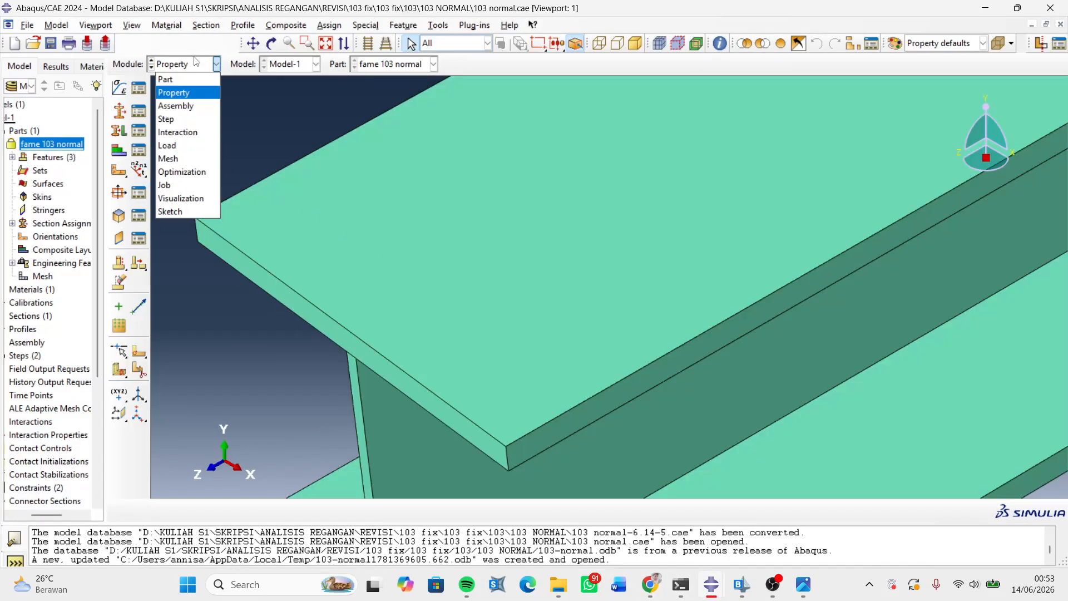
{"action": "left_click", "coordinate": [187, 147]}
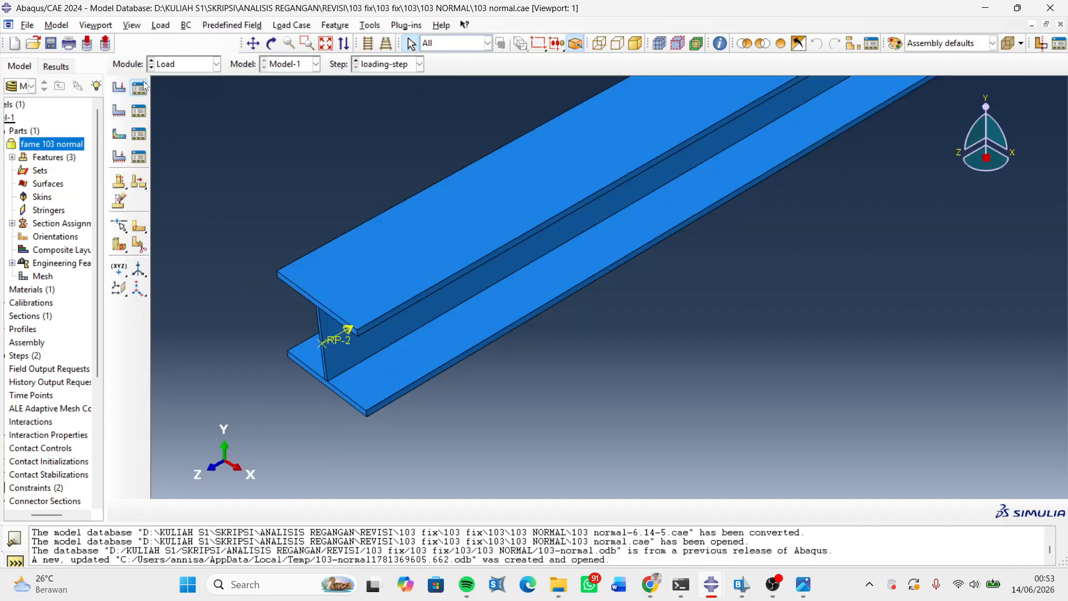
{"action": "left_click", "coordinate": [139, 87]}
{"action": "left_click", "coordinate": [333, 159]}
- Find the existing static amplitude in the 103 normal model and open it to examine its time and amplitude data
{"action": "scroll", "coordinate": [34, 322], "scroll_direction": "down", "scroll_amount": 1}
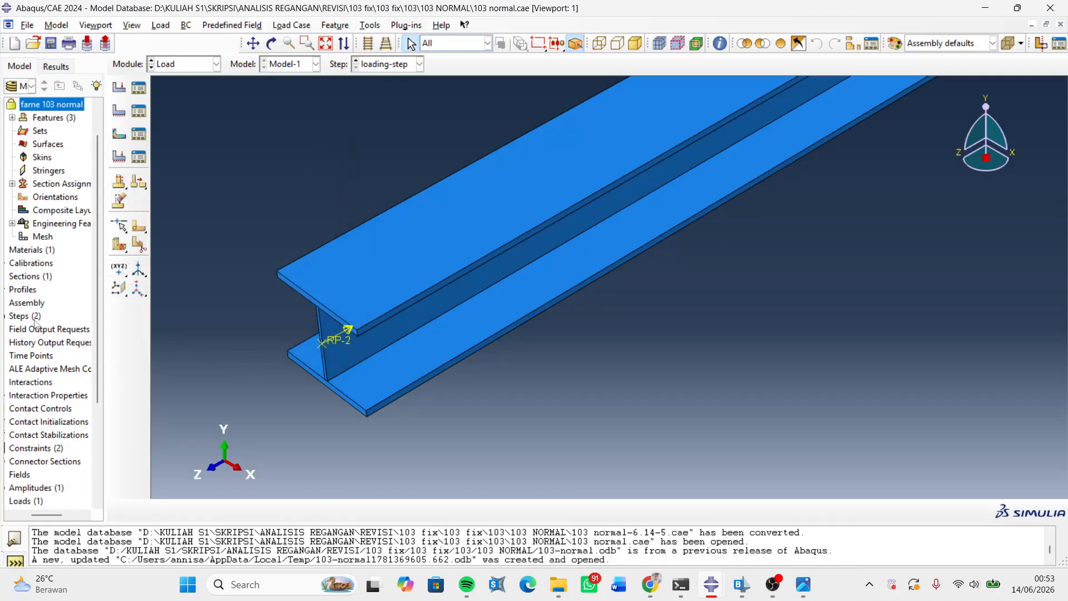
{"action": "scroll", "coordinate": [35, 323], "scroll_direction": "down", "scroll_amount": 1}
{"action": "left_click", "coordinate": [40, 450]}
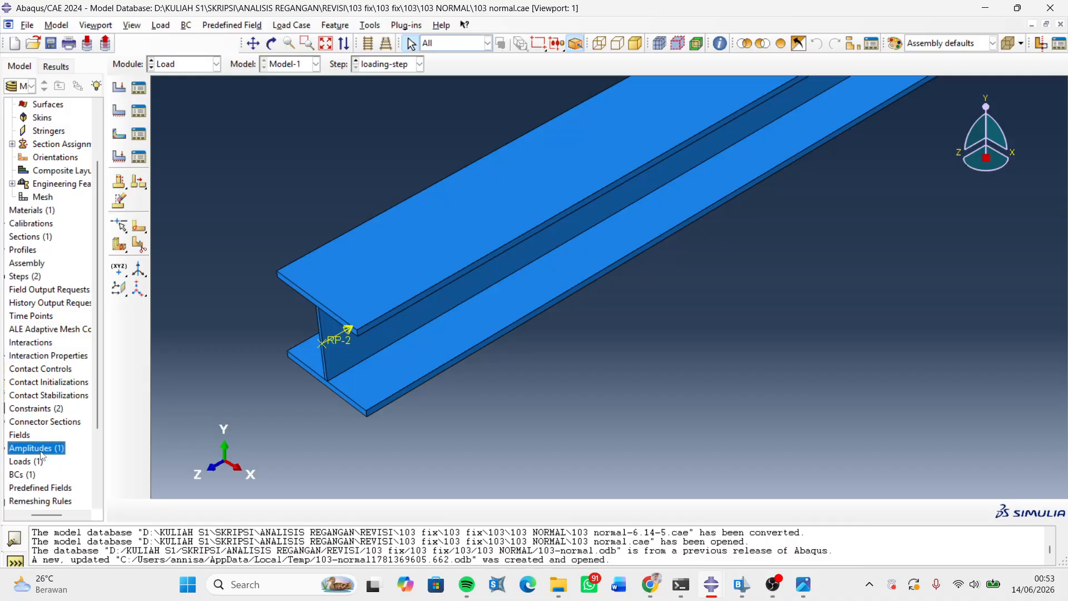
{"action": "double_click", "coordinate": [41, 454]}
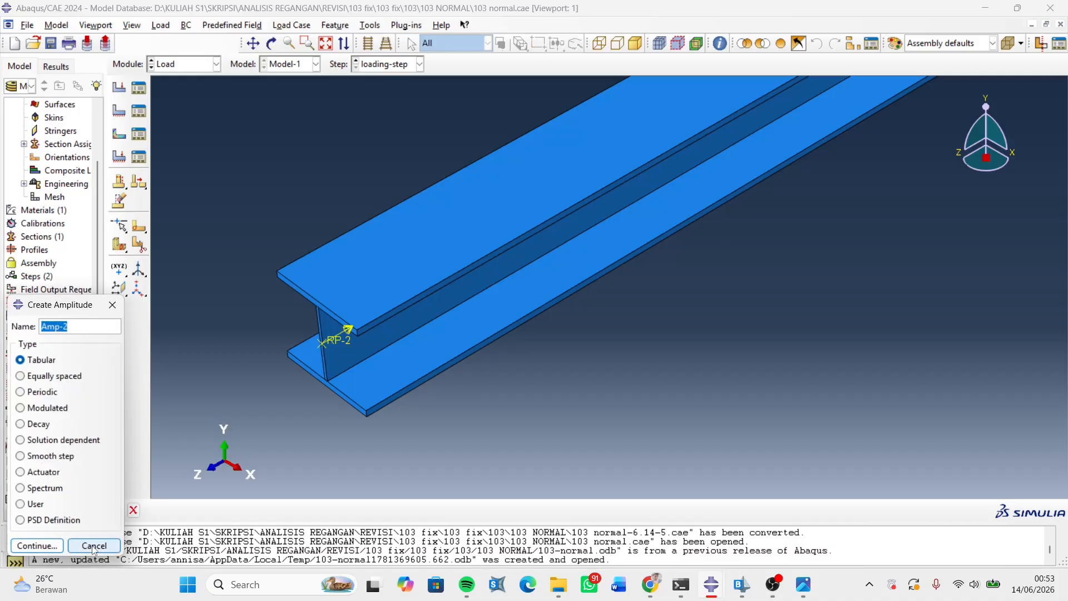
{"action": "left_click", "coordinate": [113, 305]}
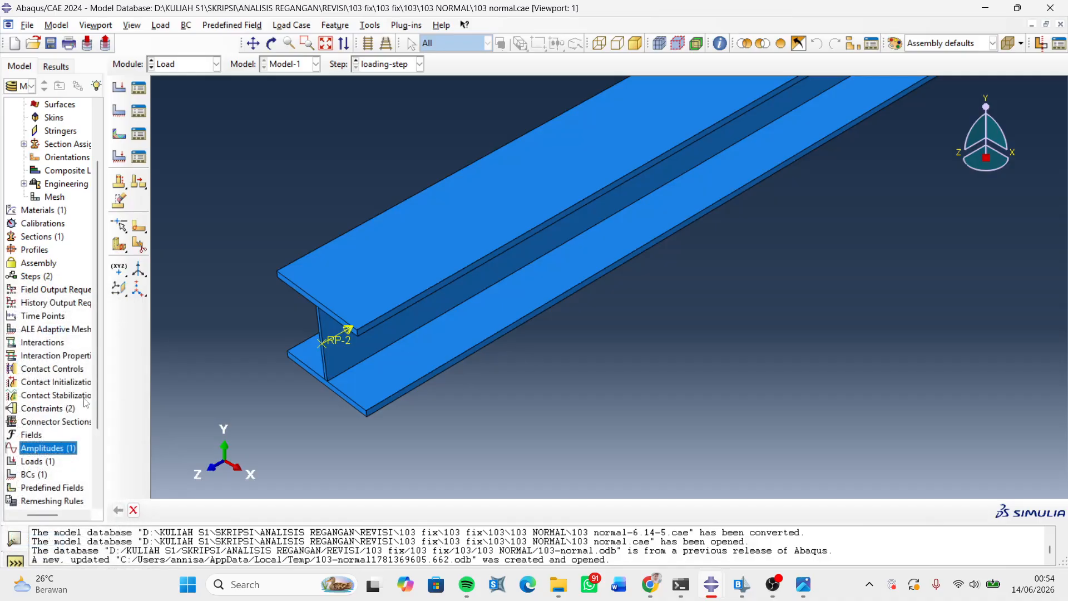
{"action": "left_click_drag", "start_coordinate": [45, 514], "coordinate": [16, 515]}
{"action": "left_click", "coordinate": [32, 448]}
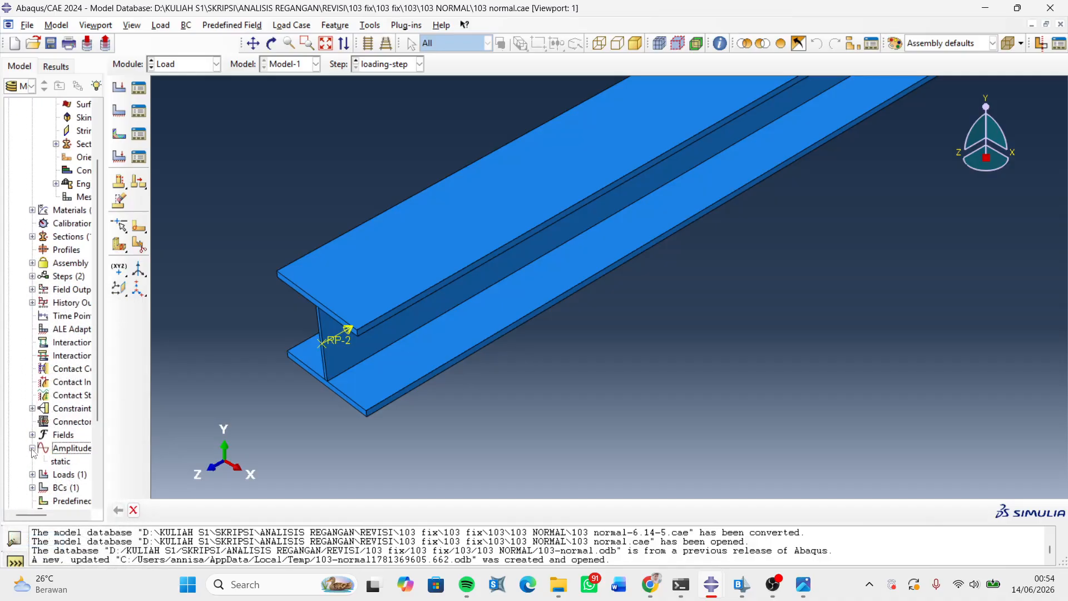
{"action": "double_click", "coordinate": [59, 464]}
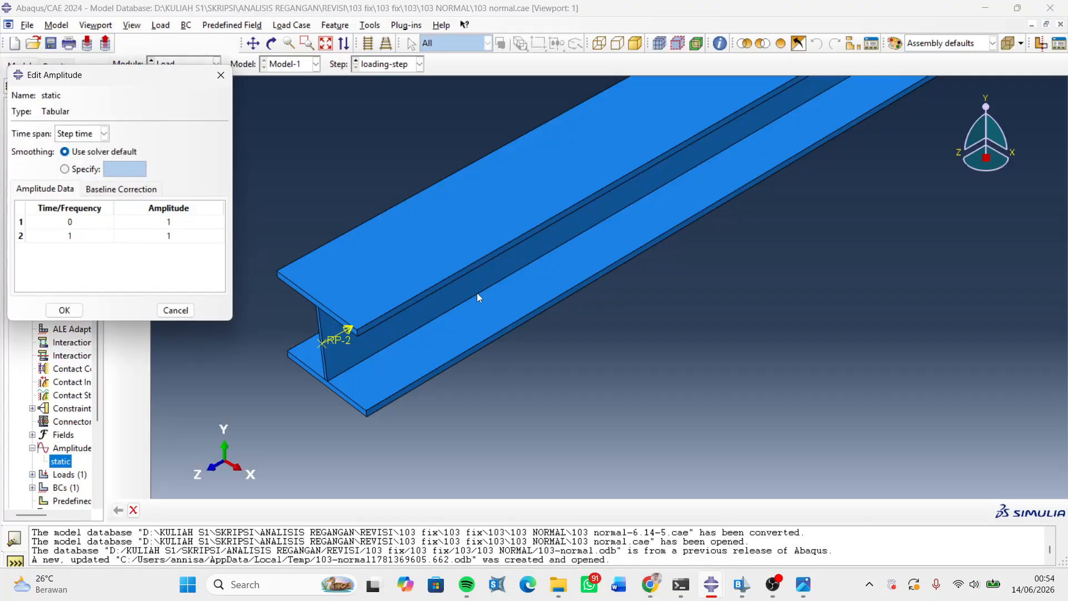
- Switch back to the TUTORIAL ABAQUS model and create a tabular amplitude named Static
{"action": "left_click", "coordinate": [801, 490]}
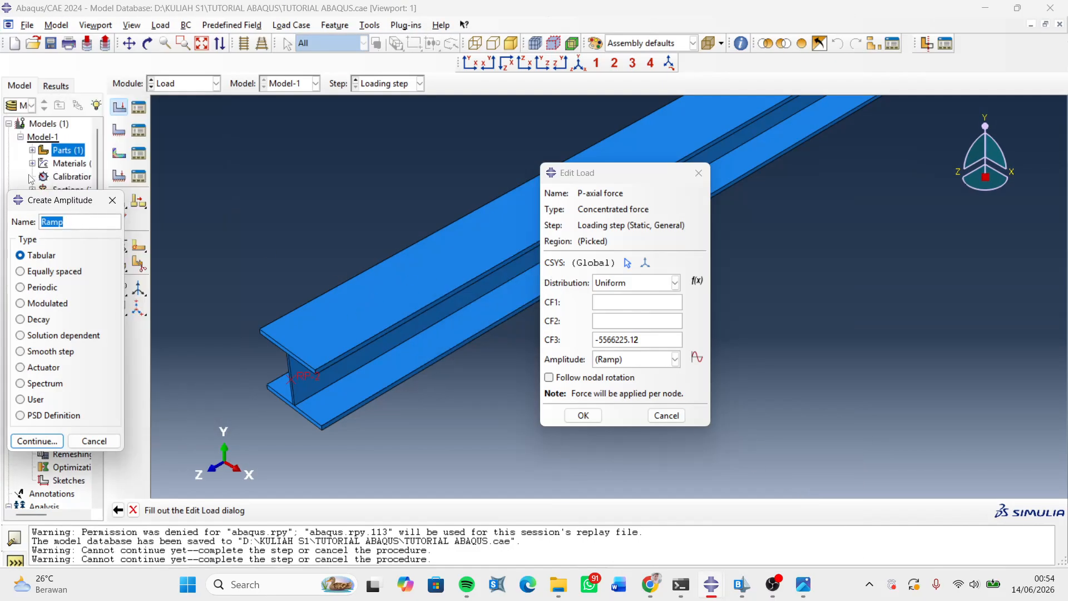
{"action": "type", "text": "Static"}
{"action": "left_click", "coordinate": [37, 441]}
{"action": "left_click_drag", "start_coordinate": [92, 225], "coordinate": [264, 197]}
- Fill the Static amplitude data with amplitude 1 at time 0 and amplitude 1 at time 1, and confirm it
{"action": "left_click", "coordinate": [237, 340]}
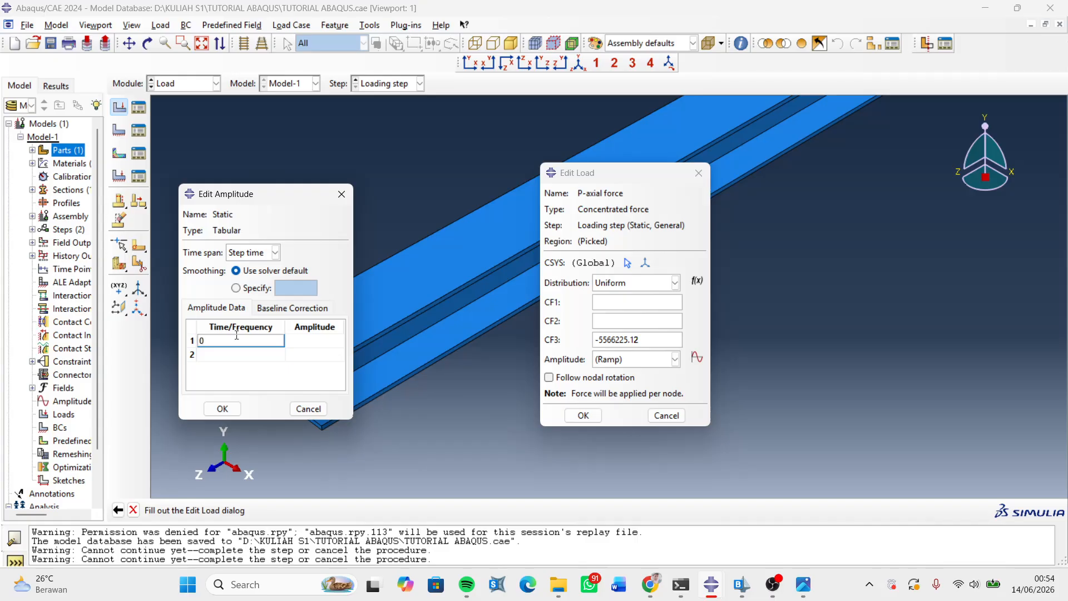
{"action": "left_click", "coordinate": [298, 340]}
{"action": "type", "text": "1"}
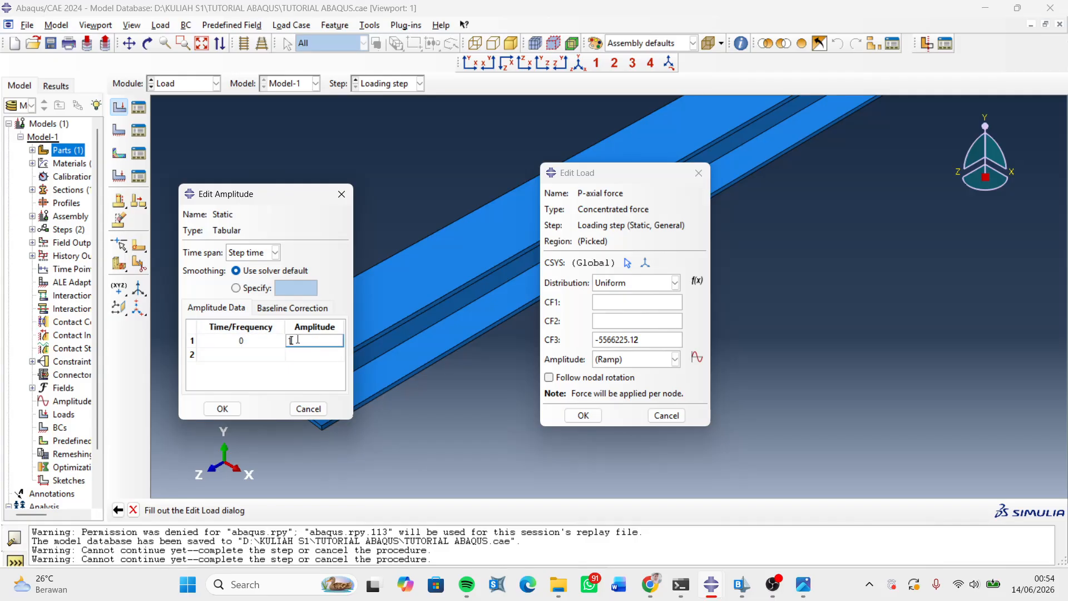
{"action": "left_click", "coordinate": [245, 352]}
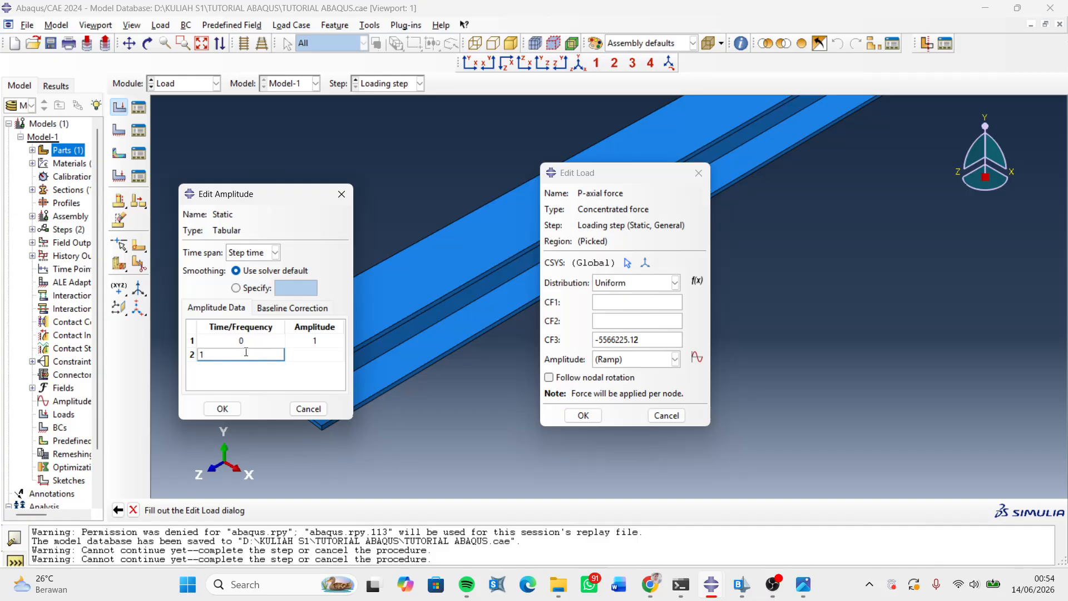
{"action": "type", "text": "1"}
{"action": "left_click", "coordinate": [316, 353]}
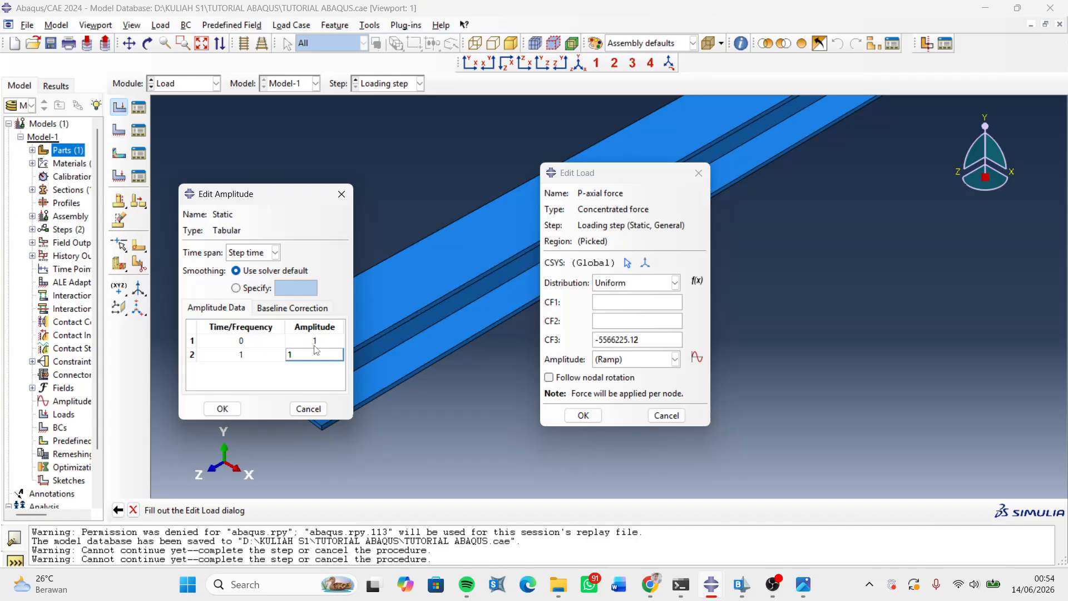
{"action": "double_click", "coordinate": [288, 350]}
{"action": "left_click", "coordinate": [222, 408]}
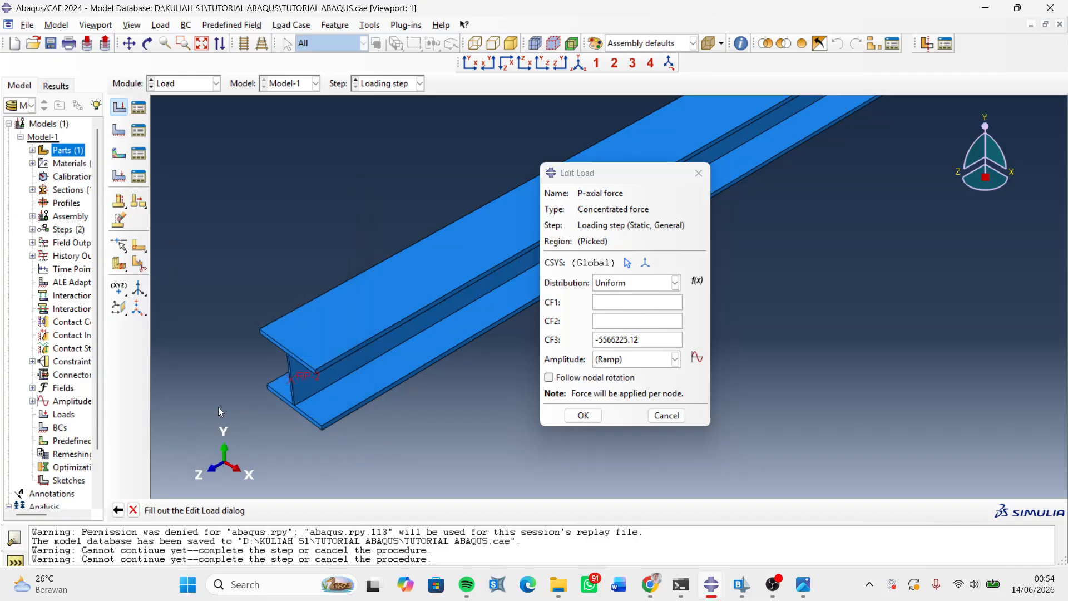
- Assign the Static amplitude to the P-axial force load and confirm the load
{"action": "left_click", "coordinate": [639, 362]}
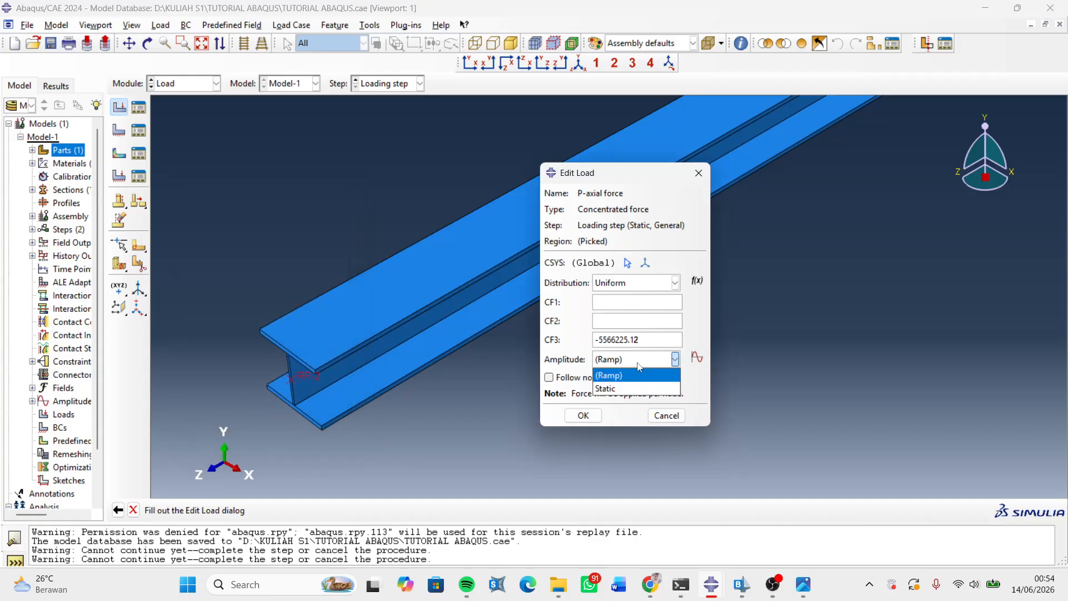
{"action": "left_click", "coordinate": [614, 387]}
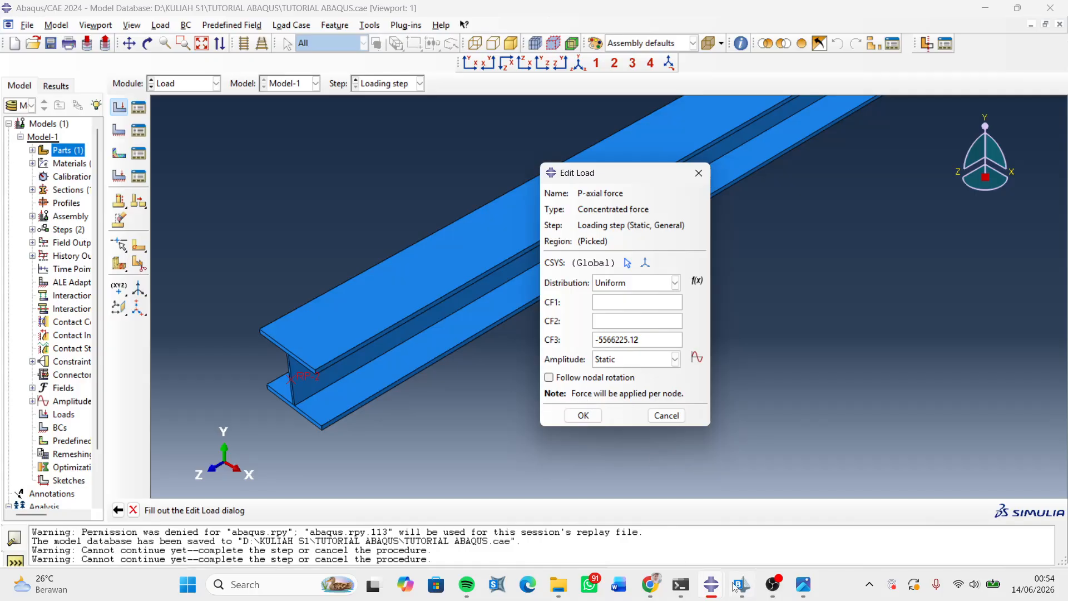
{"action": "mouse_move", "coordinate": [741, 585]}
{"action": "left_click", "coordinate": [738, 536]}
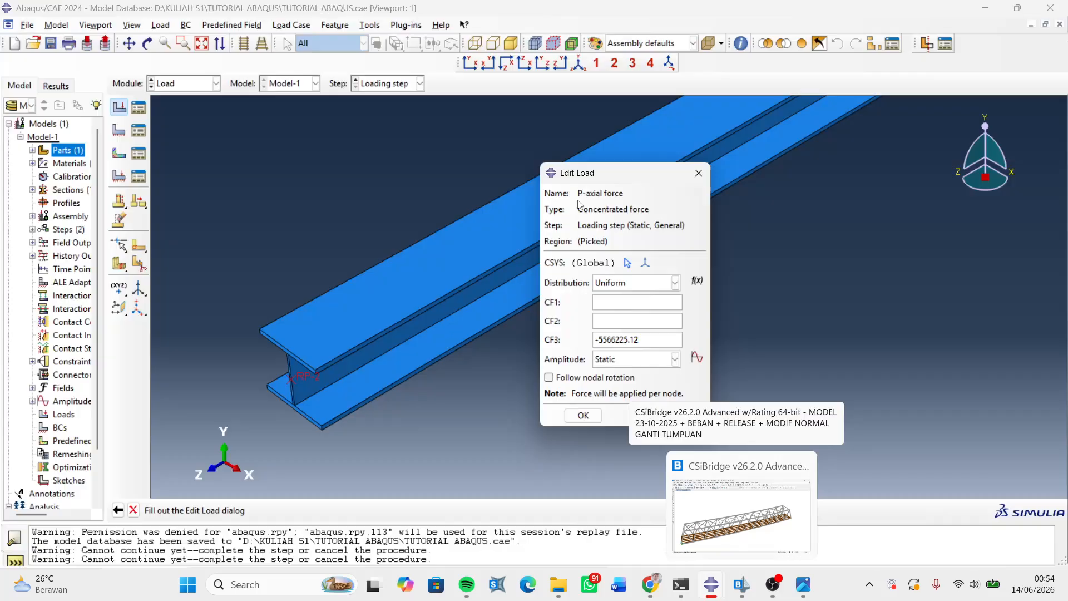
{"action": "left_click", "coordinate": [583, 416]}
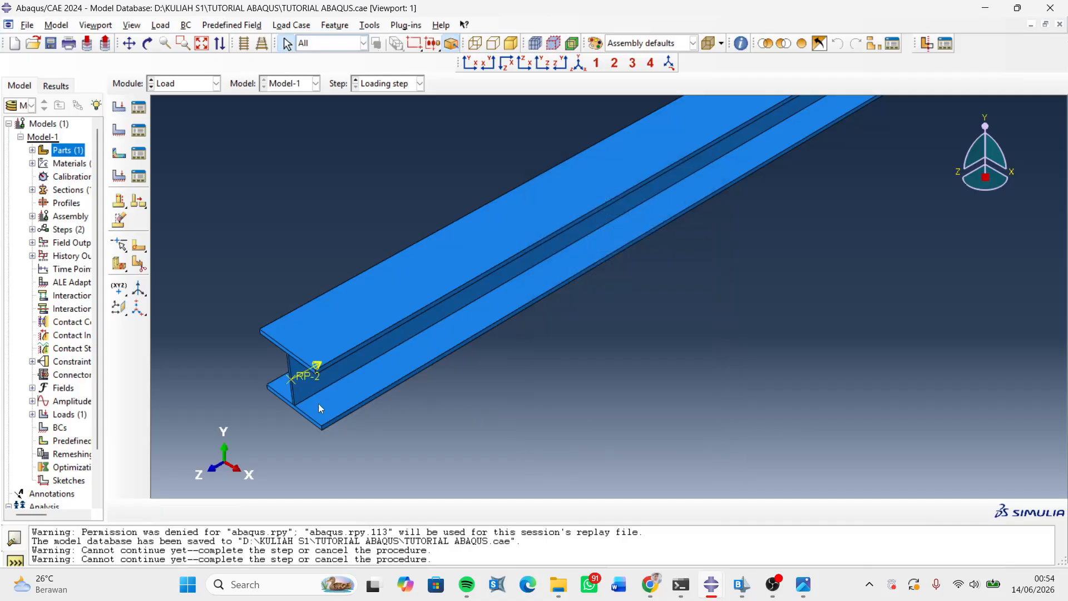
- Start creating a new boundary condition for the beam in the Loading step
{"action": "scroll", "coordinate": [290, 391], "scroll_direction": "down", "scroll_amount": 2}
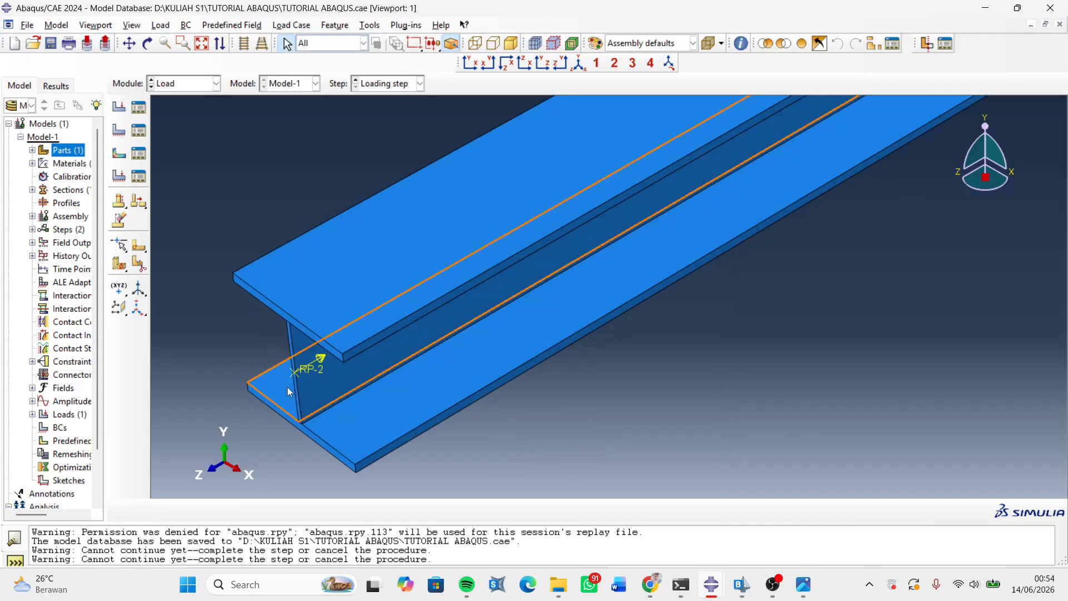
{"action": "scroll", "coordinate": [289, 391], "scroll_direction": "down", "scroll_amount": 1}
{"action": "mouse_move", "coordinate": [712, 591]}
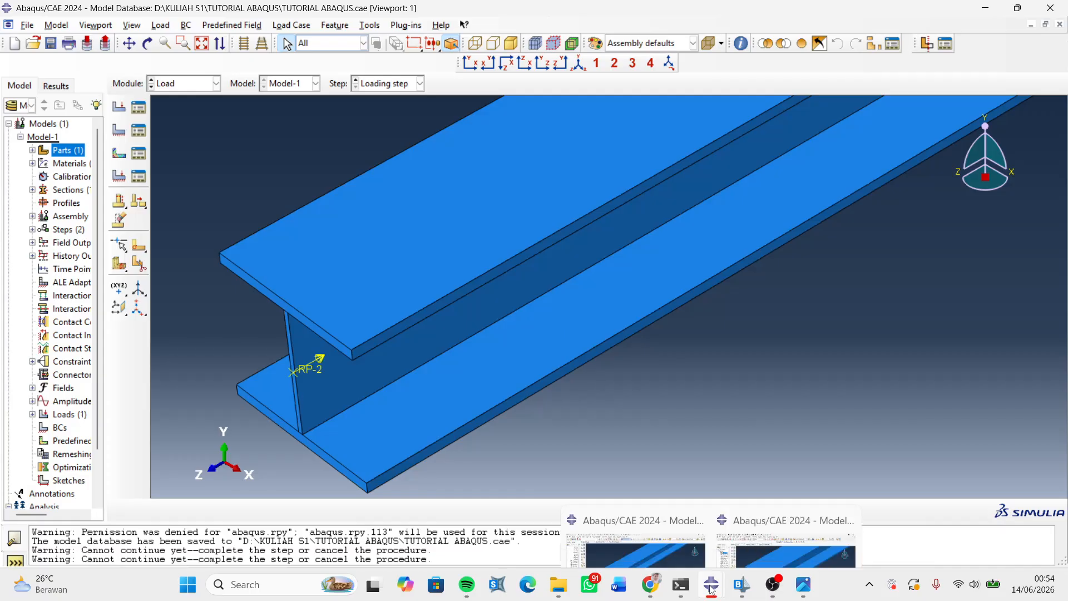
{"action": "mouse_move", "coordinate": [668, 531]}
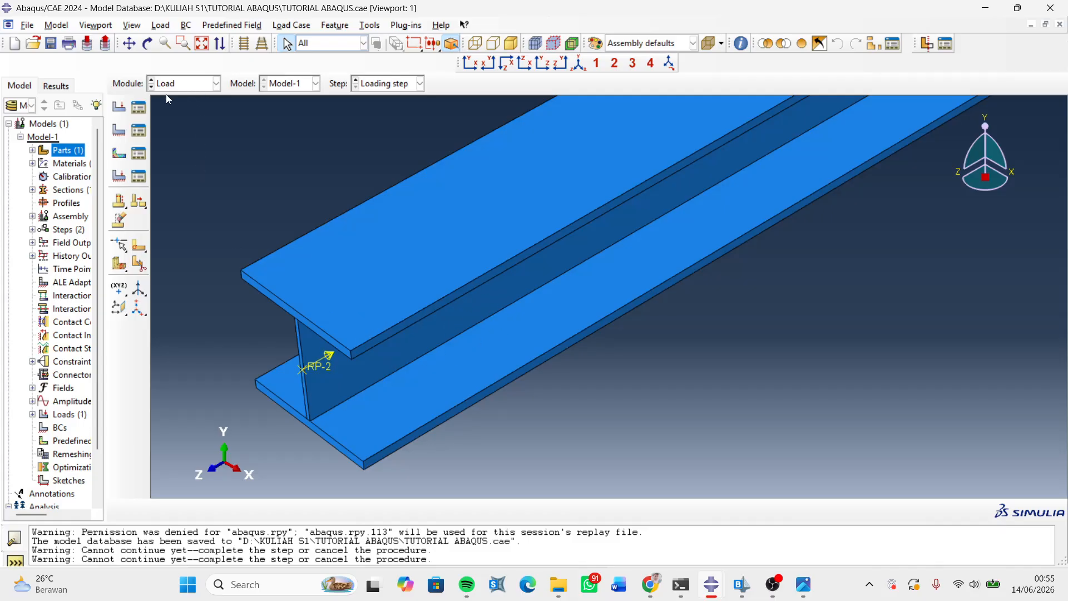
{"action": "left_click", "coordinate": [124, 133]}
{"action": "scroll", "coordinate": [399, 360], "scroll_direction": "down", "scroll_amount": 6}
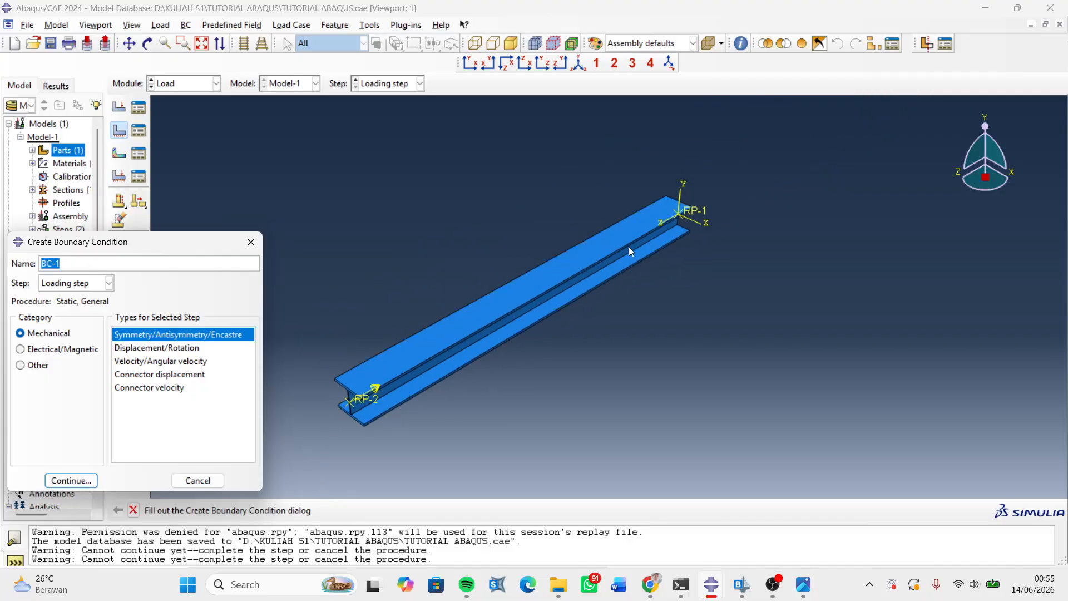
{"action": "scroll", "coordinate": [709, 204], "scroll_direction": "up", "scroll_amount": 5}
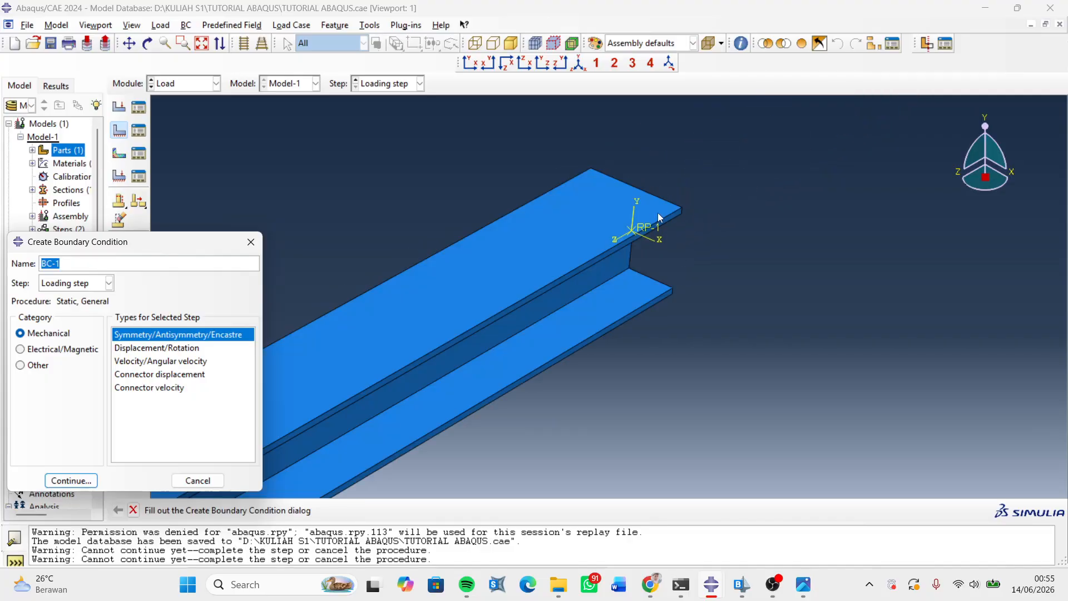
{"action": "scroll", "coordinate": [642, 208], "scroll_direction": "up", "scroll_amount": 1}
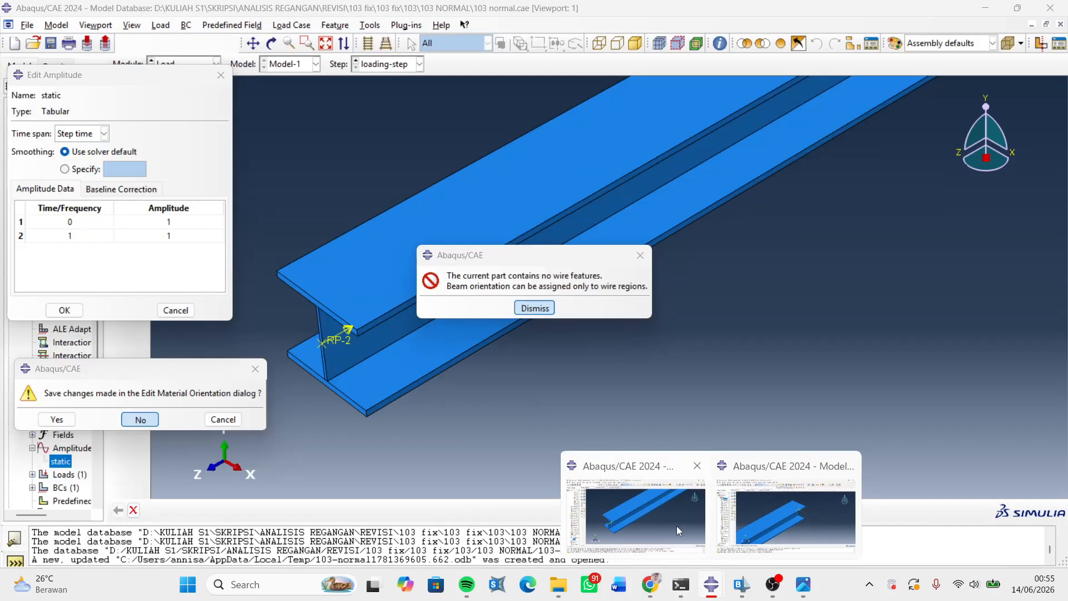
- Switch to the 103 normal model, close the amplitude data and open the BC-base boundary condition to examine its type and restraints
{"action": "left_click", "coordinate": [677, 526]}
{"action": "left_click", "coordinate": [221, 75]}
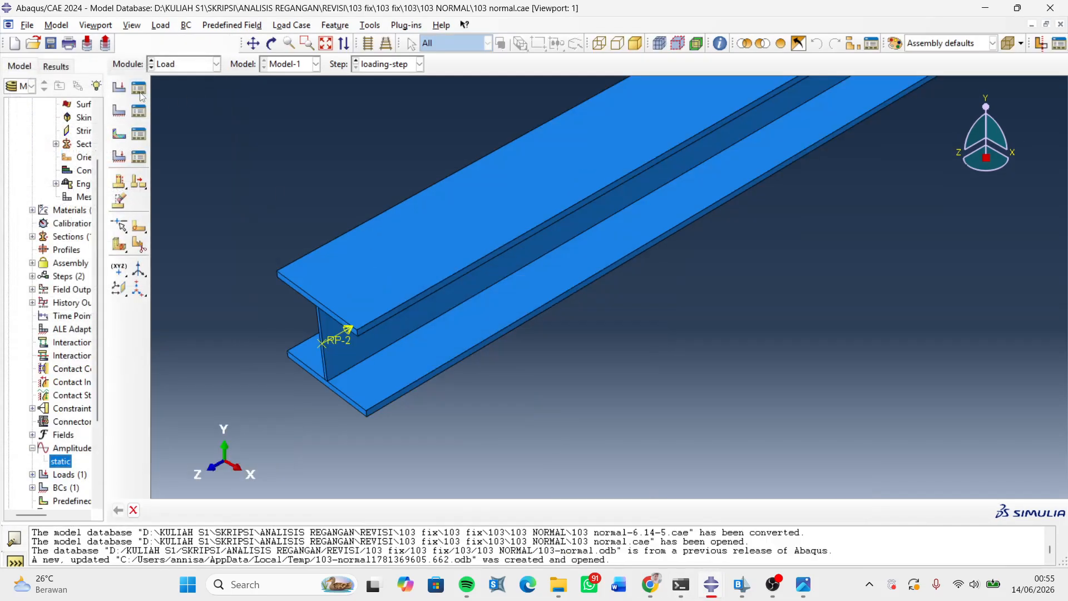
{"action": "left_click", "coordinate": [138, 111]}
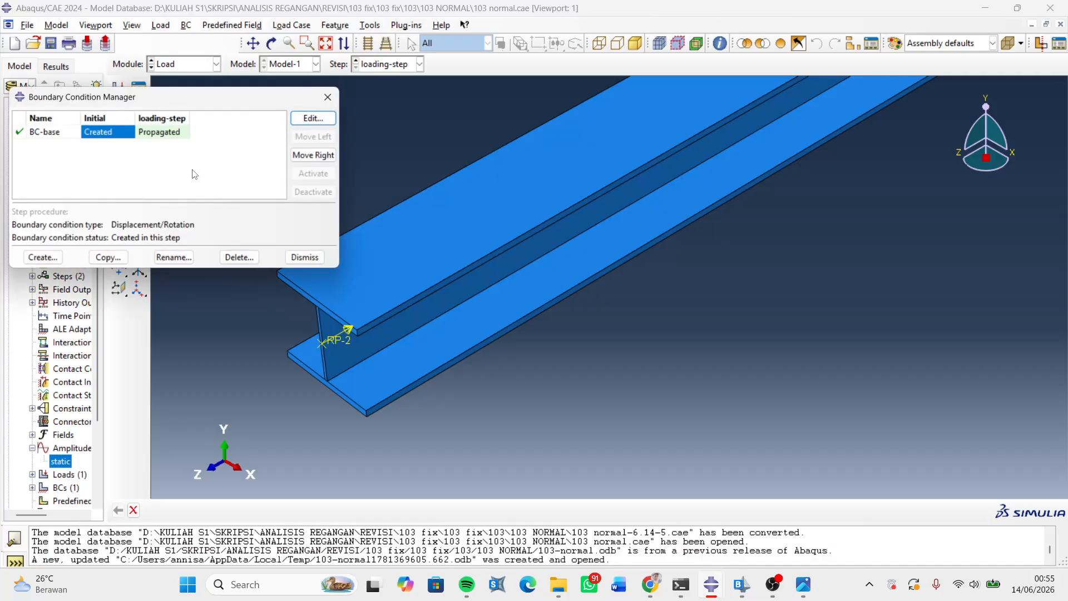
{"action": "left_click", "coordinate": [318, 118]}
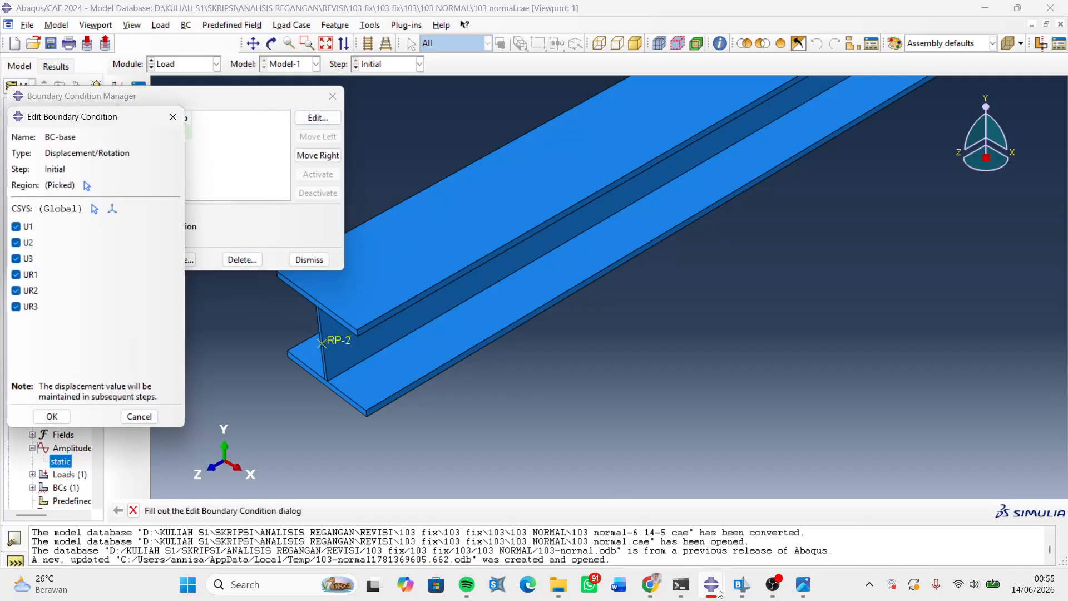
- Switch back to the TUTORIAL ABAQUS model, name the new boundary condition tumpuan and choose the Displacement/Rotation type
{"action": "mouse_move", "coordinate": [719, 593]}
{"action": "left_click", "coordinate": [779, 518]}
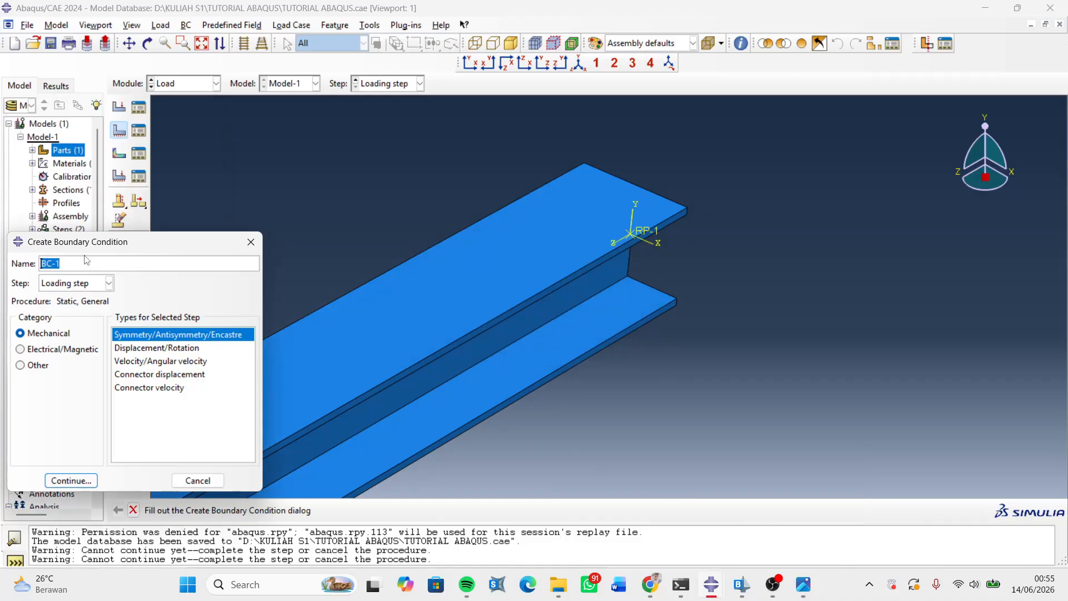
{"action": "type", "text": "tumpuan"}
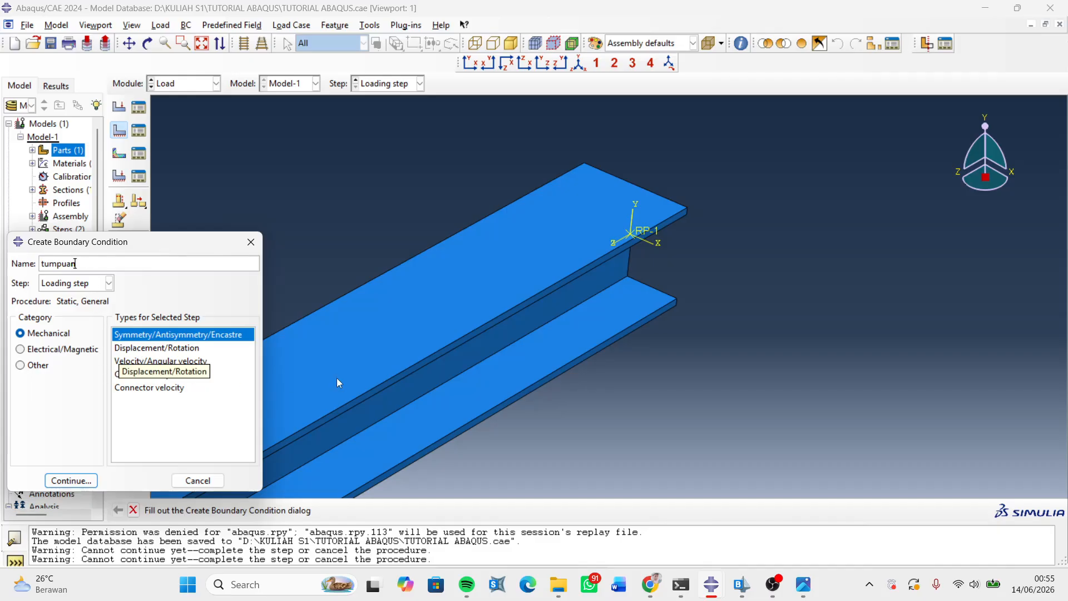
{"action": "mouse_move", "coordinate": [711, 584]}
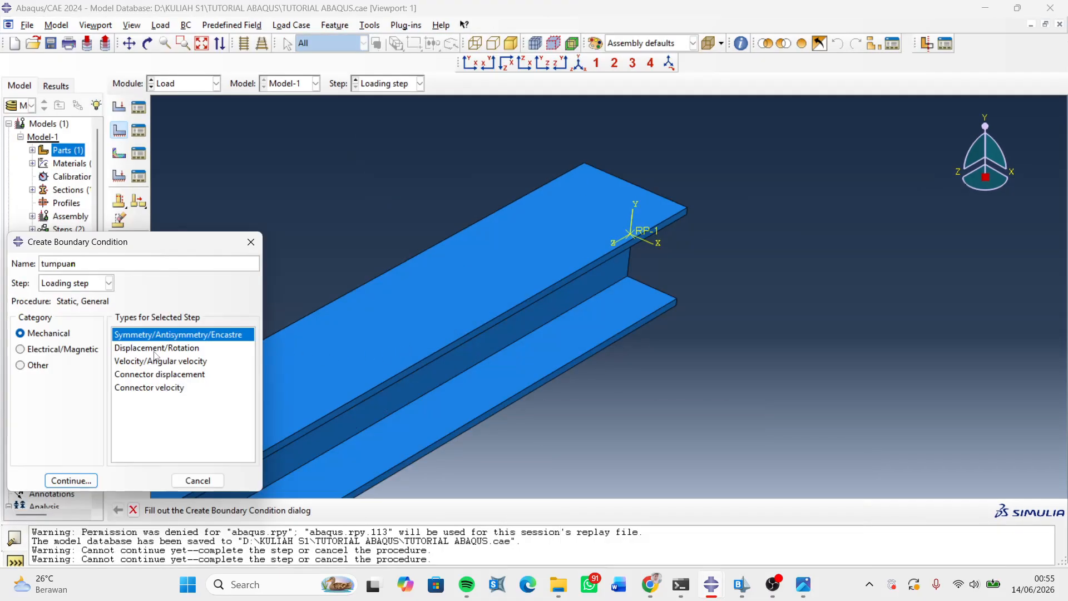
{"action": "left_click", "coordinate": [155, 351]}
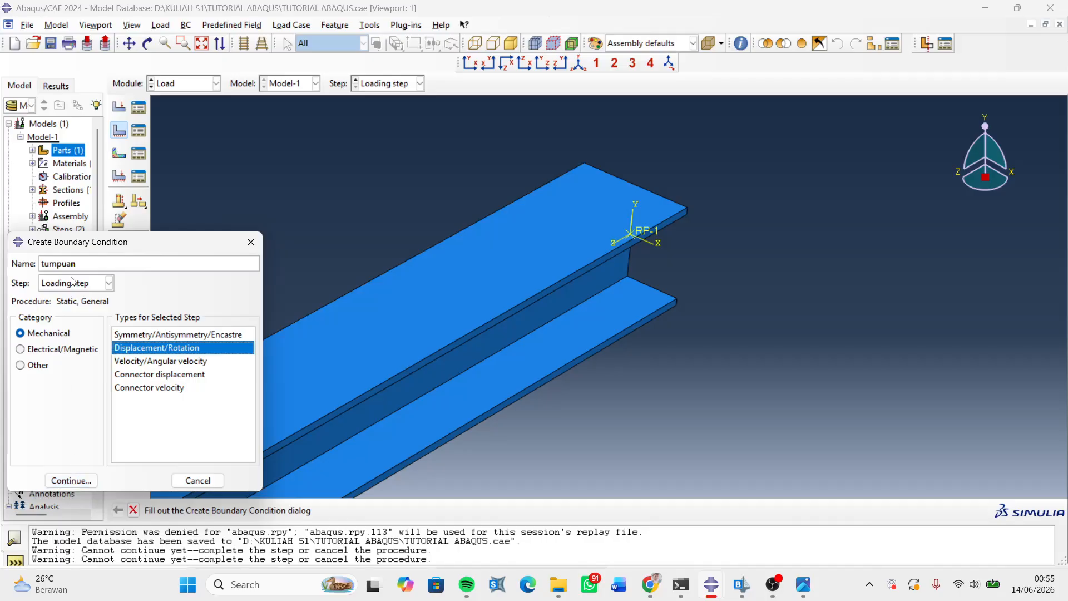
- Check the BC-base reference in the 103 normal model, then set the tumpuan boundary condition's step to Initial and continue to region selection
{"action": "mouse_move", "coordinate": [702, 593]}
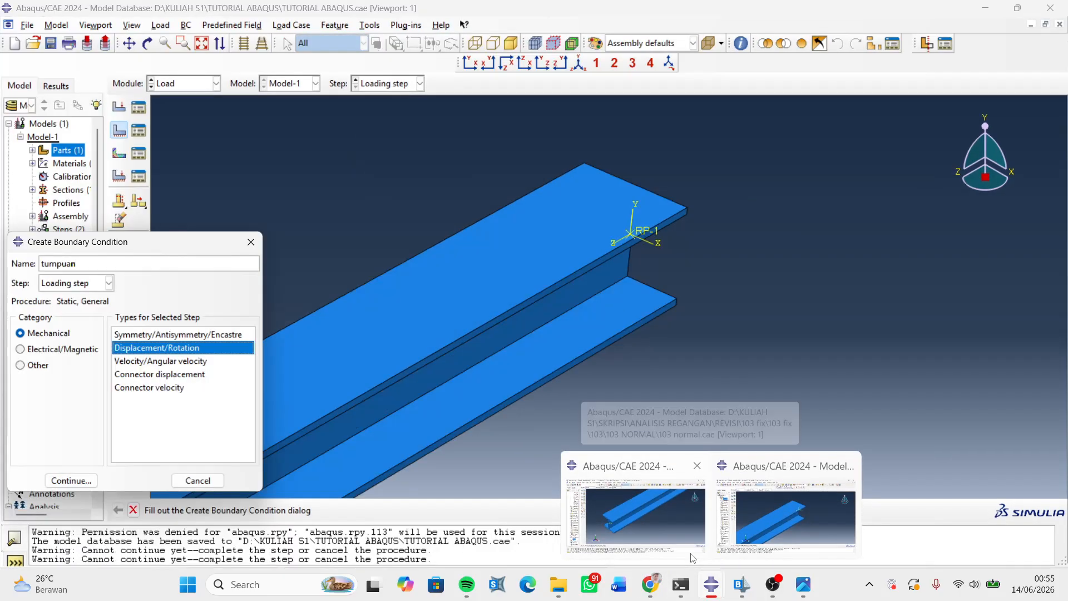
{"action": "left_click", "coordinate": [684, 537]}
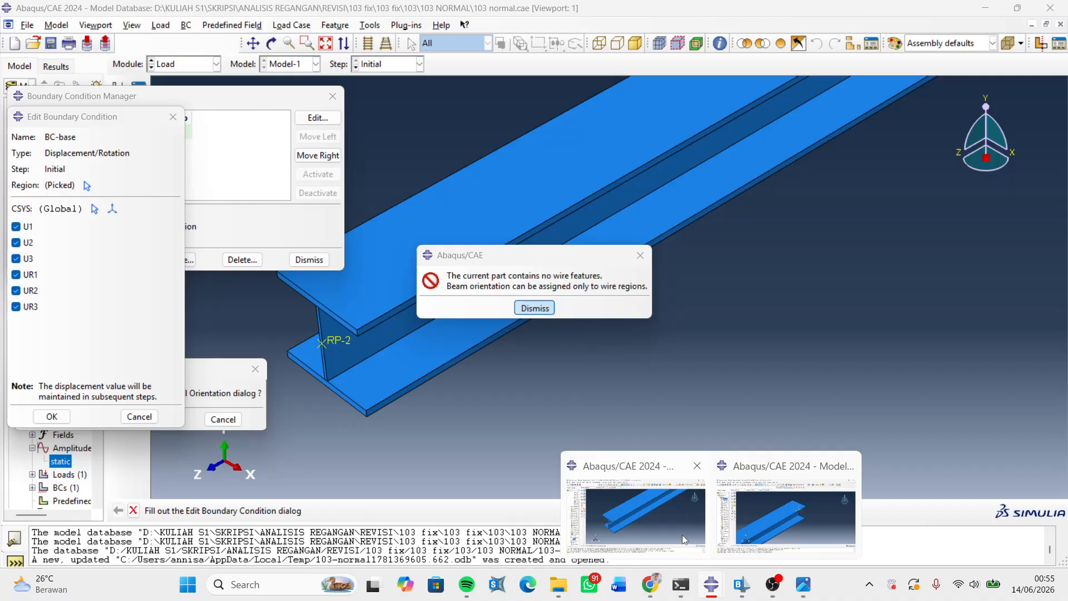
{"action": "left_click", "coordinate": [682, 535]}
{"action": "left_click", "coordinate": [72, 283]}
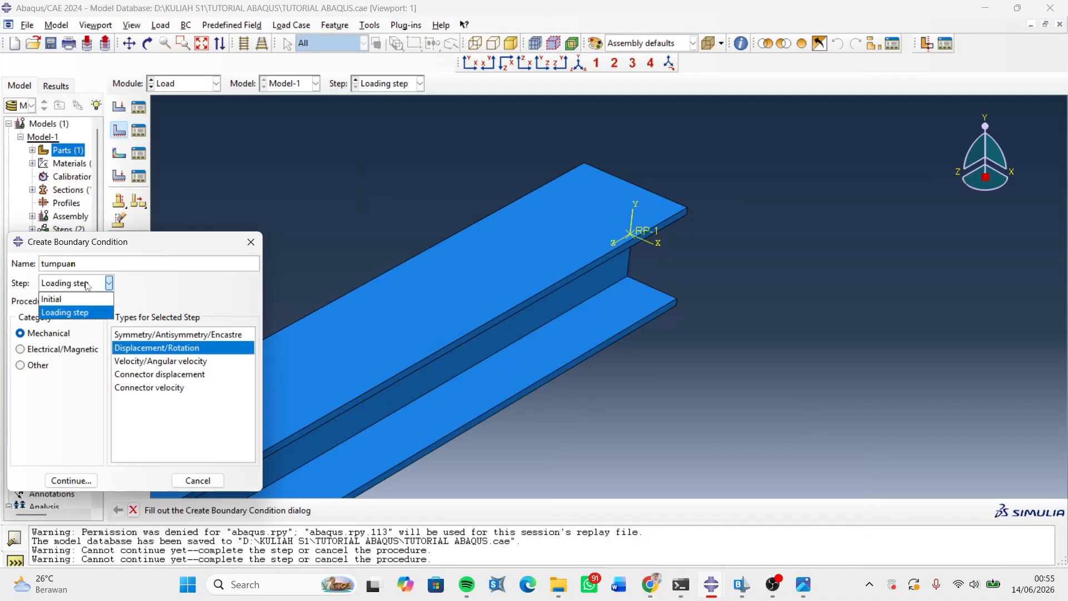
{"action": "left_click", "coordinate": [69, 301]}
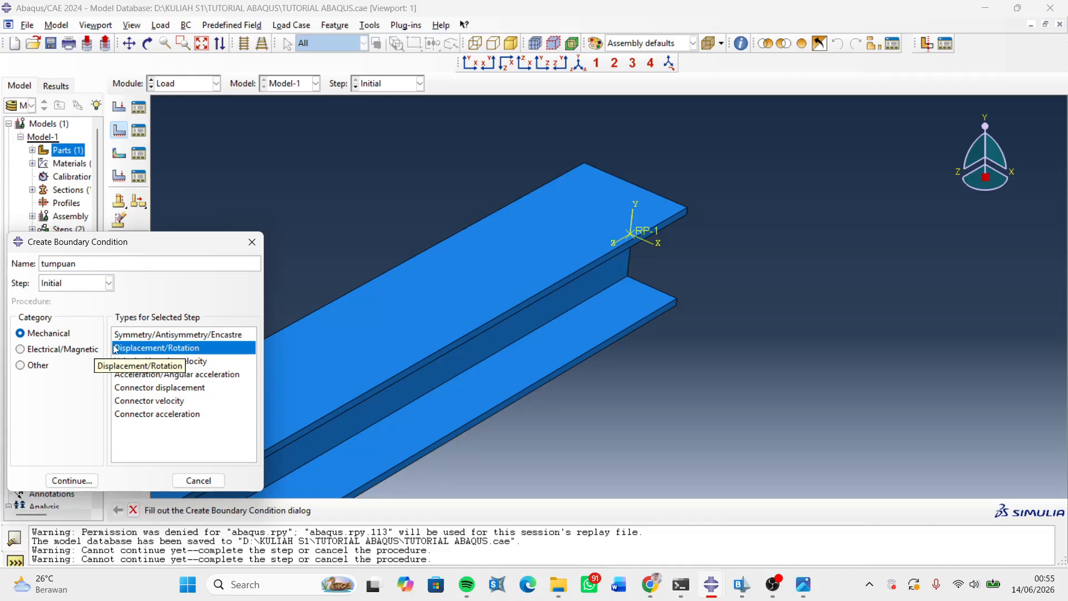
{"action": "left_click_drag", "start_coordinate": [163, 246], "coordinate": [212, 193]}
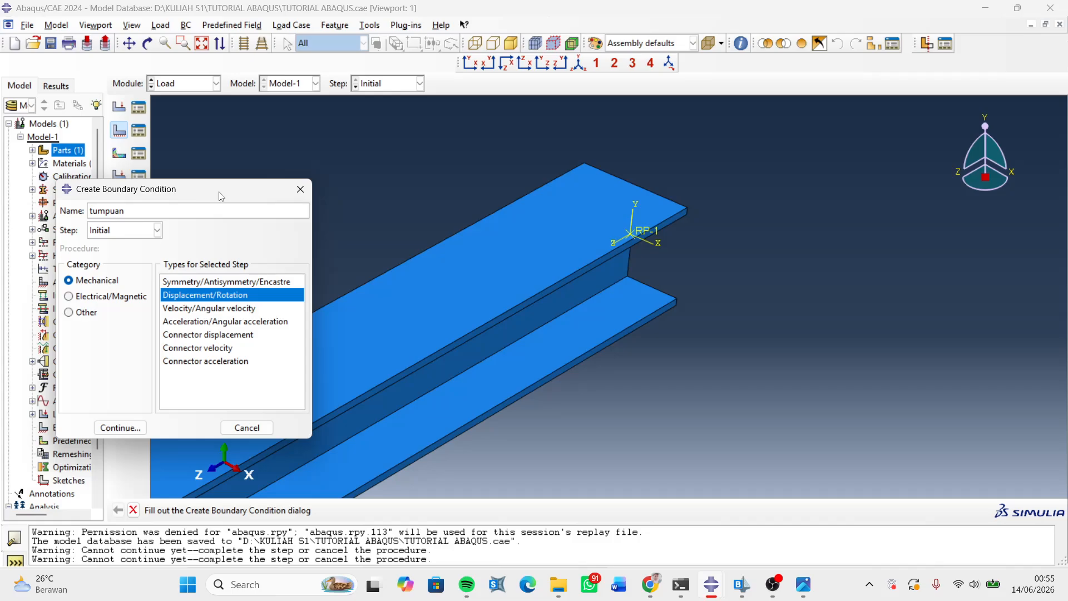
{"action": "left_click", "coordinate": [128, 428]}
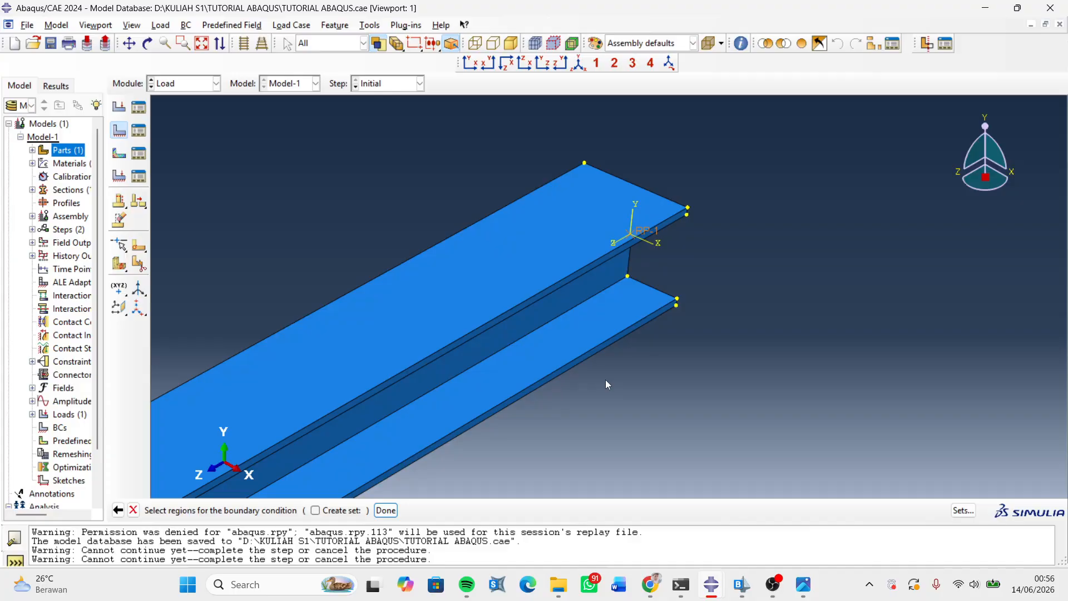
- Apply the tumpuan boundary condition at RP-1, restraining U1, U2, U3, UR1, UR2 and UR3
{"action": "left_click", "coordinate": [649, 235]}
{"action": "left_click", "coordinate": [386, 510]}
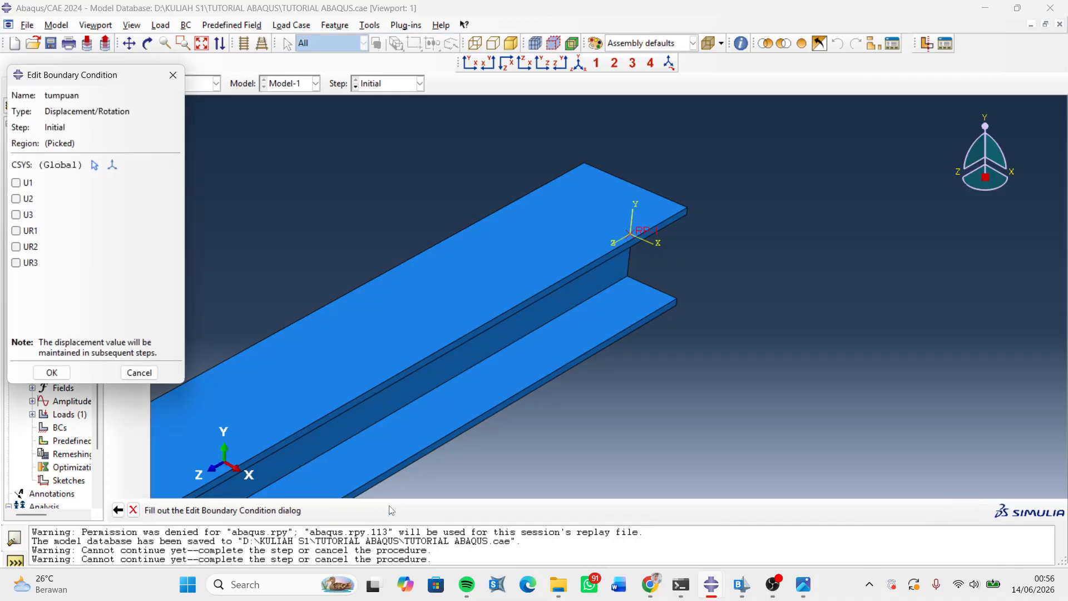
{"action": "left_click", "coordinate": [16, 182]}
{"action": "left_click", "coordinate": [16, 198]}
{"action": "left_click", "coordinate": [16, 214]}
{"action": "left_click", "coordinate": [16, 230]}
{"action": "left_click", "coordinate": [16, 247]}
{"action": "left_click", "coordinate": [16, 263]}
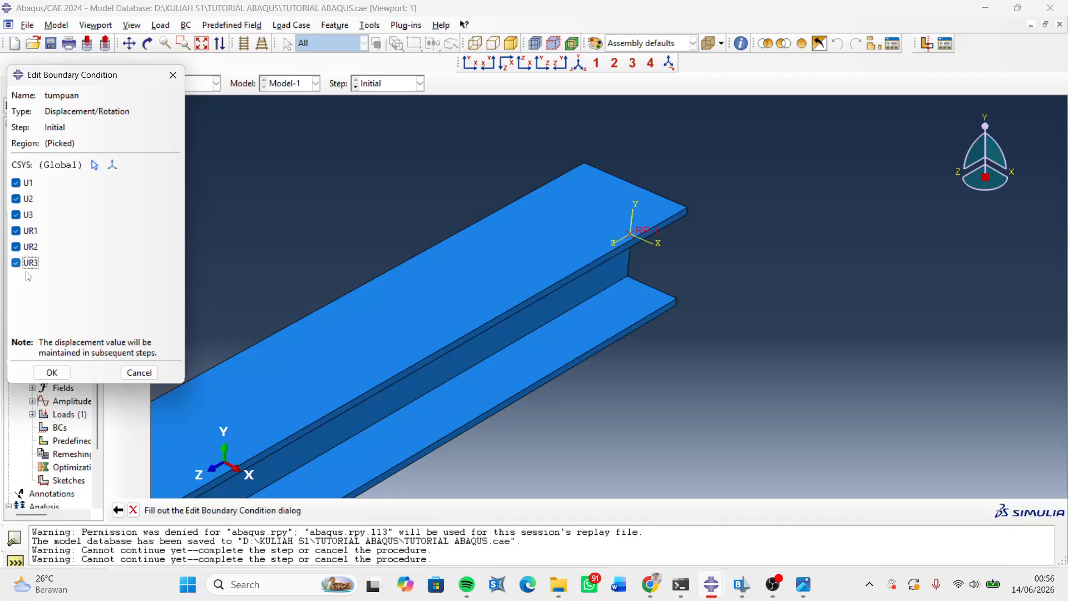
{"action": "left_click", "coordinate": [51, 372]}
- Switch to the Mesh module and try to seed the beam instance in the assembly
{"action": "scroll", "coordinate": [723, 195], "scroll_direction": "down", "scroll_amount": 5}
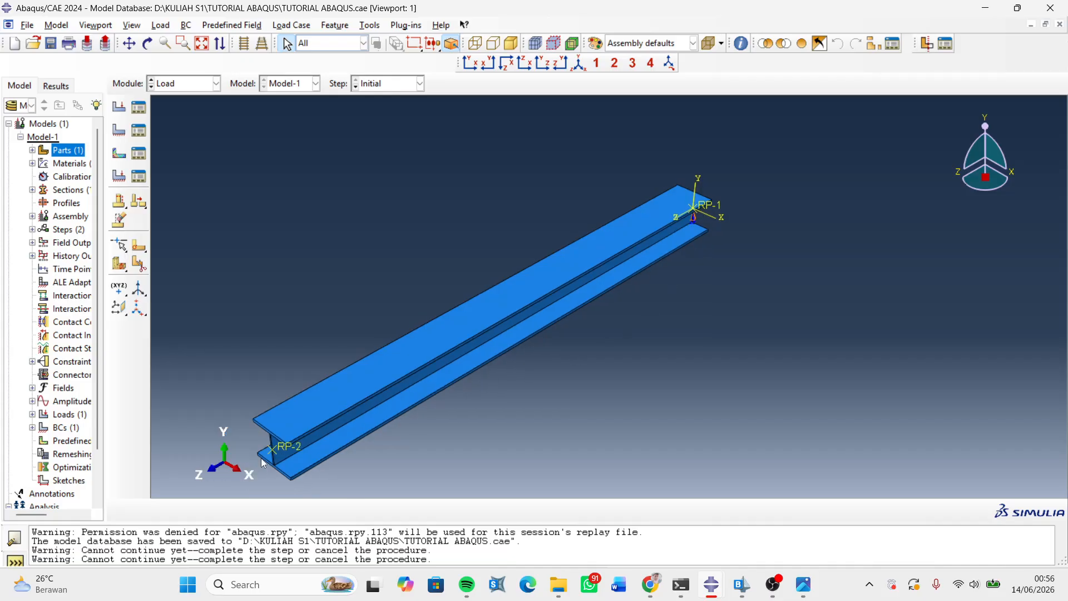
{"action": "left_click", "coordinate": [197, 84]}
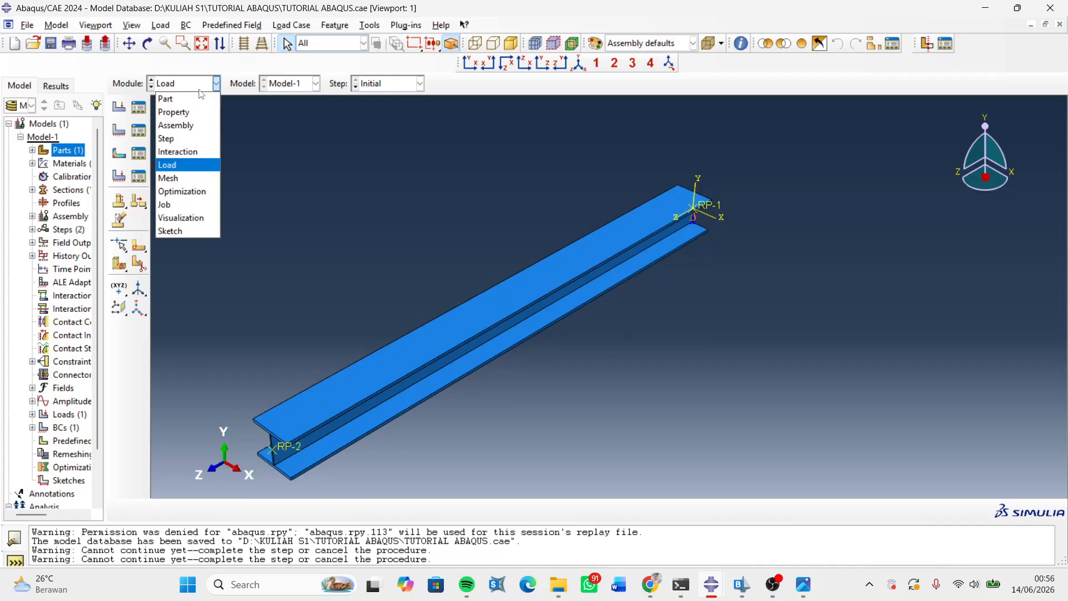
{"action": "left_click", "coordinate": [194, 178]}
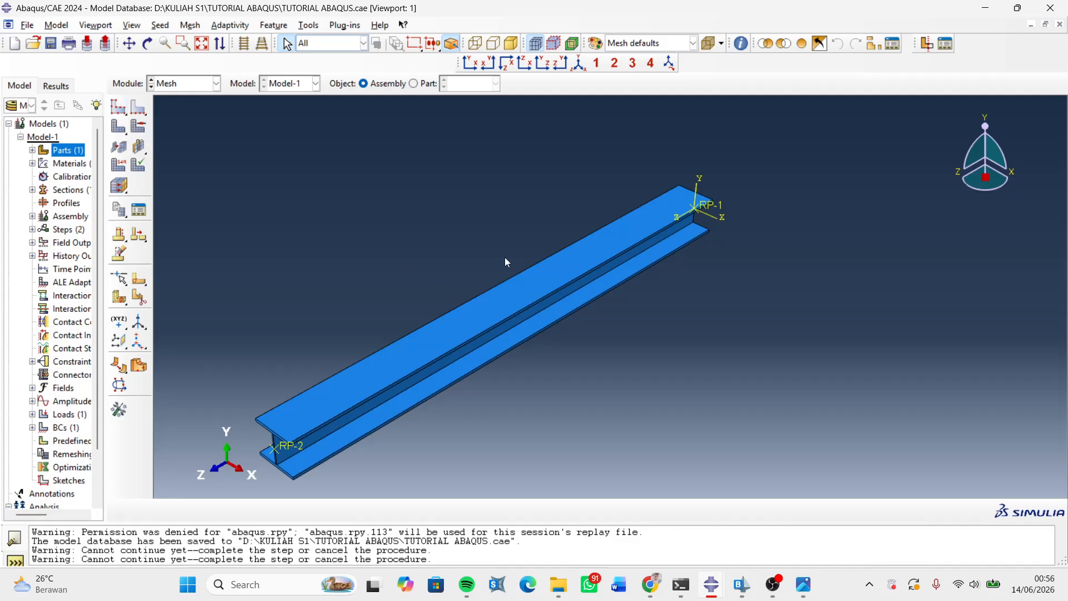
{"action": "scroll", "coordinate": [608, 242], "scroll_direction": "up", "scroll_amount": 4}
{"action": "scroll", "coordinate": [471, 370], "scroll_direction": "down", "scroll_amount": 5}
{"action": "scroll", "coordinate": [512, 267], "scroll_direction": "up", "scroll_amount": 4}
{"action": "scroll", "coordinate": [517, 261], "scroll_direction": "down", "scroll_amount": 1}
{"action": "scroll", "coordinate": [328, 393], "scroll_direction": "down", "scroll_amount": 5}
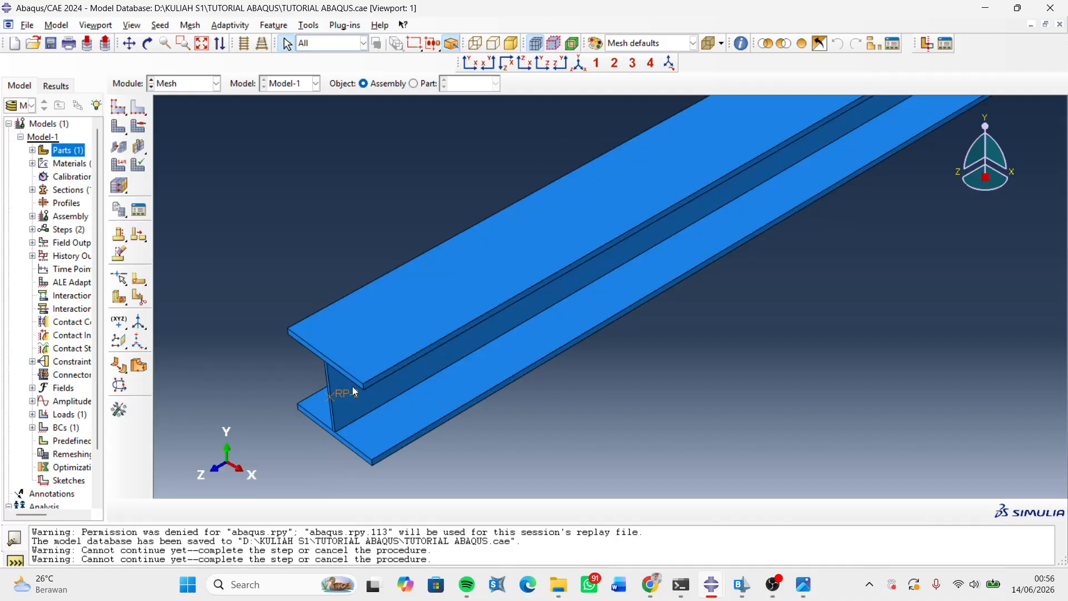
{"action": "left_click", "coordinate": [122, 108]}
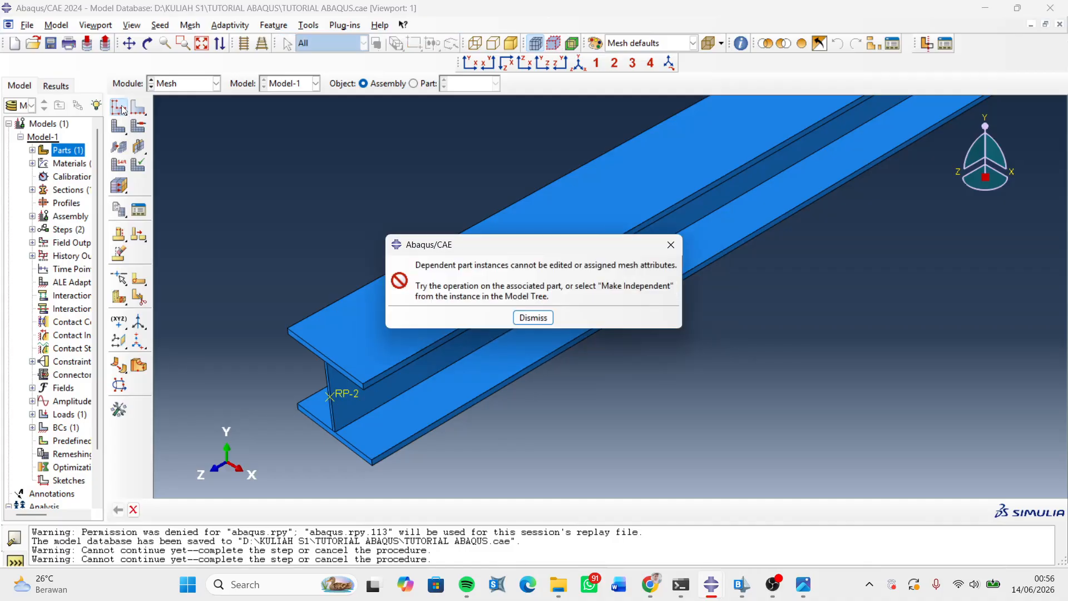
{"action": "left_click", "coordinate": [671, 245]}
- Select the whole beam and retry seeding its assembly instance
{"action": "left_click_drag", "start_coordinate": [460, 454], "coordinate": [266, 290]}
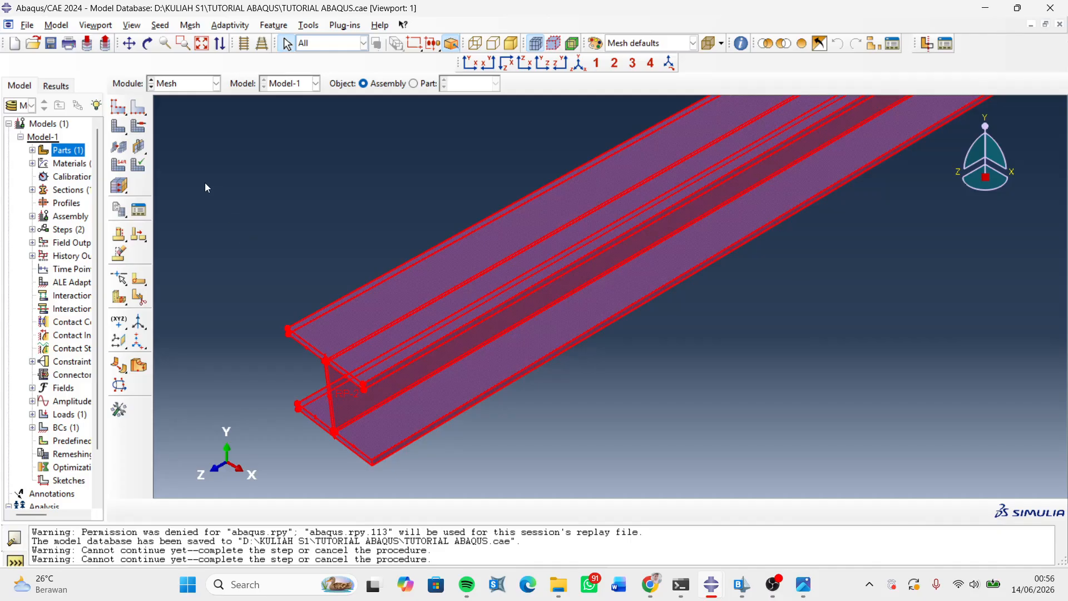
{"action": "left_click", "coordinate": [119, 110]}
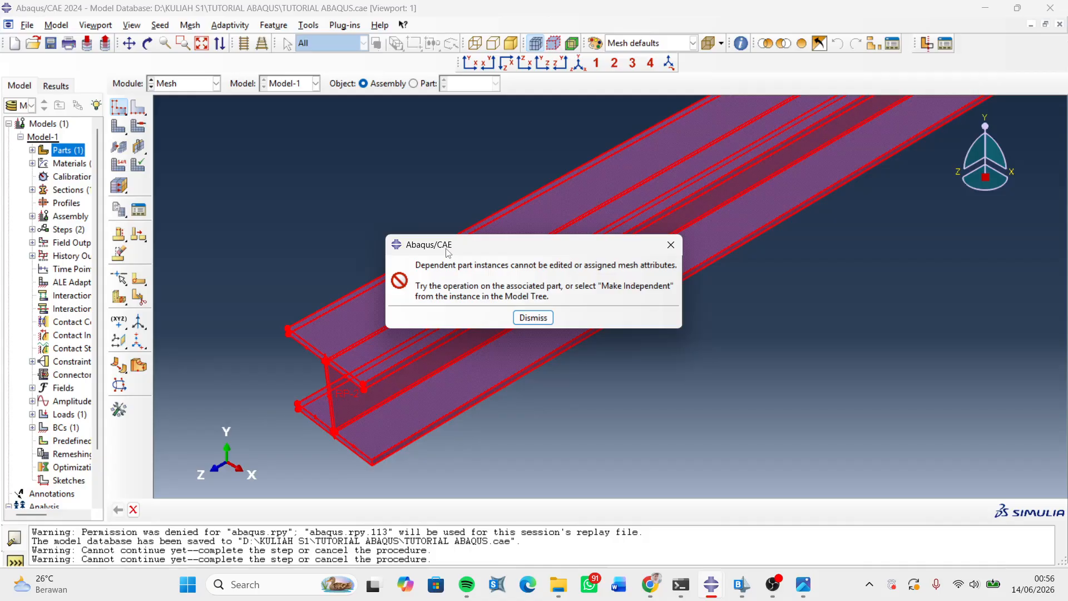
{"action": "left_click", "coordinate": [671, 246]}
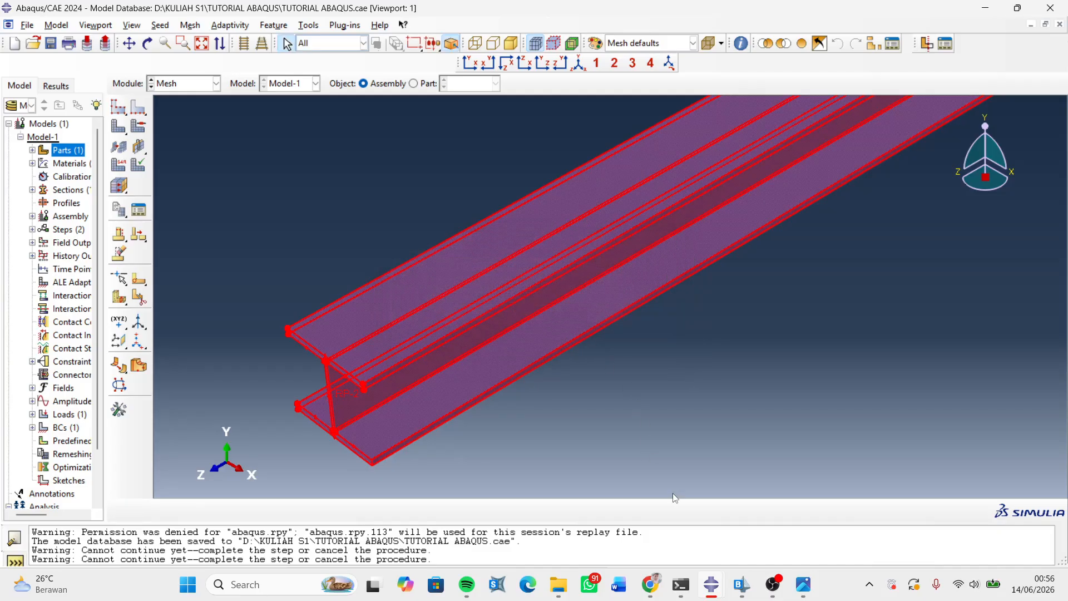
{"action": "mouse_move", "coordinate": [711, 584]}
{"action": "left_click", "coordinate": [769, 517]}
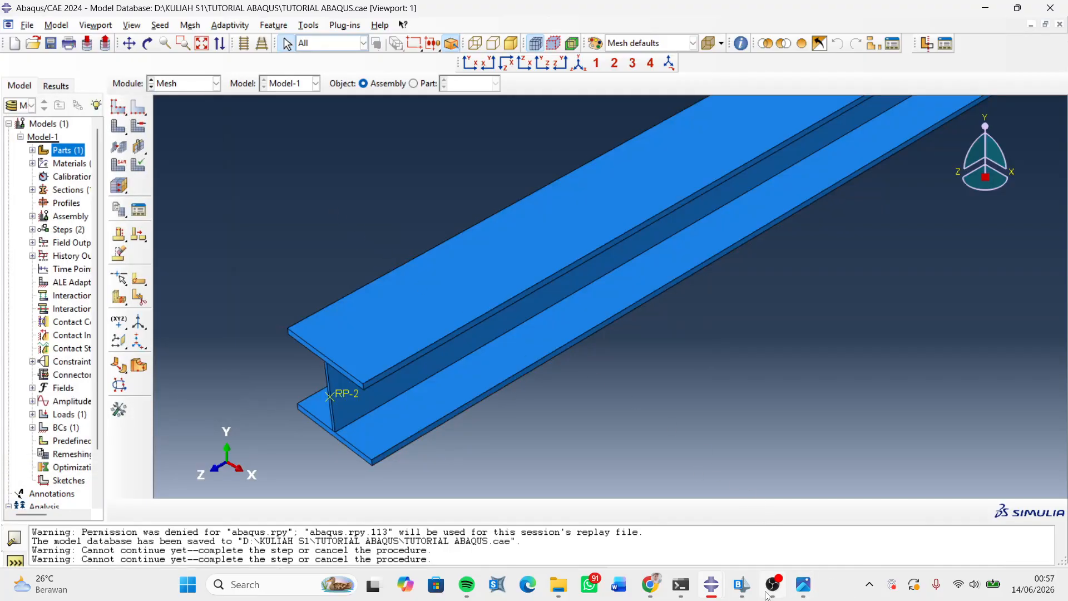
{"action": "mouse_move", "coordinate": [773, 584]}
{"action": "left_click", "coordinate": [774, 518]}
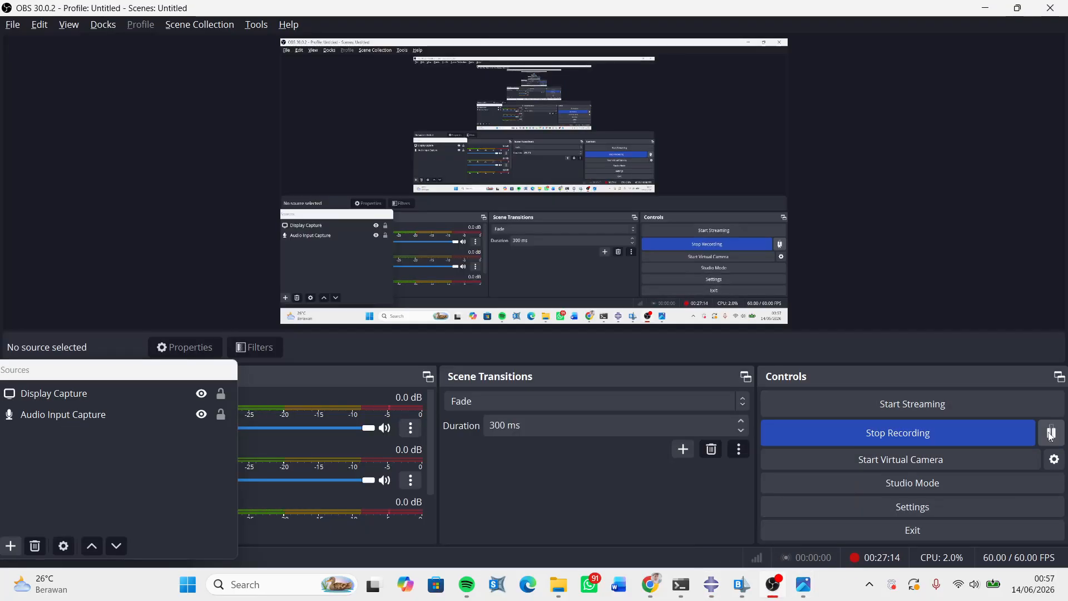
{"action": "mouse_move", "coordinate": [708, 592]}
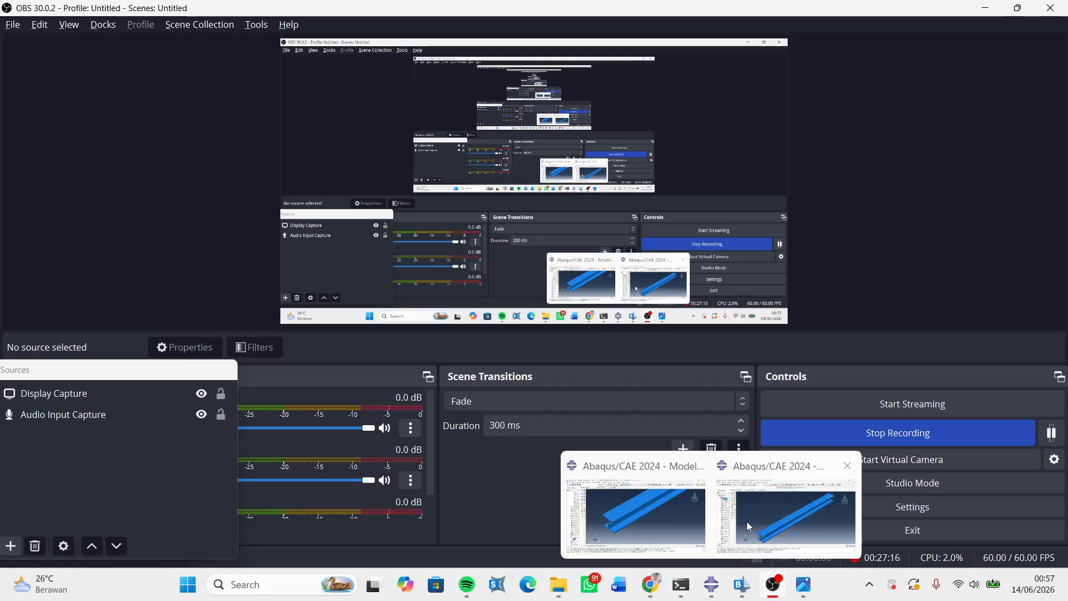
{"action": "left_click", "coordinate": [606, 517]}
- Return to the Mesh module and try to mesh and seed the dependent beam instance
{"action": "left_click", "coordinate": [185, 84]}
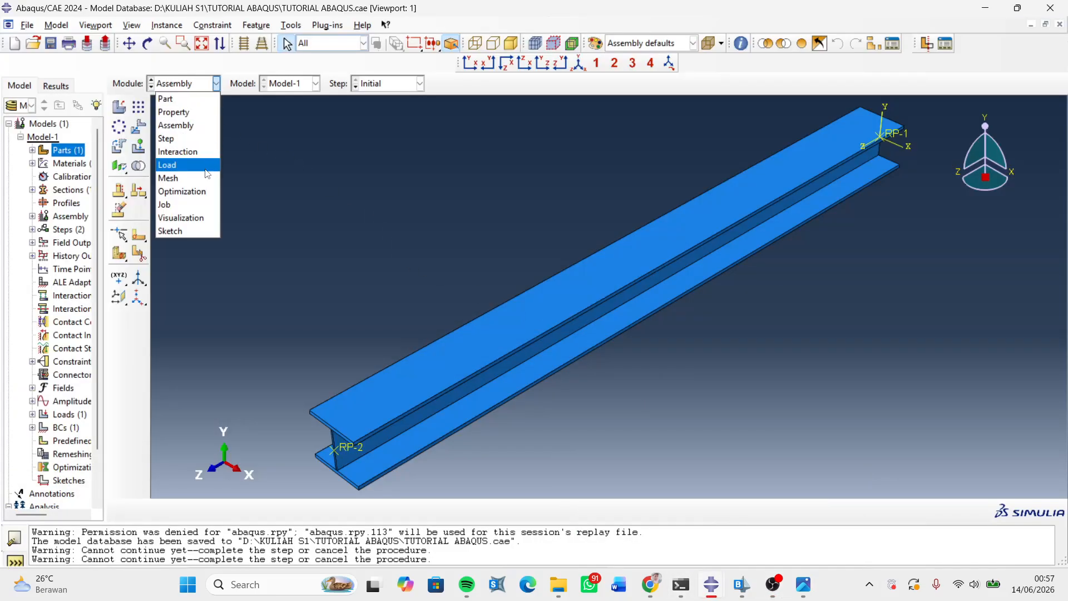
{"action": "left_click", "coordinate": [178, 176]}
{"action": "left_click", "coordinate": [125, 122]}
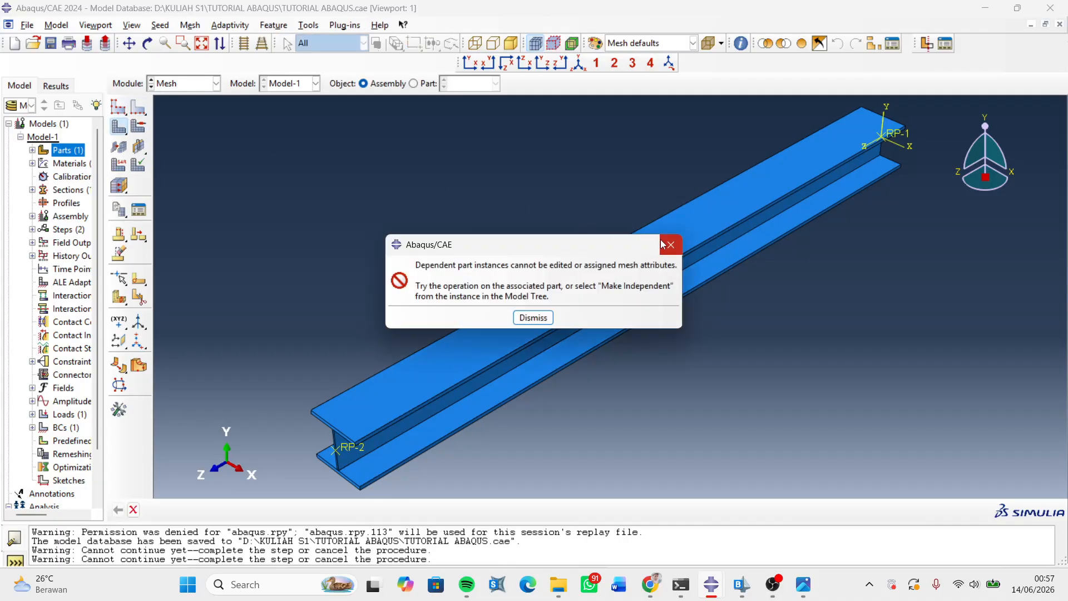
{"action": "key", "text": "Return"}
{"action": "left_click", "coordinate": [117, 111]}
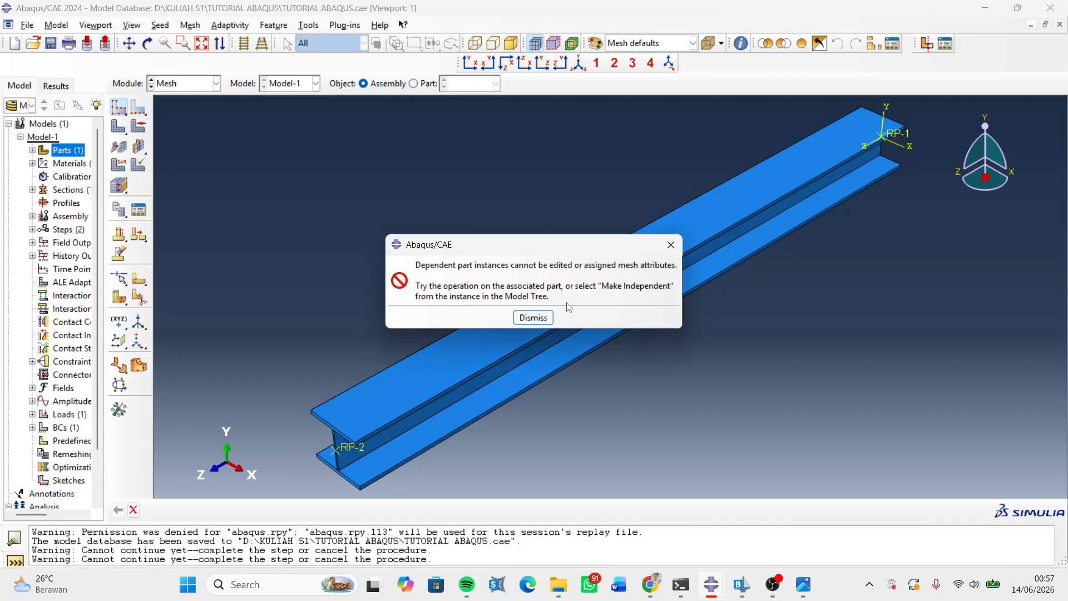
{"action": "left_click", "coordinate": [671, 245]}
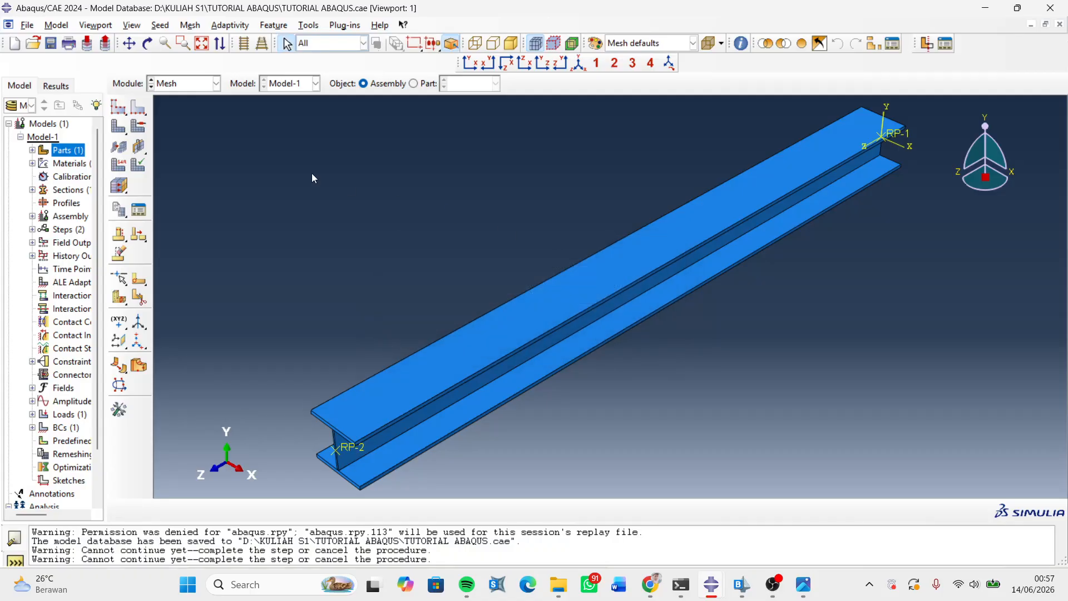
- Switch to the Assembly module and try to create an Independent (mesh on instance) instance of part BSA
{"action": "left_click", "coordinate": [183, 84]}
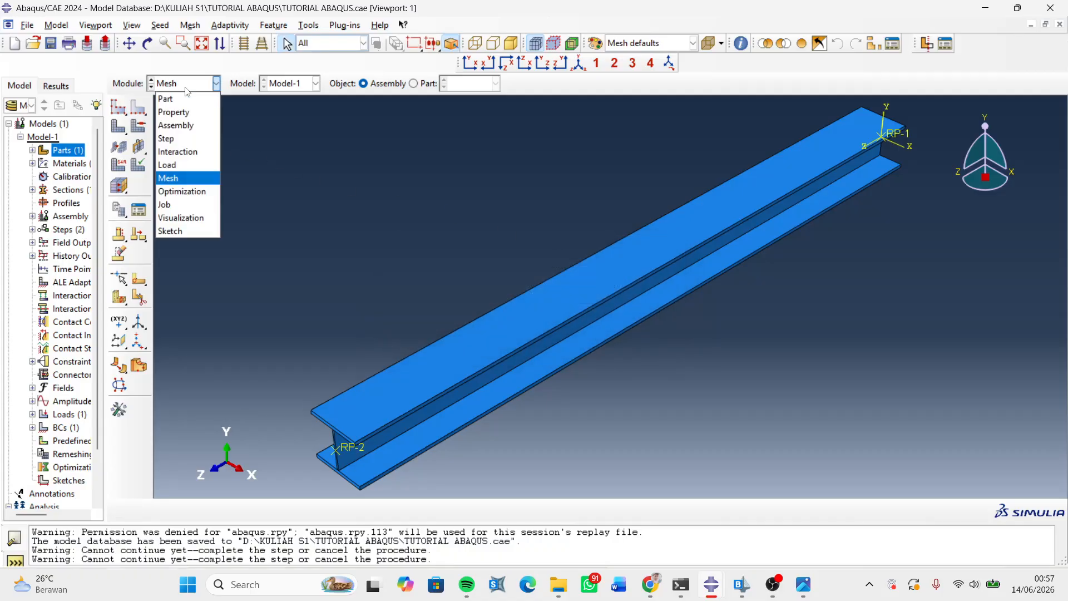
{"action": "left_click", "coordinate": [184, 124]}
{"action": "left_click", "coordinate": [118, 105]}
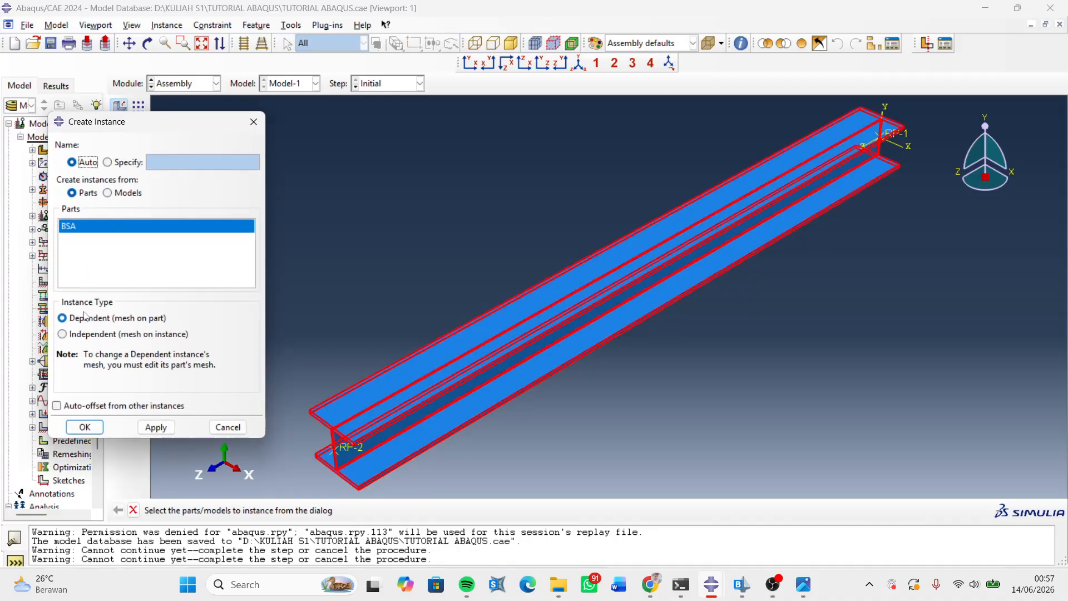
{"action": "left_click", "coordinate": [84, 335]}
{"action": "left_click", "coordinate": [85, 427]}
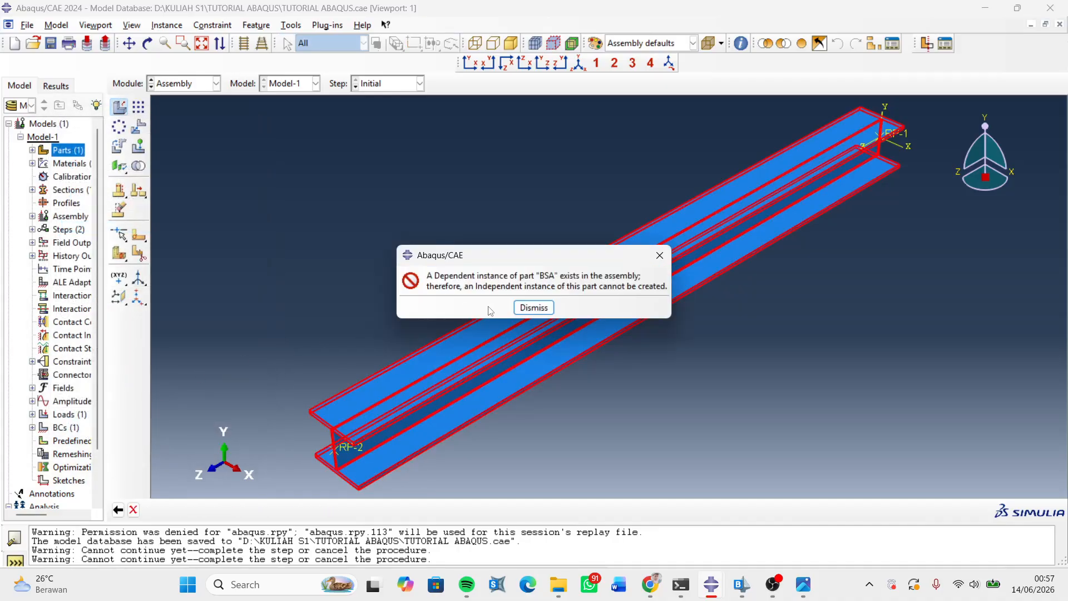
{"action": "left_click", "coordinate": [534, 307]}
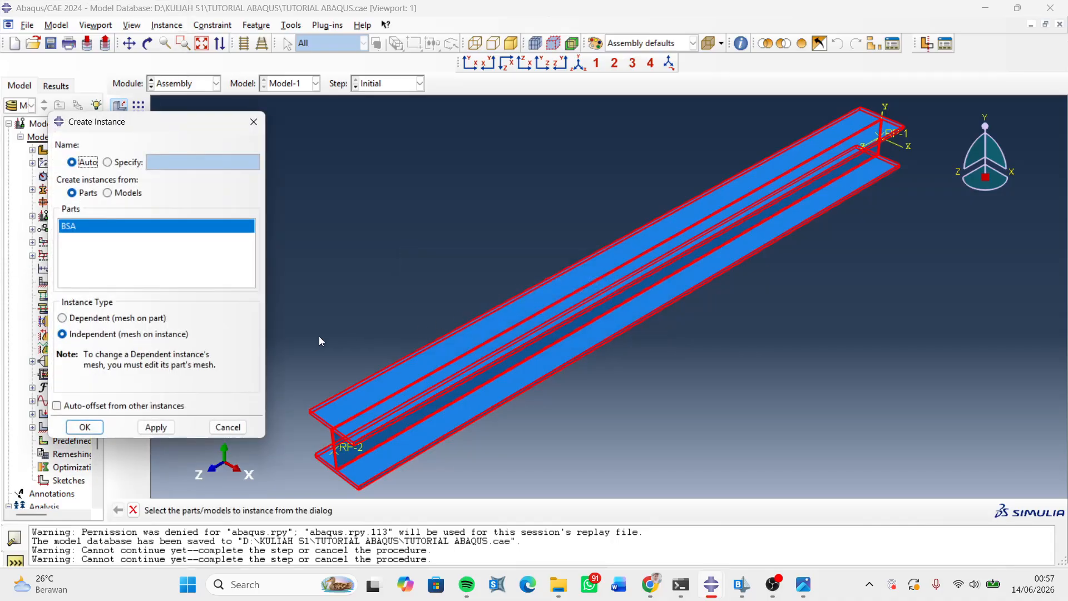
{"action": "left_click", "coordinate": [165, 432]}
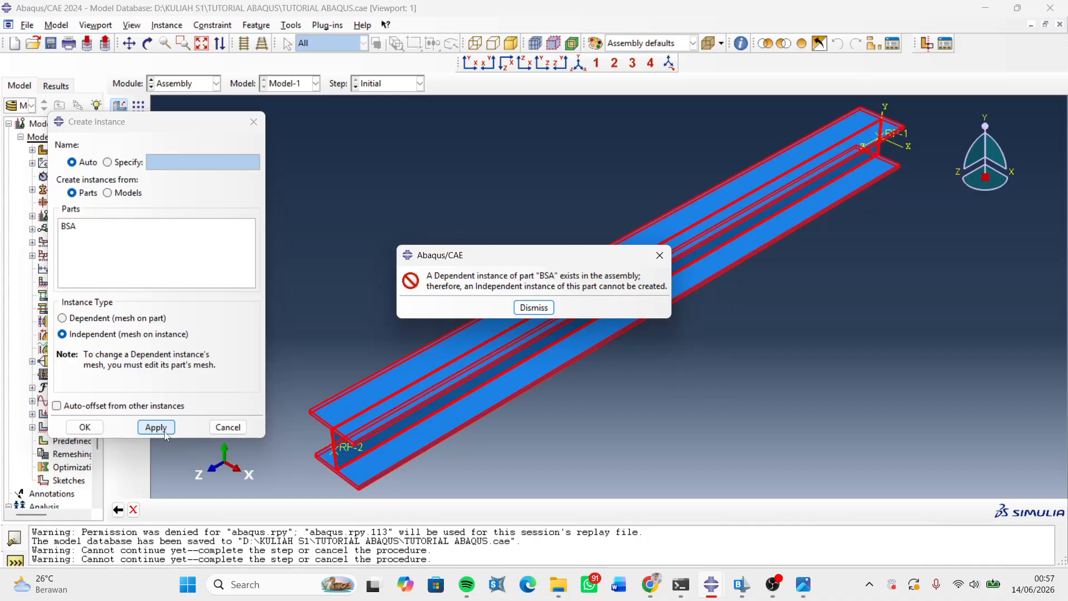
{"action": "left_click", "coordinate": [528, 309]}
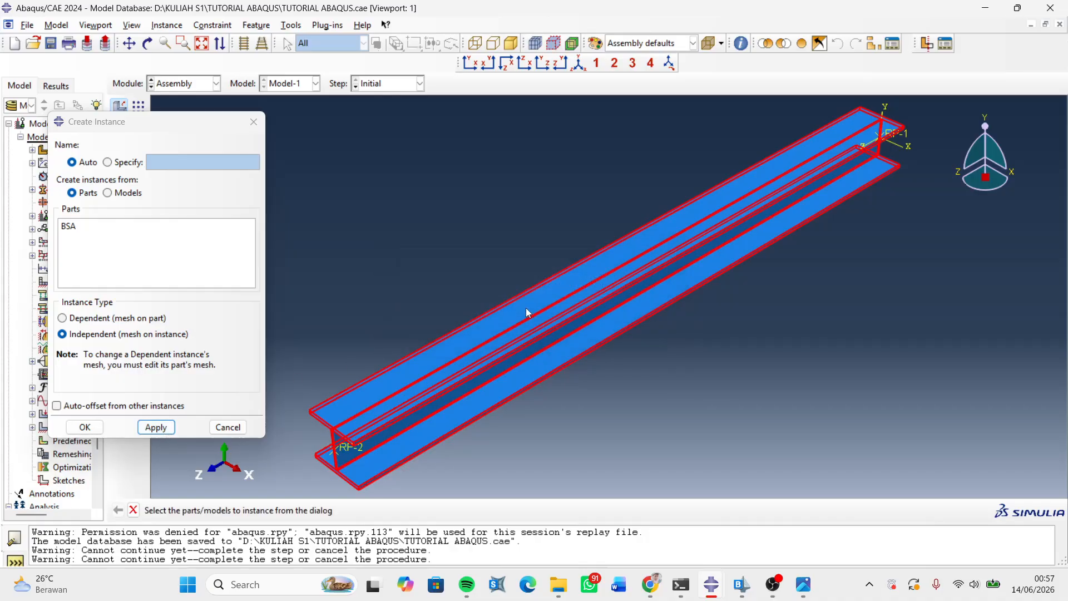
{"action": "left_click", "coordinate": [253, 121]}
{"action": "left_click", "coordinate": [773, 585]}
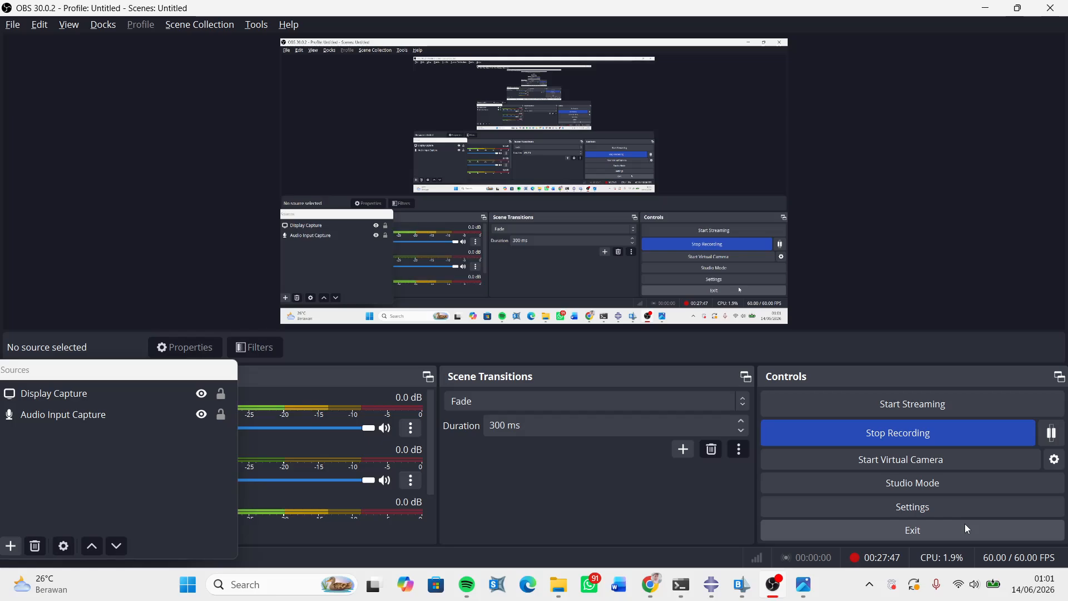
{"action": "left_click", "coordinate": [711, 585]}
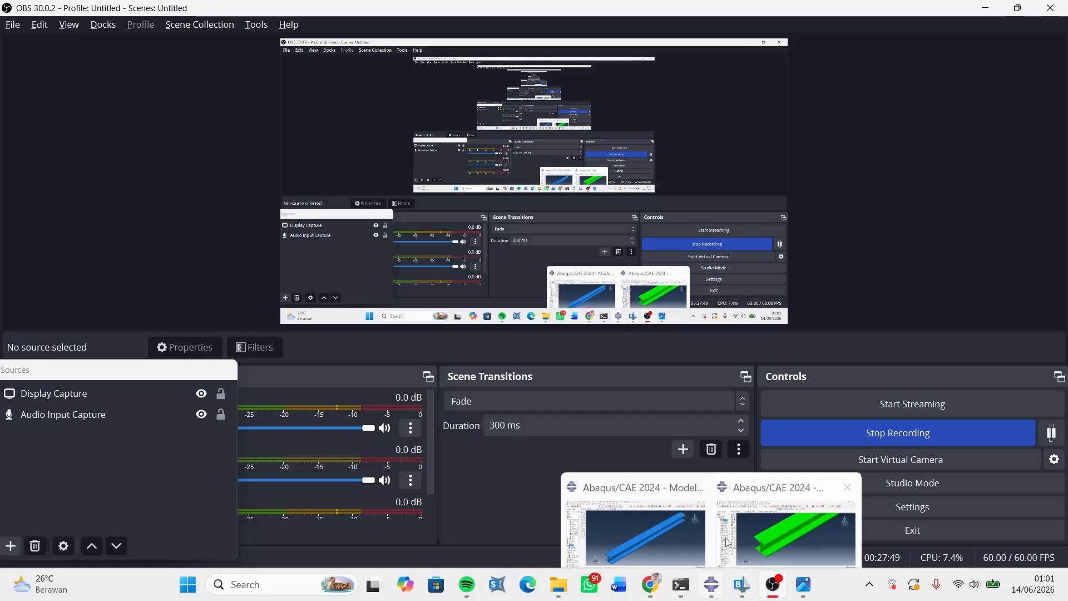
{"action": "left_click", "coordinate": [744, 511]}
- Switch the meshing object from the assembly to part BSA and open its global seed settings
{"action": "left_click", "coordinate": [364, 83]}
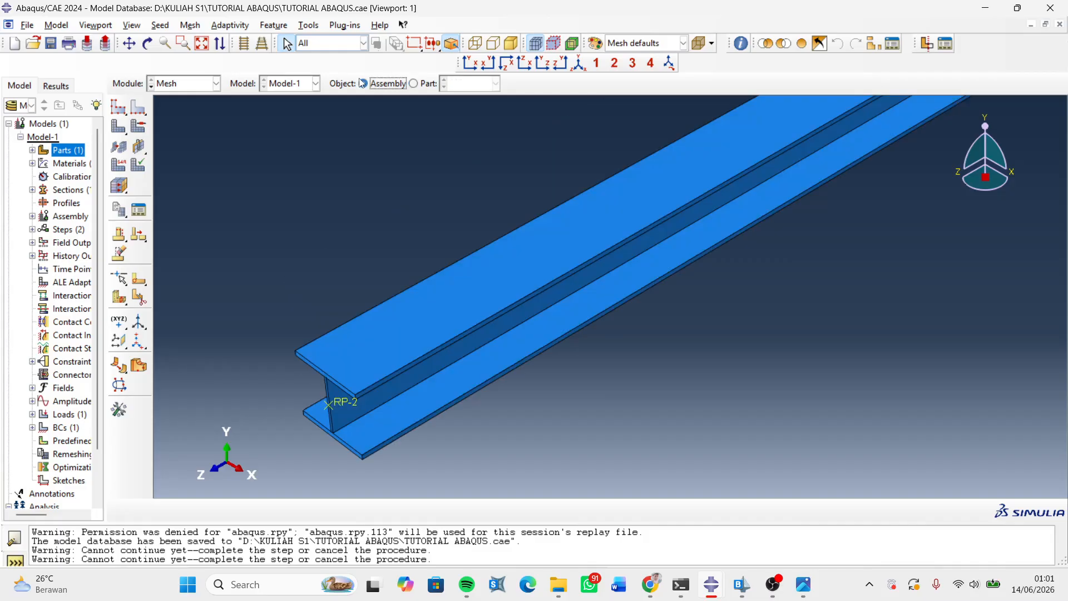
{"action": "left_click", "coordinate": [414, 84]}
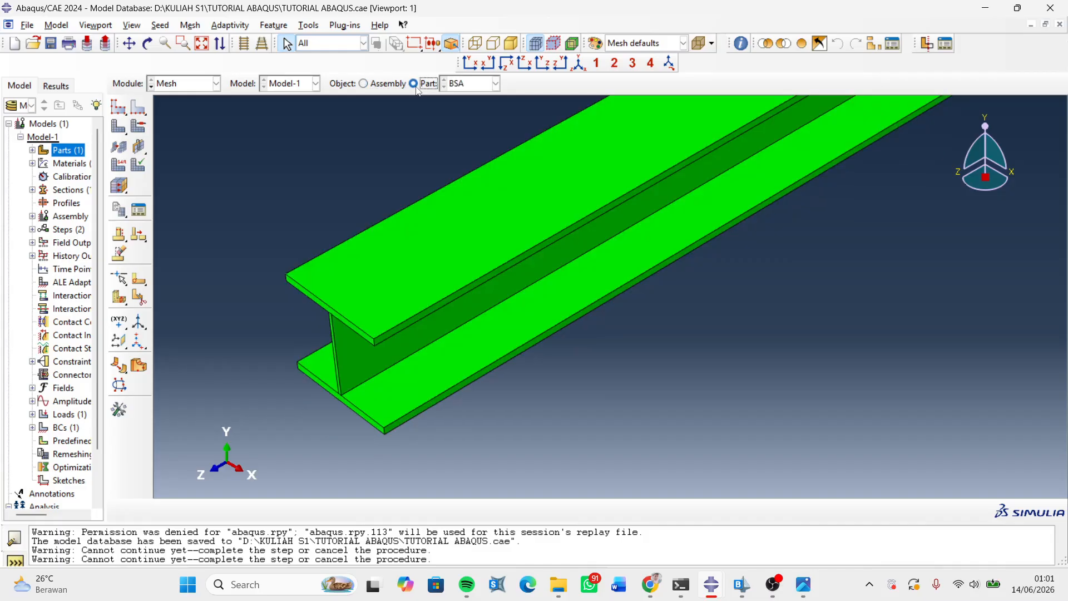
{"action": "left_click", "coordinate": [119, 109]}
{"action": "left_click_drag", "start_coordinate": [115, 106], "coordinate": [163, 108]}
{"action": "left_click", "coordinate": [293, 97]}
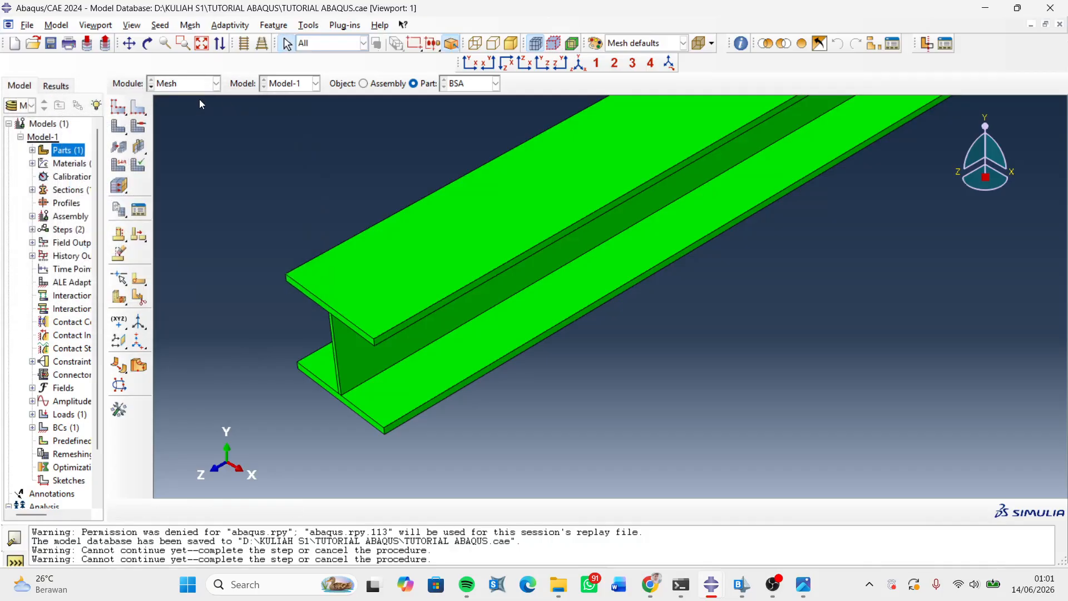
{"action": "left_click", "coordinate": [119, 109]}
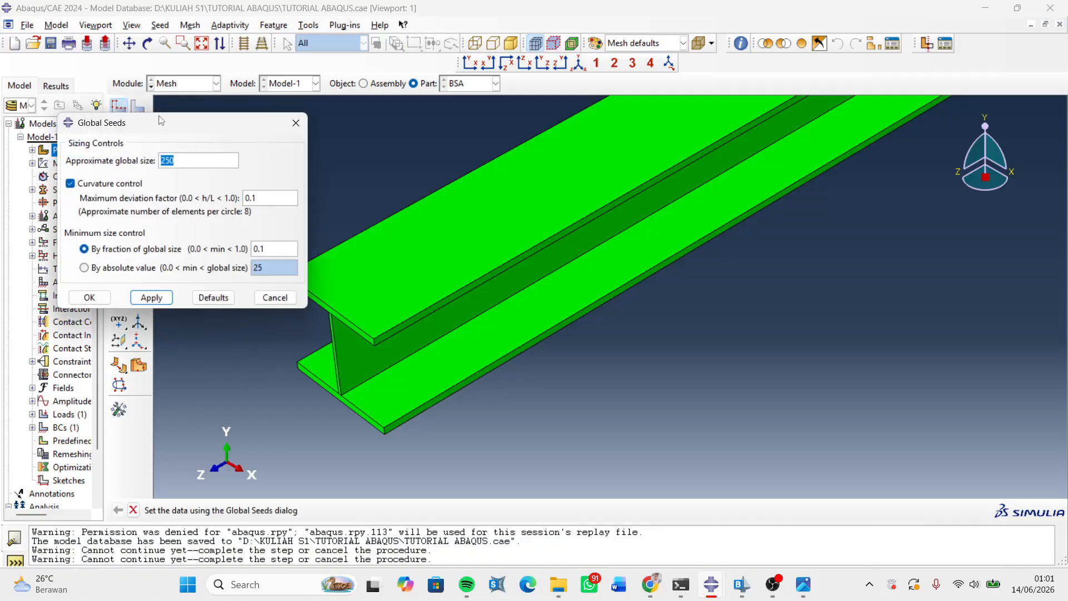
{"action": "left_click_drag", "start_coordinate": [172, 124], "coordinate": [213, 131]}
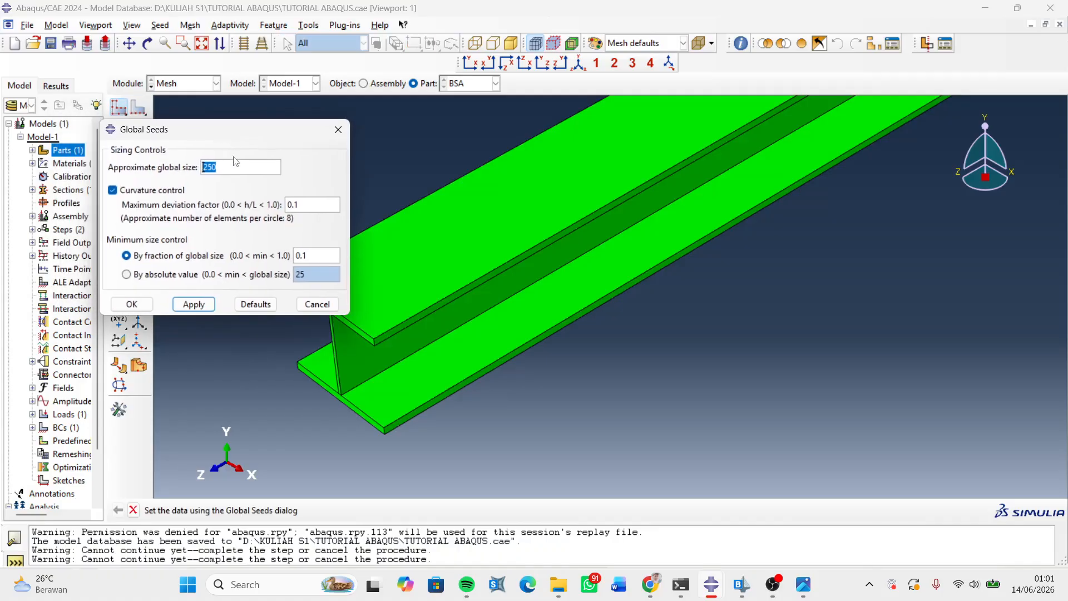
{"action": "left_click", "coordinate": [236, 169]}
- In the 103 normal reference model, switch to the Mesh module, try to seed the assembly instance, and return to the tutorial model
{"action": "mouse_move", "coordinate": [700, 581]}
{"action": "left_click", "coordinate": [596, 477]}
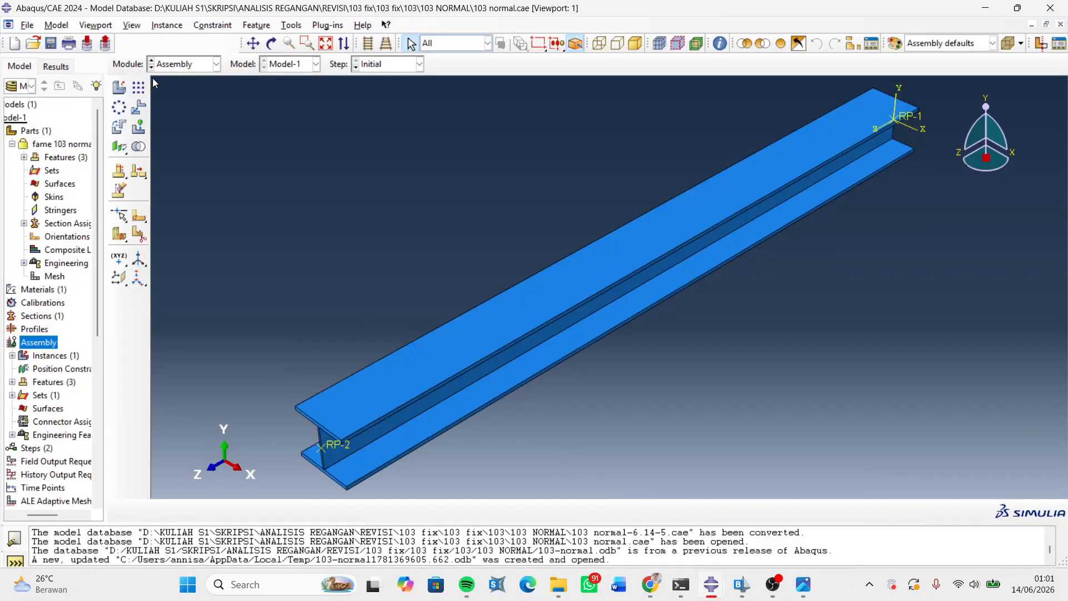
{"action": "left_click", "coordinate": [186, 63]}
{"action": "left_click", "coordinate": [176, 156]}
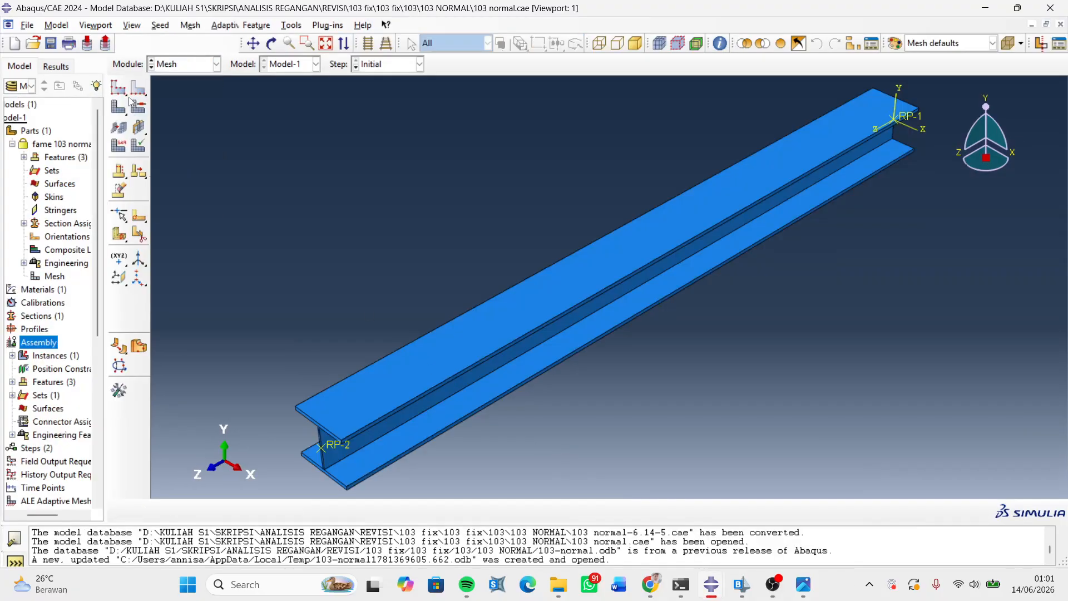
{"action": "left_click", "coordinate": [118, 89]}
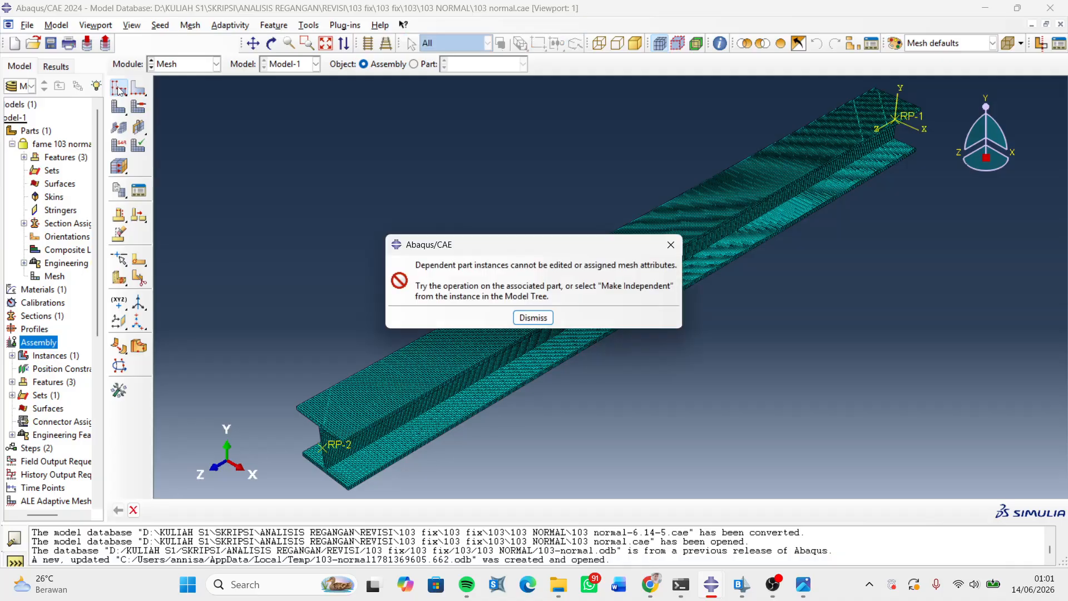
{"action": "left_click", "coordinate": [675, 241]}
{"action": "mouse_move", "coordinate": [712, 583]}
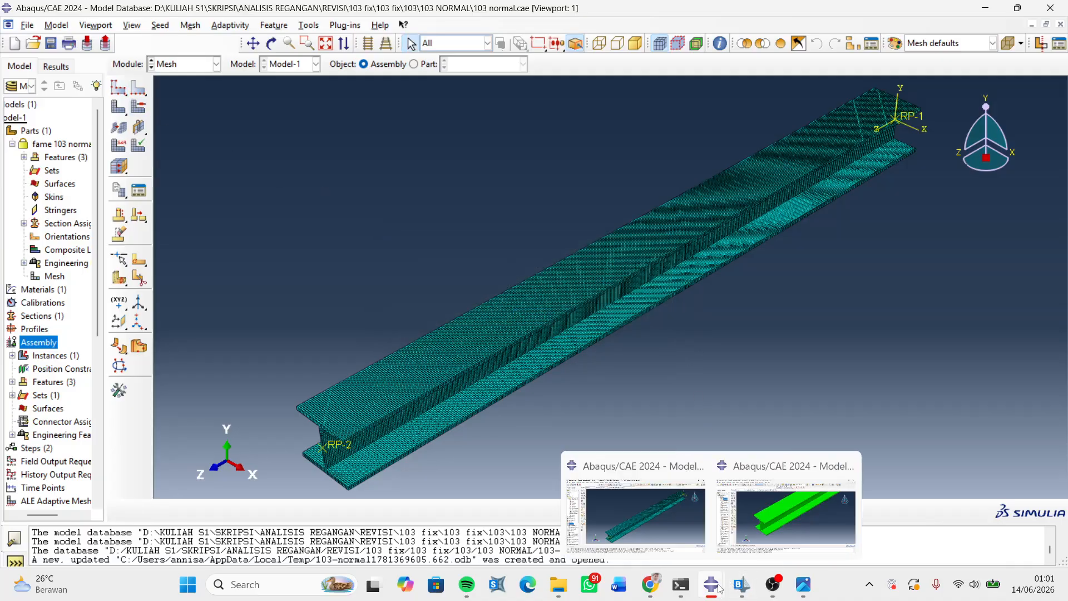
{"action": "left_click", "coordinate": [806, 506]}
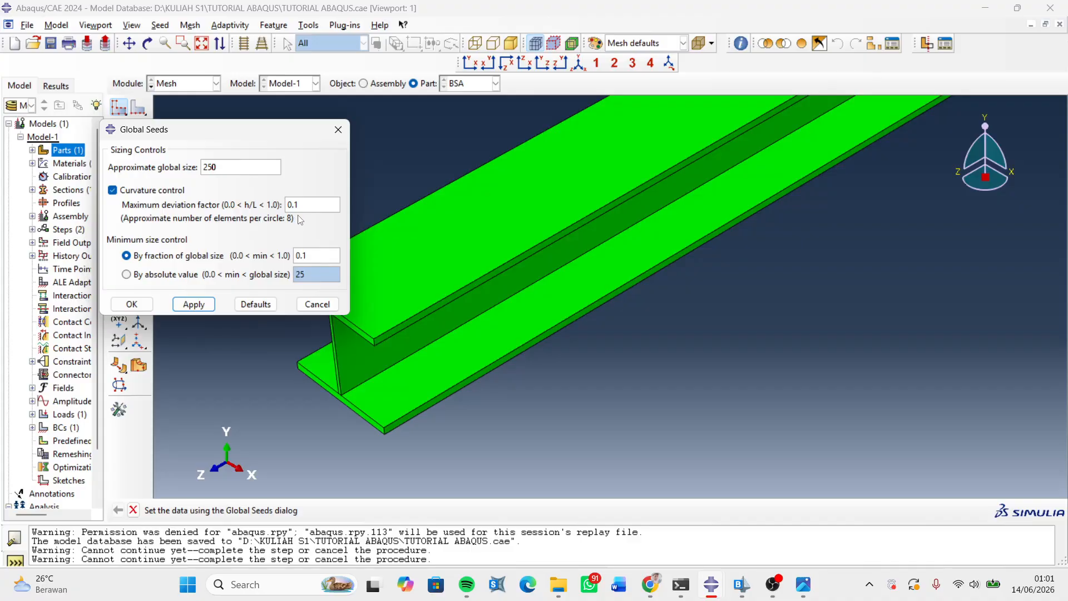
- Apply global seeds of size 250 to part BSA and try out the curvature and minimum size control options
{"action": "left_click", "coordinate": [193, 305]}
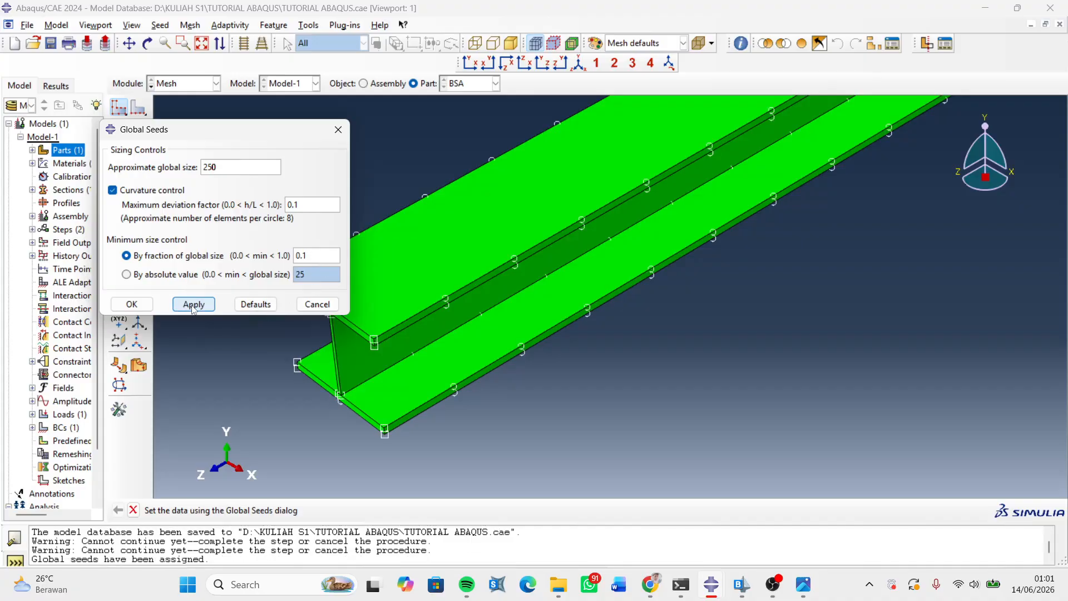
{"action": "scroll", "coordinate": [350, 408], "scroll_direction": "down", "scroll_amount": 2}
{"action": "scroll", "coordinate": [366, 412], "scroll_direction": "up", "scroll_amount": 2}
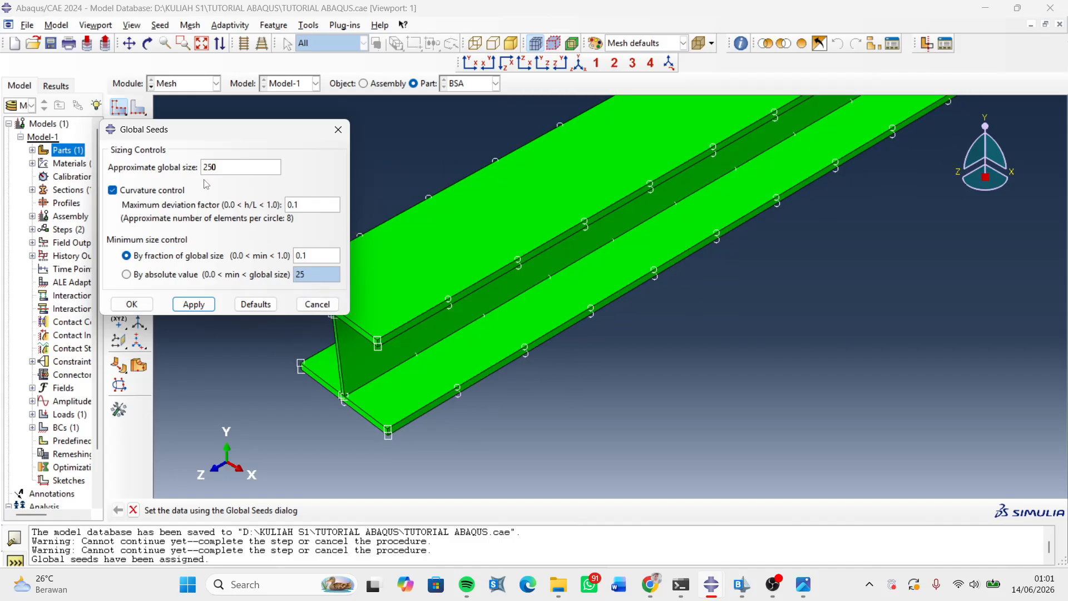
{"action": "left_click", "coordinate": [134, 192]}
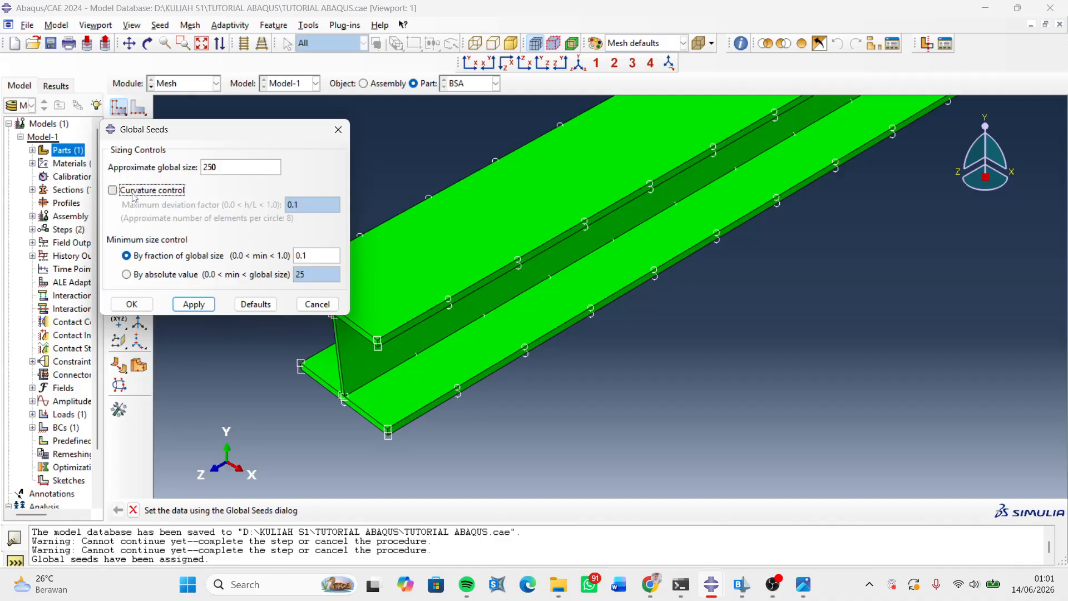
{"action": "left_click", "coordinate": [134, 192]}
{"action": "left_click", "coordinate": [127, 274]}
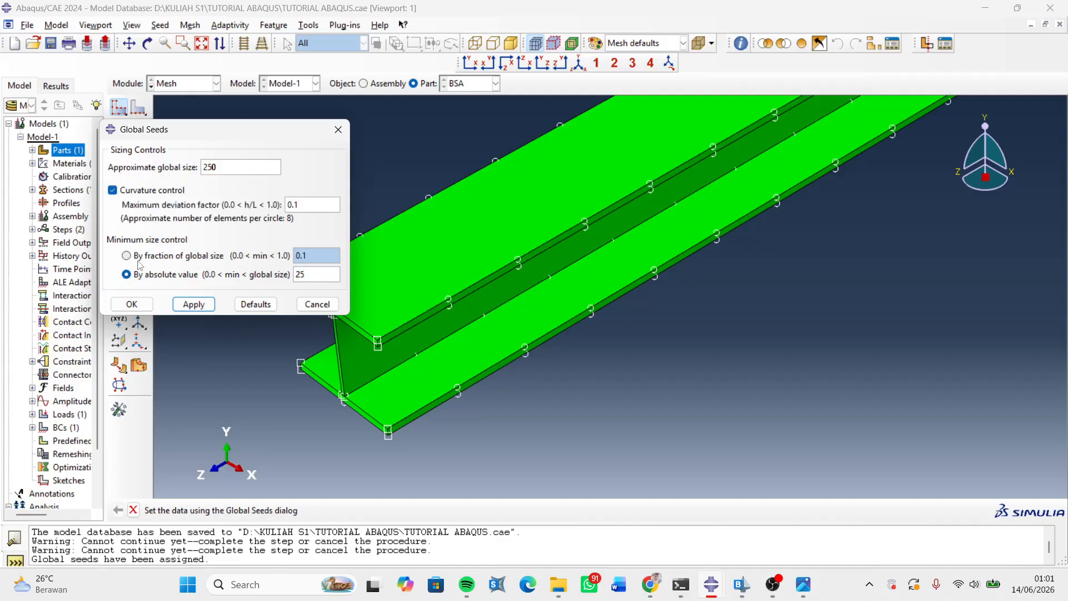
{"action": "left_click", "coordinate": [140, 256]}
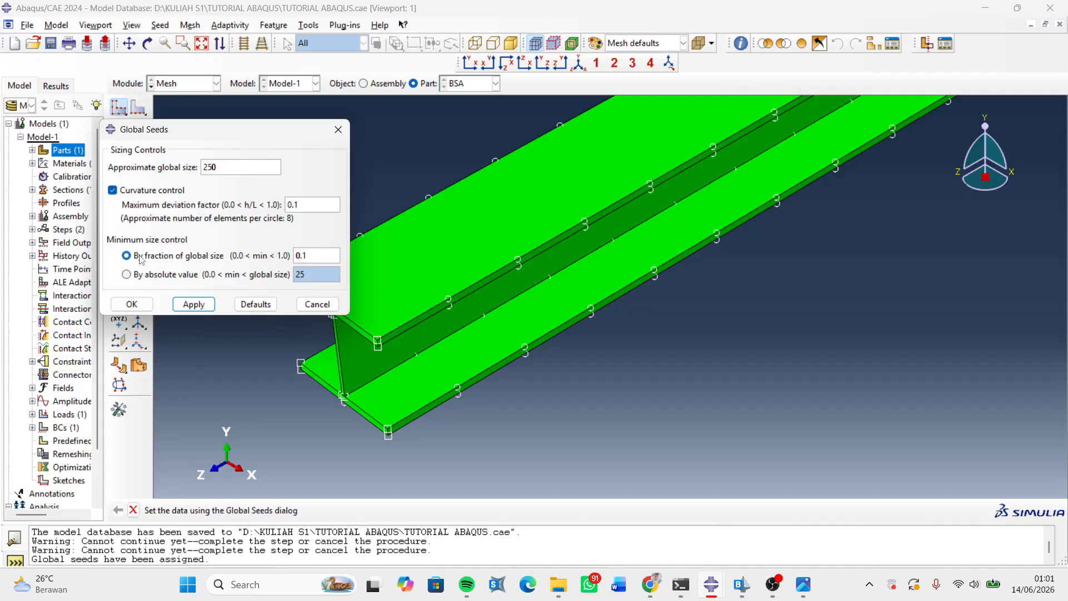
- Seed part BSA with an approximate global size of 20, keeping curvature control and the minimum size fraction at 0.1
{"action": "left_click_drag", "start_coordinate": [248, 167], "coordinate": [197, 178]}
{"action": "type", "text": "12"}
{"action": "key", "text": "BackSpace"}
{"action": "key", "text": "BackSpace"}
{"action": "type", "text": "20"}
{"action": "left_click", "coordinate": [179, 310]}
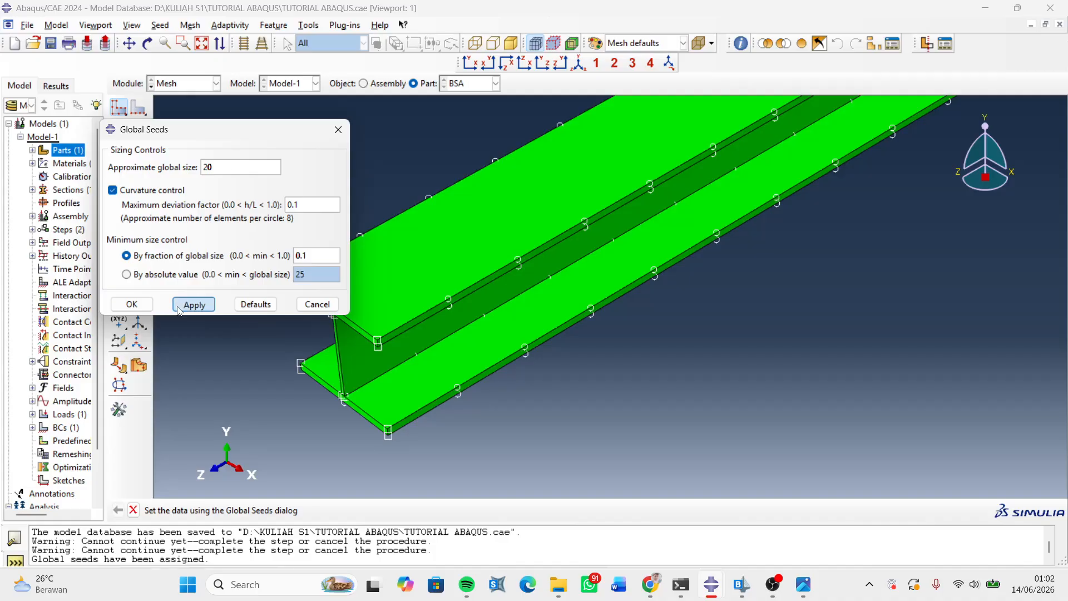
{"action": "scroll", "coordinate": [552, 359], "scroll_direction": "down", "scroll_amount": 3}
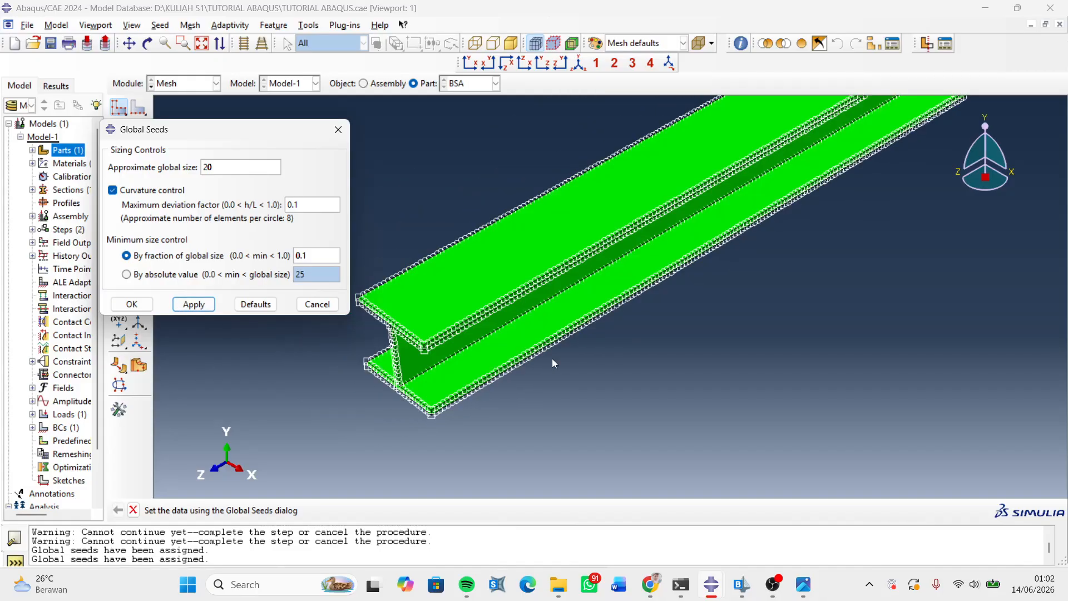
{"action": "scroll", "coordinate": [366, 299], "scroll_direction": "up", "scroll_amount": 1}
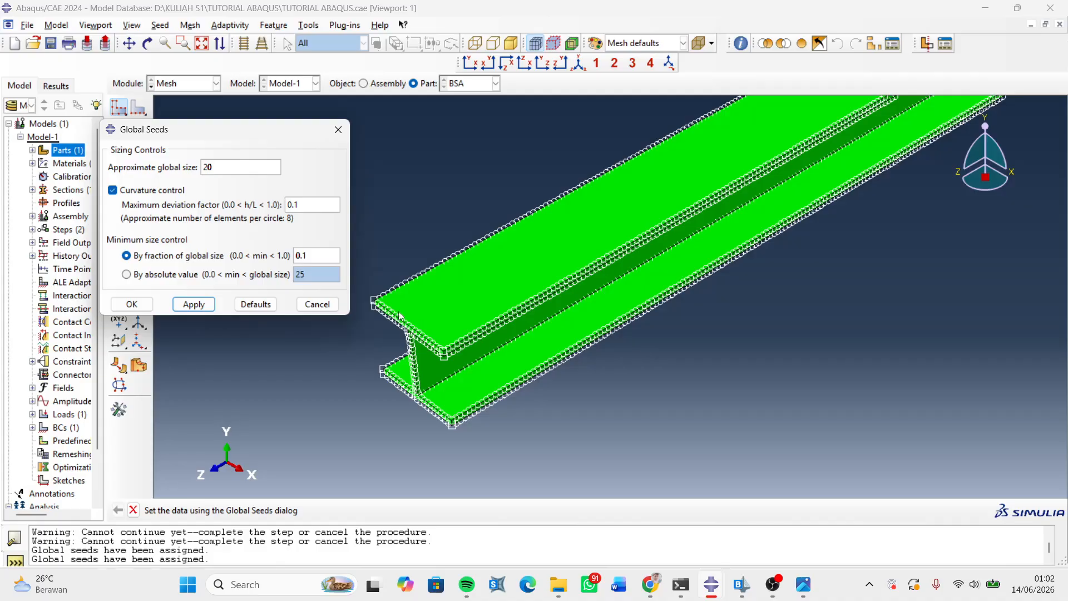
{"action": "scroll", "coordinate": [366, 312], "scroll_direction": "up", "scroll_amount": 3}
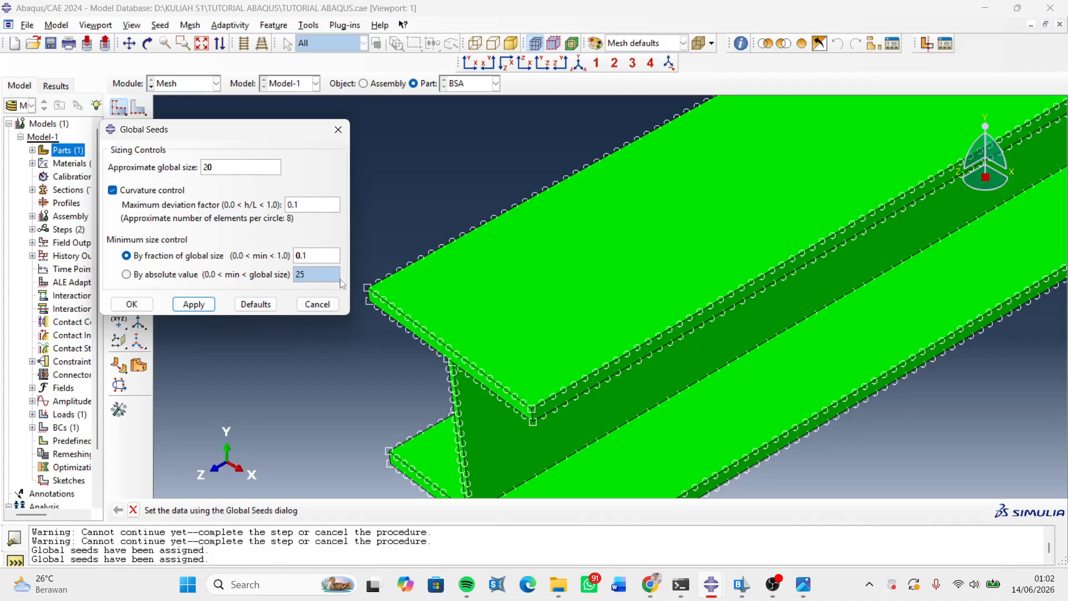
{"action": "scroll", "coordinate": [417, 217], "scroll_direction": "down", "scroll_amount": 1}
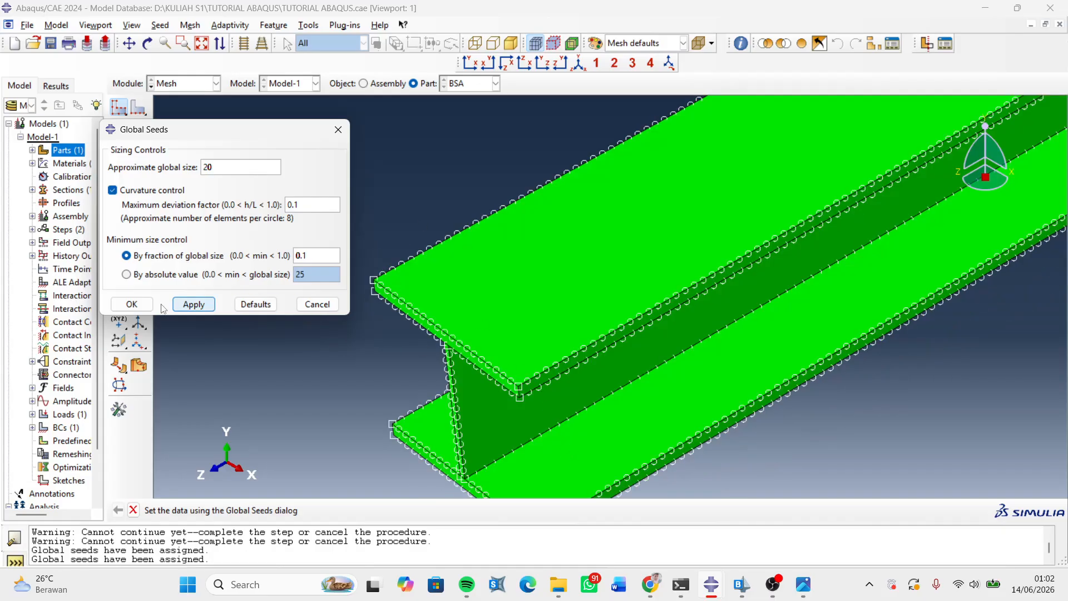
{"action": "left_click", "coordinate": [133, 304]}
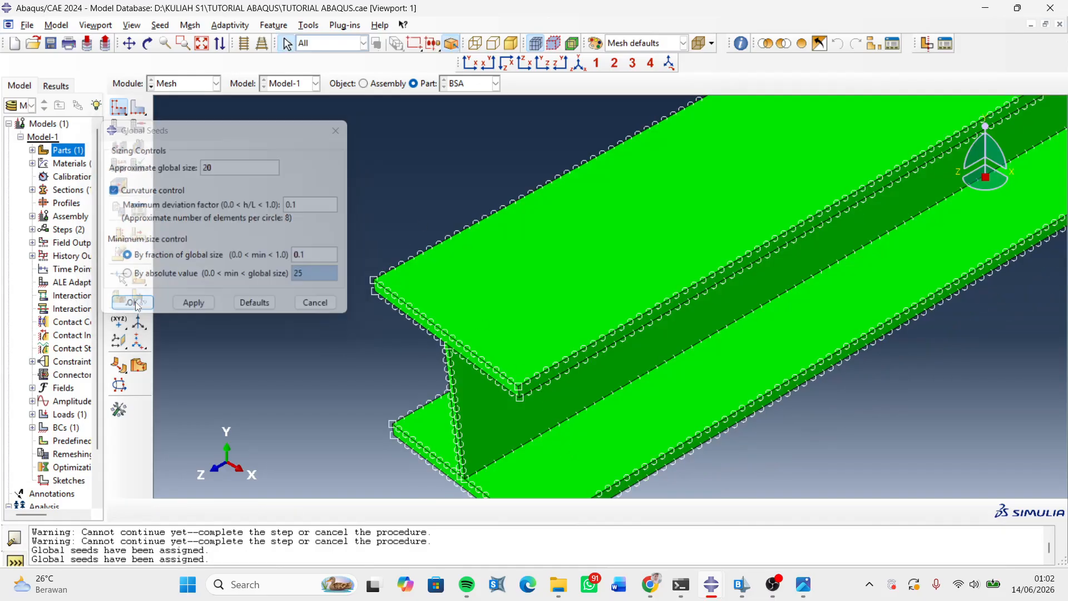
- Generate the mesh on part BSA from the global seeds
{"action": "left_click", "coordinate": [140, 105]}
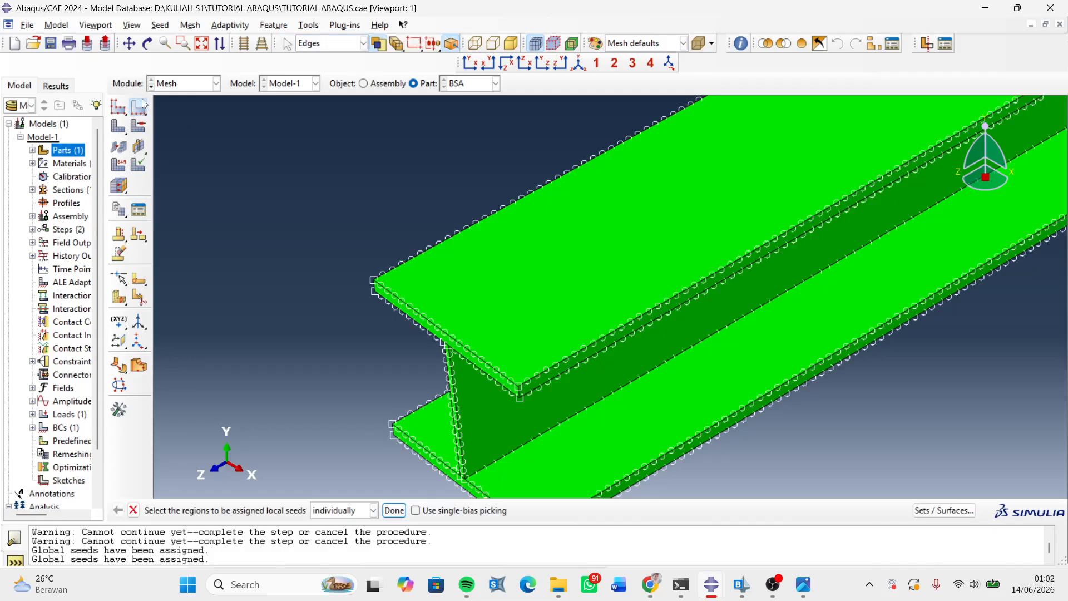
{"action": "left_click", "coordinate": [115, 134]}
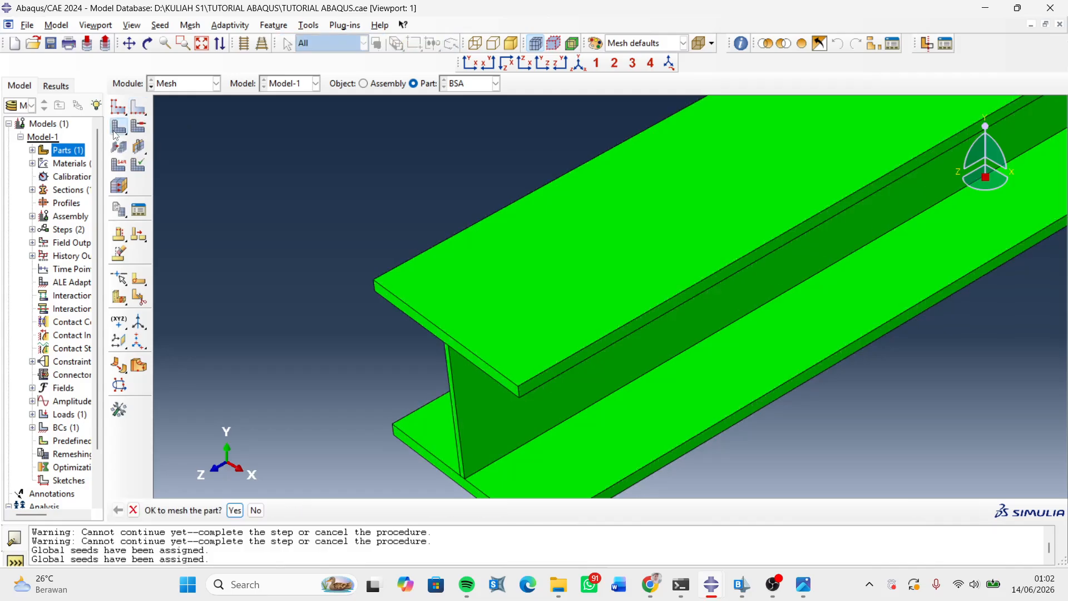
{"action": "scroll", "coordinate": [473, 220], "scroll_direction": "down", "scroll_amount": 3}
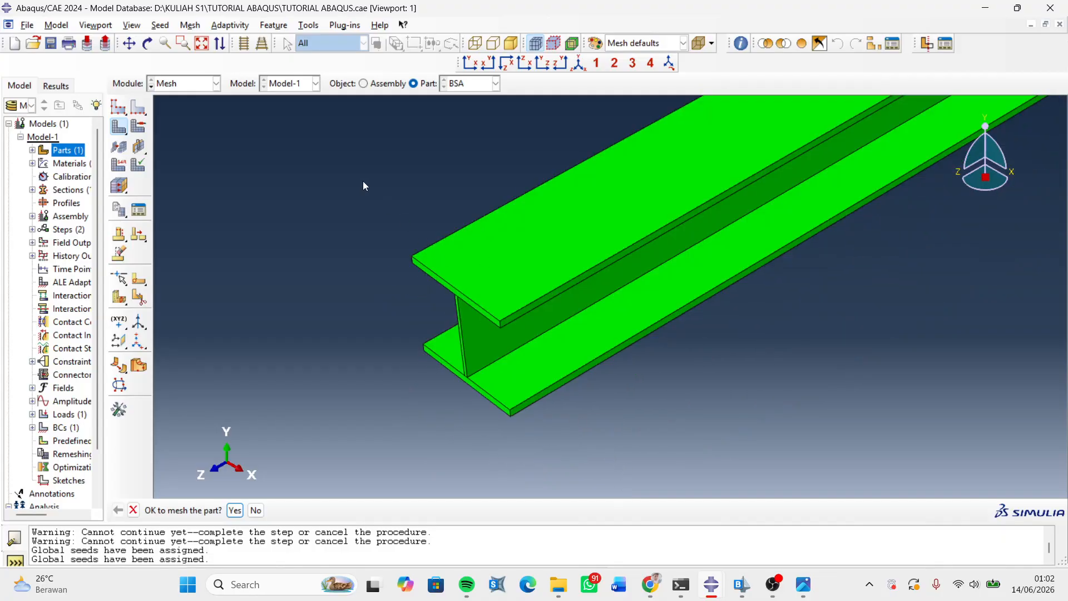
{"action": "left_click", "coordinate": [237, 509]}
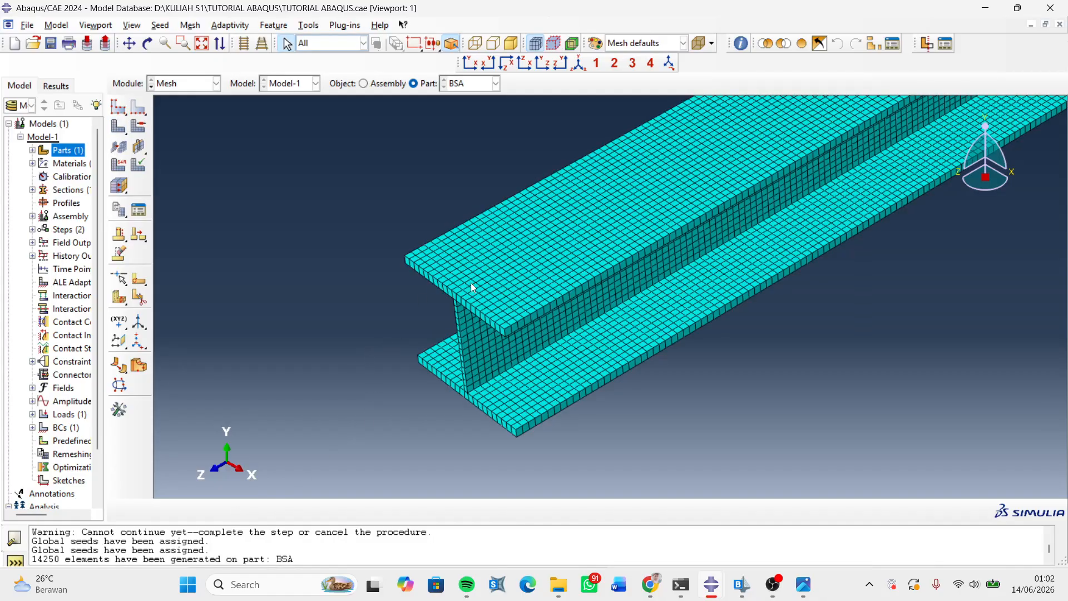
{"action": "scroll", "coordinate": [474, 311], "scroll_direction": "up", "scroll_amount": 3}
{"action": "scroll", "coordinate": [476, 305], "scroll_direction": "up", "scroll_amount": 2}
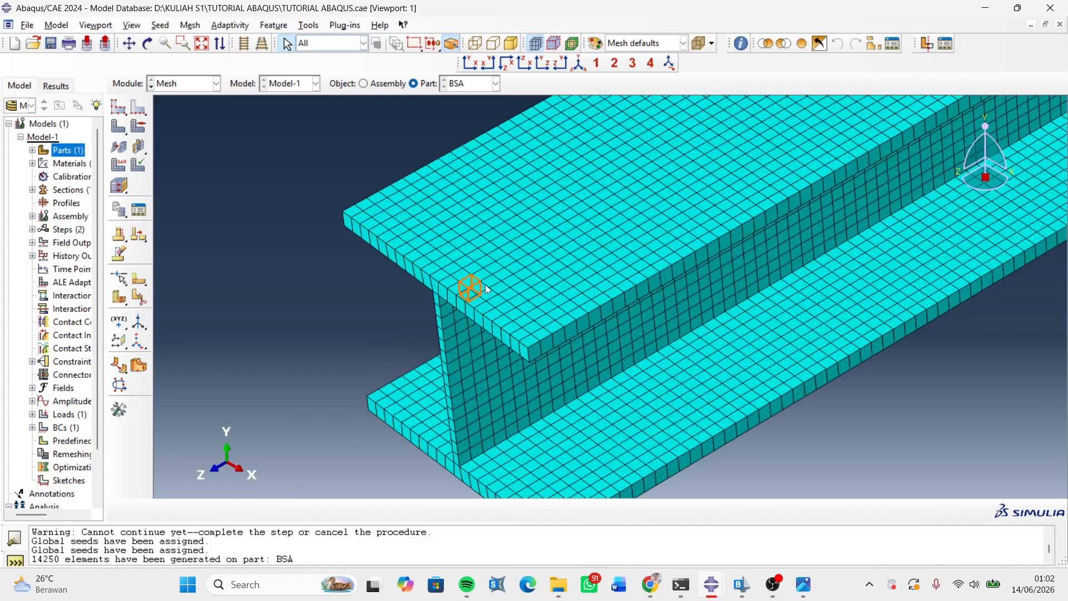
{"action": "scroll", "coordinate": [521, 341], "scroll_direction": "up", "scroll_amount": 1}
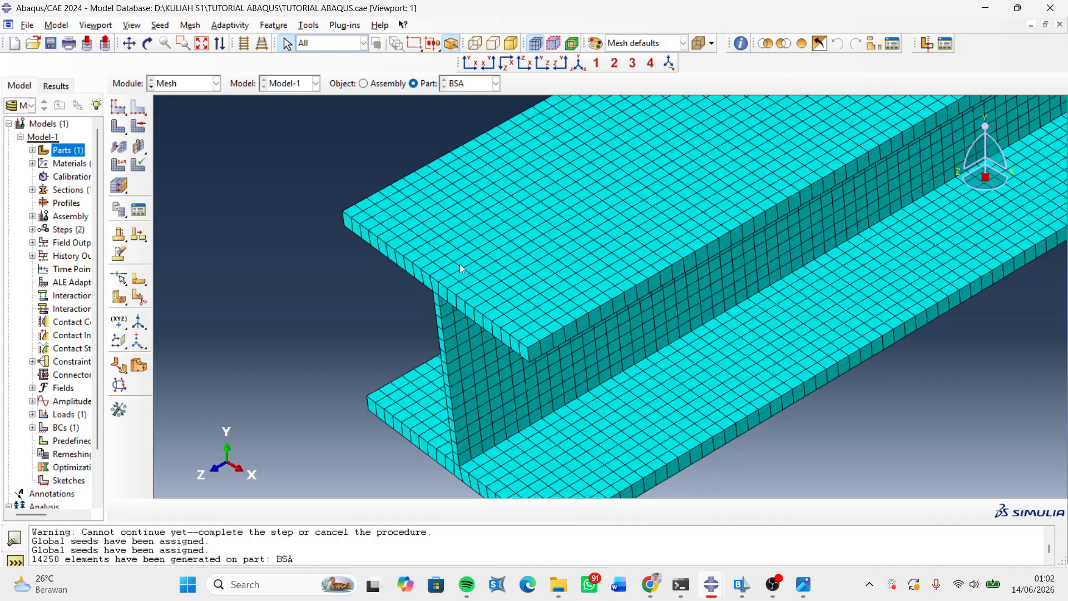
{"action": "left_click", "coordinate": [114, 149]}
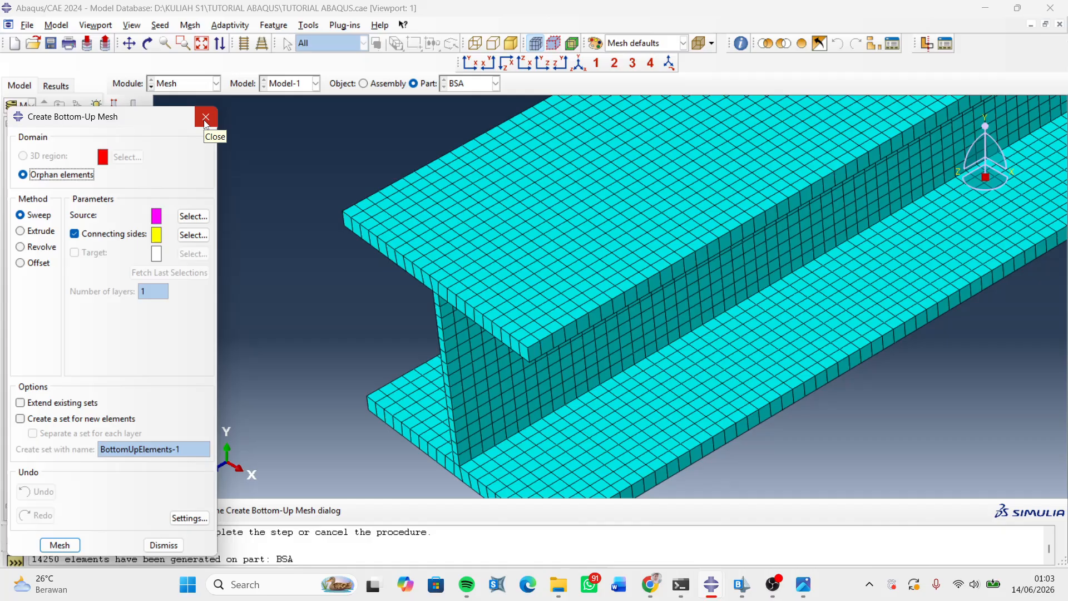
{"action": "left_click", "coordinate": [206, 119]}
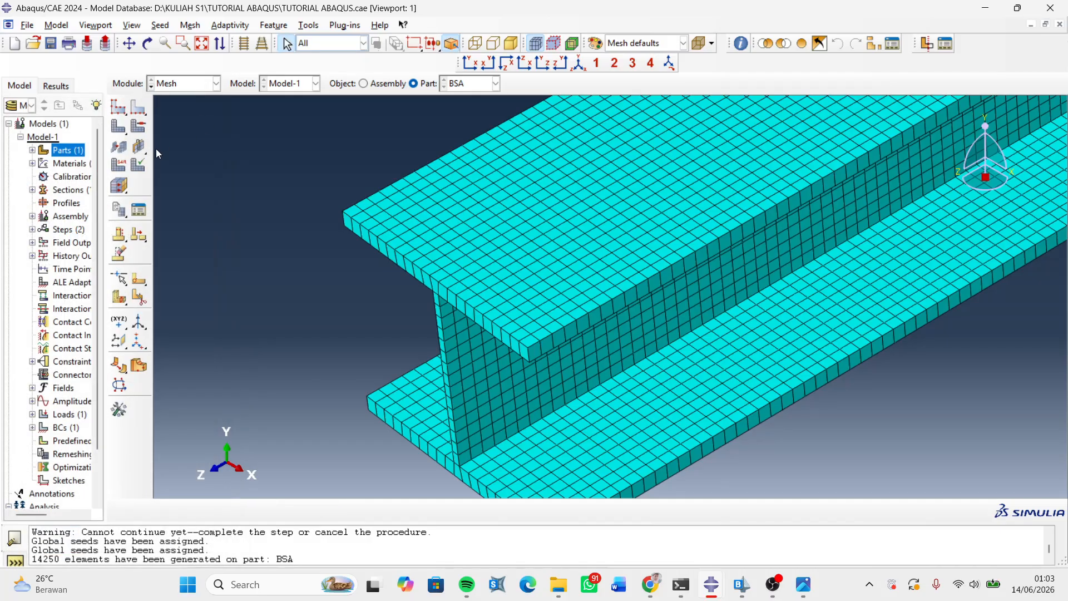
- Assign the Standard, linear 3D Stress hex element type C3D8R with reduced integration to all regions of the beam
{"action": "left_click", "coordinate": [118, 167]}
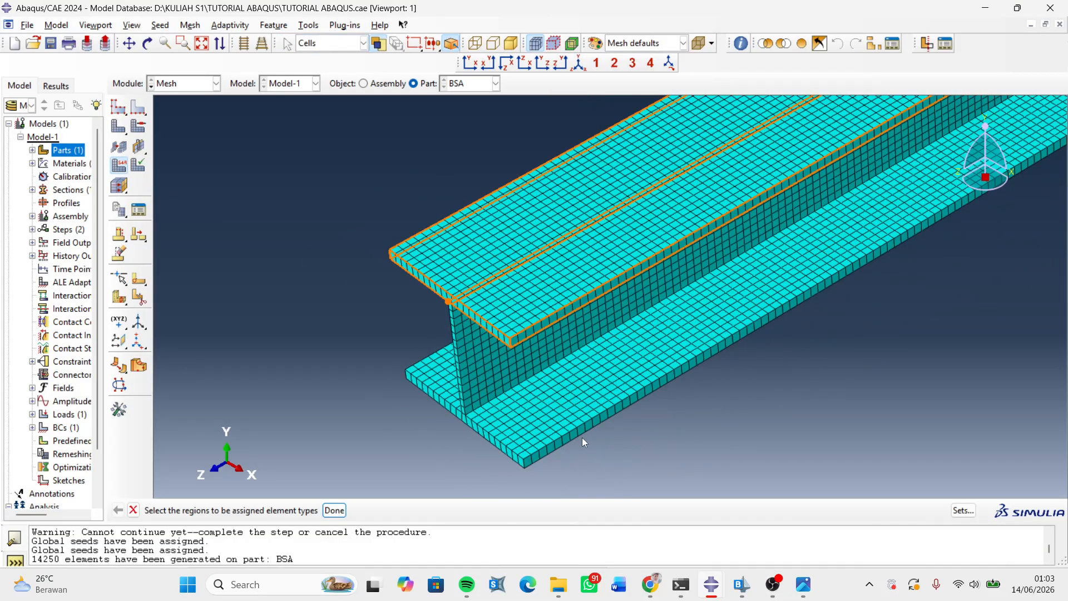
{"action": "left_click_drag", "start_coordinate": [608, 465], "coordinate": [371, 220]}
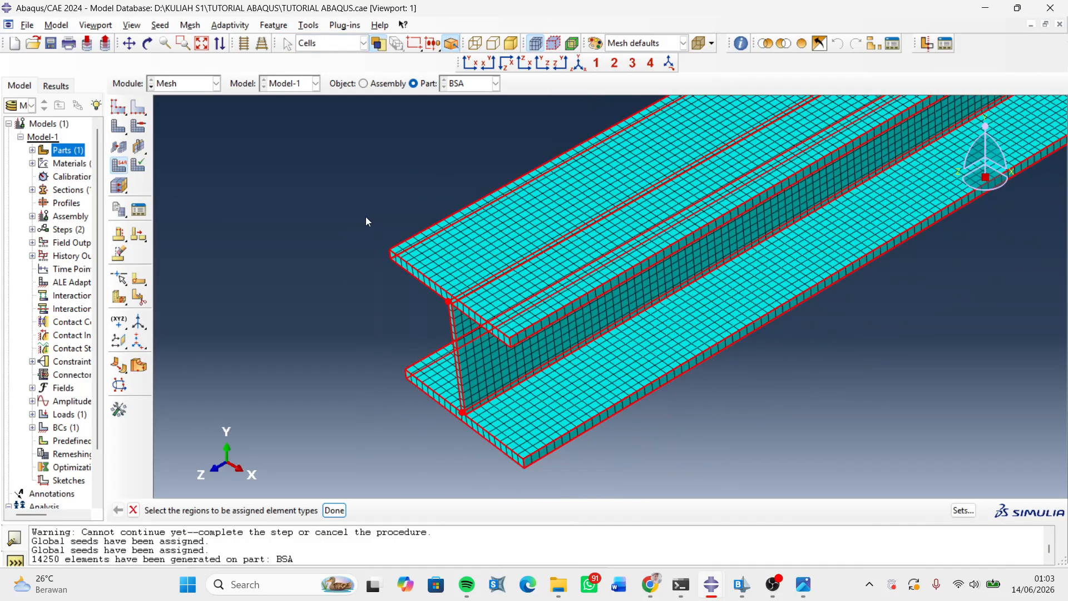
{"action": "left_click", "coordinate": [334, 510]}
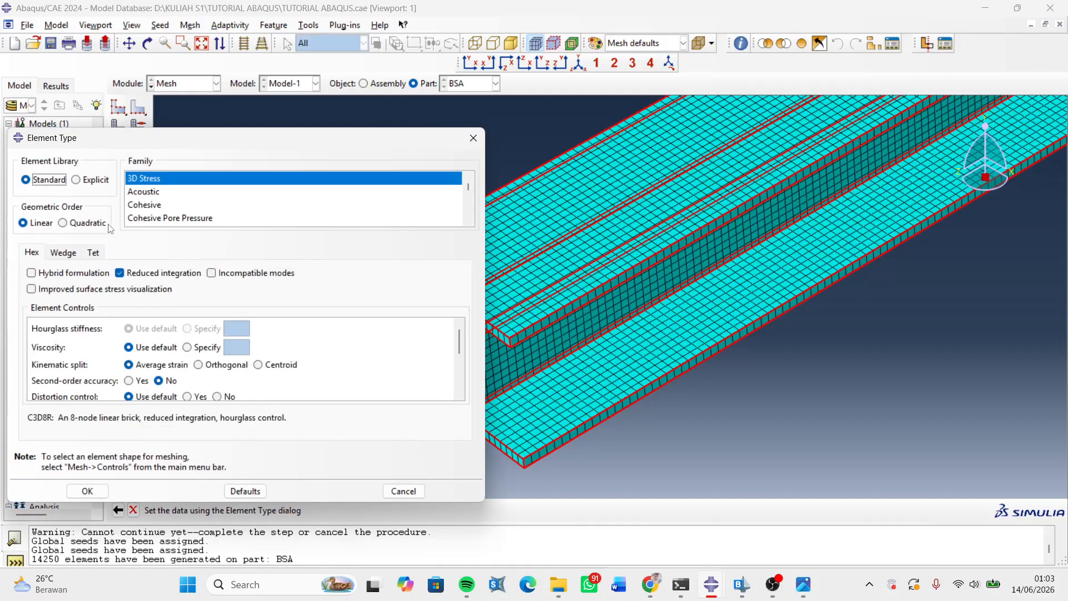
{"action": "scroll", "coordinate": [115, 347], "scroll_direction": "down", "scroll_amount": 1}
{"action": "scroll", "coordinate": [158, 354], "scroll_direction": "down", "scroll_amount": 2}
{"action": "scroll", "coordinate": [158, 354], "scroll_direction": "down", "scroll_amount": 4}
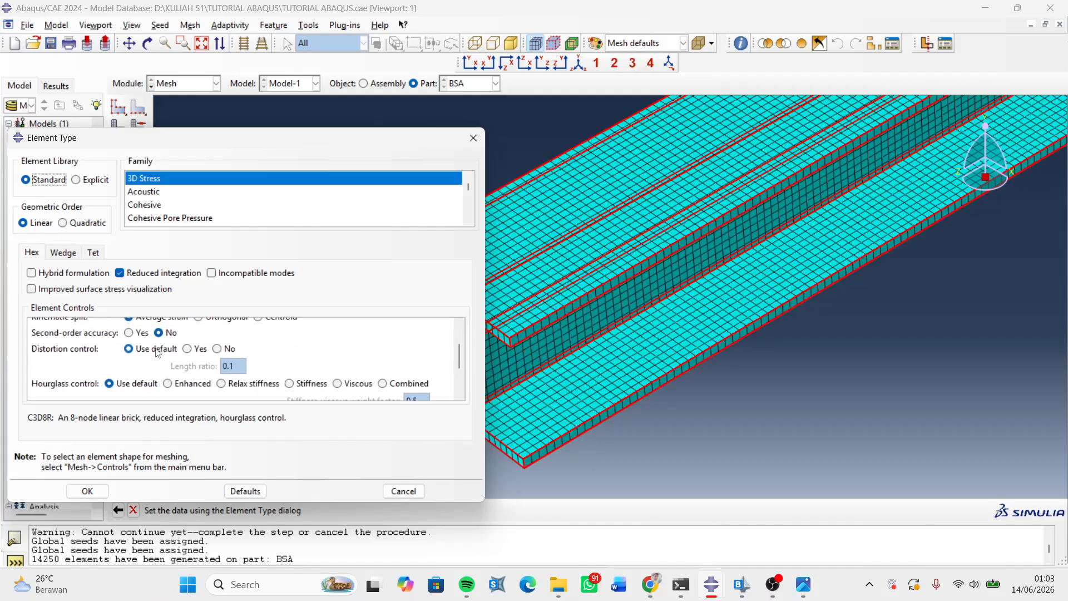
{"action": "scroll", "coordinate": [150, 368], "scroll_direction": "down", "scroll_amount": 1}
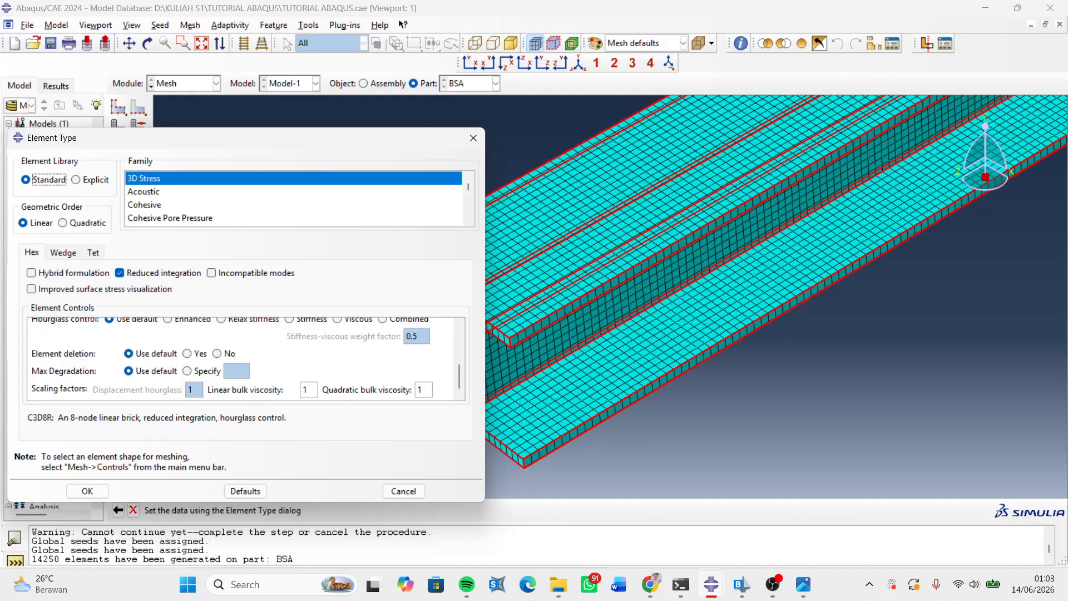
{"action": "left_click", "coordinate": [87, 491]}
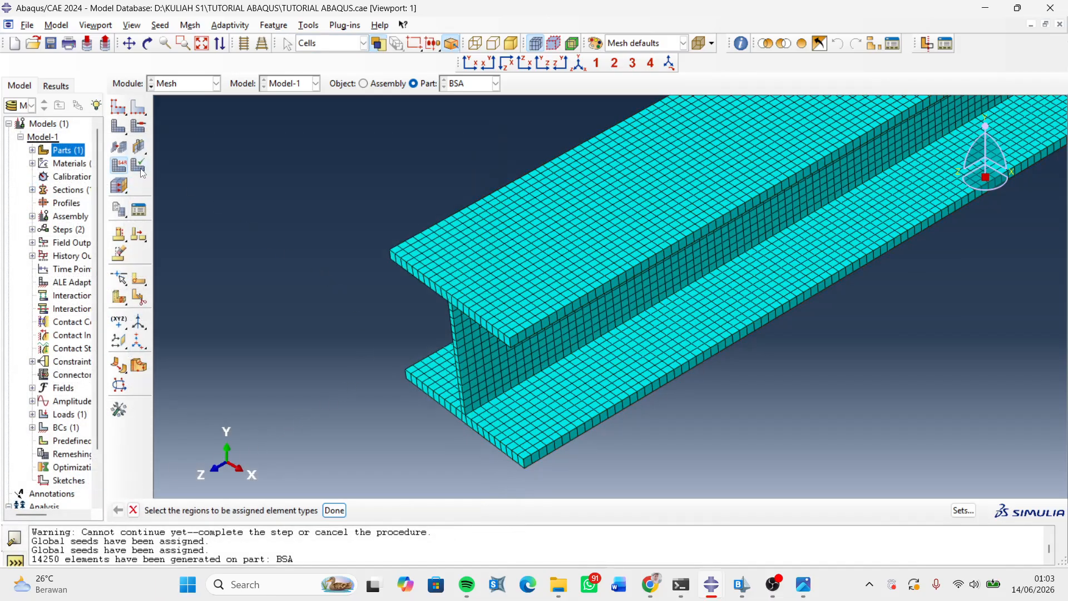
- Finish the element type assignment on the beam and switch from the Mesh module to the Job module
{"action": "scroll", "coordinate": [359, 269], "scroll_direction": "up", "scroll_amount": 1}
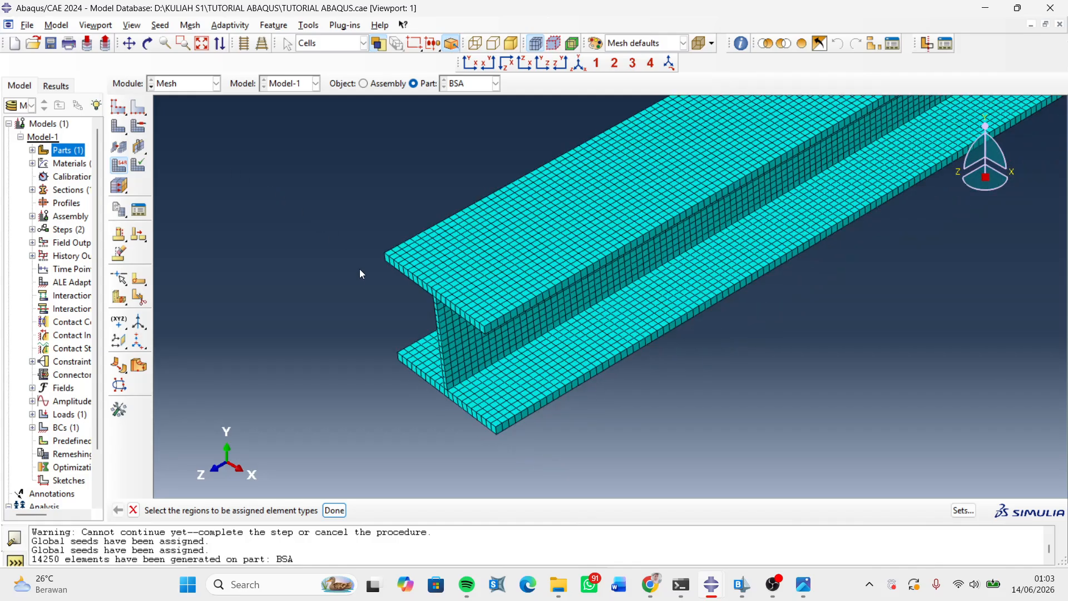
{"action": "left_click", "coordinate": [335, 510]}
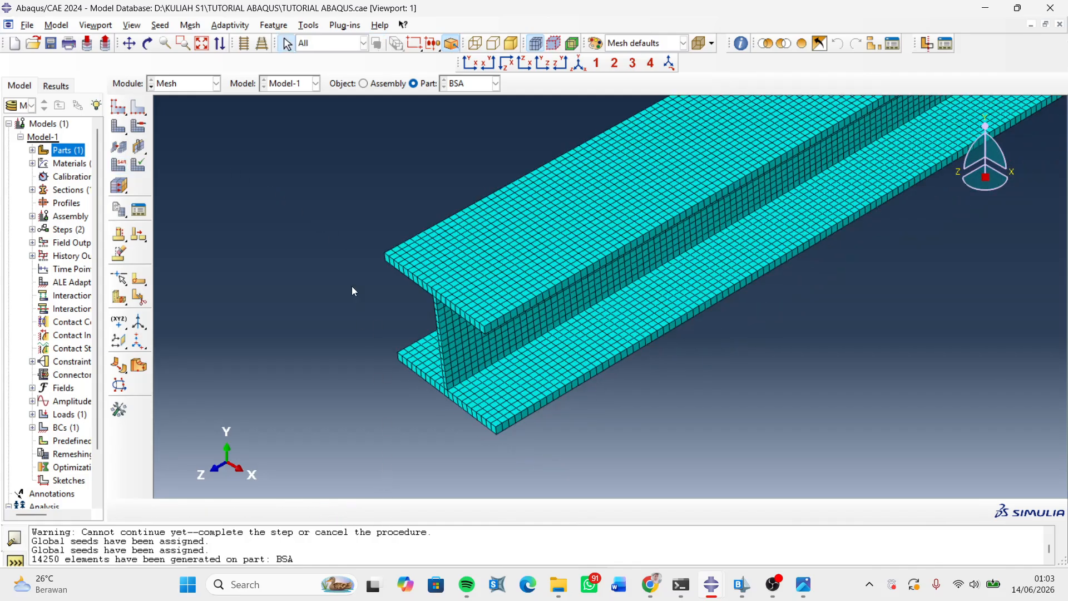
{"action": "left_click", "coordinate": [207, 84]}
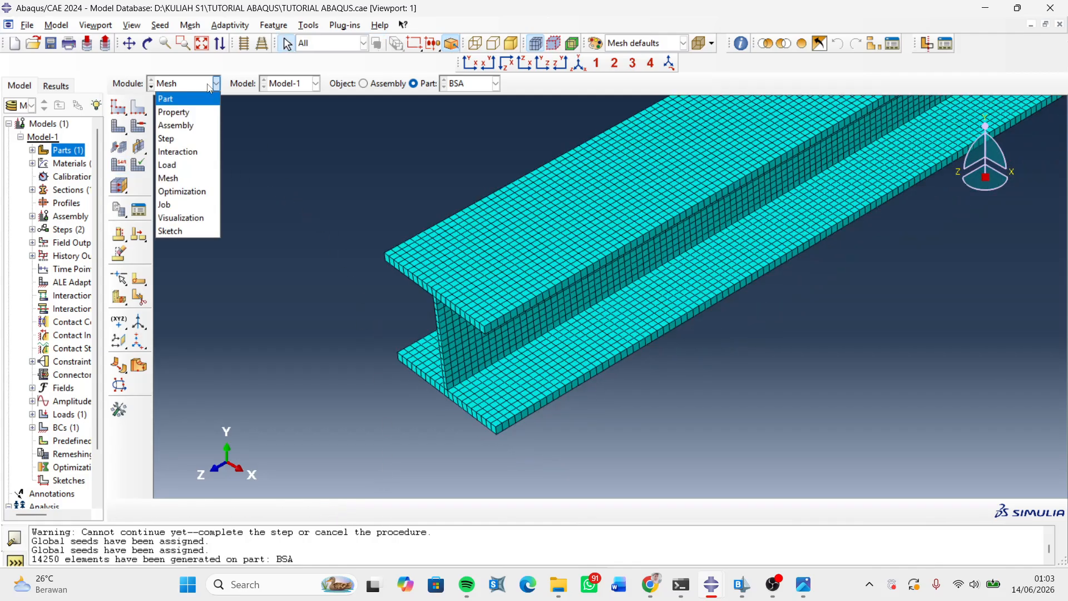
{"action": "left_click", "coordinate": [176, 191]}
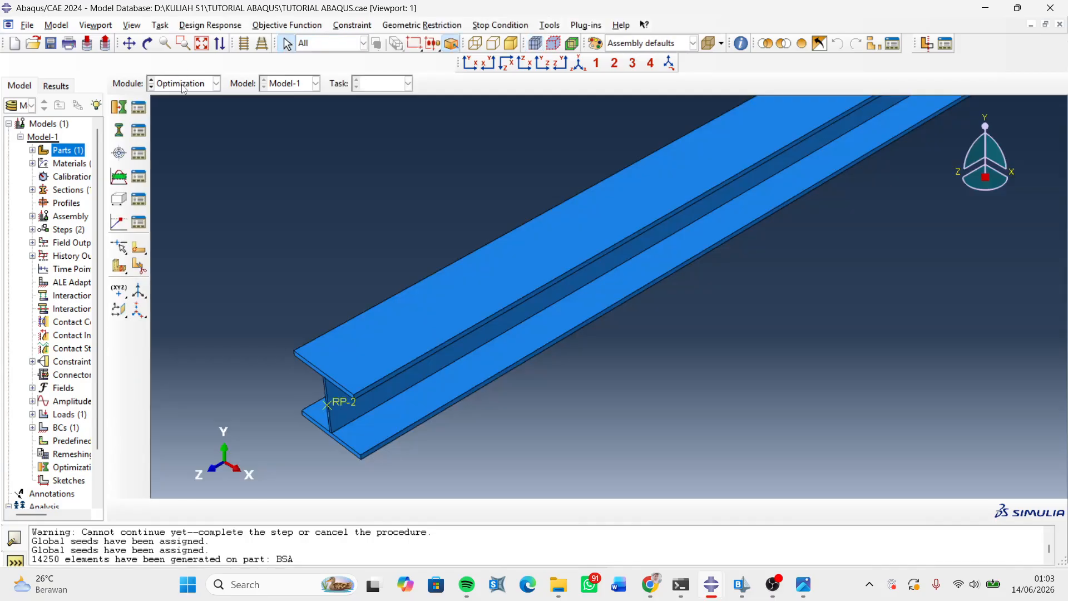
{"action": "left_click", "coordinate": [208, 84]}
{"action": "left_click", "coordinate": [172, 204]}
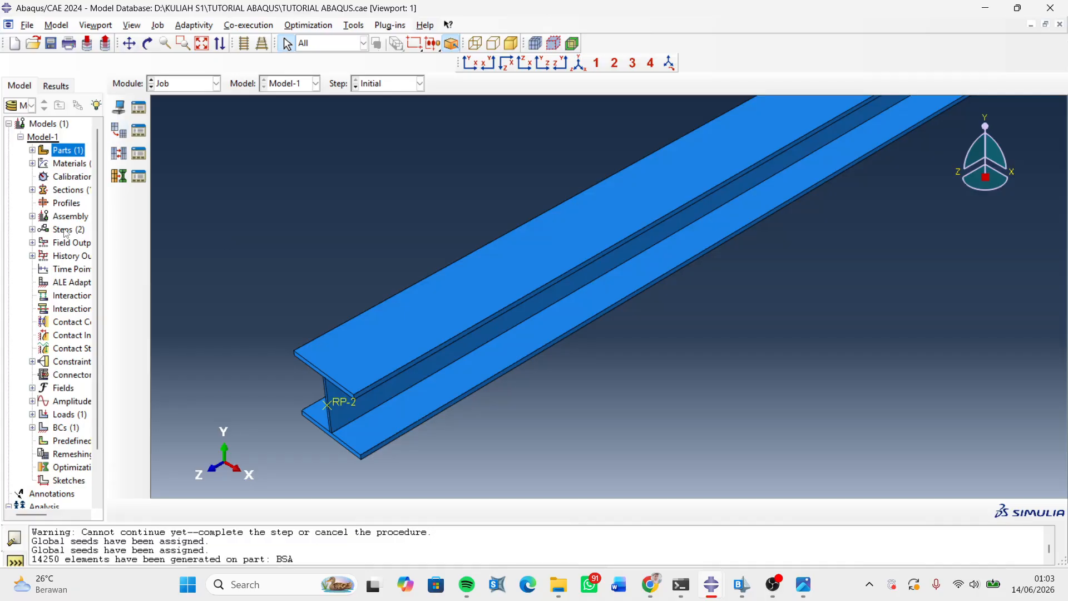
- Expand the field and history output requests and open F-Output-1 of the Loading step for editing
{"action": "left_click", "coordinate": [32, 243]}
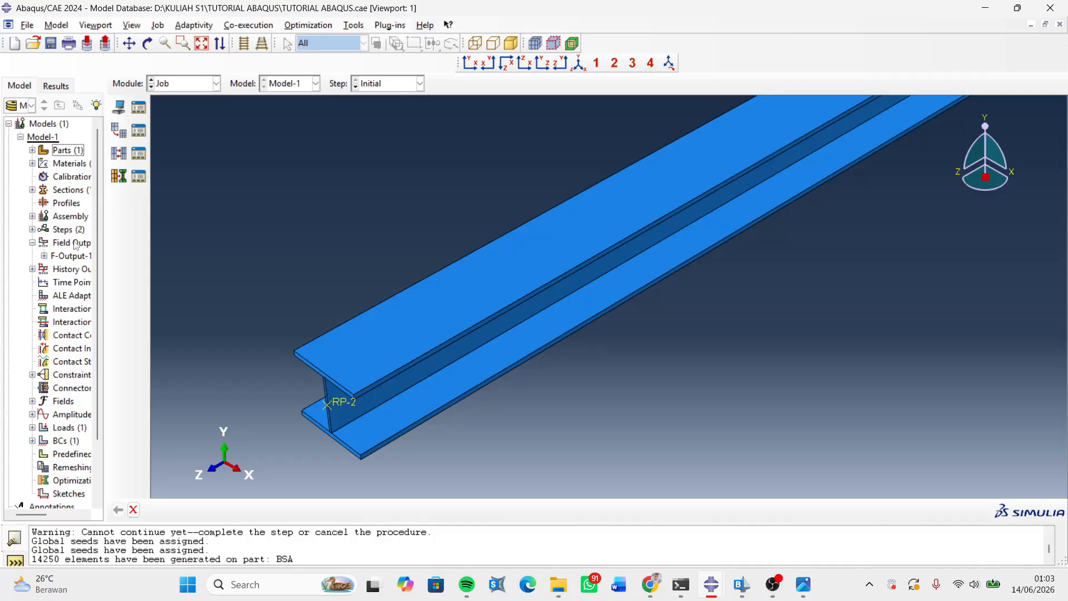
{"action": "left_click", "coordinate": [33, 269]}
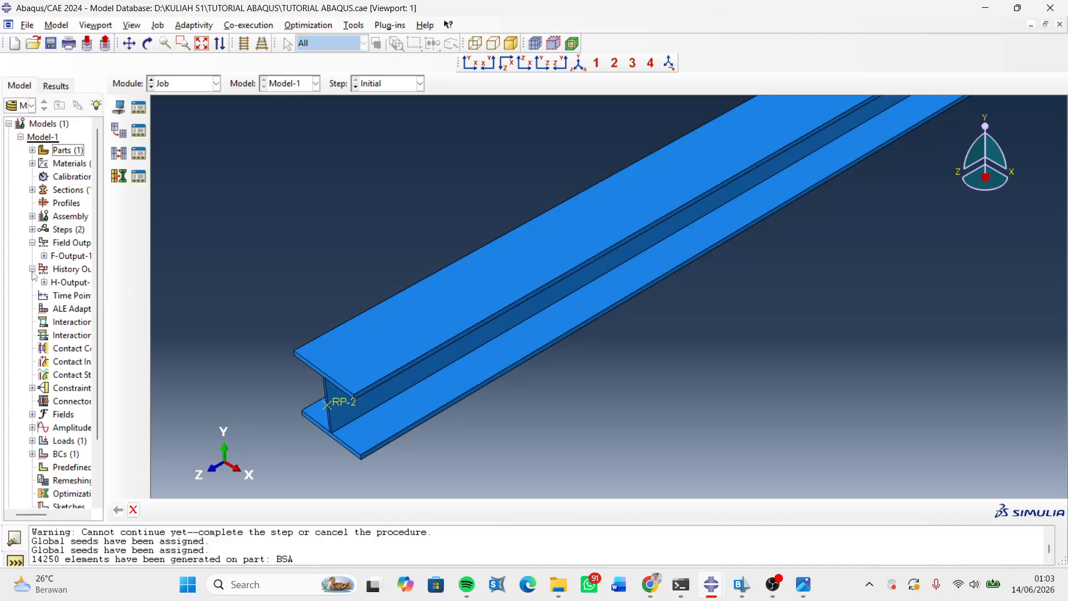
{"action": "double_click", "coordinate": [60, 256]}
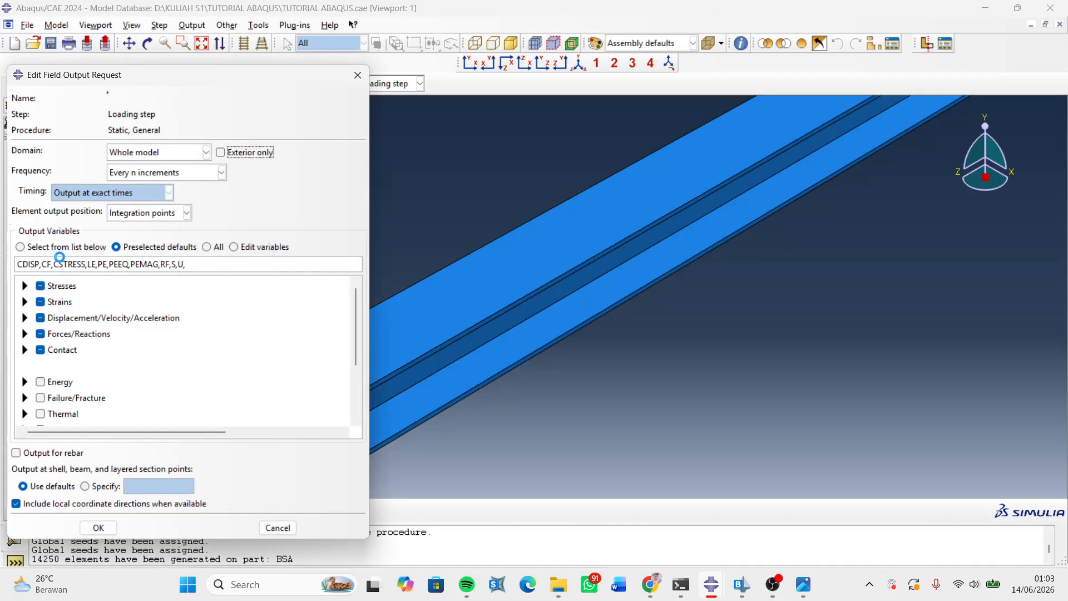
{"action": "left_click_drag", "start_coordinate": [195, 79], "coordinate": [519, 59]}
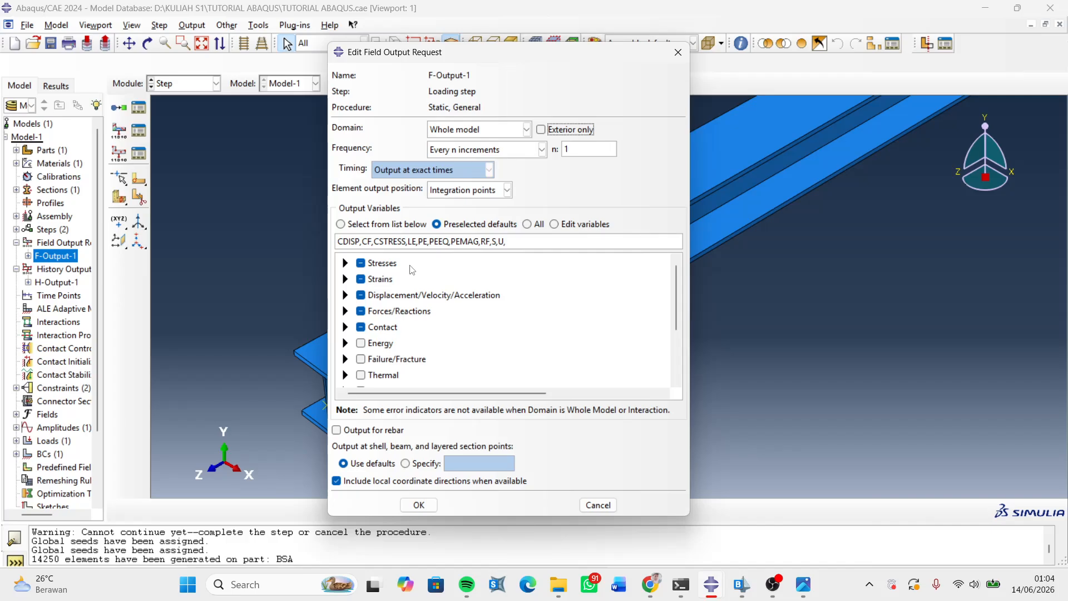
- Add MISES, Mises equivalent stress, to the stress variables of the F-Output-1 request
{"action": "scroll", "coordinate": [352, 277], "scroll_direction": "down", "scroll_amount": 2}
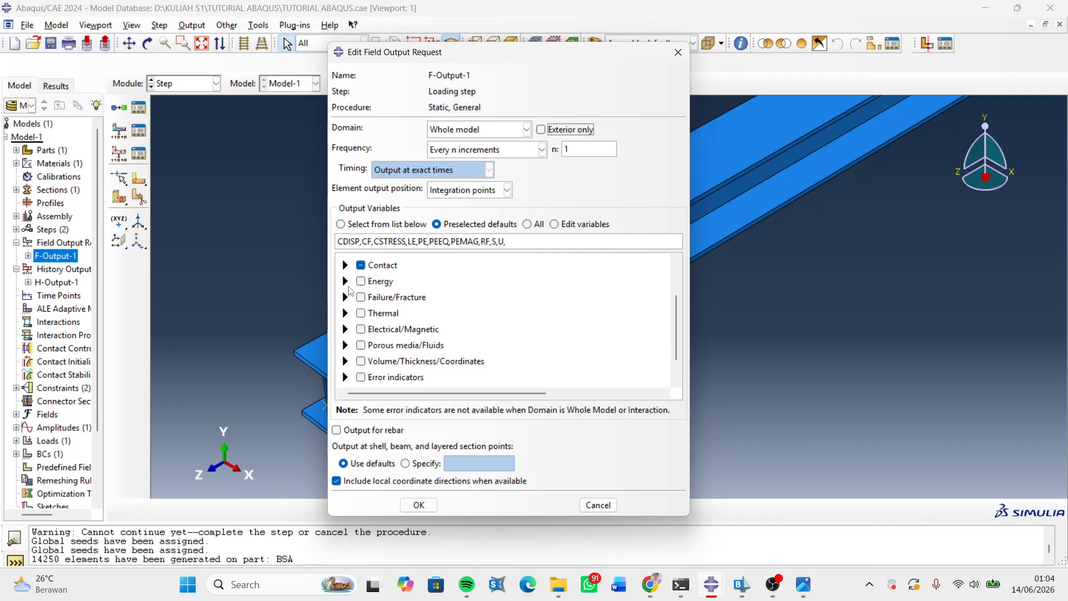
{"action": "scroll", "coordinate": [350, 273], "scroll_direction": "up", "scroll_amount": 2}
{"action": "left_click", "coordinate": [345, 263]}
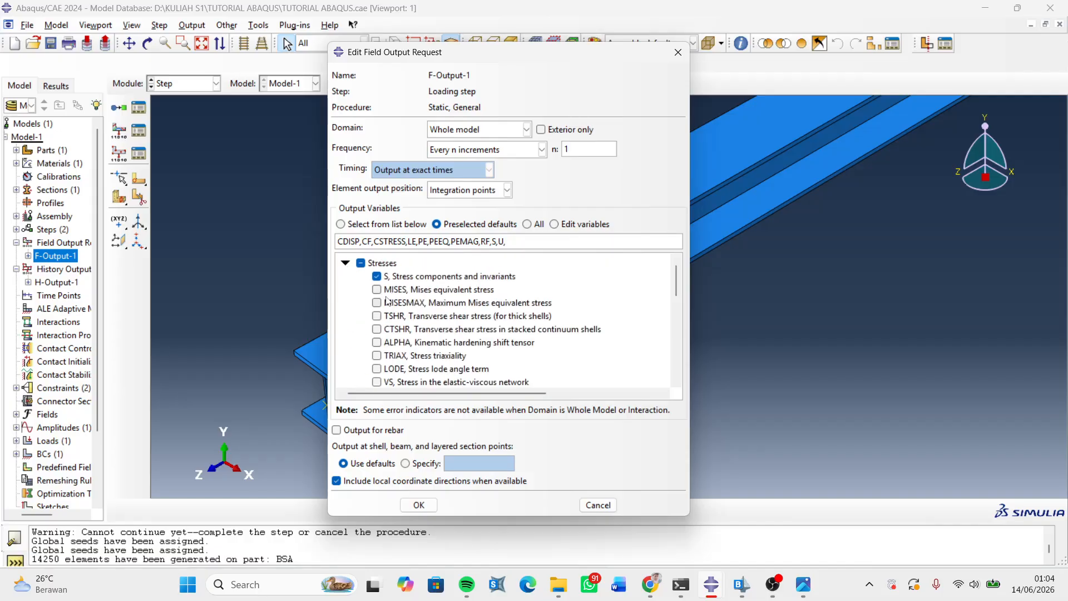
{"action": "scroll", "coordinate": [388, 301], "scroll_direction": "down", "scroll_amount": 3}
{"action": "scroll", "coordinate": [388, 300], "scroll_direction": "up", "scroll_amount": 3}
{"action": "left_click", "coordinate": [377, 289]}
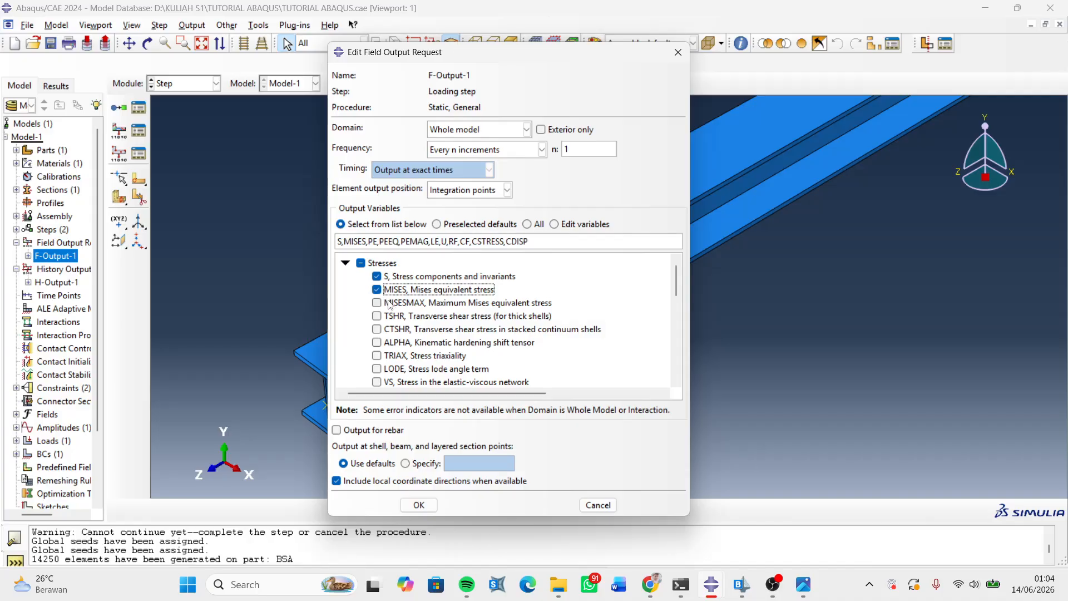
- Among the strain variables, include E, total strain components, and exclude LE, logarithmic strain components
{"action": "scroll", "coordinate": [389, 305], "scroll_direction": "down", "scroll_amount": 5}
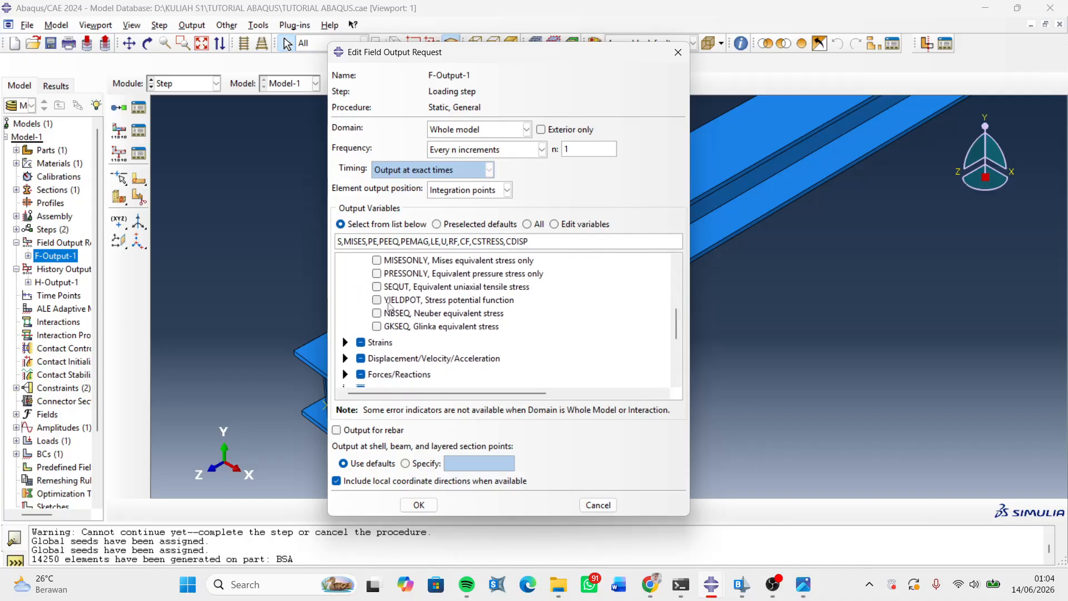
{"action": "scroll", "coordinate": [390, 306], "scroll_direction": "down", "scroll_amount": 1}
{"action": "left_click", "coordinate": [345, 321]}
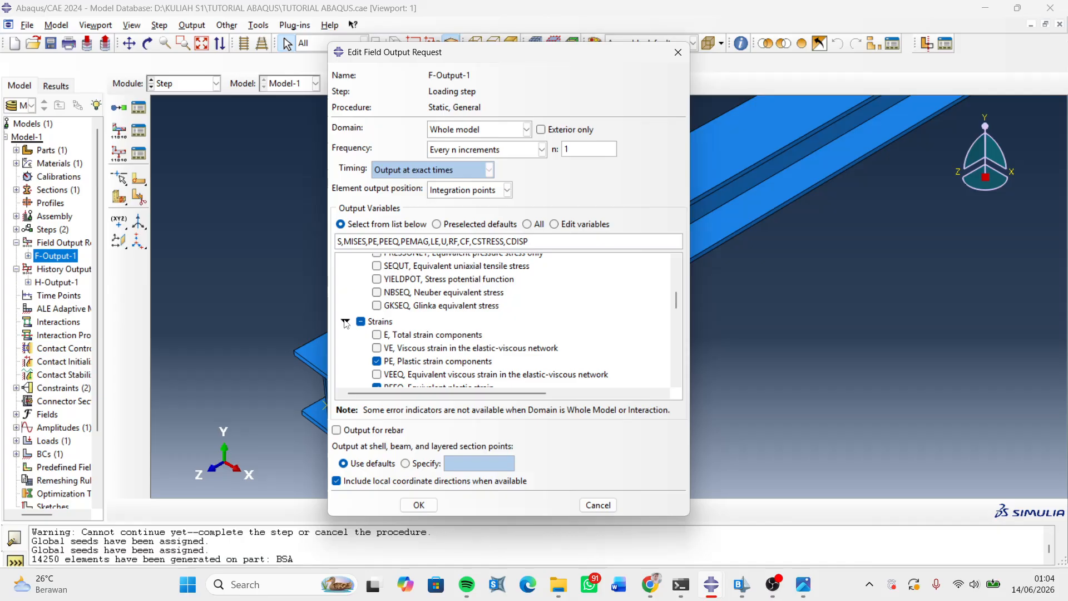
{"action": "scroll", "coordinate": [378, 311], "scroll_direction": "down", "scroll_amount": 1}
{"action": "left_click", "coordinate": [377, 292]}
{"action": "scroll", "coordinate": [382, 316], "scroll_direction": "down", "scroll_amount": 1}
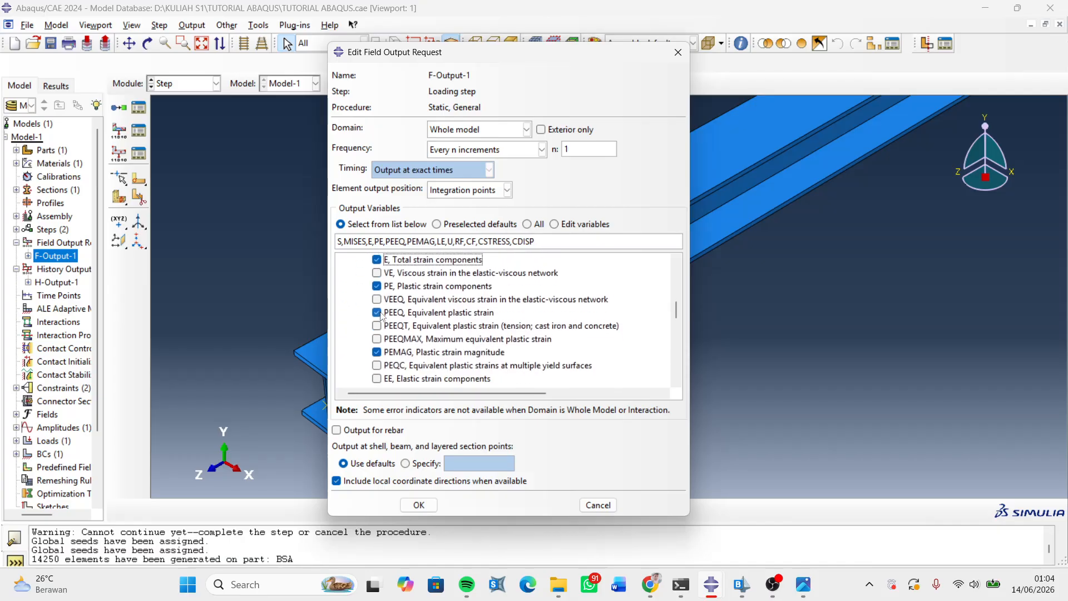
{"action": "scroll", "coordinate": [382, 316], "scroll_direction": "down", "scroll_amount": 6}
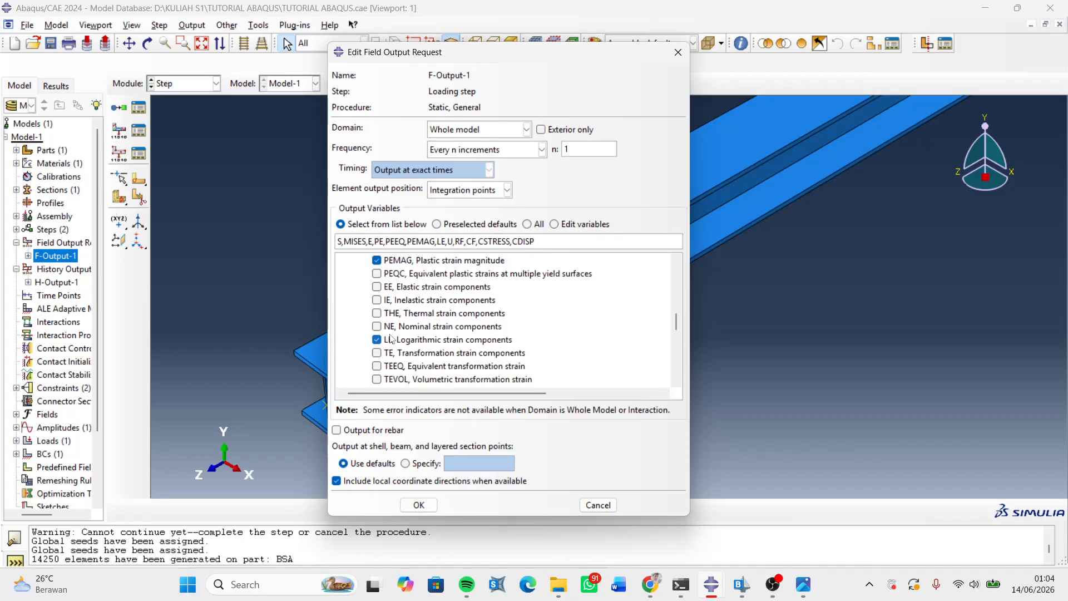
{"action": "scroll", "coordinate": [381, 316], "scroll_direction": "down", "scroll_amount": 2}
{"action": "left_click", "coordinate": [377, 298]}
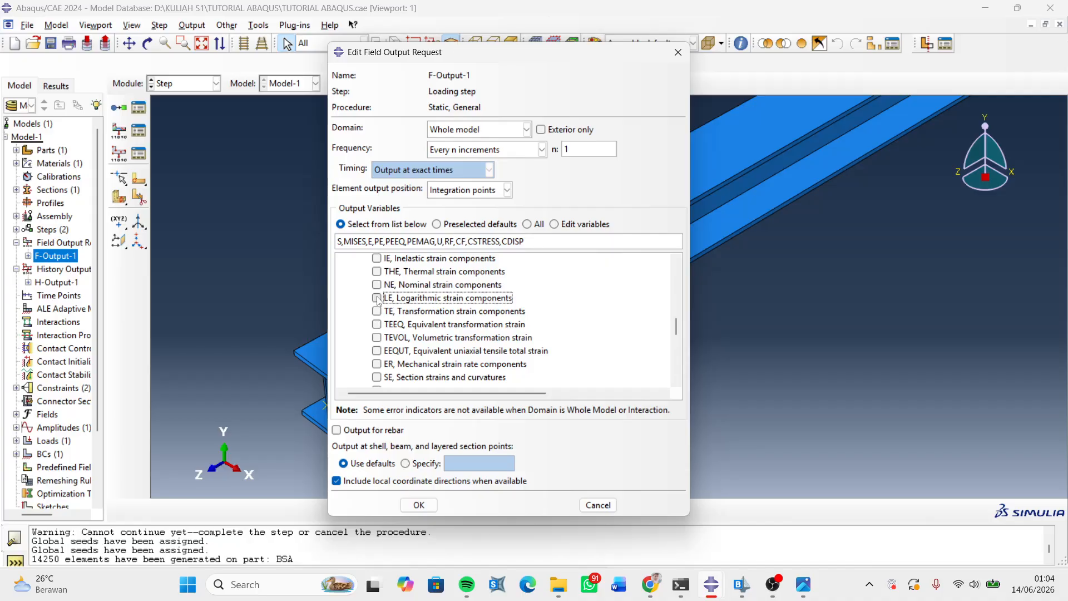
- Review the displacement and force variables of the field output request and exclude all contact variables
{"action": "scroll", "coordinate": [384, 309], "scroll_direction": "down", "scroll_amount": 8}
{"action": "left_click", "coordinate": [345, 303]}
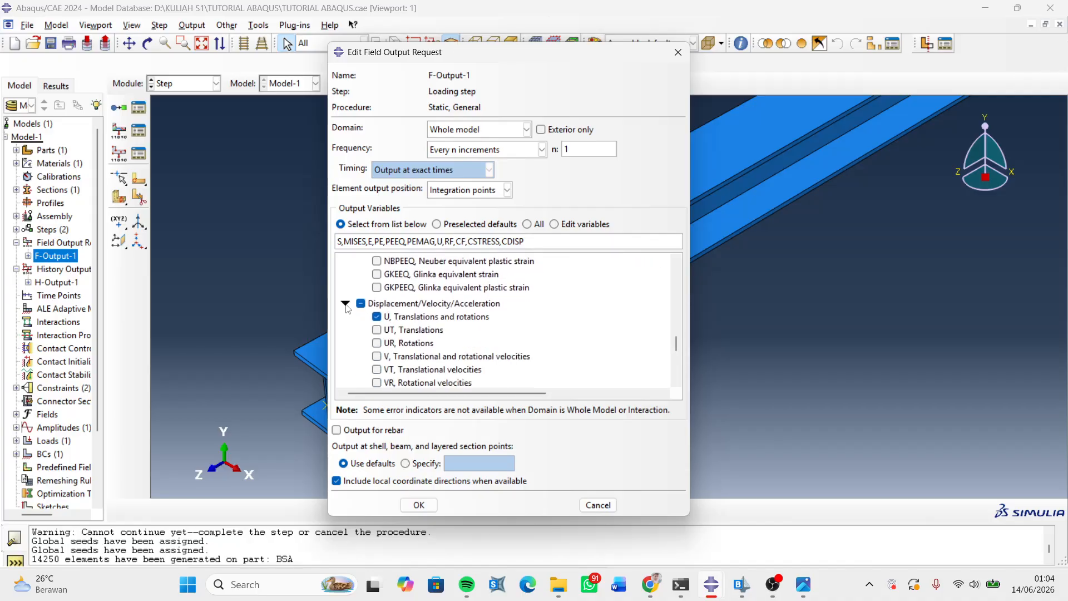
{"action": "scroll", "coordinate": [378, 303], "scroll_direction": "down", "scroll_amount": 2}
{"action": "scroll", "coordinate": [389, 305], "scroll_direction": "up", "scroll_amount": 2}
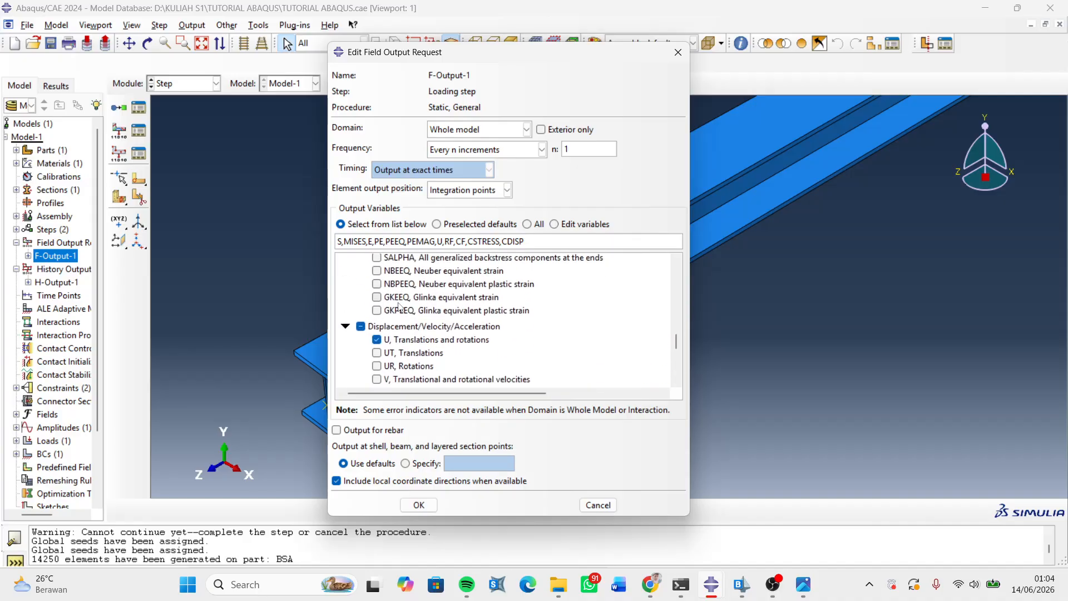
{"action": "scroll", "coordinate": [399, 306], "scroll_direction": "down", "scroll_amount": 2}
{"action": "left_click", "coordinate": [345, 341]}
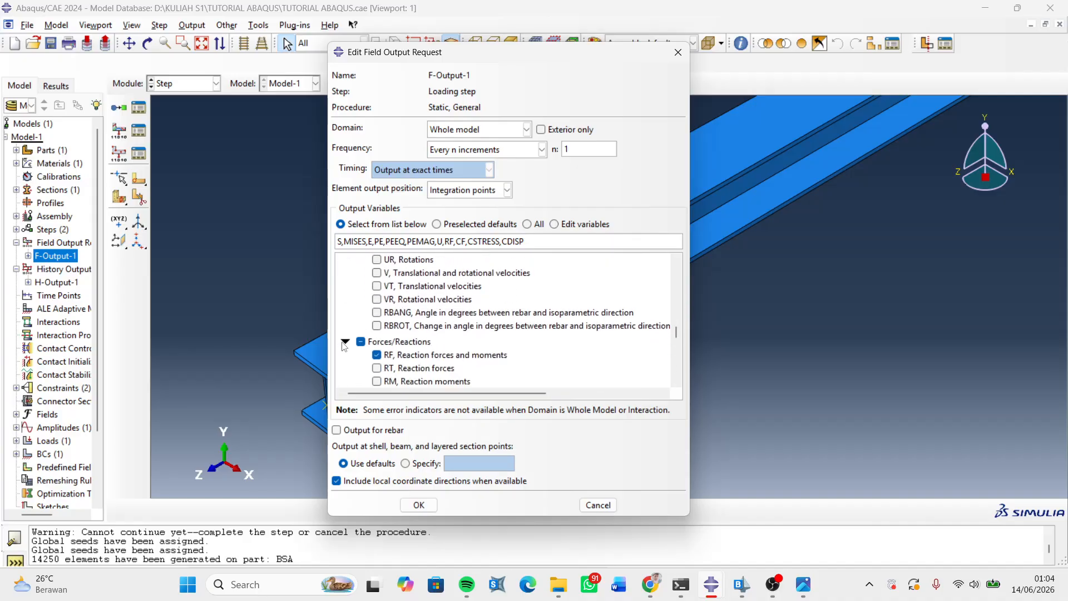
{"action": "scroll", "coordinate": [398, 318], "scroll_direction": "down", "scroll_amount": 2}
{"action": "scroll", "coordinate": [402, 310], "scroll_direction": "down", "scroll_amount": 6}
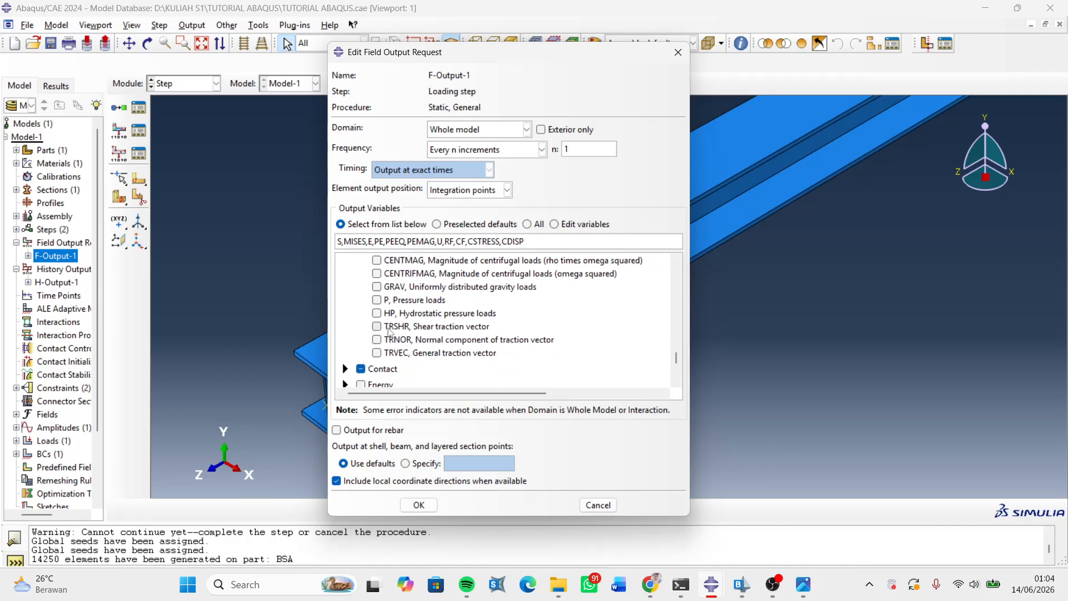
{"action": "left_click", "coordinate": [345, 286]}
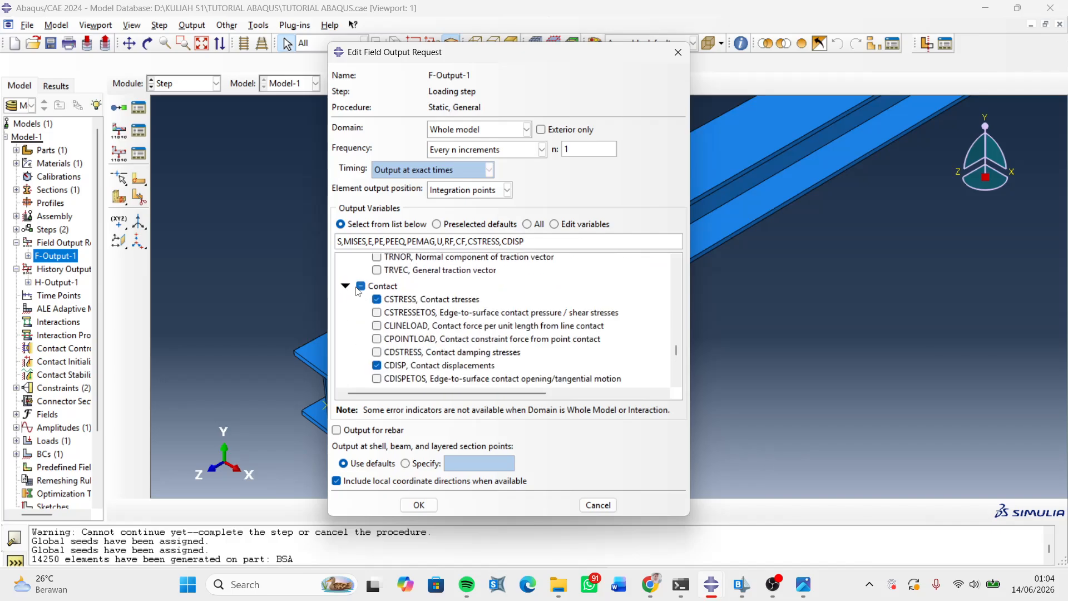
{"action": "left_click", "coordinate": [360, 286]}
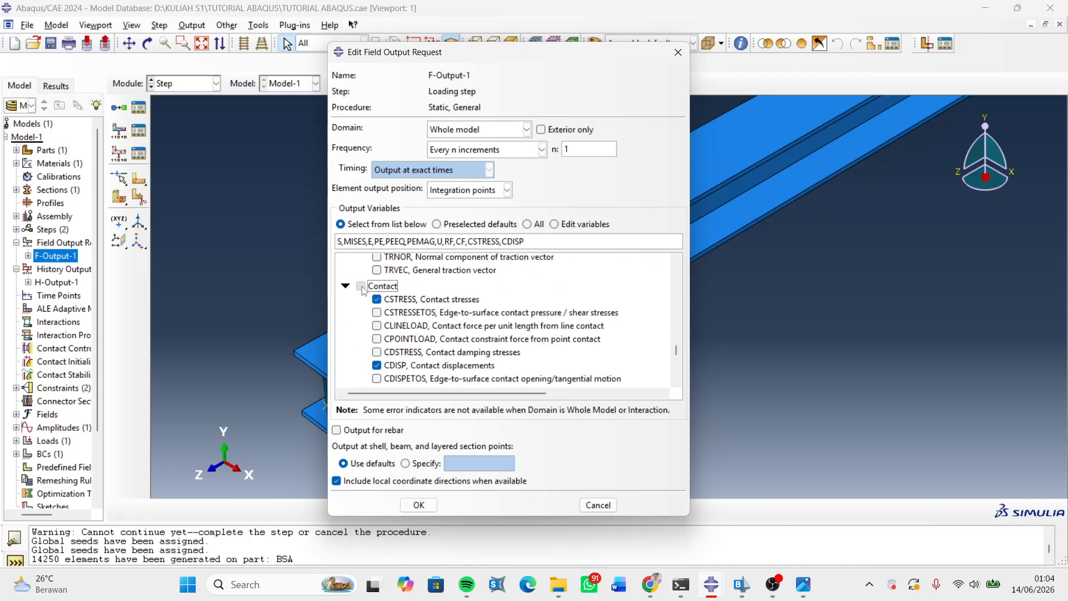
{"action": "left_click", "coordinate": [421, 506]}
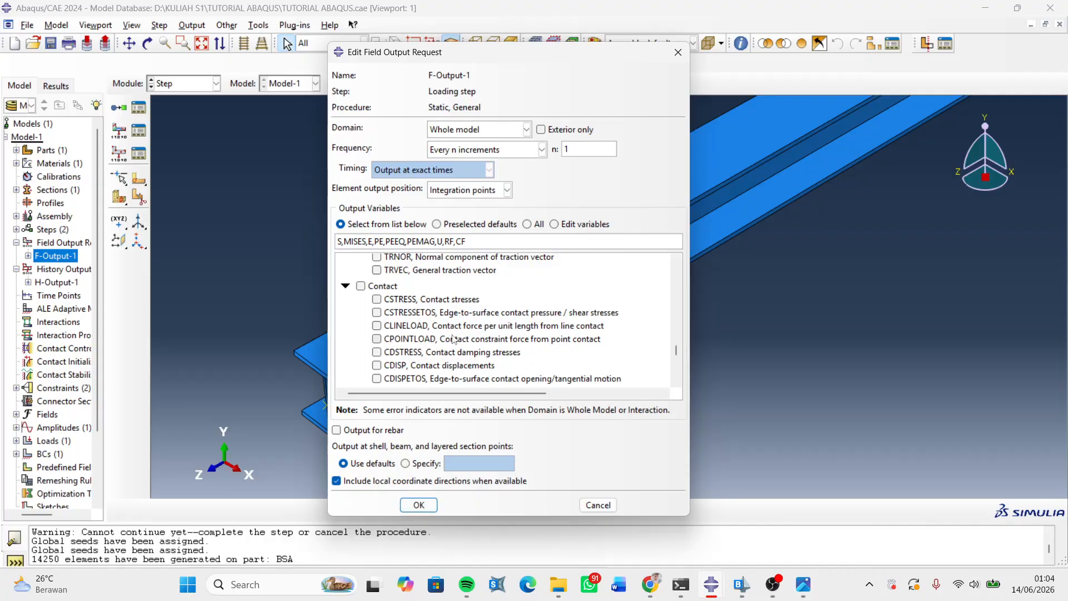
{"action": "scroll", "coordinate": [462, 341], "scroll_direction": "up", "scroll_amount": 10}
{"action": "scroll", "coordinate": [465, 342], "scroll_direction": "up", "scroll_amount": 3}
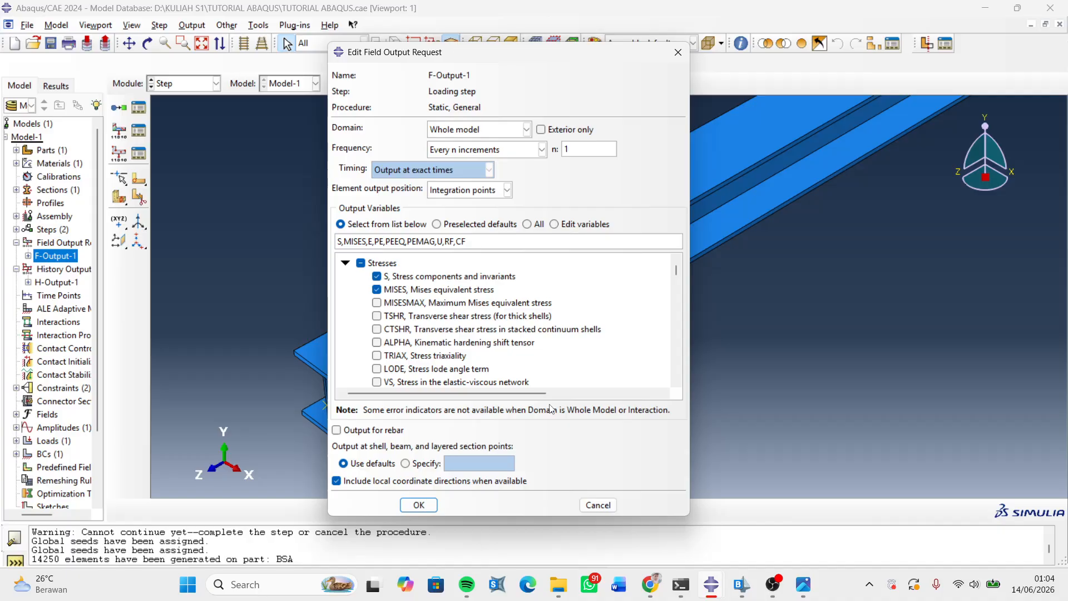
- Switch to the Abaqus window with the 103 normal model and copy the output variable list from its F-Output-1 request
{"action": "mouse_move", "coordinate": [708, 594]}
{"action": "left_click", "coordinate": [673, 529]}
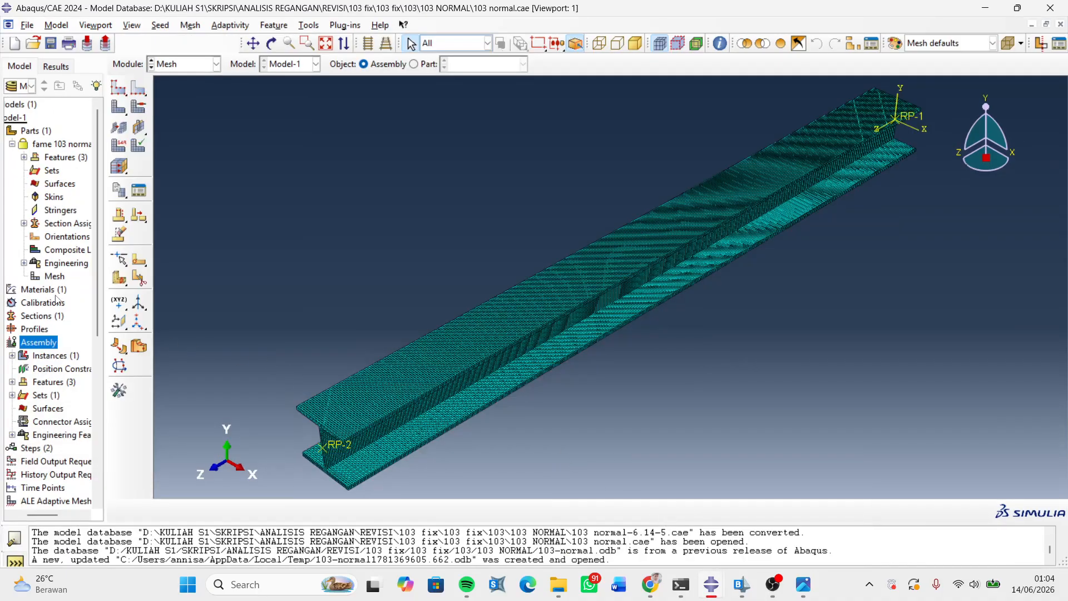
{"action": "scroll", "coordinate": [55, 338], "scroll_direction": "down", "scroll_amount": 1}
{"action": "double_click", "coordinate": [44, 421]}
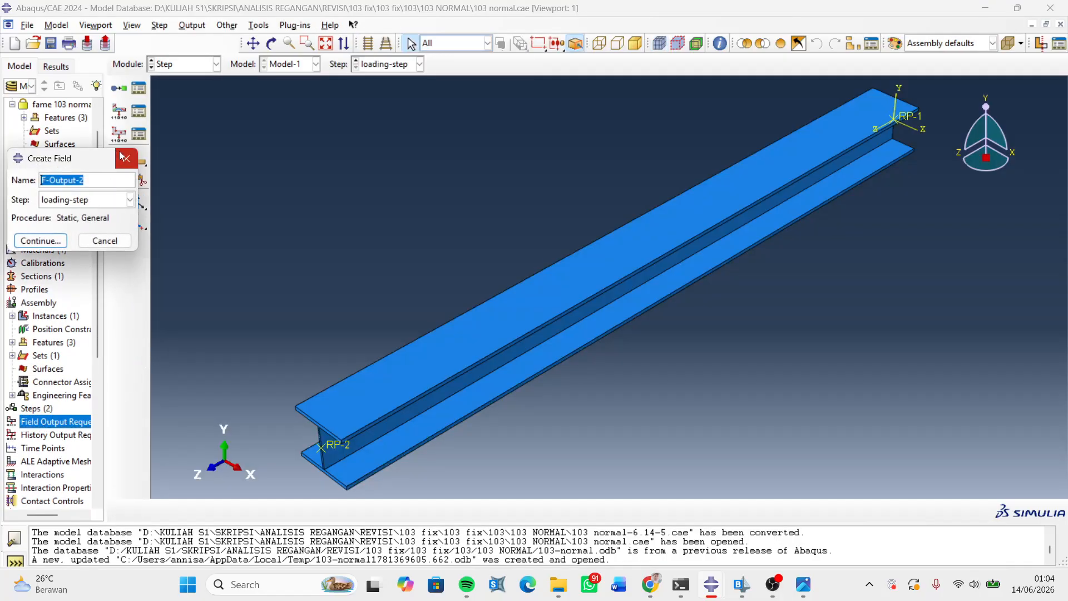
{"action": "left_click", "coordinate": [126, 159]}
{"action": "left_click_drag", "start_coordinate": [42, 515], "coordinate": [31, 515]}
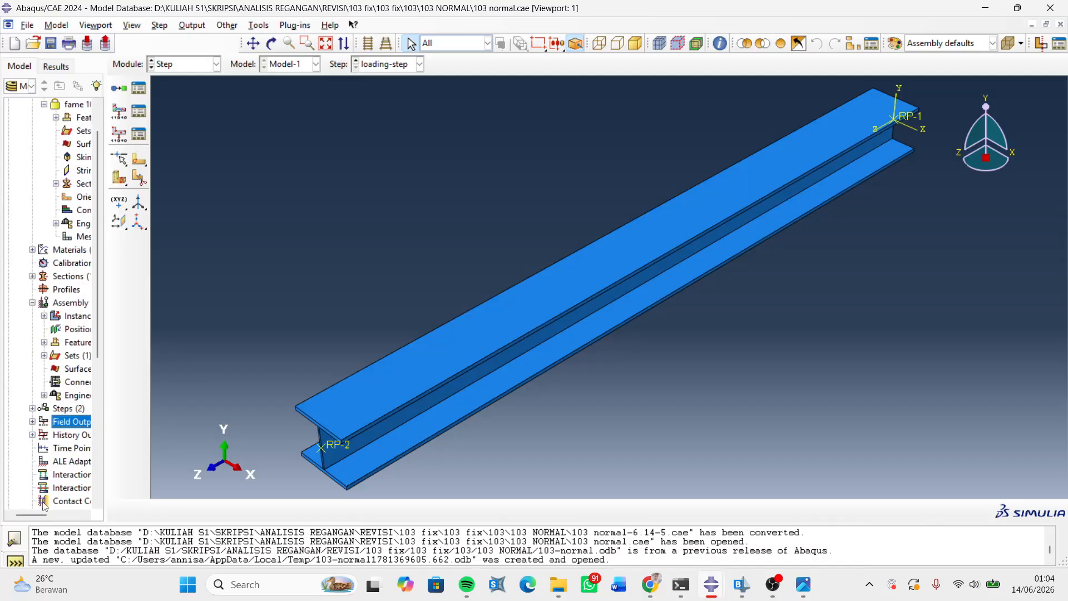
{"action": "left_click", "coordinate": [32, 422]}
{"action": "left_click", "coordinate": [63, 437]}
{"action": "double_click", "coordinate": [63, 437]}
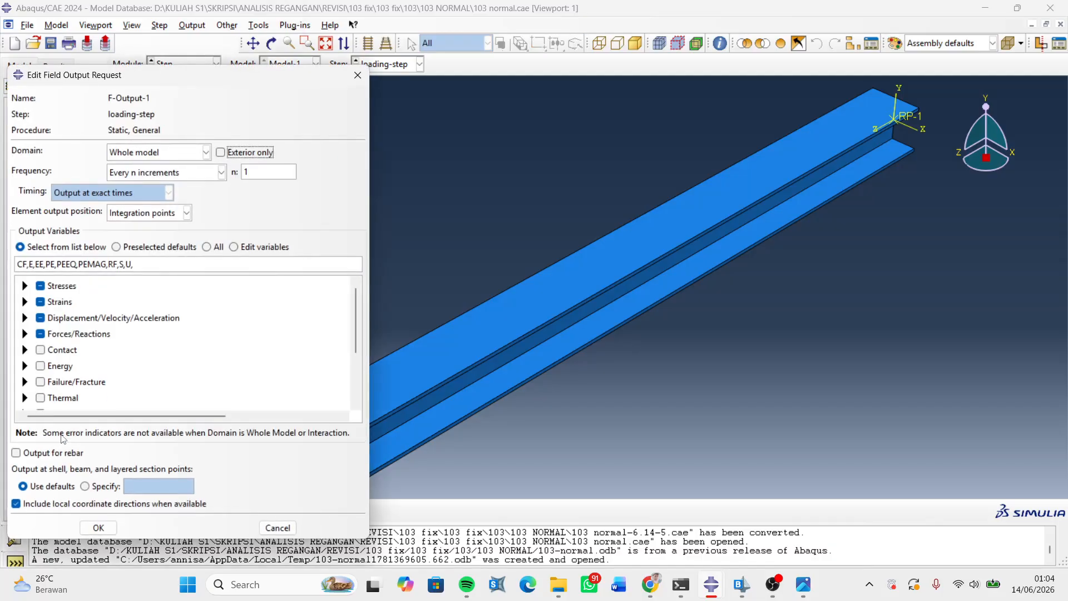
{"action": "left_click_drag", "start_coordinate": [144, 267], "coordinate": [2, 274]}
{"action": "key", "text": "ctrl+c"}
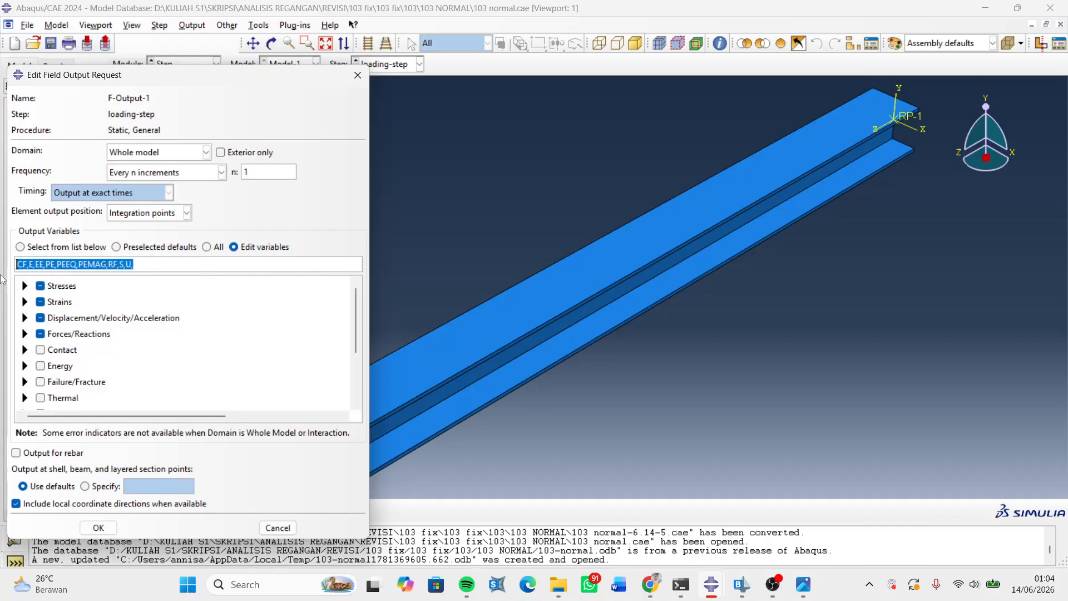
- Return to the TUTORIAL ABAQUS model and replace the F-Output-1 variable list with the copied CF,E,EE,PE,PEEQ,PEMAG,RF,S,U
{"action": "mouse_move", "coordinate": [712, 584]}
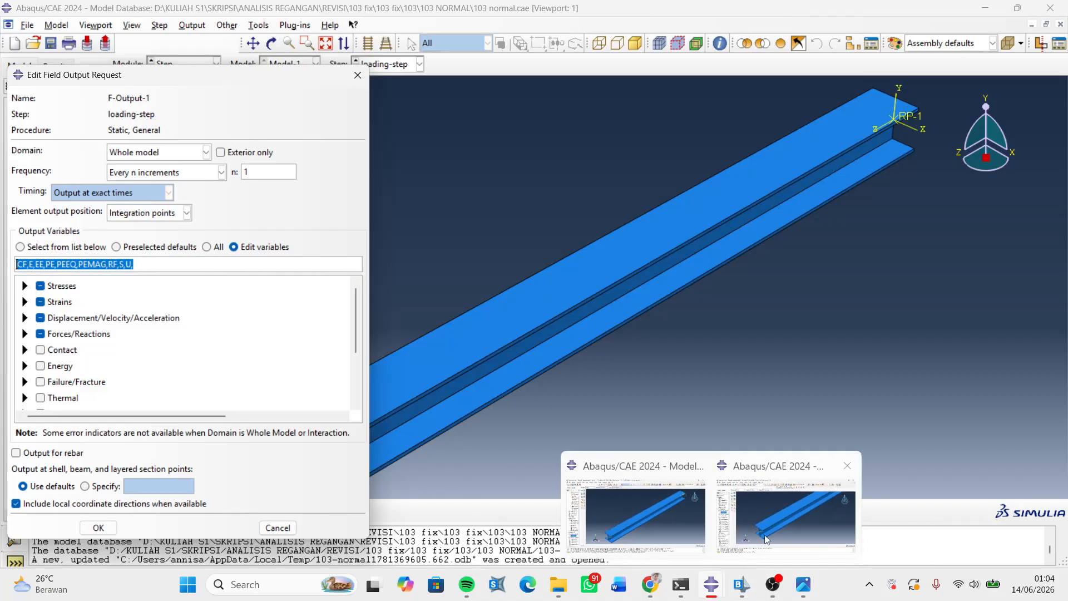
{"action": "left_click", "coordinate": [757, 501]}
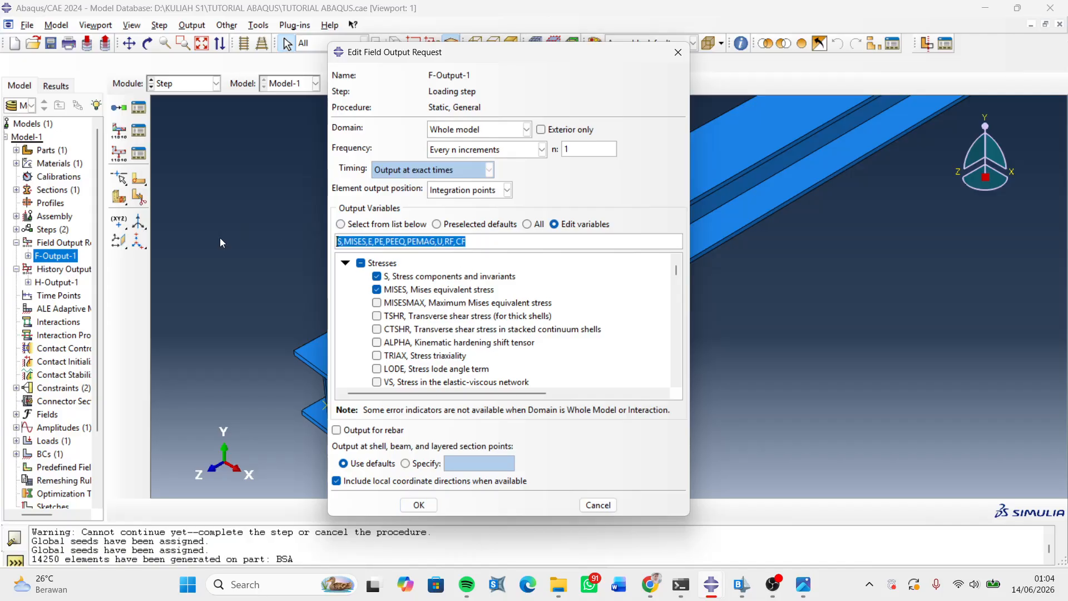
{"action": "key", "text": "ctrl+v"}
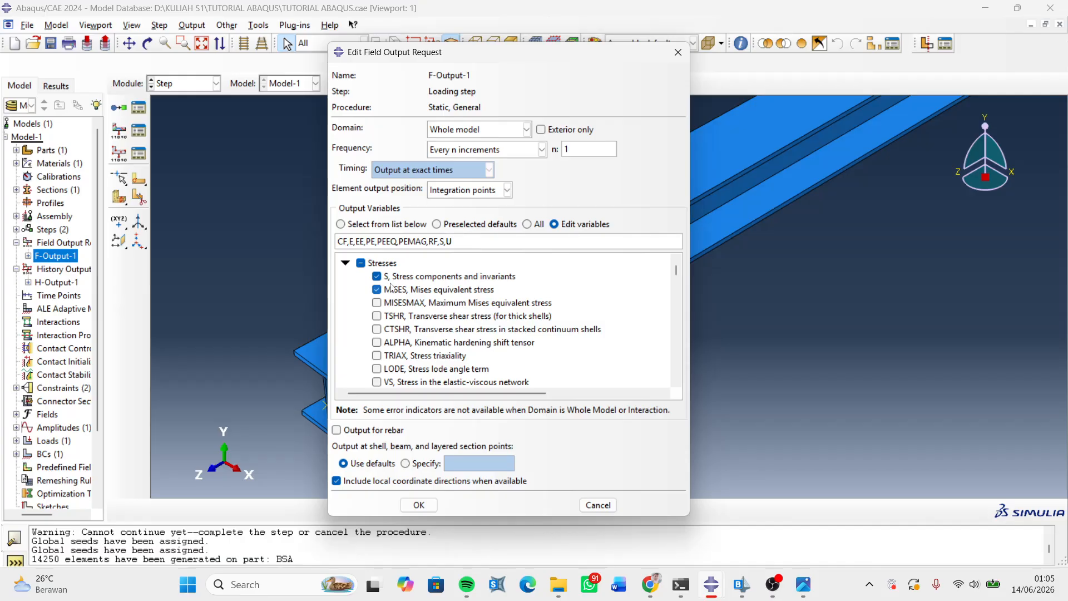
{"action": "left_click", "coordinate": [419, 506]}
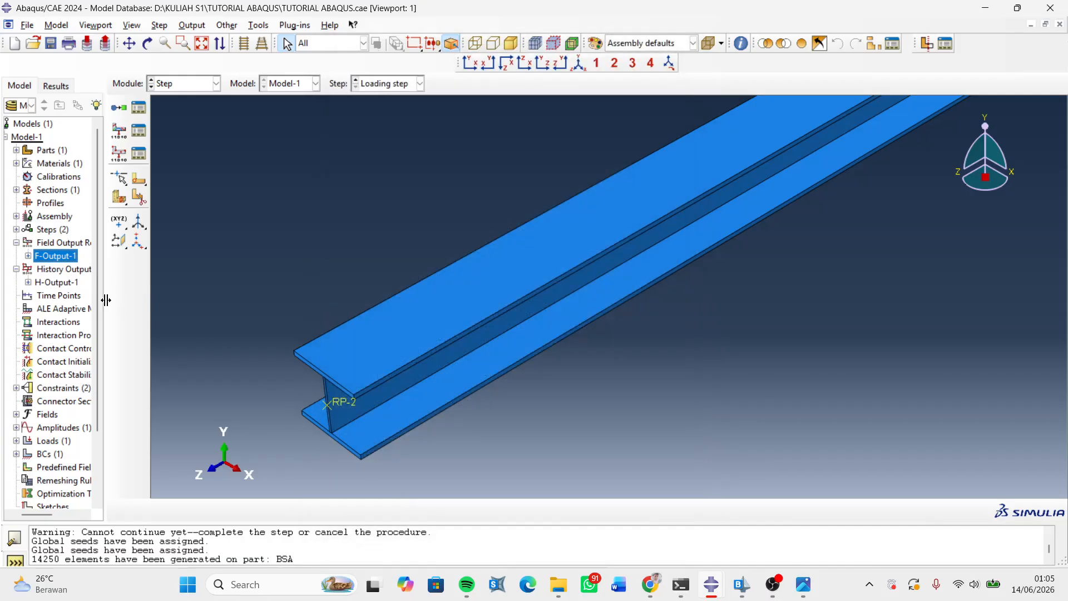
- Open the H-Output-1 history output request of the loading step and clear its output variable list
{"action": "left_click", "coordinate": [54, 283]}
{"action": "double_click", "coordinate": [55, 284]}
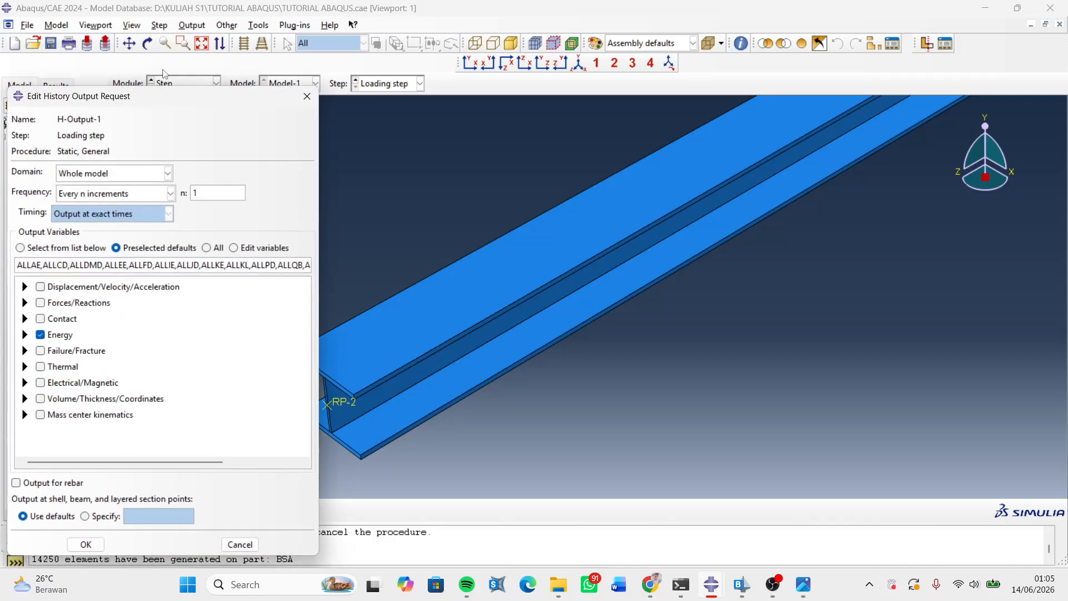
{"action": "left_click_drag", "start_coordinate": [189, 100], "coordinate": [470, 99]}
{"action": "left_click", "coordinate": [528, 262]}
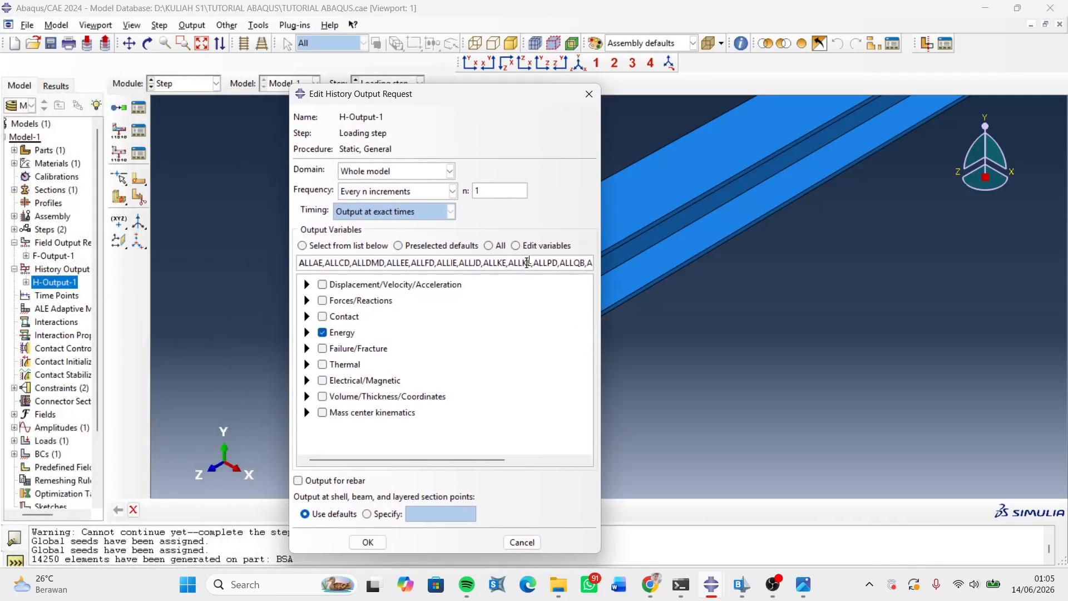
{"action": "triple_click", "coordinate": [529, 262]}
{"action": "key", "text": "BackSpace"}
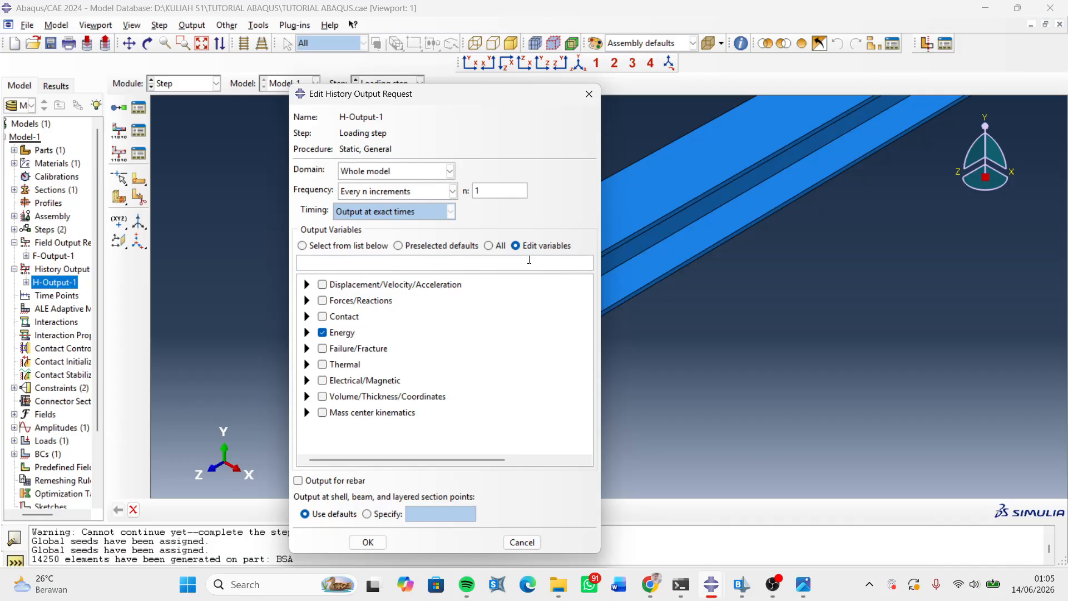
- Switch to the 103 normal model, discard its open field output edit, and copy the variable list from its H-Output-1 request
{"action": "mouse_move", "coordinate": [708, 585]}
{"action": "left_click", "coordinate": [652, 539]}
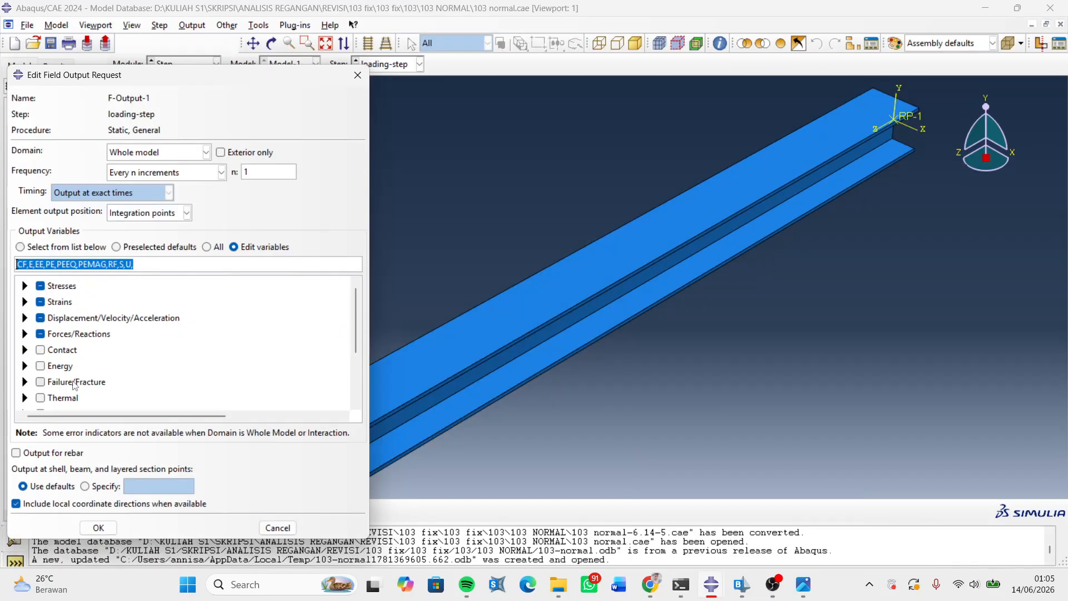
{"action": "left_click", "coordinate": [358, 75]}
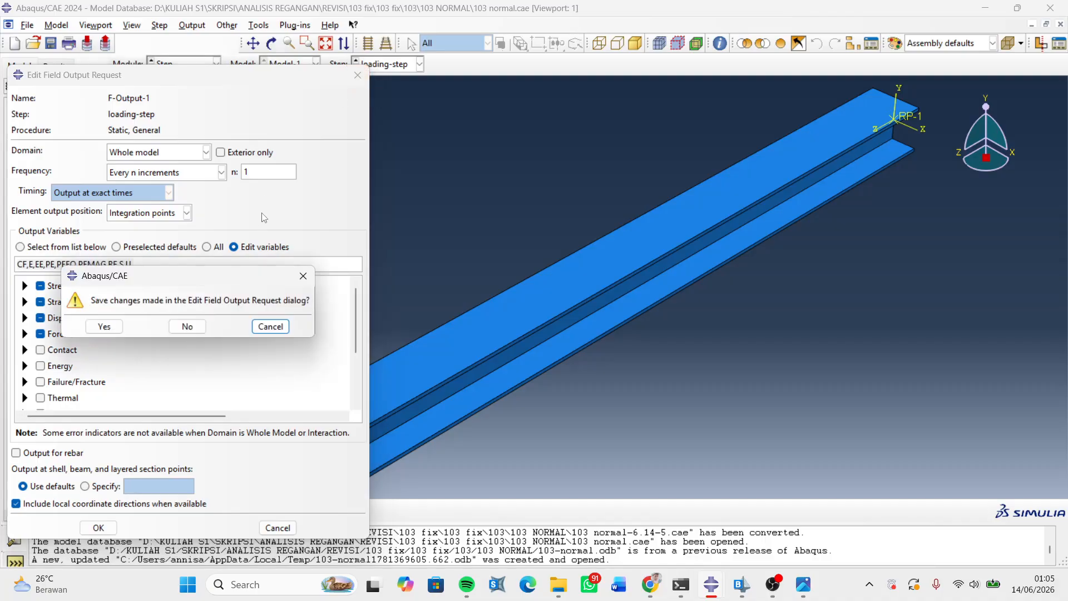
{"action": "left_click", "coordinate": [188, 326]}
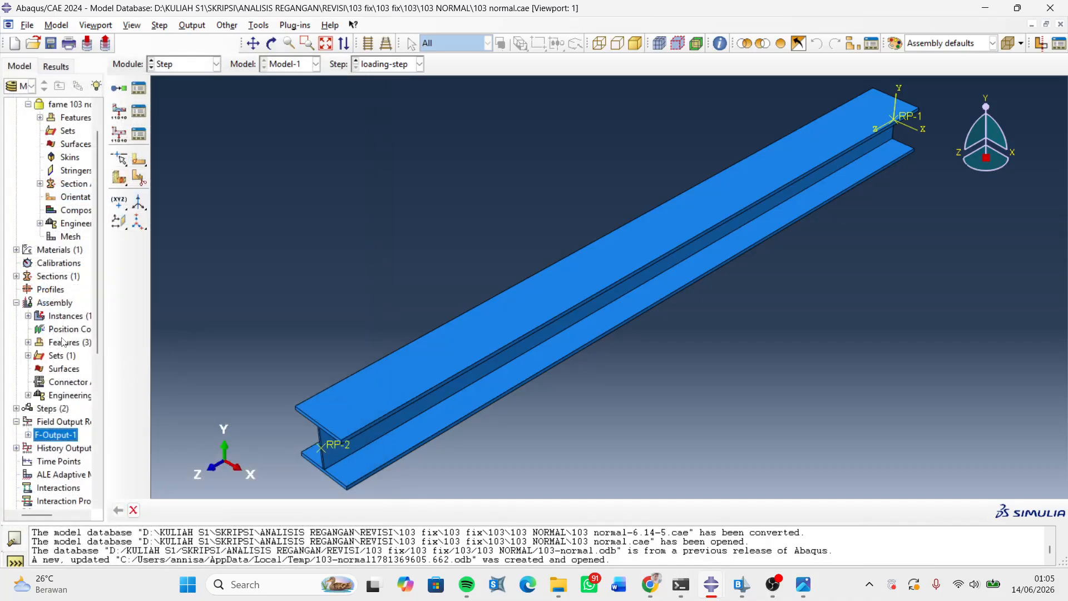
{"action": "left_click", "coordinate": [16, 448]}
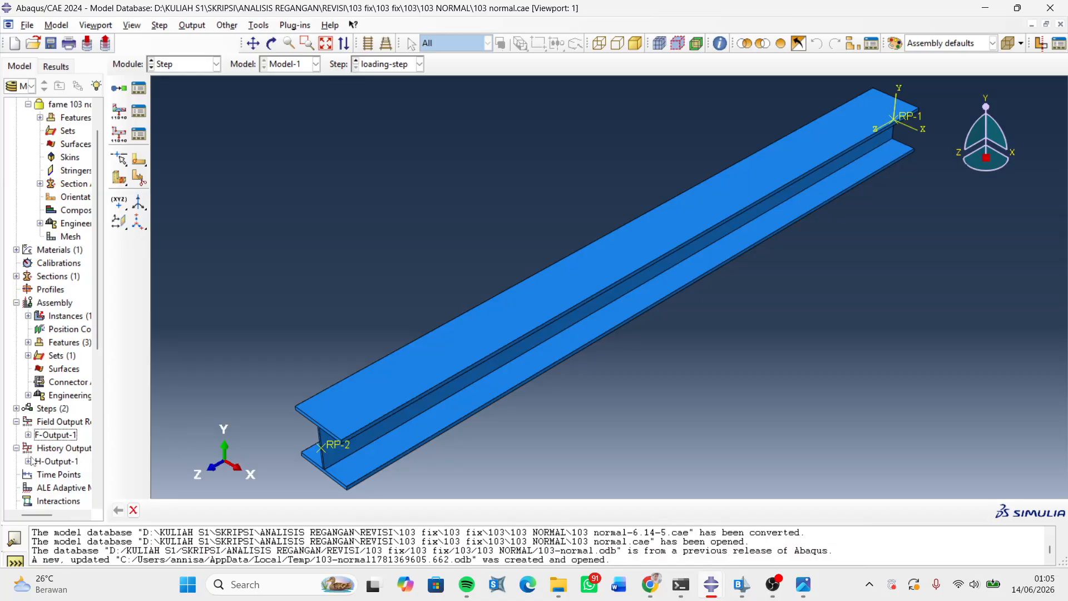
{"action": "left_click", "coordinate": [45, 464]}
{"action": "double_click", "coordinate": [44, 464]}
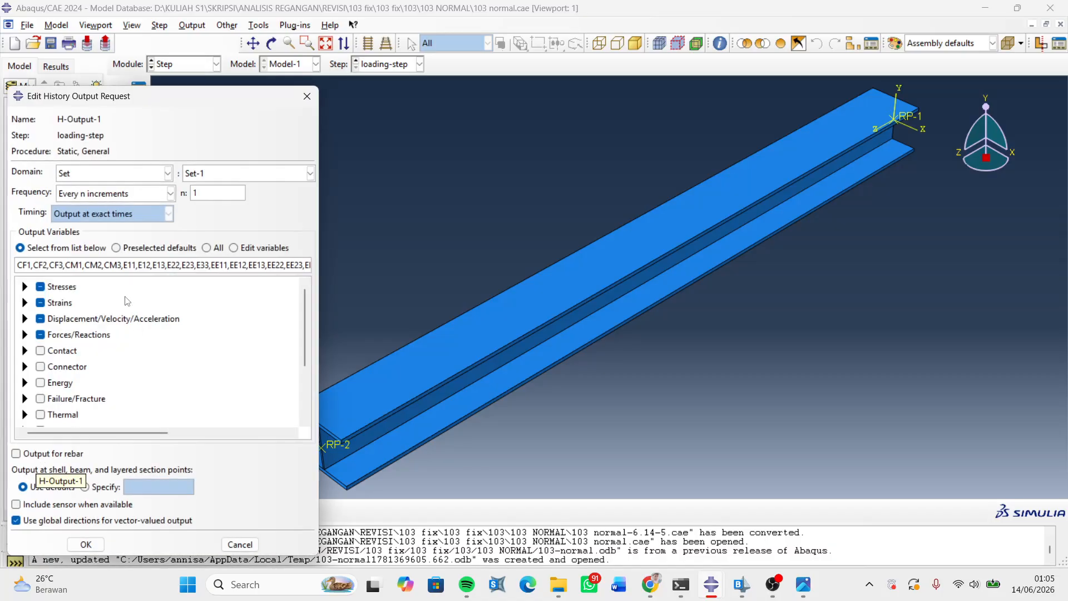
{"action": "triple_click", "coordinate": [123, 265]}
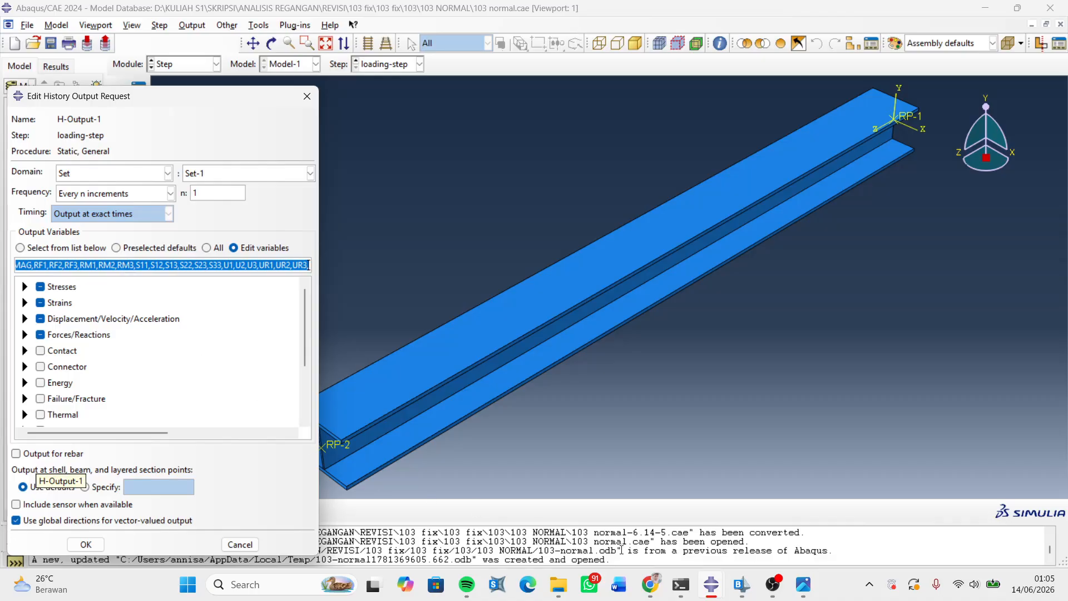
- Return to the TUTORIAL ABAQUS model and try to apply the copied CF1 to UR3 variable list to H-Output-1 for the whole model
{"action": "mouse_move", "coordinate": [711, 584]}
{"action": "left_click", "coordinate": [753, 525]}
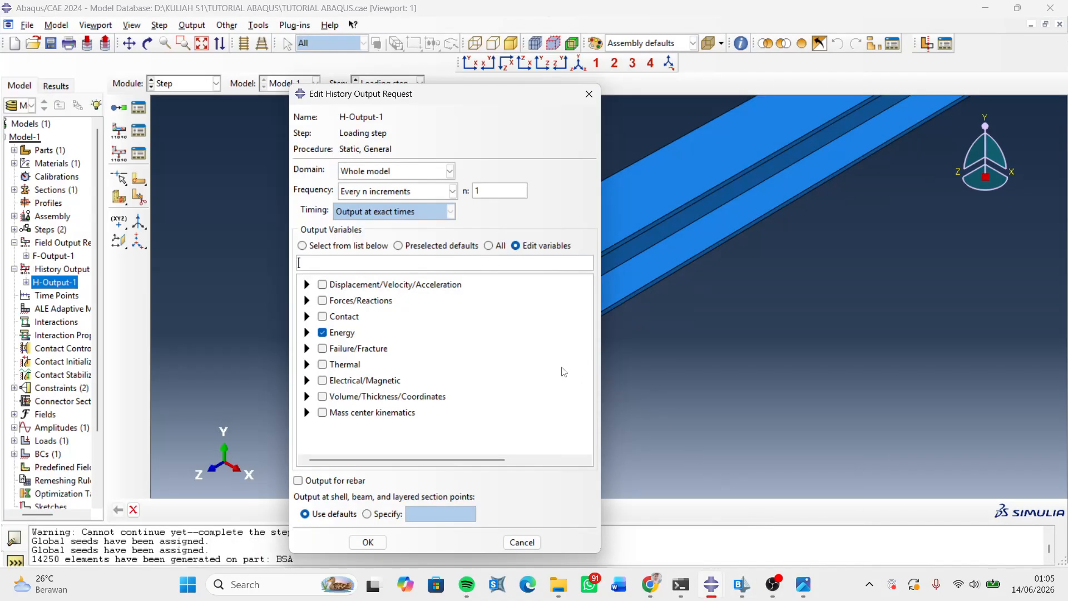
{"action": "key", "text": "ctrl+v"}
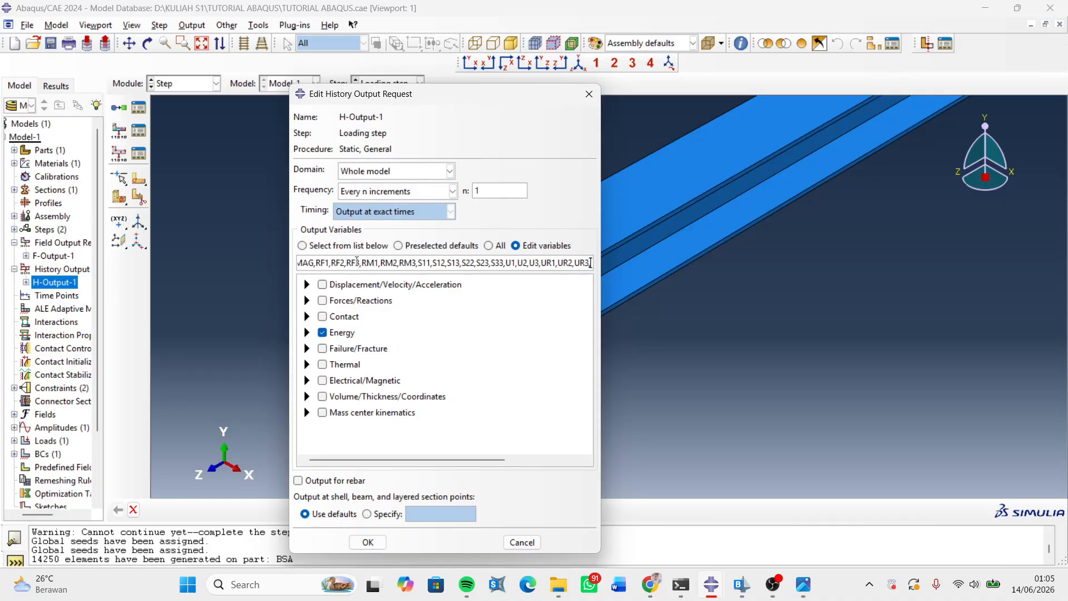
{"action": "triple_click", "coordinate": [360, 263]}
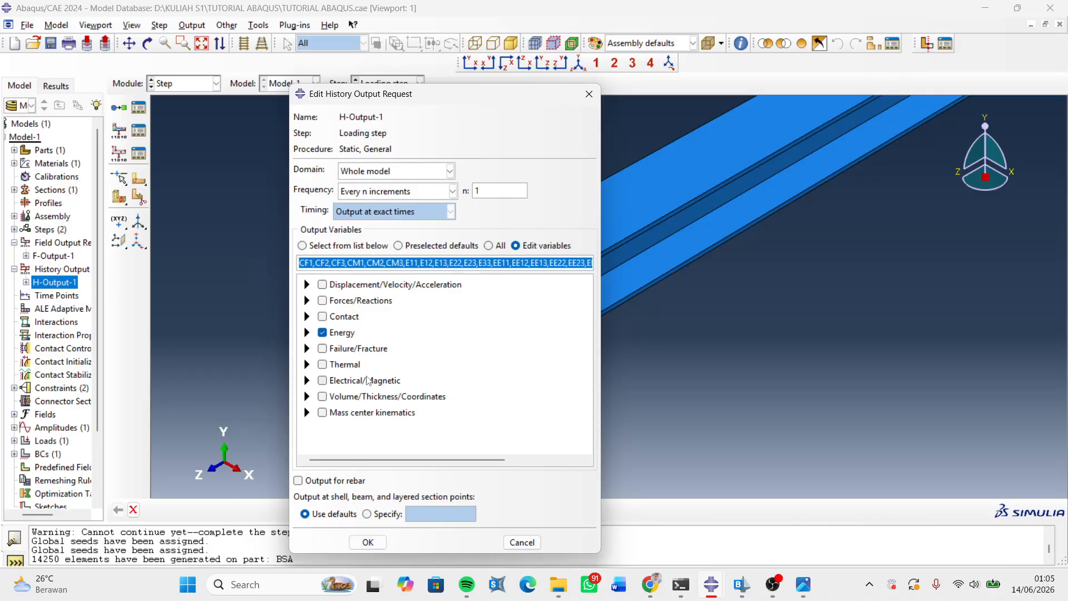
{"action": "left_click", "coordinate": [380, 542]}
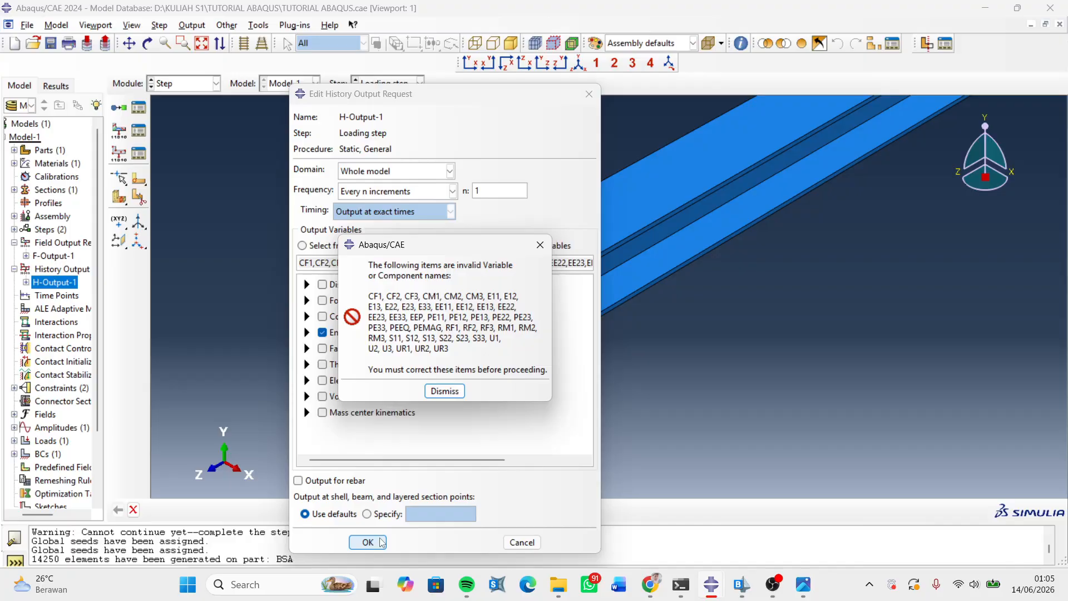
{"action": "left_click", "coordinate": [445, 391]}
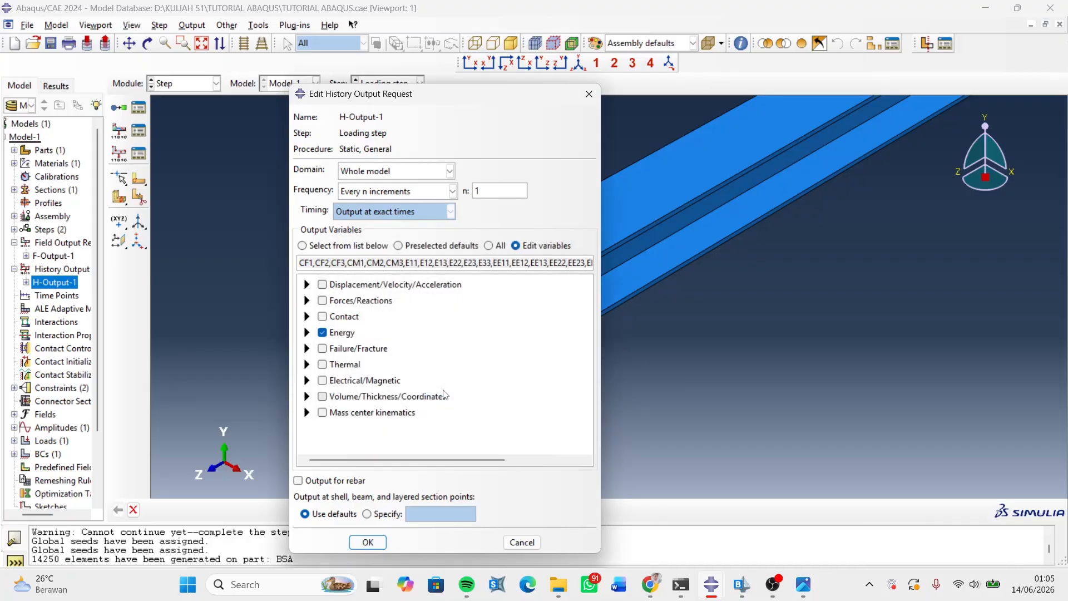
{"action": "left_click", "coordinate": [385, 540]}
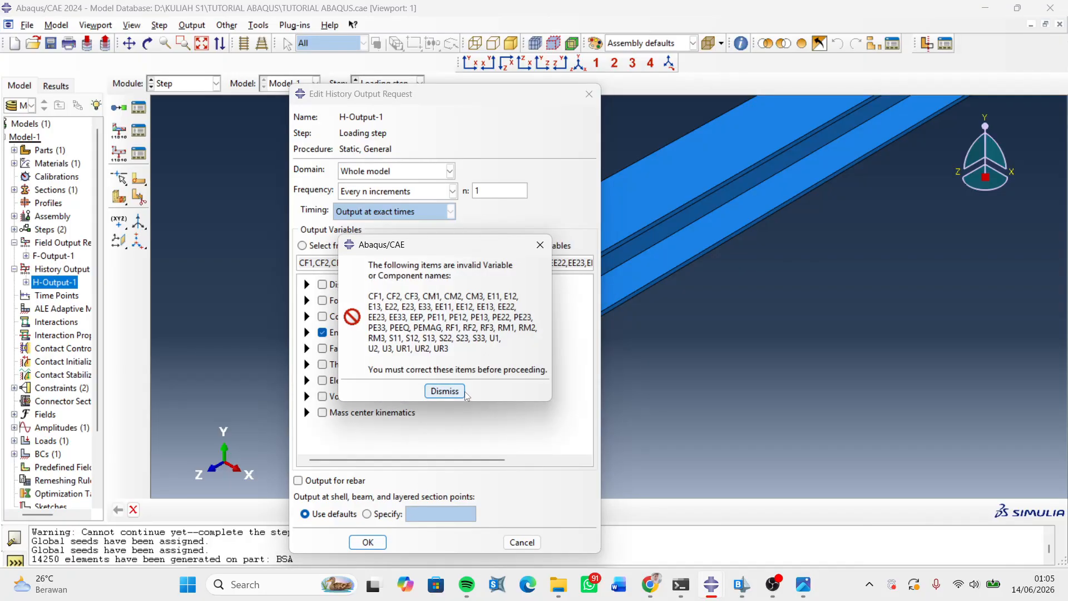
{"action": "left_click", "coordinate": [464, 392]}
- Try to apply the H-Output-1 variable list with its trailing comma removed, and clear the list
{"action": "left_click_drag", "start_coordinate": [450, 263], "coordinate": [691, 264]}
{"action": "left_click", "coordinate": [590, 263]}
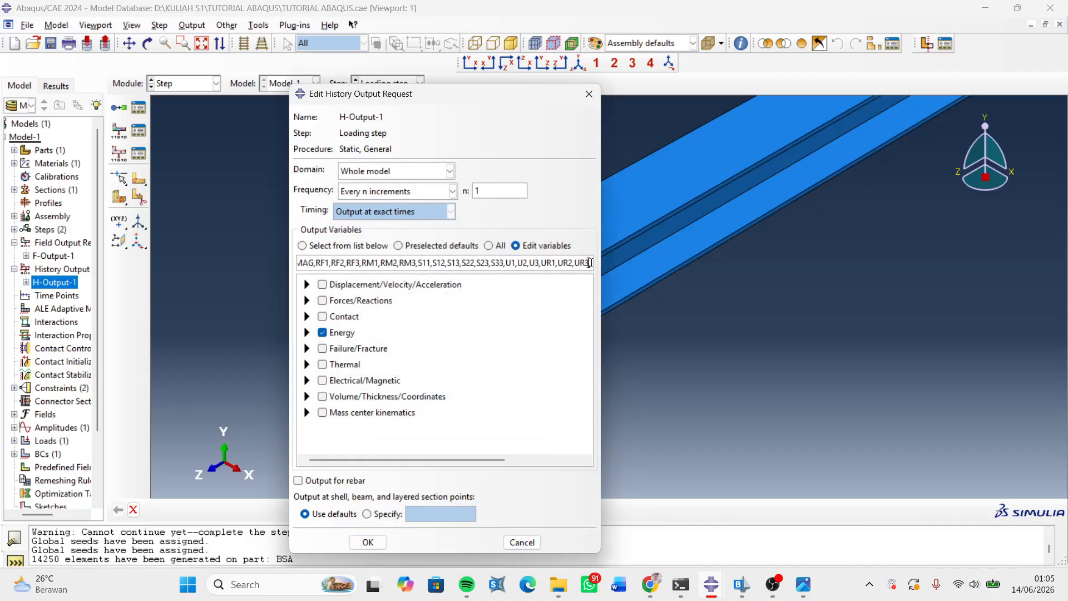
{"action": "key", "text": "BackSpace"}
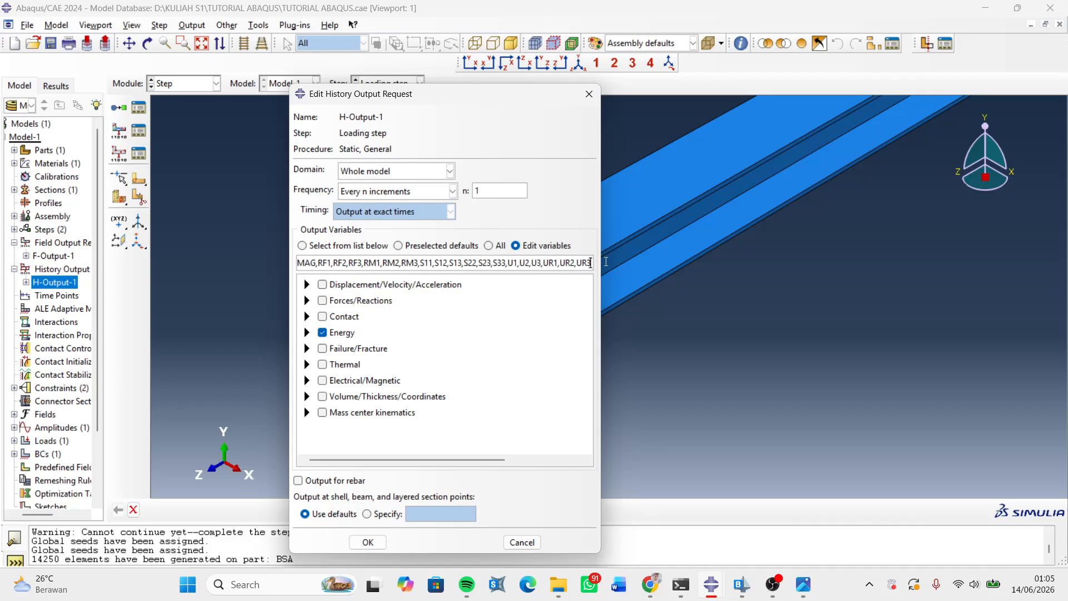
{"action": "left_click", "coordinate": [364, 541]}
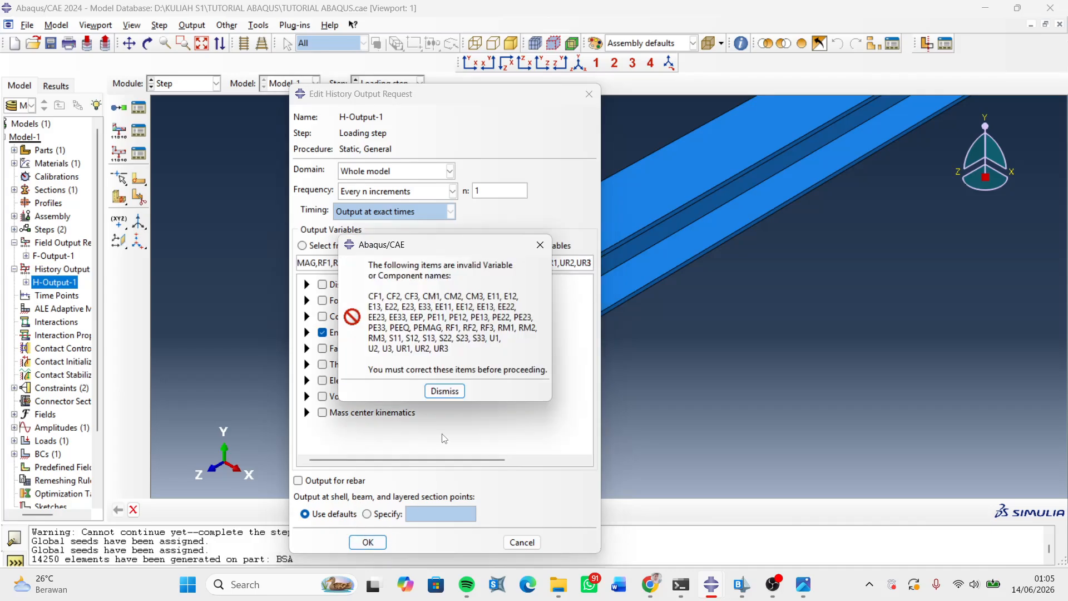
{"action": "left_click", "coordinate": [540, 245]}
{"action": "triple_click", "coordinate": [542, 268]}
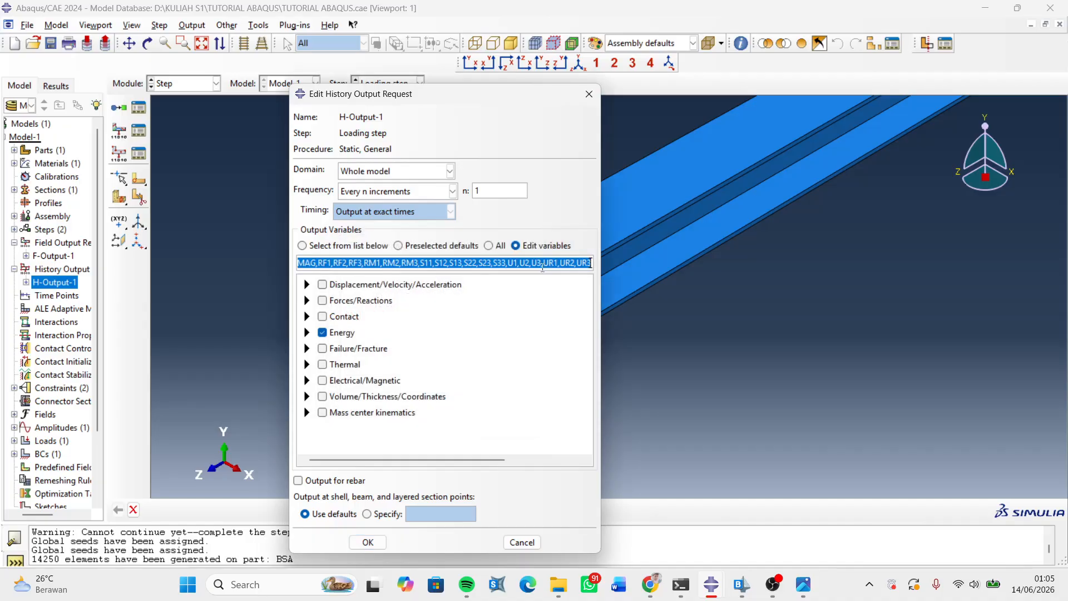
{"action": "key", "text": "BackSpace"}
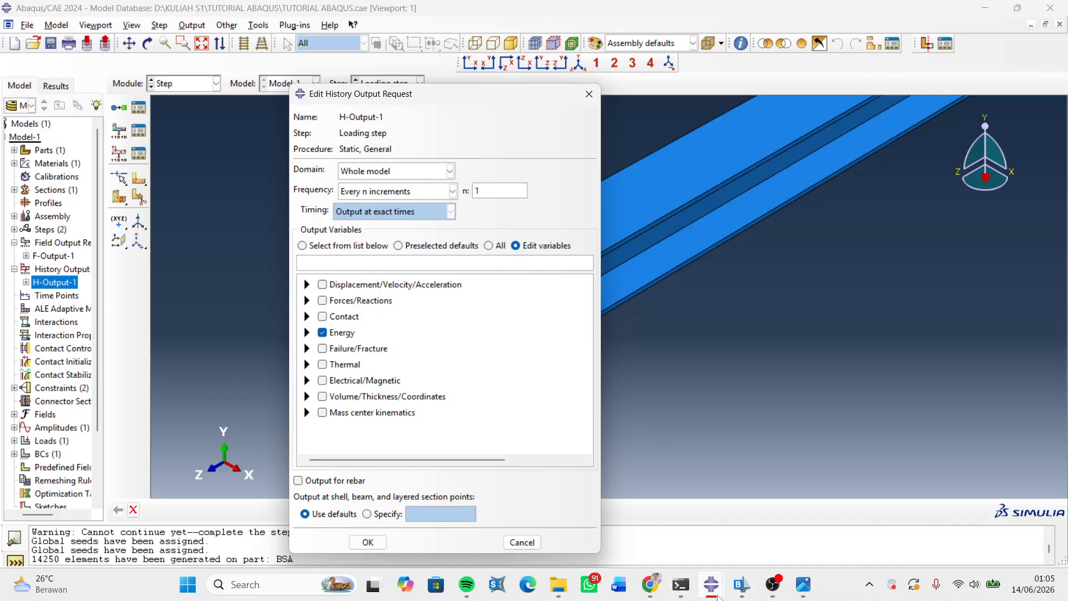
- Switch to the 103 normal model and copy the full H-Output-1 variable list again
{"action": "mouse_move", "coordinate": [718, 596]}
{"action": "left_click", "coordinate": [667, 526]}
{"action": "left_click", "coordinate": [217, 266]}
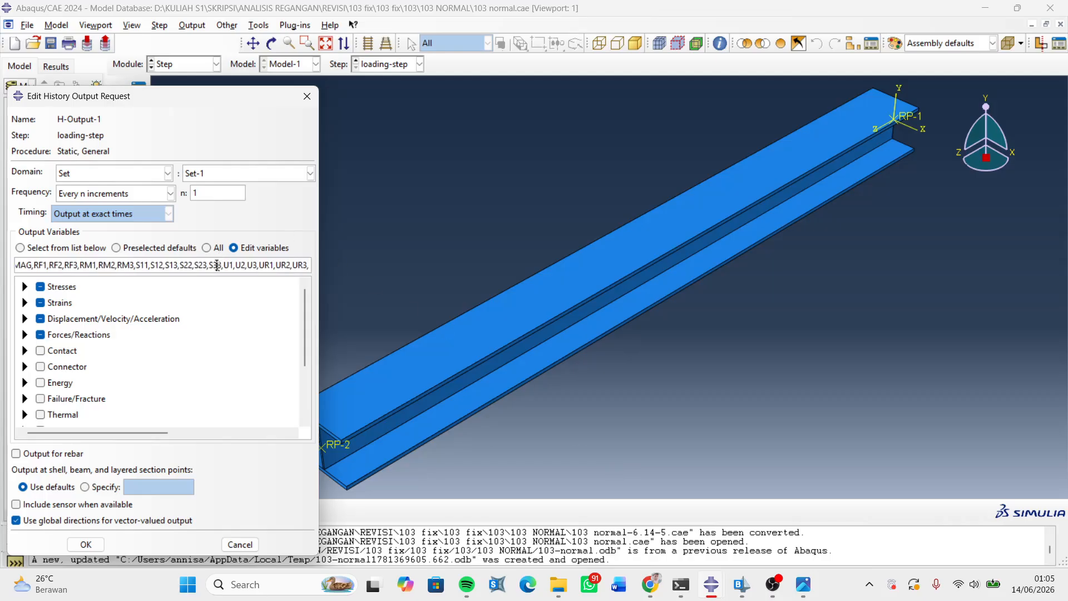
{"action": "key", "text": "ctrl+a"}
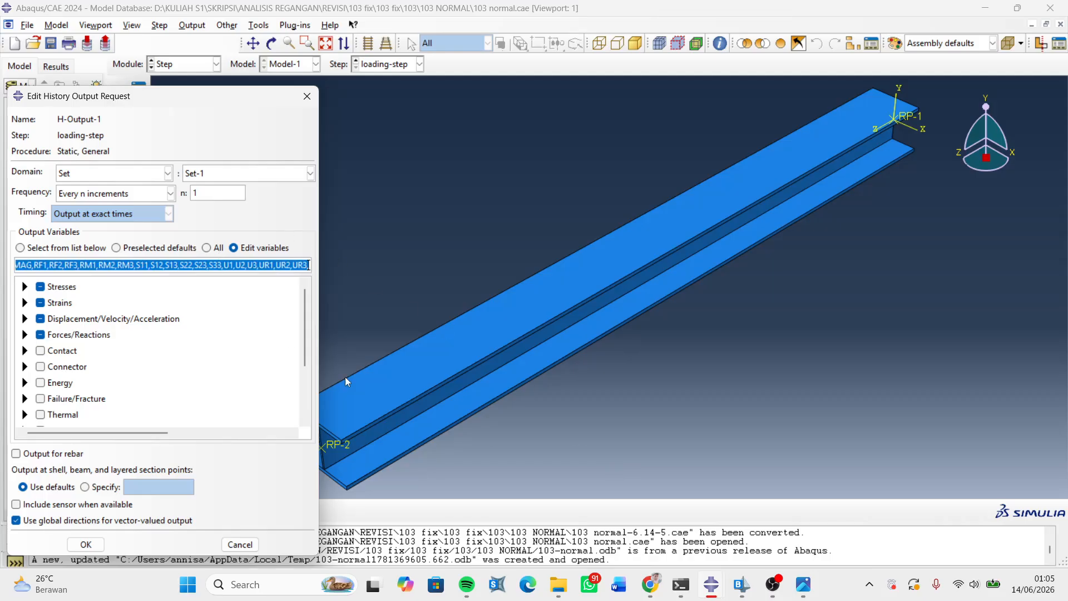
- In the TUTORIAL ABAQUS model, try to apply the recopied variable list to H-Output-1, clear it, and discard the edit
{"action": "mouse_move", "coordinate": [707, 592]}
{"action": "left_click", "coordinate": [748, 532]}
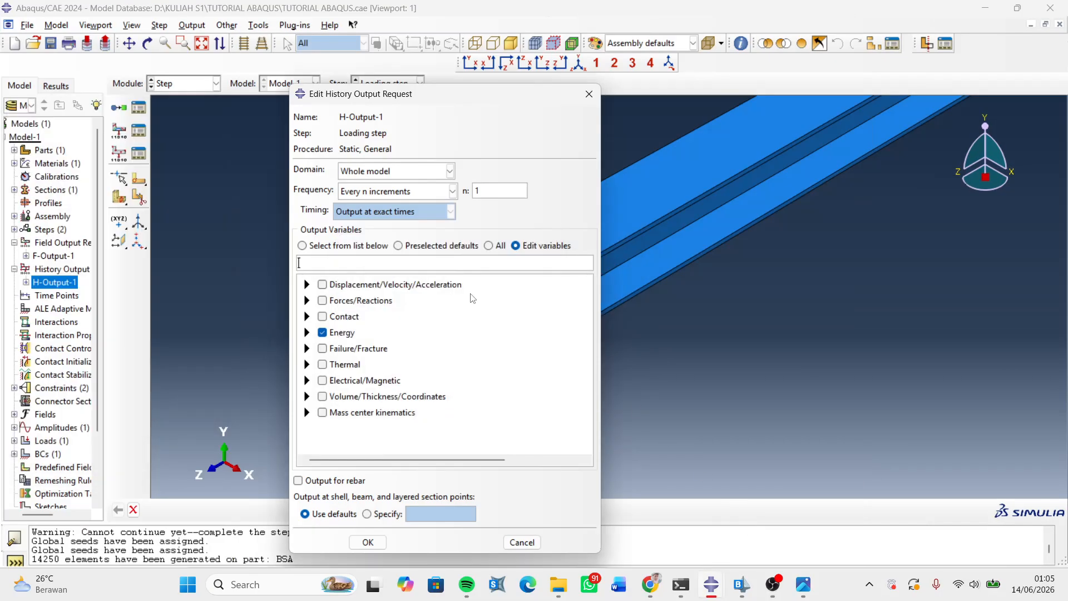
{"action": "key", "text": "ctrl+v"}
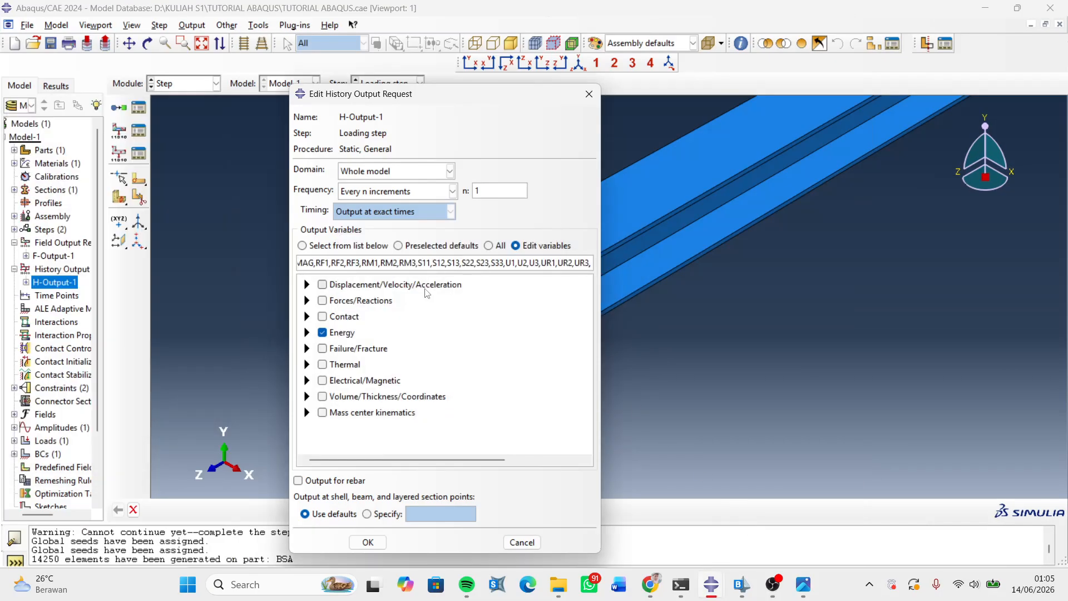
{"action": "left_click", "coordinate": [368, 543]}
{"action": "left_click", "coordinate": [540, 244]}
{"action": "left_click", "coordinate": [531, 262]}
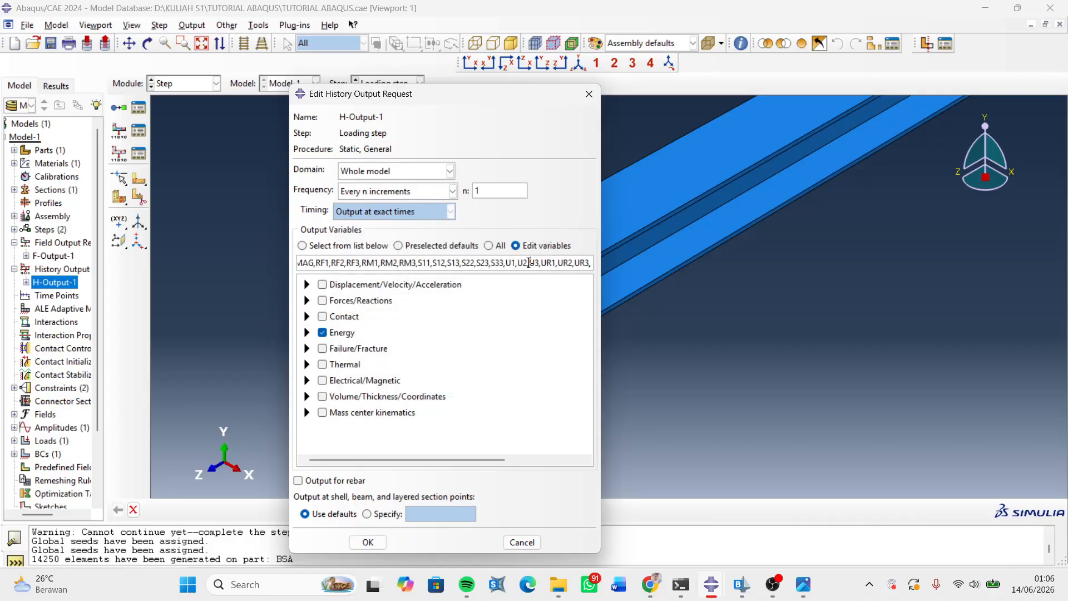
{"action": "key", "text": "ctrl+a"}
{"action": "key", "text": "BackSpace"}
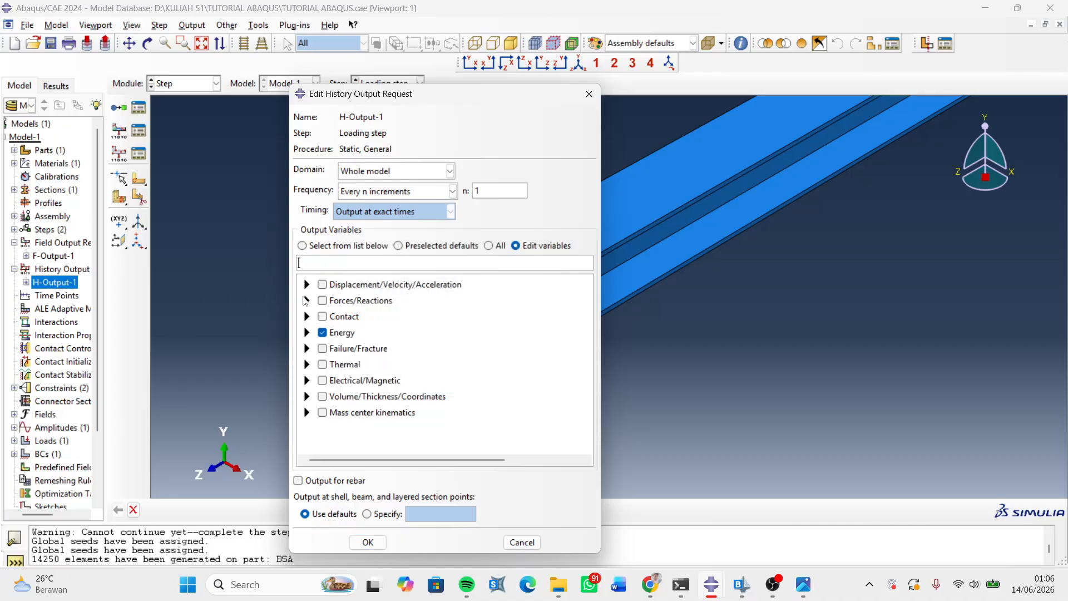
{"action": "left_click", "coordinate": [529, 549]}
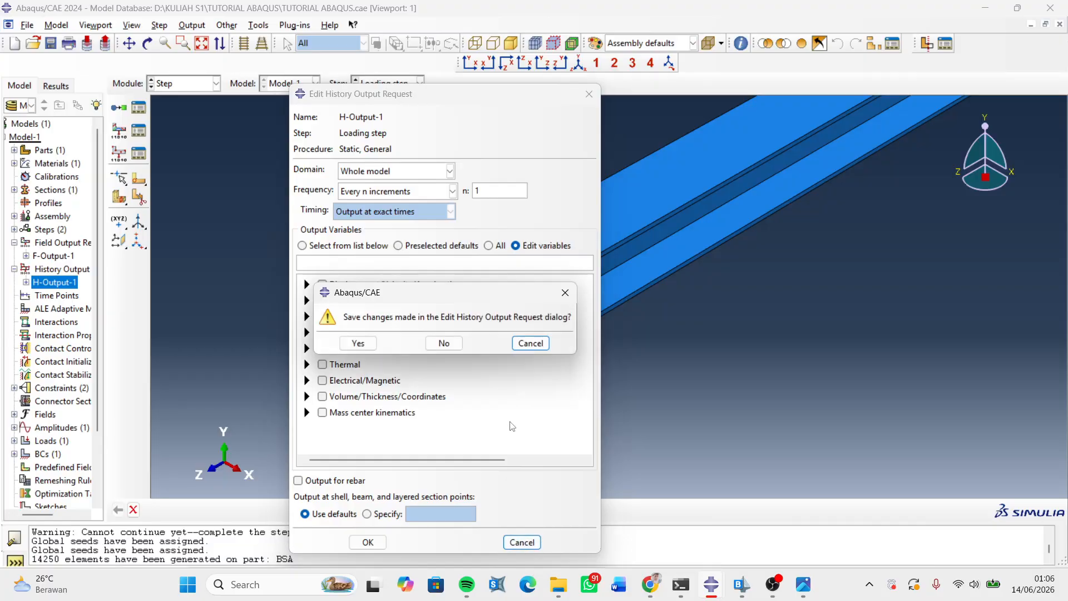
{"action": "left_click", "coordinate": [443, 342]}
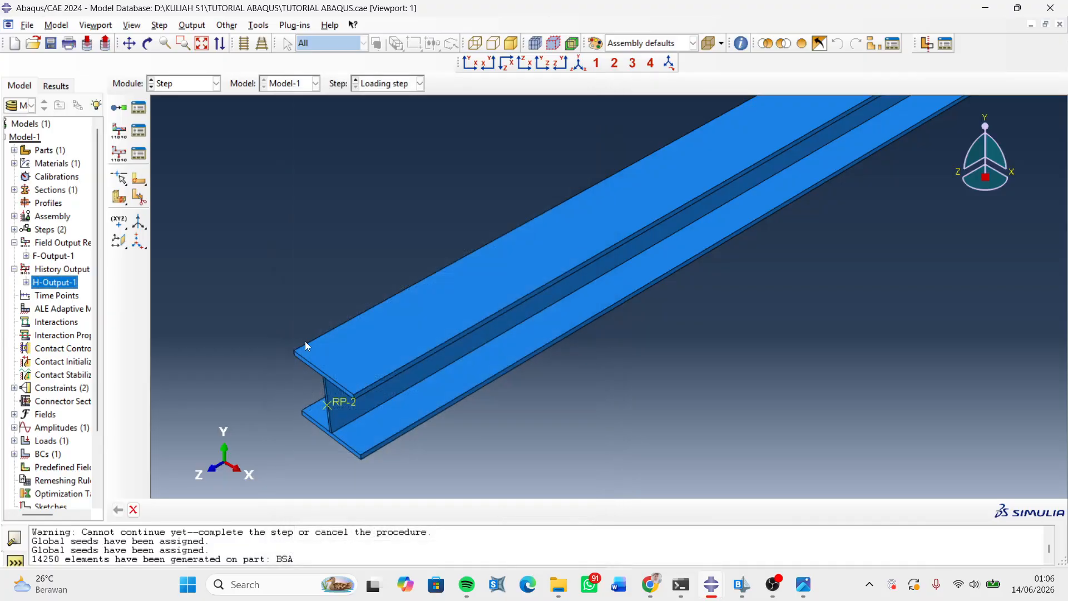
- Try emptying the H-Output-1 variable list and changing its domain to Set, and discard the edit
{"action": "double_click", "coordinate": [62, 286]}
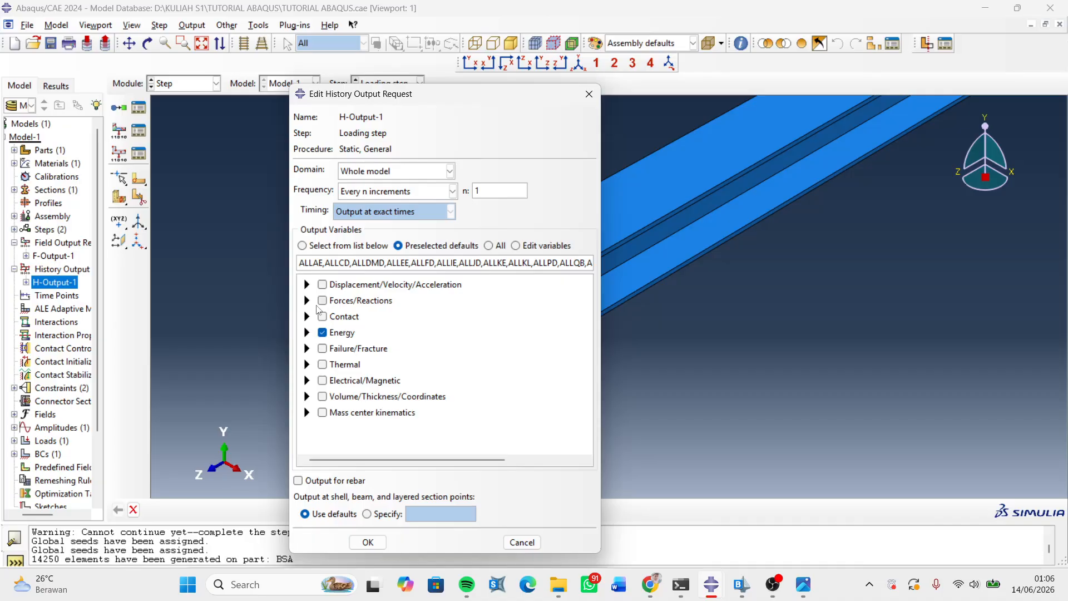
{"action": "left_click", "coordinate": [322, 263]}
{"action": "triple_click", "coordinate": [322, 264]}
{"action": "key", "text": "BackSpace"}
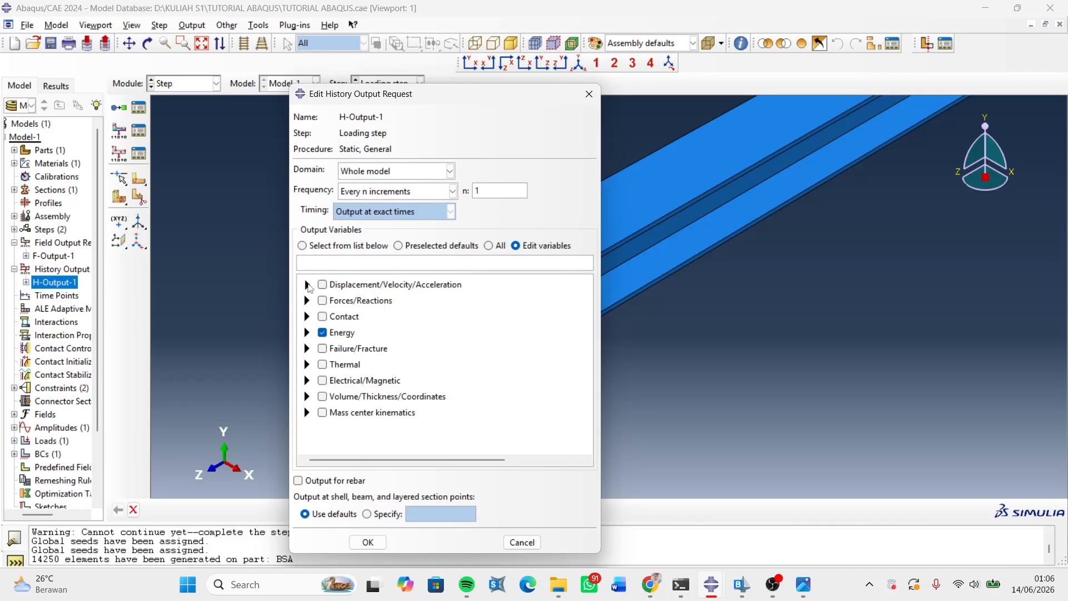
{"action": "left_click", "coordinate": [307, 285]}
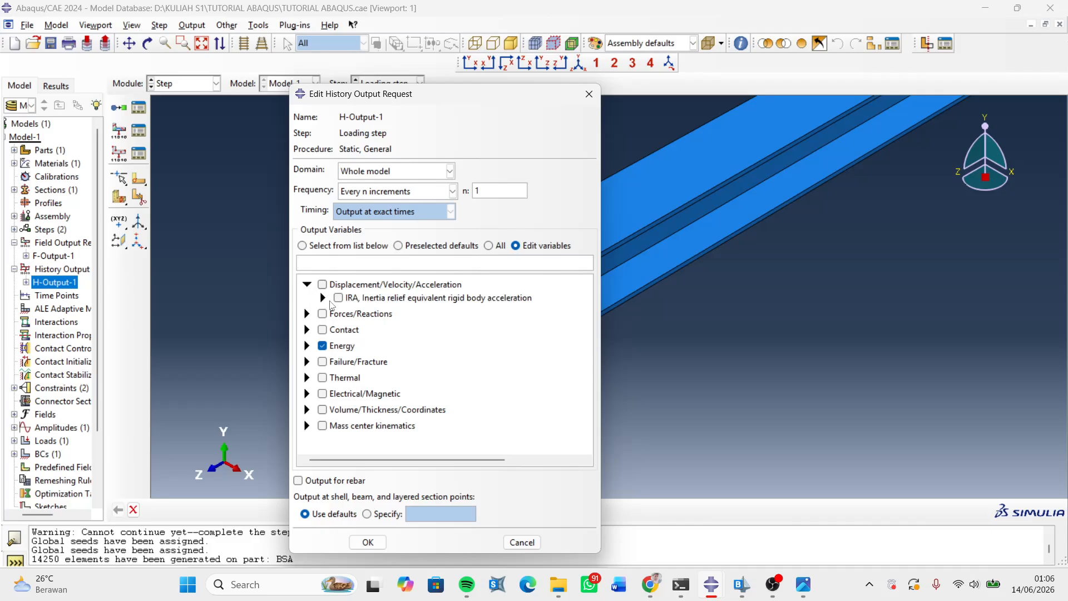
{"action": "left_click", "coordinate": [324, 298]}
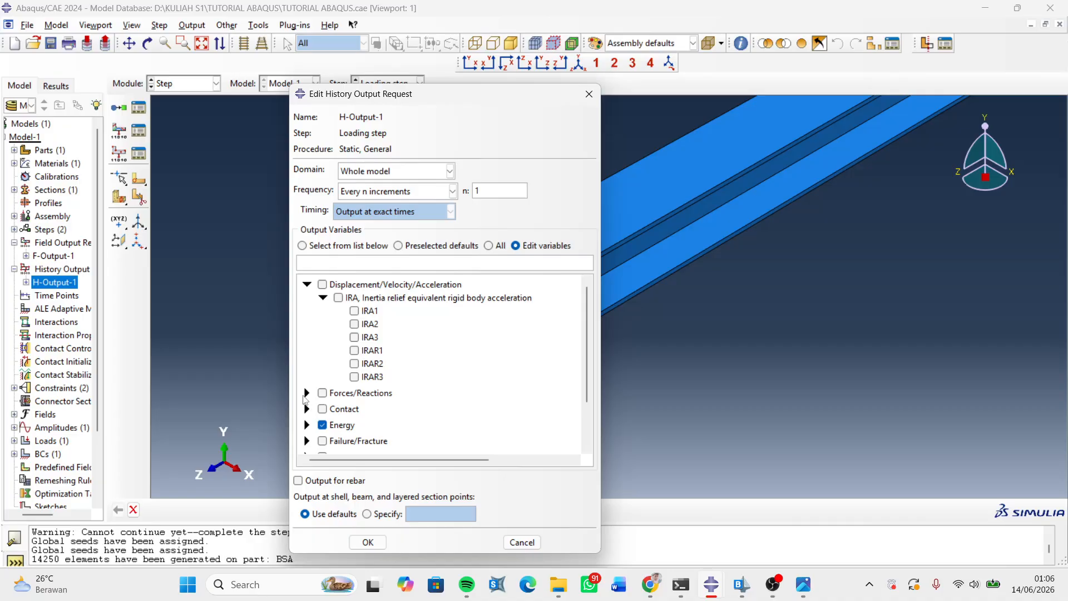
{"action": "left_click", "coordinate": [432, 171]}
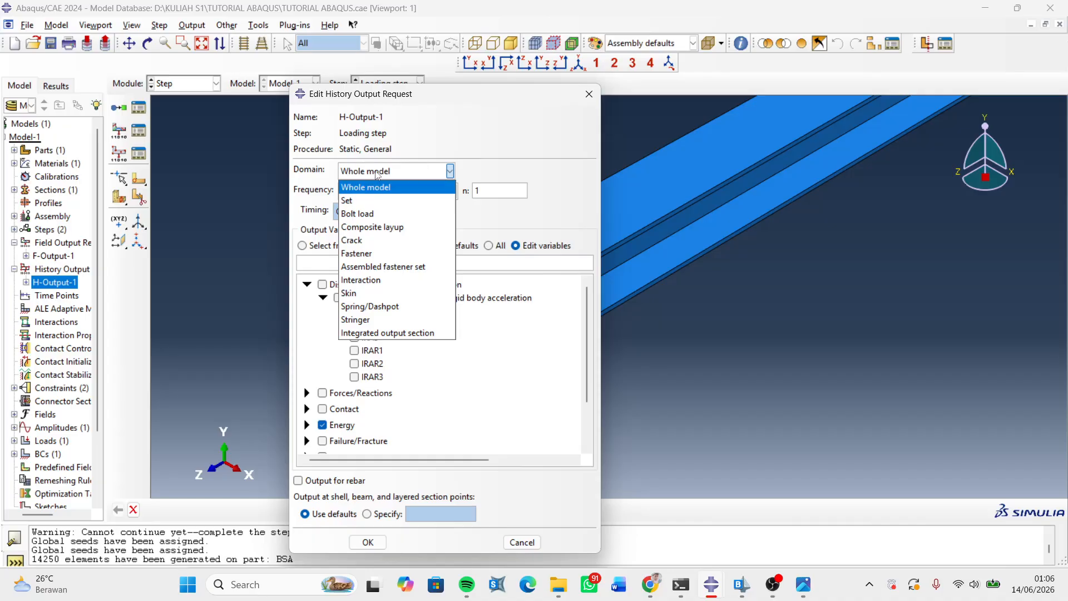
{"action": "left_click", "coordinate": [375, 200]}
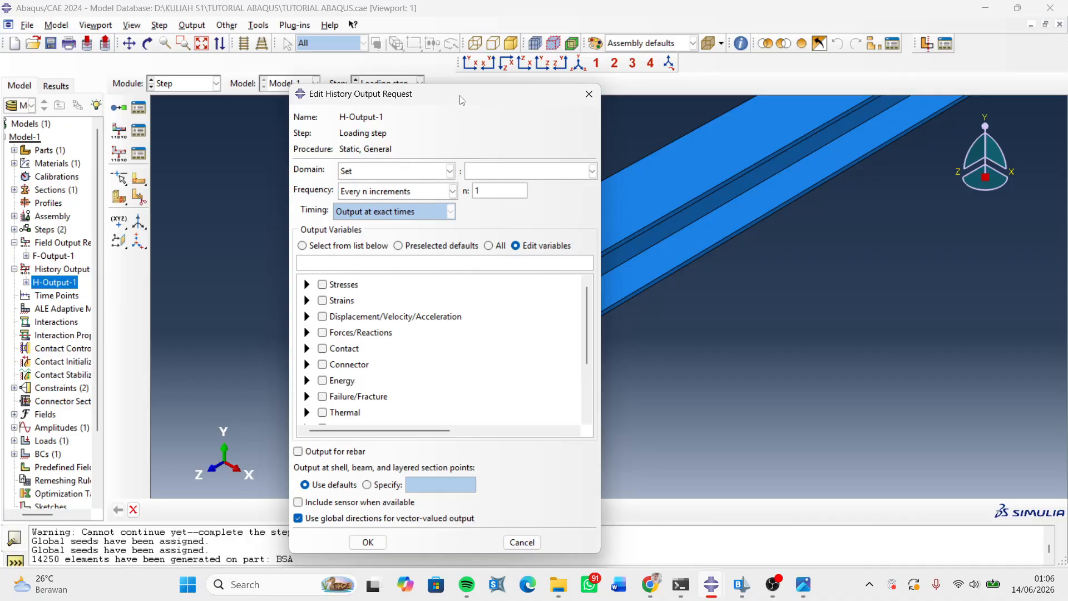
{"action": "left_click_drag", "start_coordinate": [460, 94], "coordinate": [434, 131]}
{"action": "left_click", "coordinate": [561, 130]}
{"action": "left_click", "coordinate": [417, 381]}
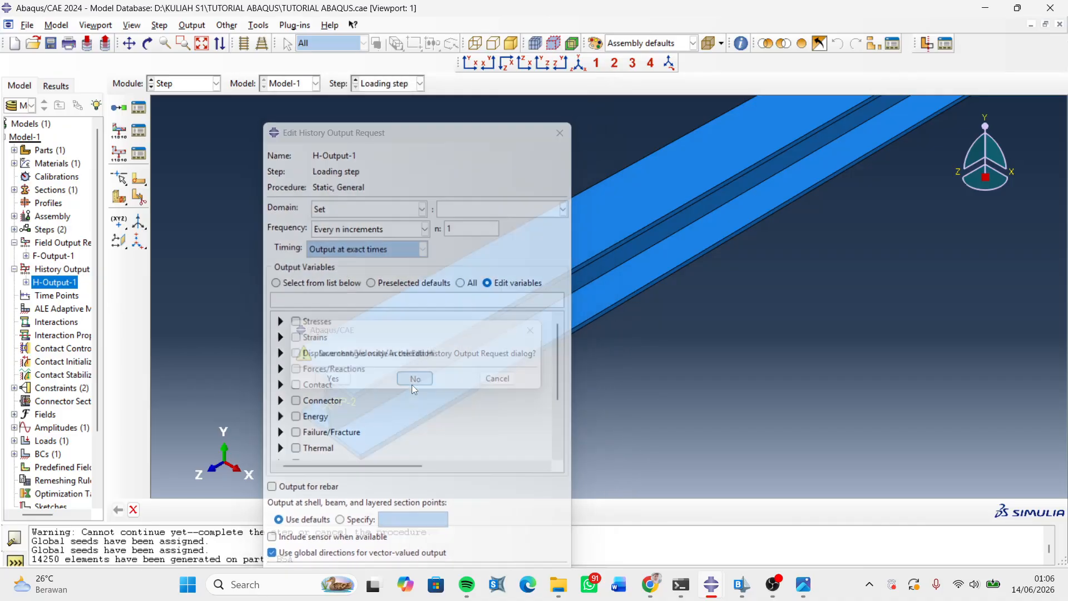
- Create a full analysis job named JOB1 from Model-1 in the Job module, keeping the default job settings
{"action": "left_click", "coordinate": [217, 84]}
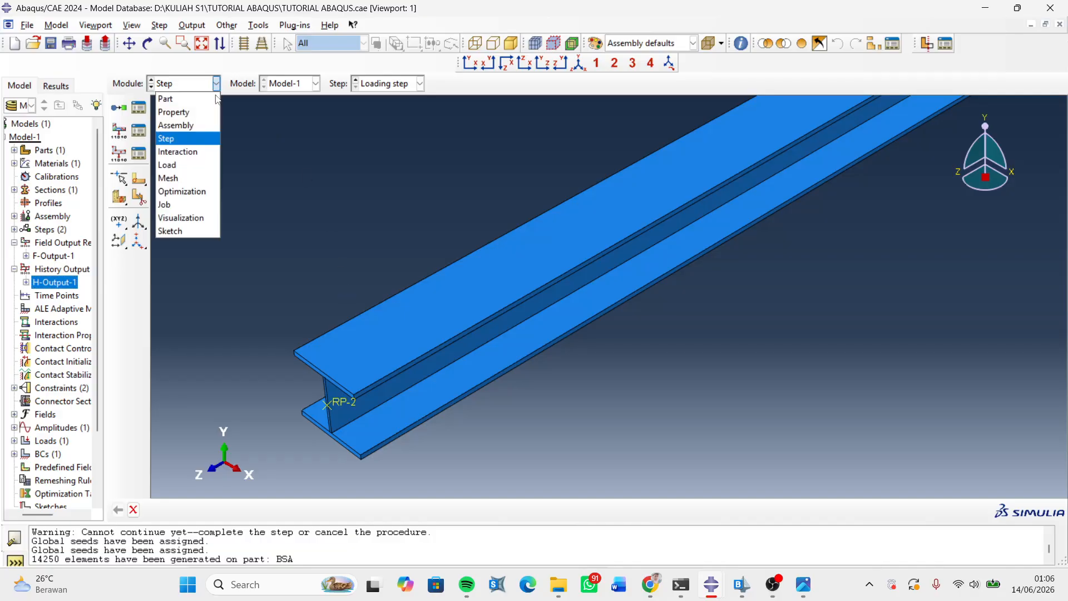
{"action": "left_click", "coordinate": [180, 205]}
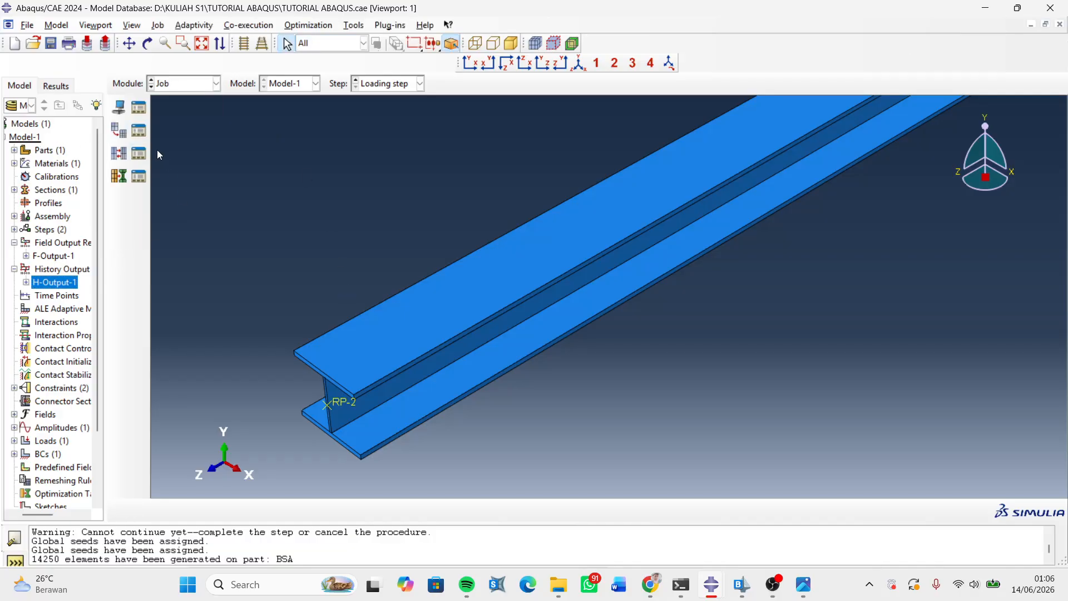
{"action": "left_click", "coordinate": [119, 107]}
{"action": "triple_click", "coordinate": [87, 140]}
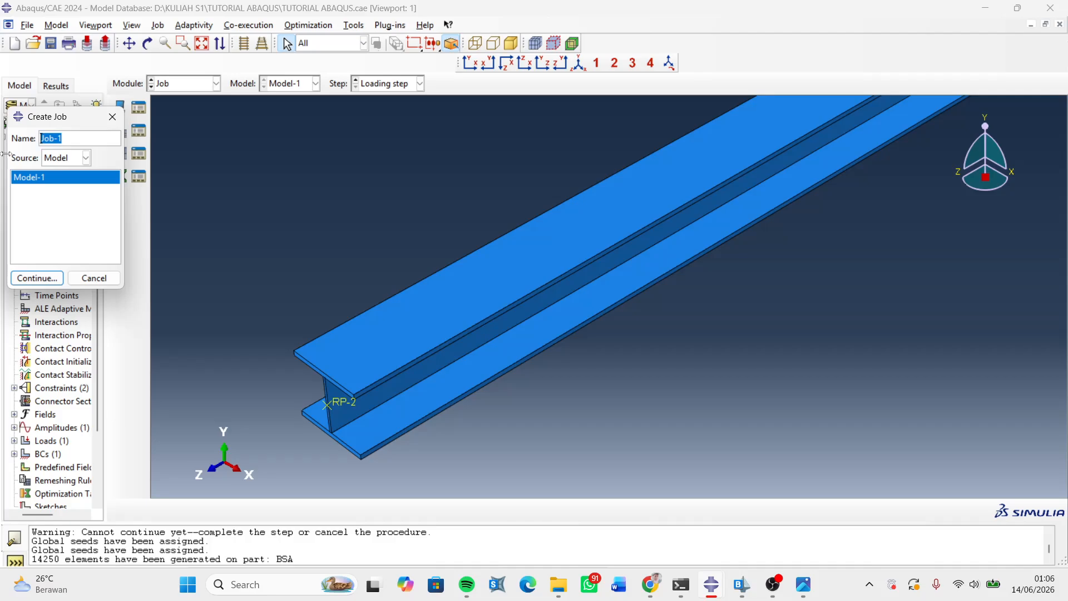
{"action": "type", "text": "JOB1"}
{"action": "left_click", "coordinate": [37, 278]}
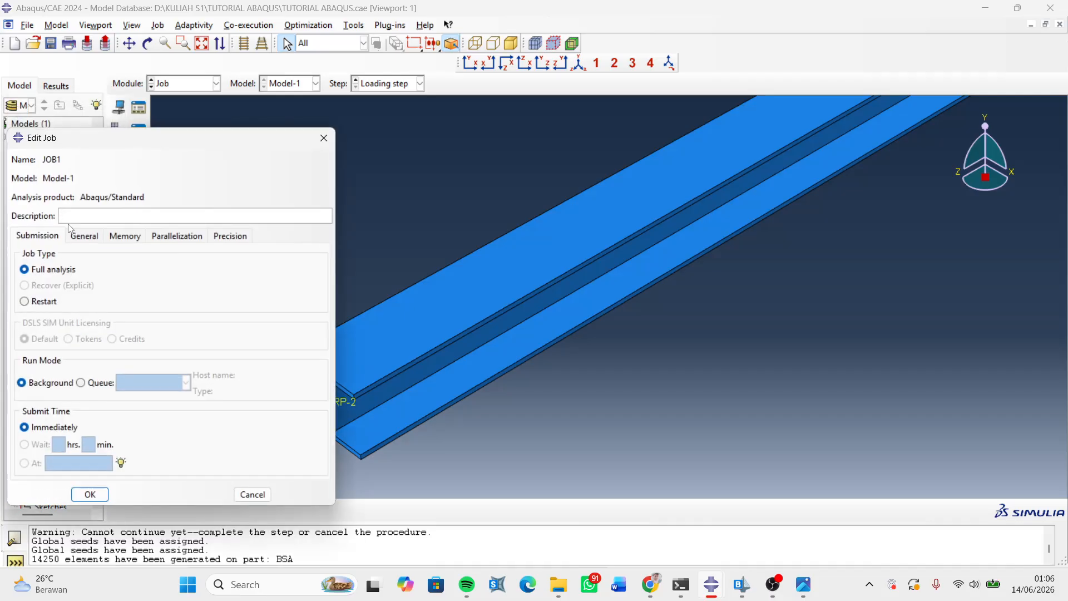
{"action": "left_click", "coordinate": [90, 494]}
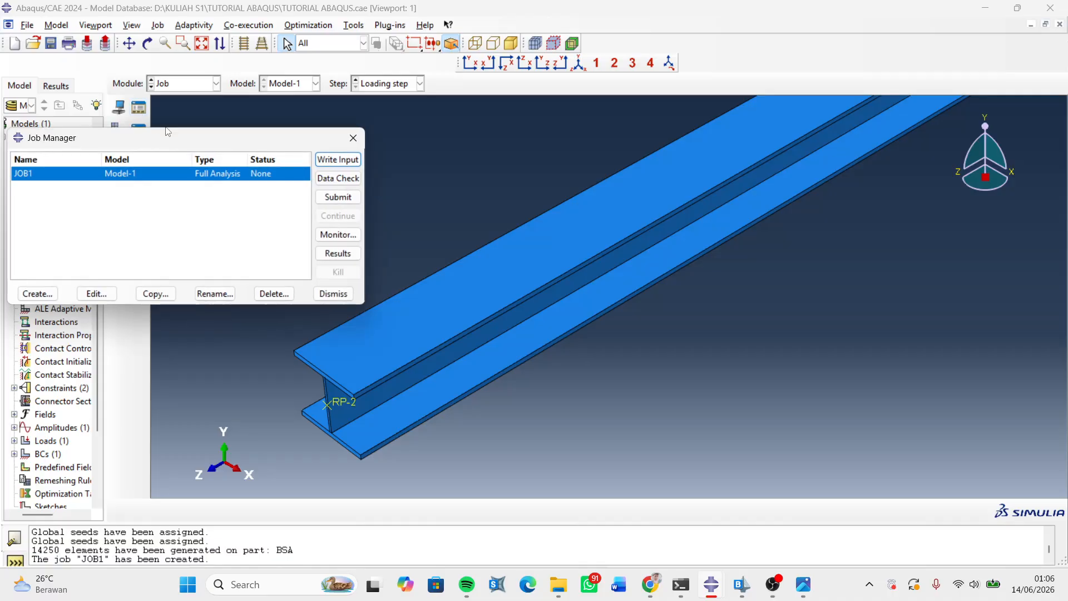
- Submit JOB1 for analysis and open its monitor beside the Job Manager
{"action": "left_click_drag", "start_coordinate": [190, 139], "coordinate": [255, 142]}
{"action": "left_click", "coordinate": [398, 205]}
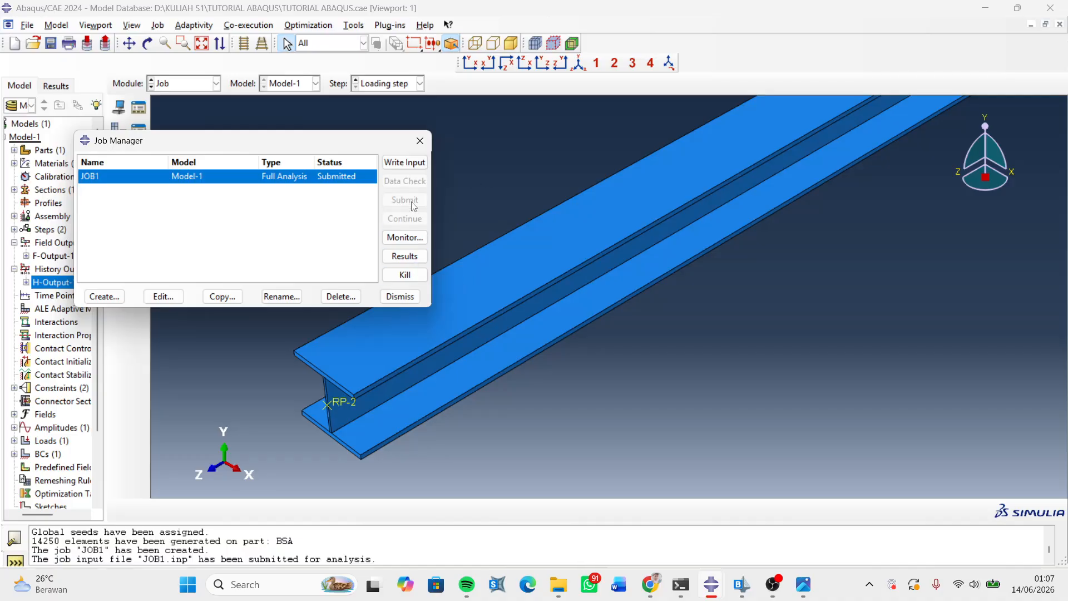
{"action": "left_click", "coordinate": [405, 238]}
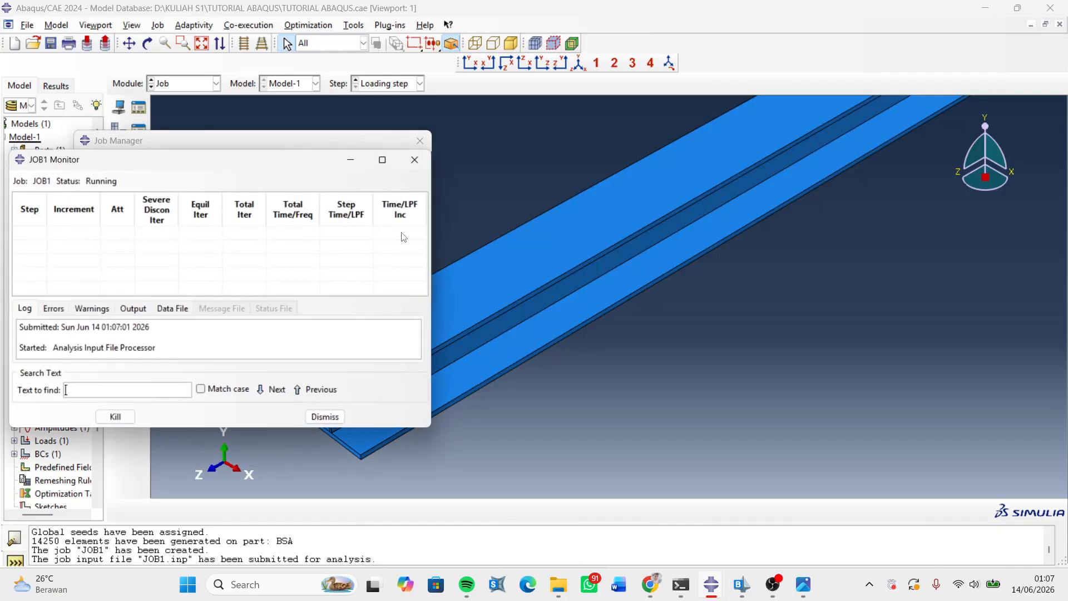
{"action": "left_click_drag", "start_coordinate": [278, 152], "coordinate": [721, 140]}
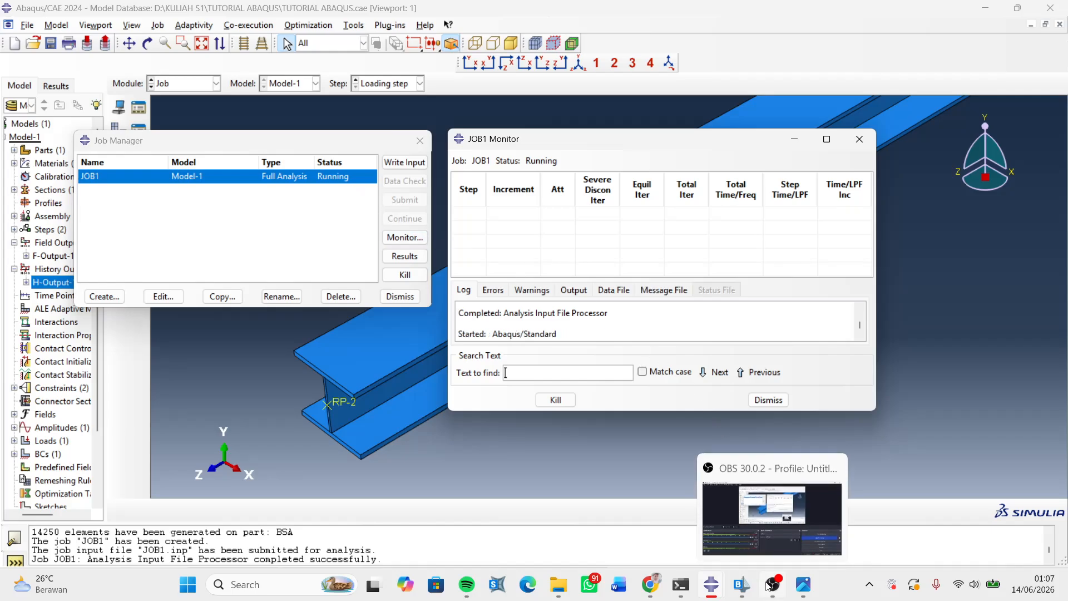
{"action": "left_click", "coordinate": [768, 533]}
{"action": "left_click", "coordinate": [1051, 432]}
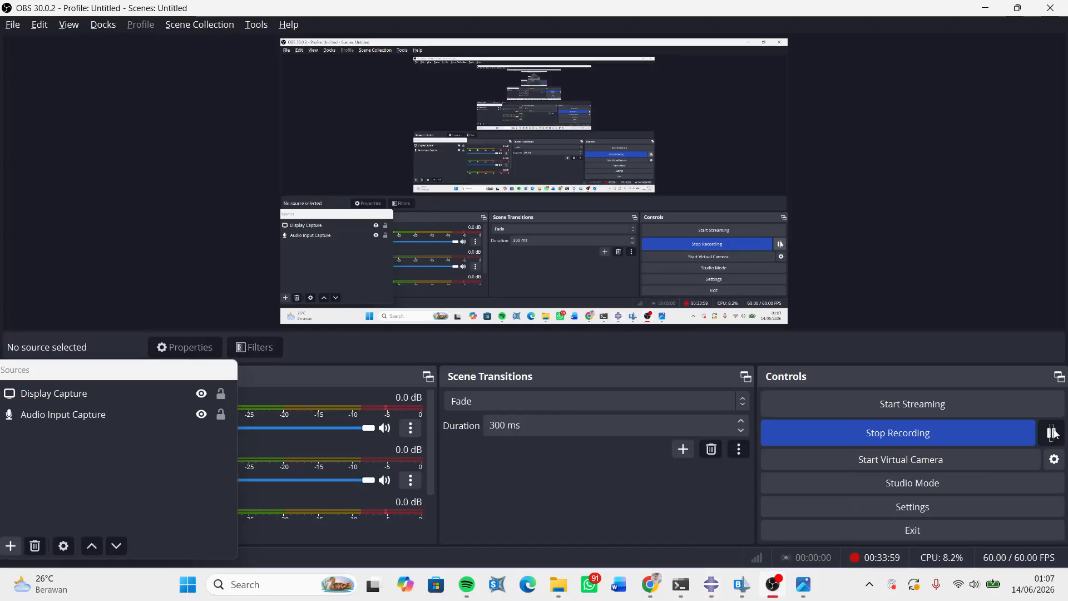
{"action": "left_click", "coordinate": [1051, 433]}
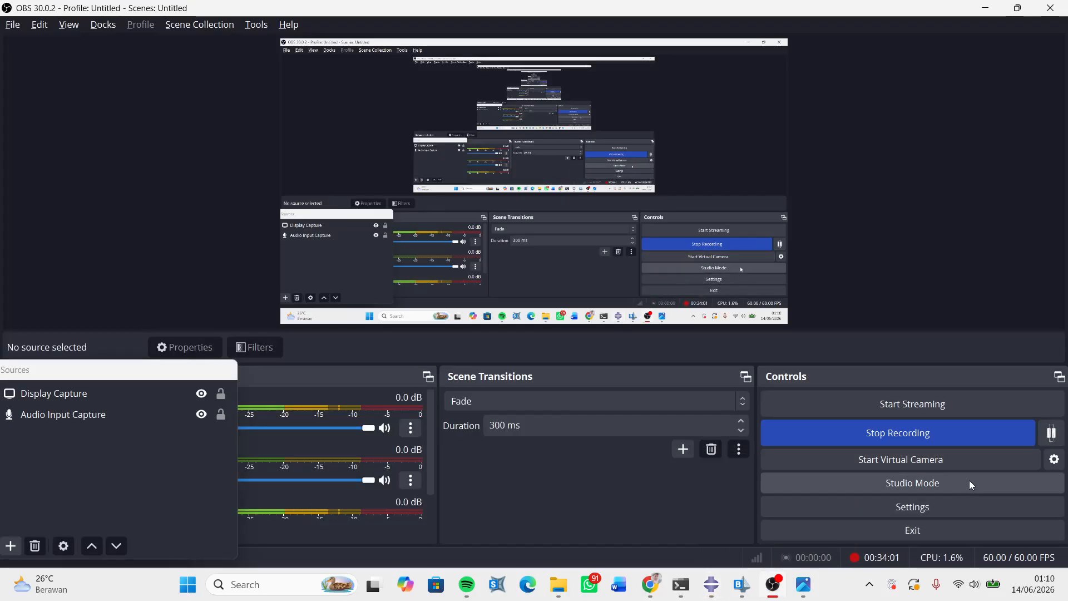
- Return to the TUTORIAL ABAQUS model, examine JOB1's increment table and log in the monitor, and close the monitor
{"action": "mouse_move", "coordinate": [711, 584]}
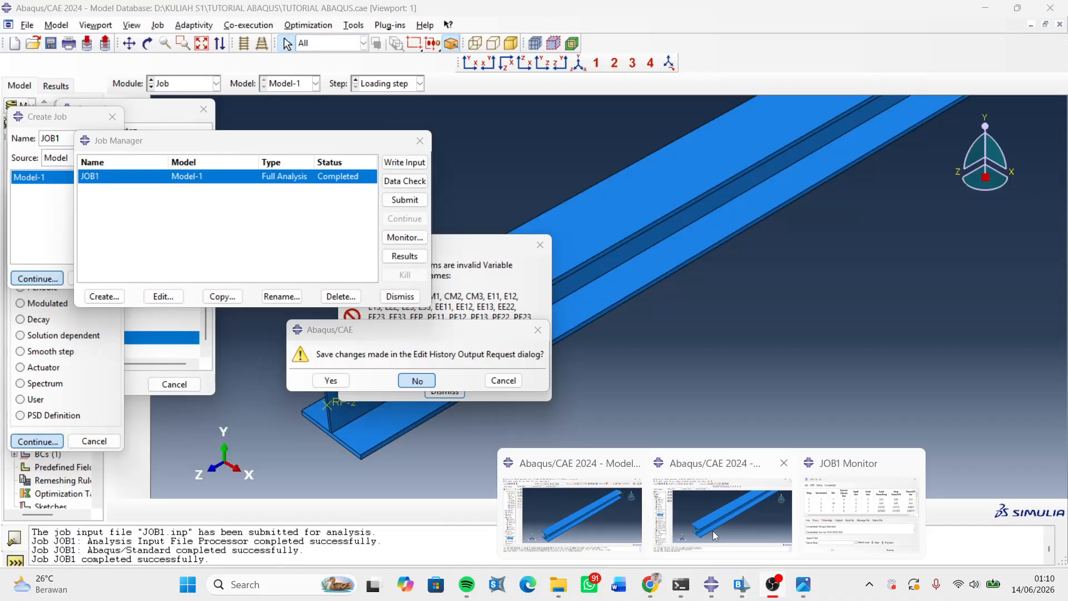
{"action": "left_click", "coordinate": [713, 531]}
{"action": "left_click", "coordinate": [415, 238]}
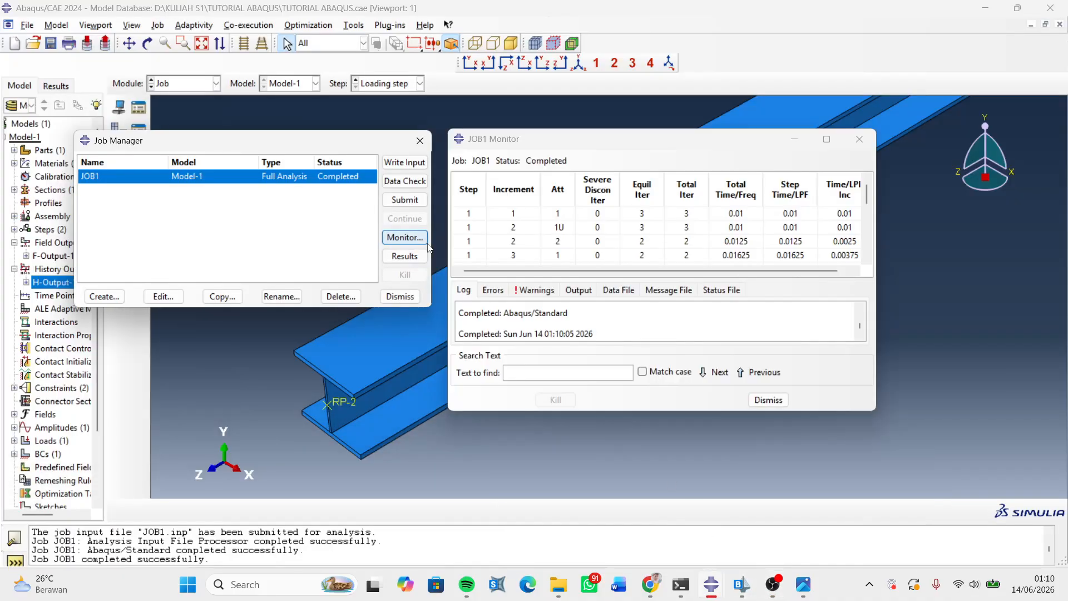
{"action": "scroll", "coordinate": [542, 238], "scroll_direction": "down", "scroll_amount": 4}
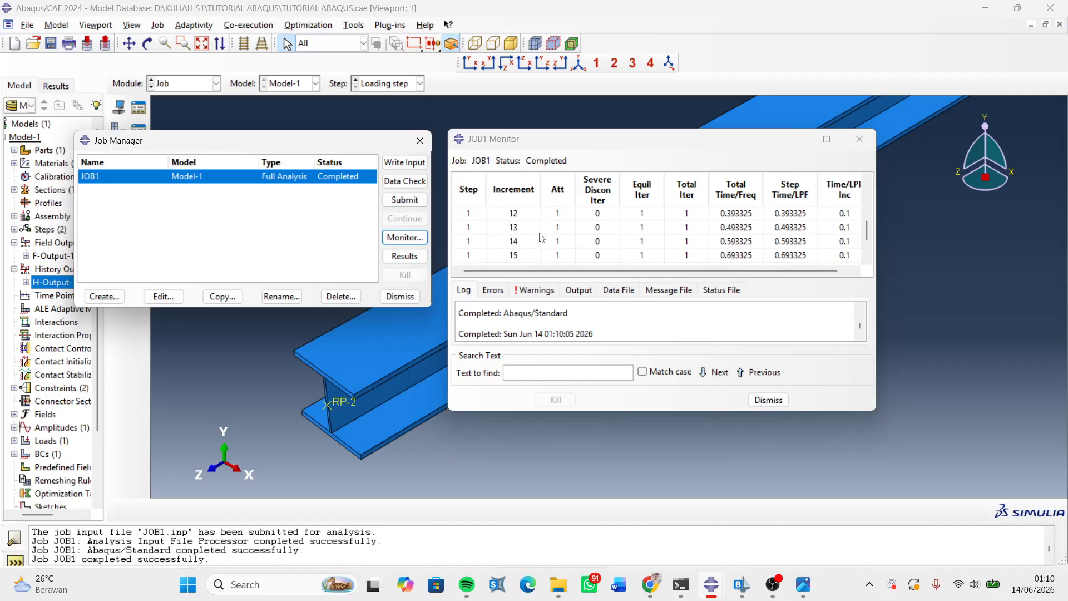
{"action": "scroll", "coordinate": [542, 238], "scroll_direction": "up", "scroll_amount": 4}
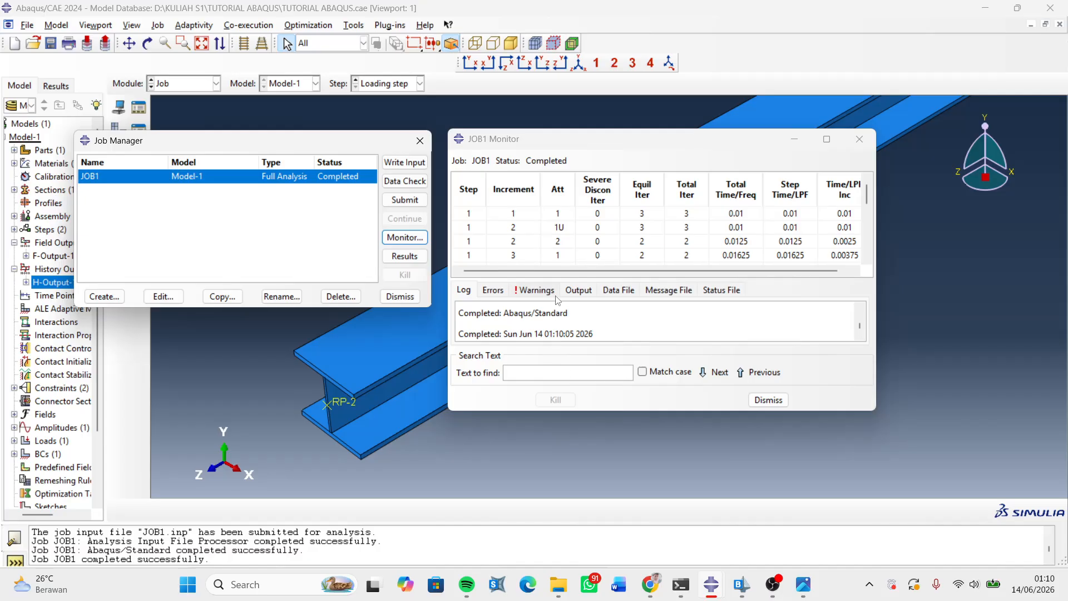
{"action": "scroll", "coordinate": [522, 324], "scroll_direction": "up", "scroll_amount": 4}
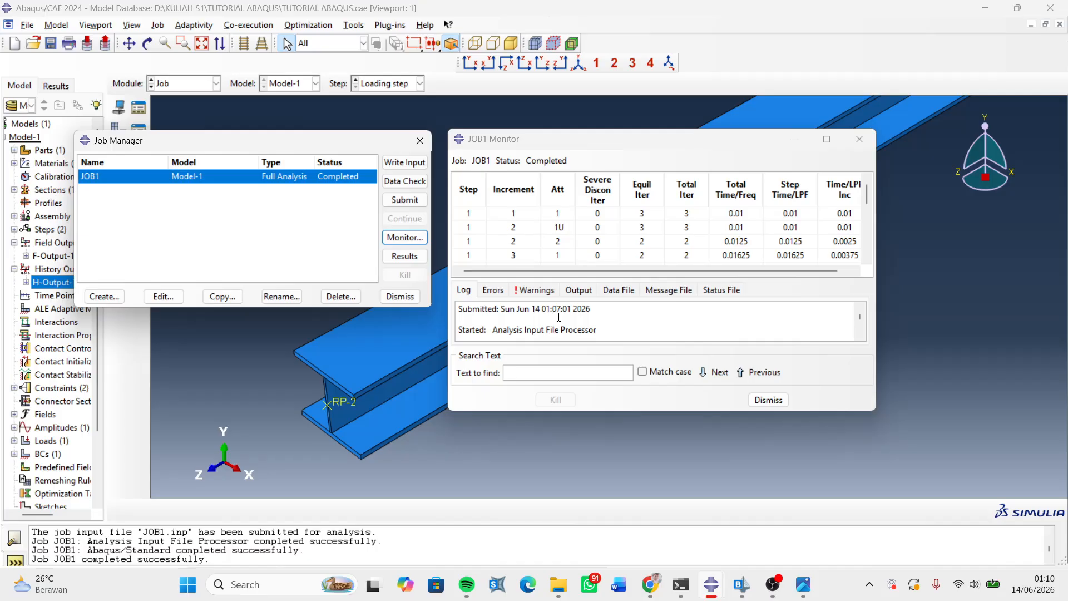
{"action": "scroll", "coordinate": [559, 316], "scroll_direction": "down", "scroll_amount": 3}
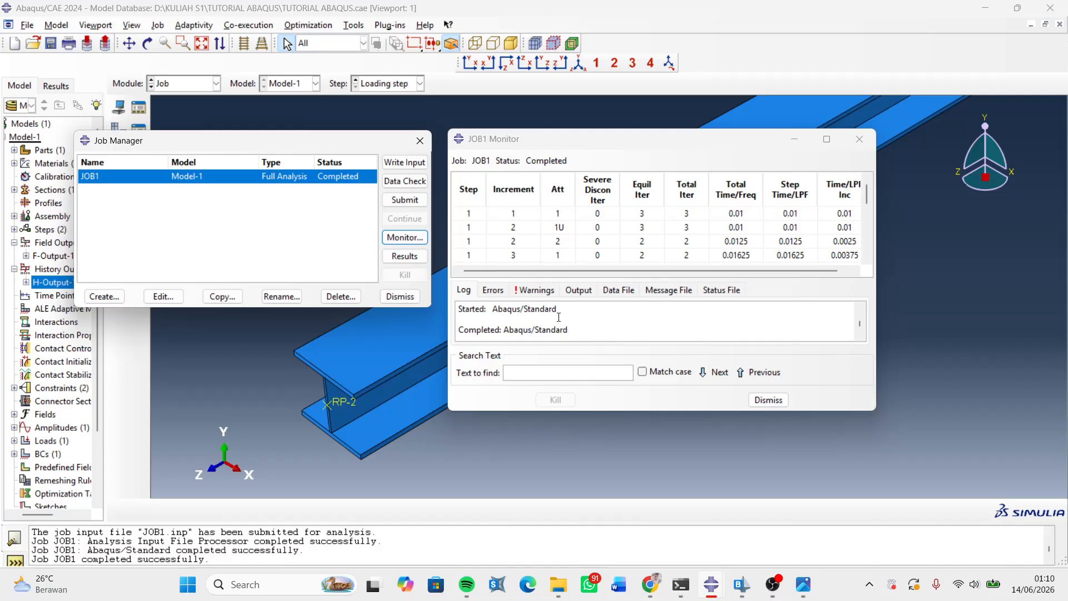
{"action": "scroll", "coordinate": [559, 316], "scroll_direction": "down", "scroll_amount": 1}
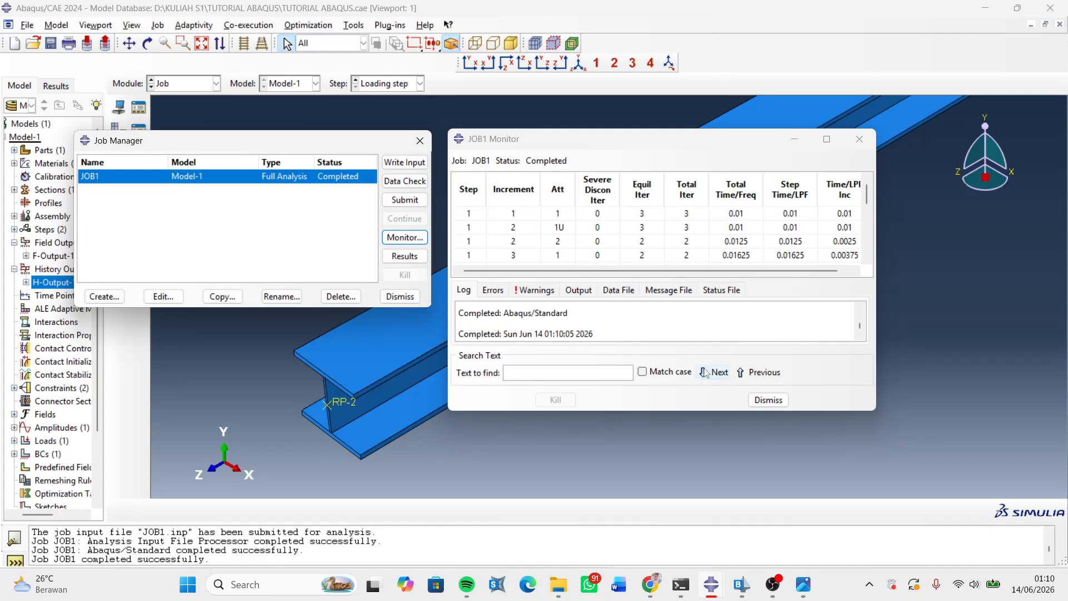
{"action": "left_click", "coordinate": [860, 139]}
- Open the JOB1 results and plot the Mises stress contours, inspecting the near end of the beam
{"action": "left_click", "coordinate": [412, 256]}
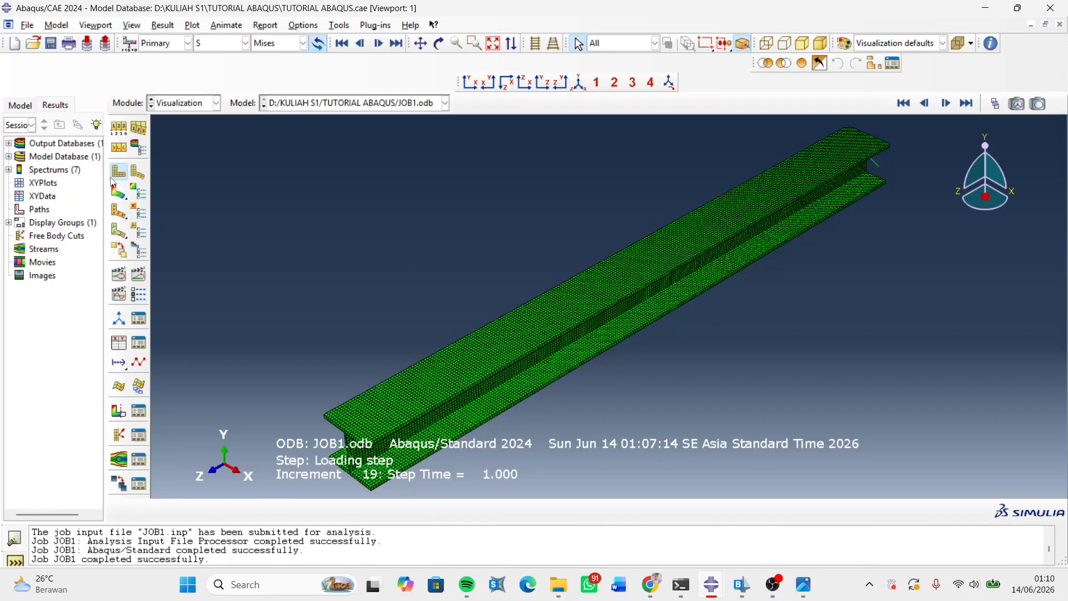
{"action": "left_click", "coordinate": [118, 192]}
{"action": "left_click_drag", "start_coordinate": [343, 213], "coordinate": [404, 428], "text": "ctrl+alt"}
{"action": "scroll", "coordinate": [389, 427], "scroll_direction": "up", "scroll_amount": 5}
{"action": "scroll", "coordinate": [406, 372], "scroll_direction": "up", "scroll_amount": 3}
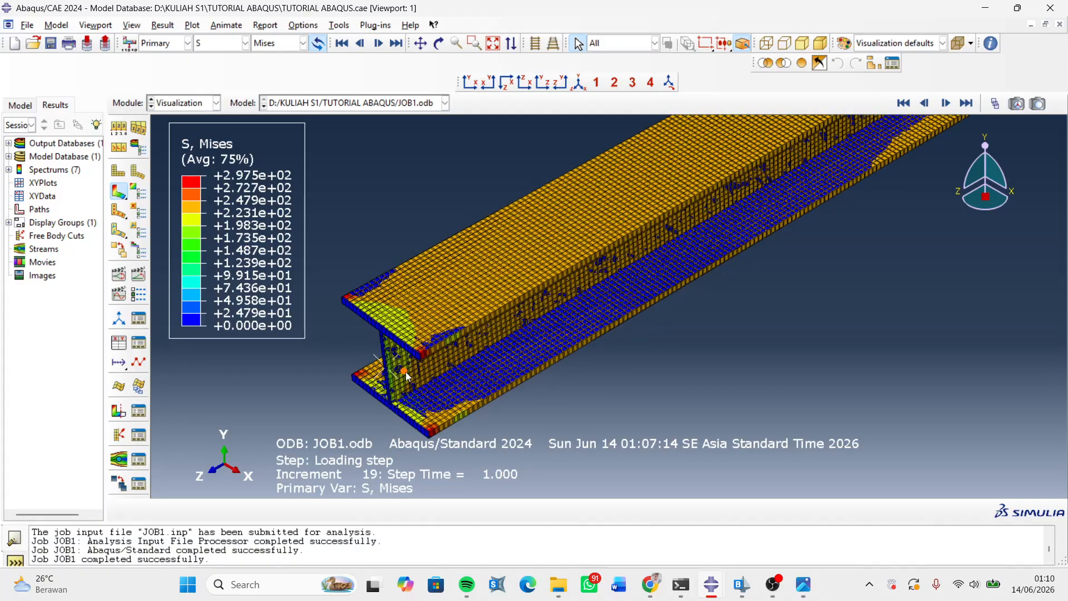
{"action": "scroll", "coordinate": [405, 372], "scroll_direction": "up", "scroll_amount": 3}
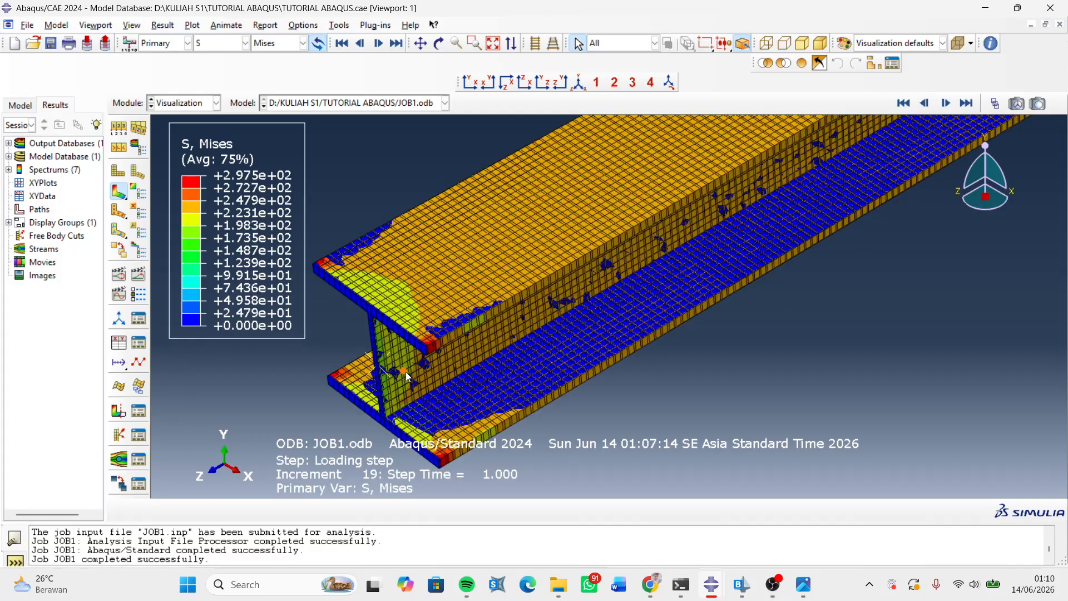
- Change the plotted stress component to S33
{"action": "left_click", "coordinate": [284, 50]}
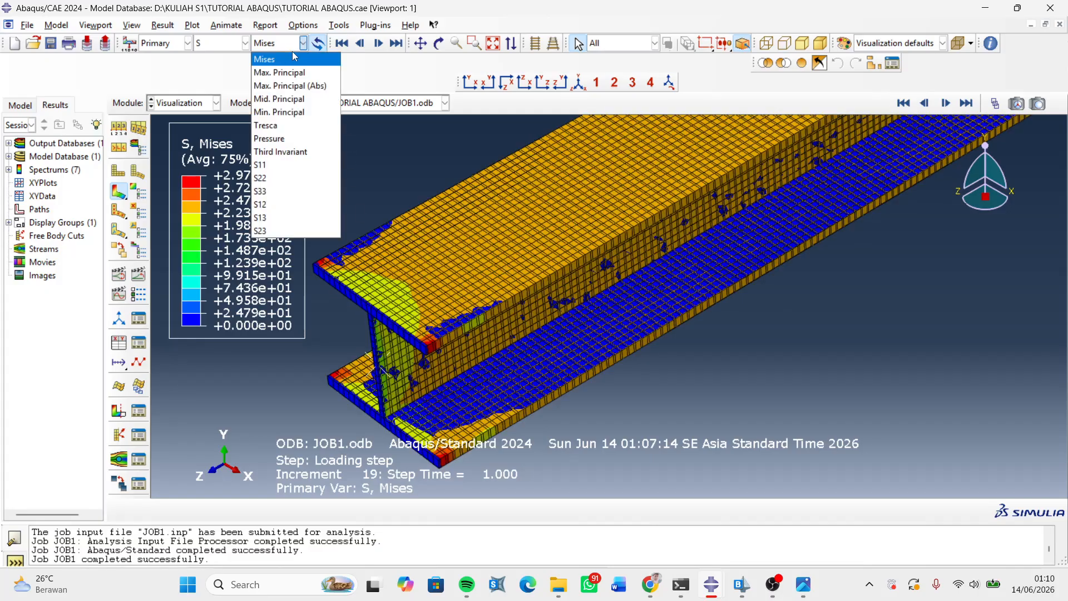
{"action": "left_click", "coordinate": [293, 52]}
{"action": "left_click", "coordinate": [276, 45]}
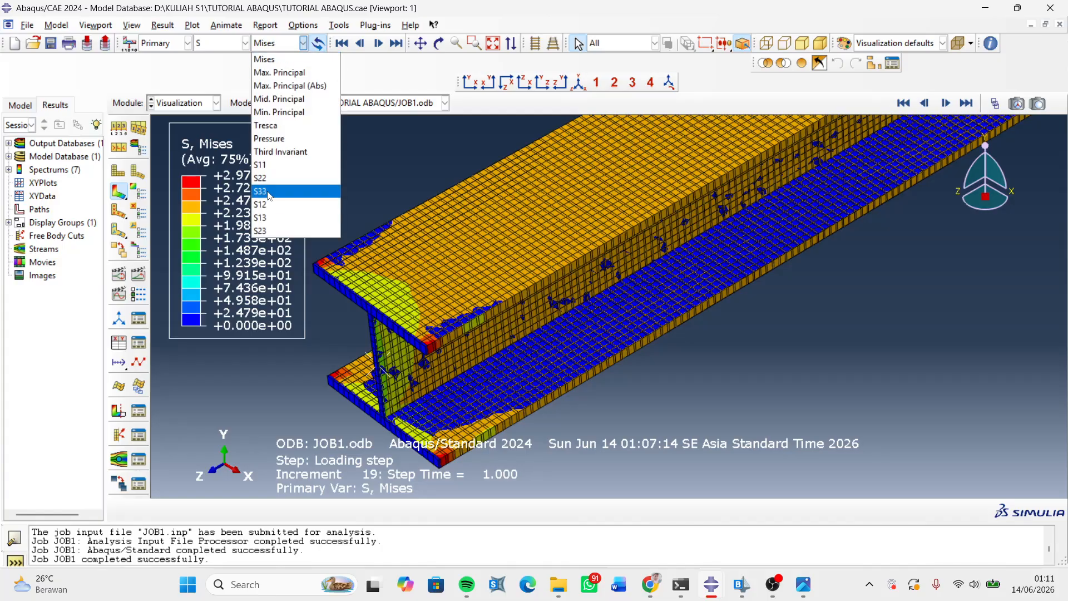
{"action": "left_click", "coordinate": [269, 192]}
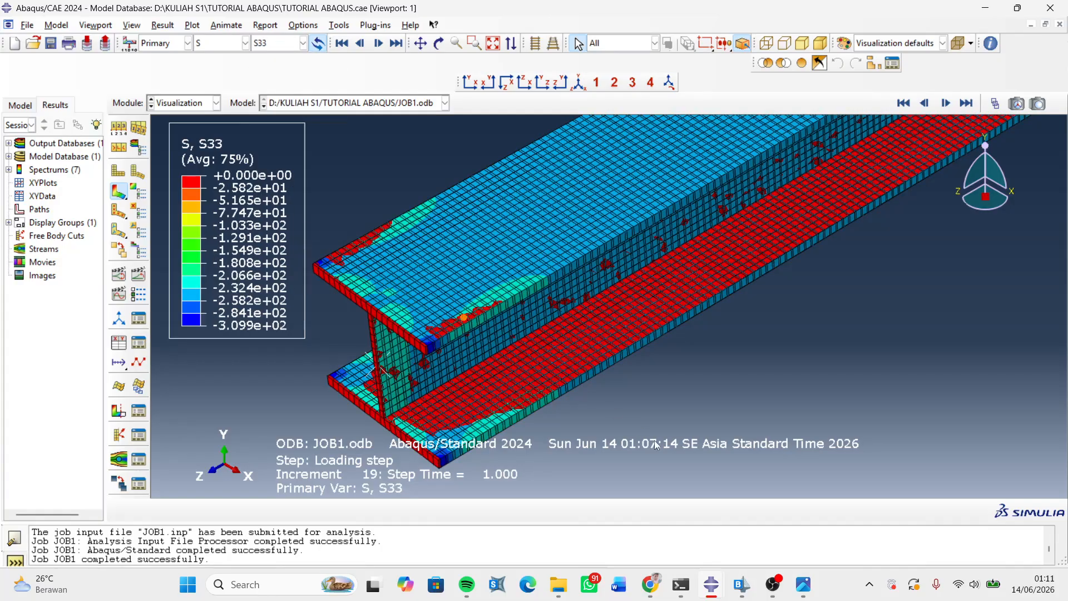
{"action": "left_click", "coordinate": [854, 495]}
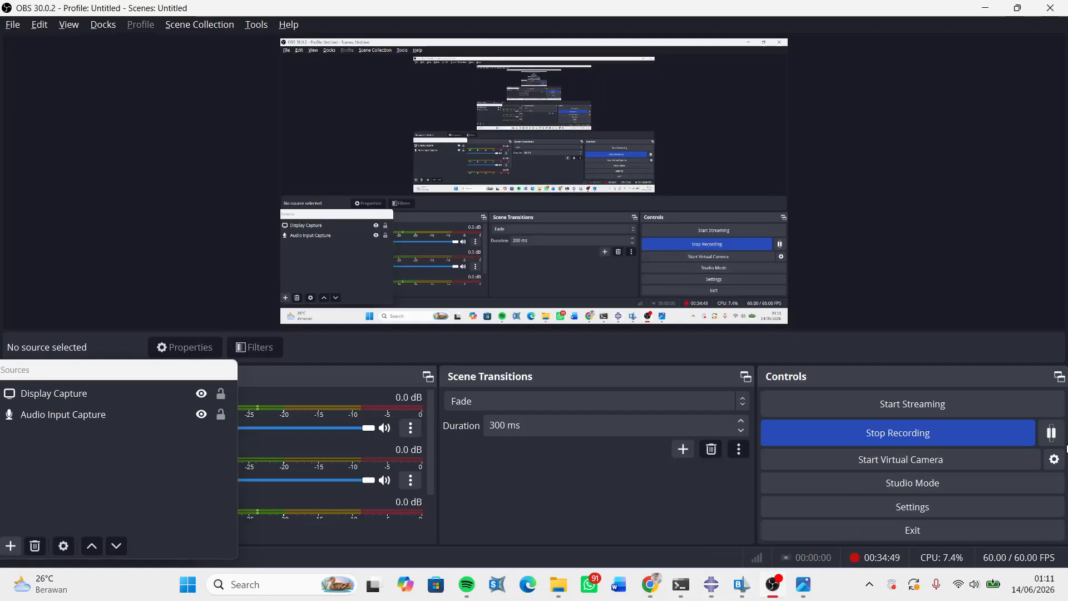
{"action": "left_click", "coordinate": [1051, 433]}
{"action": "left_click", "coordinate": [1051, 433]}
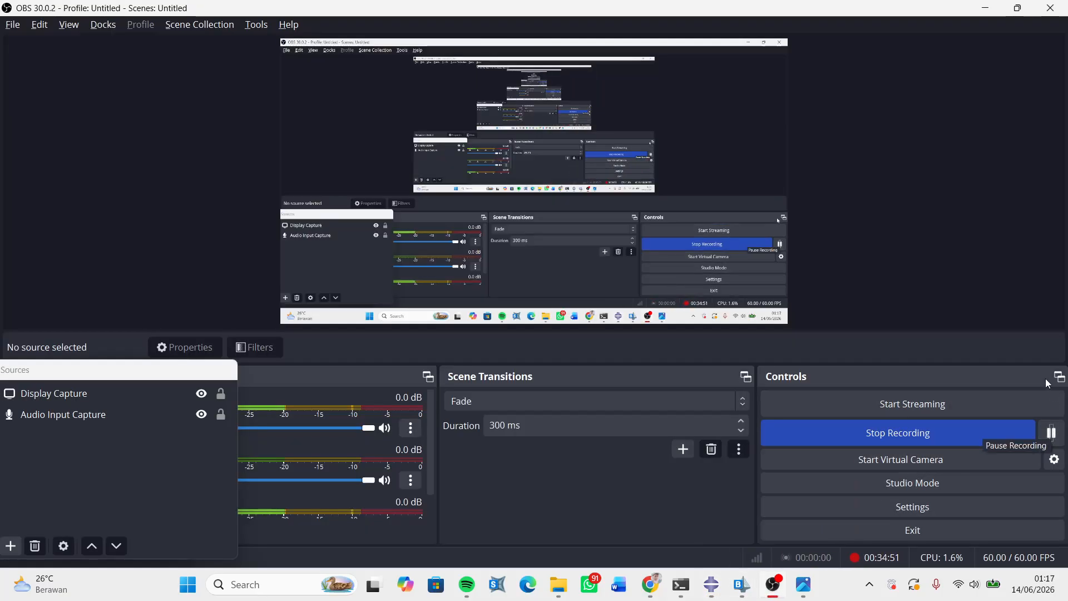
- Return to the JOB1 results in Abaqus and select the Mises component of stress S for the contour plot
{"action": "mouse_move", "coordinate": [711, 584]}
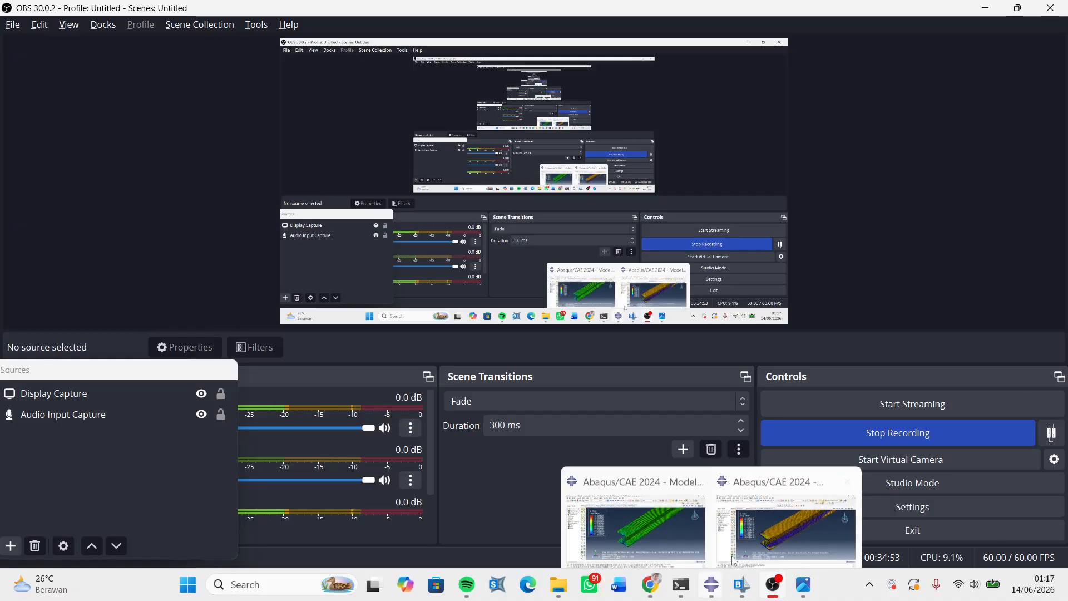
{"action": "left_click", "coordinate": [734, 561]}
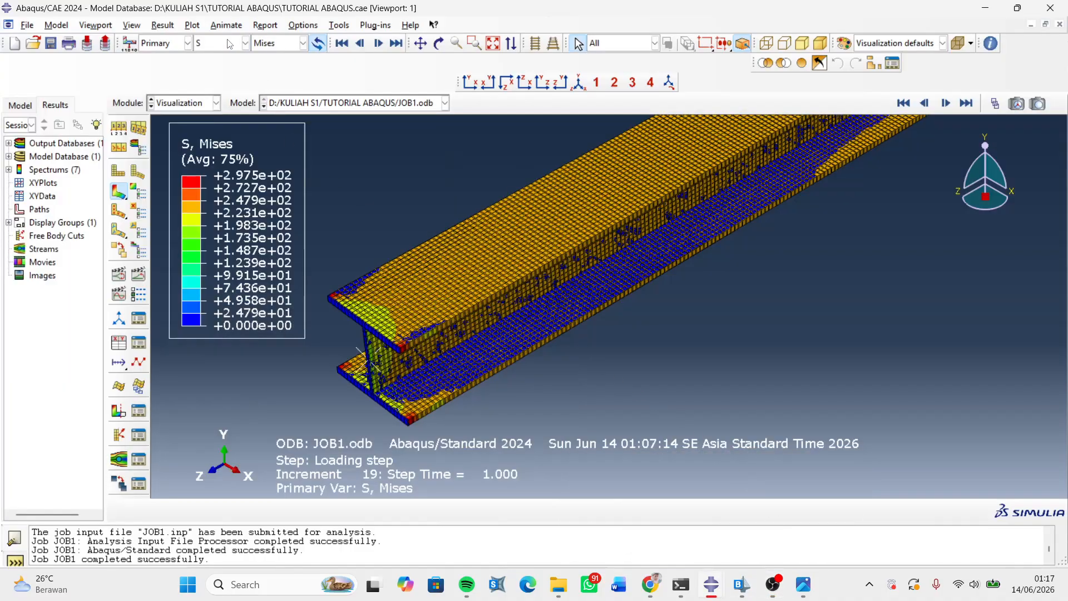
{"action": "left_click", "coordinate": [230, 44]}
{"action": "left_click", "coordinate": [217, 192]}
{"action": "left_click", "coordinate": [273, 45]}
{"action": "left_click", "coordinate": [272, 60]}
- Switch to CSiBridge and sort the Element Stresses - Frames table by SVM in descending order
{"action": "mouse_move", "coordinate": [742, 584]}
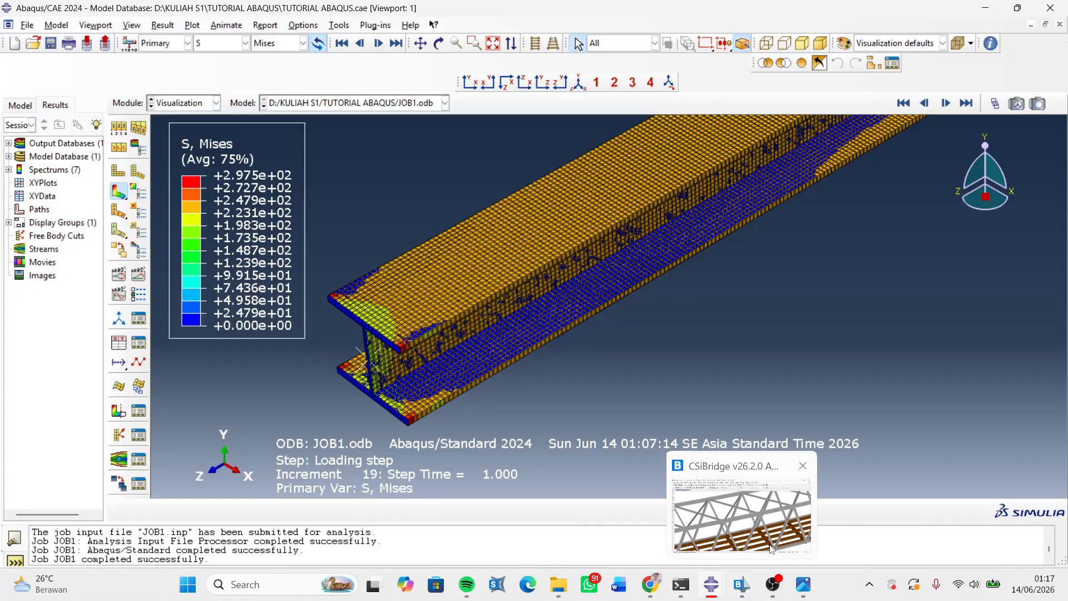
{"action": "left_click", "coordinate": [754, 533]}
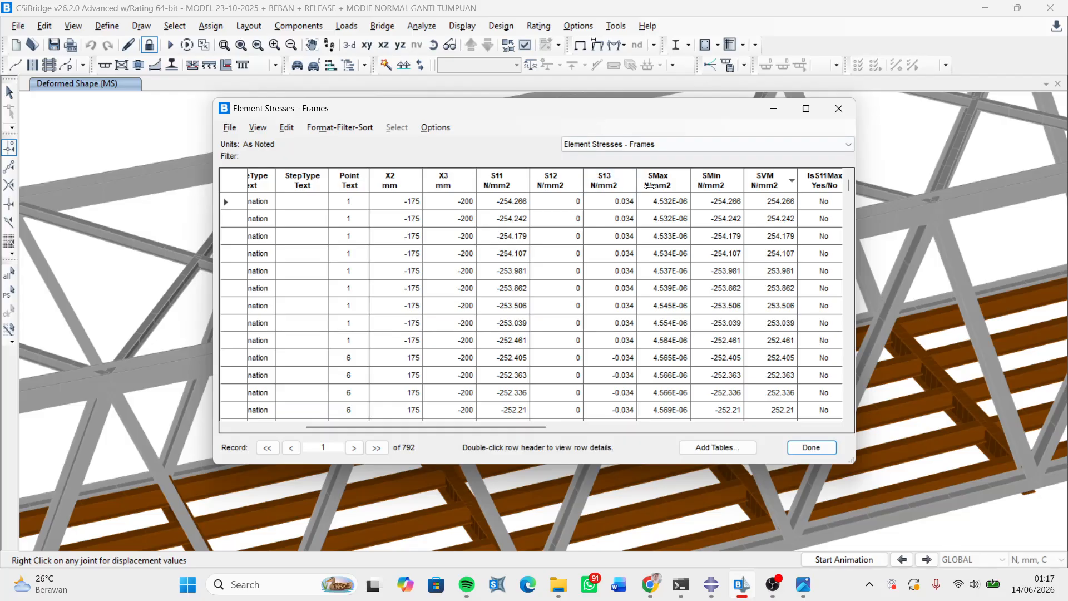
{"action": "left_click", "coordinate": [767, 182]}
{"action": "left_click", "coordinate": [767, 181]}
- Switch back to the JOB1 results in Abaqus and plot the S11 stress component
{"action": "mouse_move", "coordinate": [711, 584]}
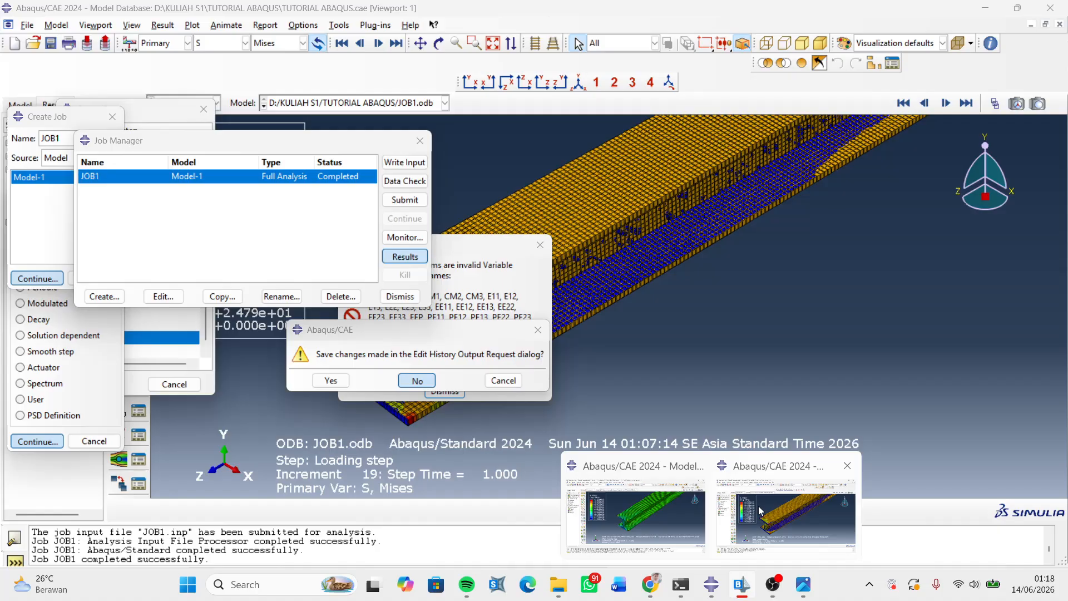
{"action": "left_click", "coordinate": [759, 508]}
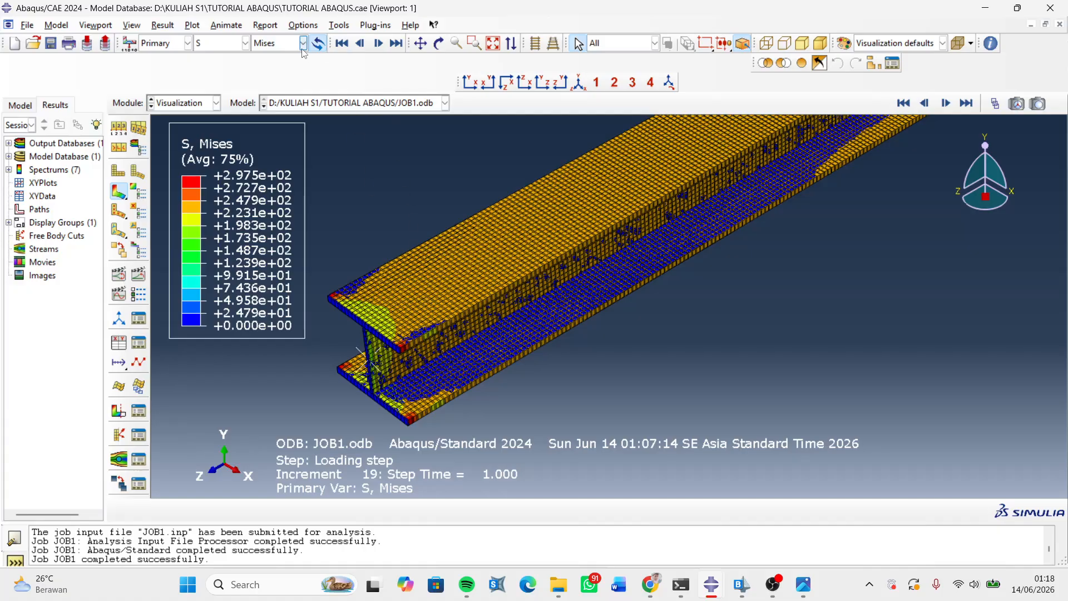
{"action": "left_click", "coordinate": [266, 44]}
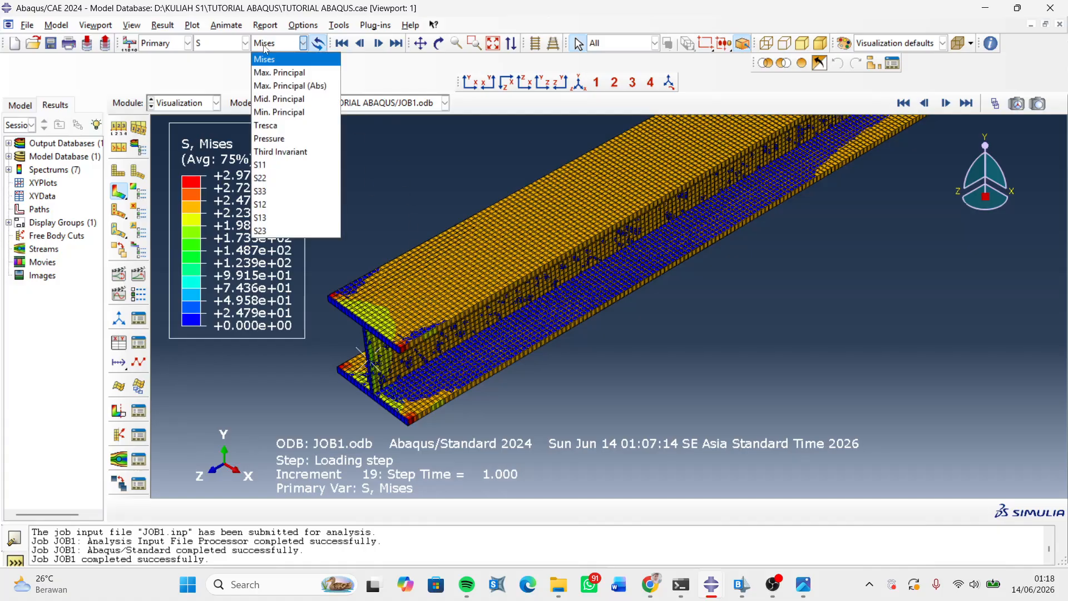
{"action": "left_click", "coordinate": [278, 166]}
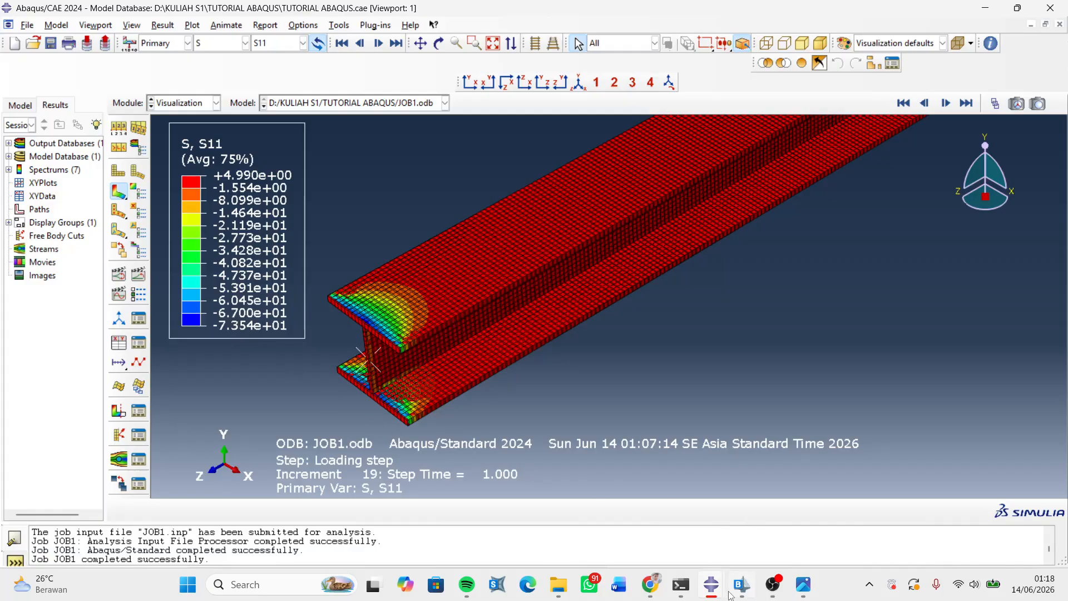
- Switch to CSiBridge and sort the Element Stresses - Frames table by S11 in descending order
{"action": "mouse_move", "coordinate": [741, 584]}
{"action": "left_click", "coordinate": [753, 517]}
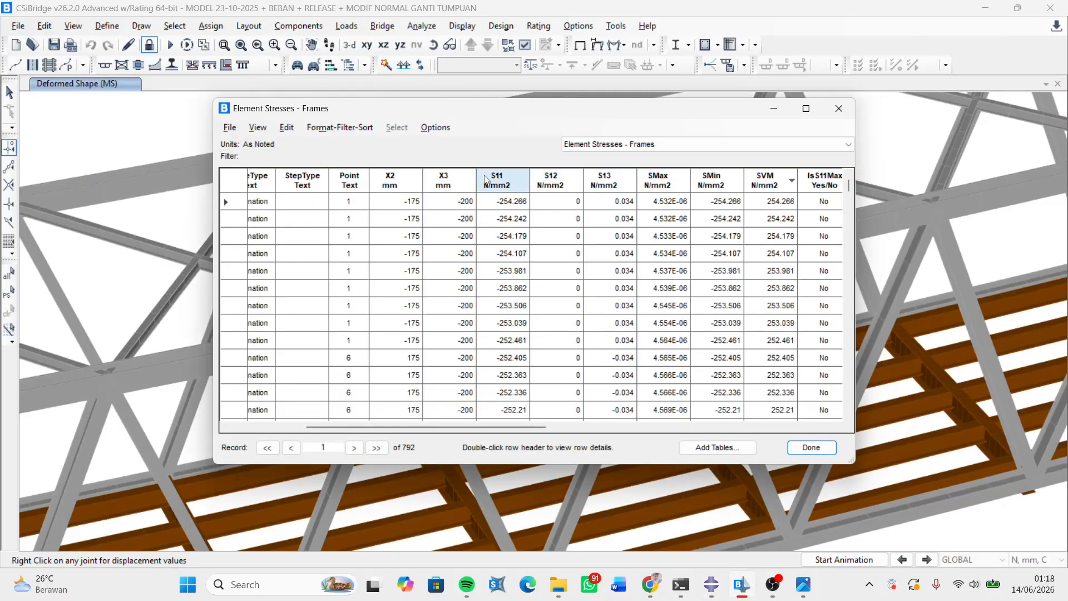
{"action": "left_click", "coordinate": [511, 186]}
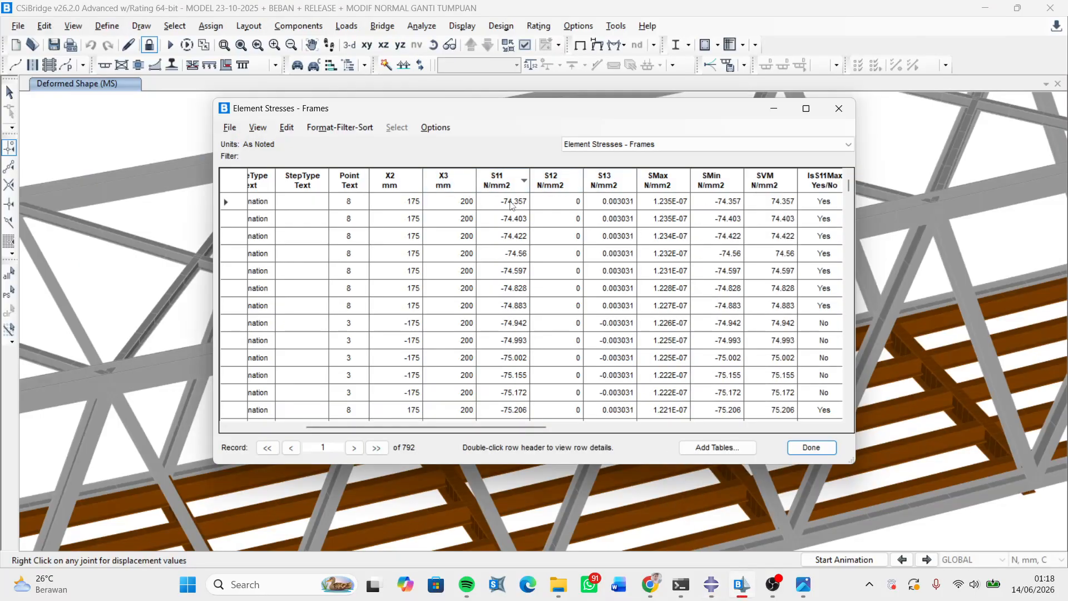
- Switch back to the JOB1 results in Abaqus and plot the Mises component of stress S
{"action": "left_click", "coordinate": [501, 183]}
{"action": "left_click", "coordinate": [498, 182]}
{"action": "mouse_move", "coordinate": [712, 584]}
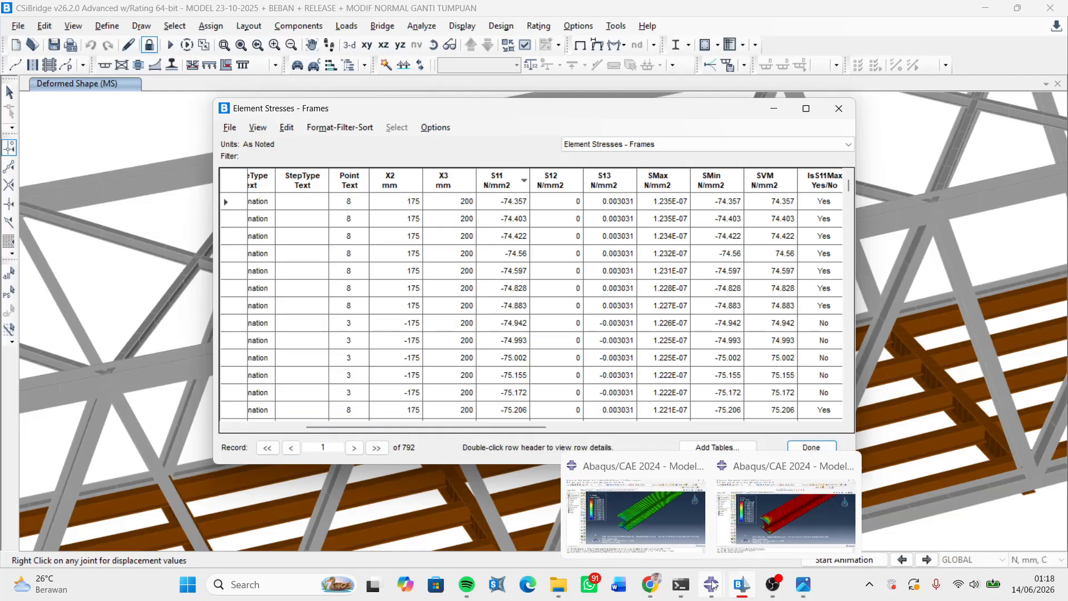
{"action": "mouse_move", "coordinate": [666, 539]}
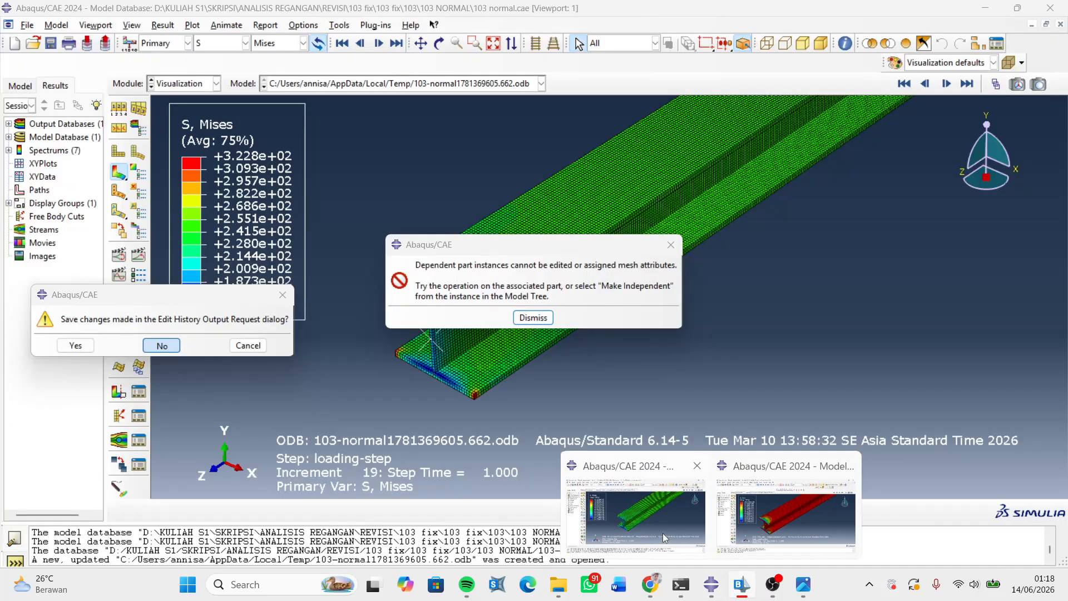
{"action": "left_click", "coordinate": [663, 533]}
{"action": "mouse_move", "coordinate": [712, 584]}
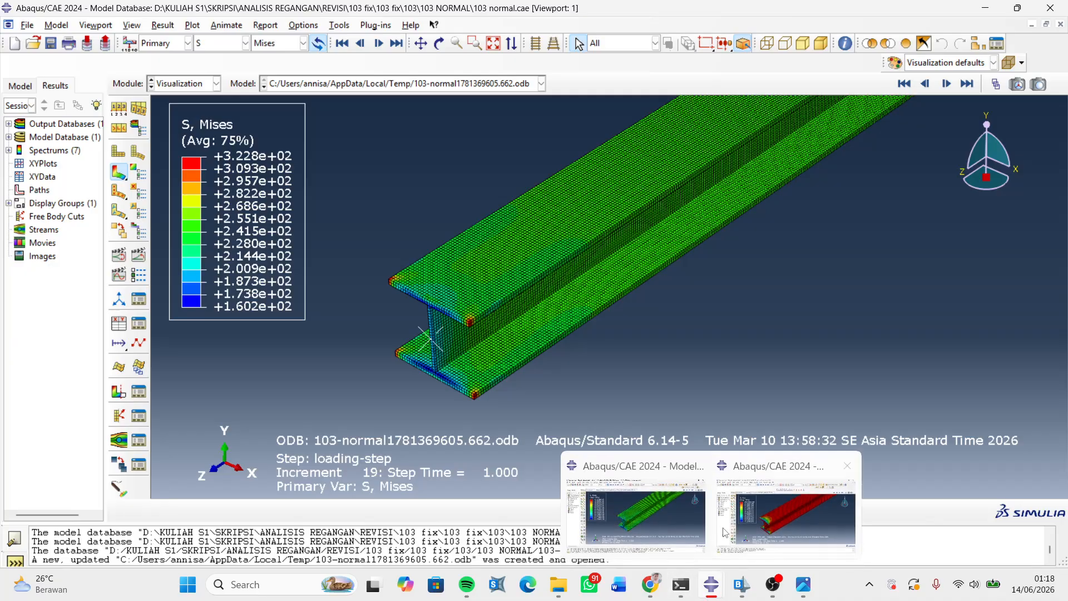
{"action": "left_click", "coordinate": [725, 533]}
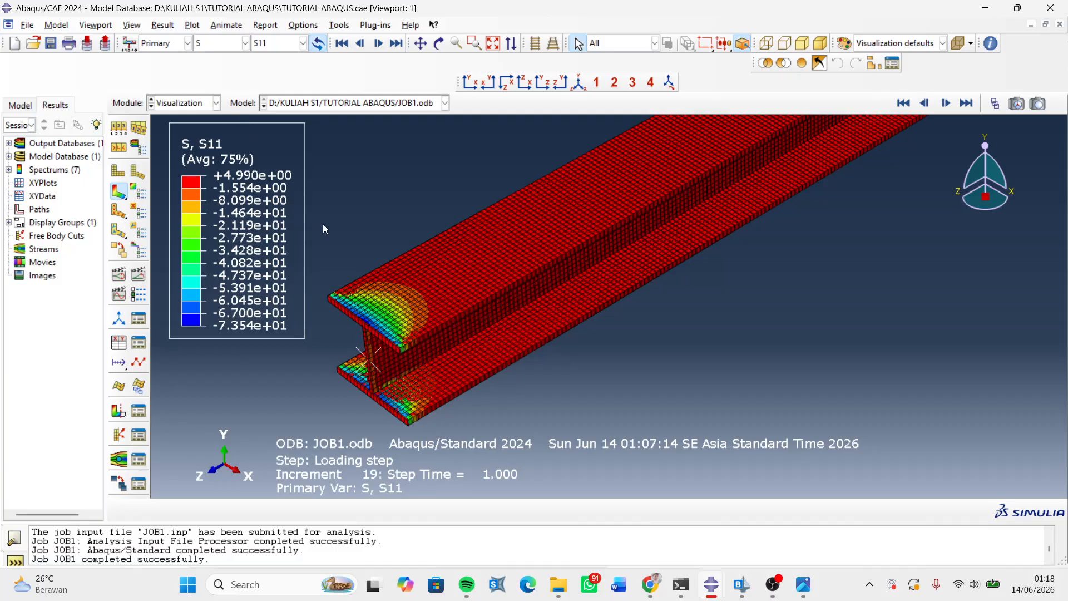
{"action": "left_click", "coordinate": [291, 43]}
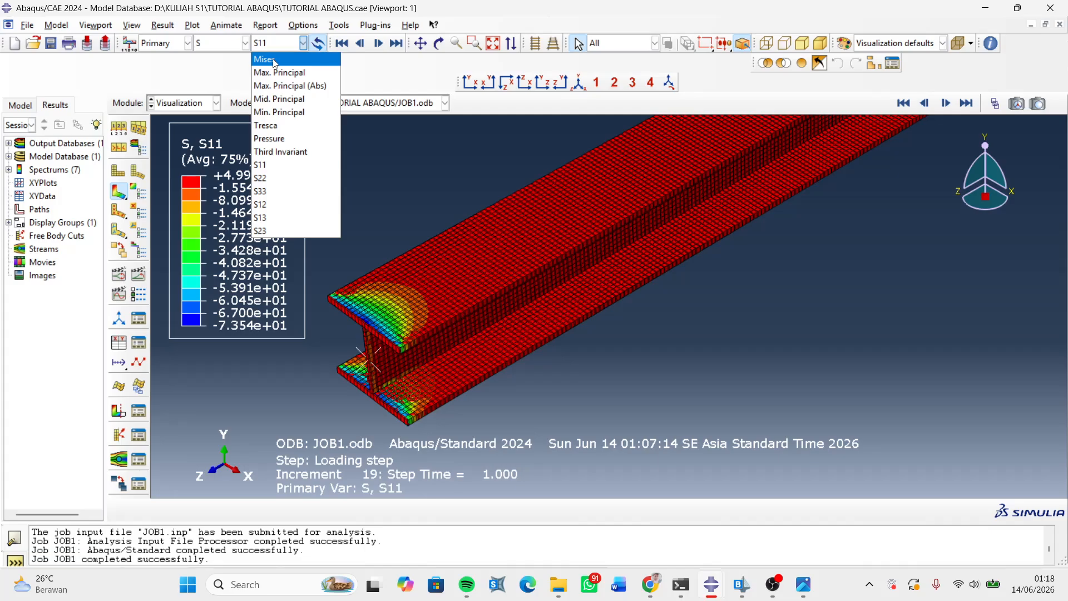
{"action": "left_click", "coordinate": [384, 191]}
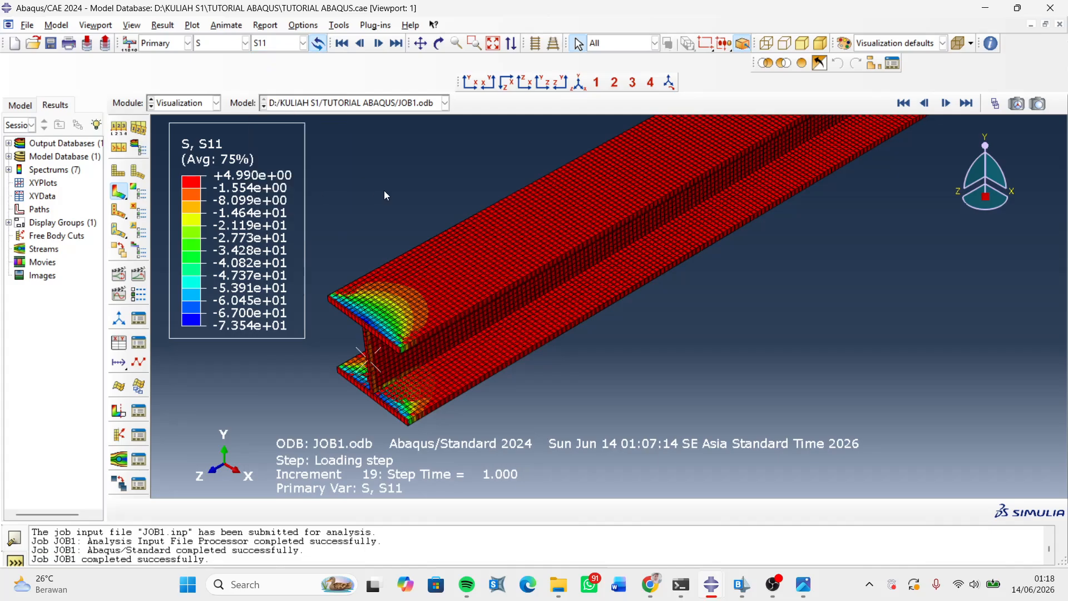
{"action": "left_click", "coordinate": [280, 42]}
{"action": "left_click", "coordinate": [282, 55]}
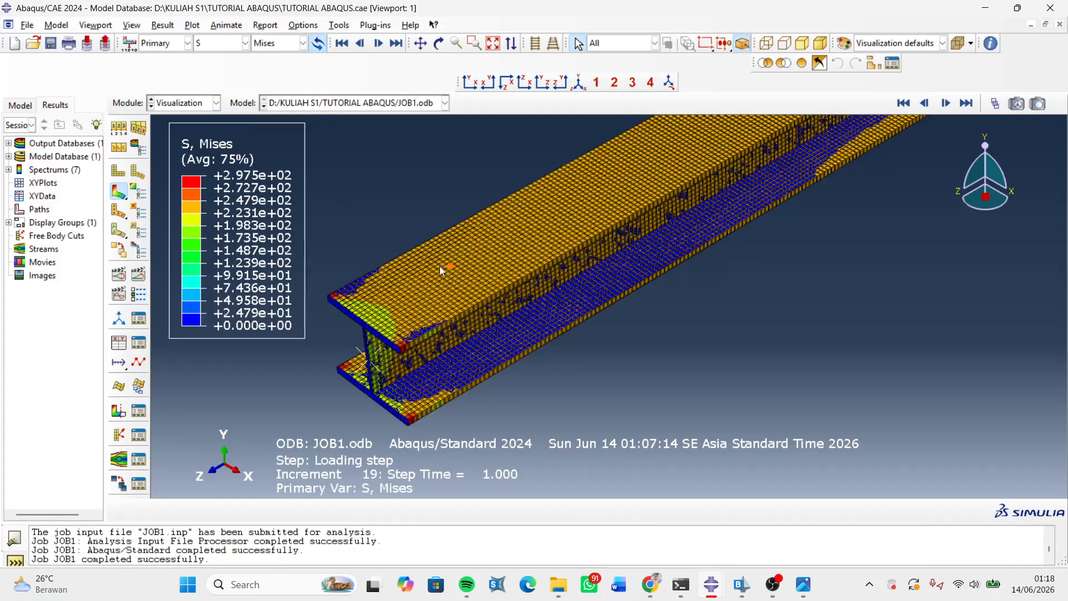
- Plot the Max. Principal component of the elastic strain EE on the beam
{"action": "left_click", "coordinate": [245, 43]}
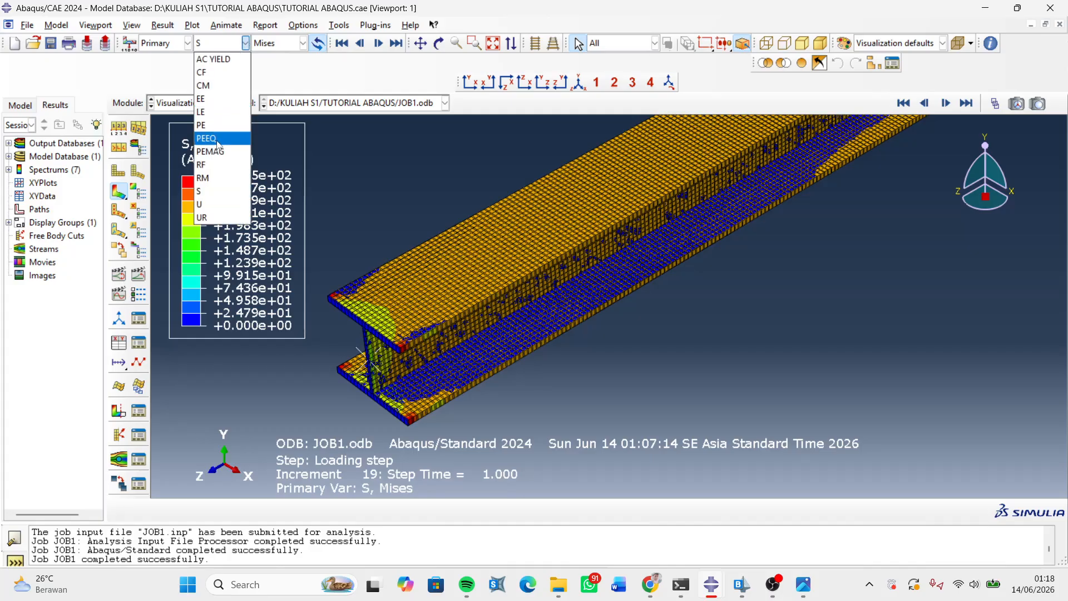
{"action": "left_click", "coordinate": [207, 99]}
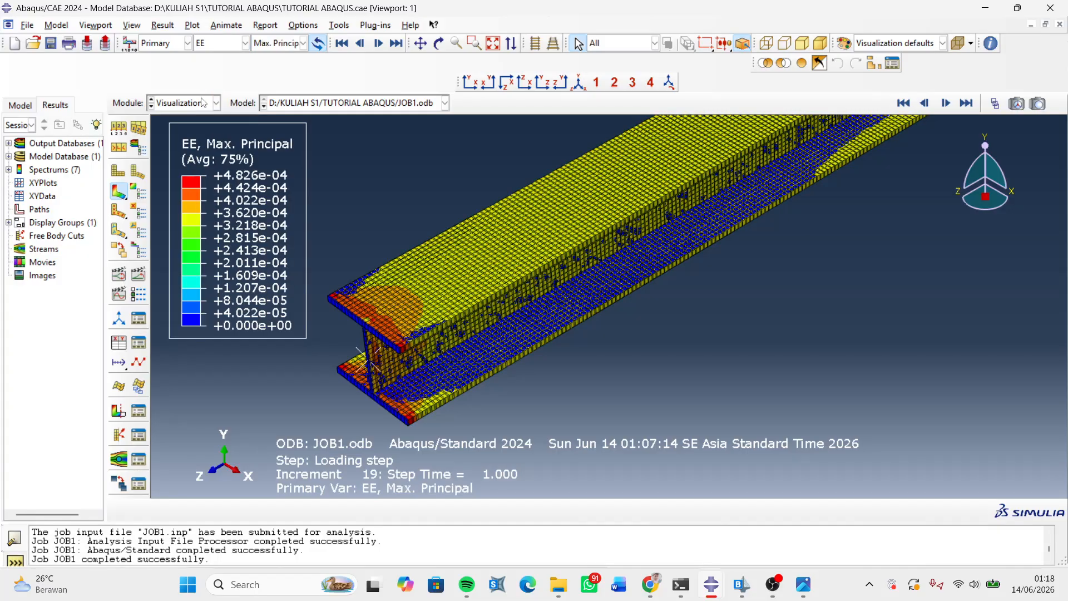
{"action": "left_click", "coordinate": [270, 43]}
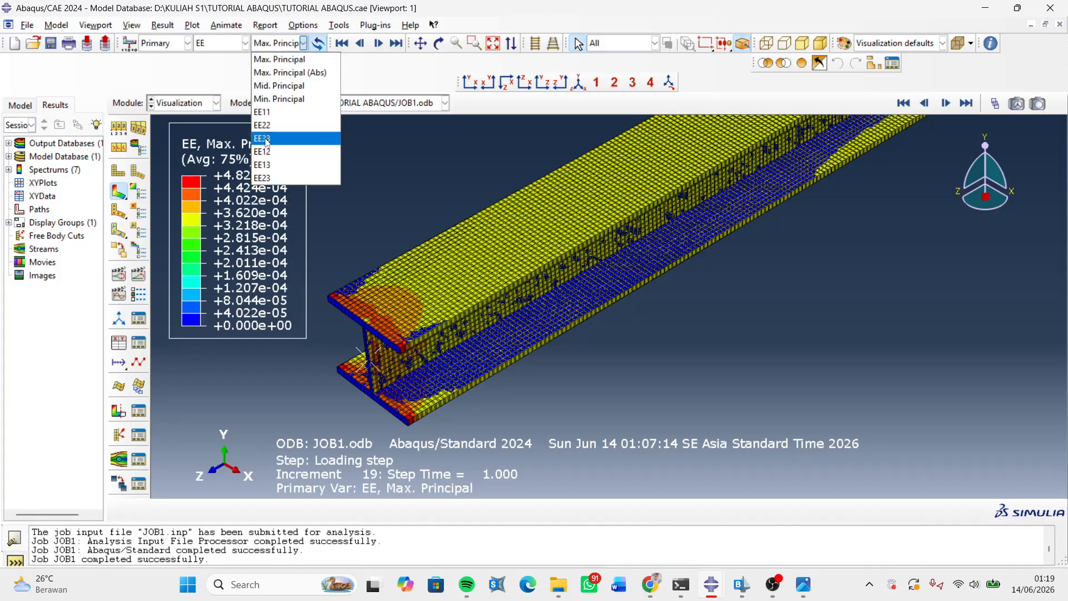
{"action": "left_click", "coordinate": [281, 60]}
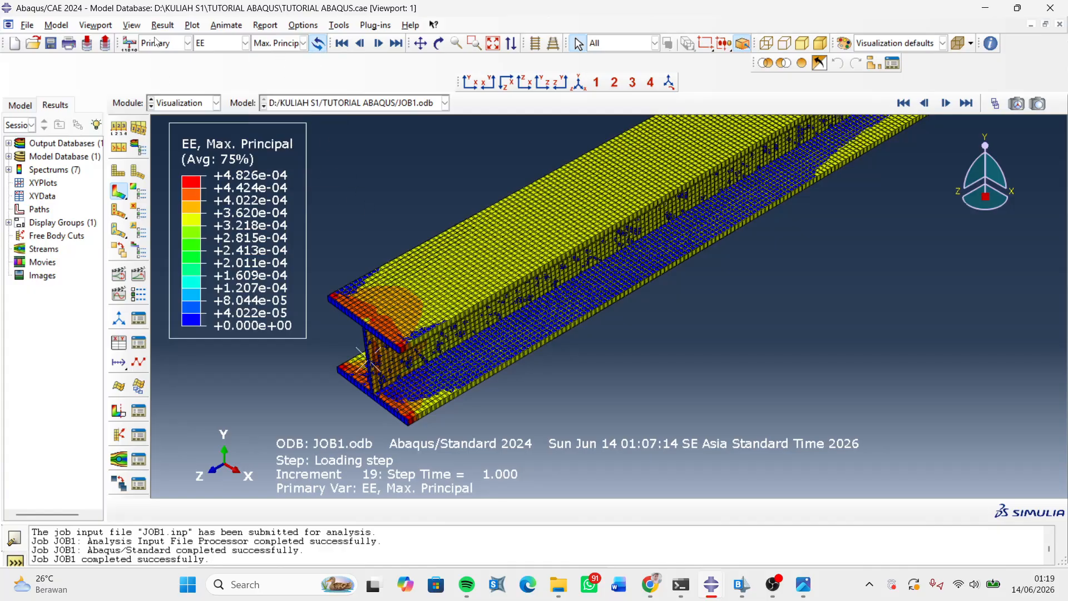
- Plot the equivalent plastic strain PEEQ and inspect the whole beam
{"action": "left_click", "coordinate": [231, 44]}
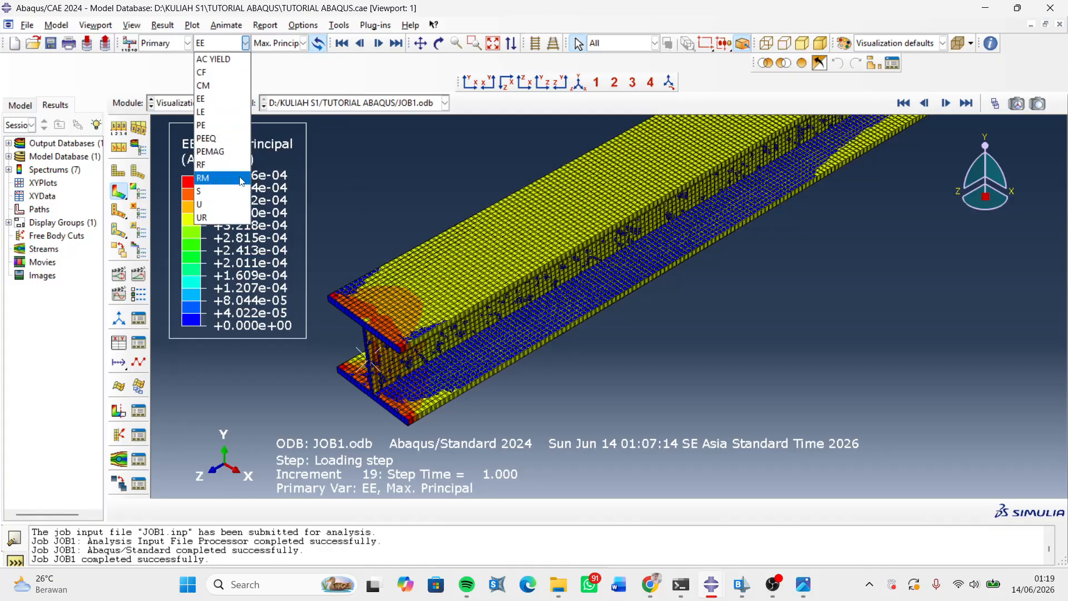
{"action": "left_click", "coordinate": [214, 139]}
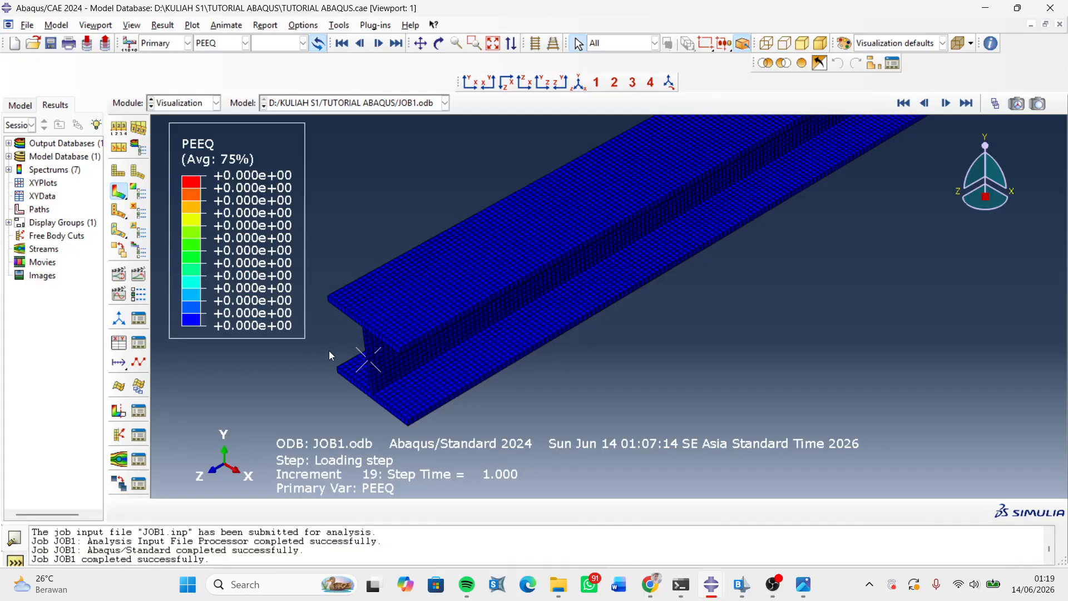
{"action": "scroll", "coordinate": [365, 359], "scroll_direction": "up", "scroll_amount": 5}
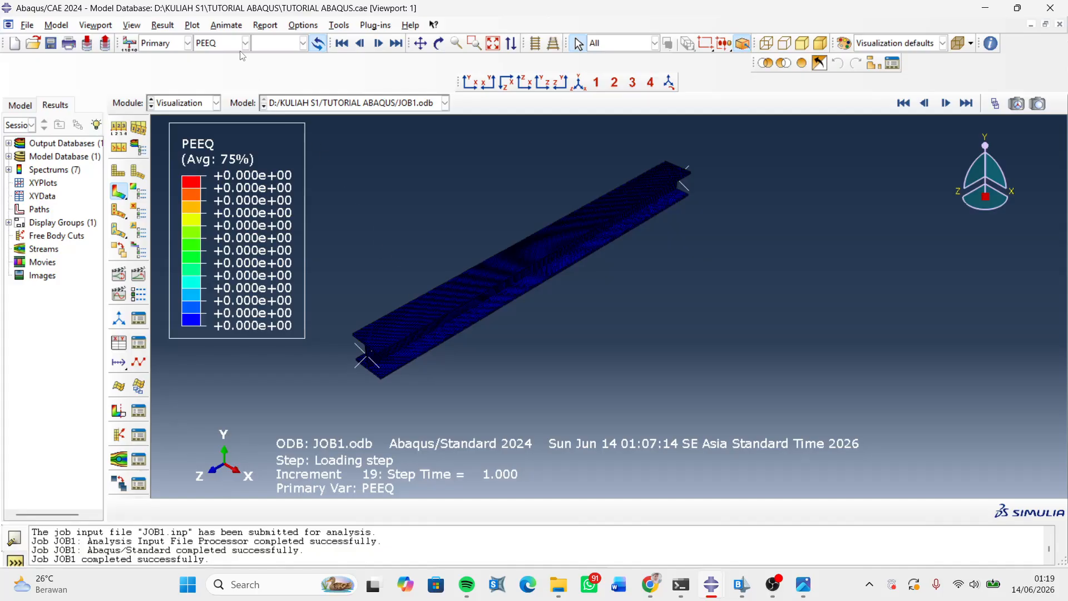
{"action": "scroll", "coordinate": [317, 248], "scroll_direction": "down", "scroll_amount": 3}
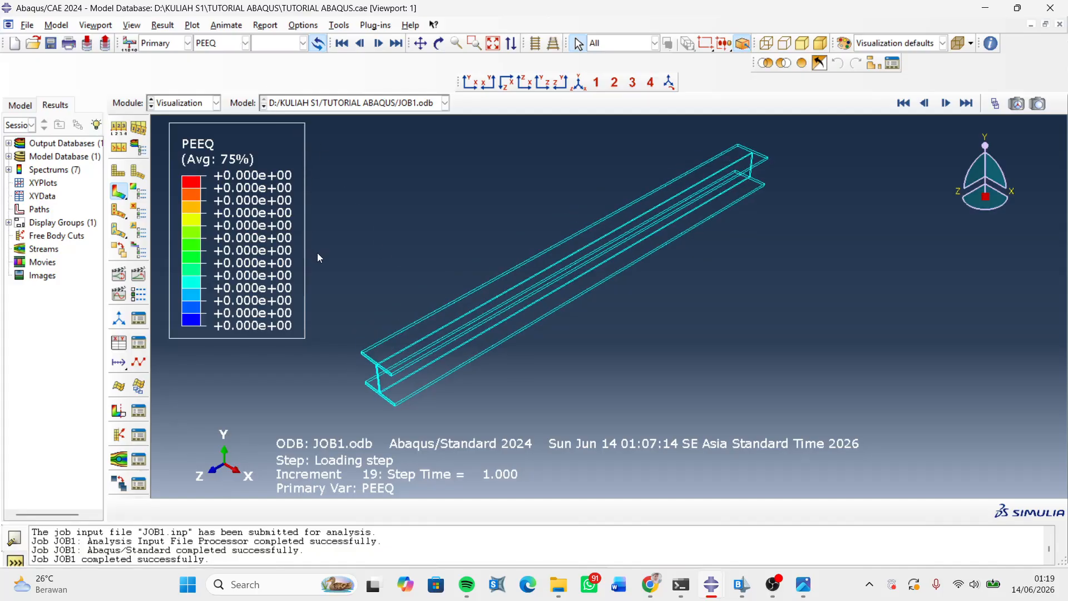
{"action": "scroll", "coordinate": [424, 414], "scroll_direction": "up", "scroll_amount": 2}
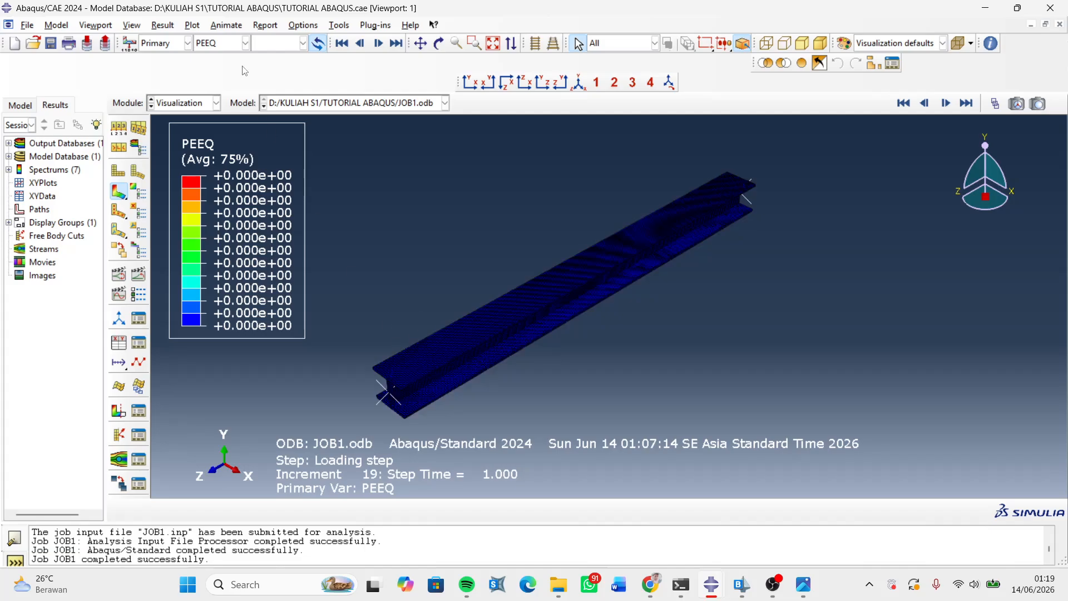
- Change the contour plot to stress S with the Mises component and examine the near end of the beam
{"action": "left_click", "coordinate": [244, 43]}
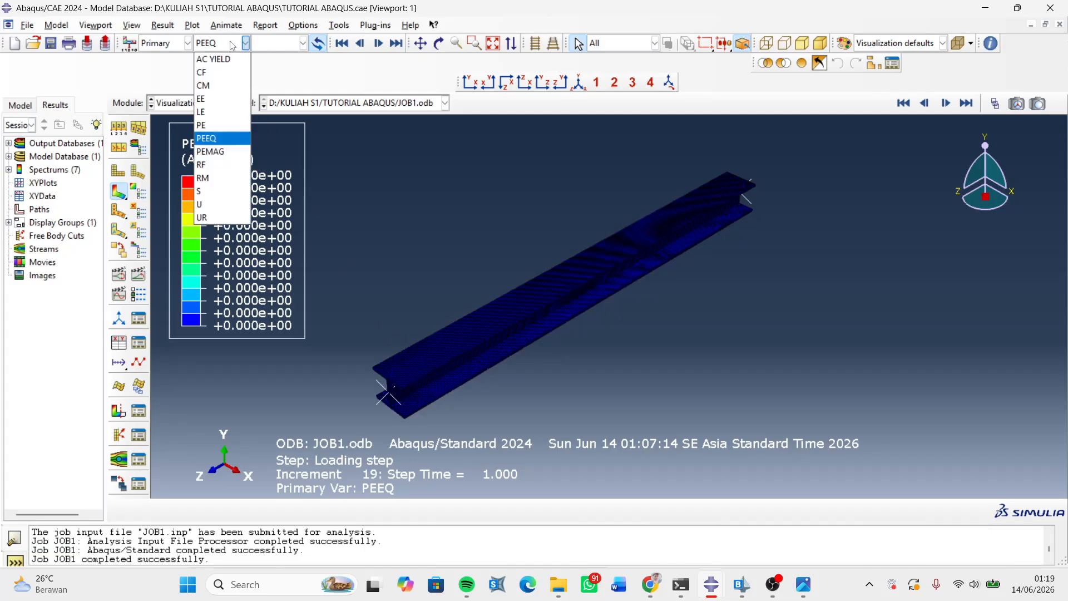
{"action": "left_click", "coordinate": [232, 192]}
{"action": "scroll", "coordinate": [389, 406], "scroll_direction": "down", "scroll_amount": 3}
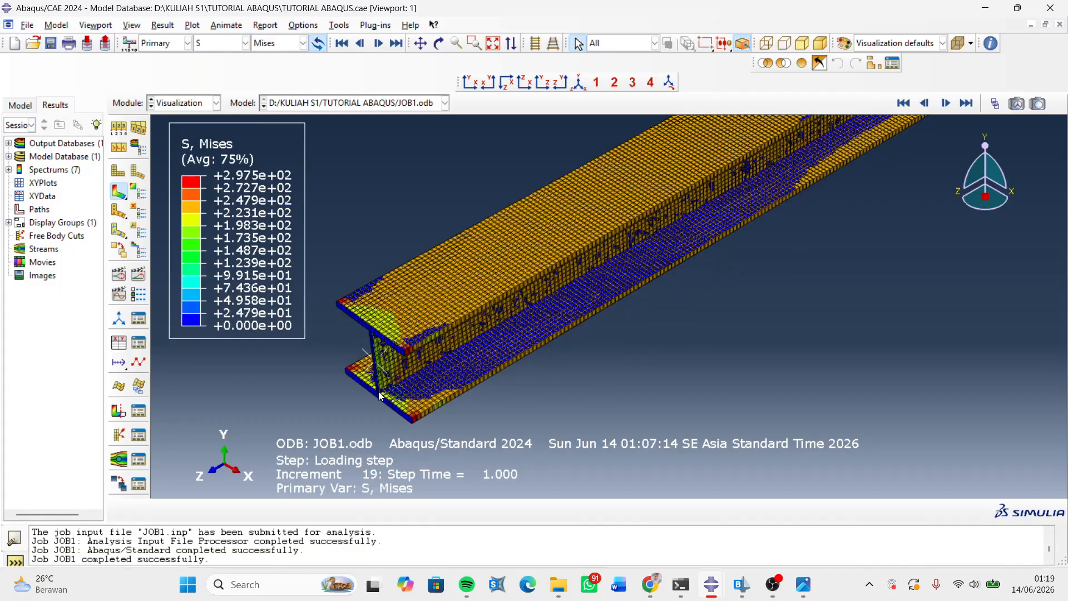
{"action": "scroll", "coordinate": [367, 387], "scroll_direction": "down", "scroll_amount": 2}
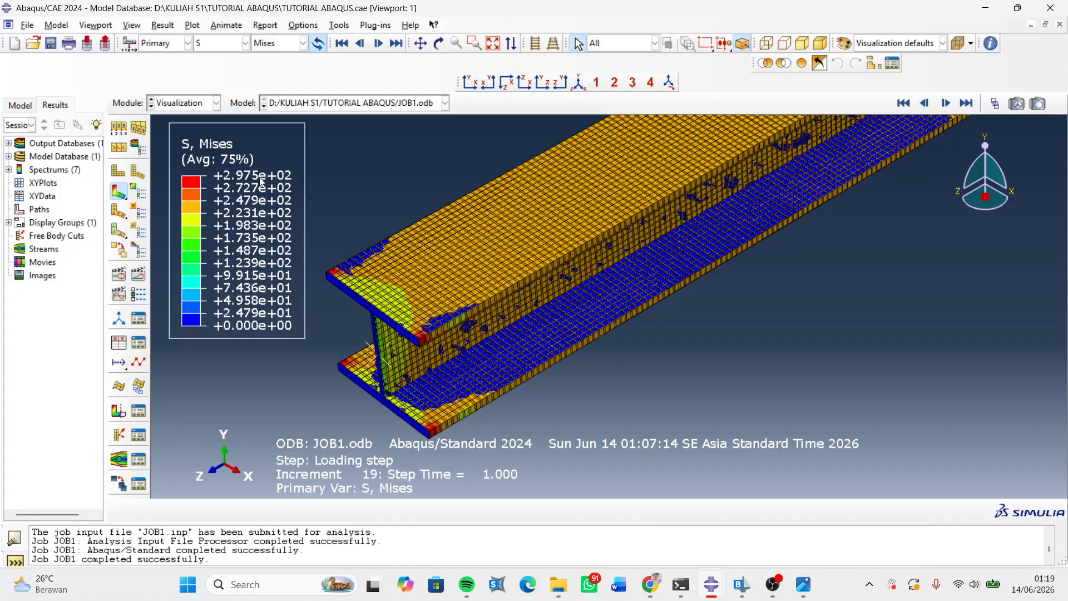
- Switch the contour plot back to the PEEQ output variable and inspect the beam
{"action": "left_click", "coordinate": [229, 44]}
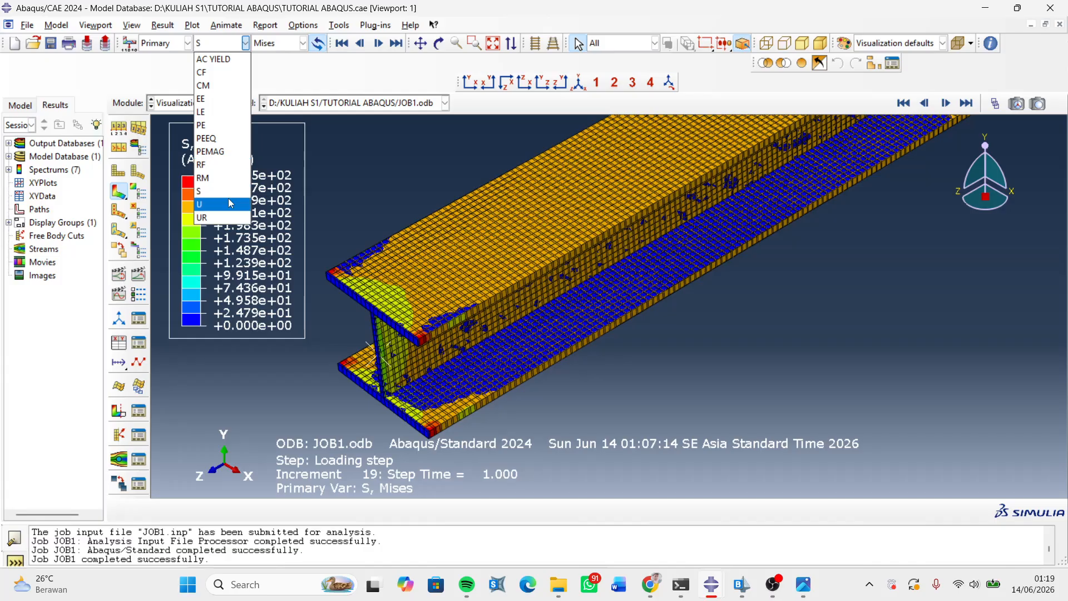
{"action": "left_click", "coordinate": [221, 138]}
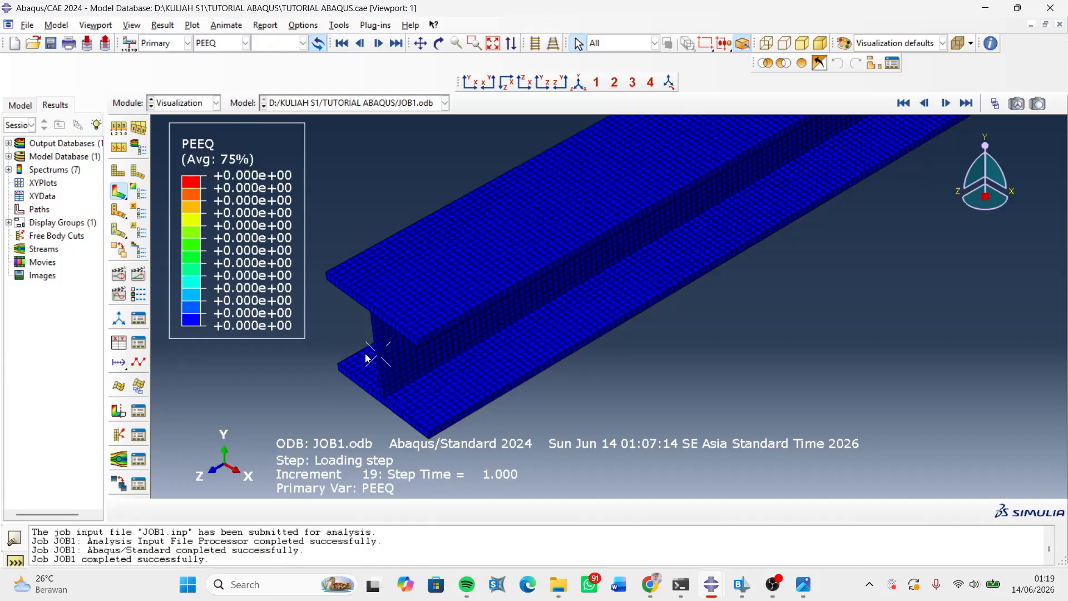
{"action": "scroll", "coordinate": [367, 358], "scroll_direction": "down", "scroll_amount": 5}
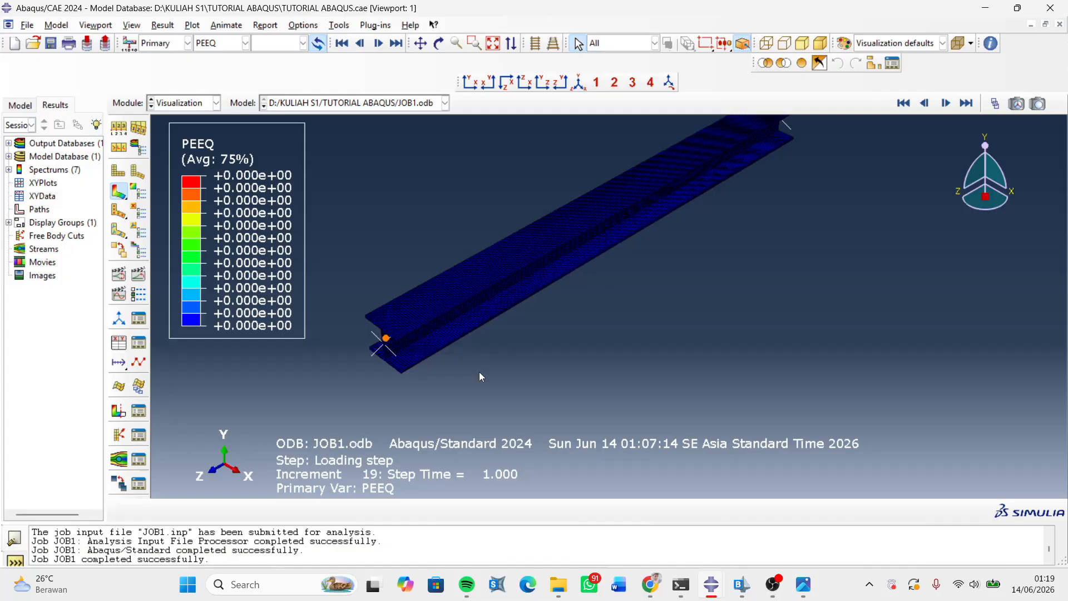
{"action": "scroll", "coordinate": [484, 351], "scroll_direction": "up", "scroll_amount": 3}
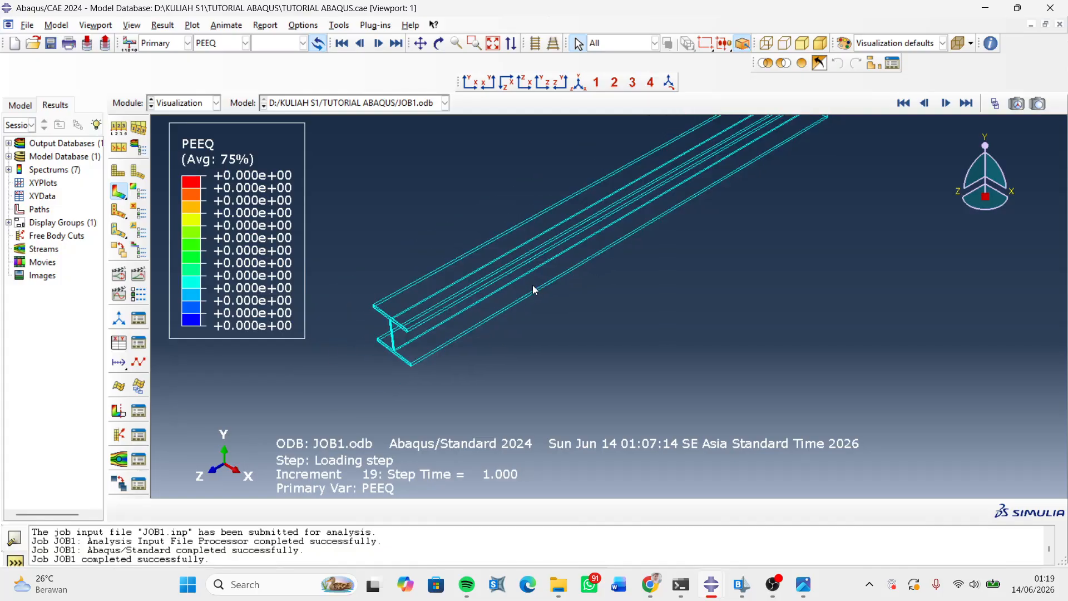
{"action": "scroll", "coordinate": [435, 303], "scroll_direction": "up", "scroll_amount": 1}
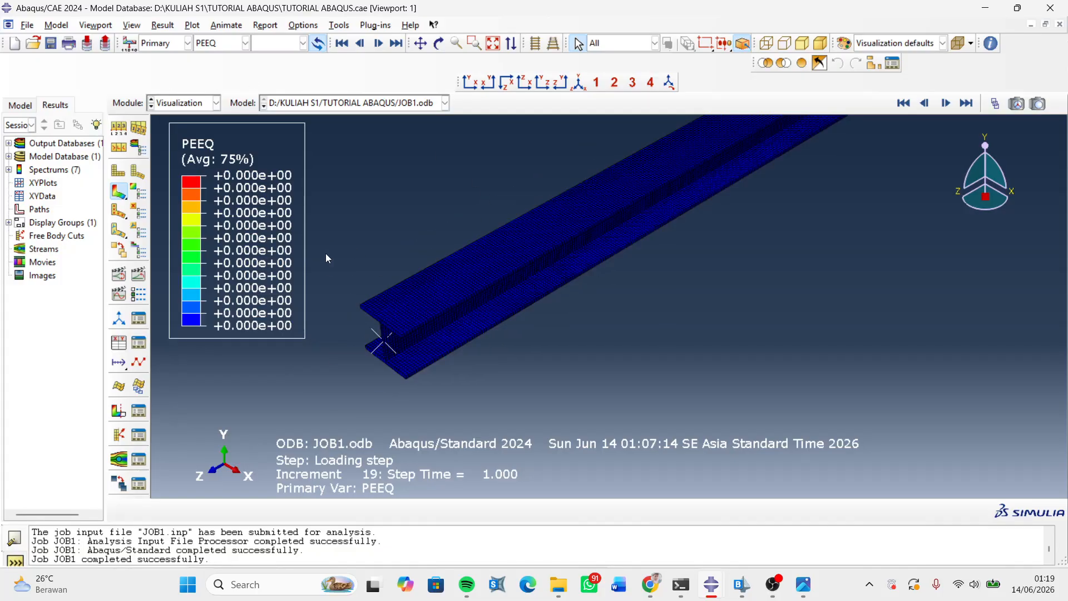
- Set the viewport background to solid white in the graphics options
{"action": "left_click", "coordinate": [218, 48]}
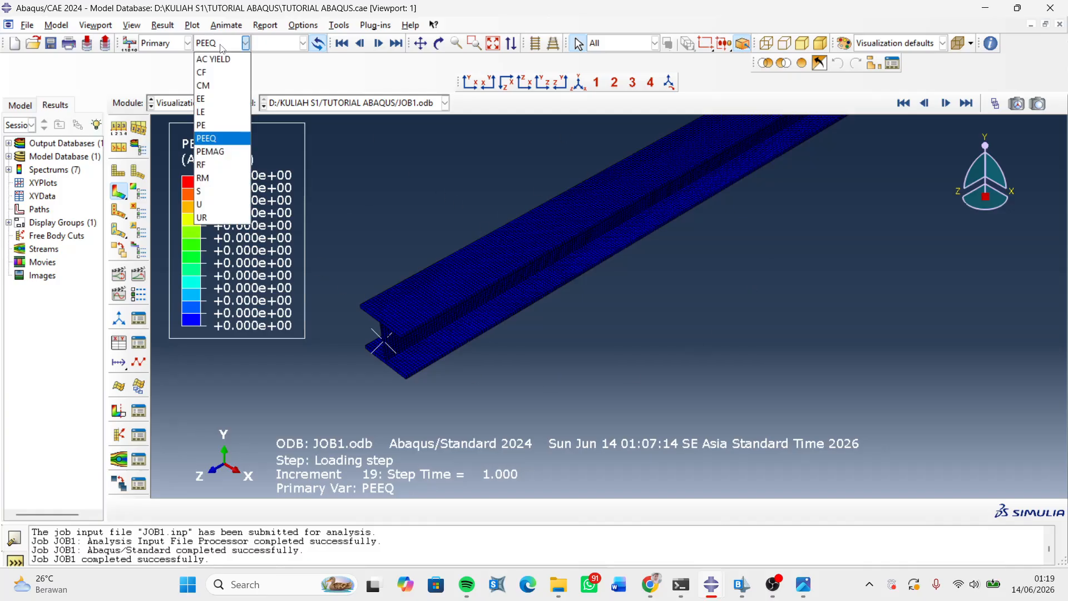
{"action": "left_click", "coordinate": [139, 29]}
{"action": "left_click", "coordinate": [133, 25]}
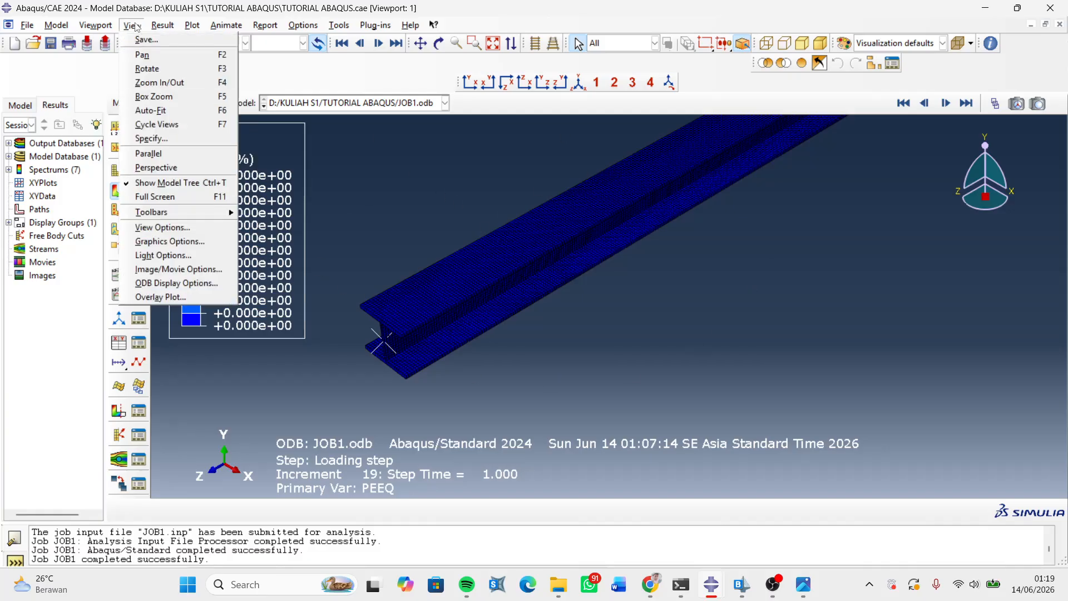
{"action": "left_click", "coordinate": [168, 242]}
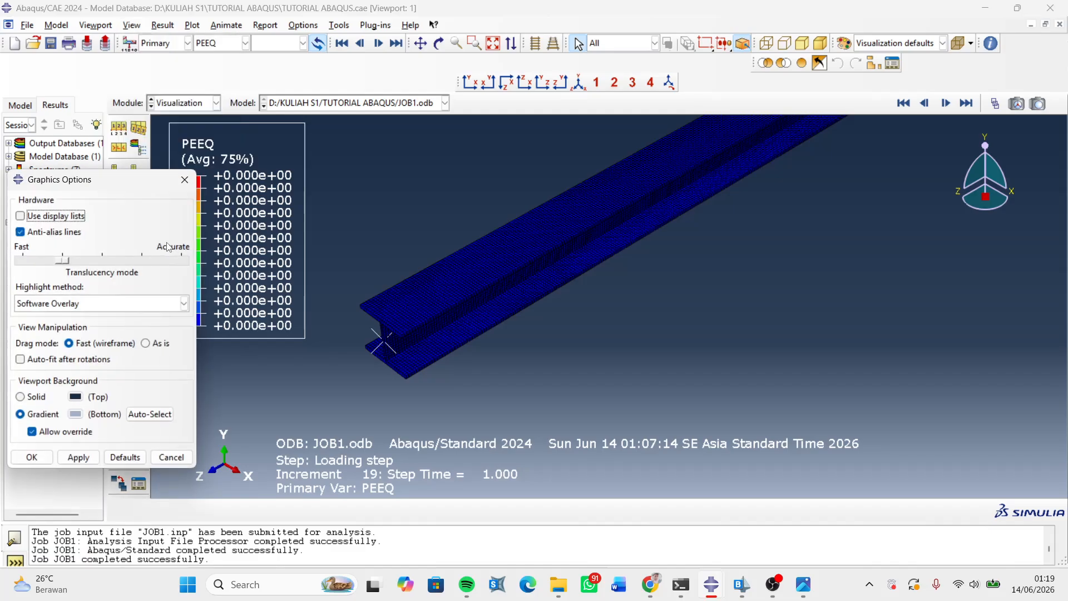
{"action": "left_click", "coordinate": [75, 414]}
{"action": "left_click", "coordinate": [318, 323]}
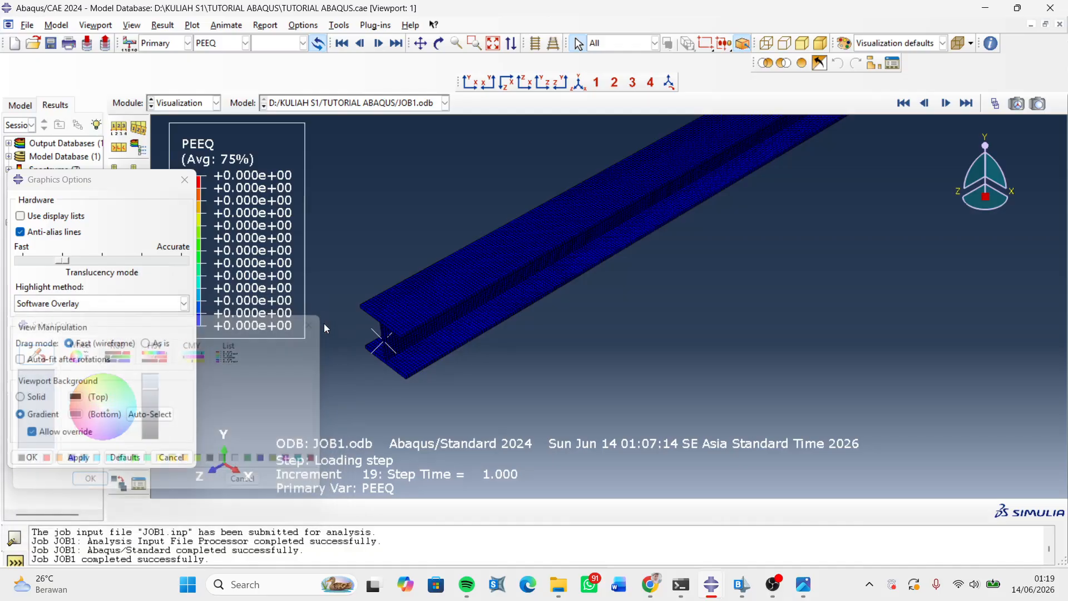
{"action": "left_click", "coordinate": [34, 397]}
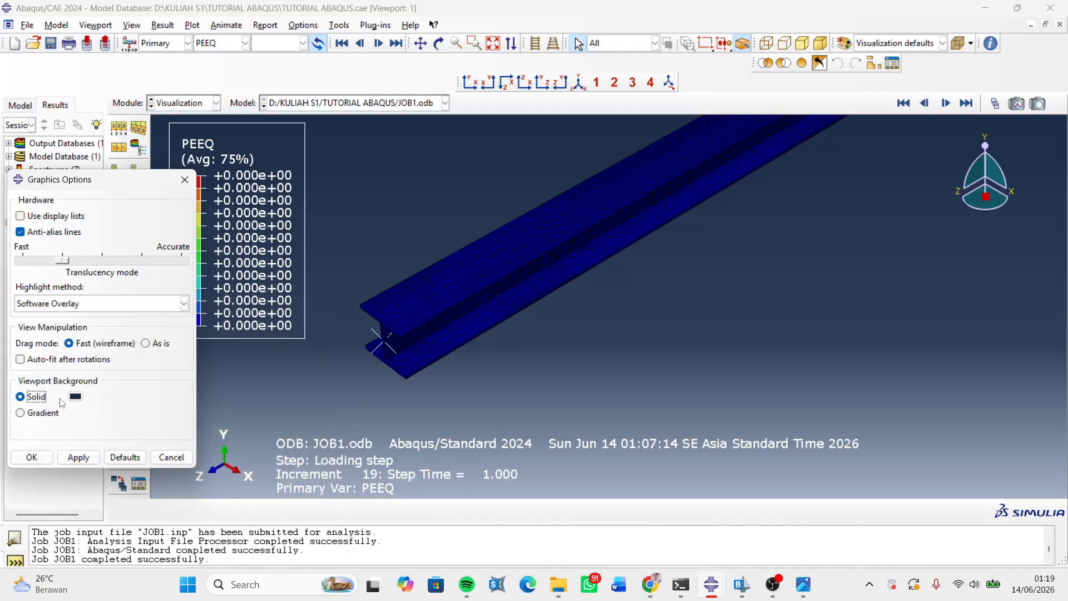
{"action": "left_click", "coordinate": [76, 396]}
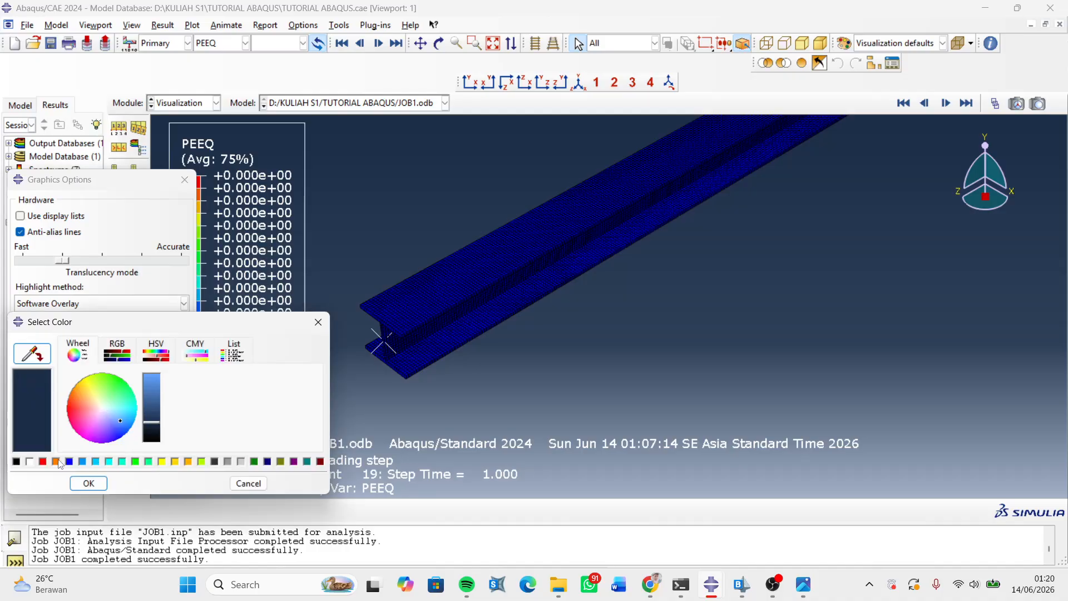
{"action": "left_click", "coordinate": [29, 461]}
{"action": "left_click", "coordinate": [88, 483]}
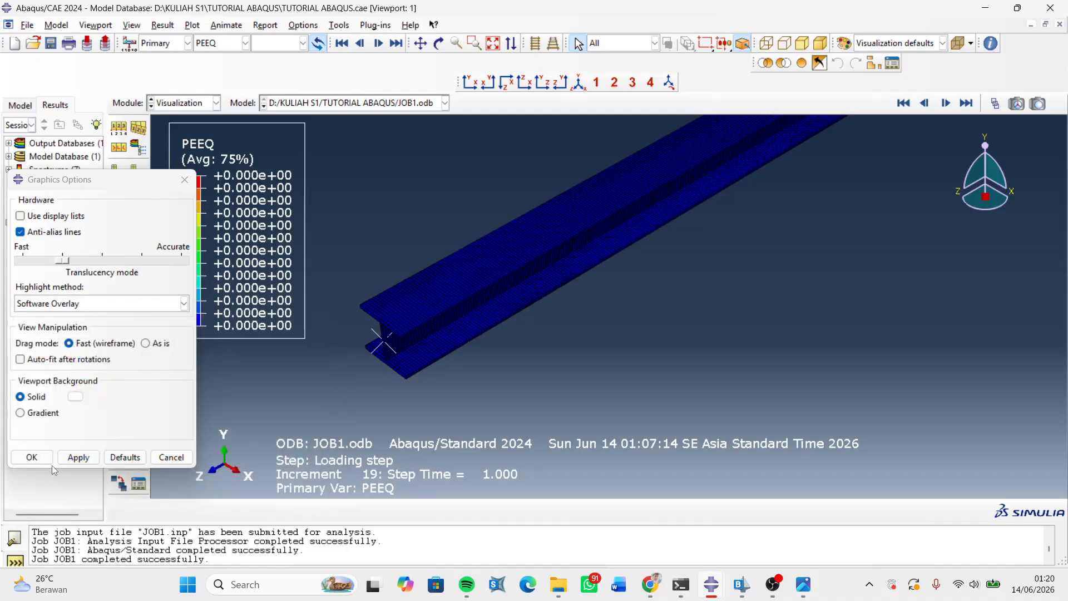
{"action": "left_click", "coordinate": [78, 457]}
{"action": "left_click", "coordinate": [32, 457]}
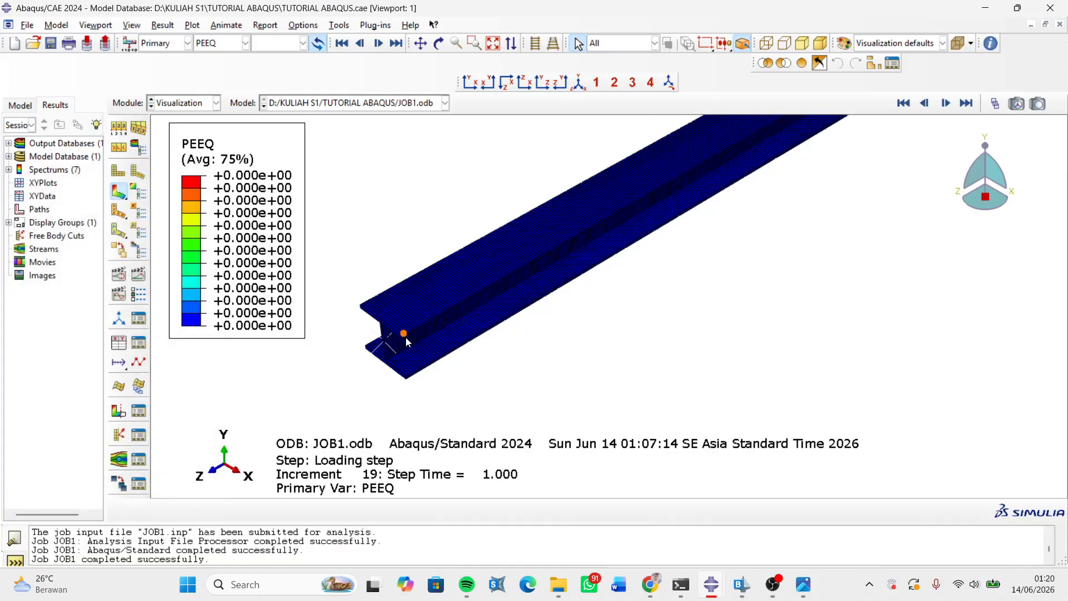
- Frame the near end of the beam in the viewport and open the Save Current Viewport plug-in
{"action": "scroll", "coordinate": [405, 336], "scroll_direction": "down", "scroll_amount": 5}
{"action": "scroll", "coordinate": [503, 279], "scroll_direction": "up", "scroll_amount": 2}
{"action": "scroll", "coordinate": [385, 309], "scroll_direction": "down", "scroll_amount": 1}
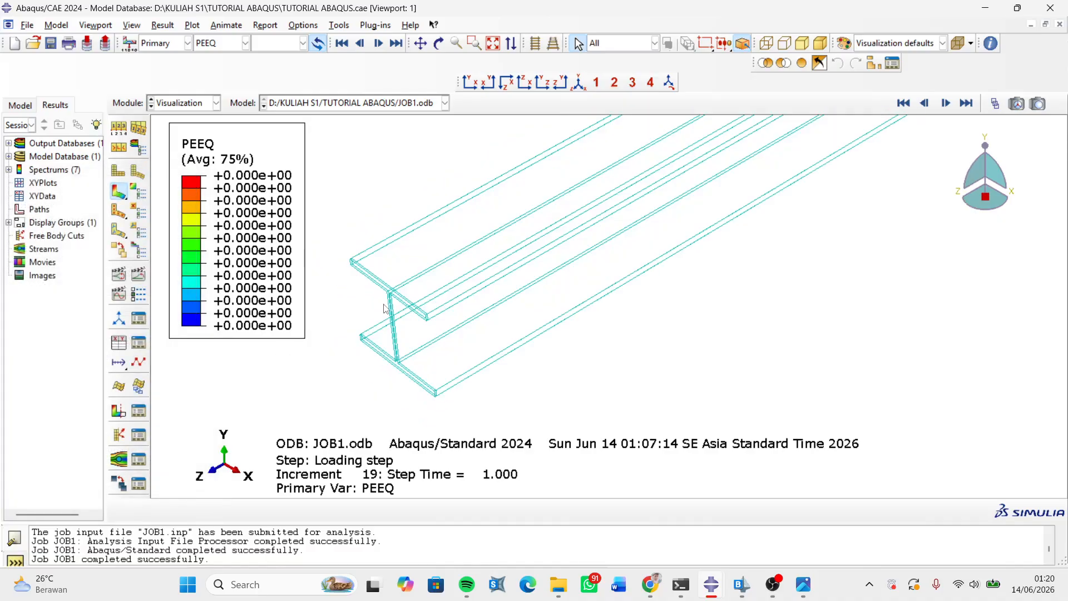
{"action": "left_click", "coordinate": [380, 26]}
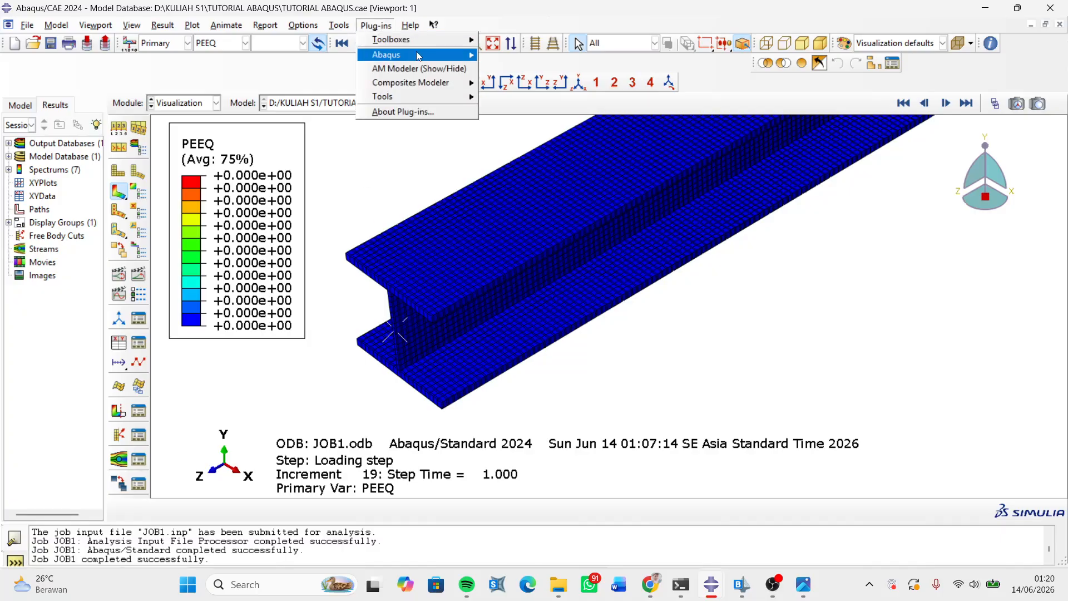
{"action": "mouse_move", "coordinate": [419, 56]}
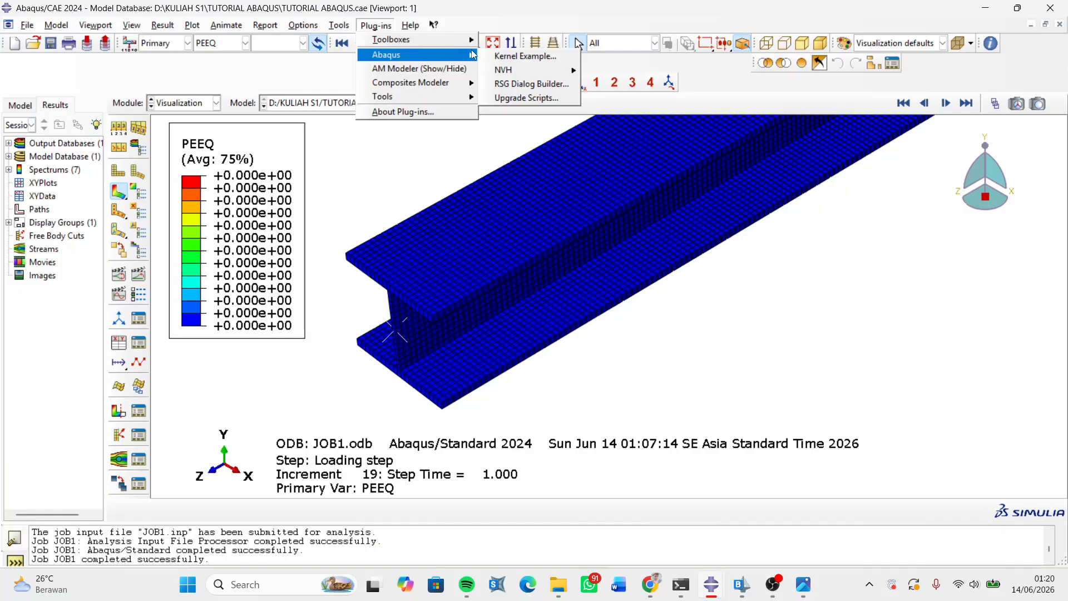
{"action": "mouse_move", "coordinate": [462, 101]}
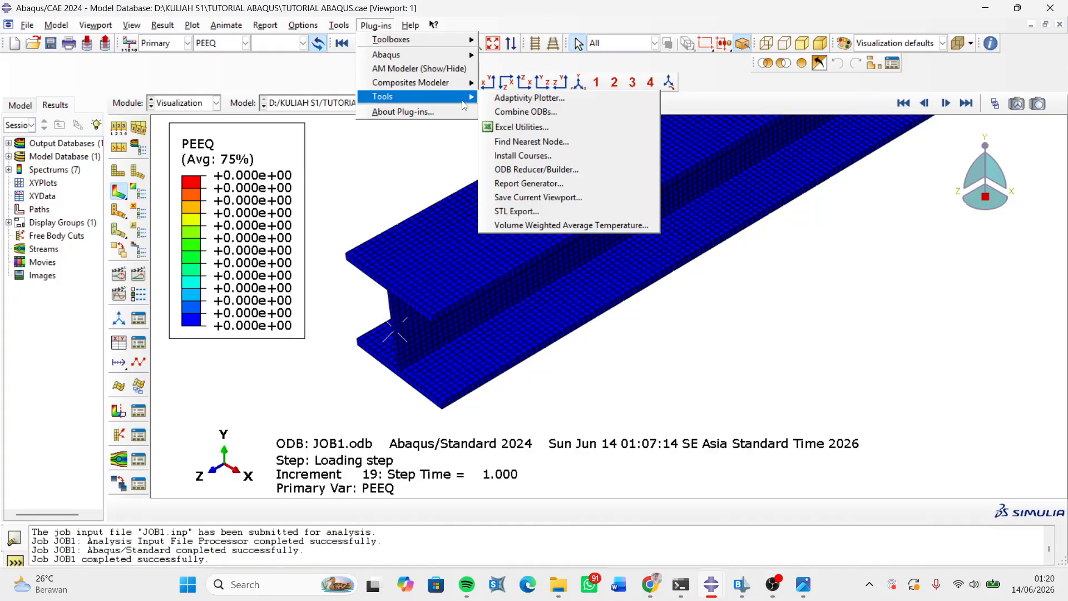
{"action": "left_click", "coordinate": [524, 197]}
{"action": "left_click_drag", "start_coordinate": [140, 200], "coordinate": [660, 170]}
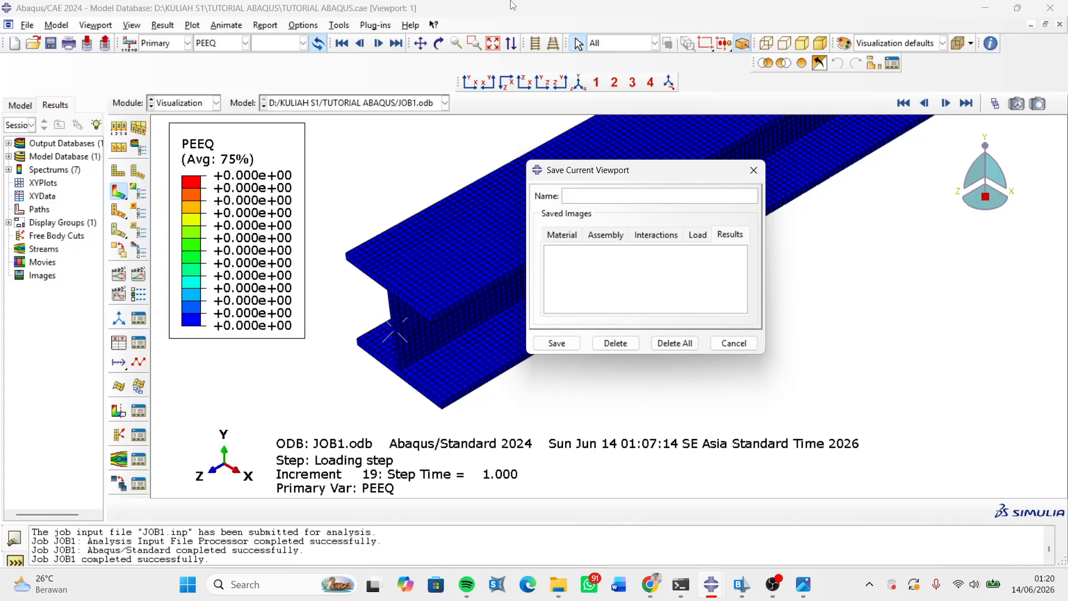
- Plot stress S with the Mises component and save the viewport image under the name SVONMISES
{"action": "left_click", "coordinate": [245, 43]}
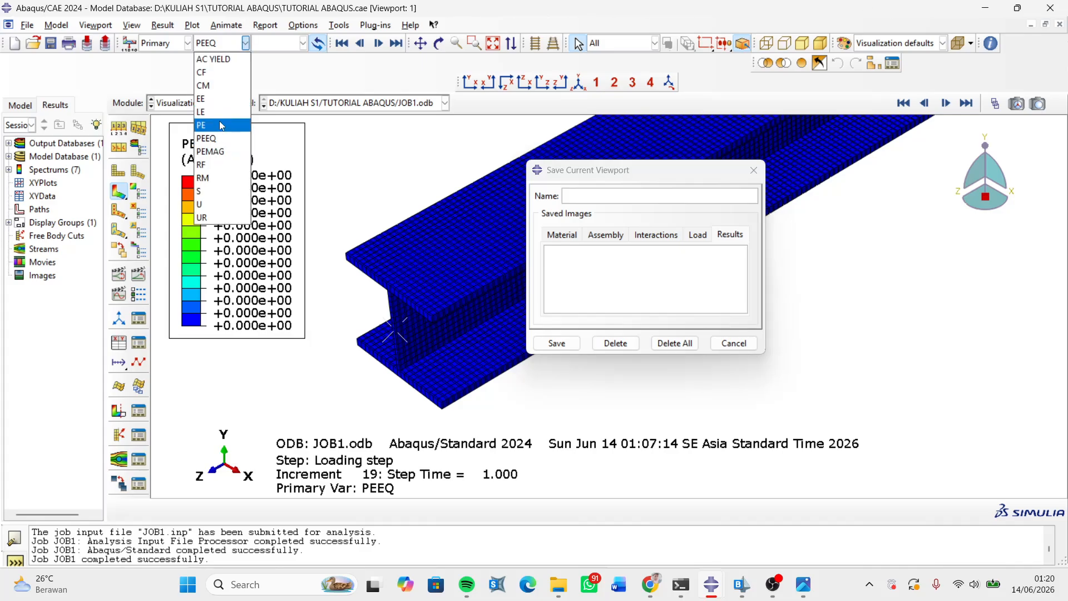
{"action": "left_click", "coordinate": [226, 192]}
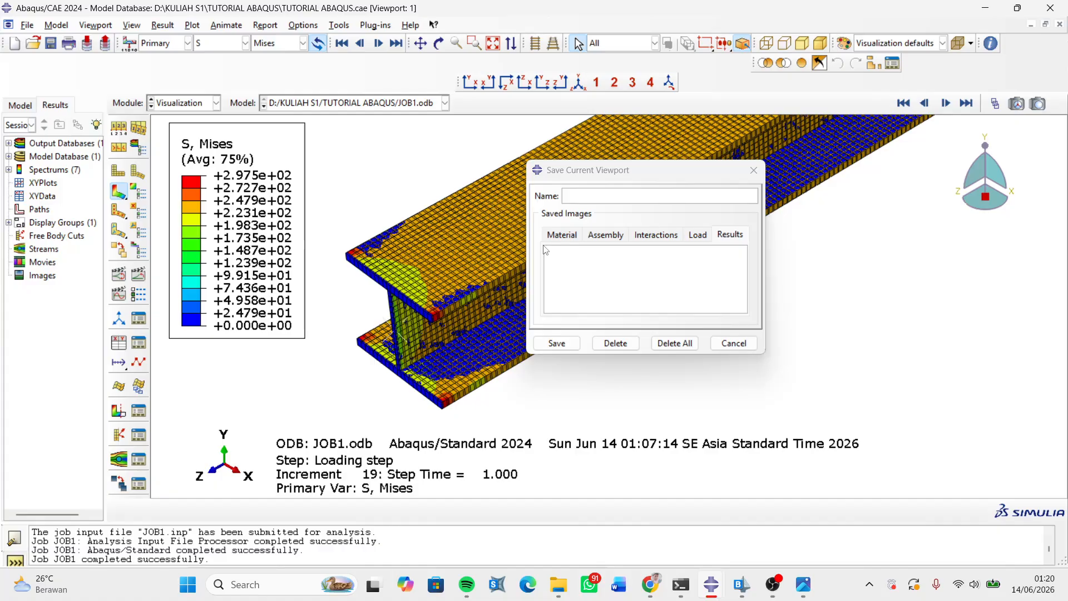
{"action": "left_click", "coordinate": [585, 205]}
{"action": "type", "text": "S"}
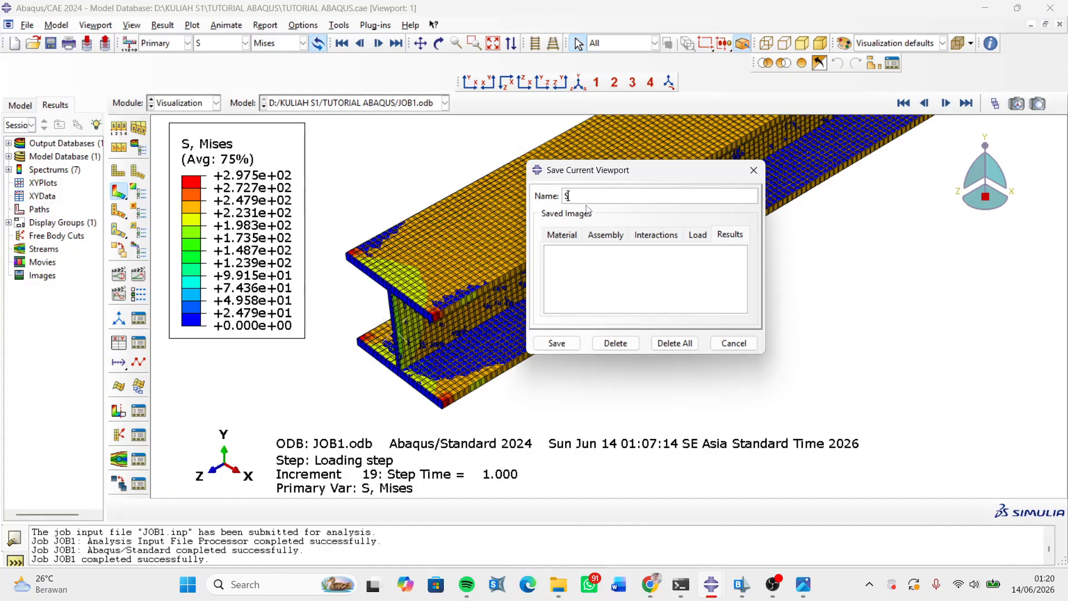
{"action": "type", "text": "VONMISES"}
{"action": "left_click", "coordinate": [571, 345]}
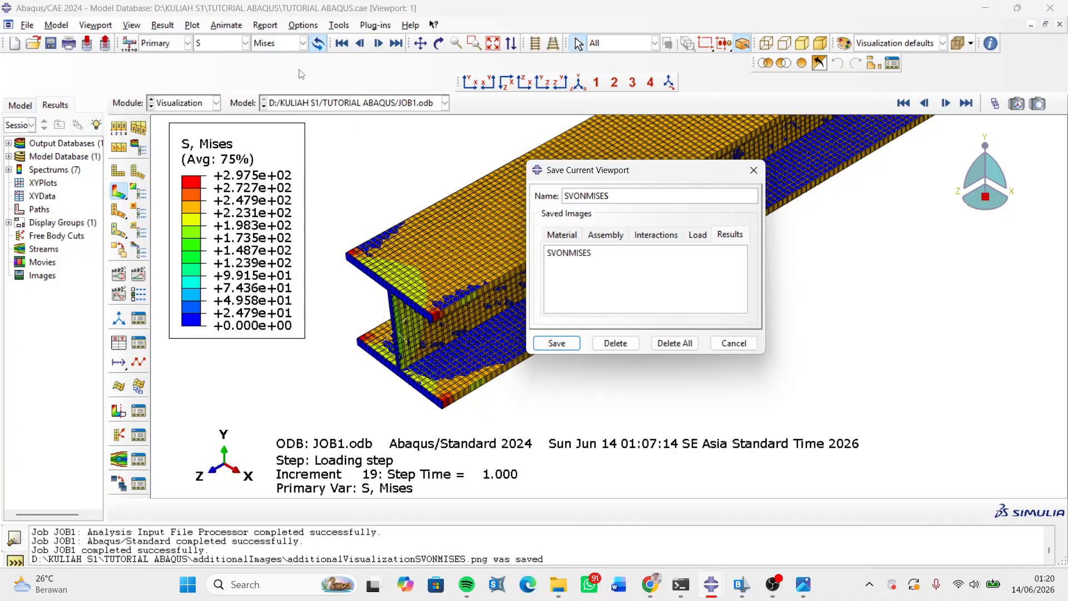
- Plot the equivalent plastic strain PEEQ and save the viewport image under the name PEEQ
{"action": "left_click", "coordinate": [277, 45]}
{"action": "left_click", "coordinate": [228, 48]}
{"action": "left_click", "coordinate": [231, 43]}
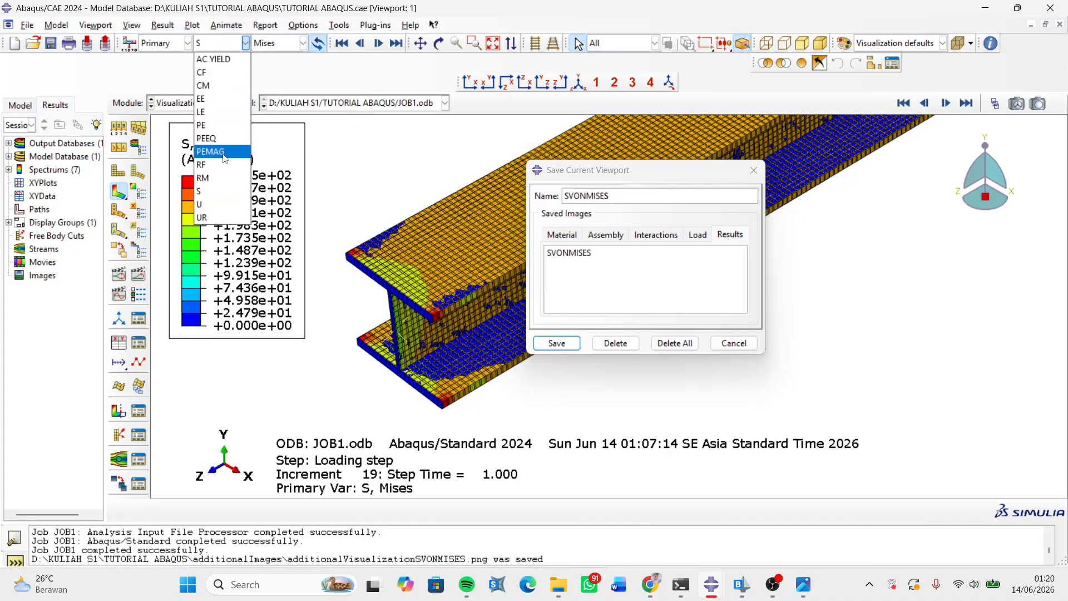
{"action": "left_click", "coordinate": [214, 136]}
{"action": "left_click", "coordinate": [599, 215]}
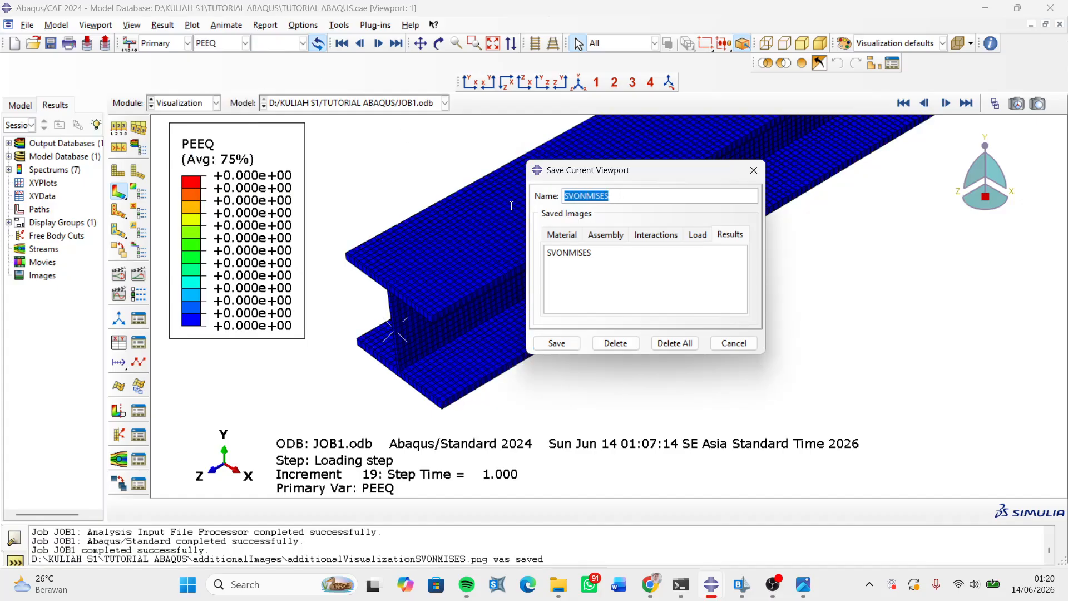
{"action": "type", "text": "PEEQ"}
{"action": "left_click", "coordinate": [556, 343]}
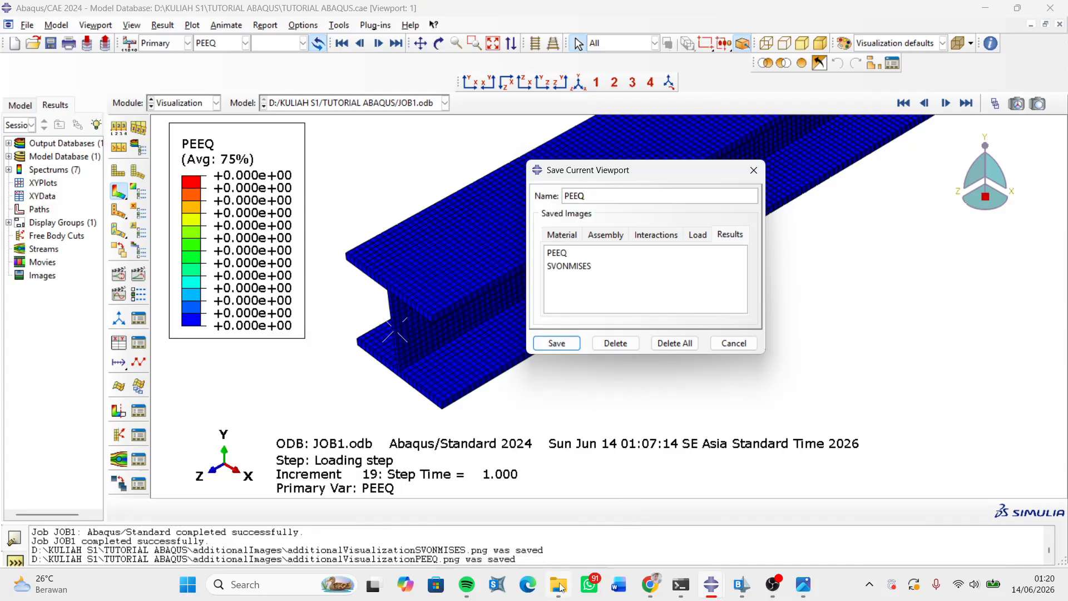
- Switch to File Explorer and open the additionalImages folder in D:\KULIAH S1\TUTORIAL ABAQUS
{"action": "left_click", "coordinate": [559, 584]}
{"action": "left_click", "coordinate": [76, 238]}
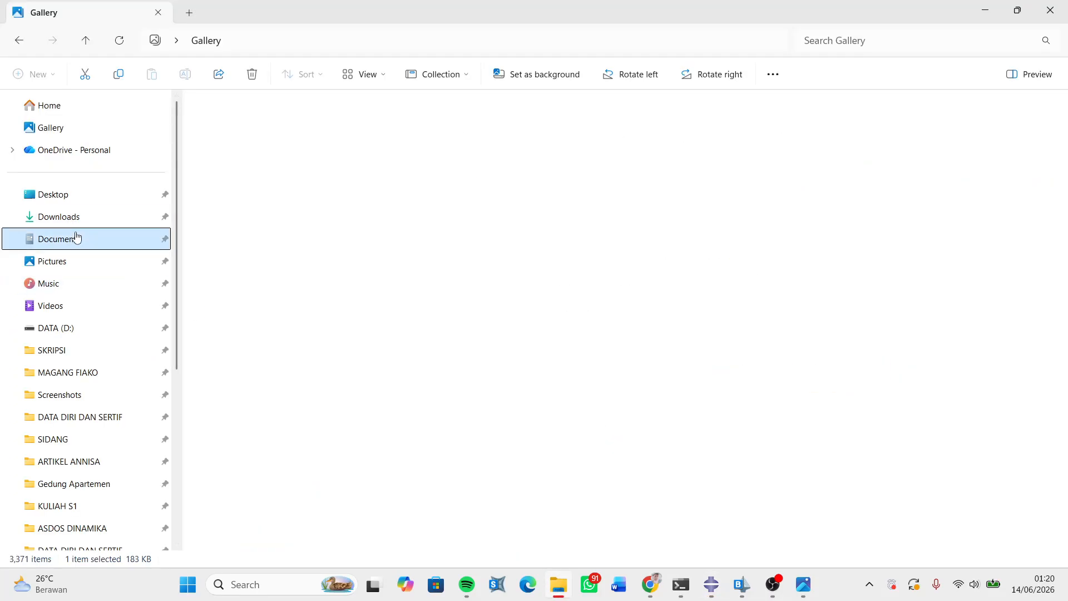
{"action": "left_click", "coordinate": [78, 328]}
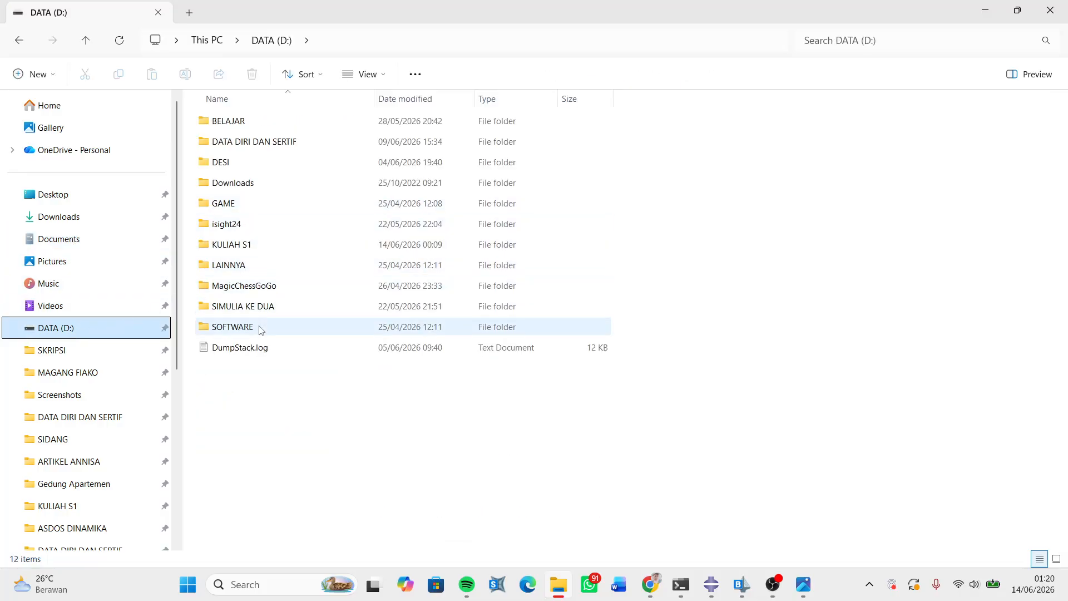
{"action": "double_click", "coordinate": [240, 246]}
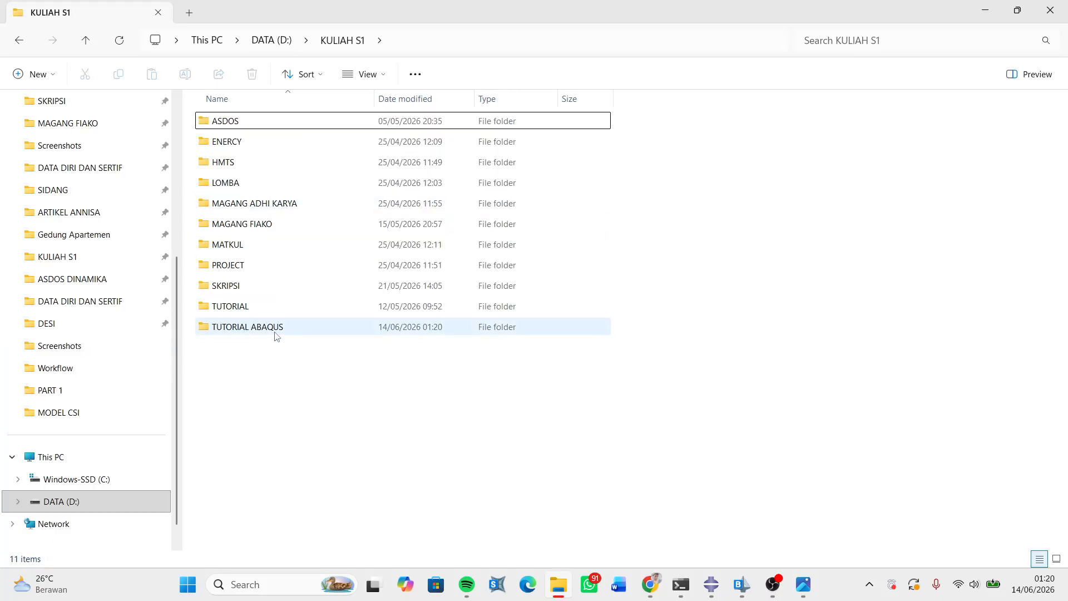
{"action": "double_click", "coordinate": [275, 329]}
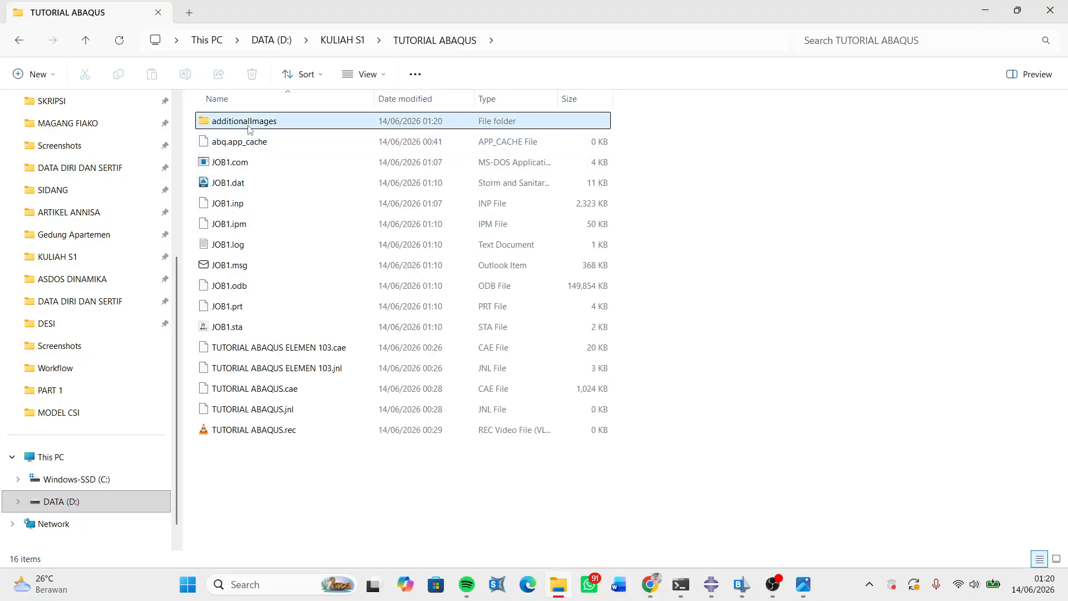
{"action": "double_click", "coordinate": [249, 122]}
- View the saved images additionalVisualizationPEEQ.png and additionalVisualizationSVONMISES.png, closing each one after checking it
{"action": "left_click", "coordinate": [240, 146]}
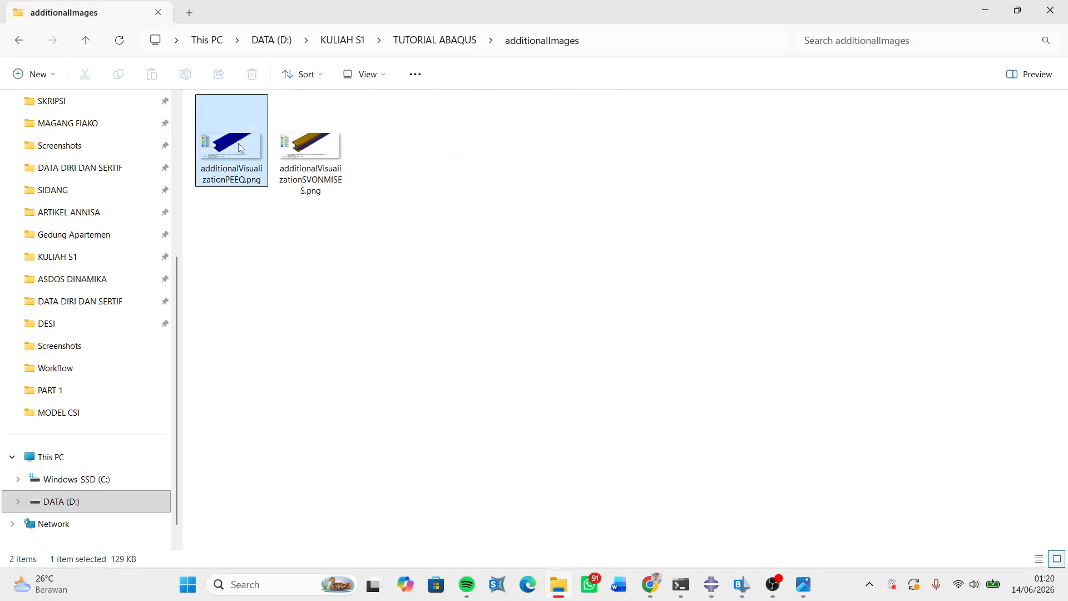
{"action": "double_click", "coordinate": [241, 147]}
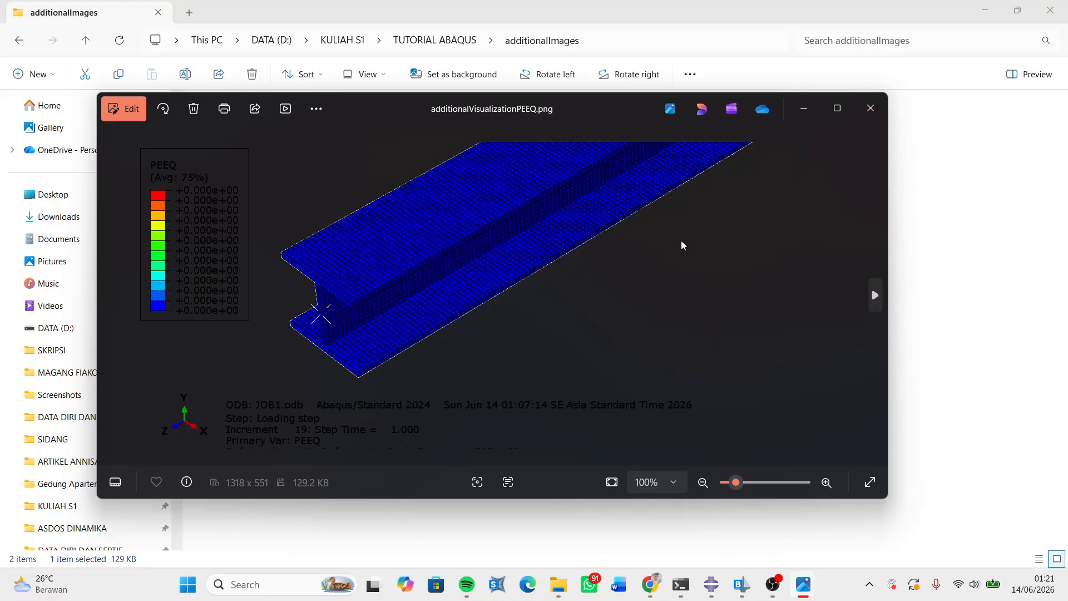
{"action": "left_click", "coordinate": [870, 108]}
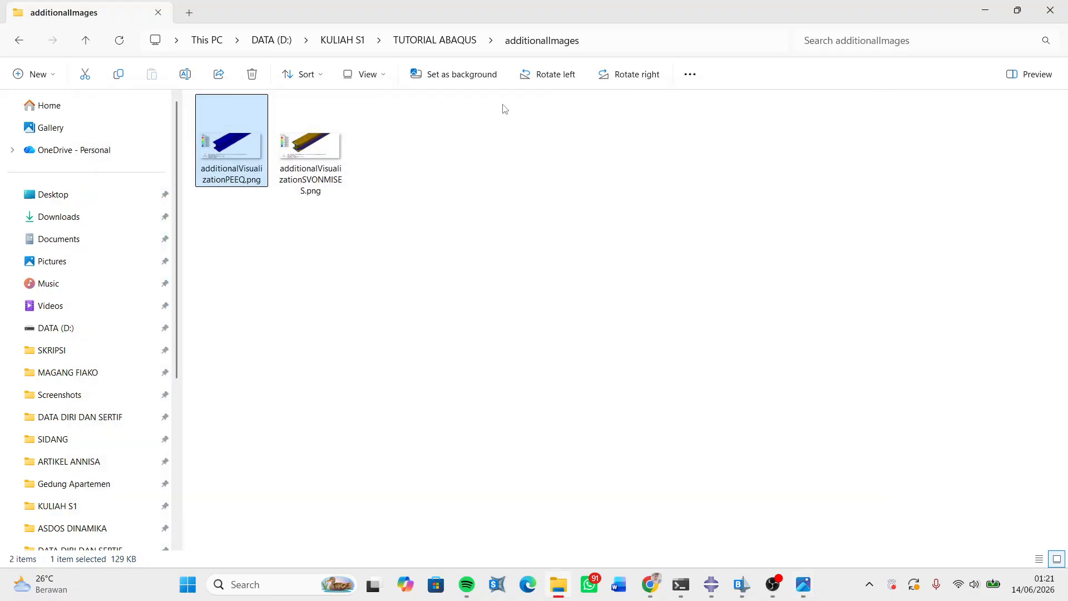
{"action": "double_click", "coordinate": [308, 159]}
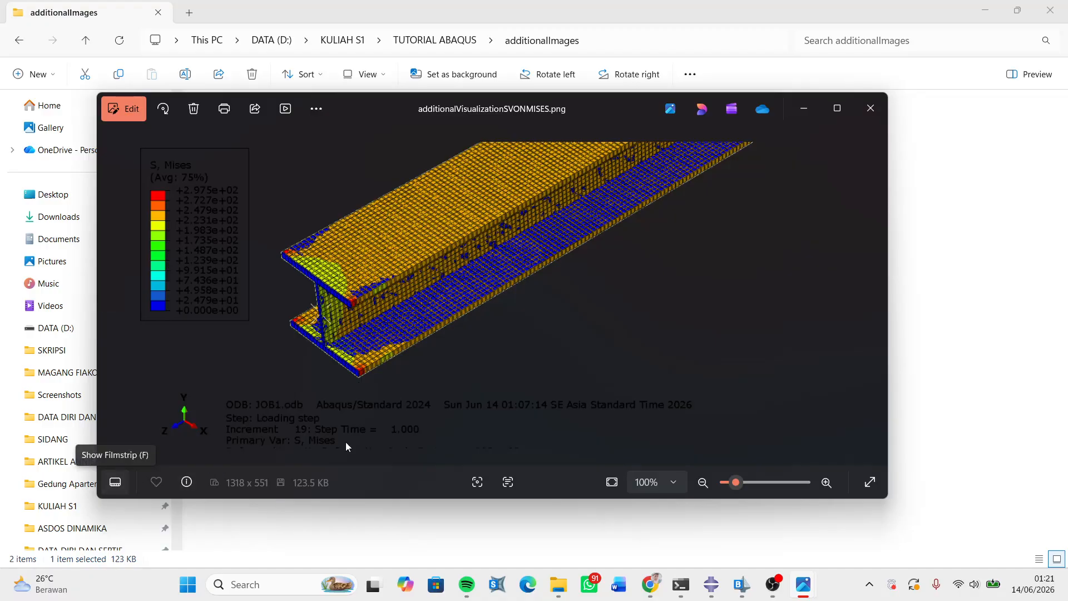
{"action": "left_click", "coordinate": [871, 107]}
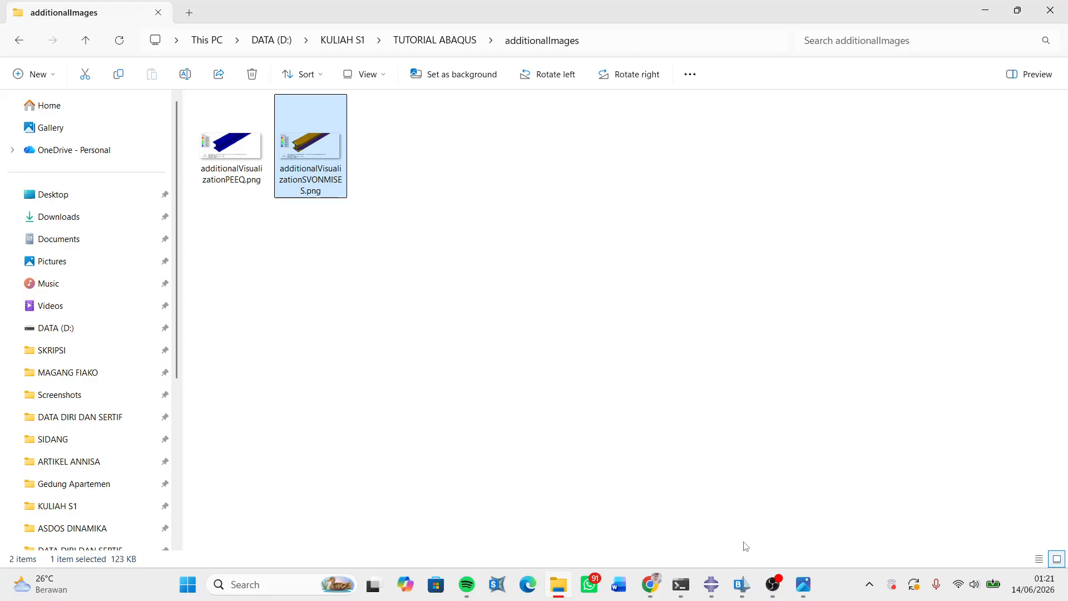
- Return to the JOB1 results in Abaqus/CAE and close the Save Current Viewport dialog
{"action": "mouse_move", "coordinate": [731, 569]}
{"action": "left_click", "coordinate": [785, 515]}
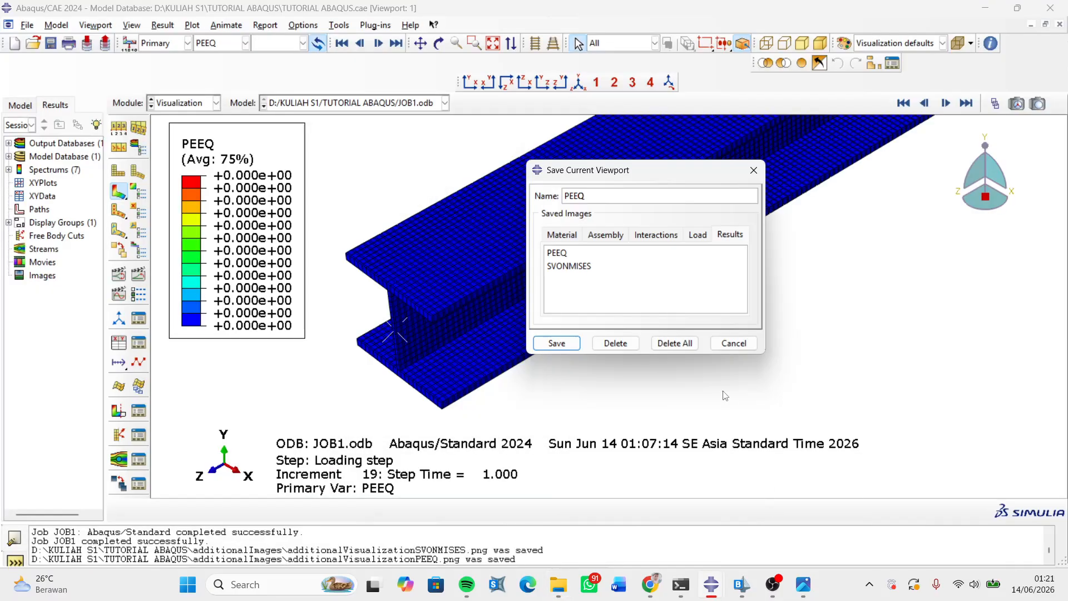
{"action": "left_click_drag", "start_coordinate": [711, 166], "coordinate": [658, 176]}
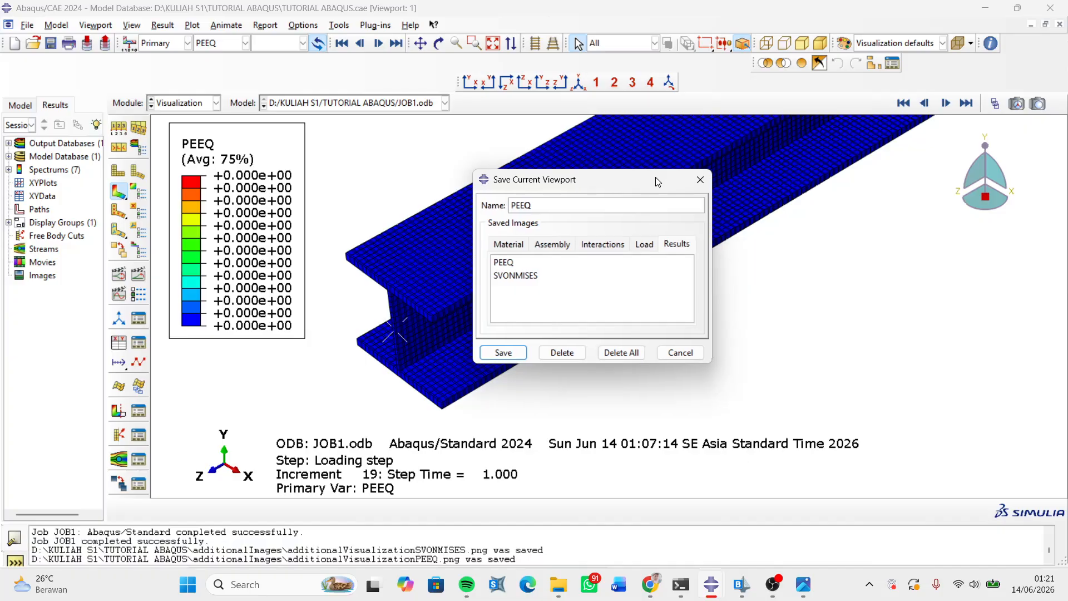
{"action": "left_click", "coordinate": [700, 180]}
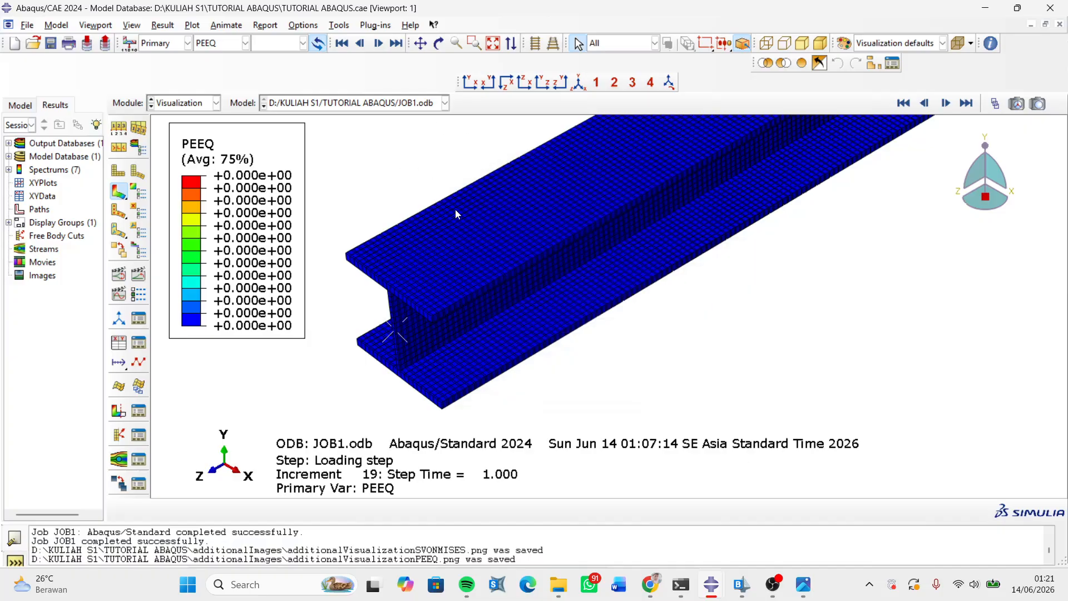
- Change the beam's contour plot to stress S with the Mises component
{"action": "left_click_drag", "start_coordinate": [455, 213], "coordinate": [416, 282], "text": "ctrl+alt"}
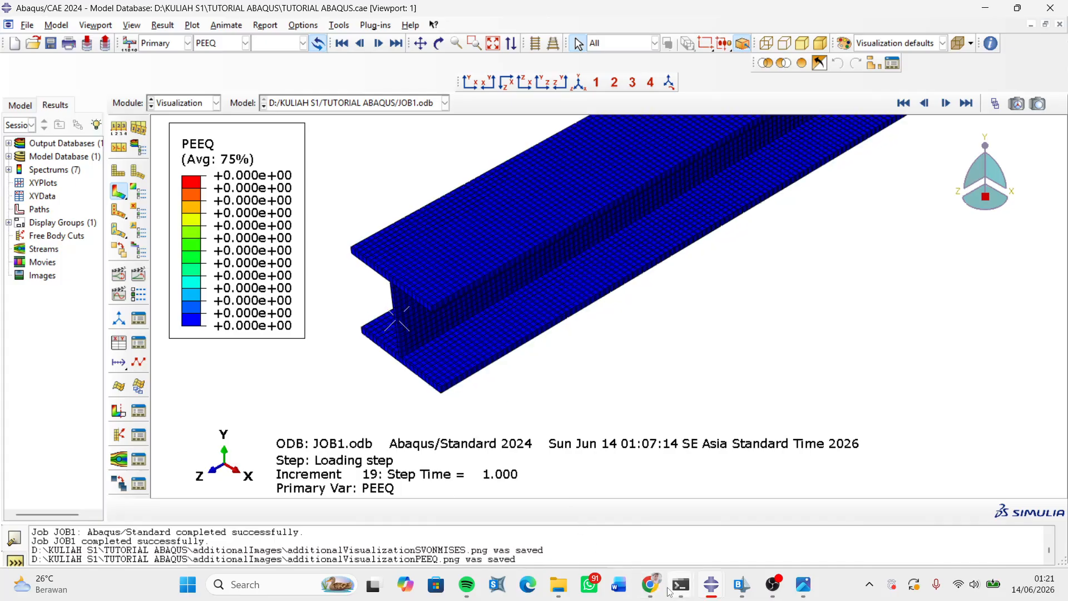
{"action": "left_click", "coordinate": [271, 43]}
{"action": "left_click", "coordinate": [239, 45]}
{"action": "left_click", "coordinate": [215, 46]}
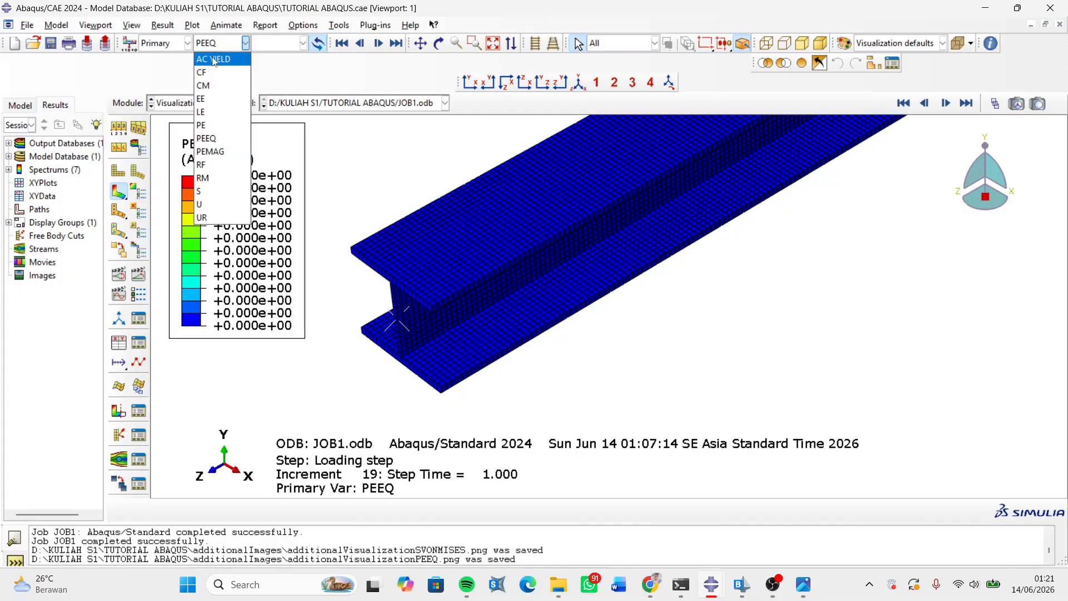
{"action": "left_click", "coordinate": [201, 193]}
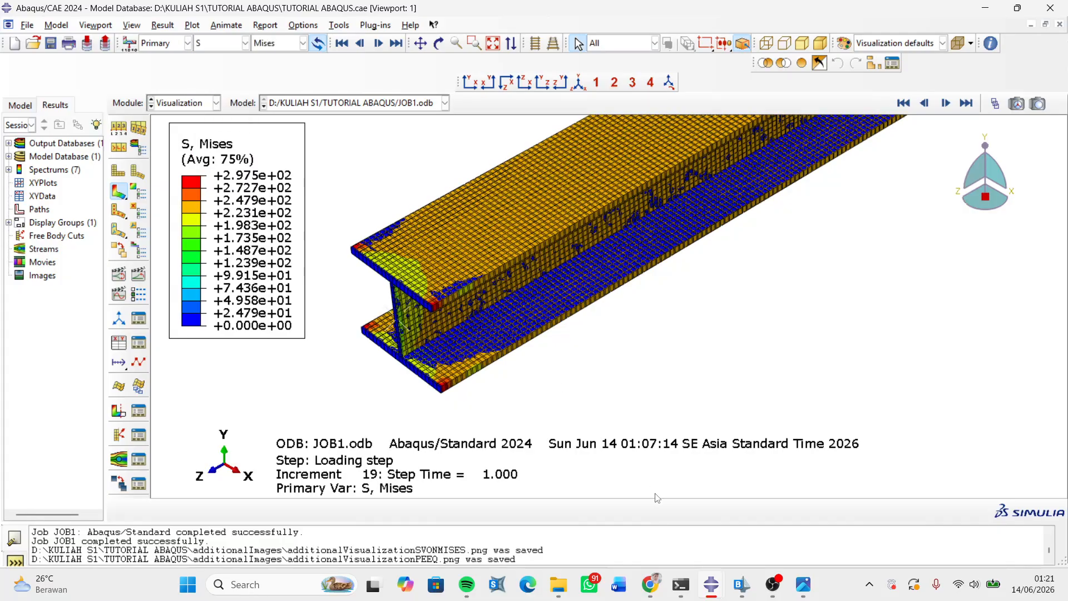
- Check the other open Abaqus session, and return to the JOB1 Mises contours at the beam's near end
{"action": "mouse_move", "coordinate": [713, 592]}
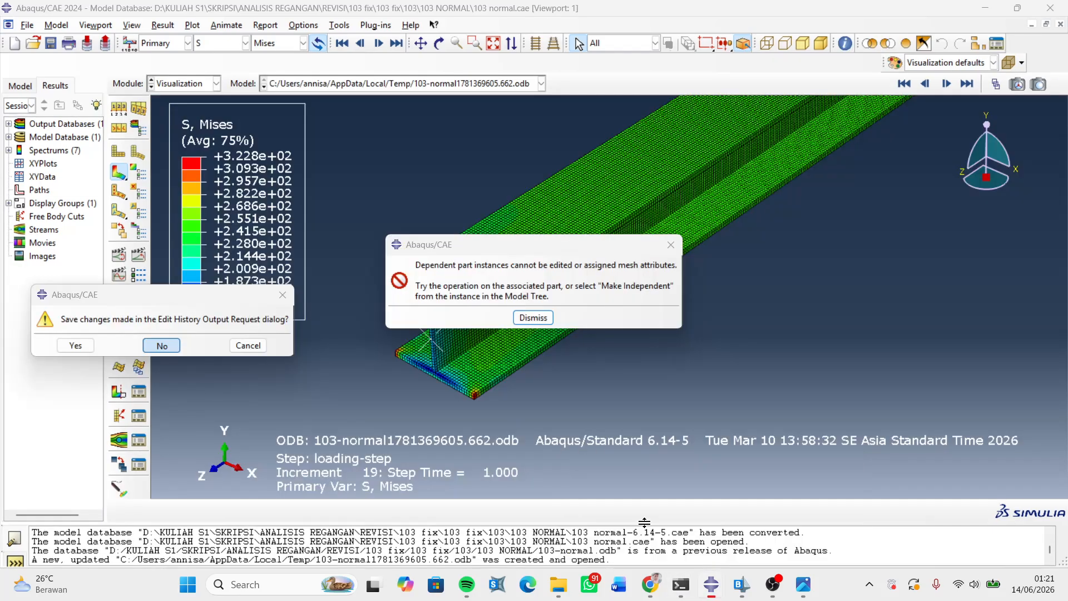
{"action": "left_click", "coordinate": [645, 521]}
{"action": "mouse_move", "coordinate": [712, 585]}
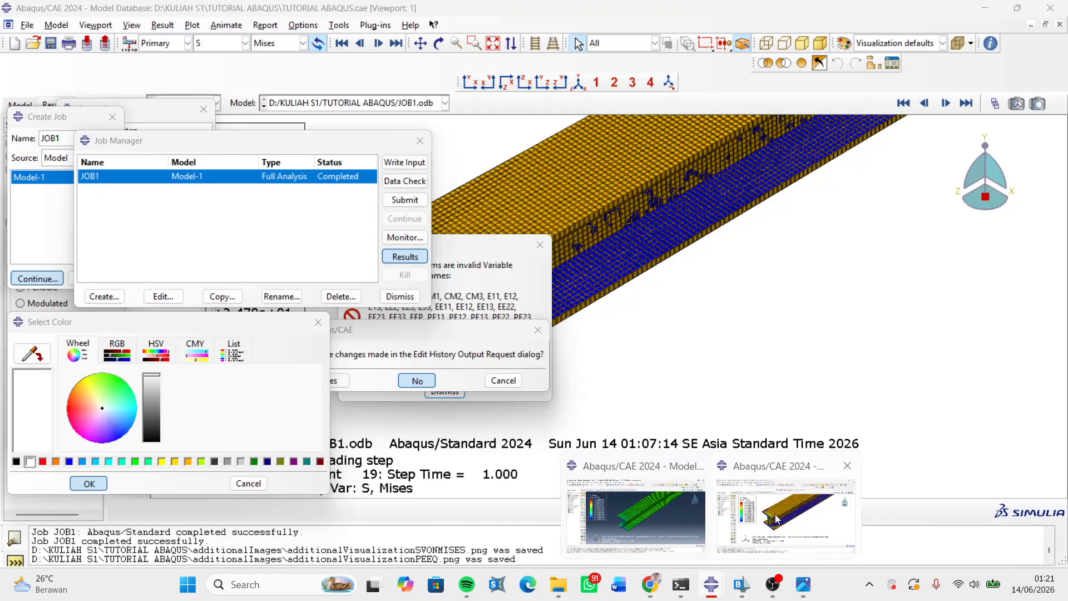
{"action": "left_click", "coordinate": [773, 506]}
{"action": "scroll", "coordinate": [407, 354], "scroll_direction": "down", "scroll_amount": 4}
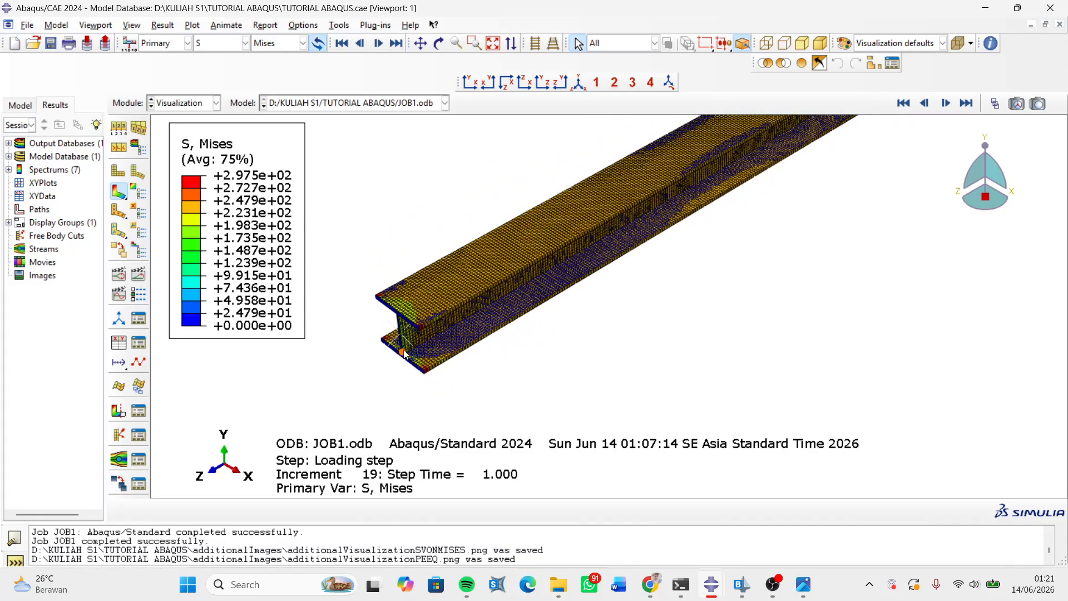
{"action": "scroll", "coordinate": [421, 318], "scroll_direction": "up", "scroll_amount": 3}
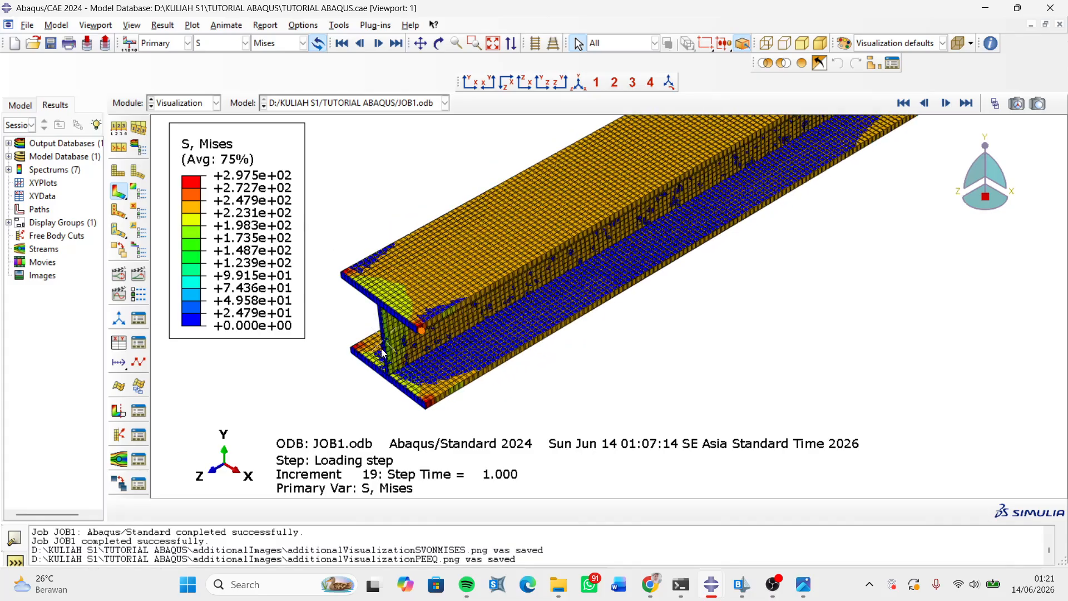
{"action": "left_click", "coordinate": [773, 584]}
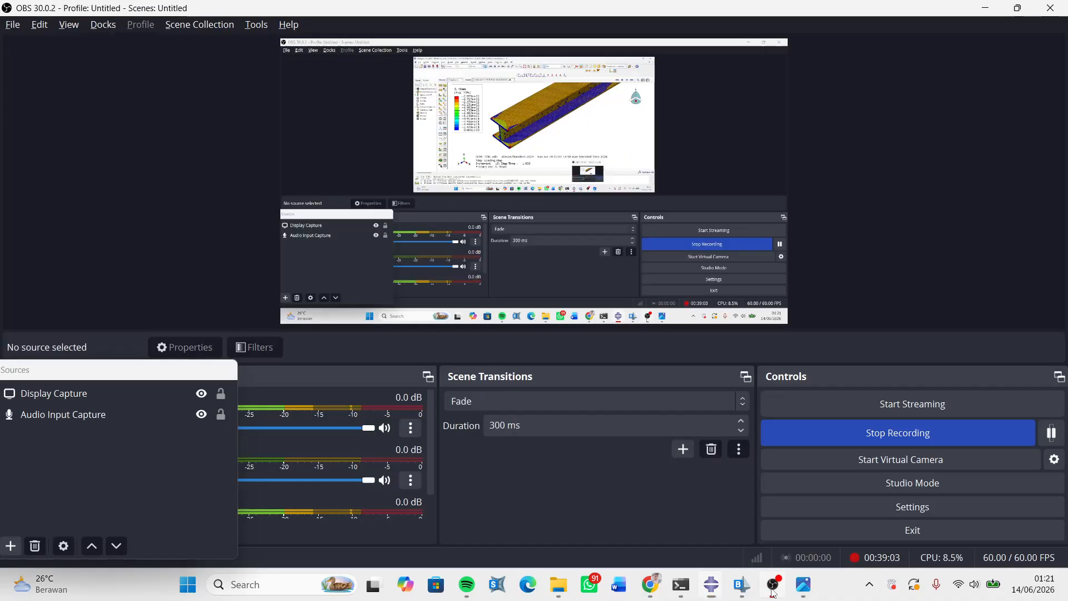